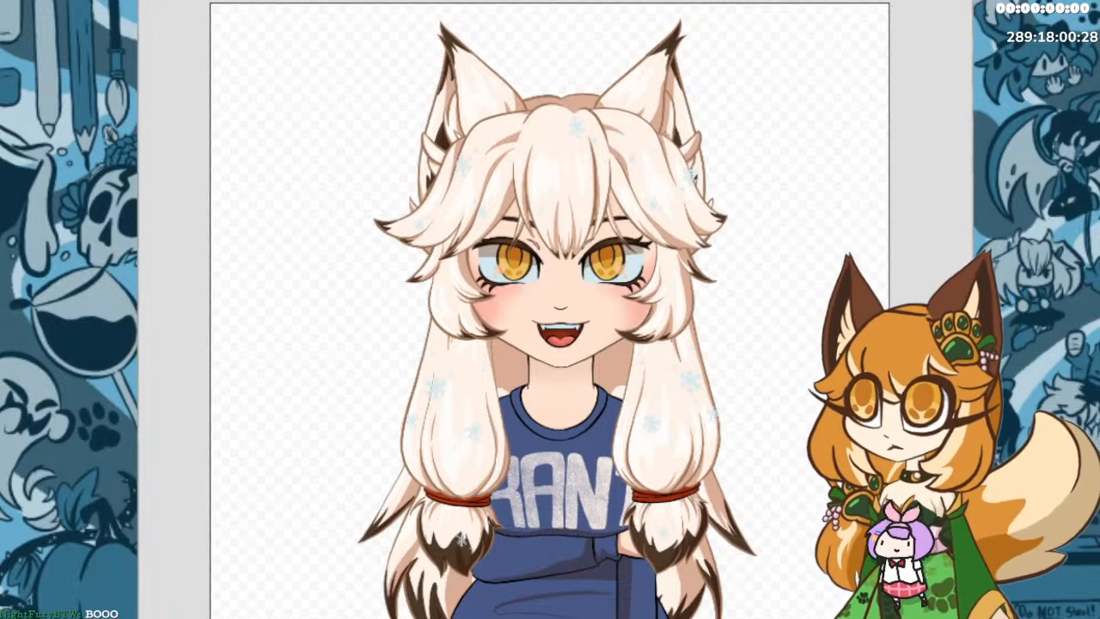
Select the upper and lower lash warp deformers of the viewer-left eye together.
left_click(509, 221)
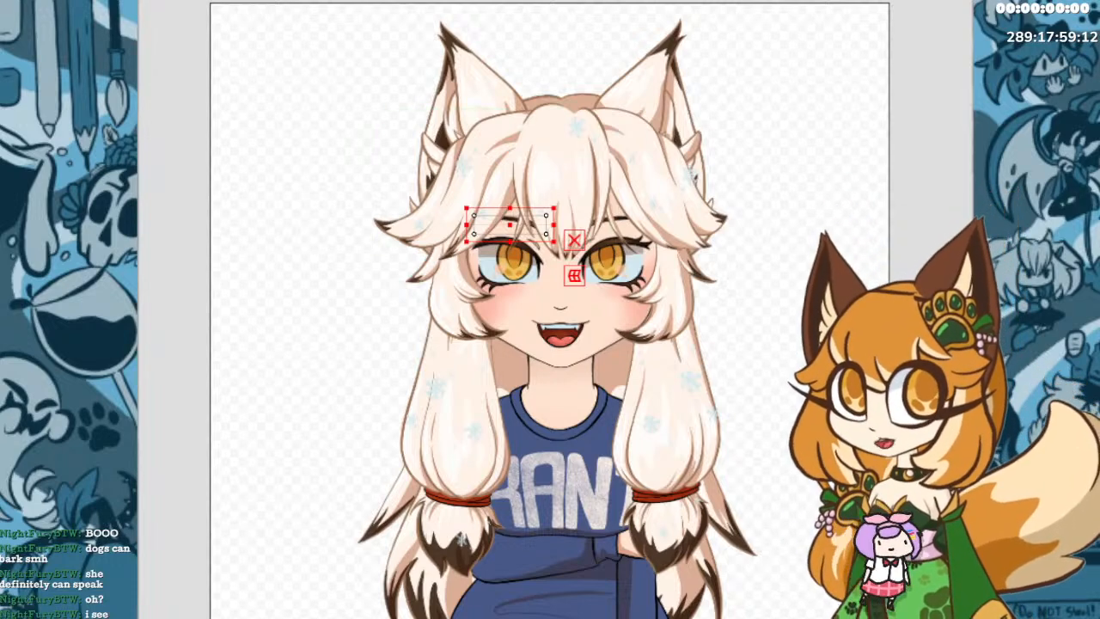
left_click(505, 249)
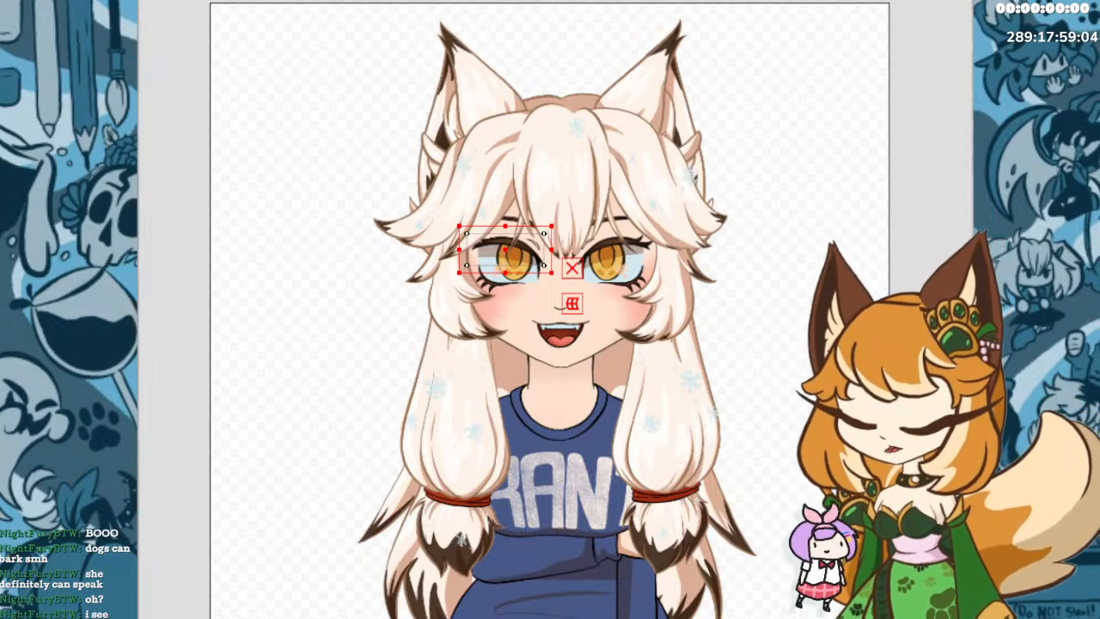
left_click(500, 280, "shift")
left_click(617, 250, "shift")
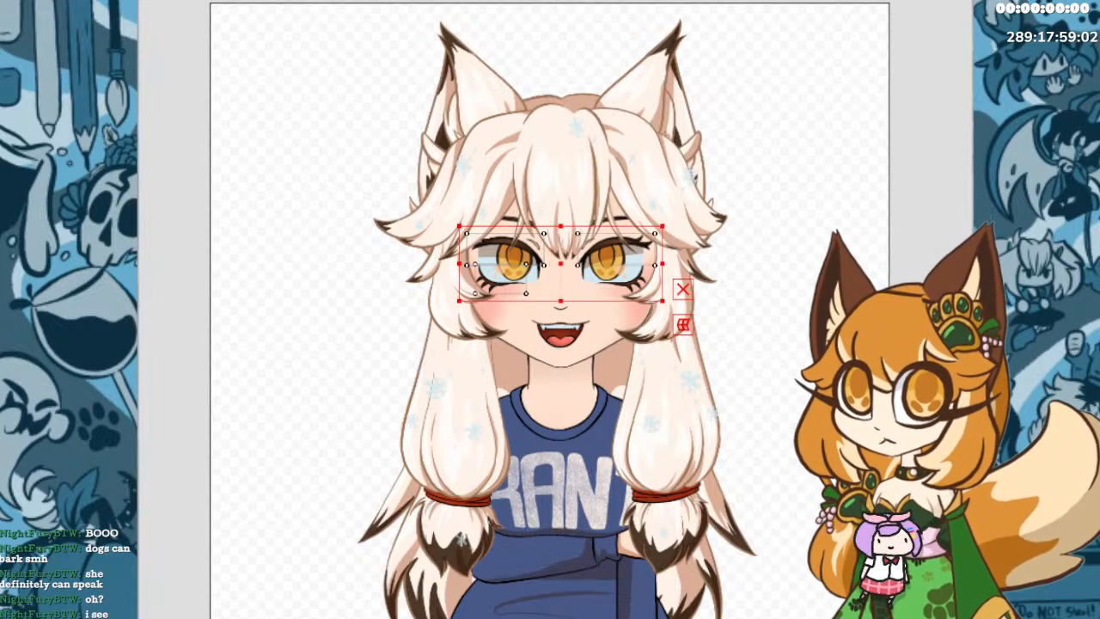
left_click(616, 249, "shift")
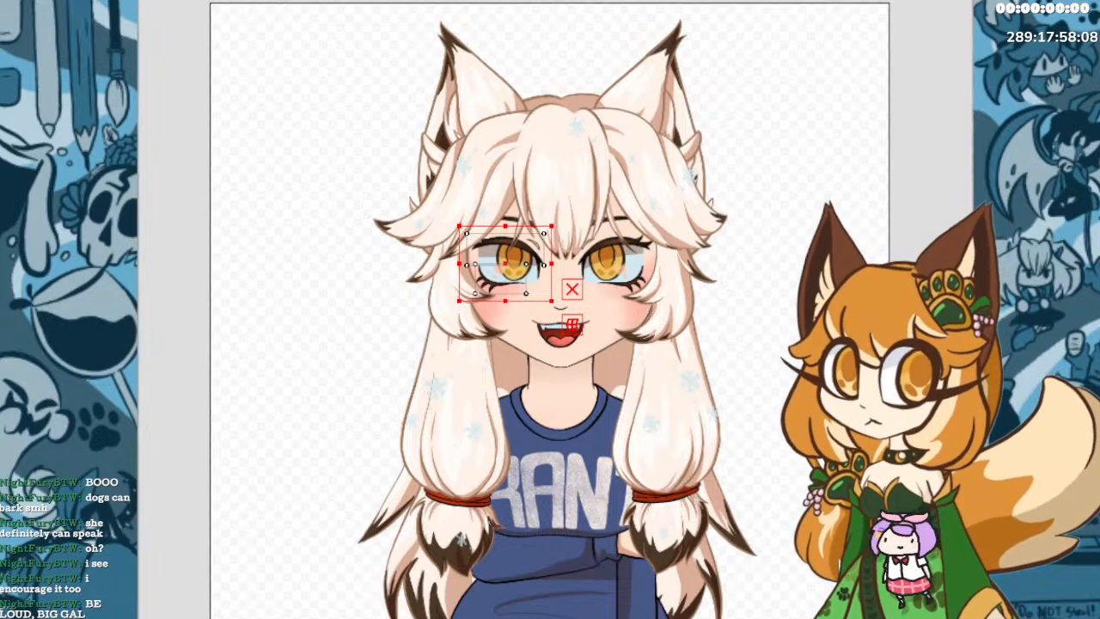
Select the viewer-left eye's lower-lash and upper-lash deformers one at a time, ending on the other eye's upper-lash deformer.
left_click(500, 279)
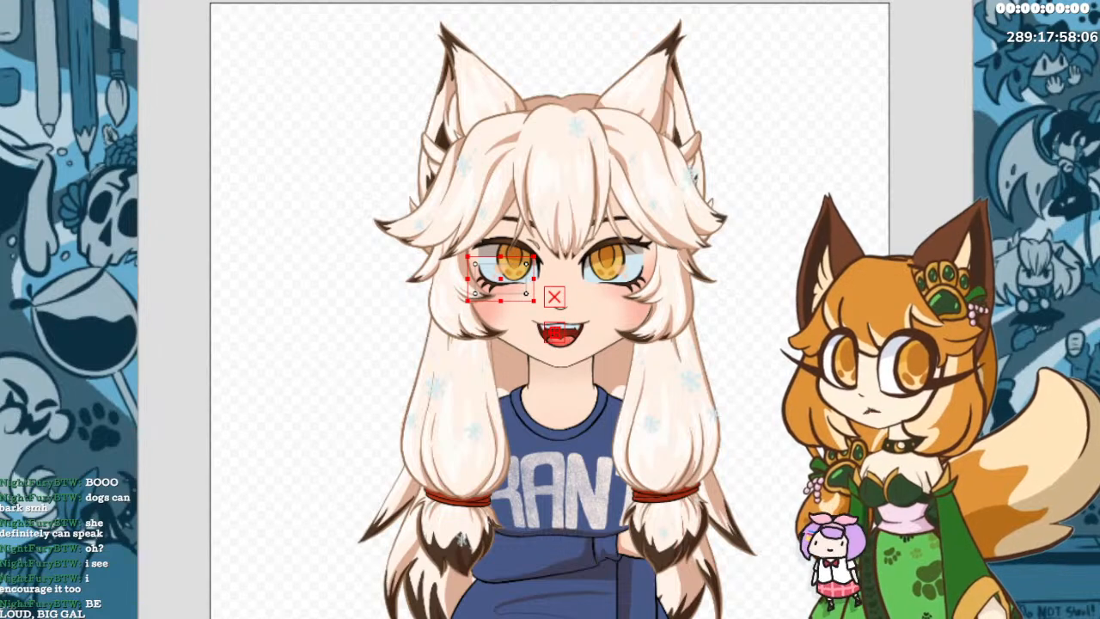
left_click(505, 249)
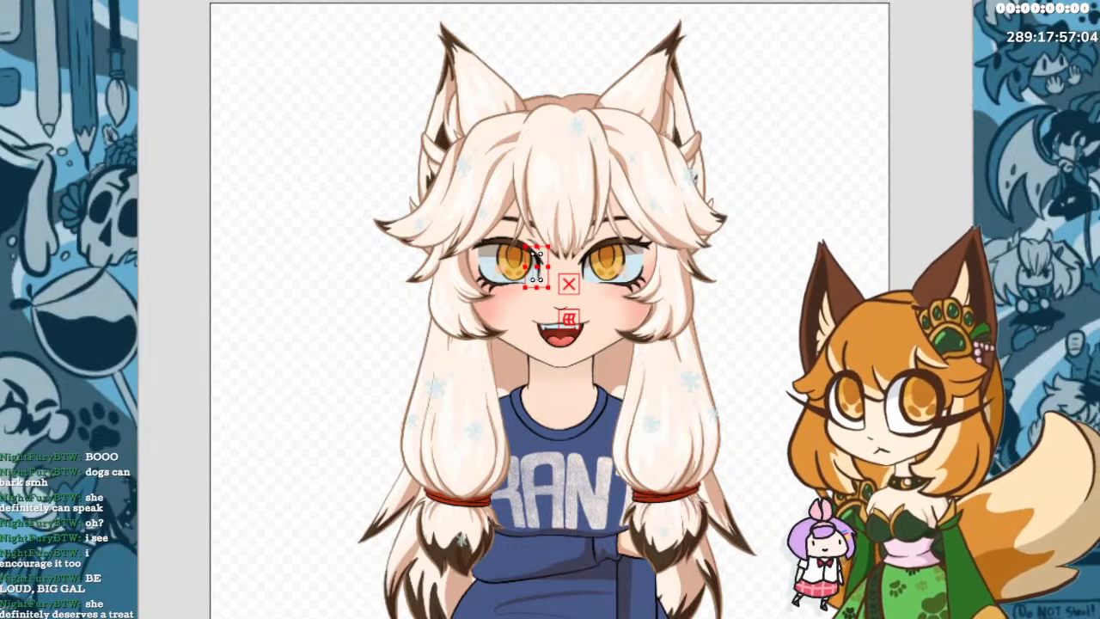
left_click(617, 249)
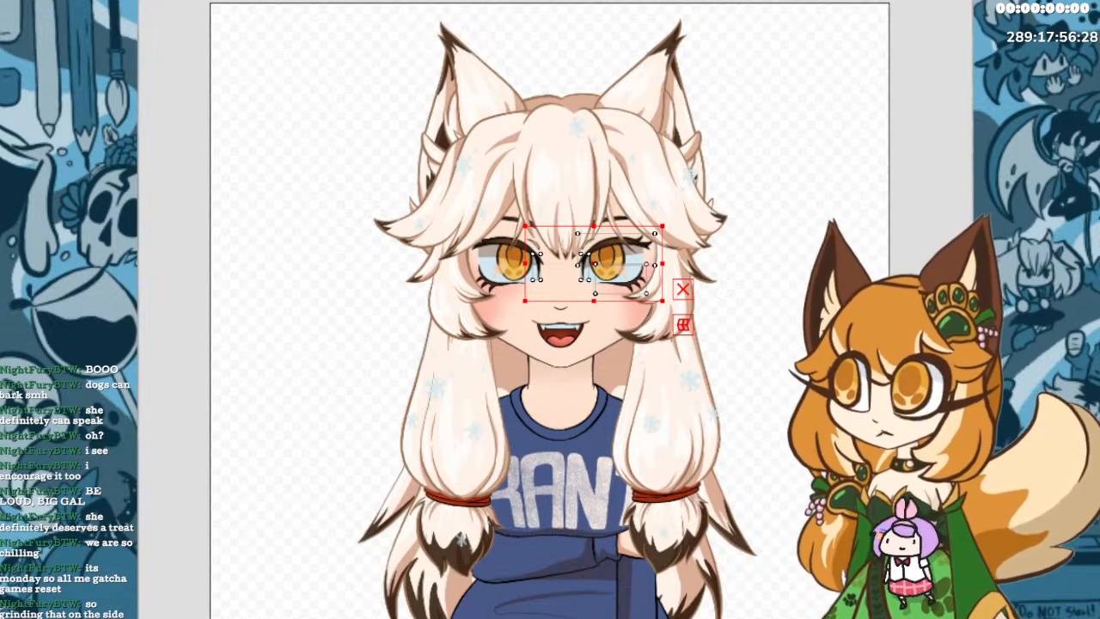
left_click(617, 249)
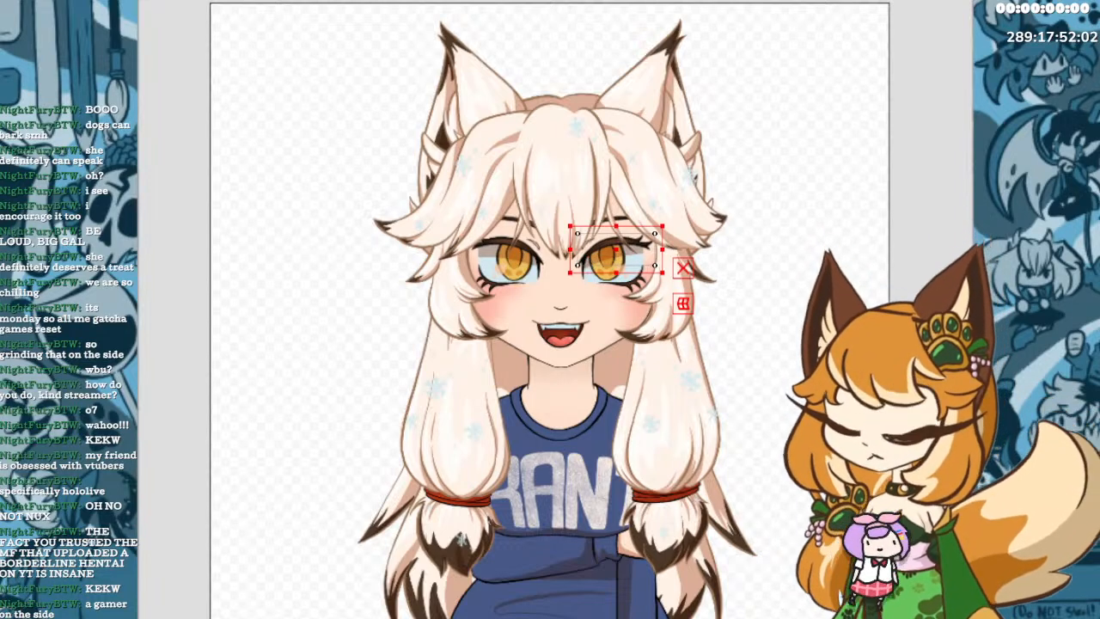
Select the viewer-right eye's upper and lower lash deformers together, switch between them individually, and clear the selection.
left_click(621, 278, "shift")
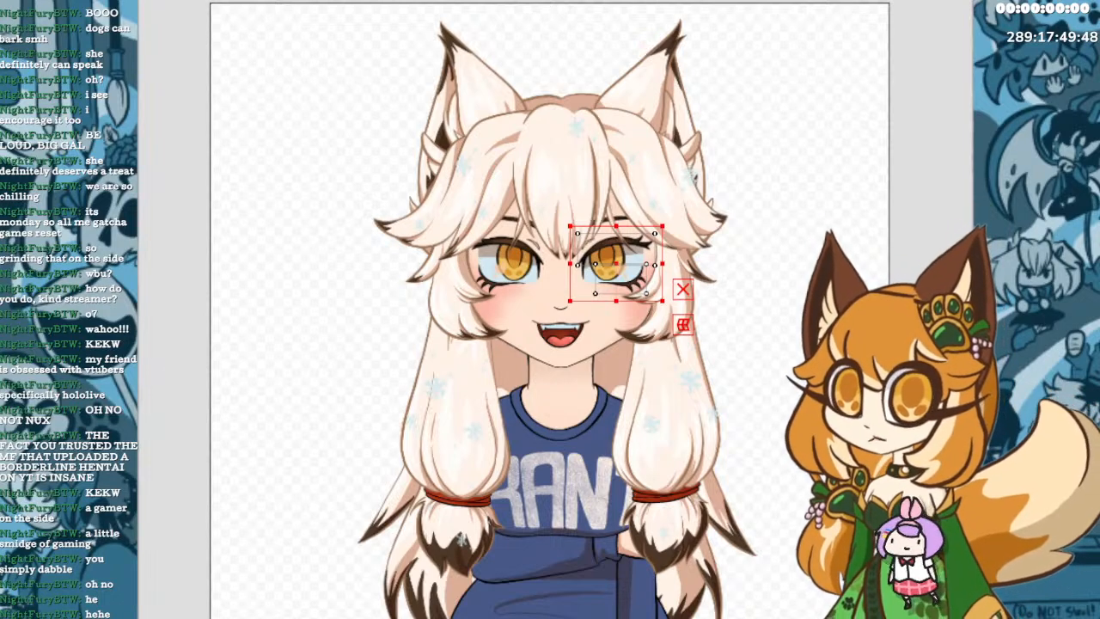
left_click(621, 278)
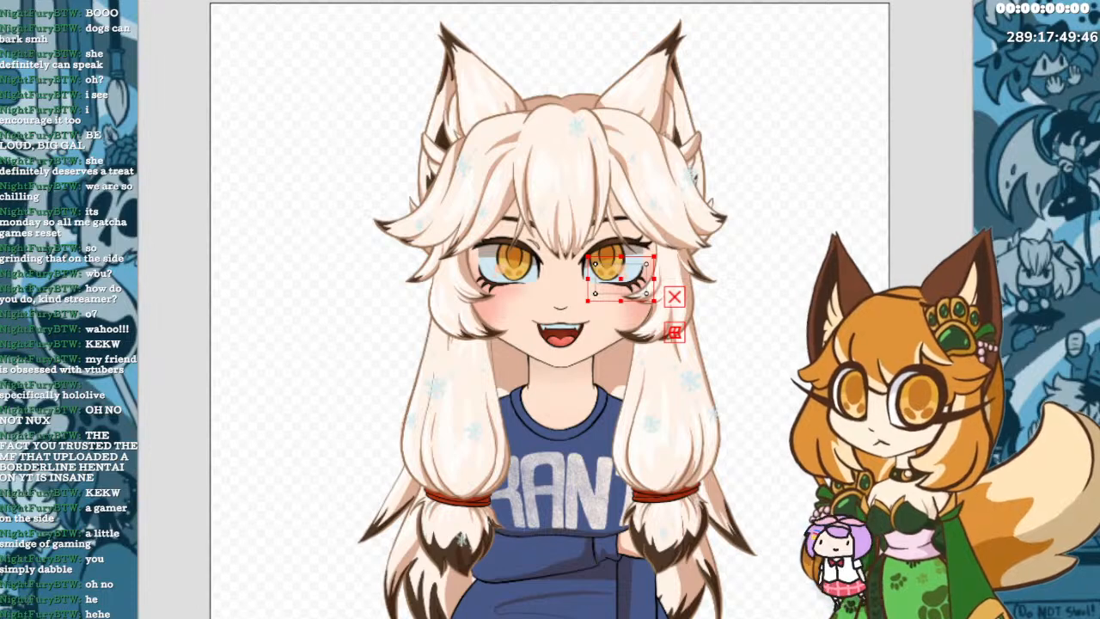
left_click(616, 249)
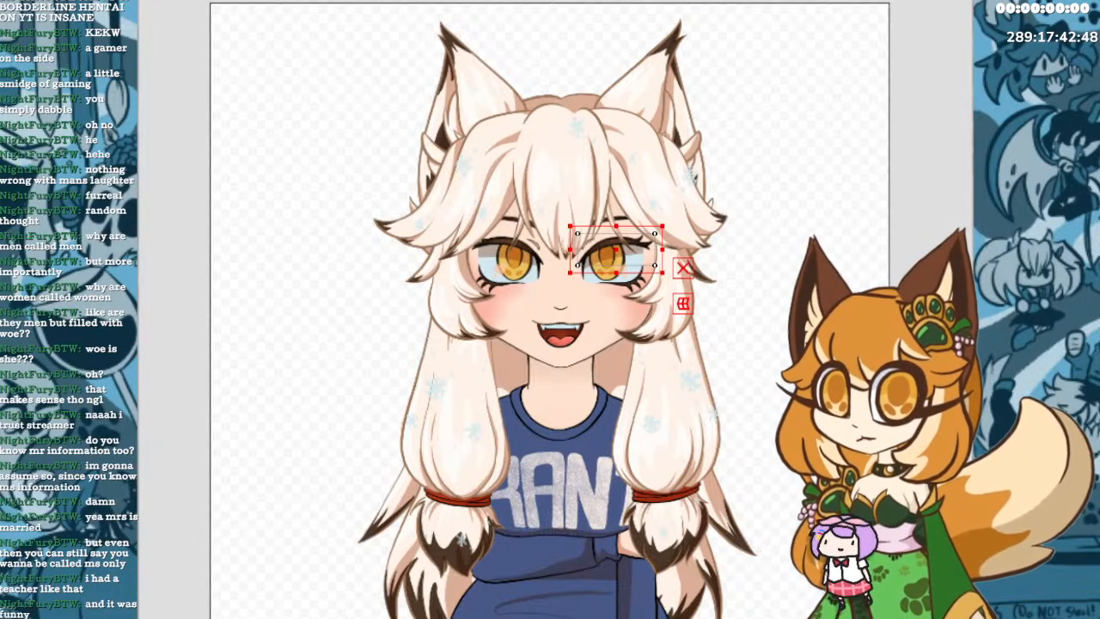
key("Escape")
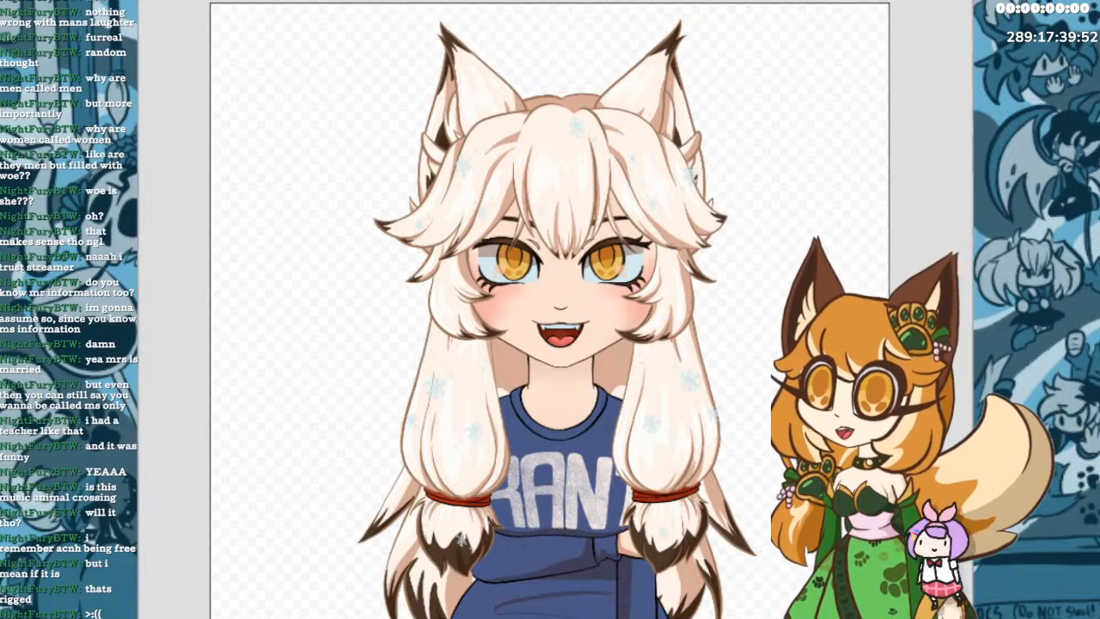
Place a five-point deform path along the viewer-left eye's upper lash, from the inner corner to the outer corner.
left_click_drag(110, 603, 142, 604)
scroll(514, 309, "left", 2)
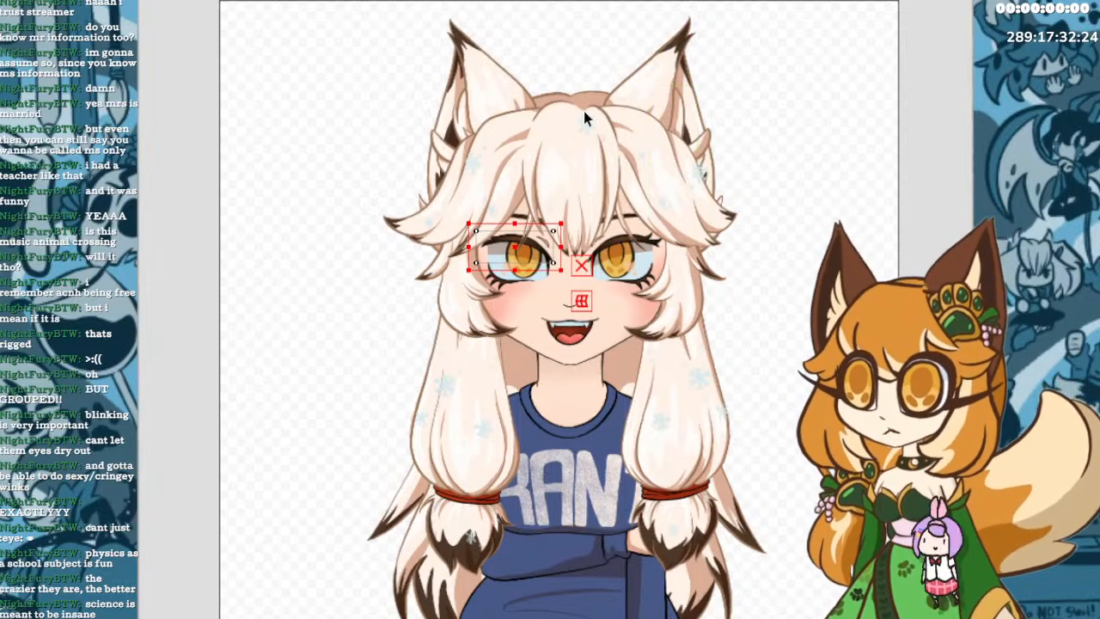
scroll(524, 244, "up", 3)
scroll(524, 245, "up", 2)
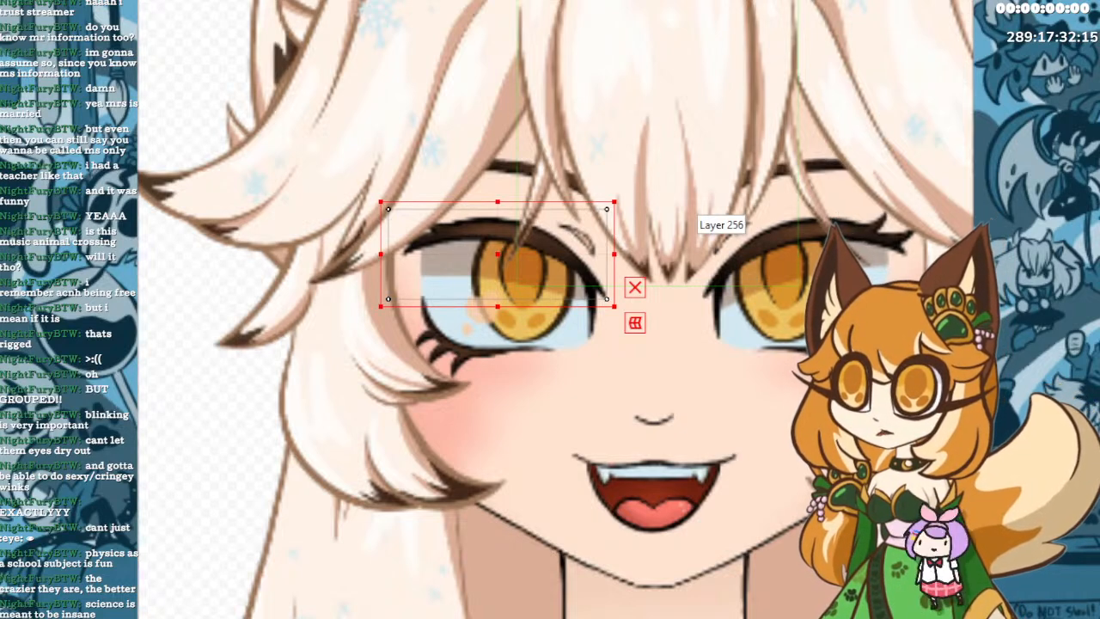
key("ctrl+e")
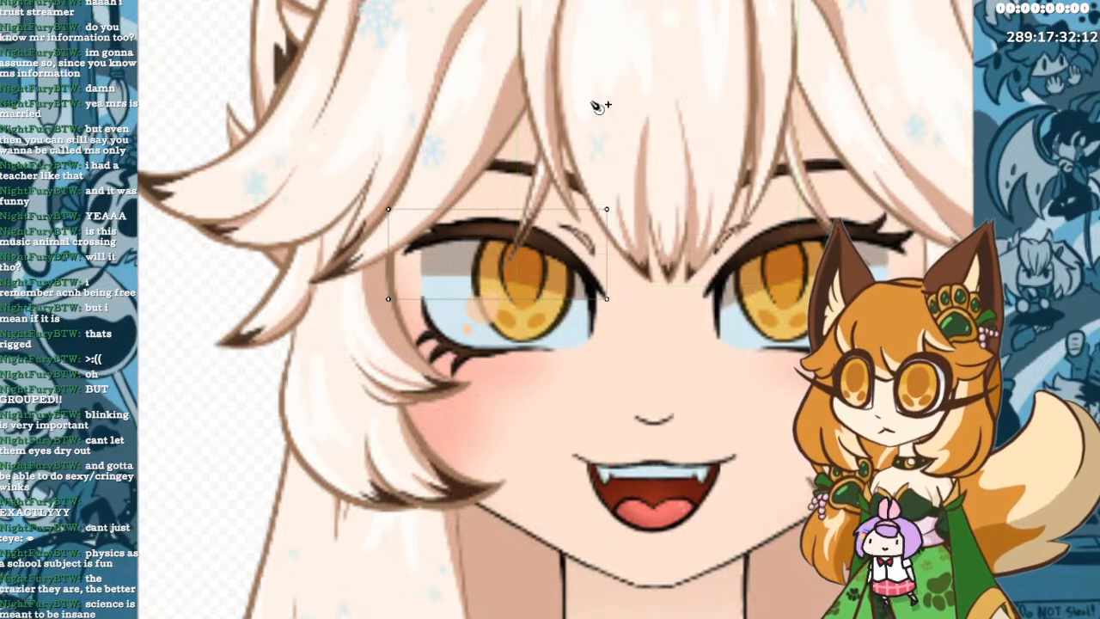
left_click(597, 288)
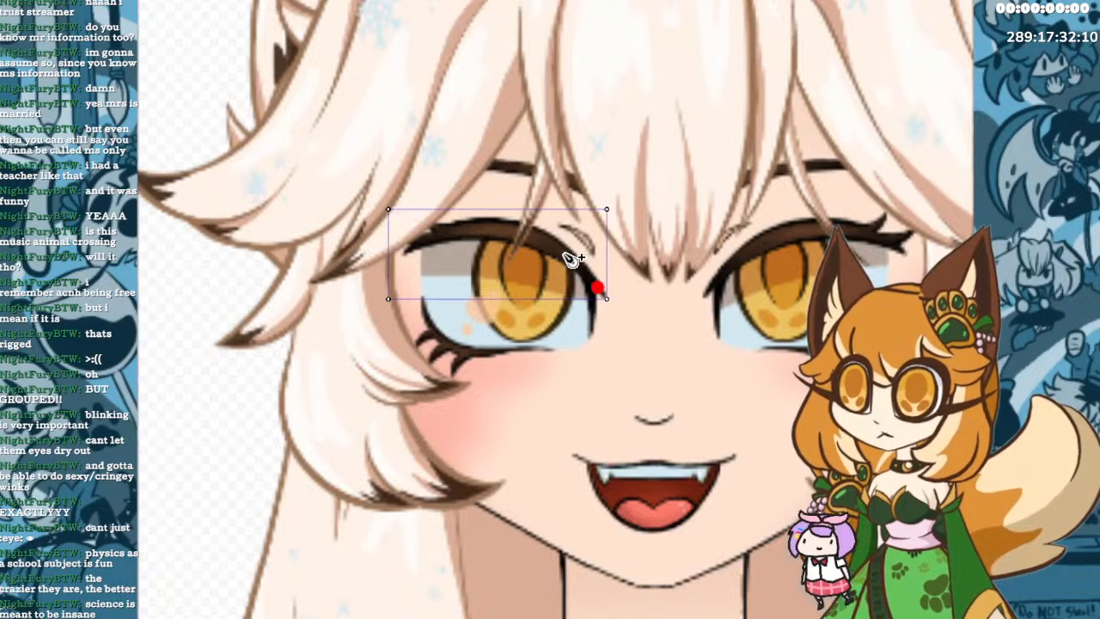
left_click(563, 252)
left_click(502, 232)
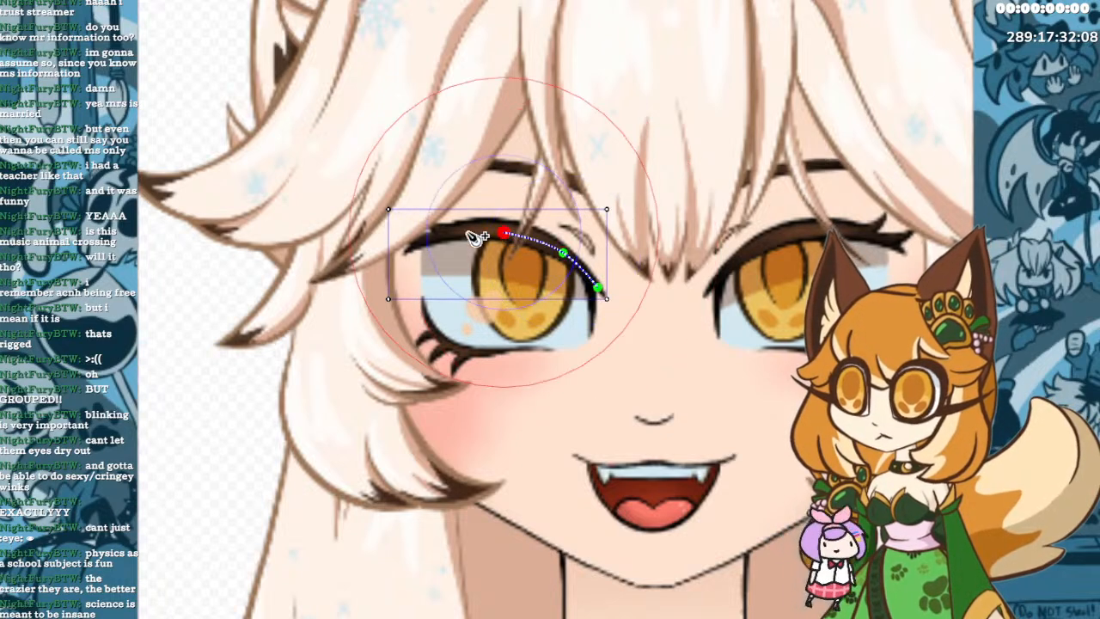
left_click(462, 232)
left_click(411, 247)
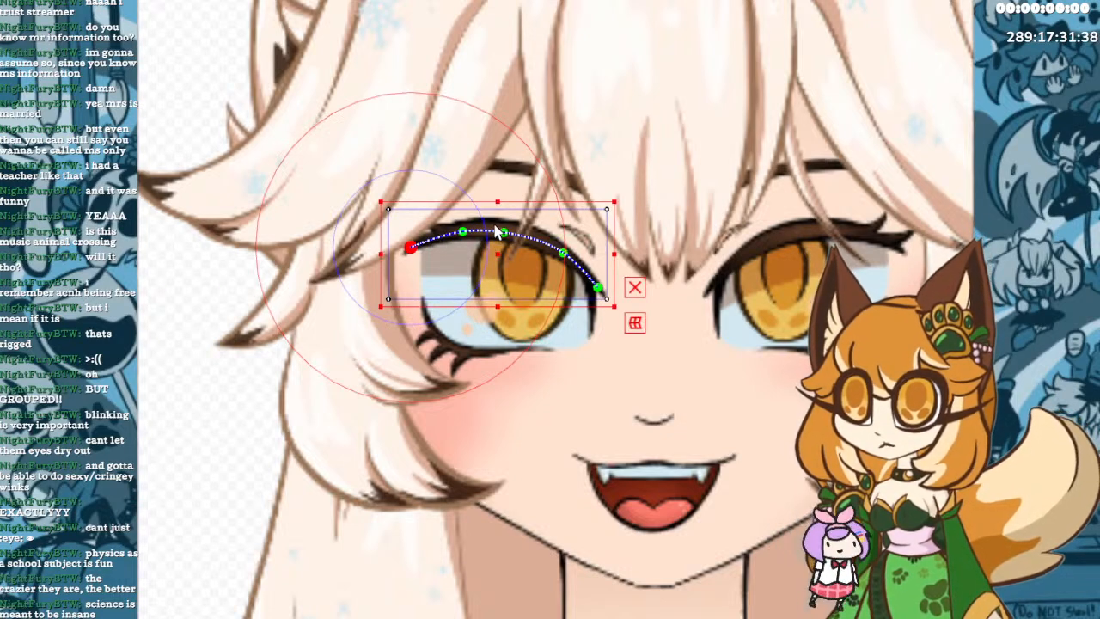
Try lowering the upper-lash deformer and pulling the middle path point down to the lower lash, and undo both moves.
left_click_drag(498, 256, 498, 307)
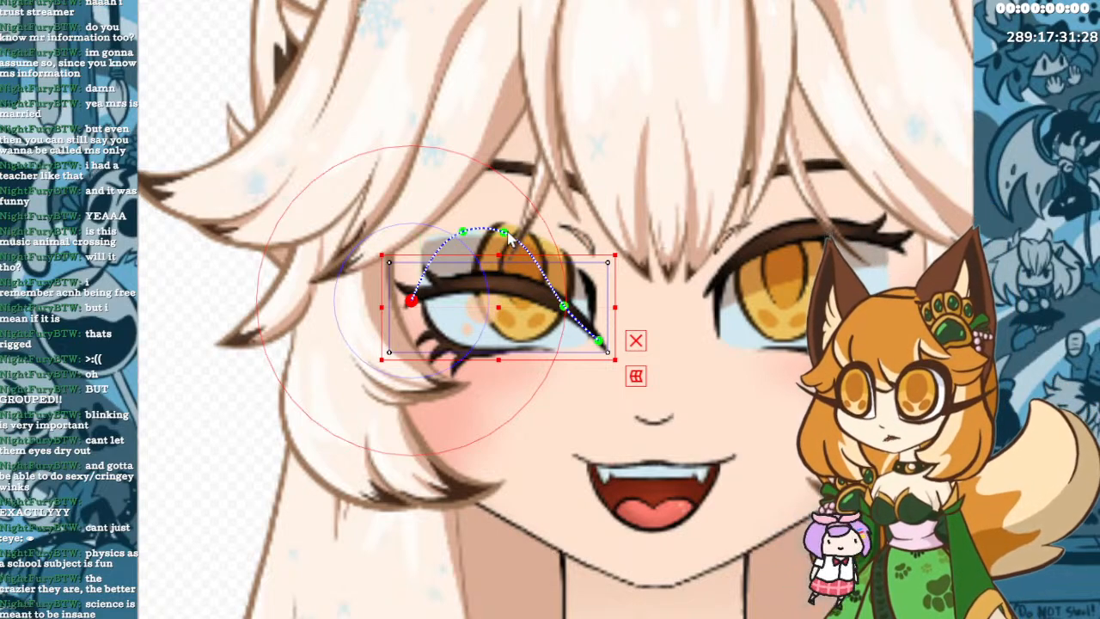
left_click_drag(506, 235, 511, 361)
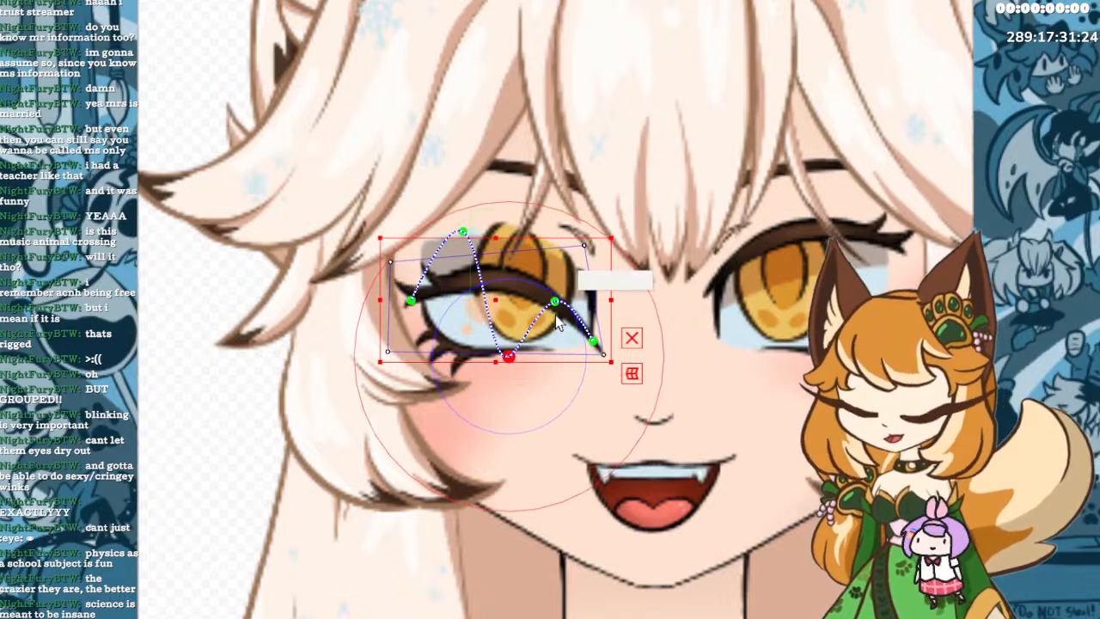
key("ctrl+z")
key("ctrl+z")
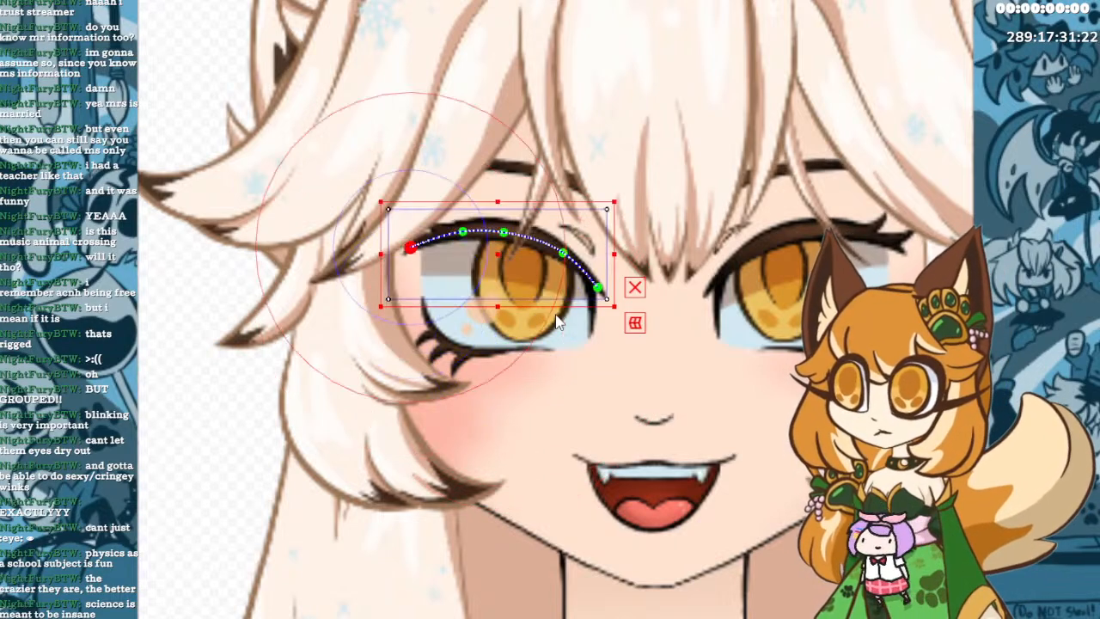
Undo the placement of all deform path points on the upper lash.
key("ctrl+z")
key("ctrl+z")
key("ctrl+z")
key("ctrl+z")
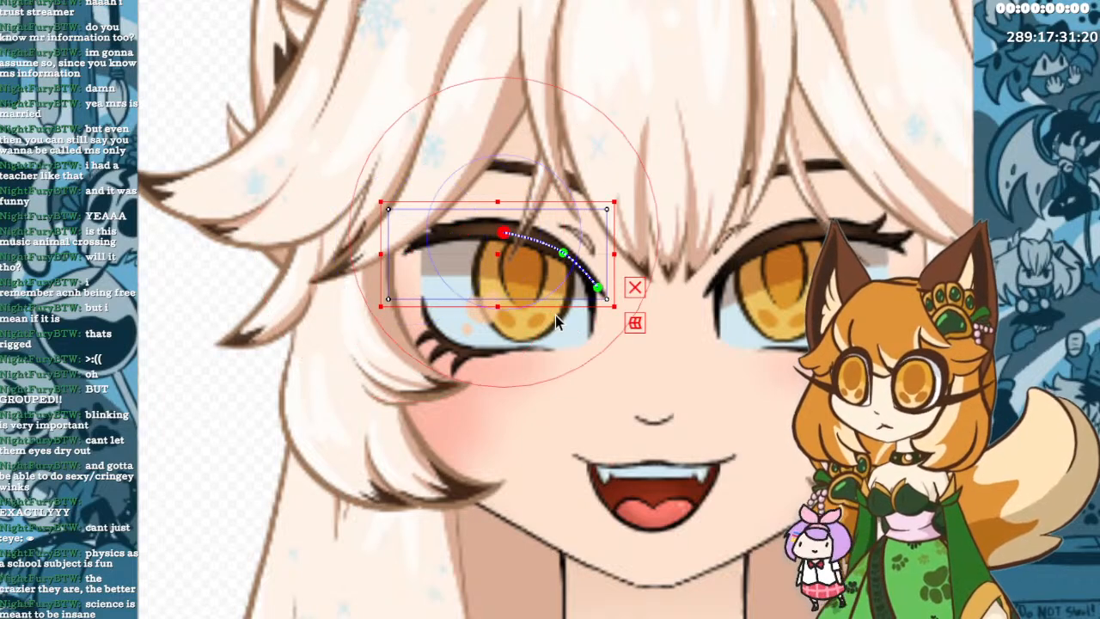
key("ctrl+z")
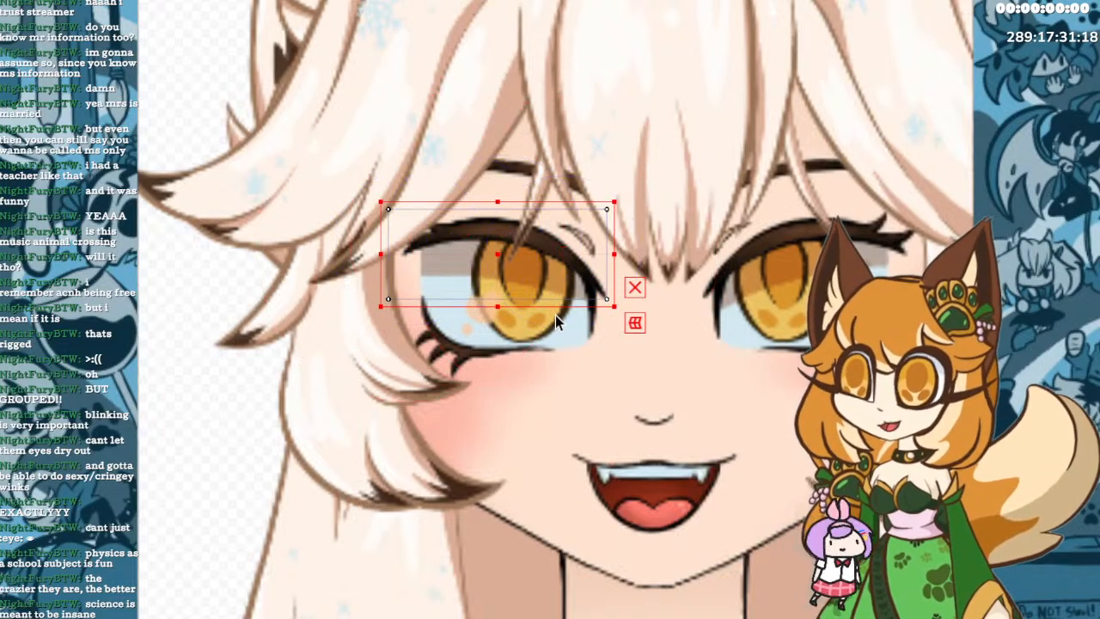
Reselect the viewer-left upper-lash deformer, try moving it down over the iris, and undo the move.
left_click_drag(582, 308, 292, 35)
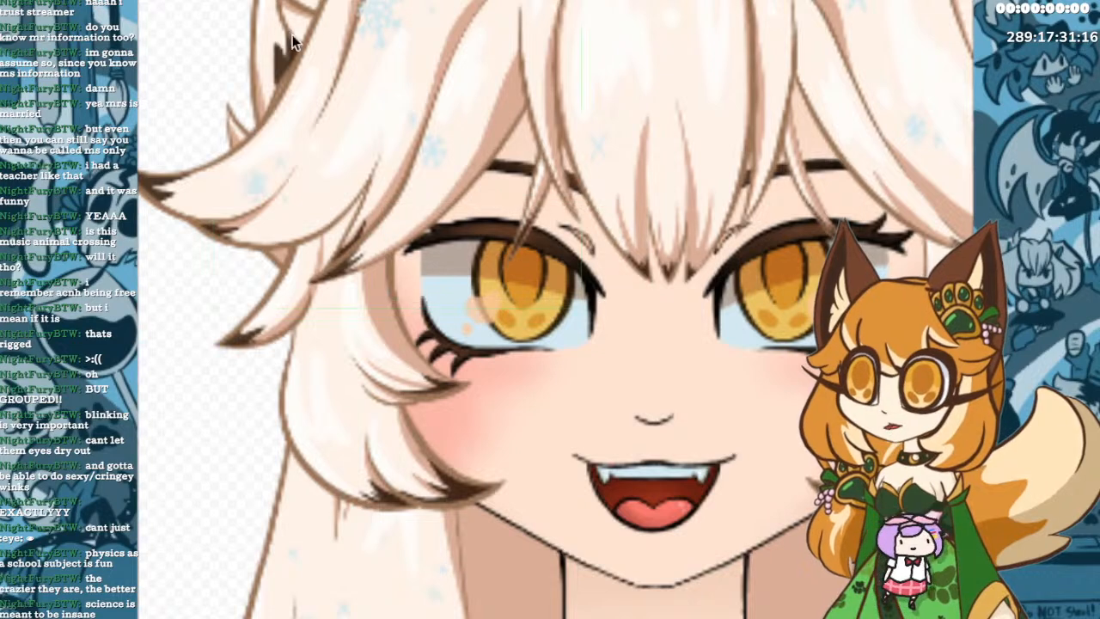
left_click(491, 226)
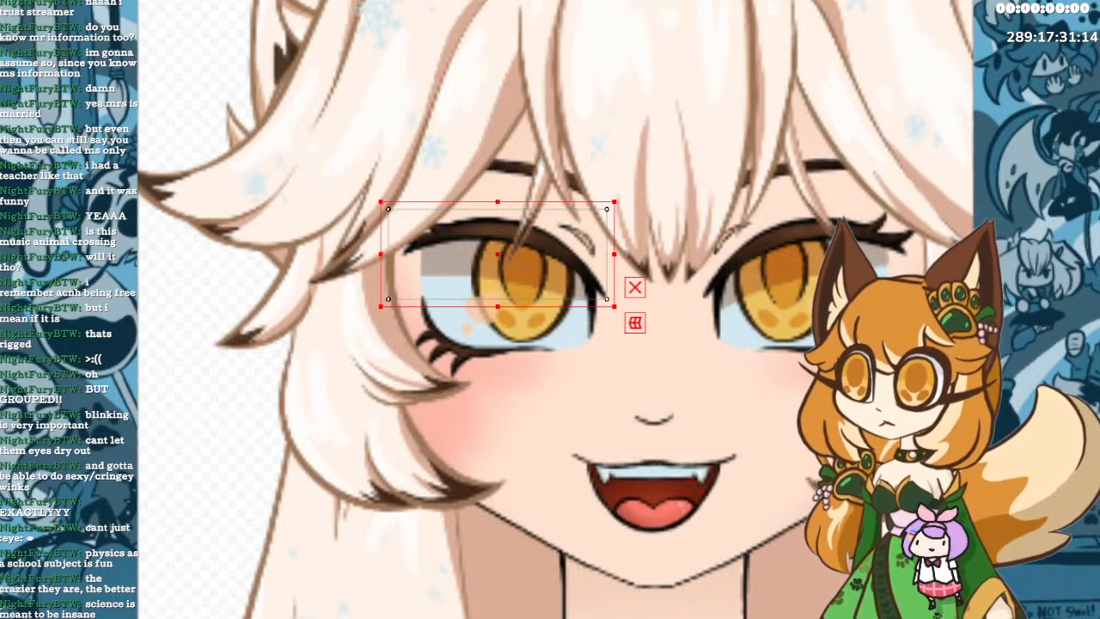
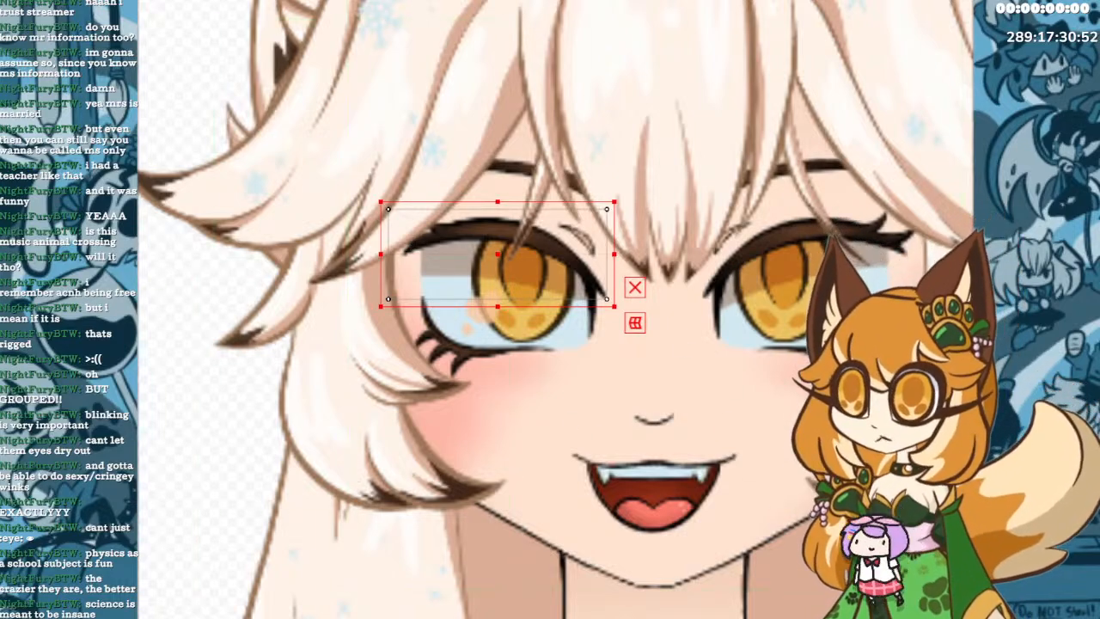
left_click(519, 235)
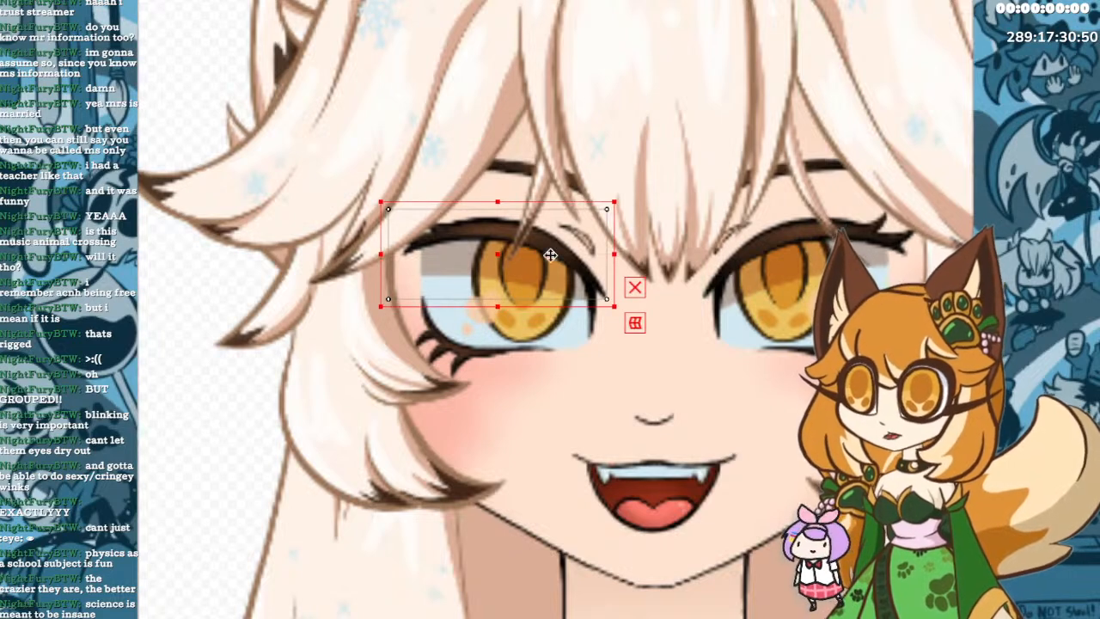
left_click_drag(513, 232, 510, 281)
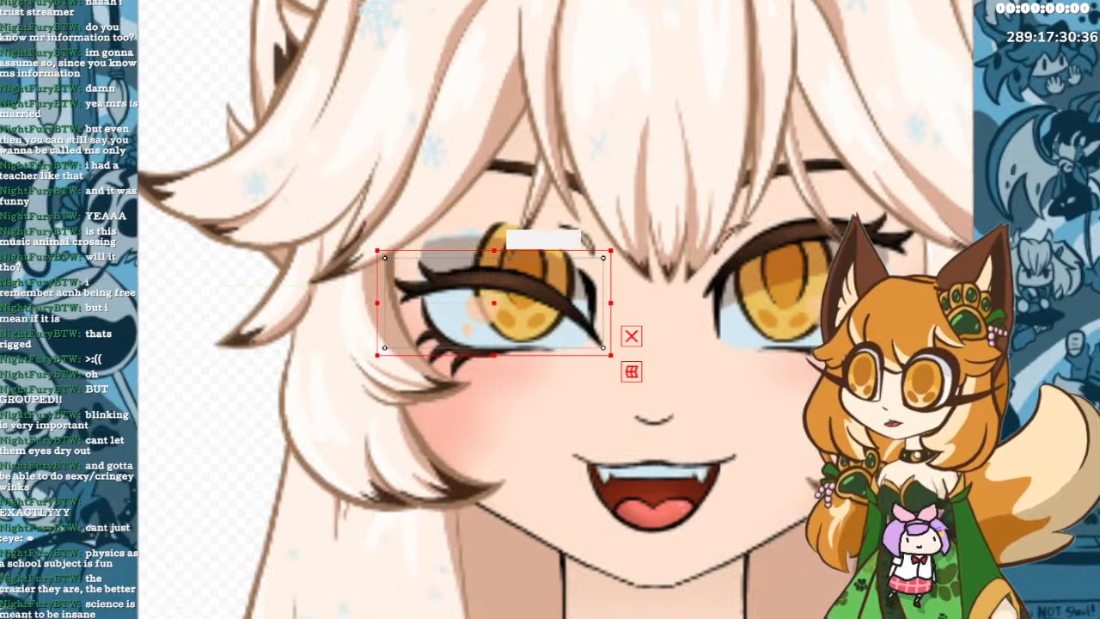
left_click_drag(493, 302, 494, 291)
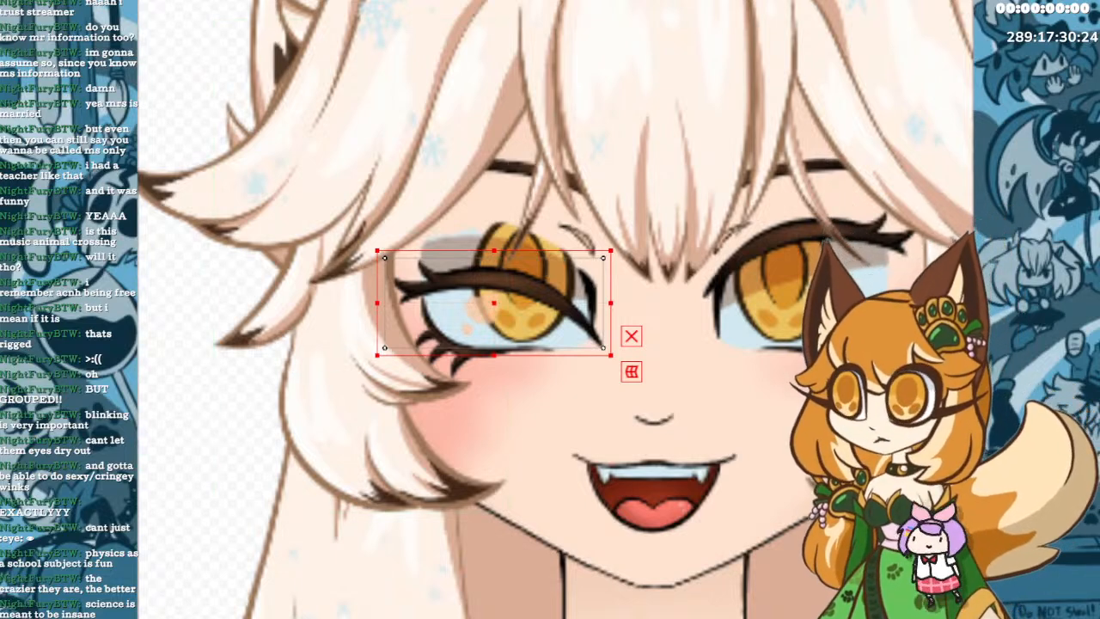
key("ctrl+z")
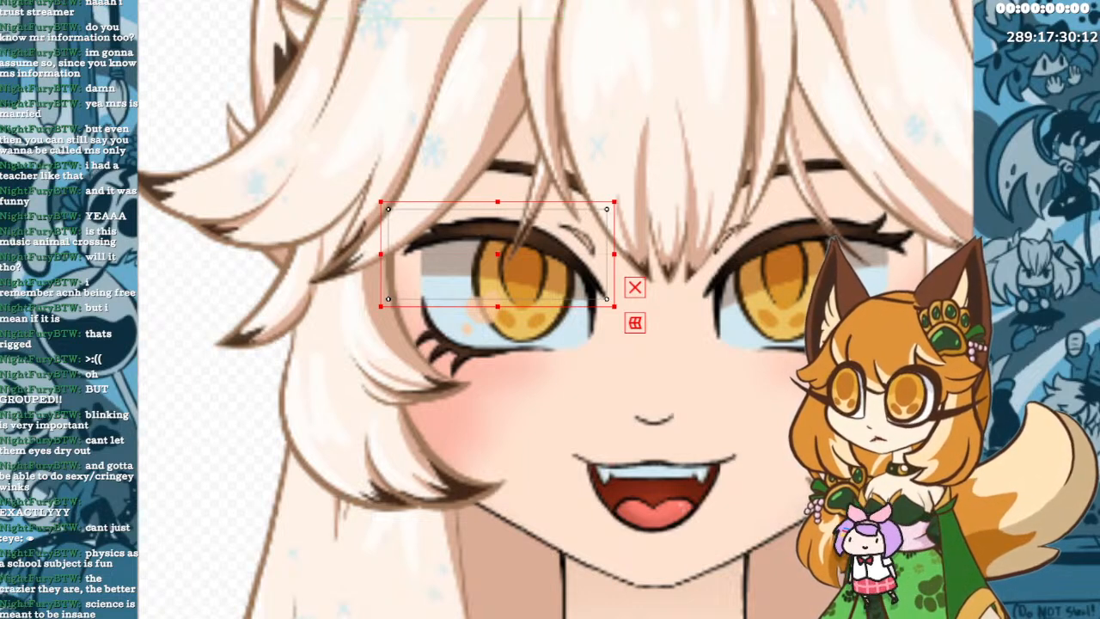
Draw a new five-point deform path along the viewer-left eye's upper lash, from the inner to the outer corner.
key("Return")
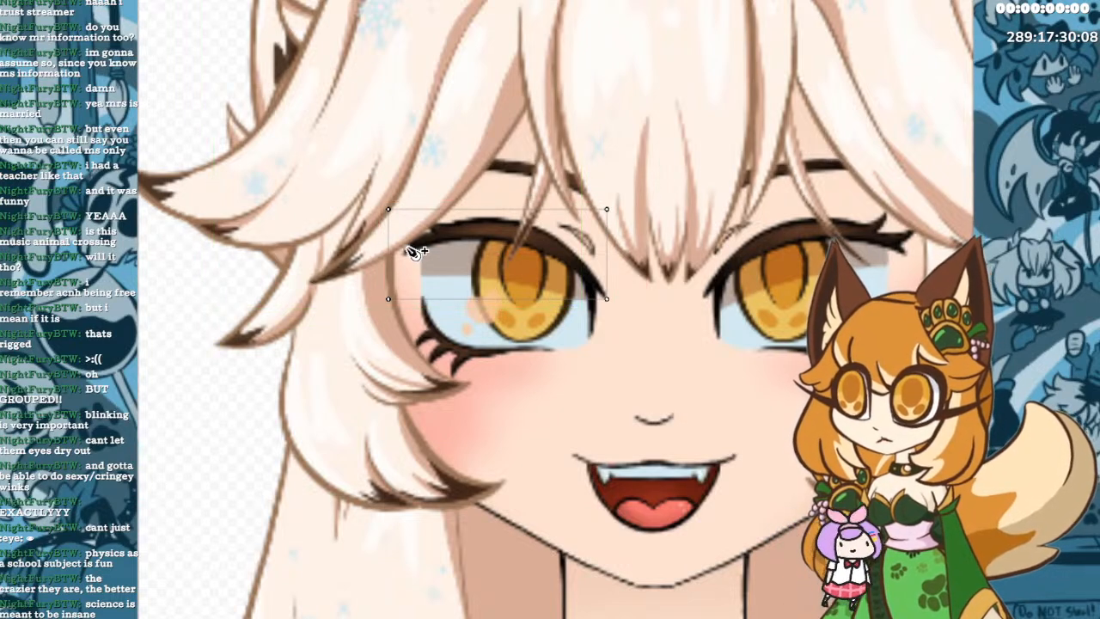
mouse_move(599, 284)
left_mouse_down()
mouse_move(577, 260)
mouse_move(507, 237)
mouse_move(411, 251)
left_mouse_up()
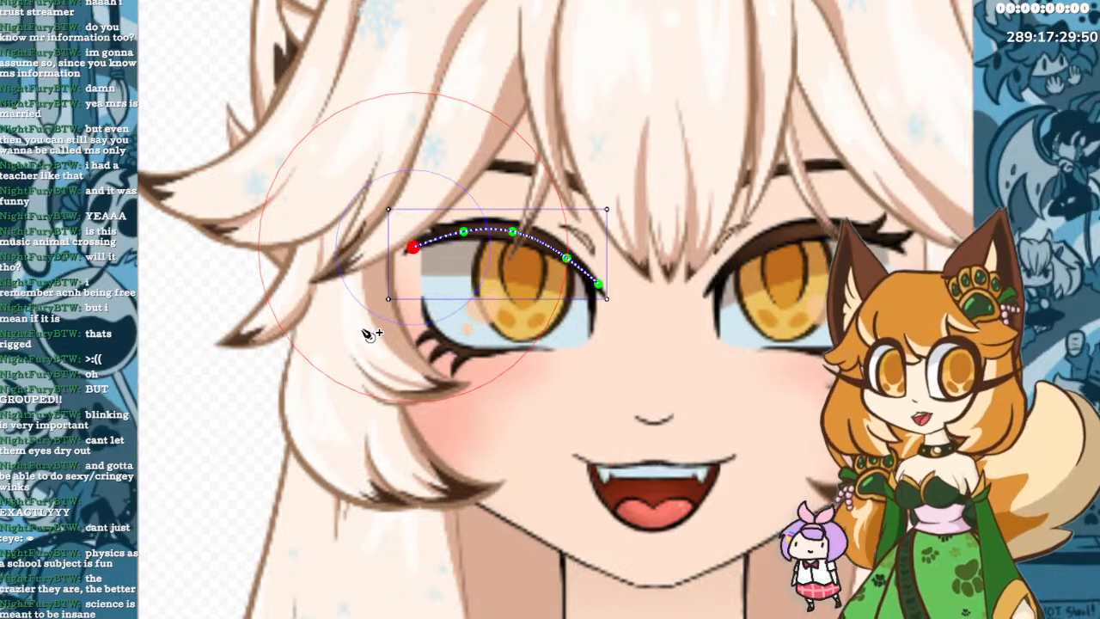
Try reshaping the deform path on the viewer-left upper lash by moving its second, middle and fourth points.
left_click(463, 233)
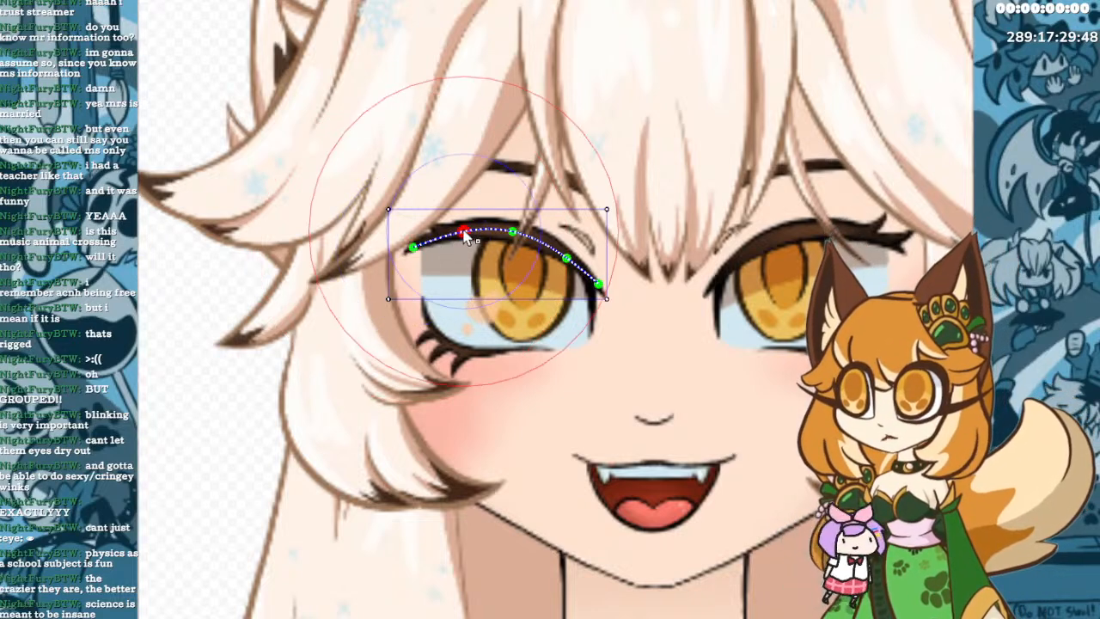
left_click_drag(465, 238, 466, 226)
left_click_drag(512, 232, 517, 218)
left_click_drag(564, 261, 391, 97)
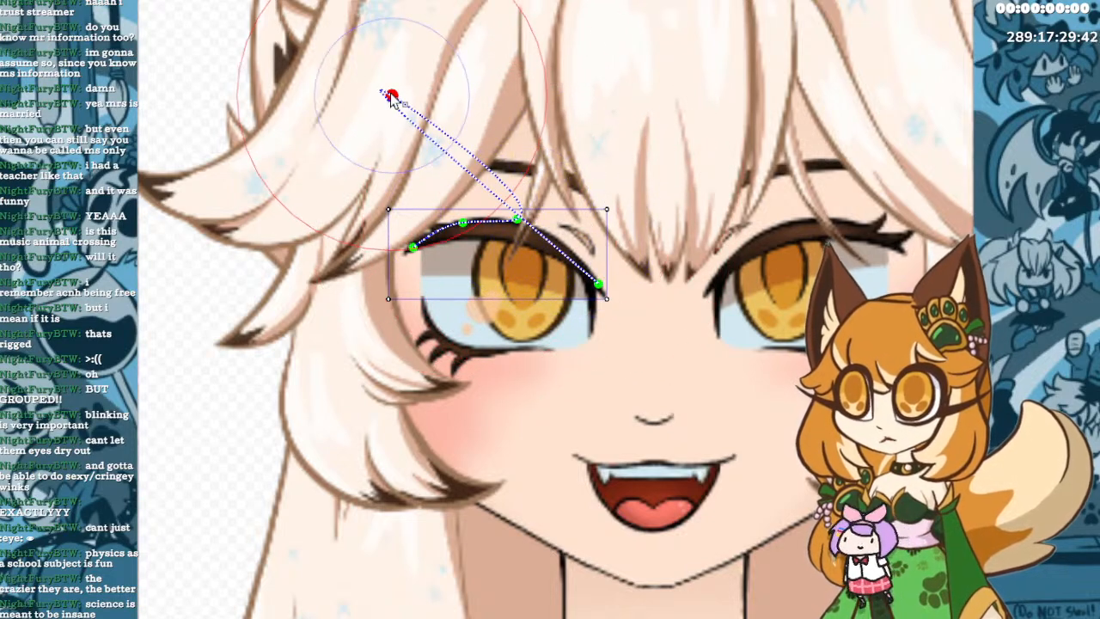
left_click_drag(518, 222, 506, 397)
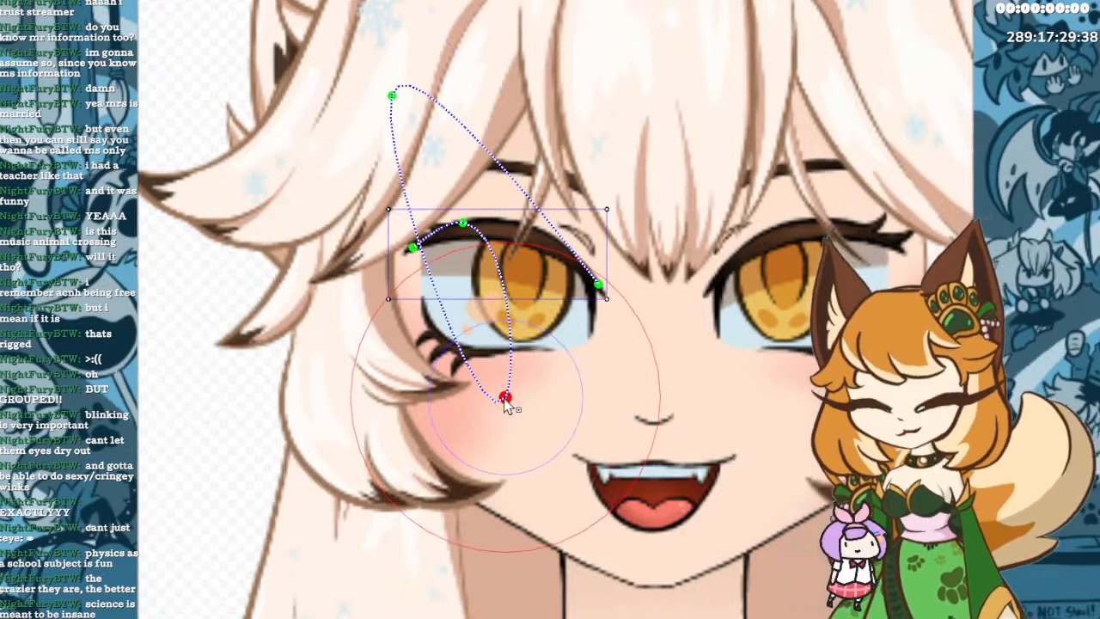
Undo the point moves and the placement of the whole deform path on the viewer-left upper lash.
key("ctrl+z")
key("ctrl+z")
key("ctrl+z")
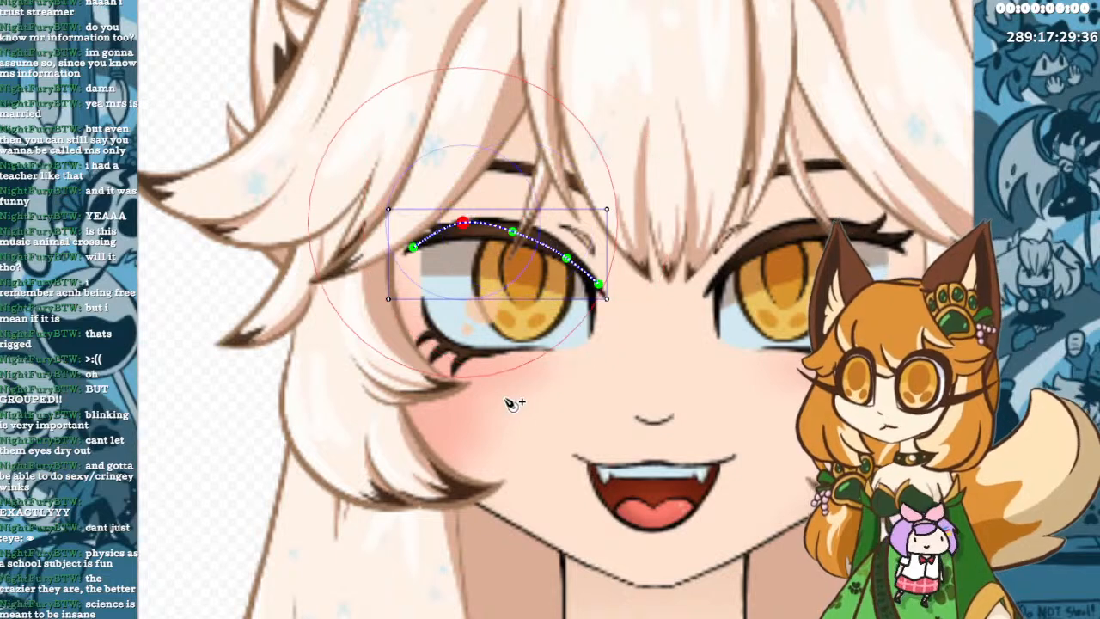
key("ctrl+z")
key("ctrl+z")
key("ctrl+z")
key("ctrl+z")
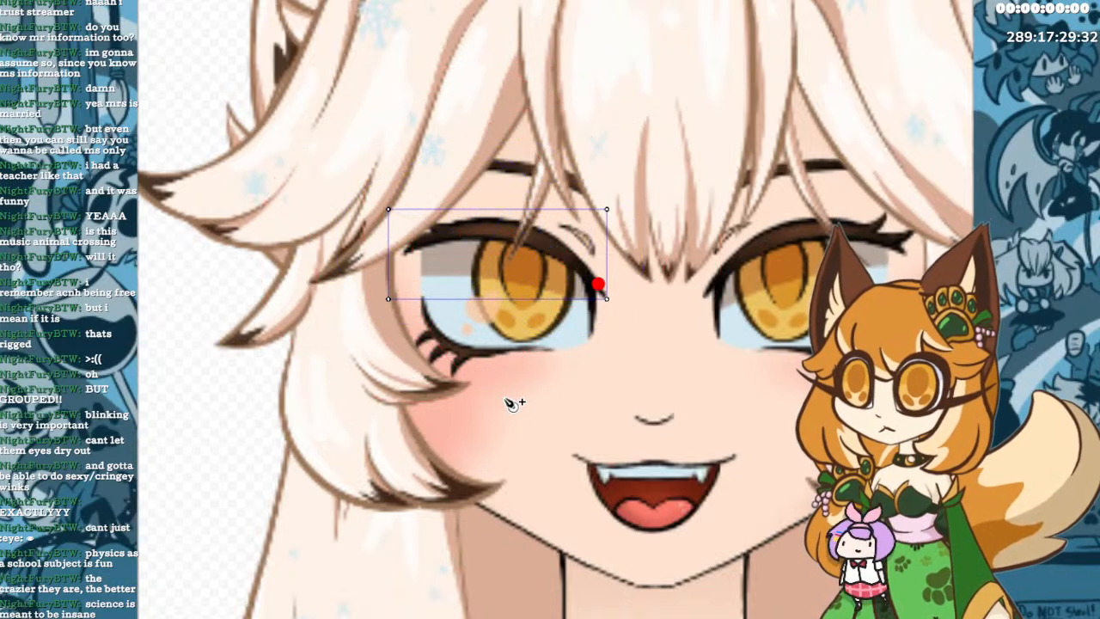
key("ctrl+z")
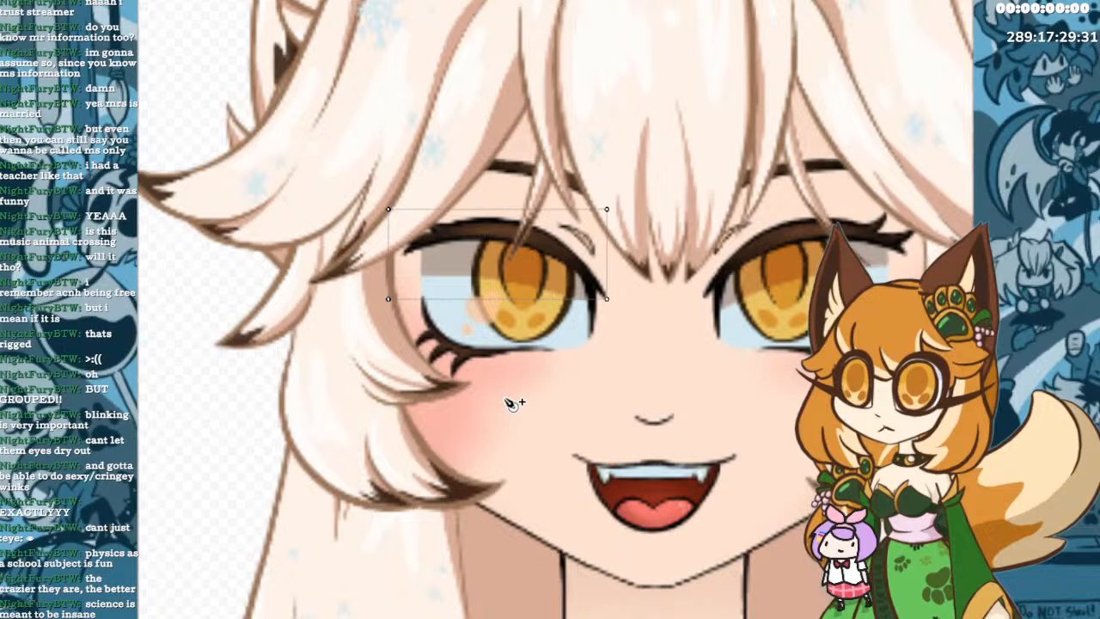
Draw a five-point deform path along the viewer-left eye's upper lash, from the outer to the inner corner.
left_click(413, 247)
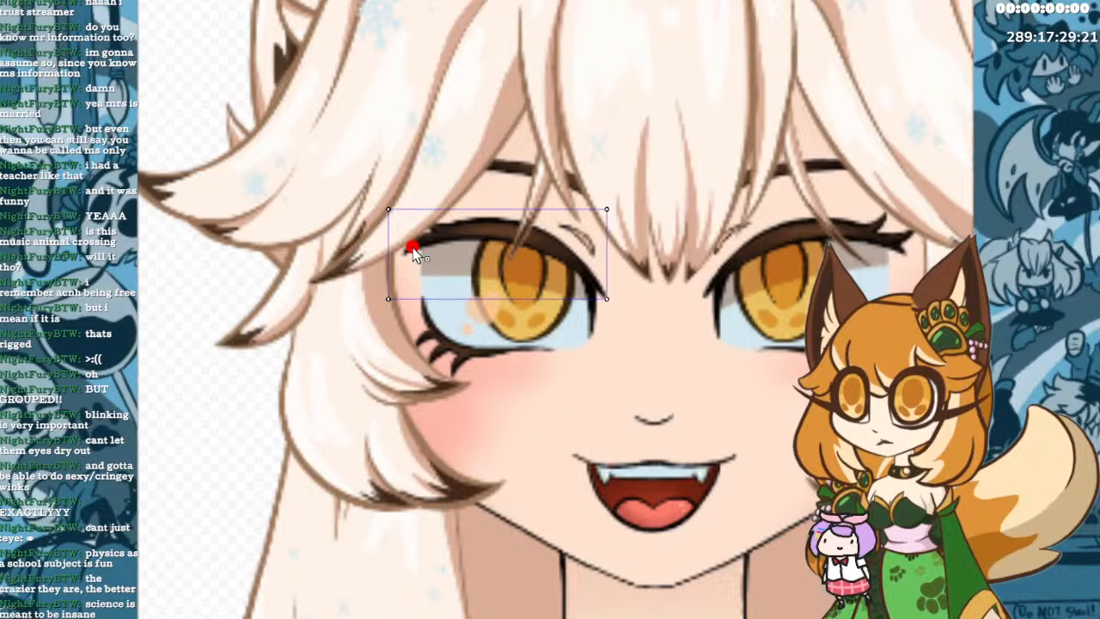
left_click(454, 233)
left_click(512, 229)
left_click(553, 243)
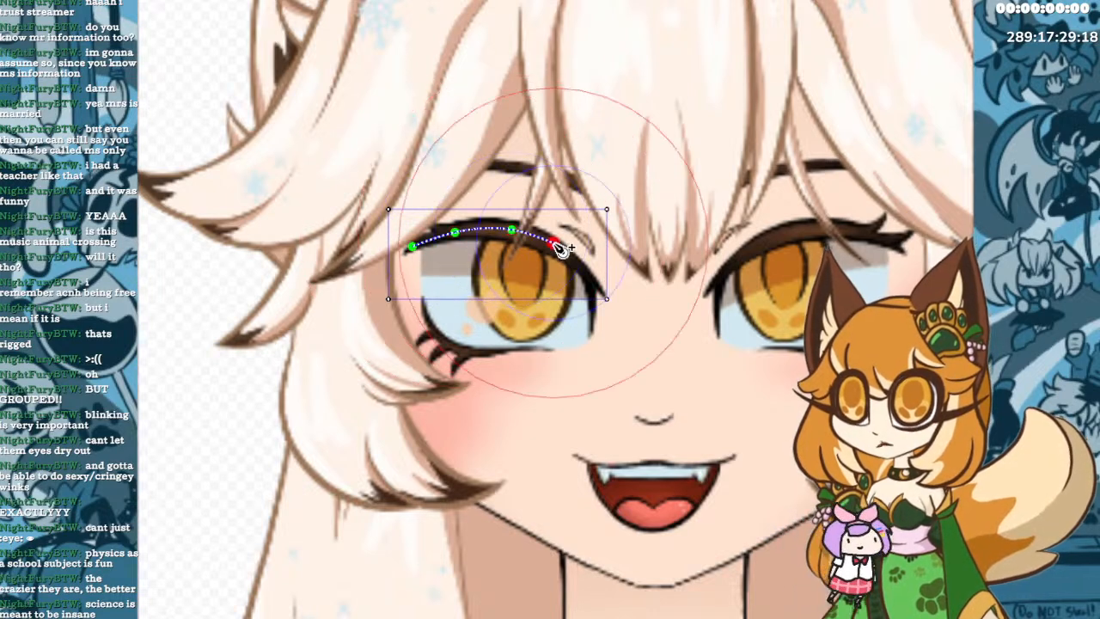
left_click(591, 278)
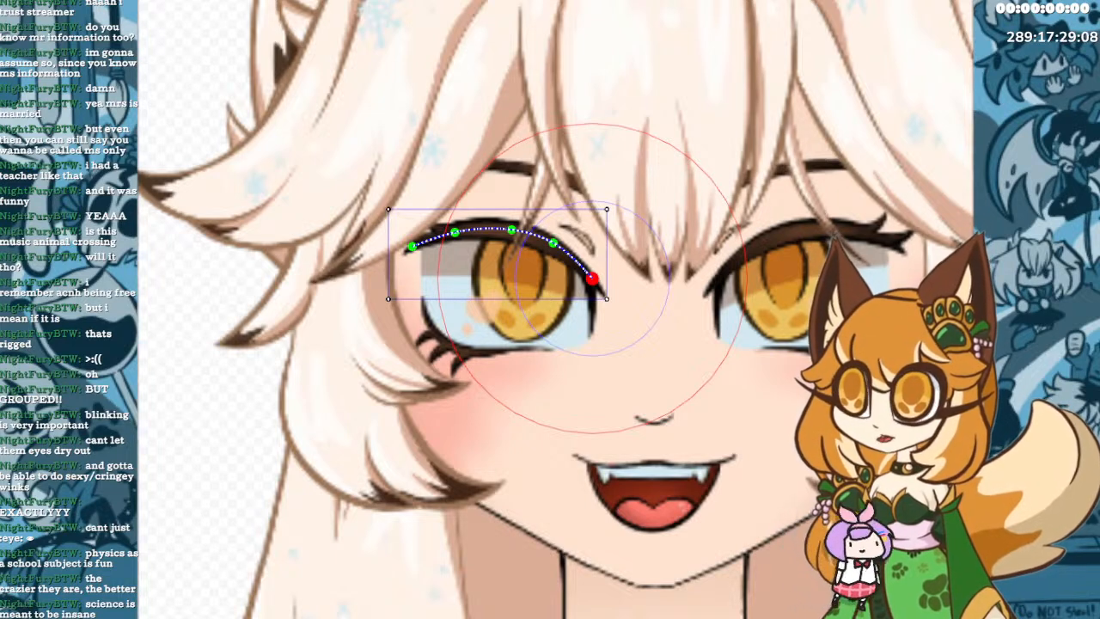
Try pulling the path's inner-corner point and its neighbouring point up toward the bangs, undoing each move.
left_click_drag(592, 278, 627, 173)
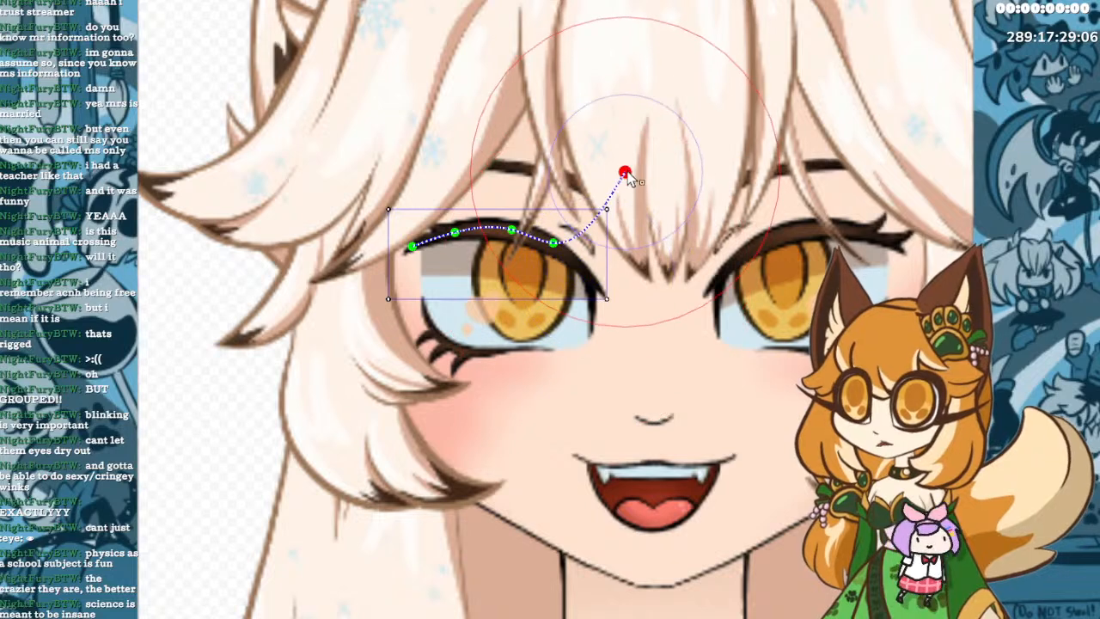
key("ctrl+z")
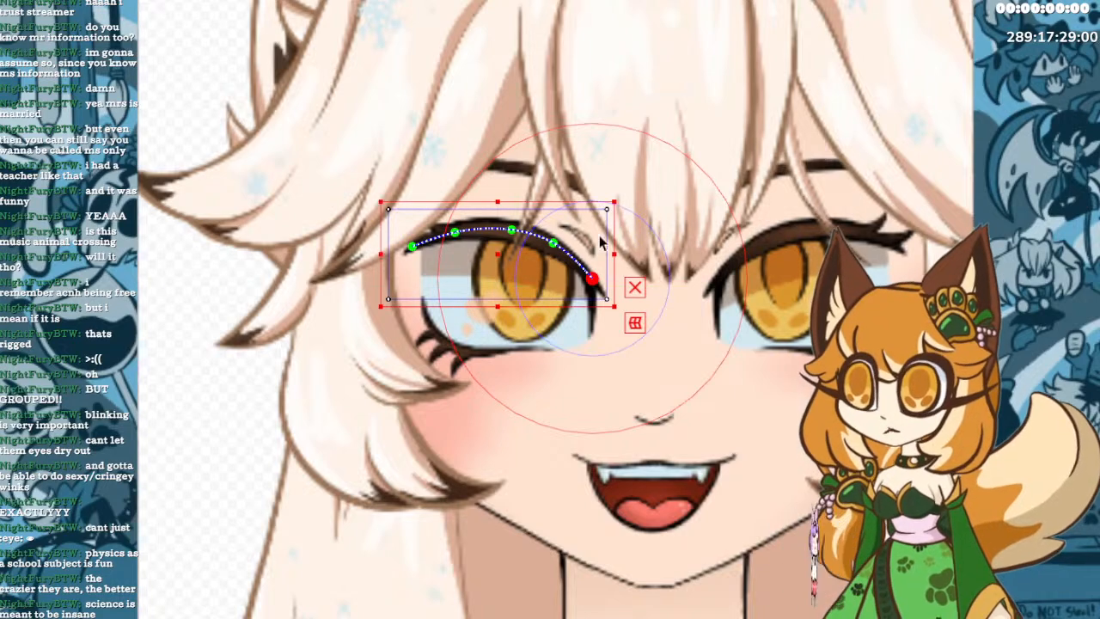
left_click_drag(555, 243, 605, 112)
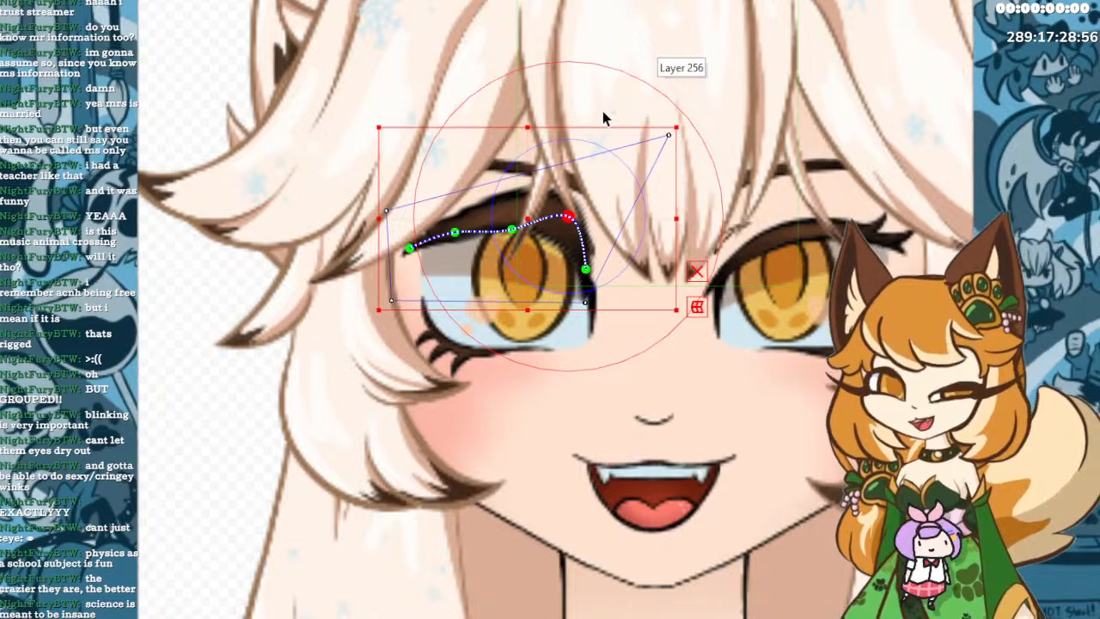
key("ctrl+z")
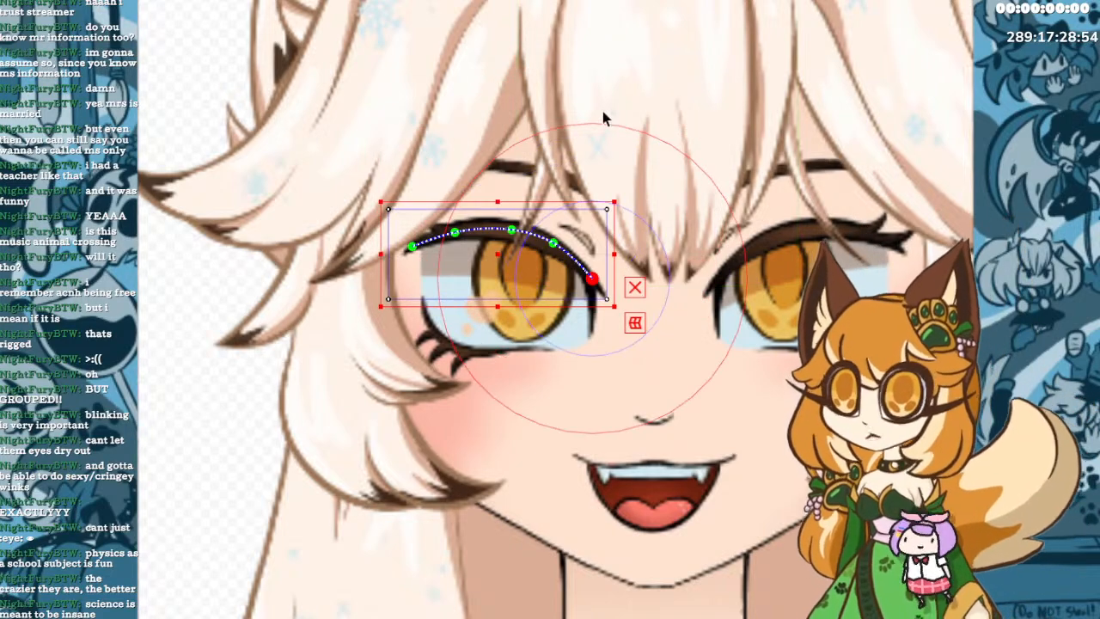
Try adjusting the five-point path's outer, middle and inner points to fit the viewer-left upper lash more closely.
left_click(512, 229)
left_click_drag(456, 233, 449, 225)
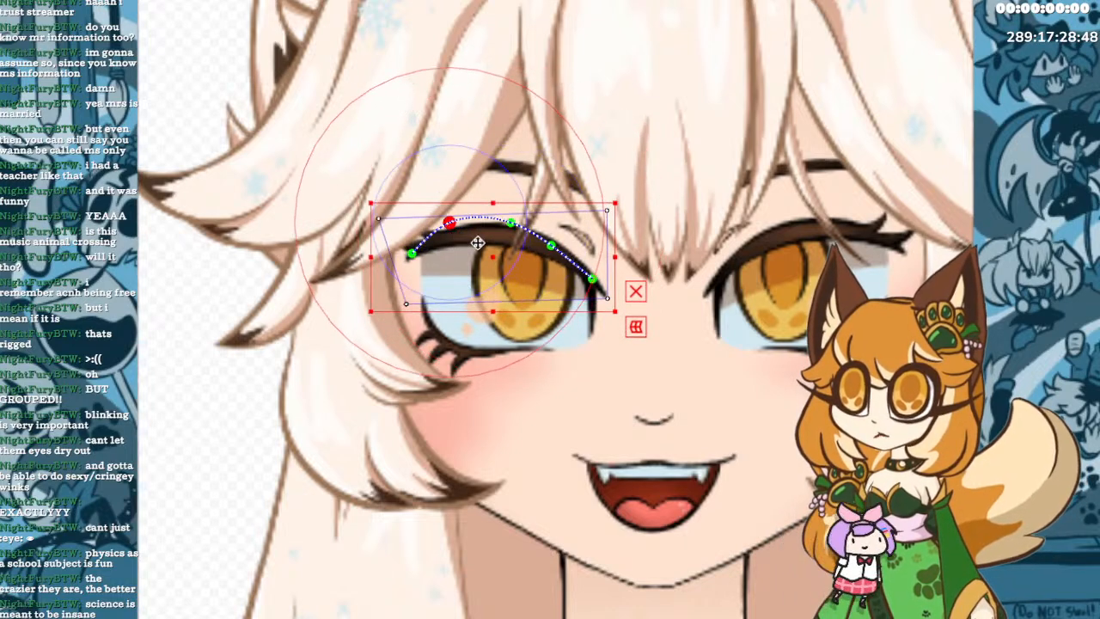
mouse_move(456, 226)
left_mouse_down()
mouse_move(487, 230)
mouse_move(470, 233)
left_mouse_up()
left_click(507, 223)
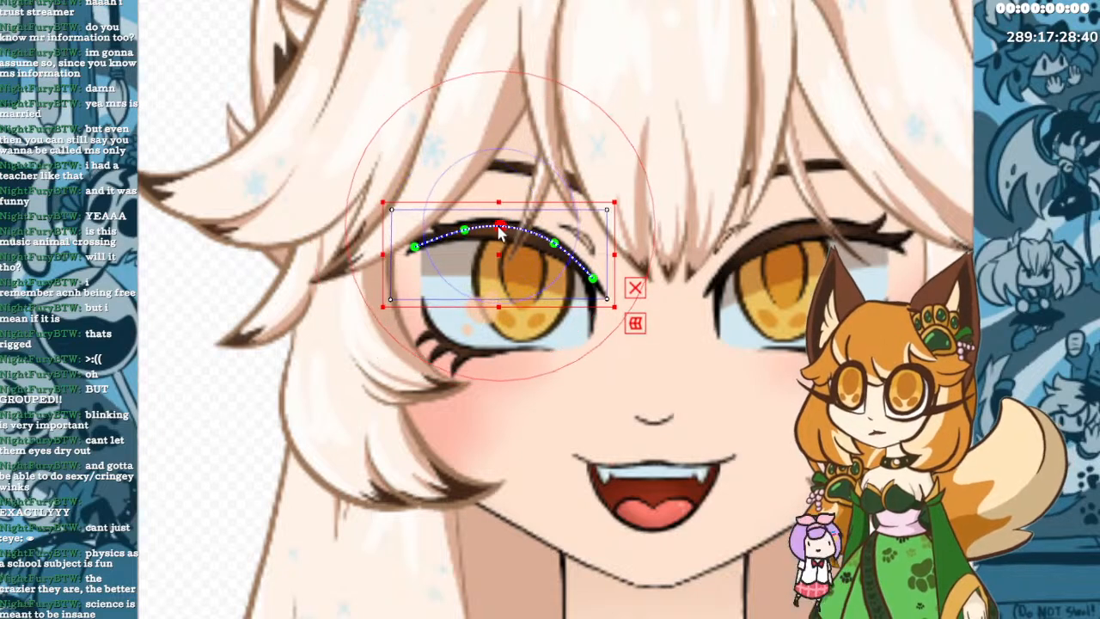
left_click_drag(593, 276, 546, 239)
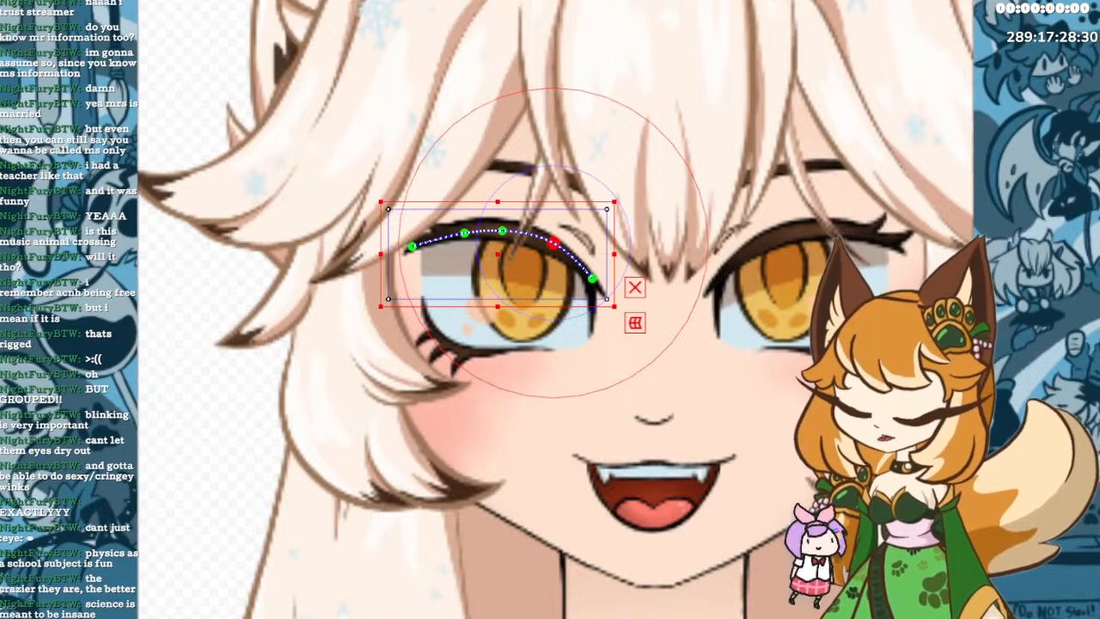
Undo the point adjustments and remove the entire five-point deform path from the viewer-left upper lash.
key("ctrl+z")
key("ctrl+z")
key("ctrl+z")
key("ctrl+z")
key("ctrl+z")
key("ctrl+z")
key("ctrl+z")
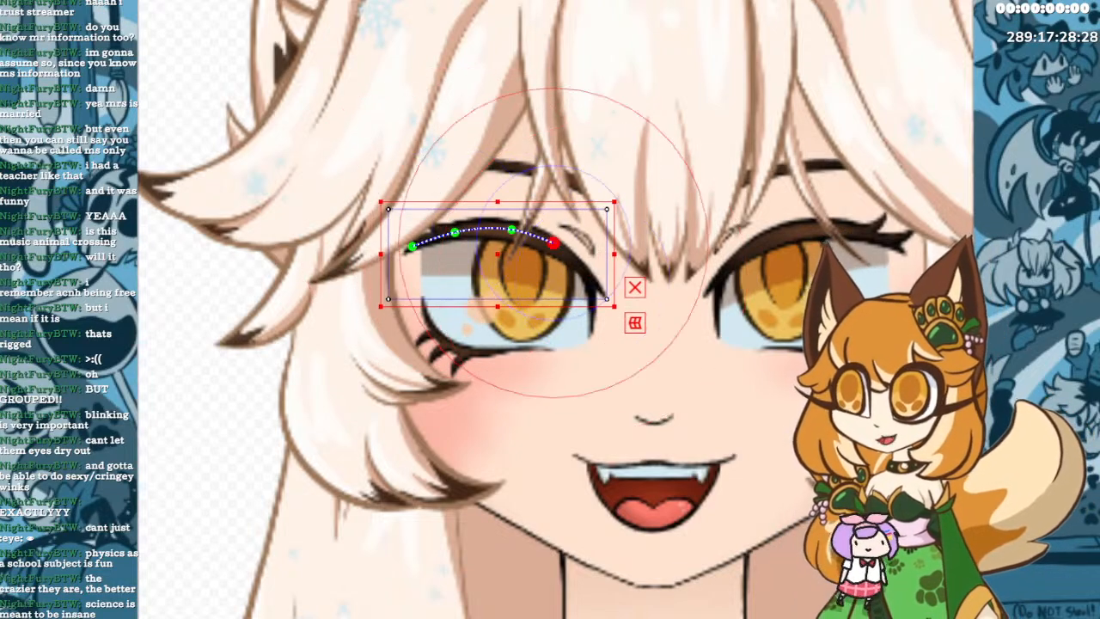
key("ctrl+z")
key("ctrl+z")
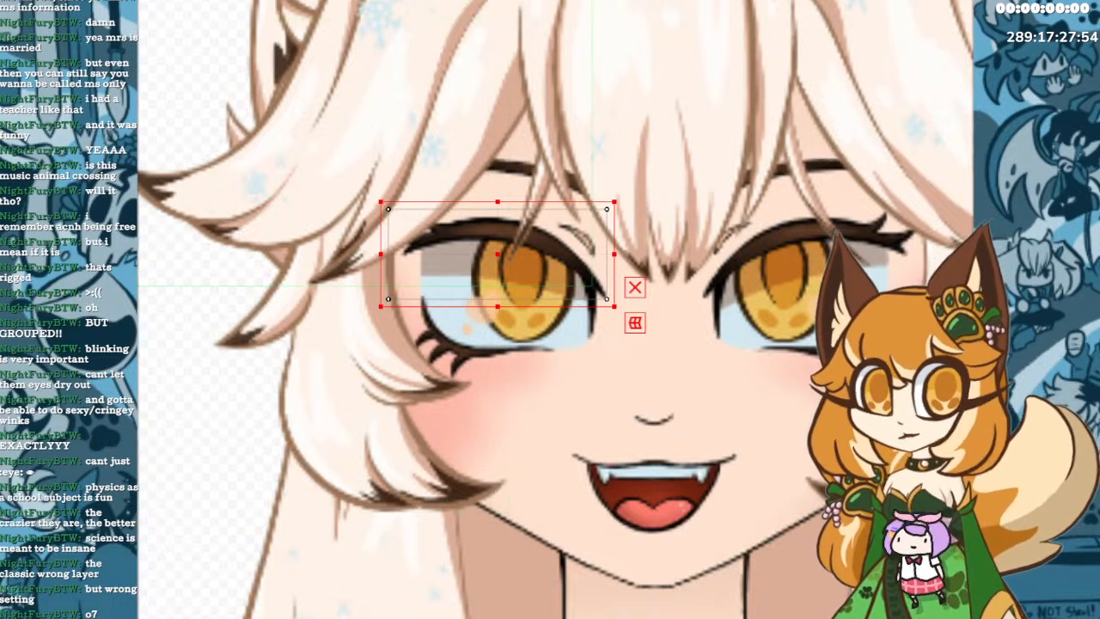
Draw a seven-point deform path along the viewer-left eye's upper lash, from the inner to the outer corner.
key("ctrl+e")
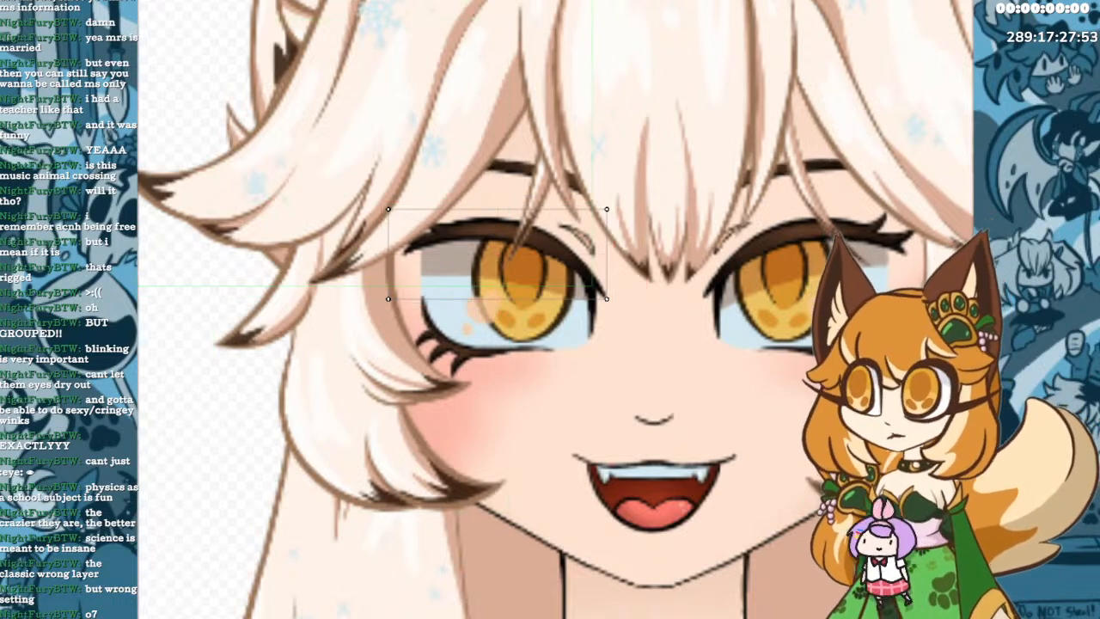
left_click(599, 287)
left_click(577, 265)
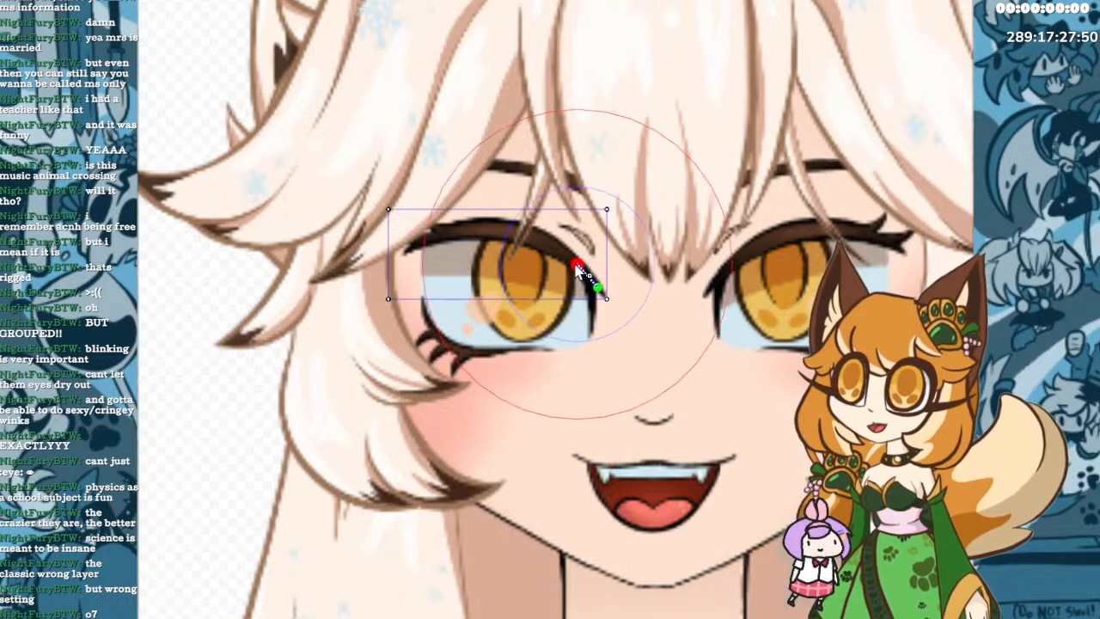
left_click(548, 243)
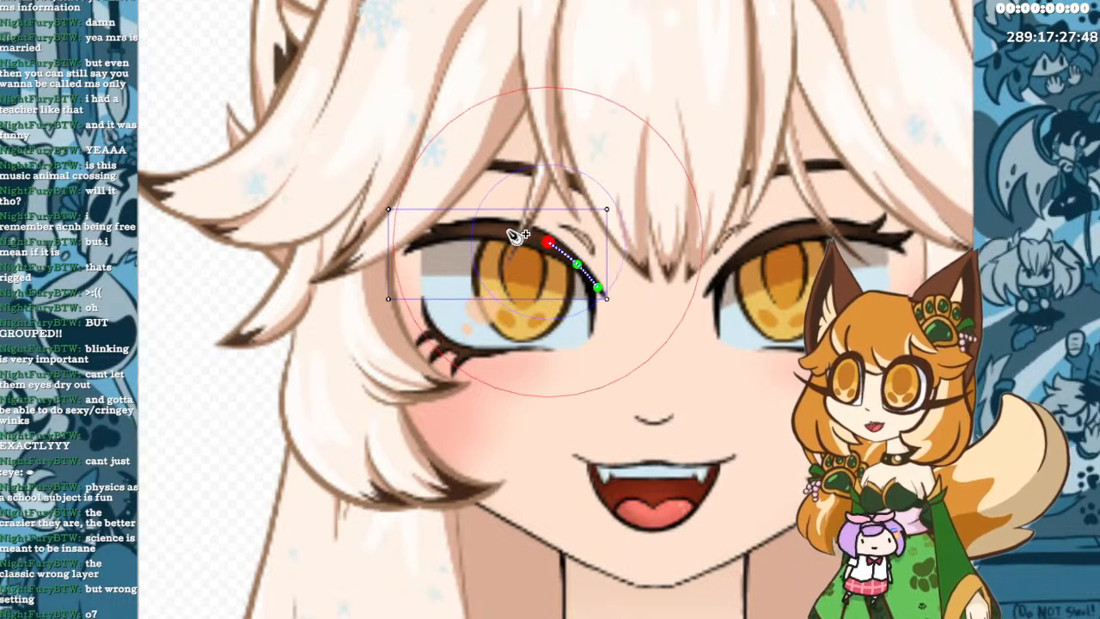
left_click(508, 230)
left_click(468, 228)
left_click(437, 234)
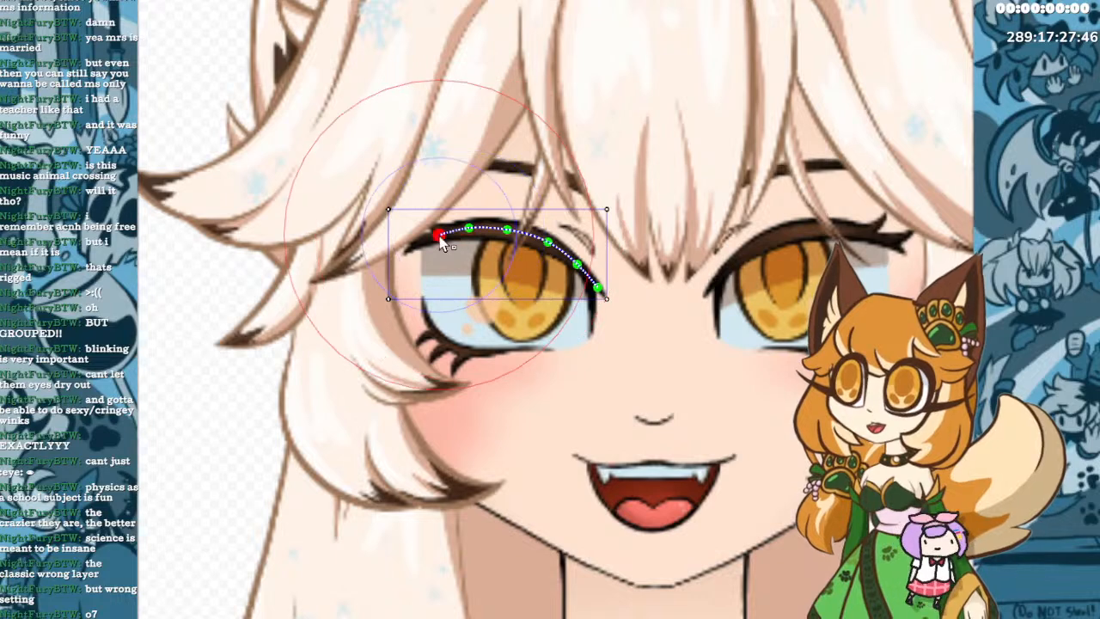
left_click(408, 248)
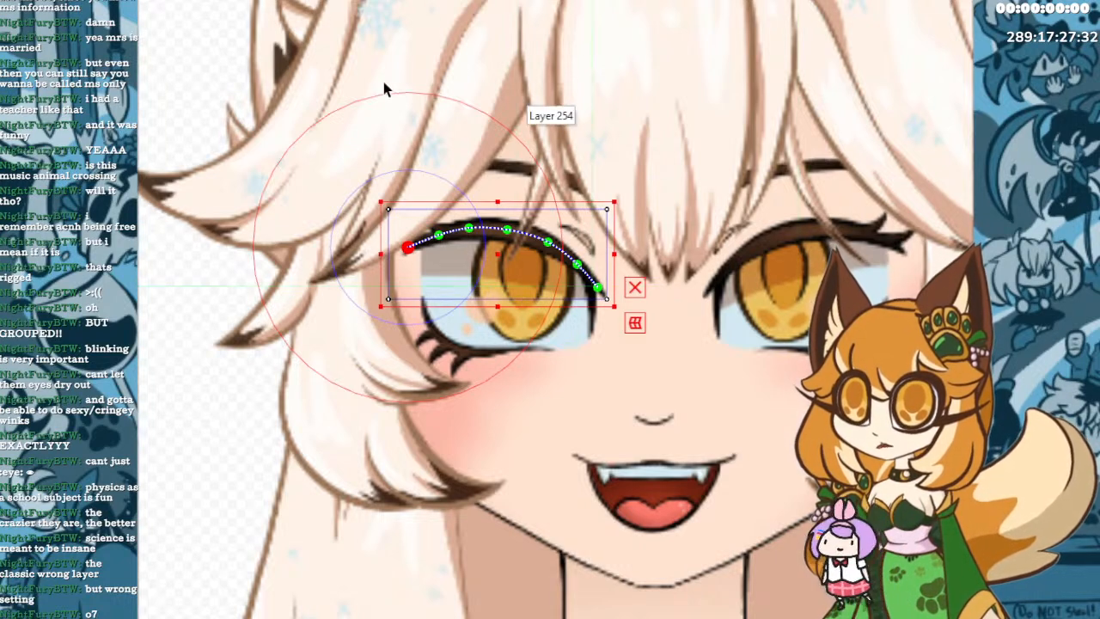
Deselect the path point, try lowering the upper-lash deformer over the iris, and return it to the lash line.
left_click(216, 35)
left_click(487, 227)
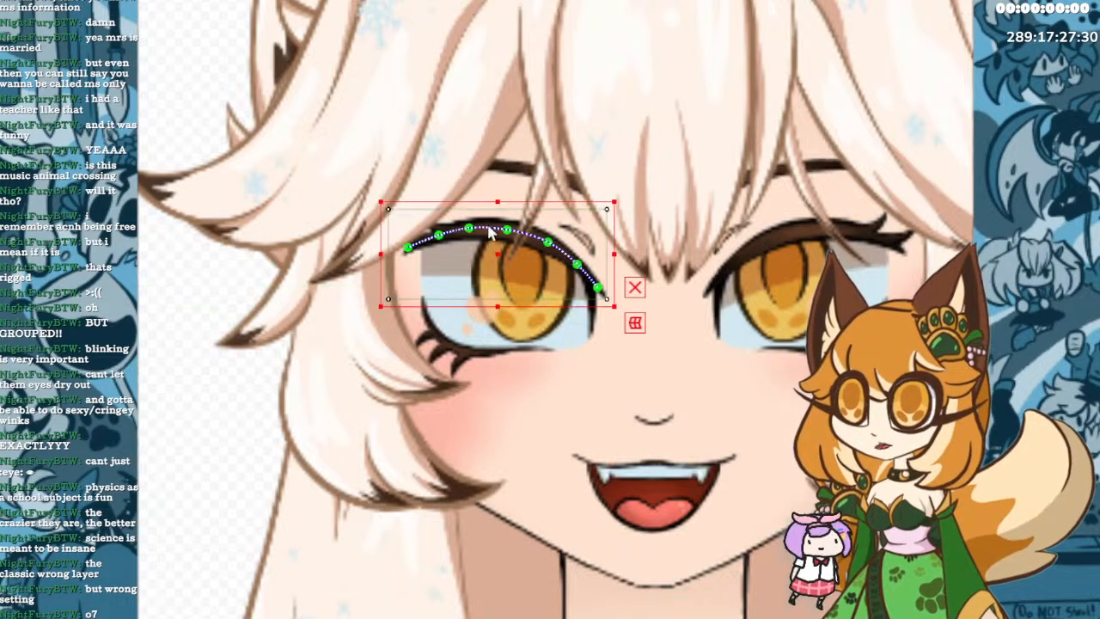
left_click_drag(498, 257, 494, 302)
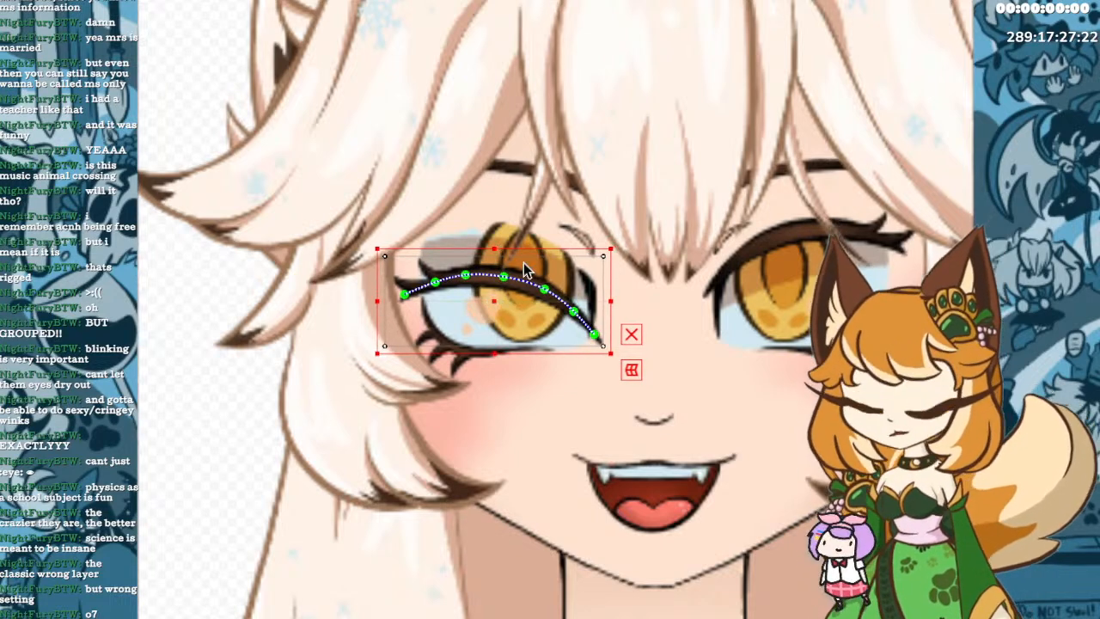
left_click_drag(494, 301, 498, 254)
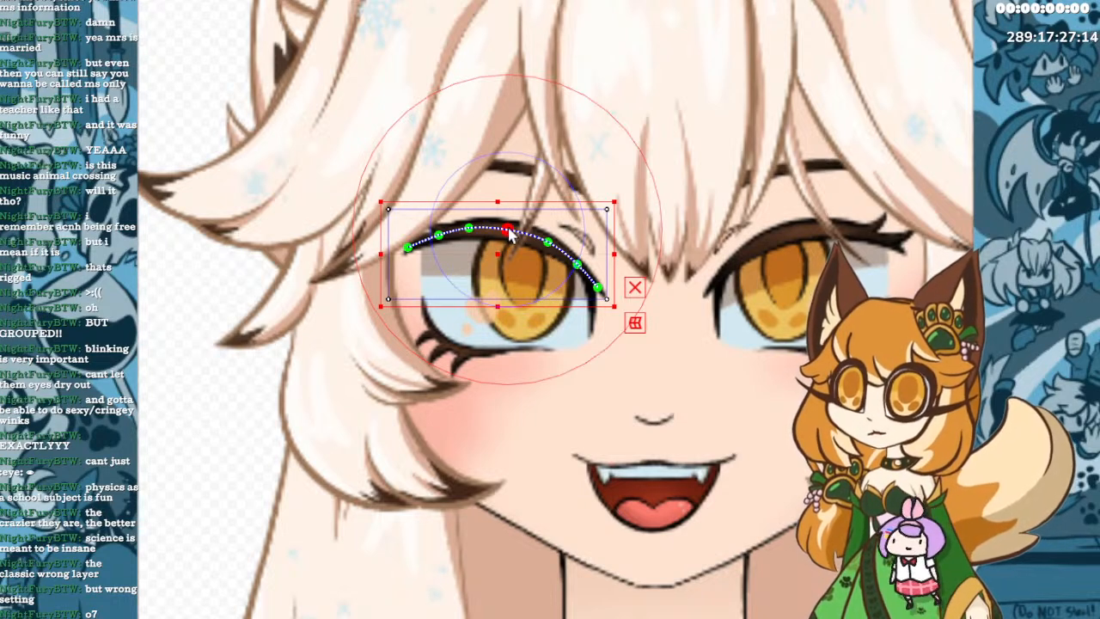
Try raising the seven-point path's points in the outer half of the upper lash, and undo the moves.
mouse_move(512, 234)
left_mouse_down()
mouse_move(465, 216)
mouse_move(438, 222)
left_mouse_up()
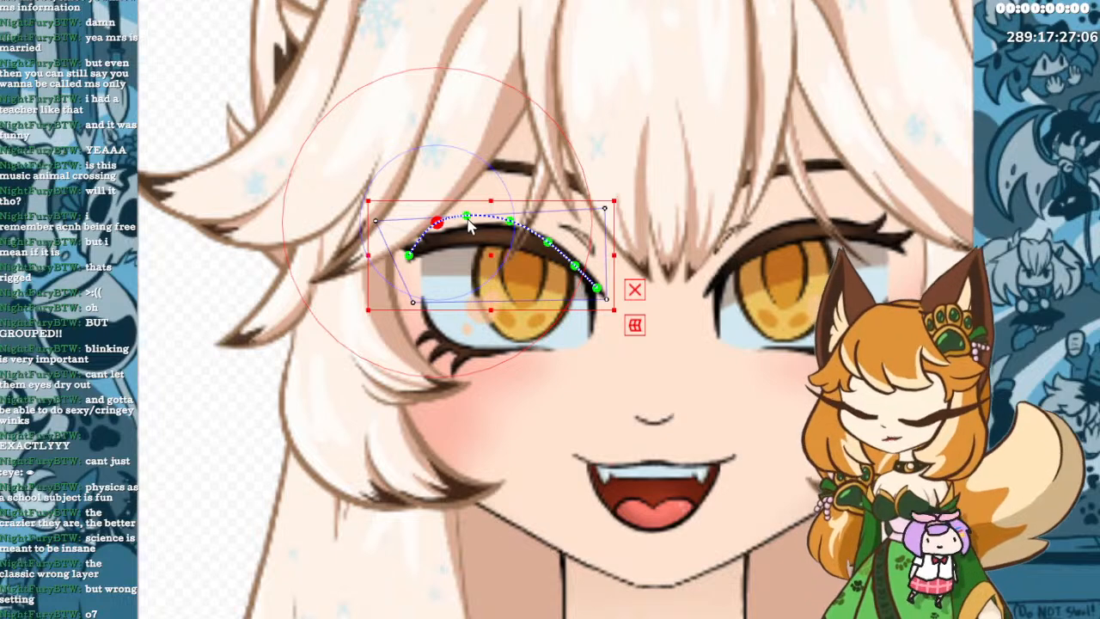
key("ctrl+z")
key("ctrl+z")
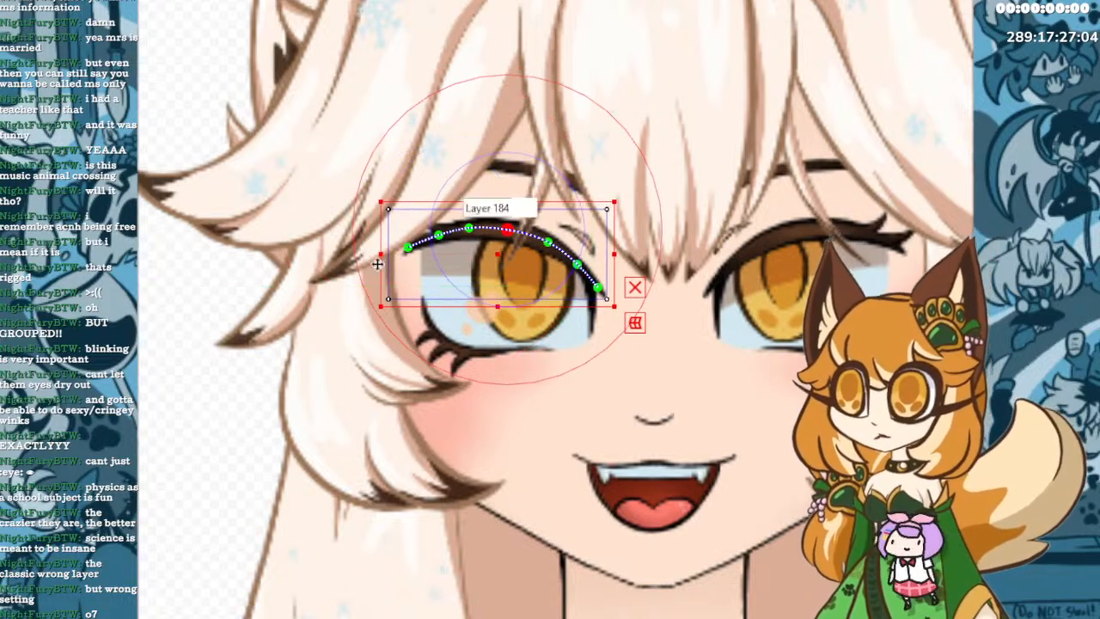
Try raising the outer-corner path point and nudging the point beside it, and undo these changes.
left_click(408, 245)
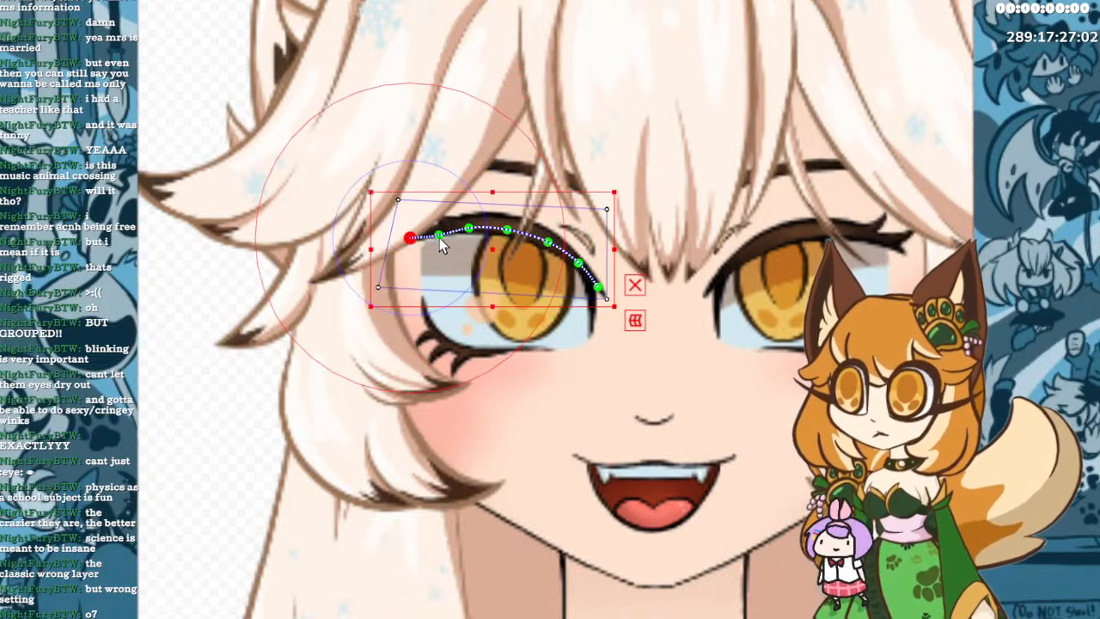
left_click_drag(438, 237, 443, 236)
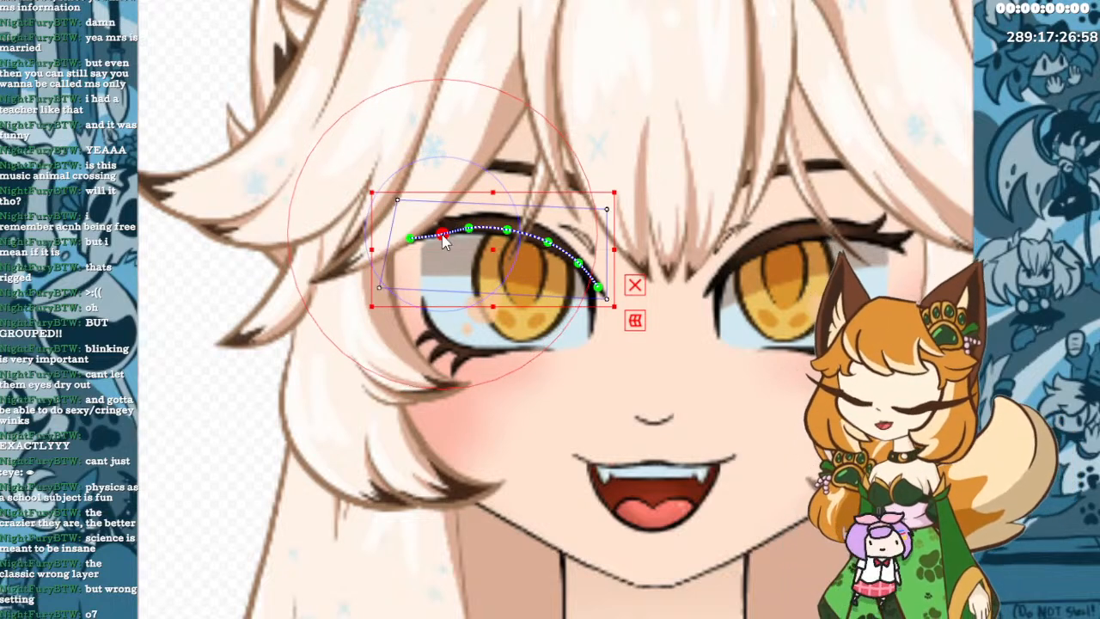
key("ctrl+1")
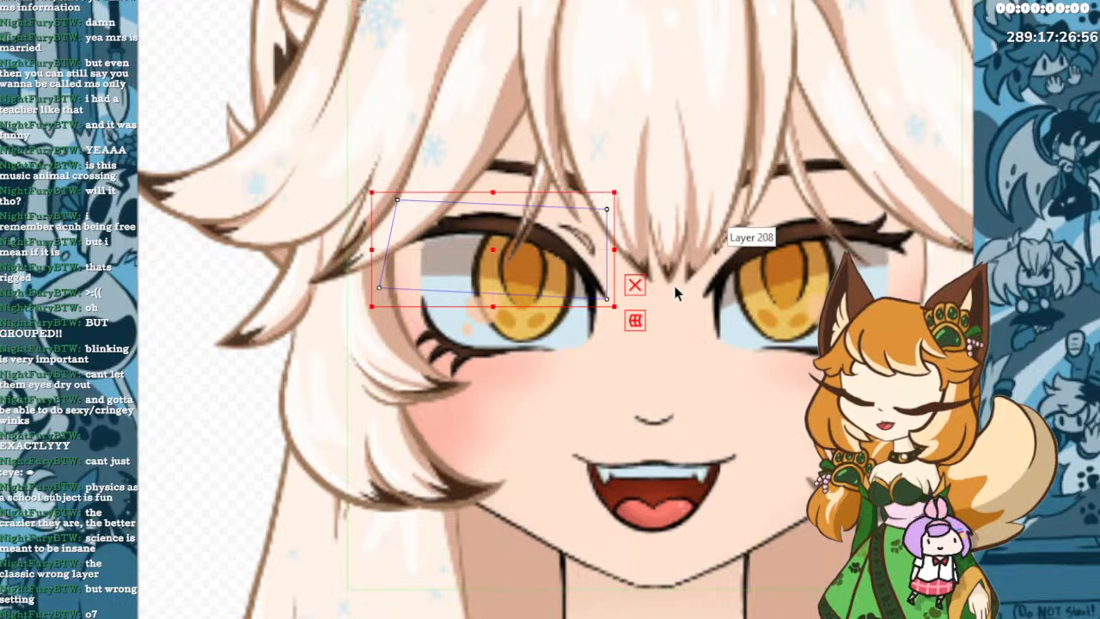
key("ctrl+z")
key("ctrl+z")
key("ctrl+z")
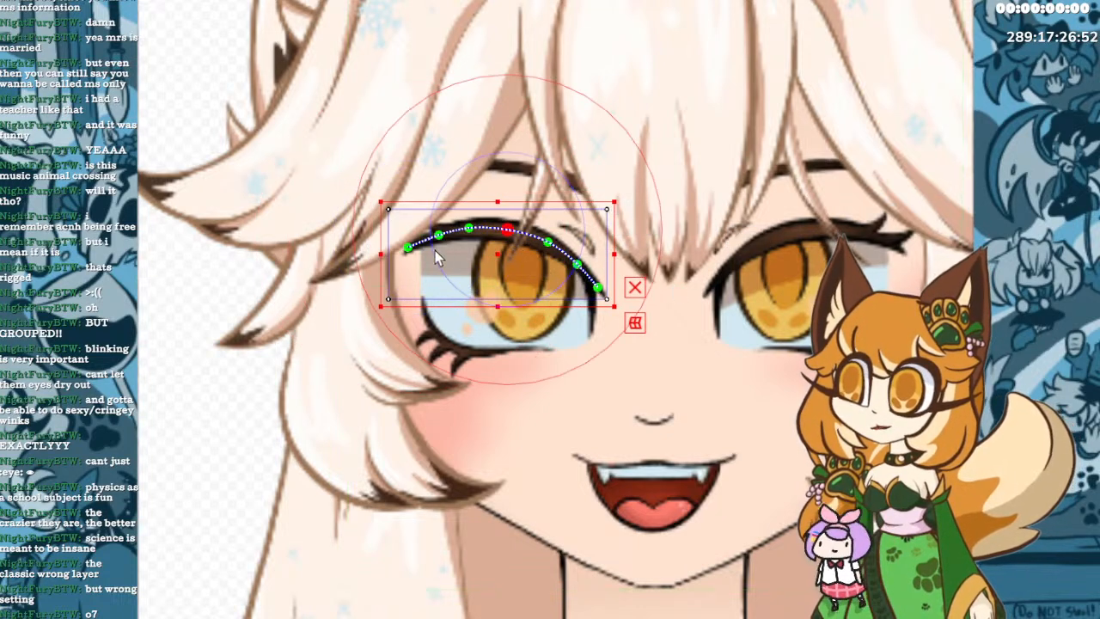
Try raising the outer-corner point of the viewer-left upper-lash path and adjusting the points near the inner corner.
left_click_drag(407, 249, 412, 241)
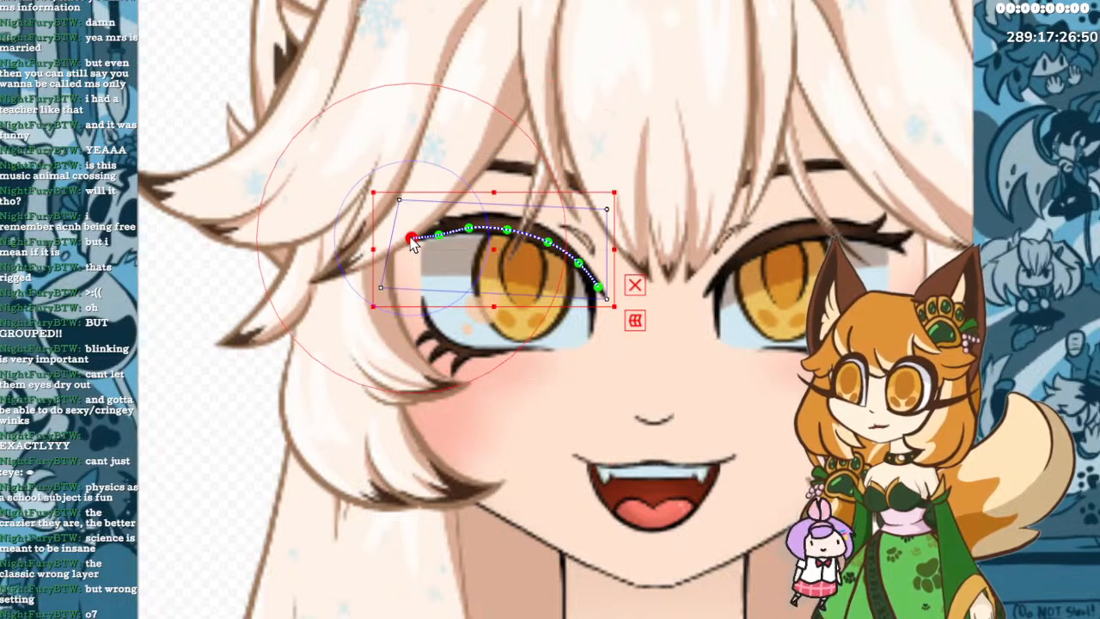
left_click(550, 247)
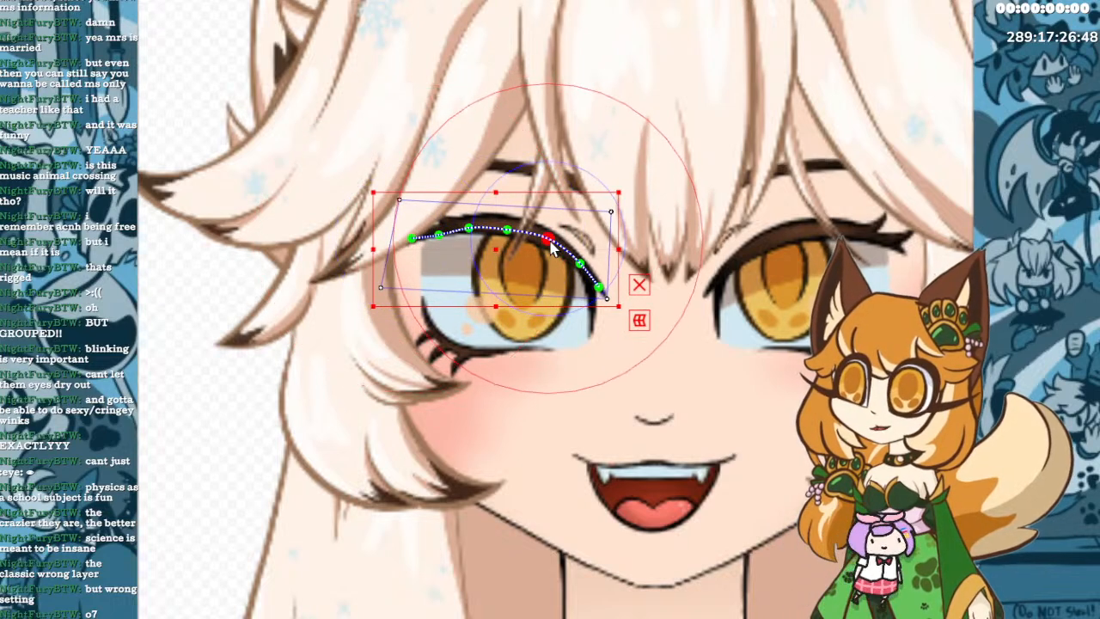
left_click_drag(601, 288, 596, 293)
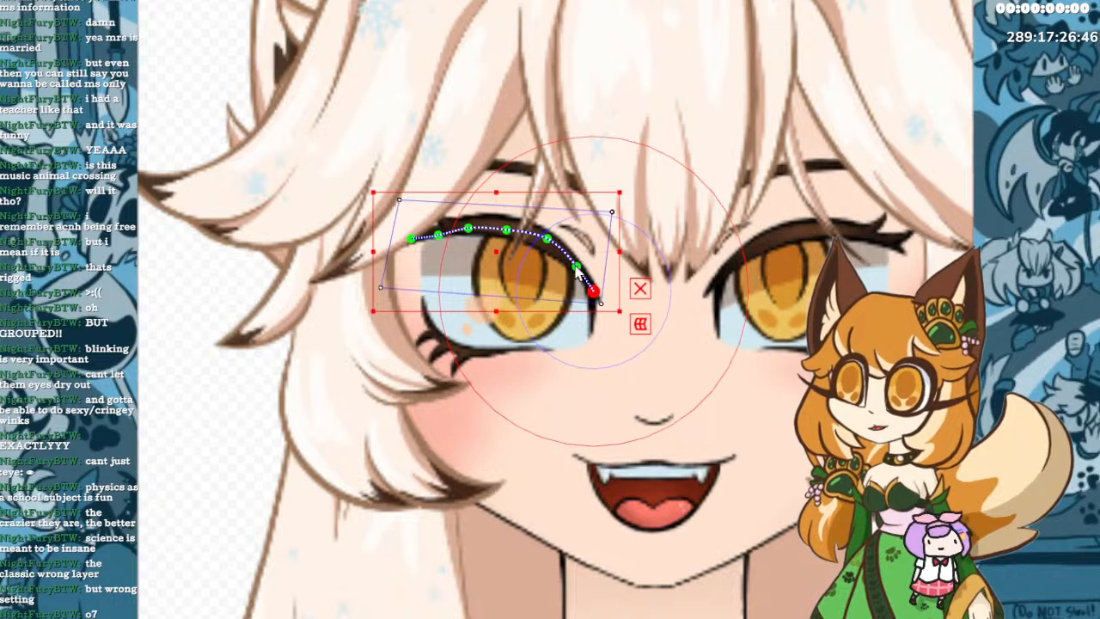
left_click(574, 267)
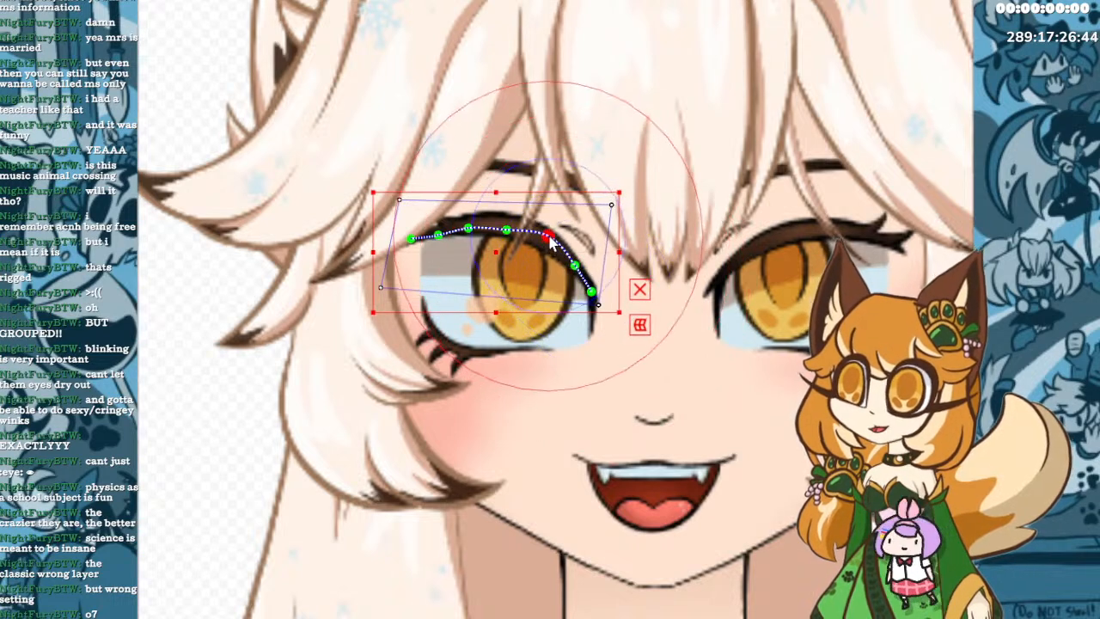
Try raising the path's middle points and inner-corner end to give the viewer-left upper lash a higher arch.
mouse_move(507, 230)
left_mouse_down()
mouse_move(467, 219)
mouse_move(438, 233)
left_mouse_up()
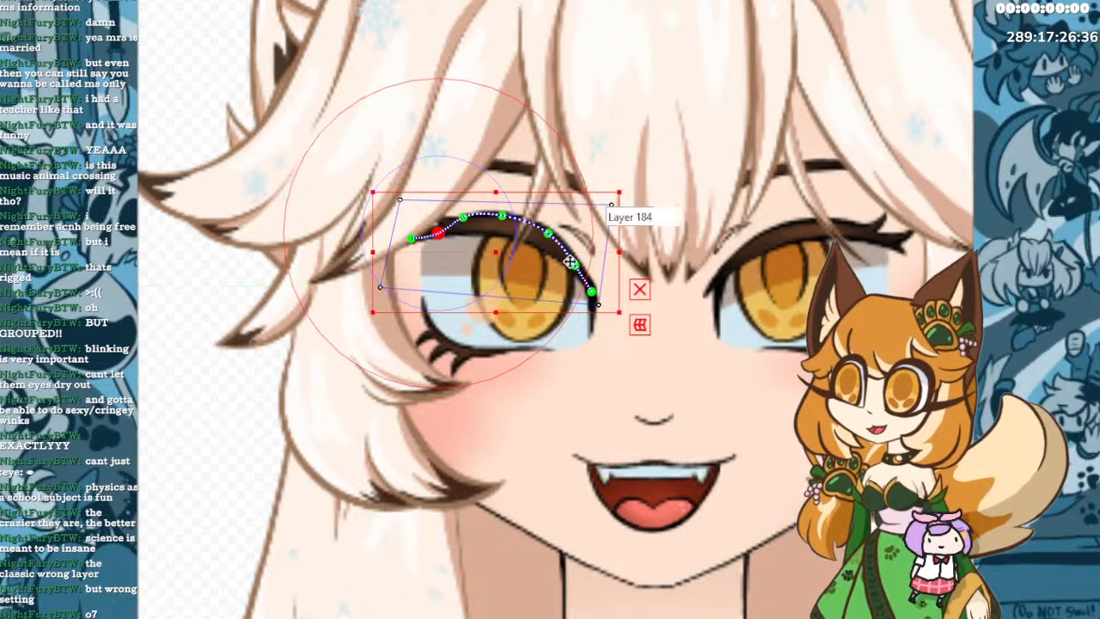
mouse_move(570, 262)
left_mouse_down()
mouse_move(586, 294)
mouse_move(587, 275)
left_mouse_up()
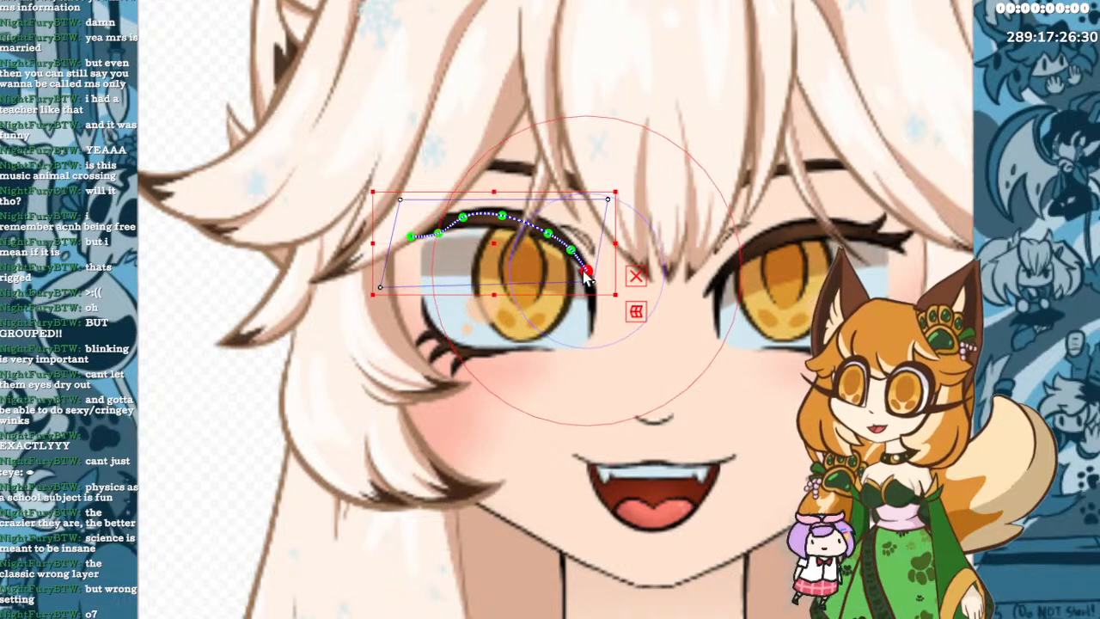
left_click_drag(548, 233, 546, 226)
left_click_drag(503, 215, 457, 223)
left_click(463, 216)
left_click(439, 233)
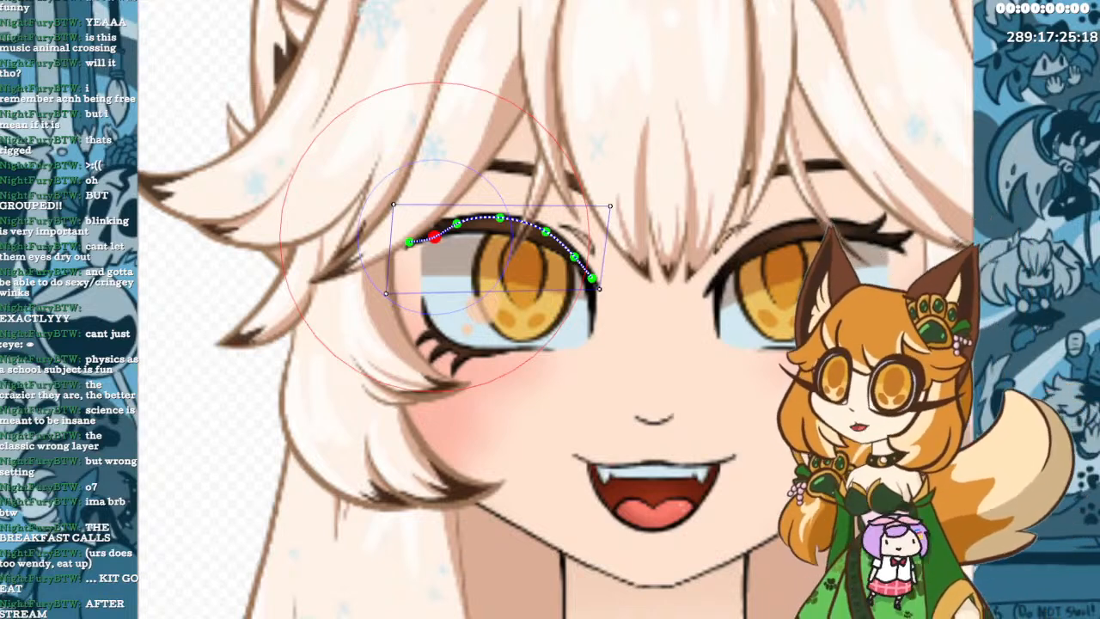
Try the reshaped viewer-left upper lash in its original, raised and lowered positions.
key("ctrl+z")
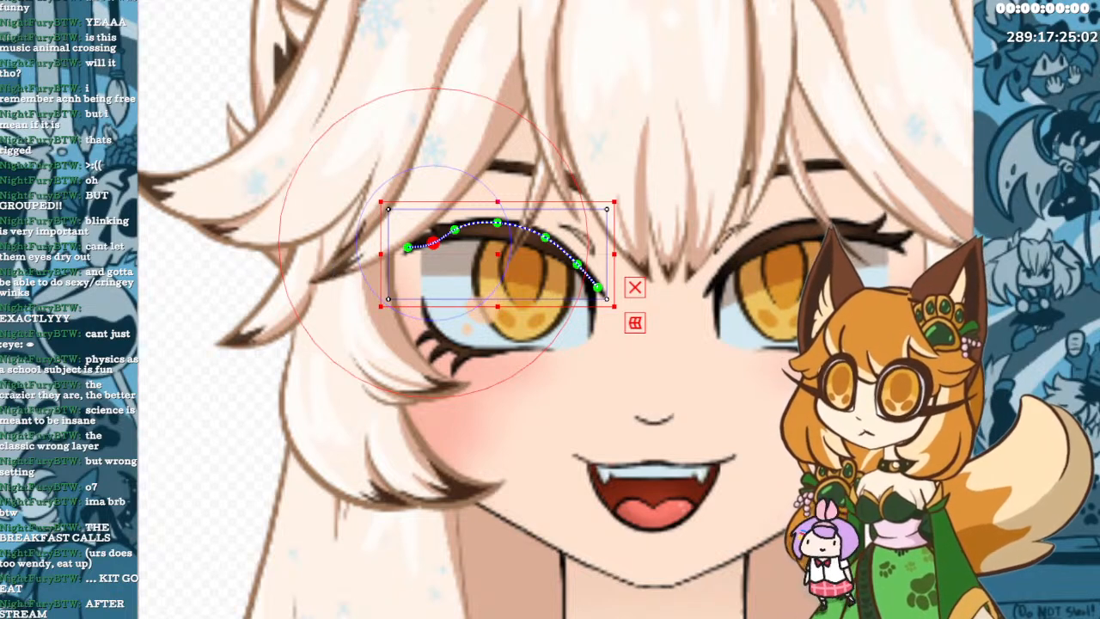
mouse_move(498, 254)
left_mouse_down()
mouse_move(495, 300)
mouse_move(502, 245)
mouse_move(494, 301)
mouse_move(498, 245)
left_mouse_up()
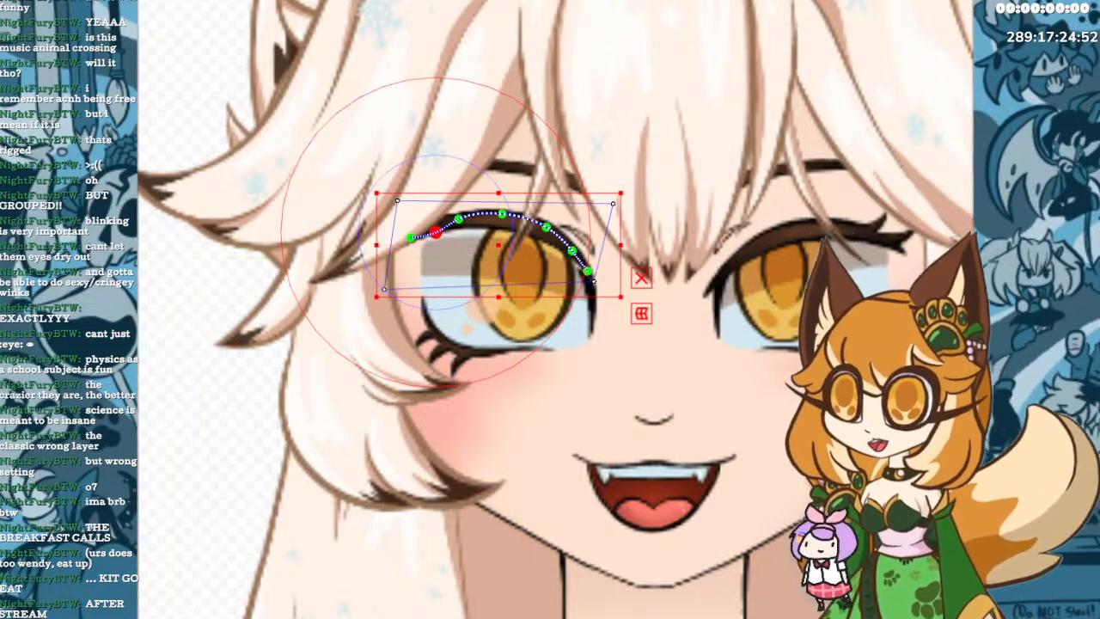
key("ctrl+z")
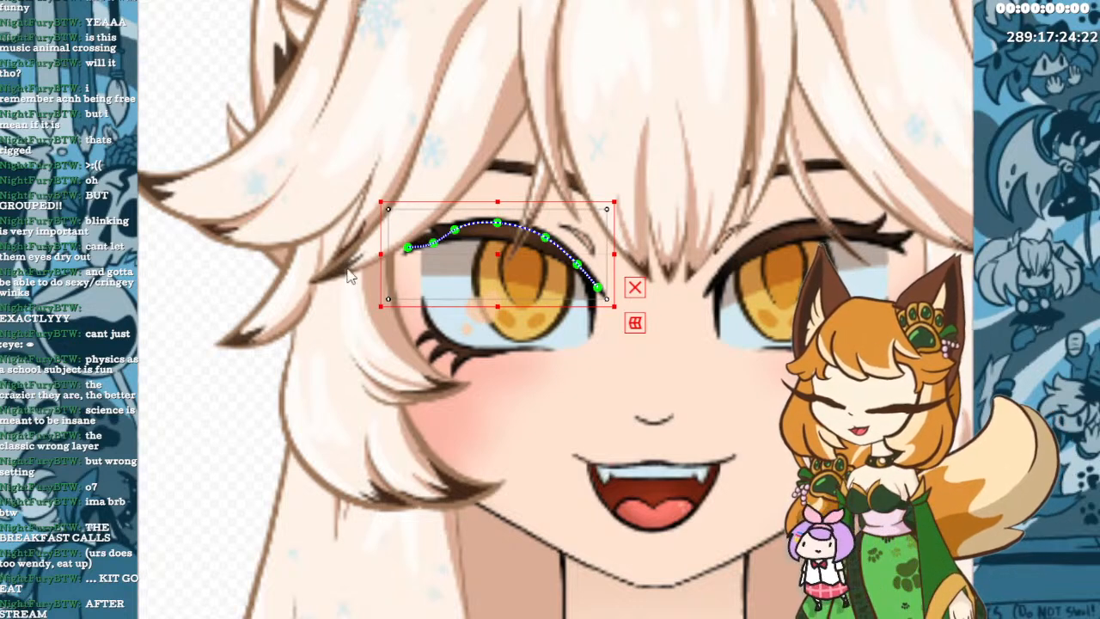
key("ctrl+z")
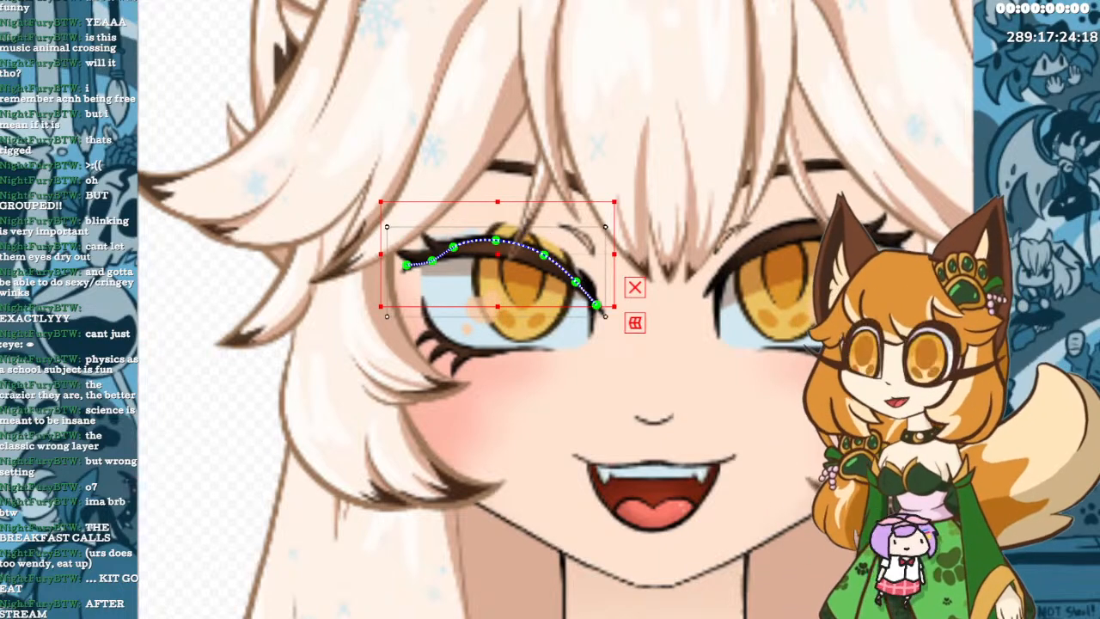
key("ctrl+z")
key("ctrl+z")
key("ctrl+z")
key("ctrl+z")
key("ctrl+z")
key("ctrl+z")
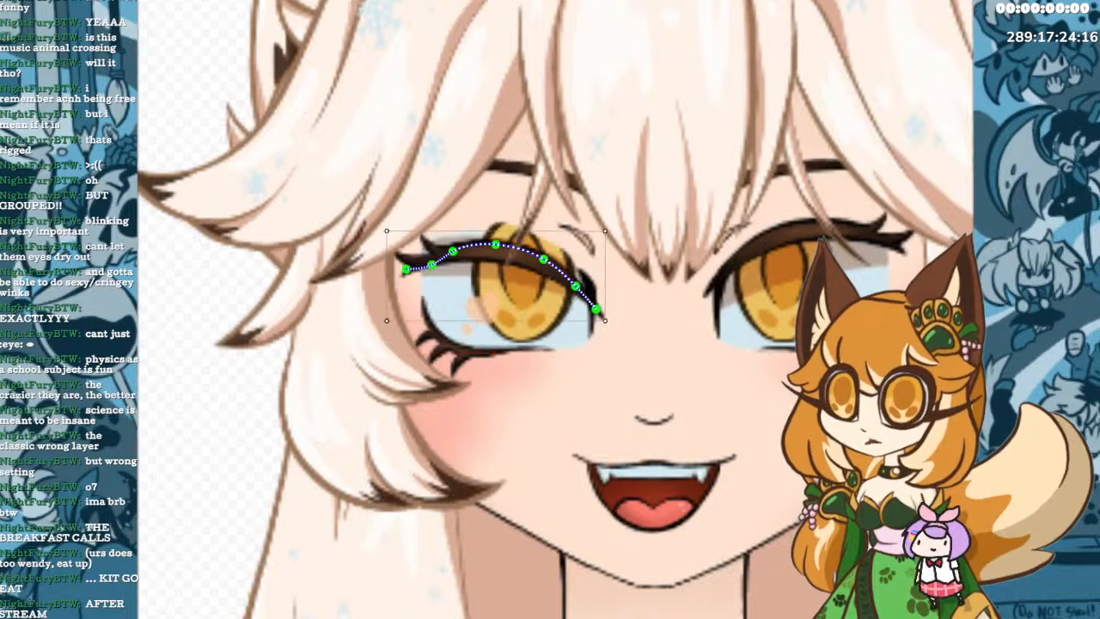
left_click_drag(498, 254, 494, 301)
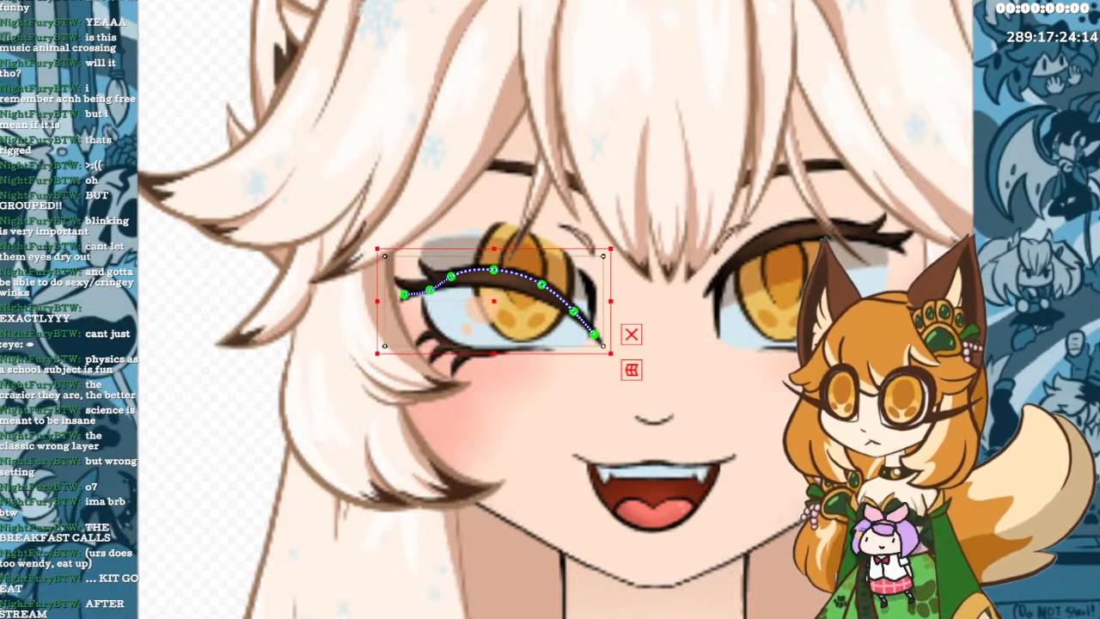
key("ctrl+z")
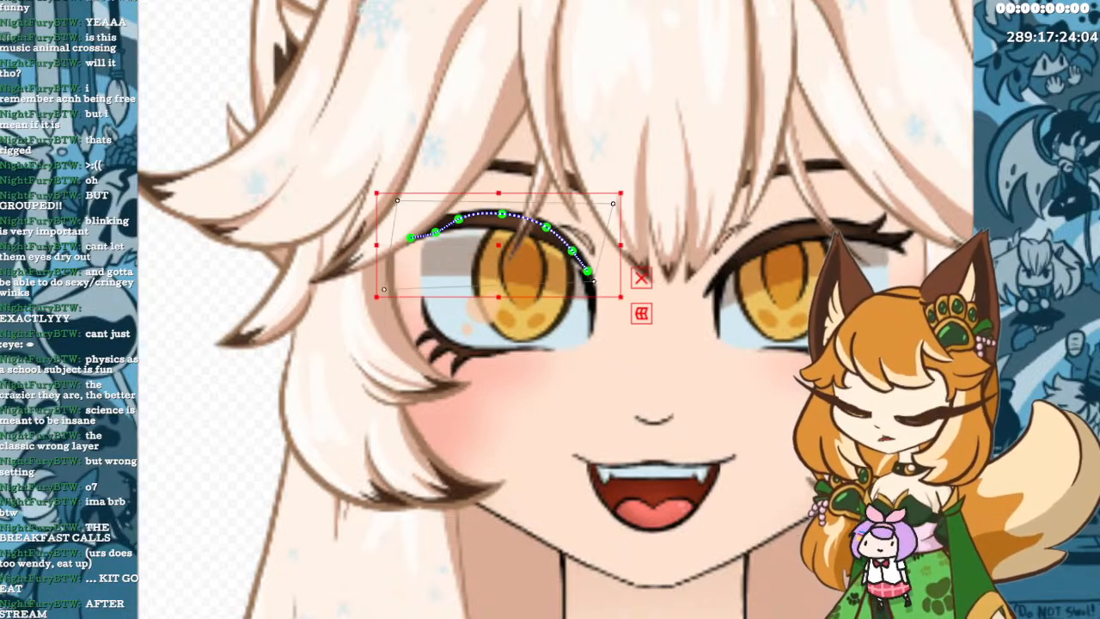
Undo the path-point changes on the viewer-left upper lash back to the original seven-point curve.
key("ctrl+z")
key("ctrl+z")
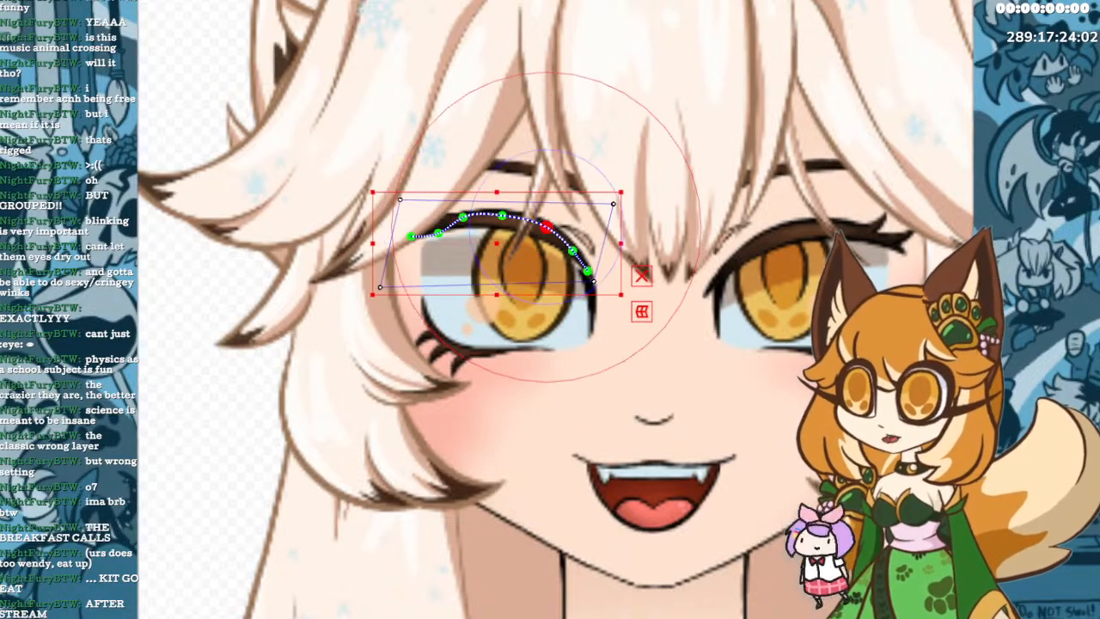
left_click_drag(572, 251, 581, 267)
left_click_drag(464, 217, 507, 229)
left_click_drag(592, 292, 598, 287)
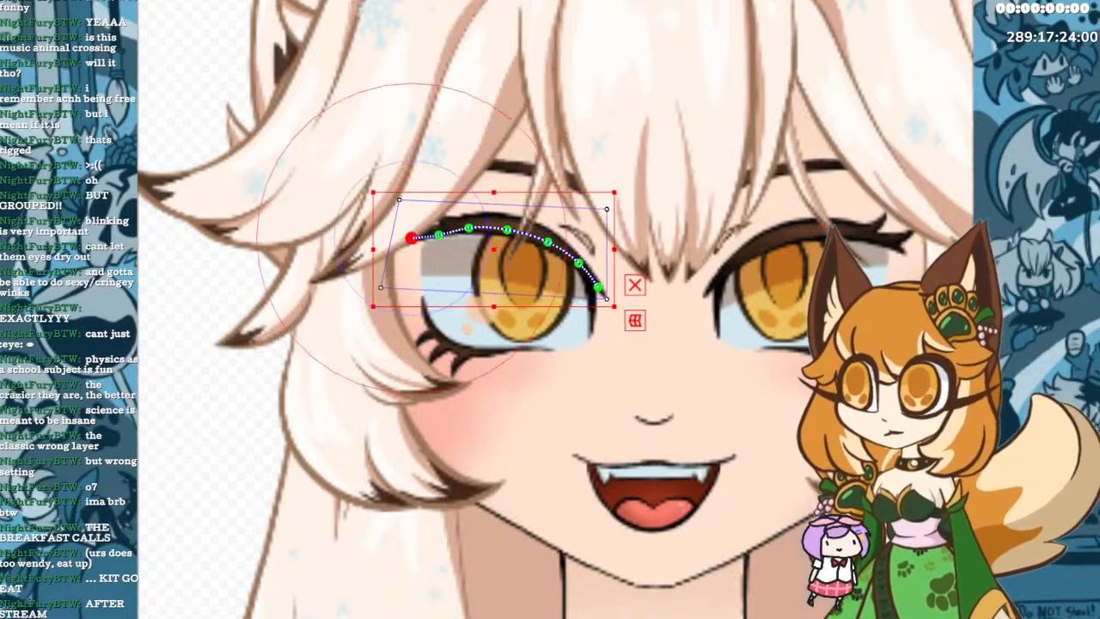
key("ctrl+z")
key("ctrl+z")
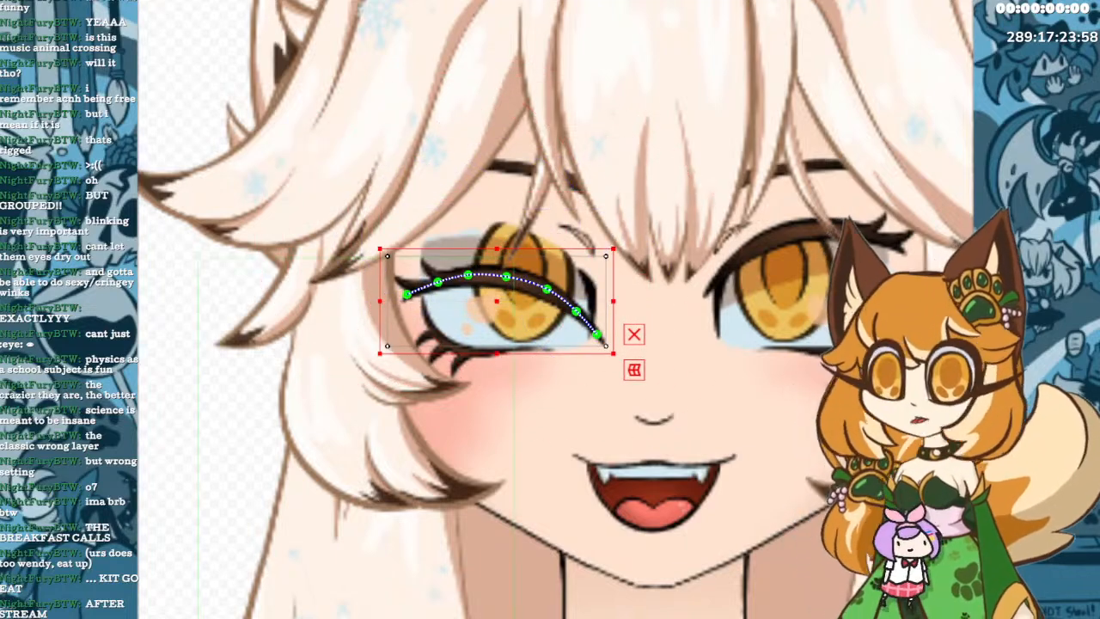
key("ctrl+z")
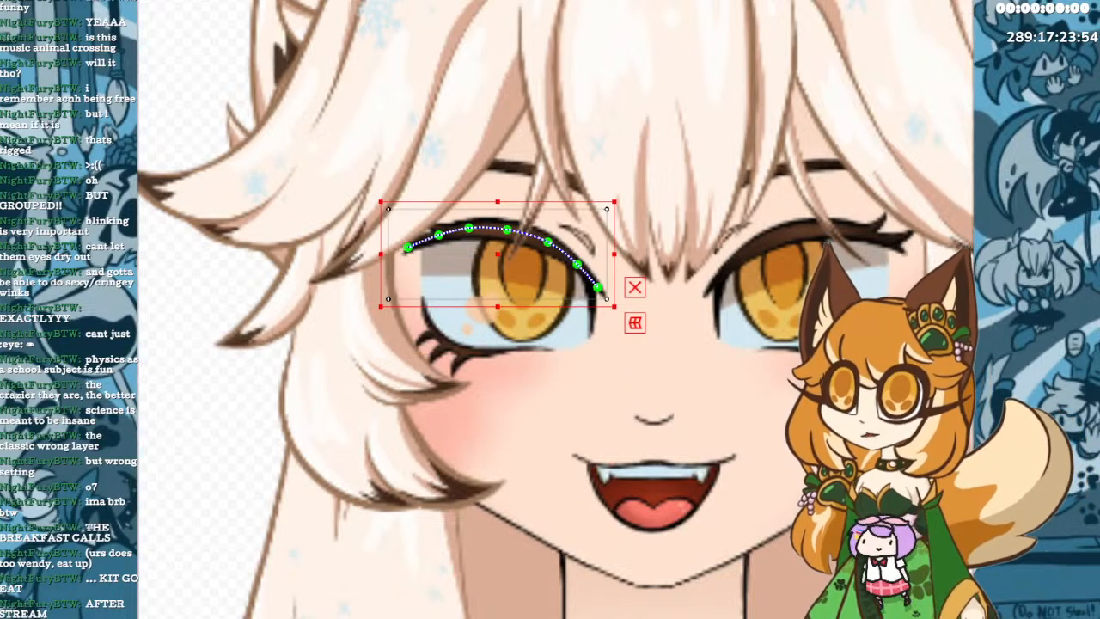
Try lowering the viewer-left upper-lash deformer slightly over the iris, and undo the move.
key("Escape")
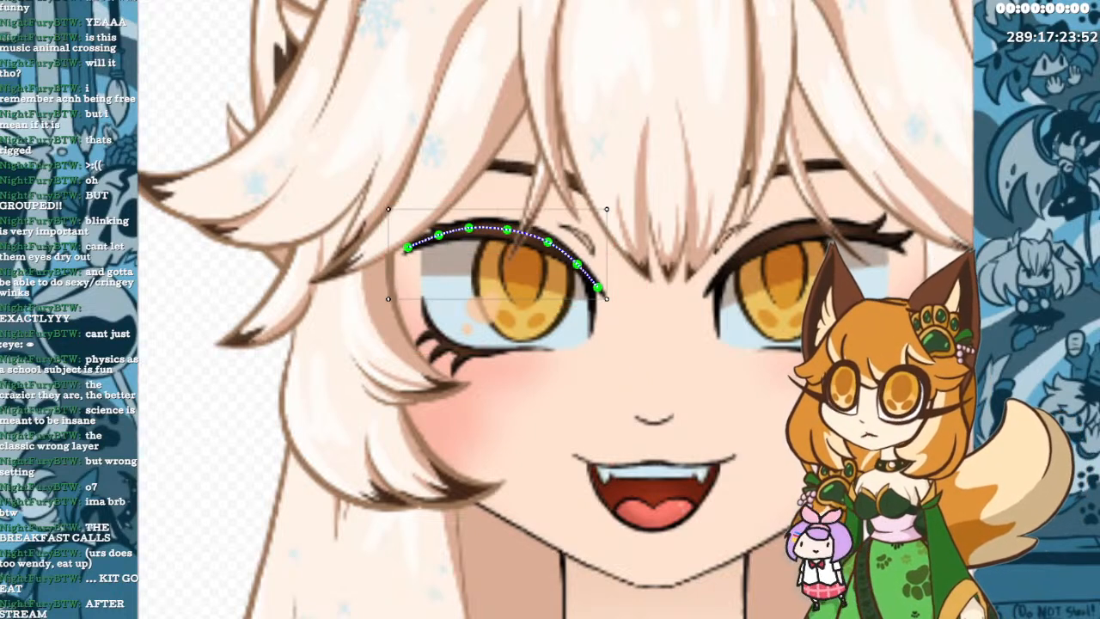
mouse_move(498, 255)
left_mouse_down()
mouse_move(497, 304)
mouse_move(498, 269)
left_mouse_up()
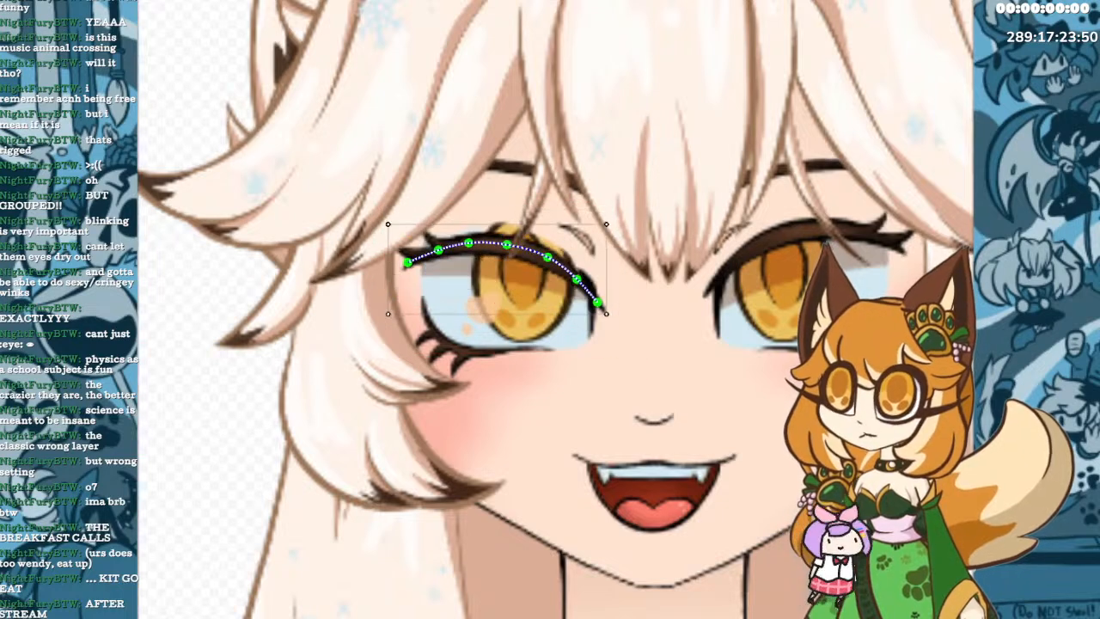
key("ctrl+z")
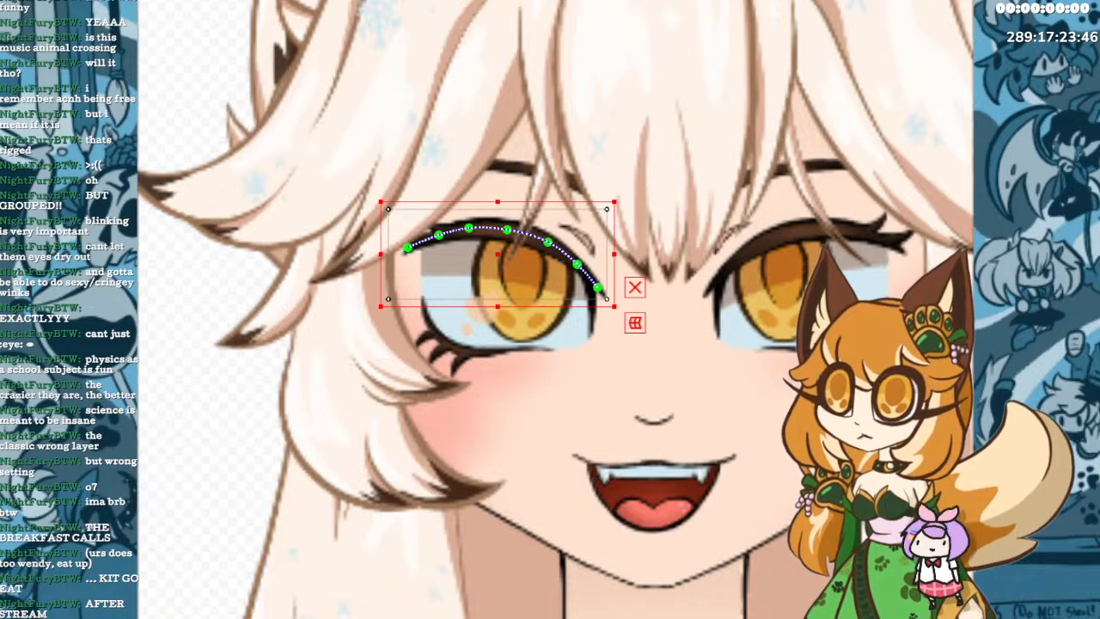
key("ctrl+z")
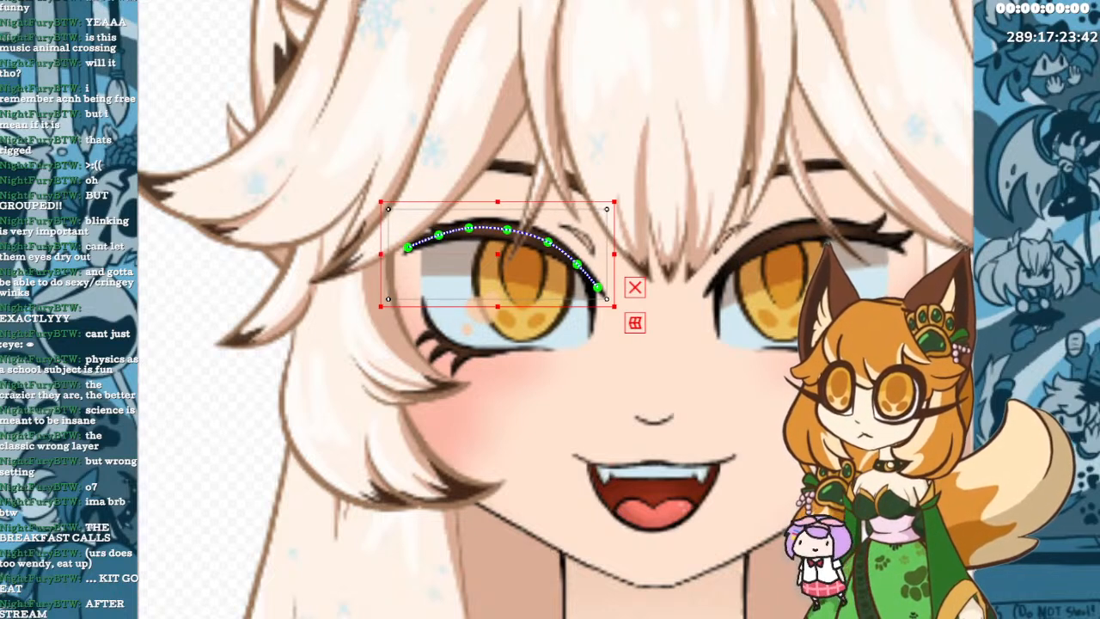
Raise the deform-path points across the middle and outer corner of the viewer-left upper lash to lift its arch.
key("shift+Down")
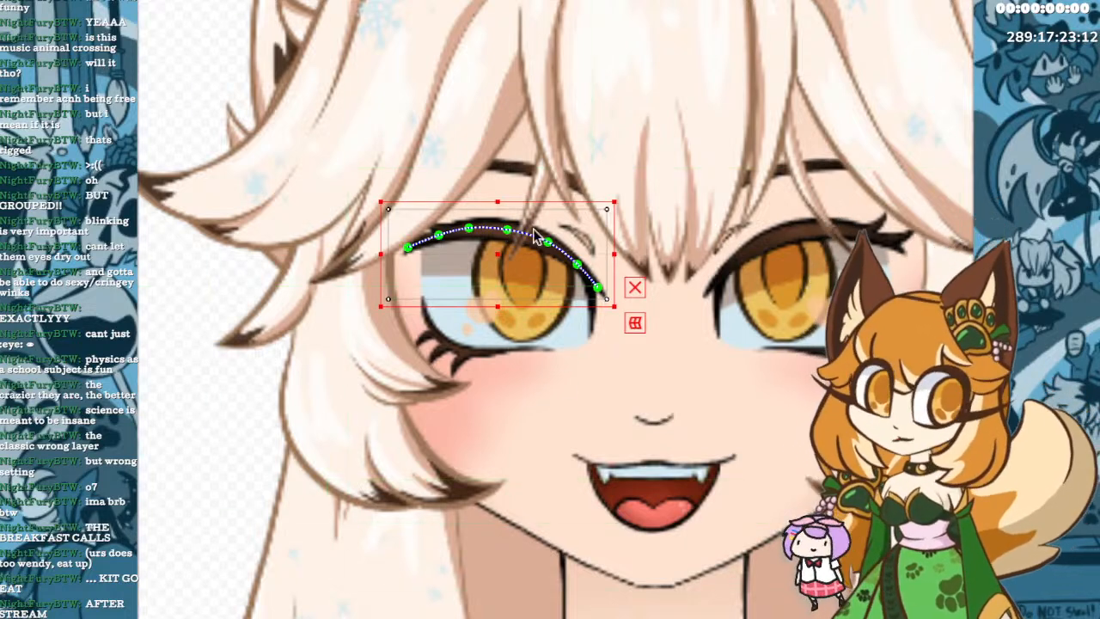
left_click_drag(578, 264, 544, 234)
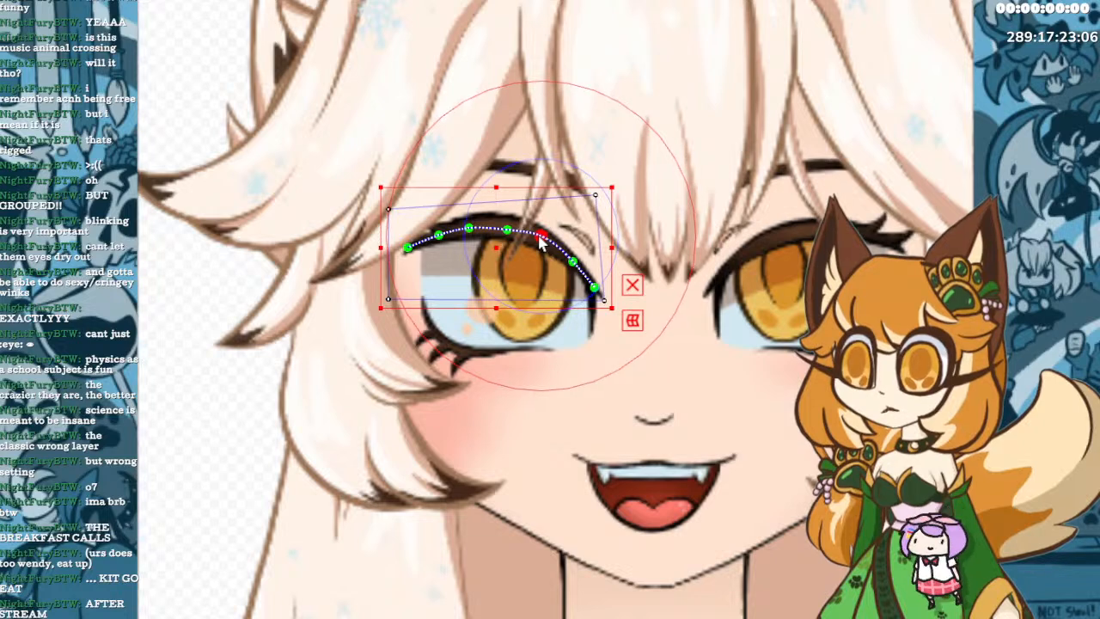
mouse_move(507, 230)
left_mouse_down()
mouse_move(468, 221)
mouse_move(441, 239)
left_mouse_up()
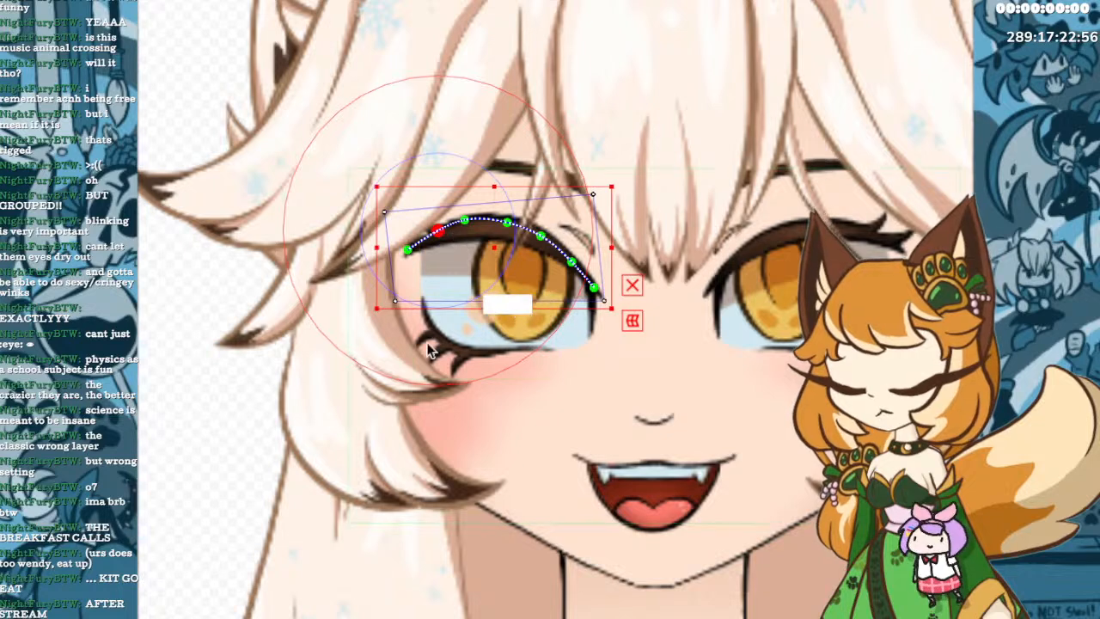
left_click_drag(407, 251, 406, 247)
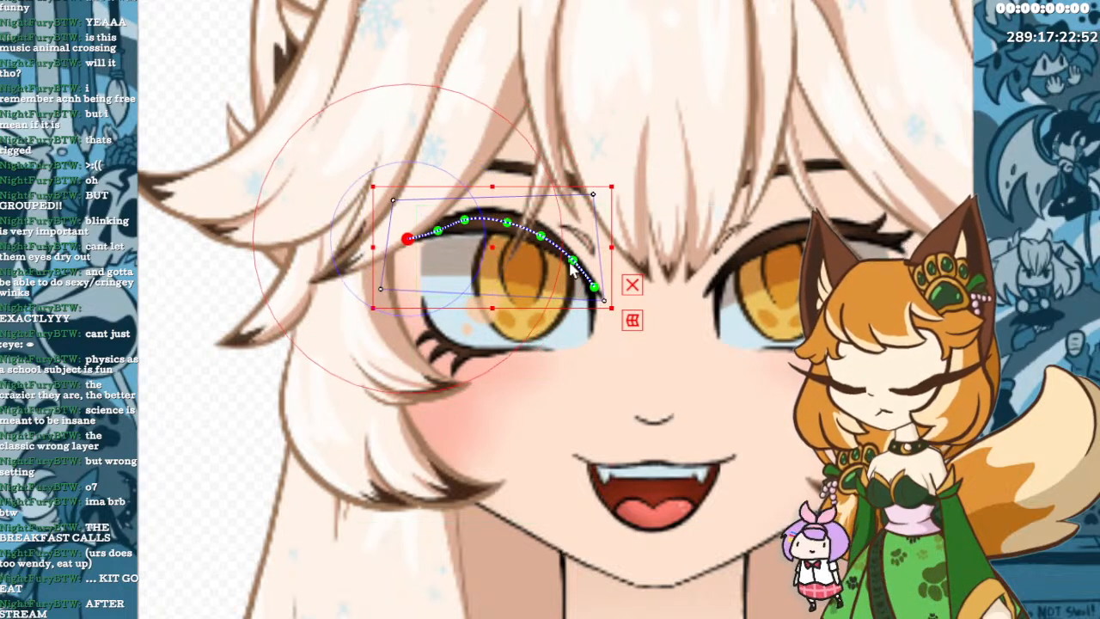
Raise the inner-corner end of the viewer-left upper-lash path and even out the curve through its remaining points.
left_click_drag(573, 262, 594, 274)
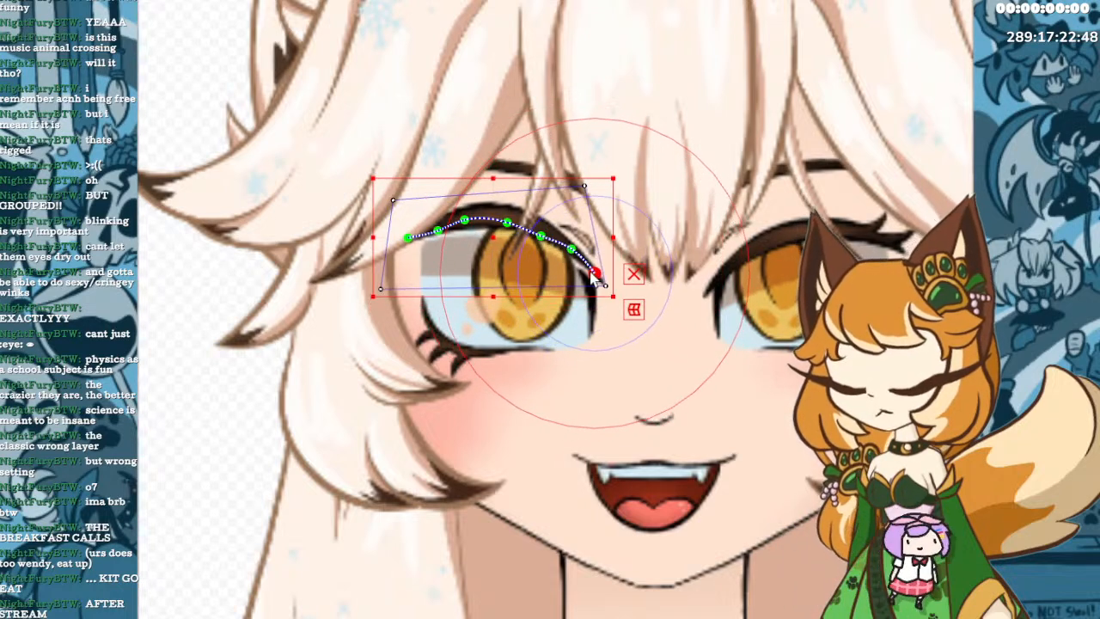
left_click_drag(541, 237, 416, 244)
left_click(506, 224)
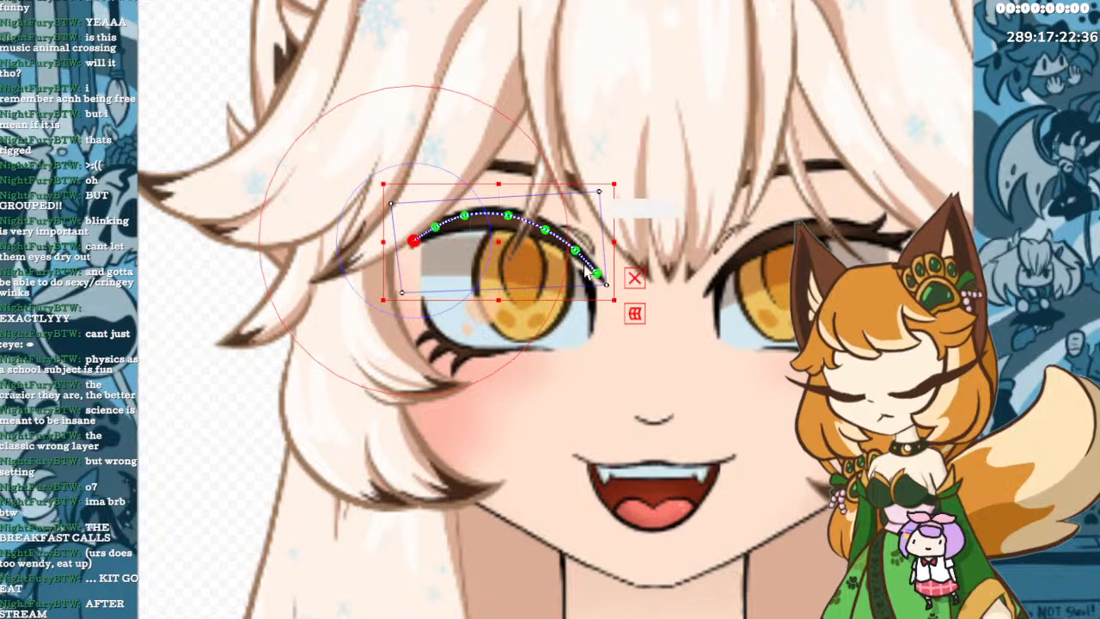
mouse_move(599, 273)
left_mouse_down()
mouse_move(597, 337)
mouse_move(592, 274)
left_mouse_up()
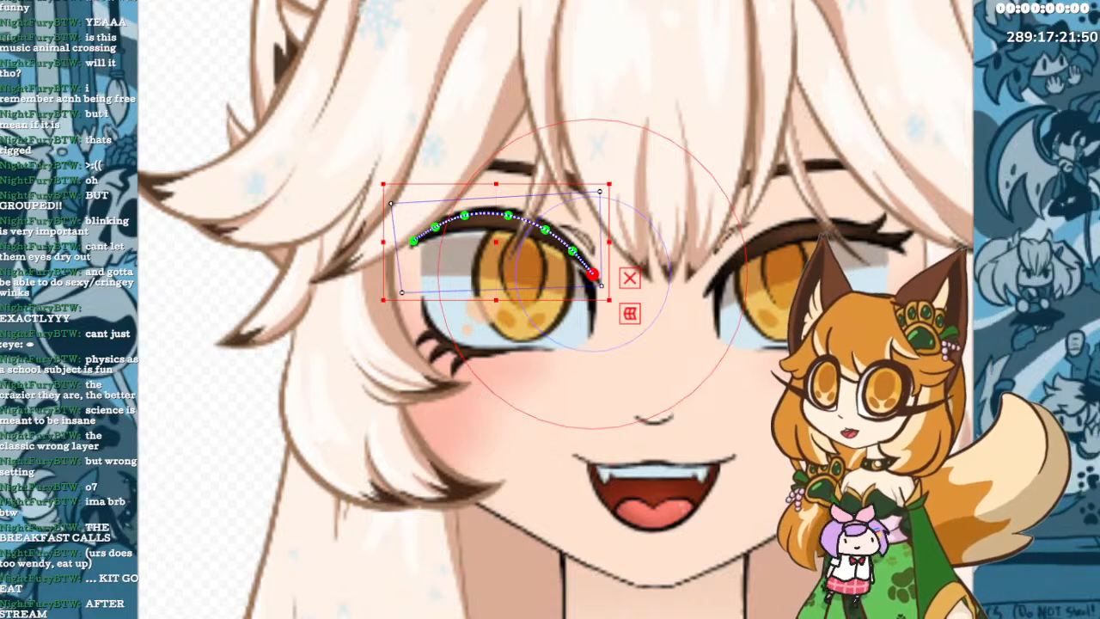
Lower the viewer-right upper-lash deformer over the iris to match the other half-closed eye, and return to the open-eye pose.
left_click(773, 236)
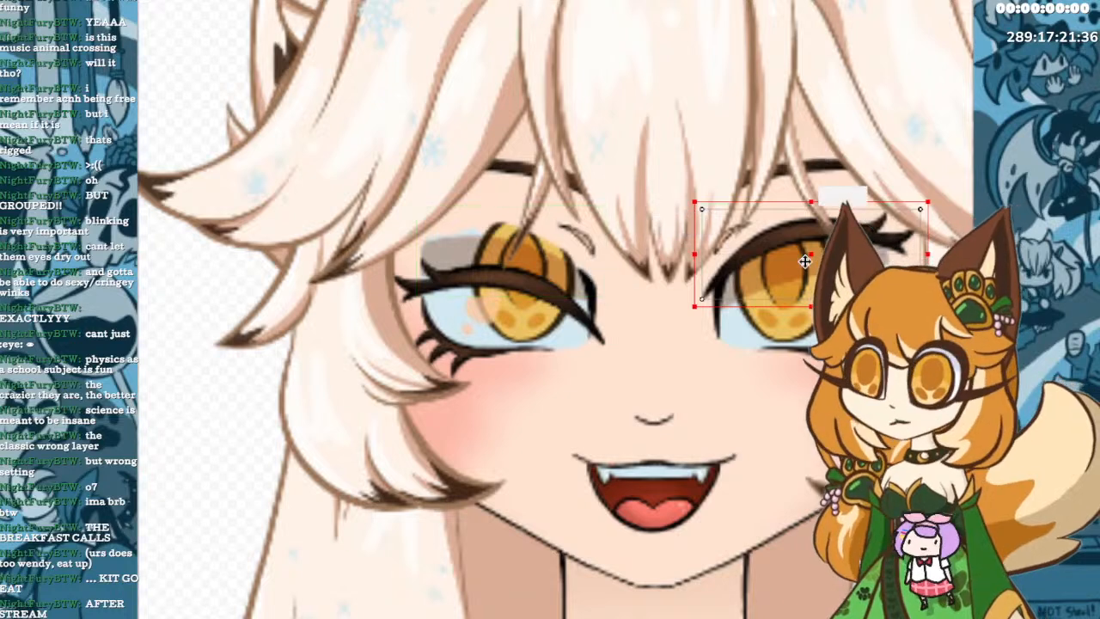
left_click_drag(808, 235, 806, 275)
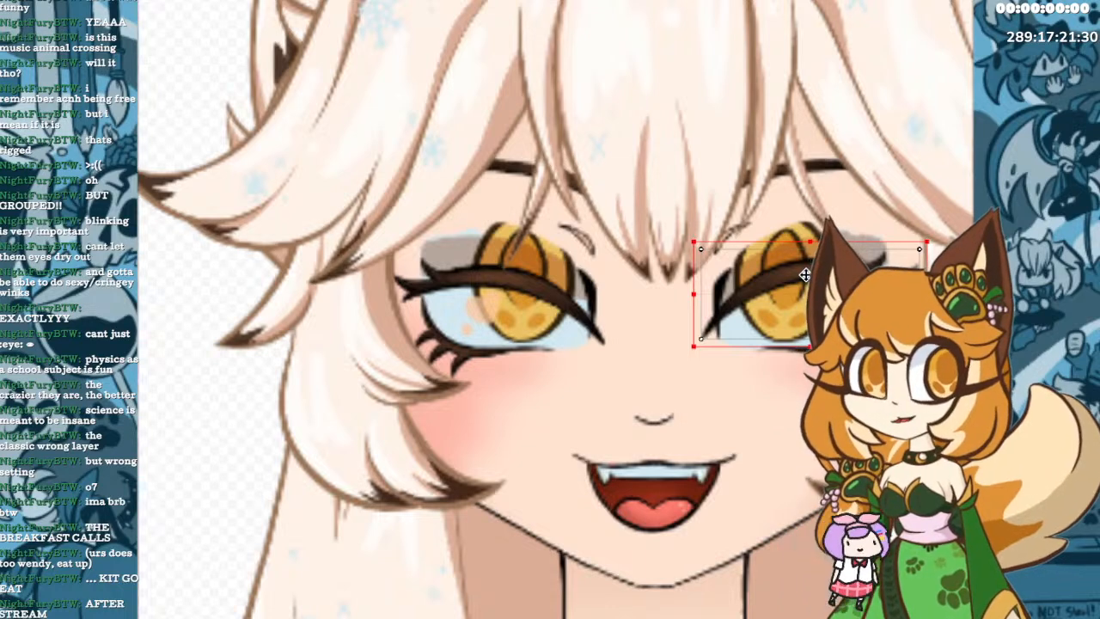
left_click_drag(804, 274, 804, 276)
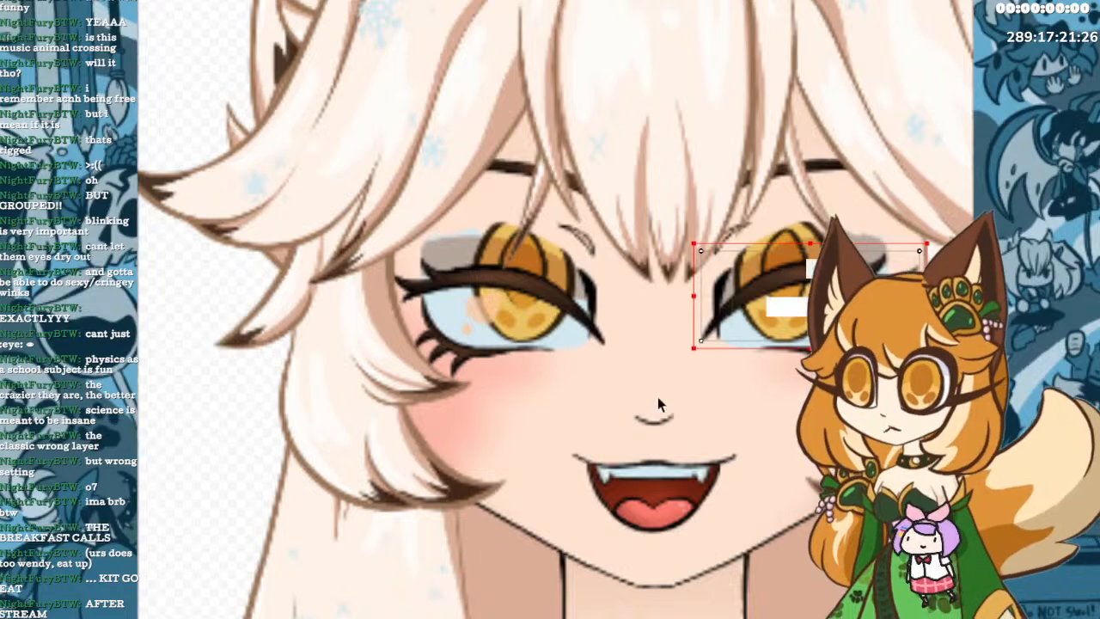
left_click_drag(811, 296, 812, 253)
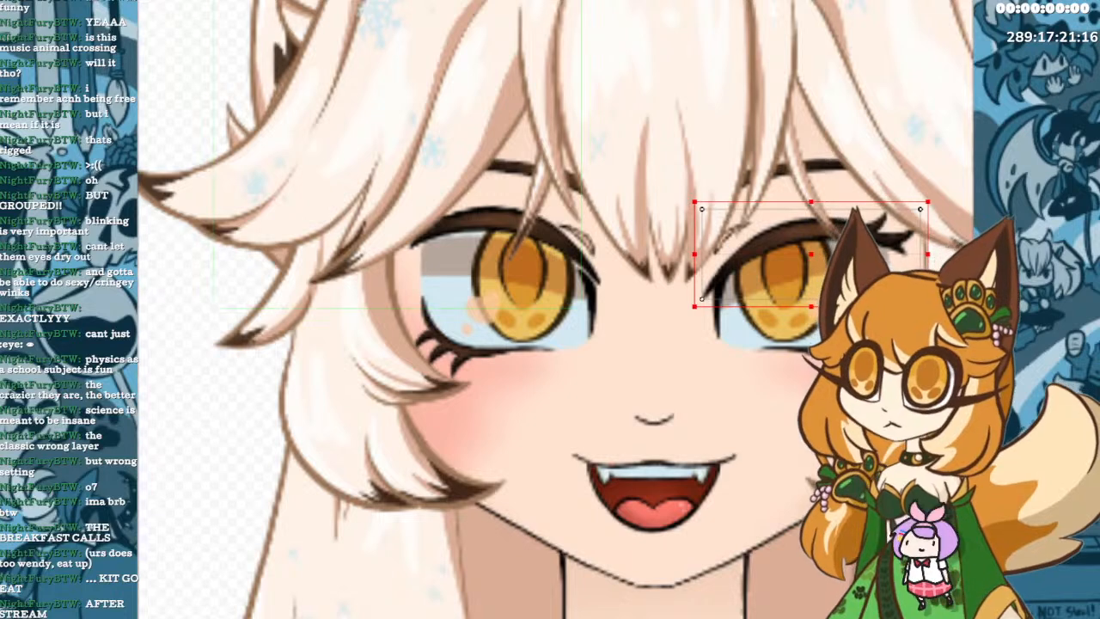
Create a six-point deform path along the viewer-right upper lash, from its outer corner to its inner corner.
key("ctrl+e")
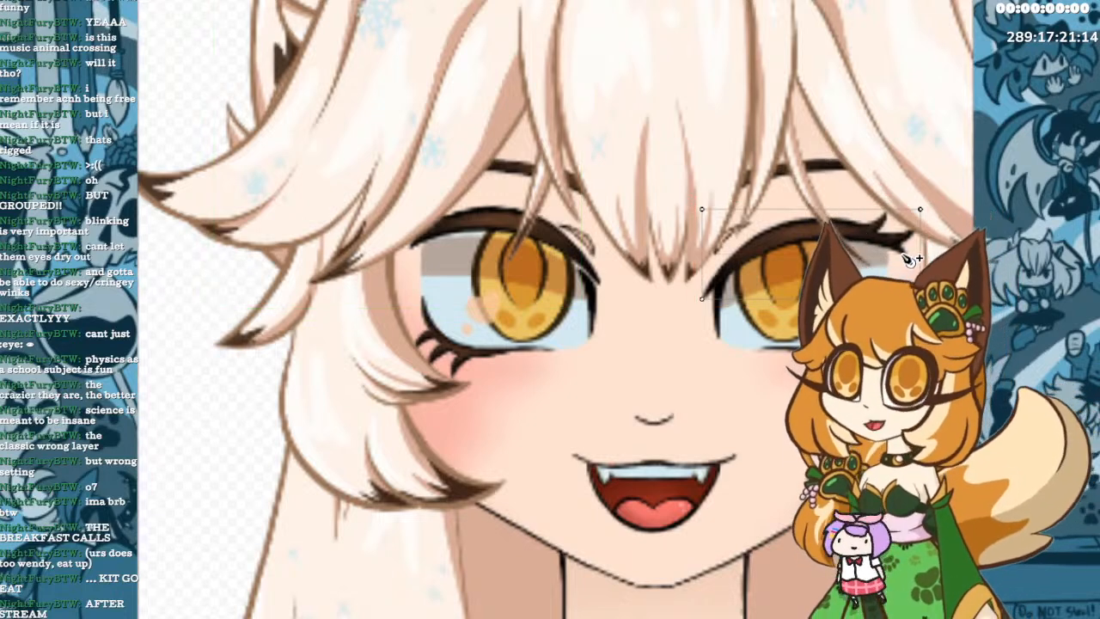
left_click(859, 234)
left_click(812, 225)
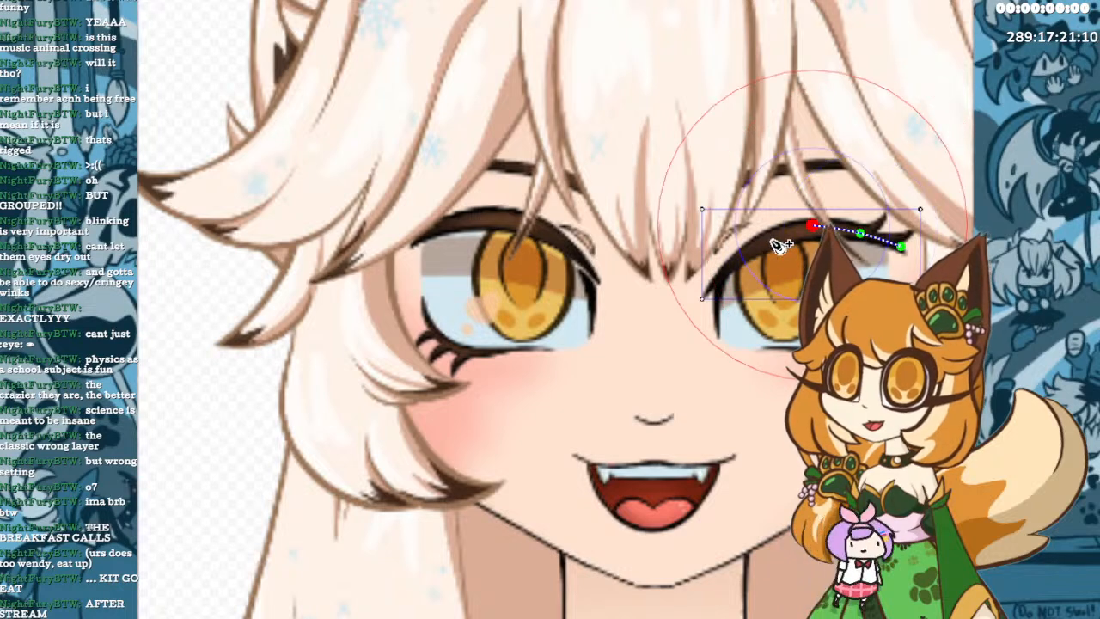
left_click(772, 239)
left_click(736, 258)
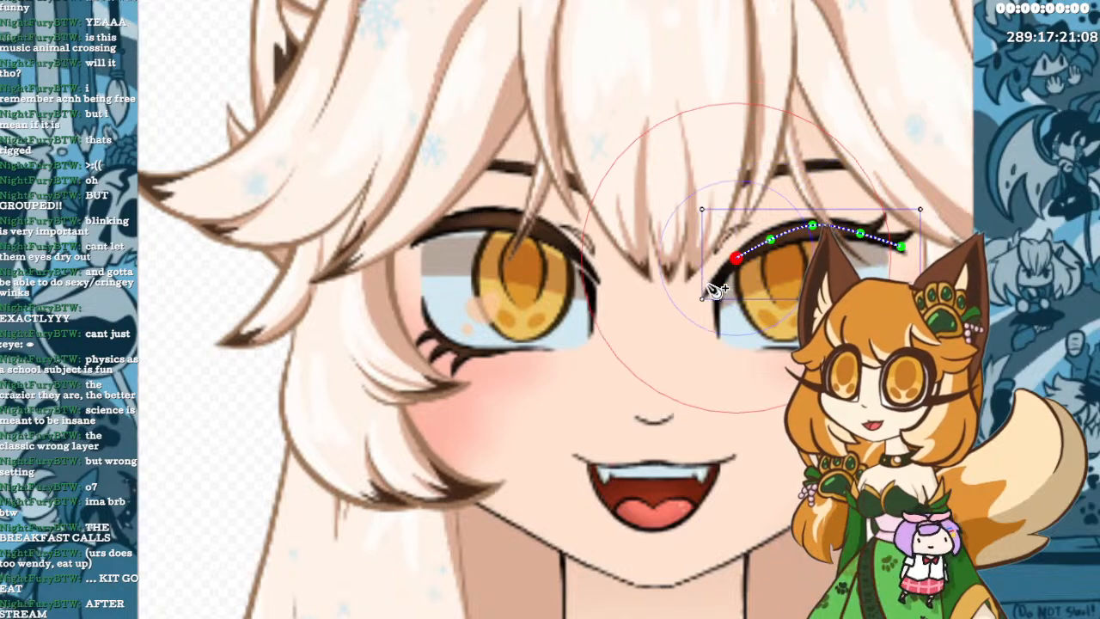
left_click(708, 286)
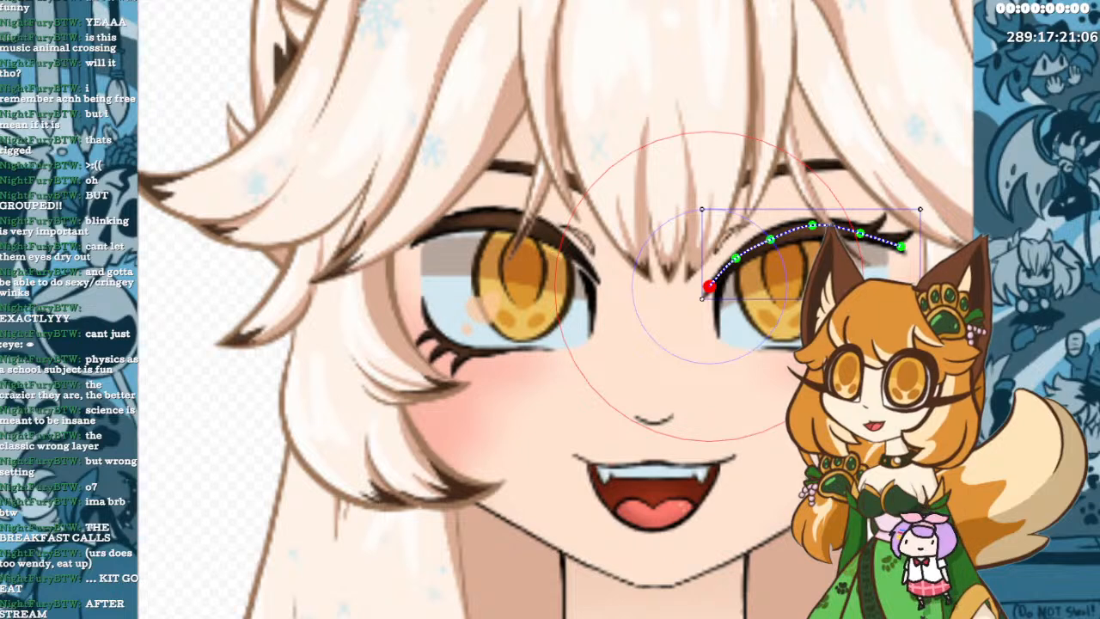
key("Escape")
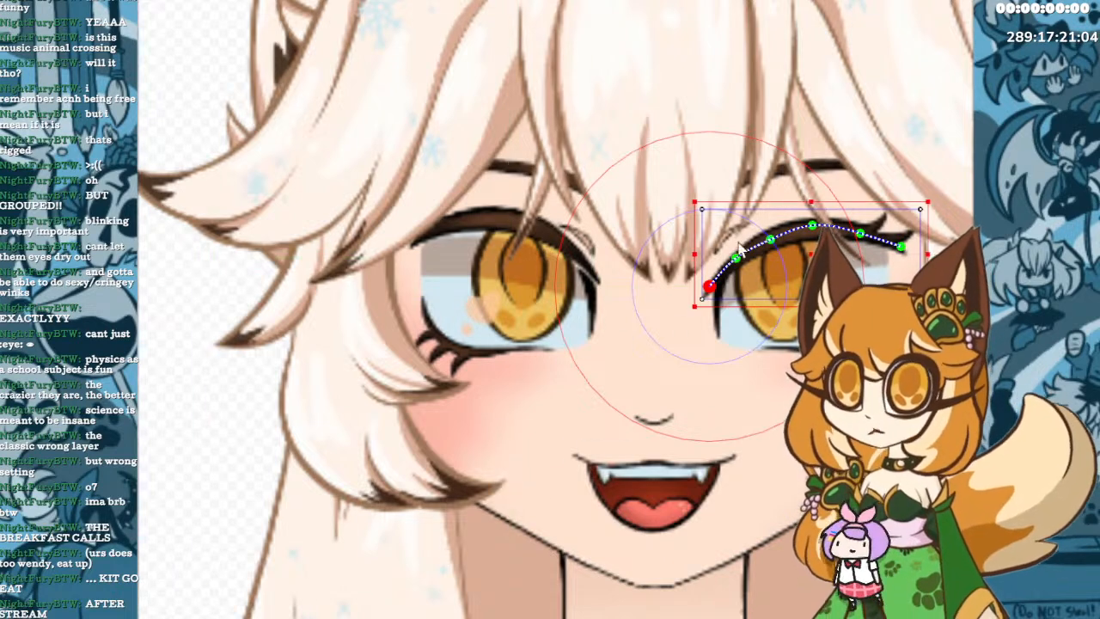
Raise the deform-path points along the viewer-right upper lash and even out its arch for the wide-open pose.
left_click(811, 225)
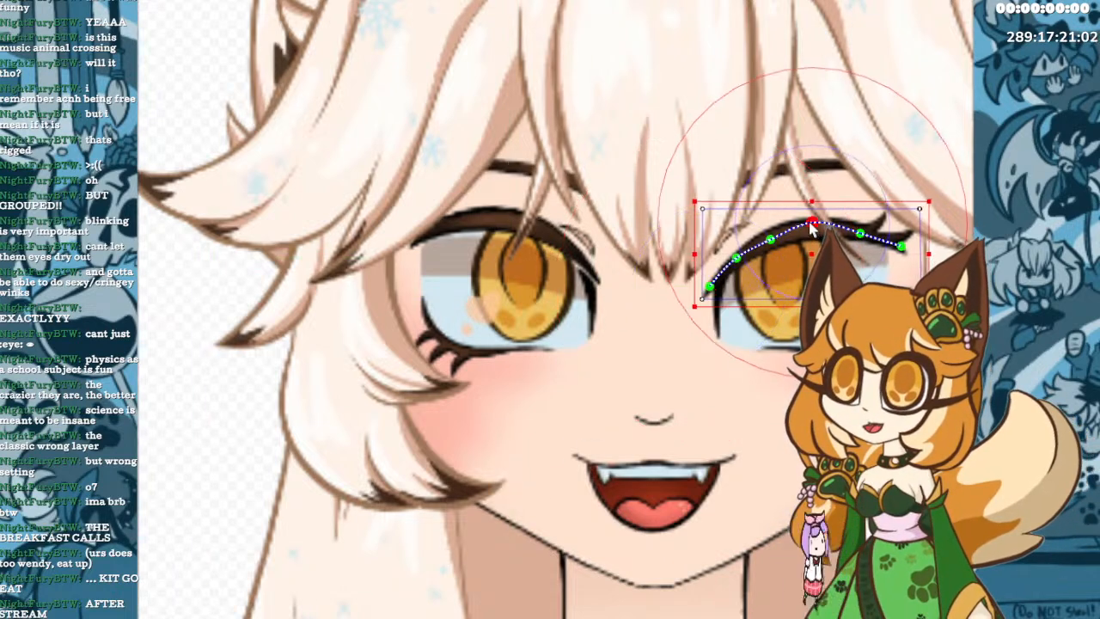
left_click_drag(811, 226, 899, 243)
left_click(860, 227)
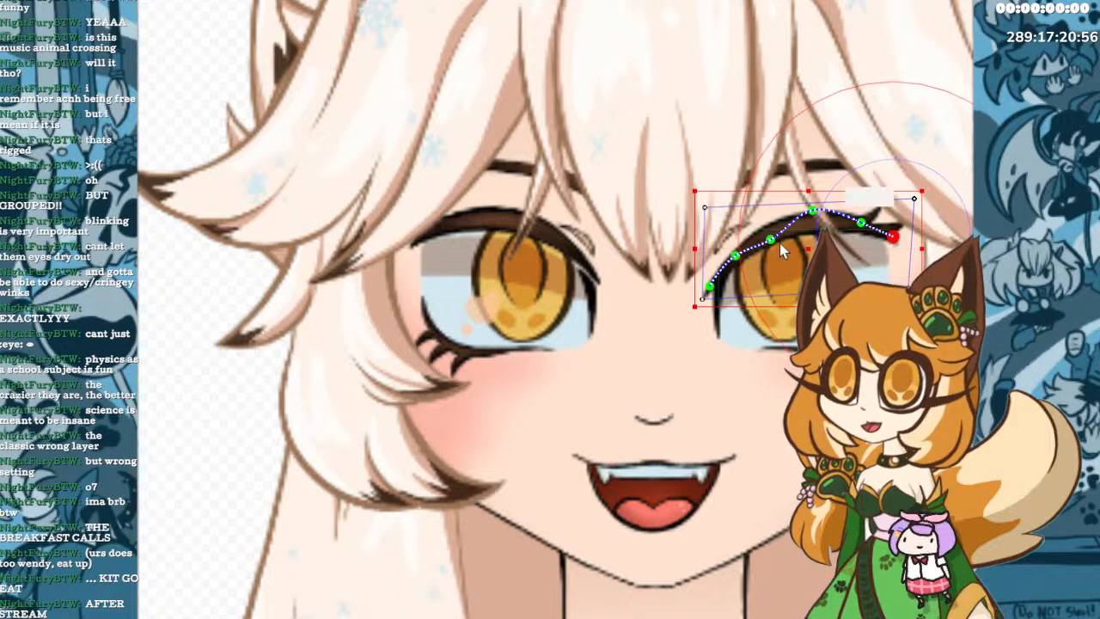
left_click_drag(772, 245, 770, 236)
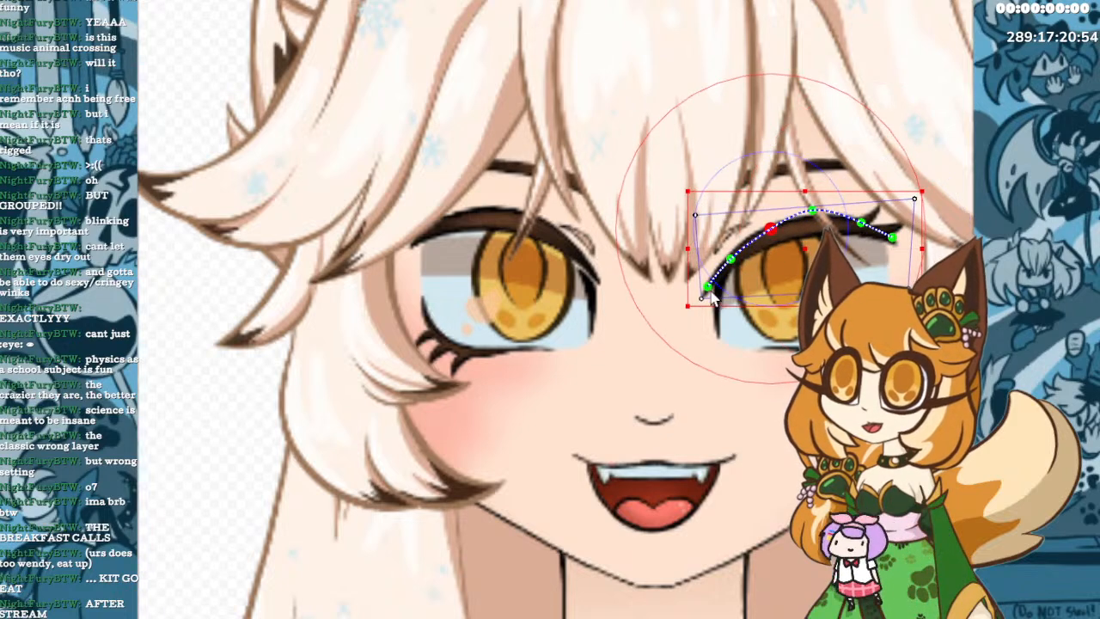
left_click_drag(713, 290, 736, 245)
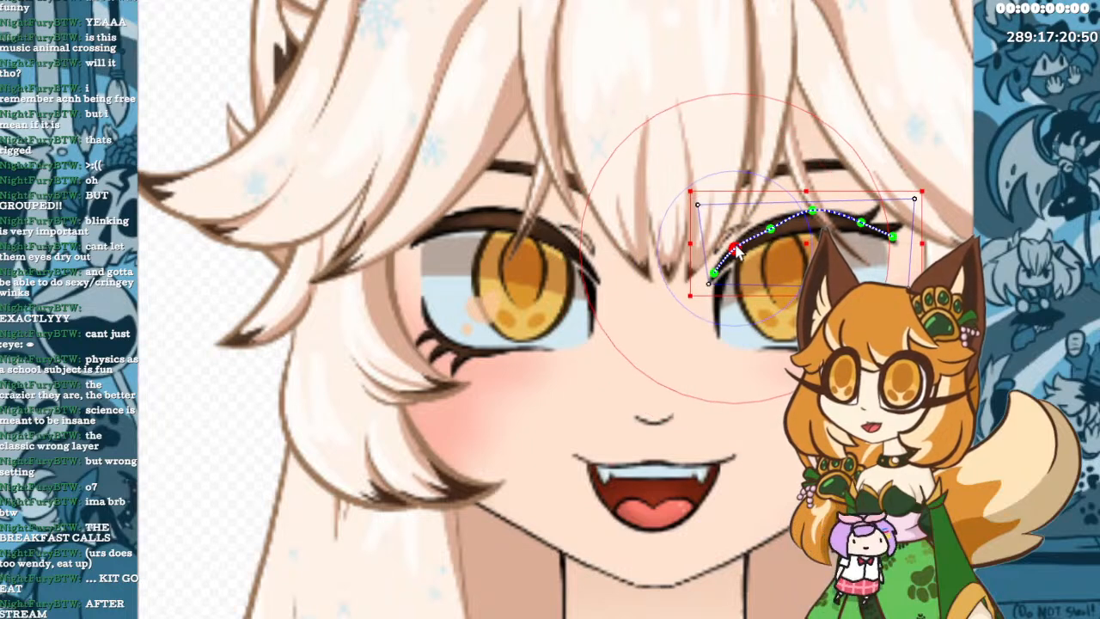
left_click(771, 229)
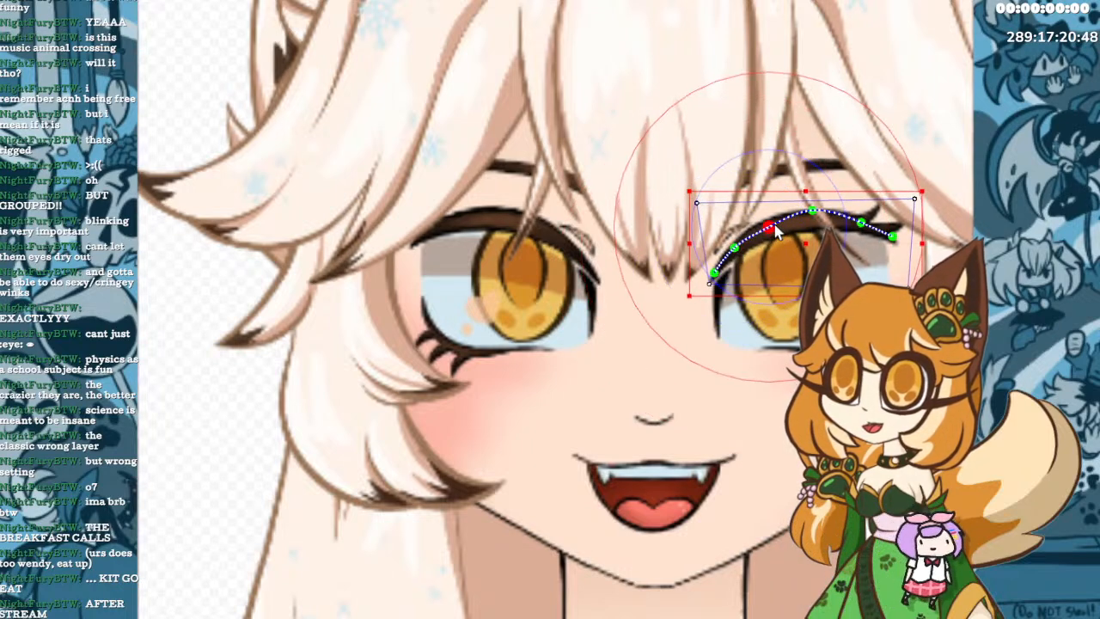
left_click_drag(774, 230, 781, 239)
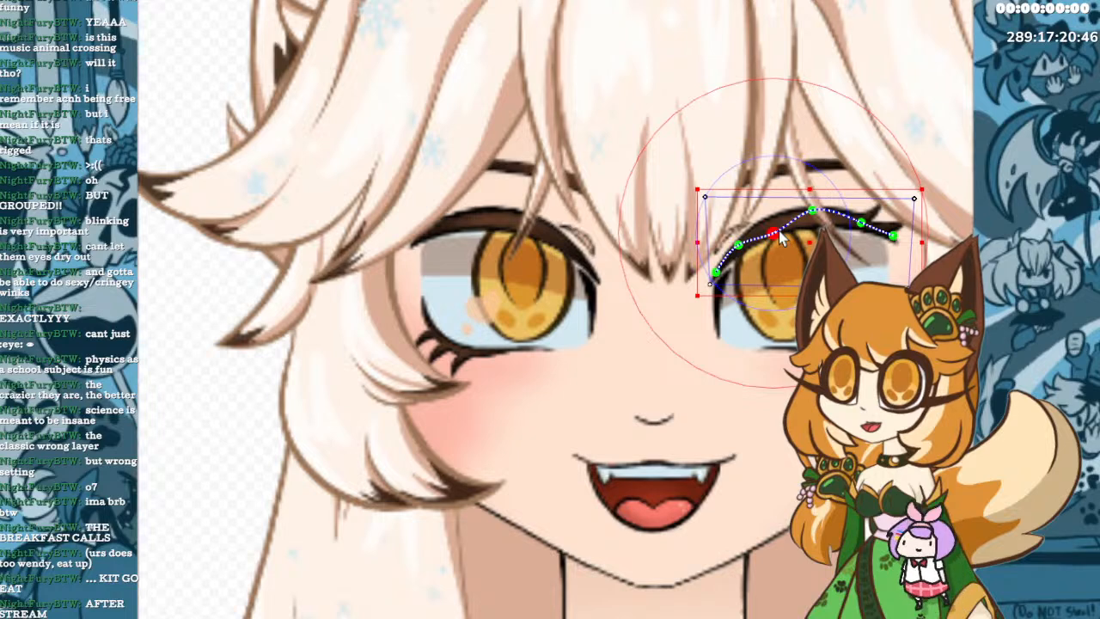
left_click(812, 211)
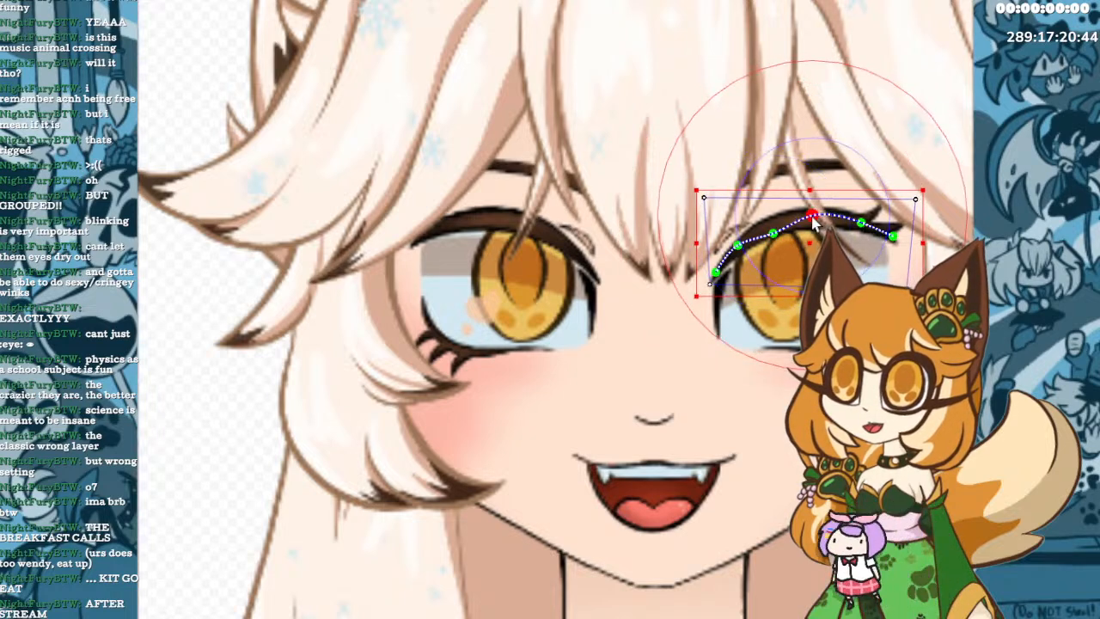
left_click_drag(860, 221, 888, 241)
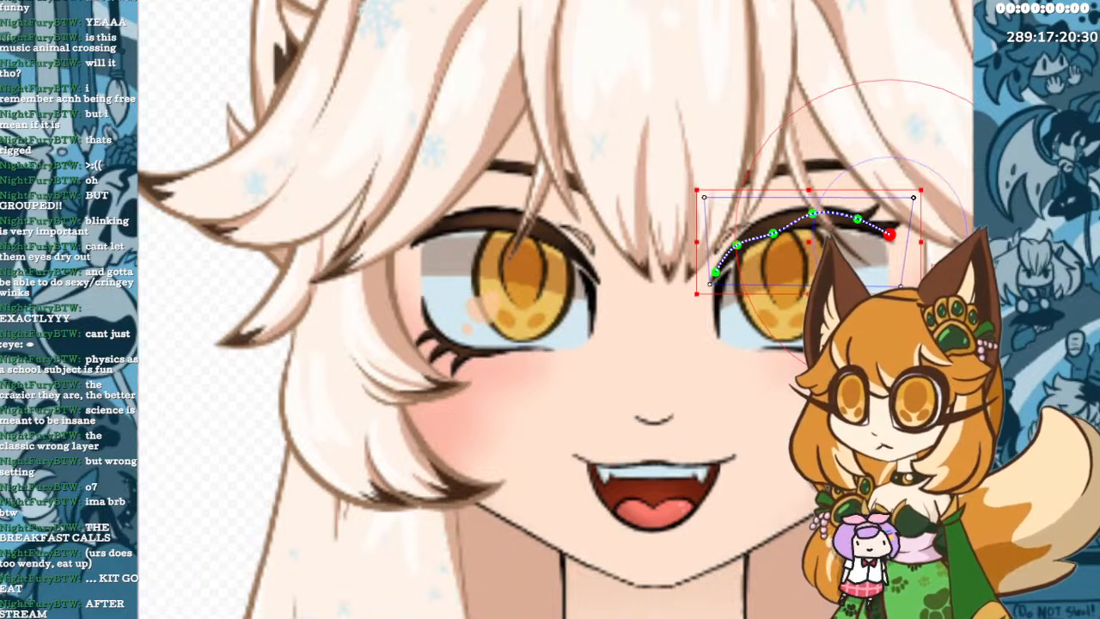
left_click(245, 443)
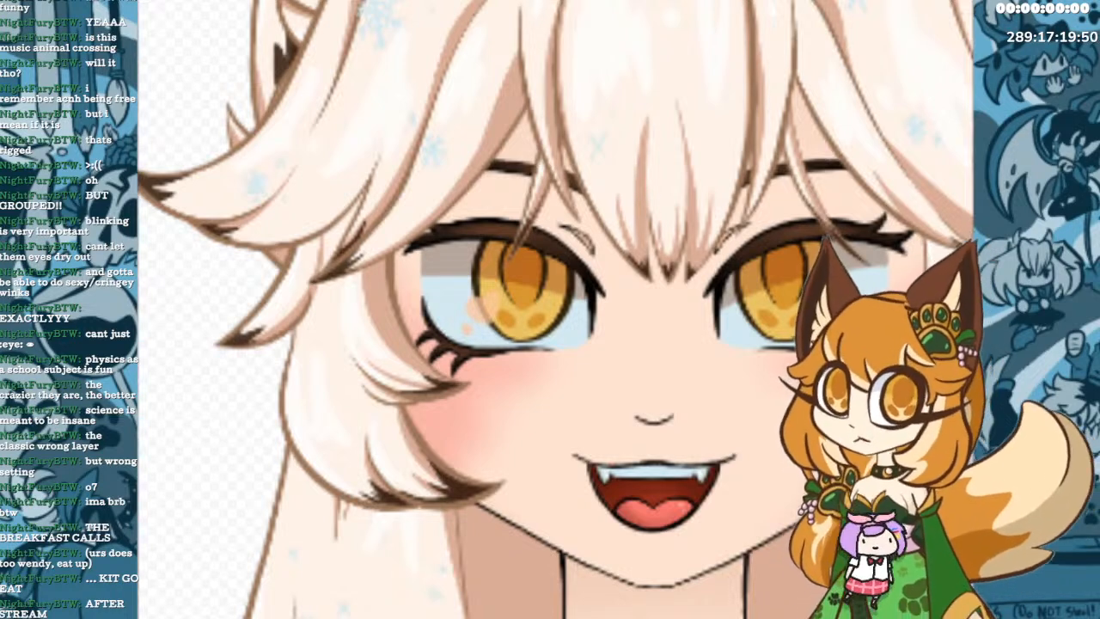
Pull both ends of the viewer-left upper-lash path inward and downward, and nudge the whole deformer slightly up toward the nose.
left_click(818, 226)
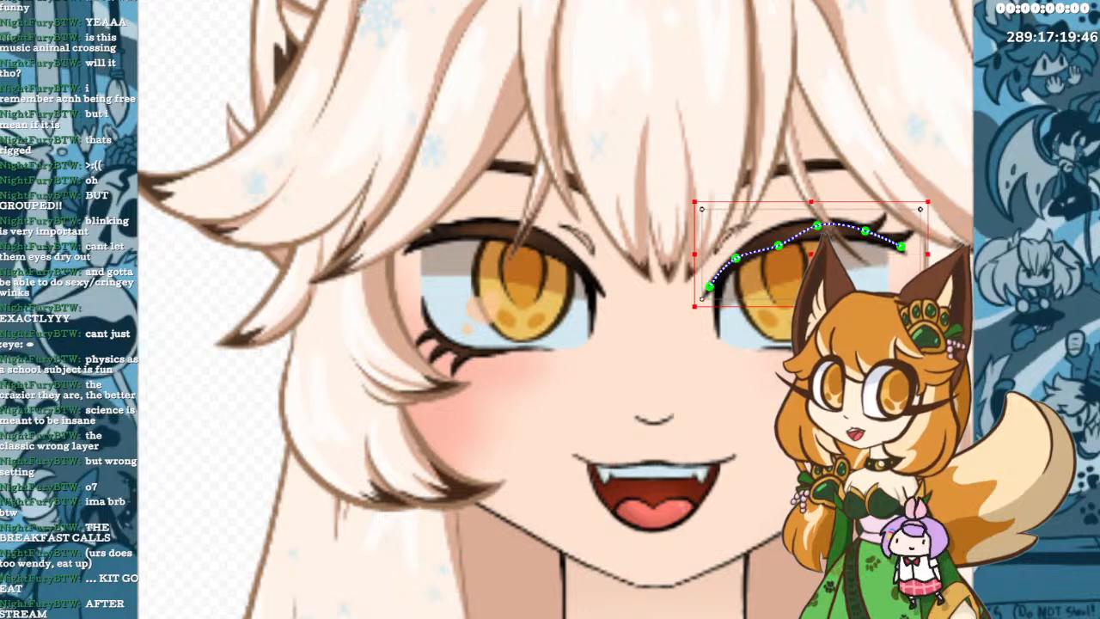
left_click(497, 230)
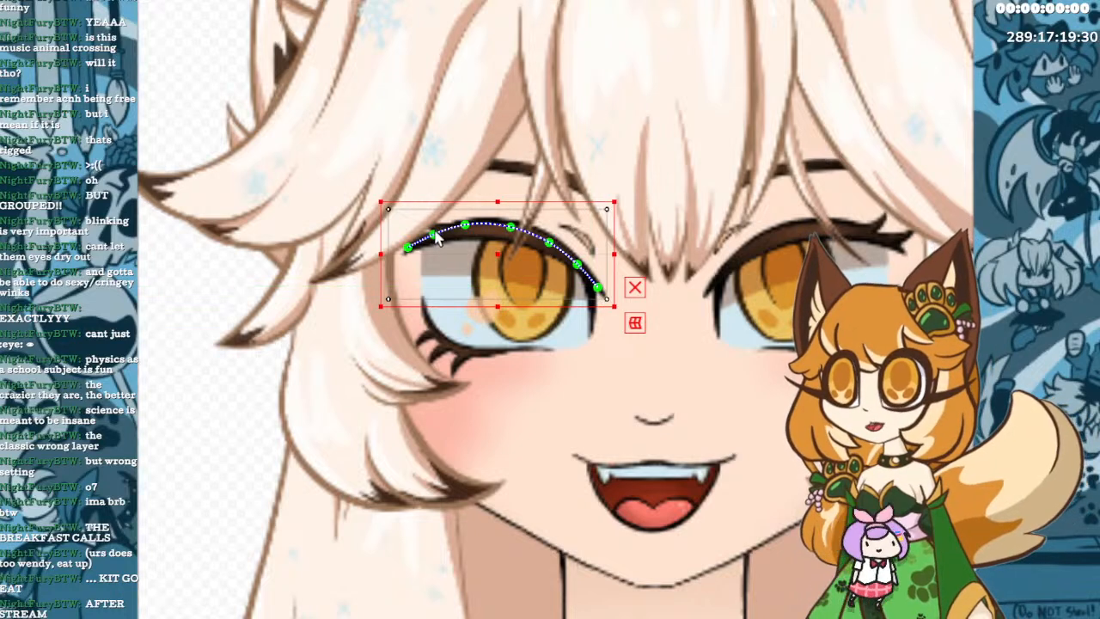
left_click_drag(435, 236, 416, 261)
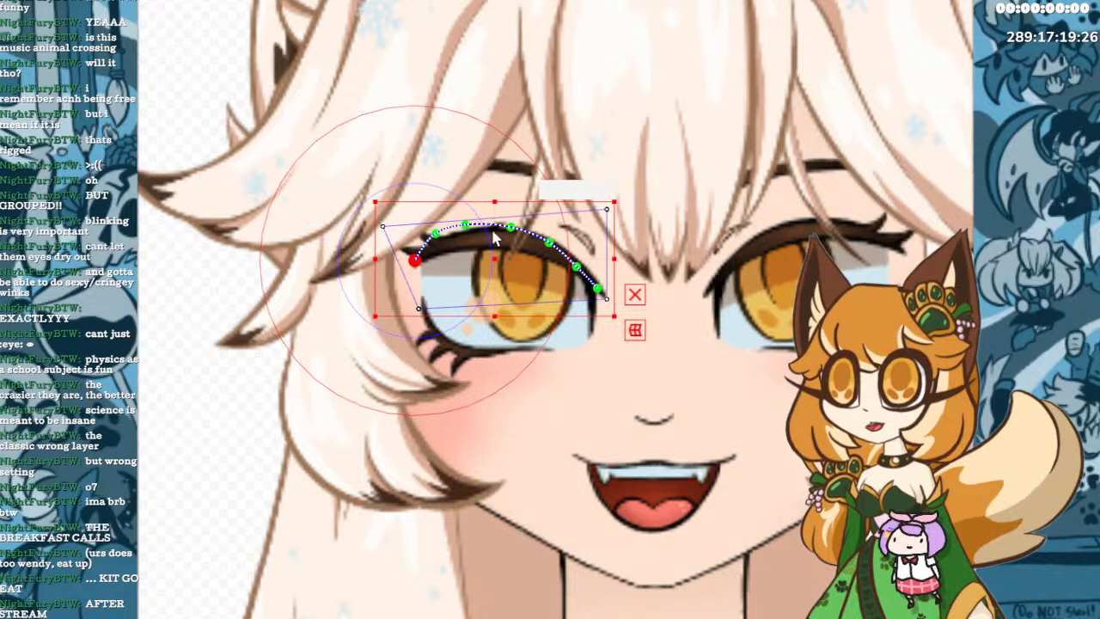
left_click_drag(465, 226, 554, 291)
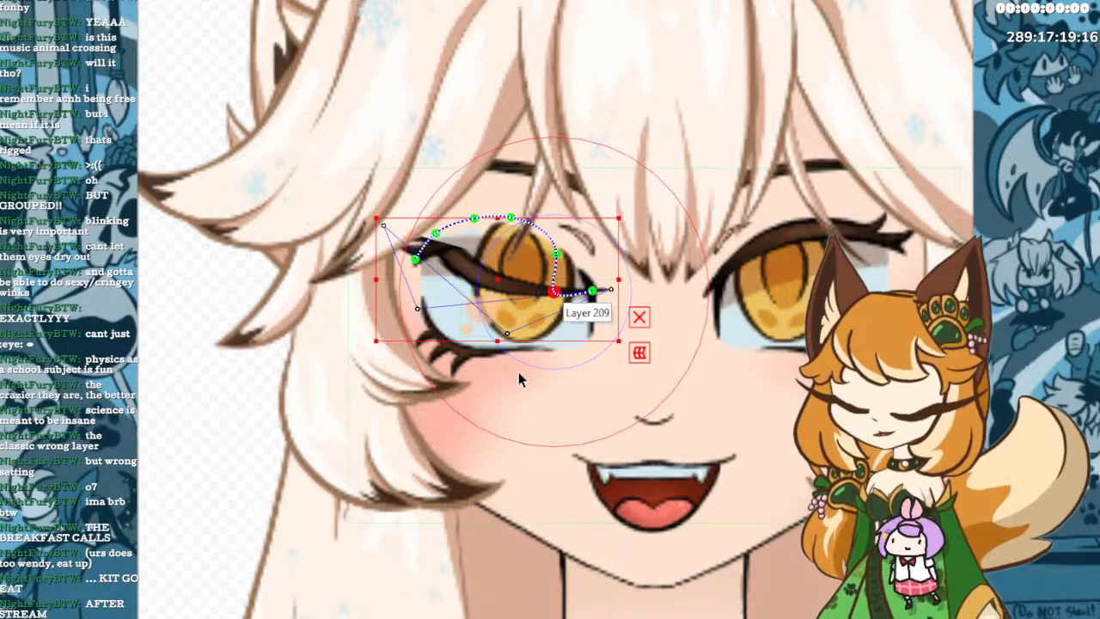
key("ctrl+z")
left_click(596, 289)
left_click_drag(599, 294, 588, 296)
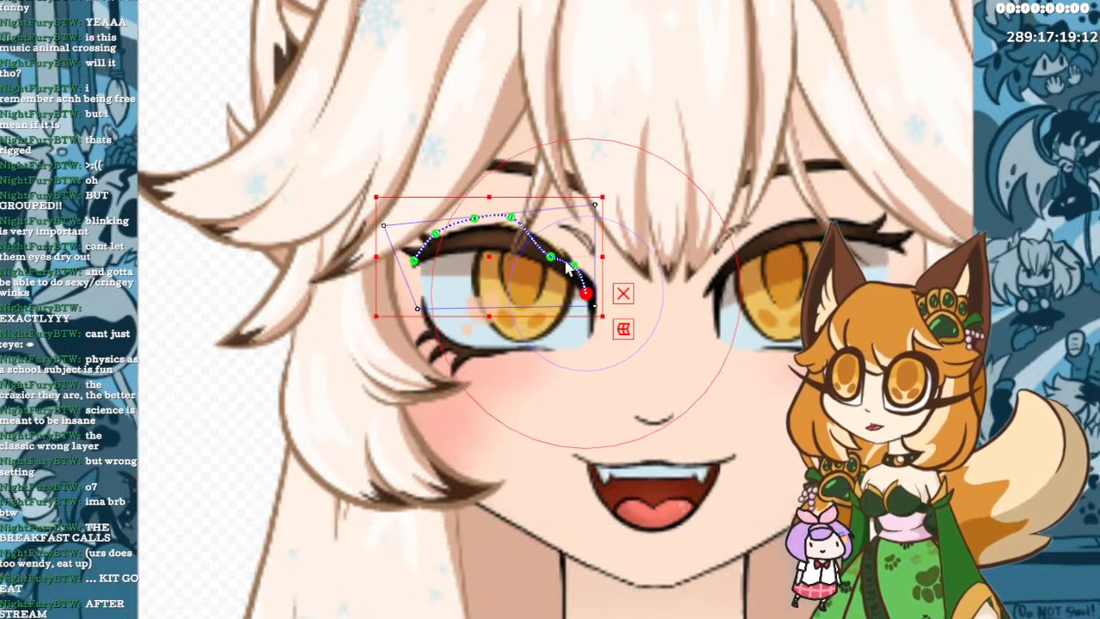
left_click(525, 248)
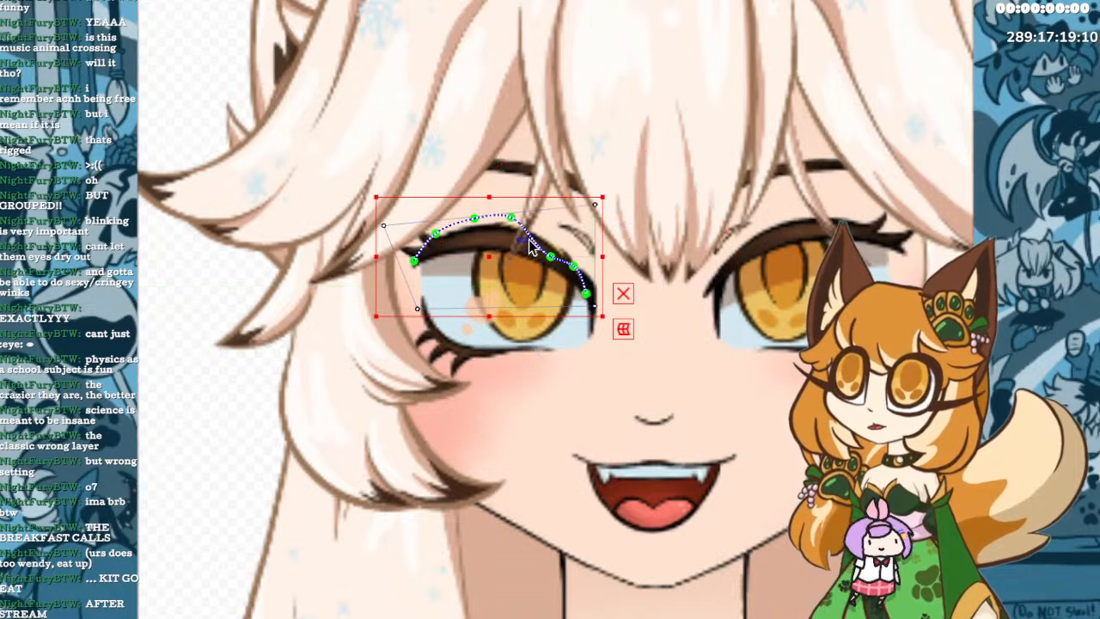
left_click_drag(493, 255, 496, 250)
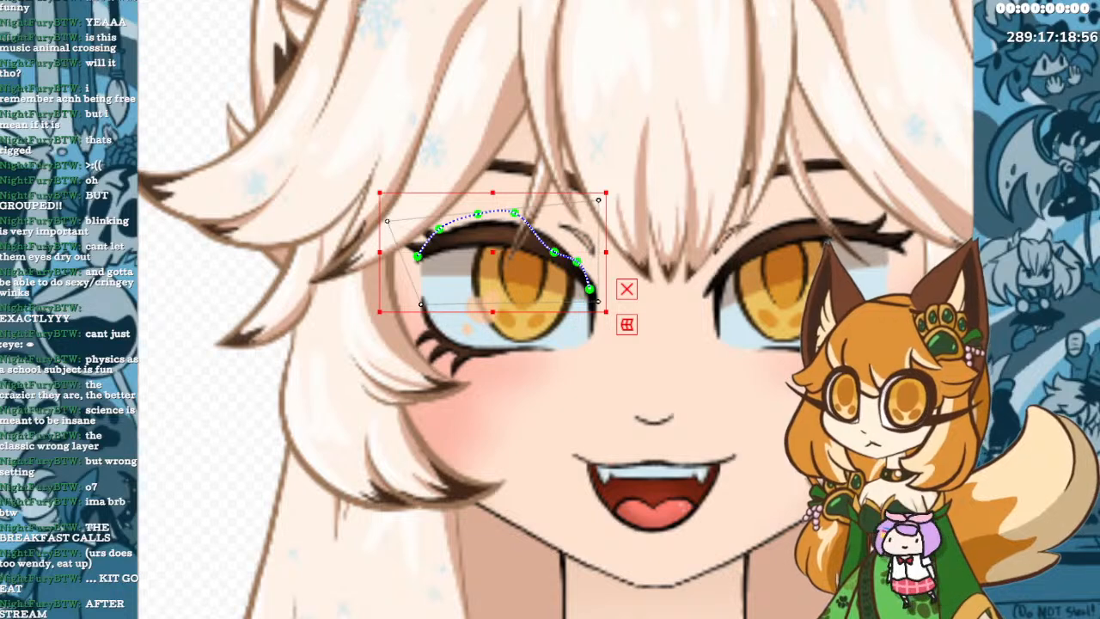
Pull both ends of the viewer-right upper-lash path inward and smooth its middle points into an even arch.
left_click(810, 253)
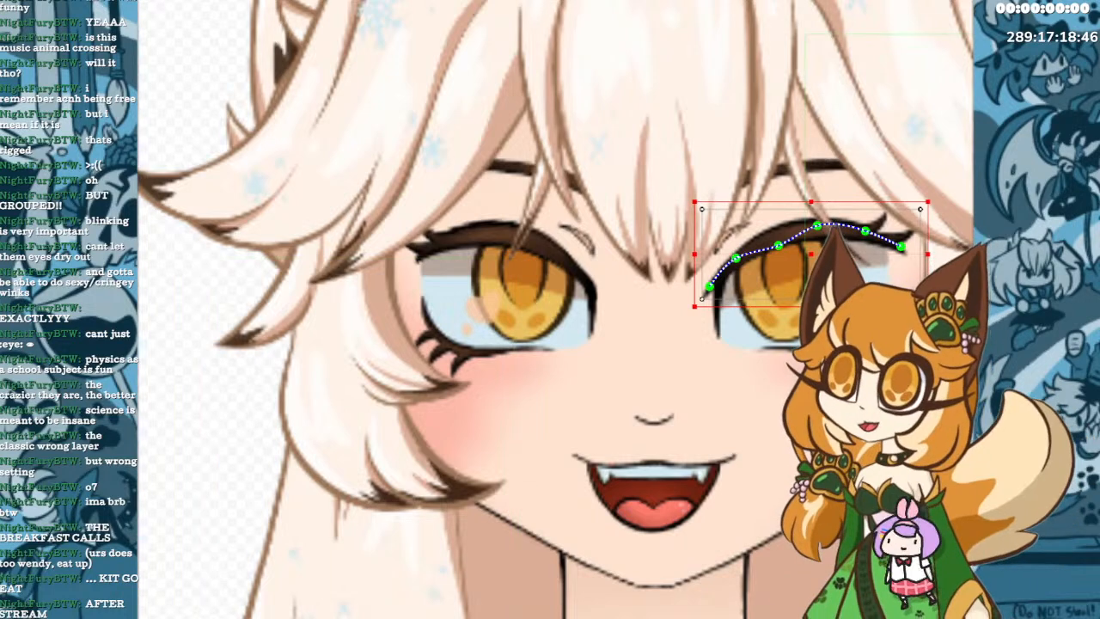
left_click(901, 249)
left_click_drag(901, 248, 888, 248)
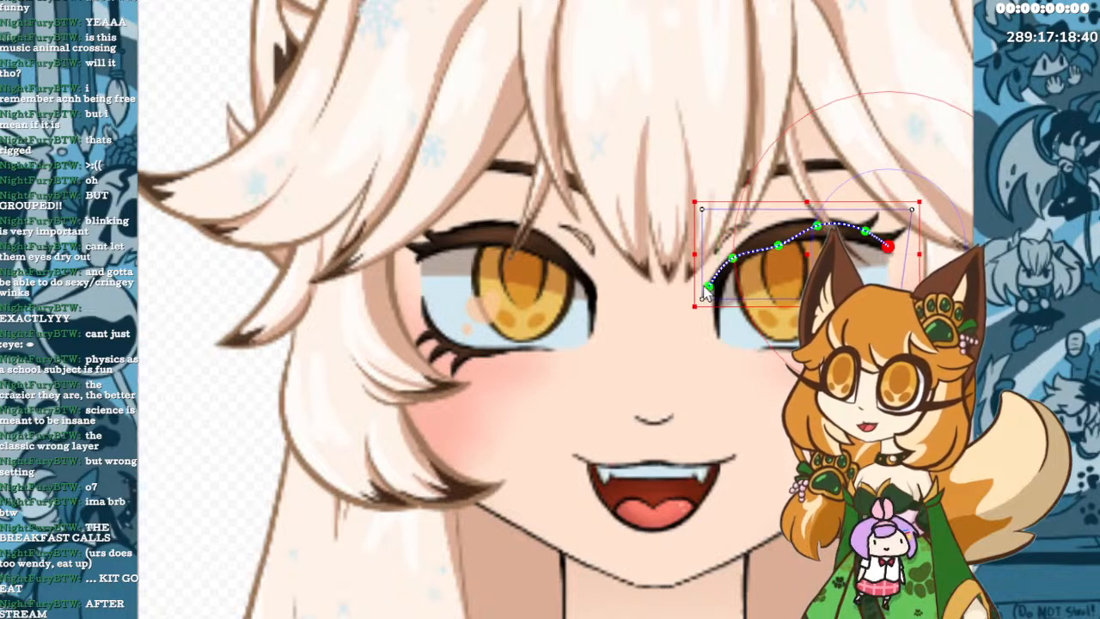
left_click(707, 288)
left_click_drag(709, 289, 719, 291)
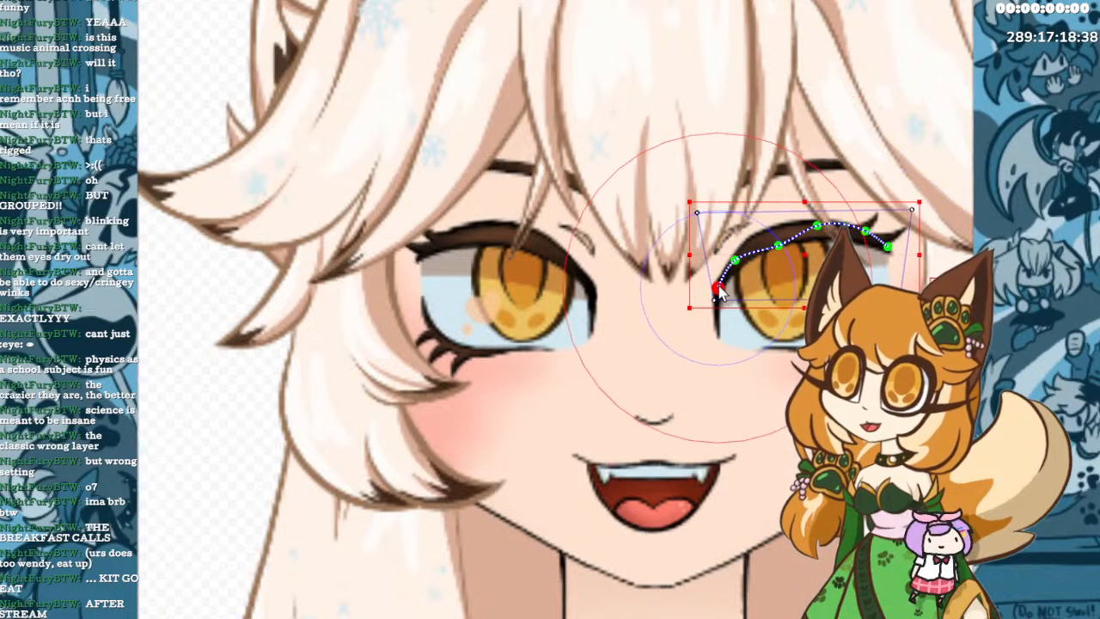
left_click_drag(774, 249, 777, 240)
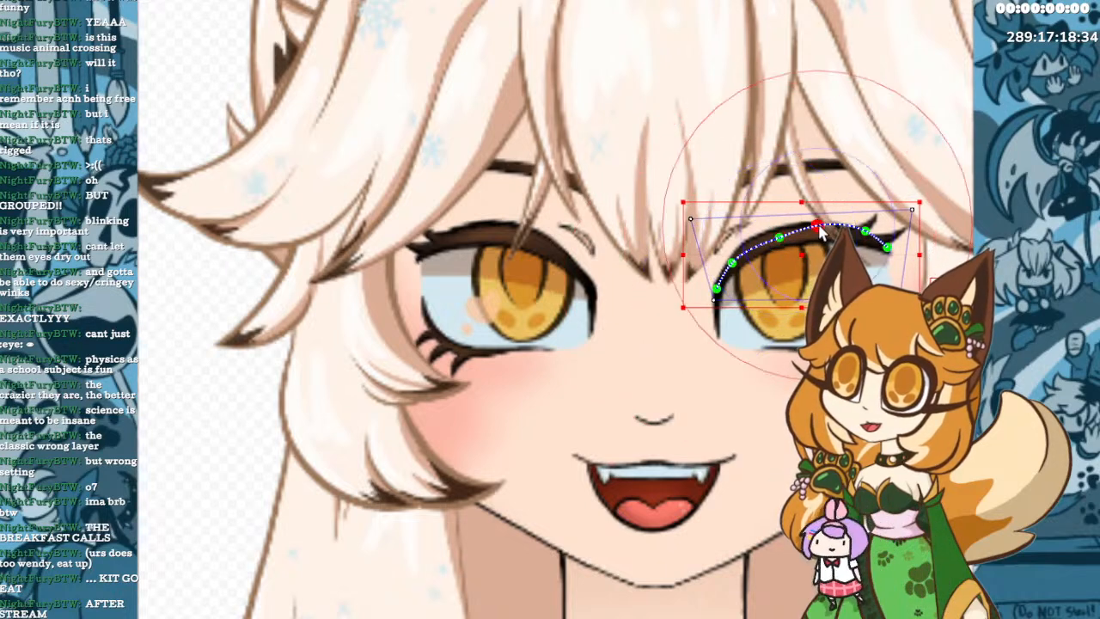
left_click(815, 225)
left_click(865, 231)
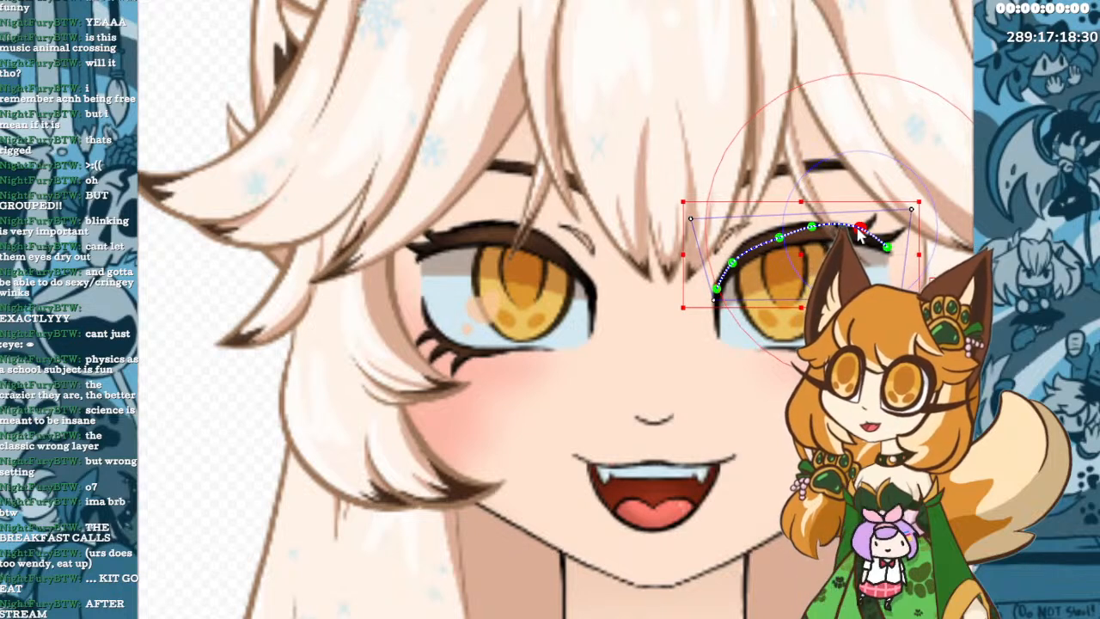
left_click_drag(862, 234, 857, 231)
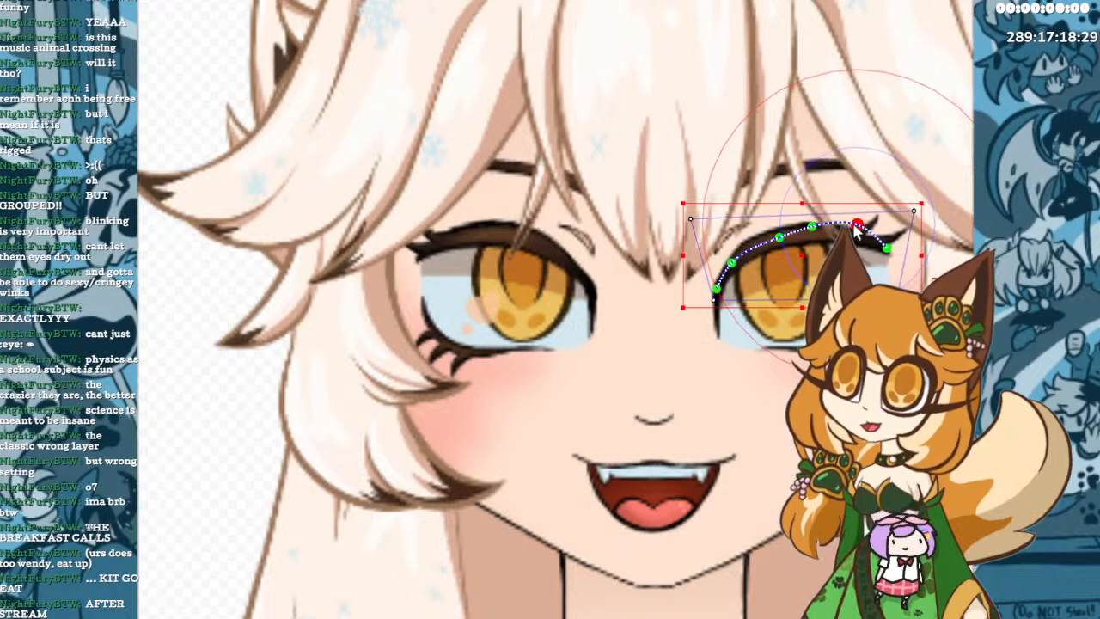
left_click(735, 260)
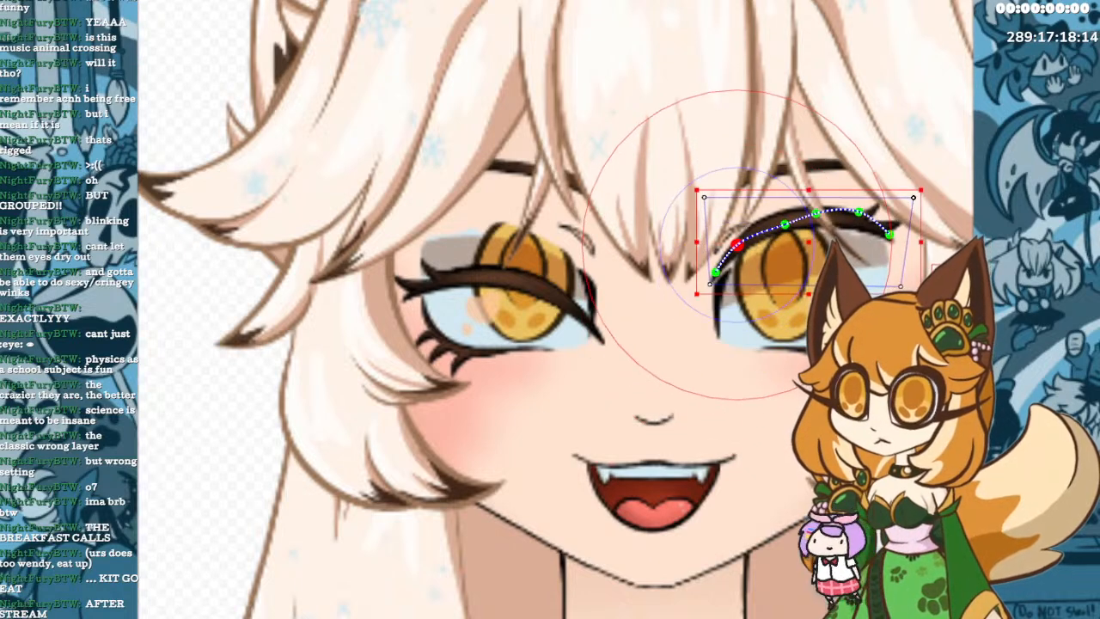
left_click(243, 455)
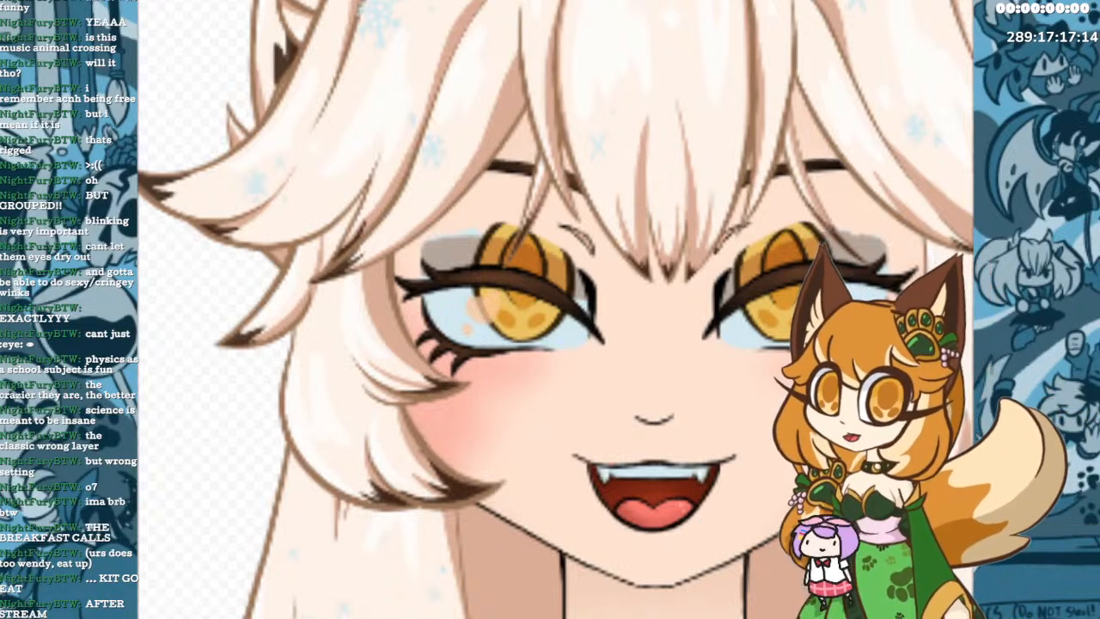
Create a three-point deform path along the viewer-left lower lash, from its inner end to its outer corner.
left_click(497, 277)
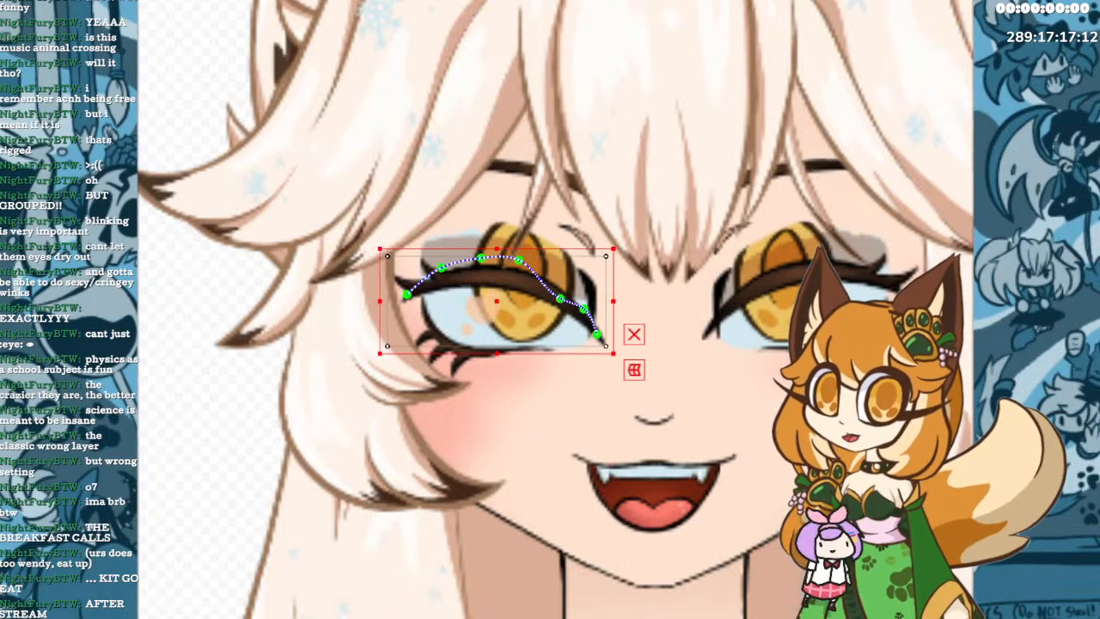
left_click(455, 352)
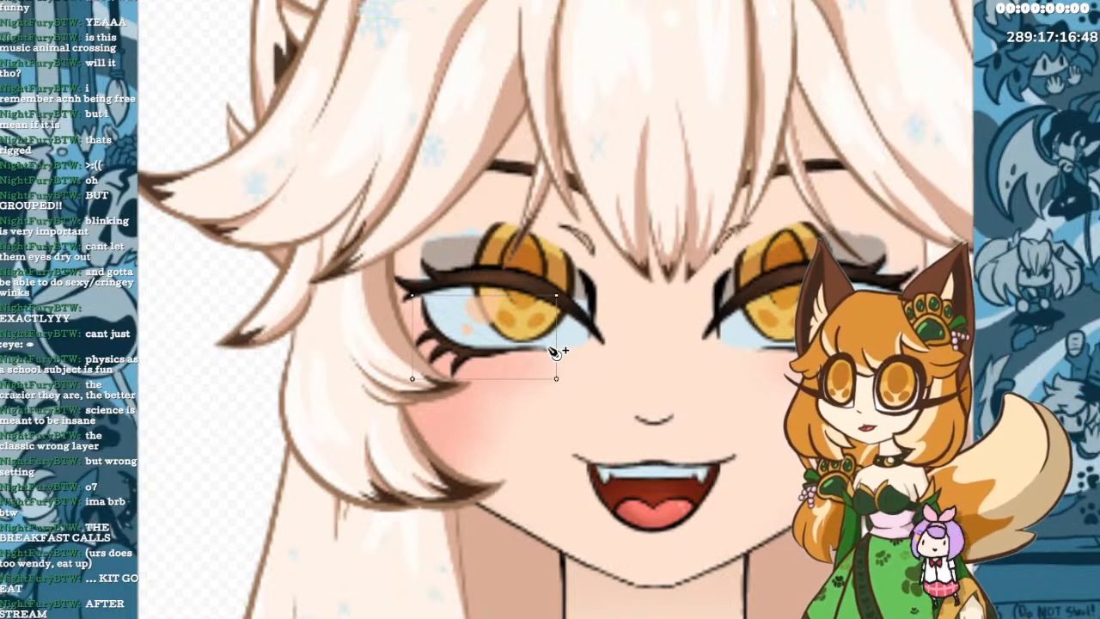
left_click(548, 345)
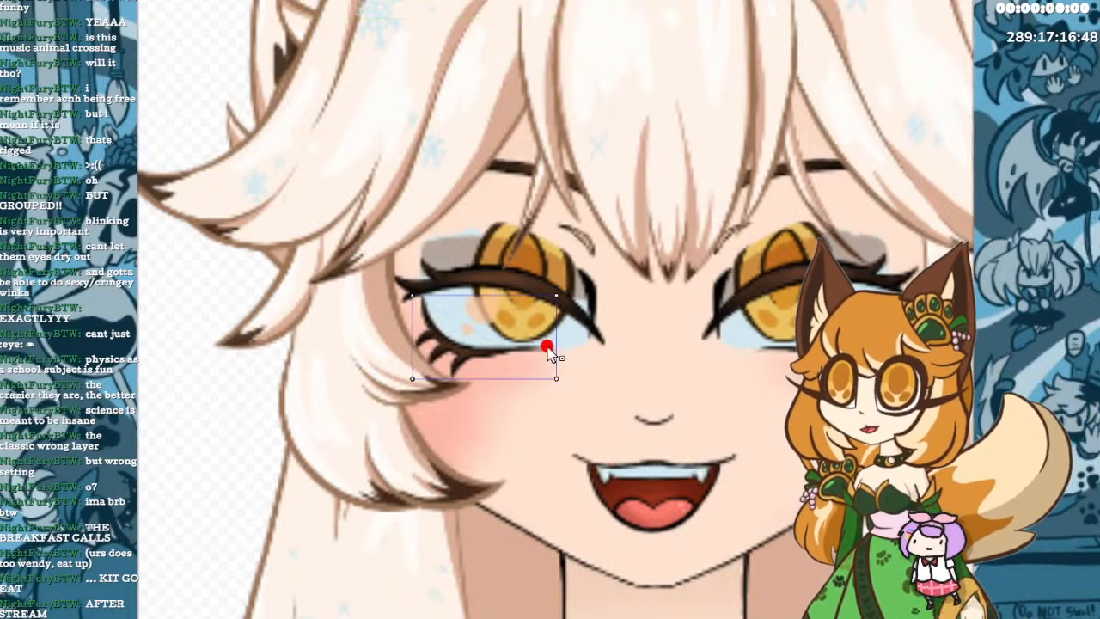
left_click(453, 347)
left_click(423, 301)
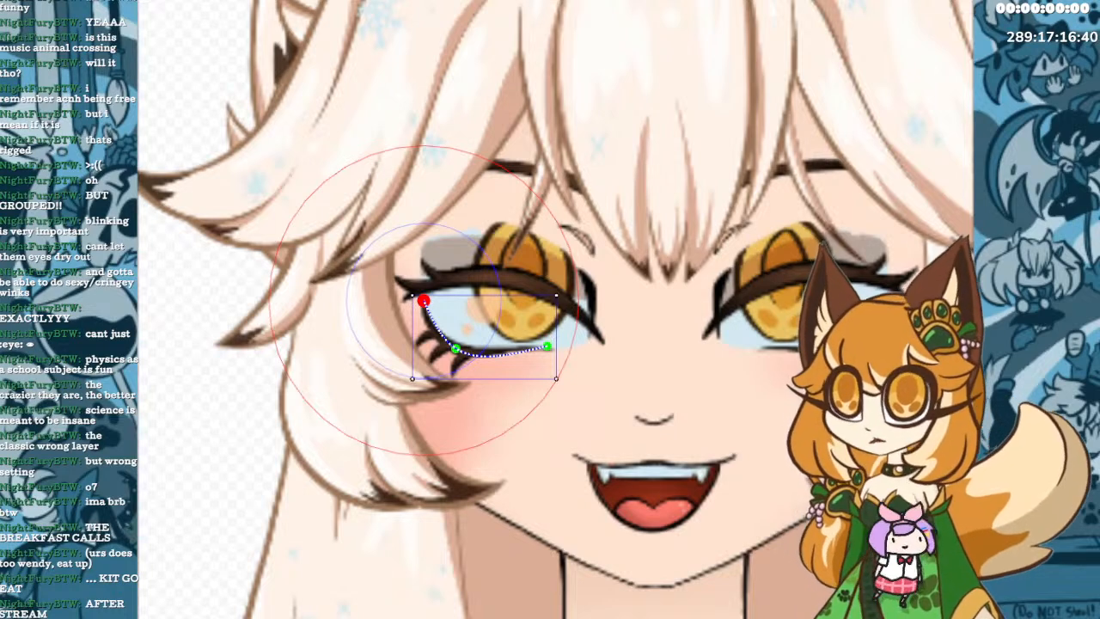
key("Escape")
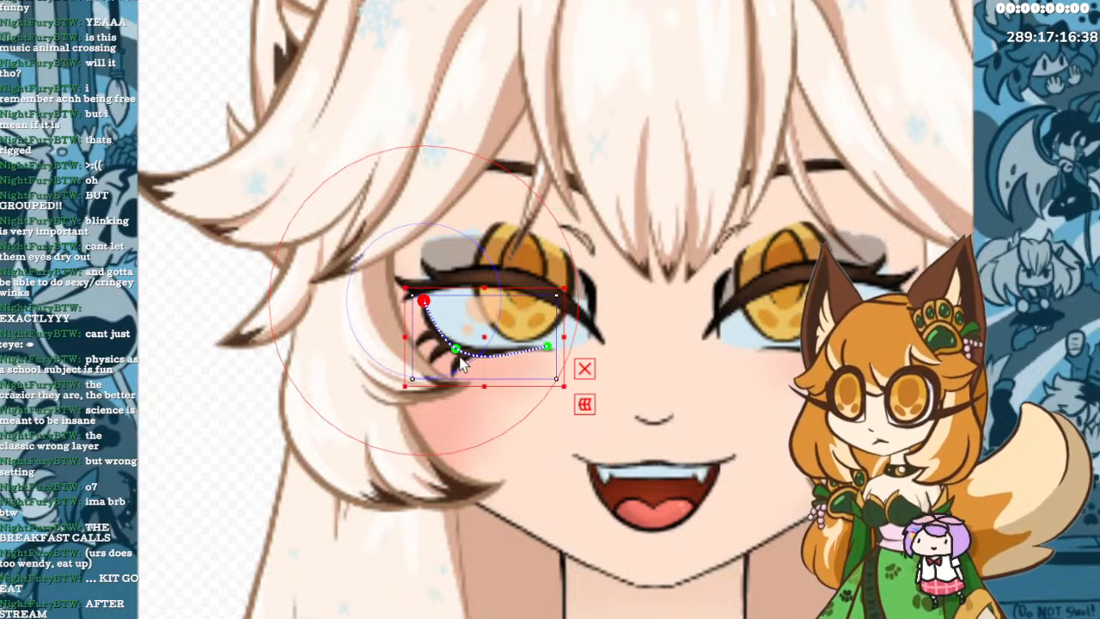
Try to bend the viewer-left lower lash upward with its three-point deform path, stretching the inner end toward the nose.
mouse_move(487, 337)
left_mouse_down()
mouse_move(484, 323)
mouse_move(457, 335)
mouse_move(481, 240)
left_mouse_up()
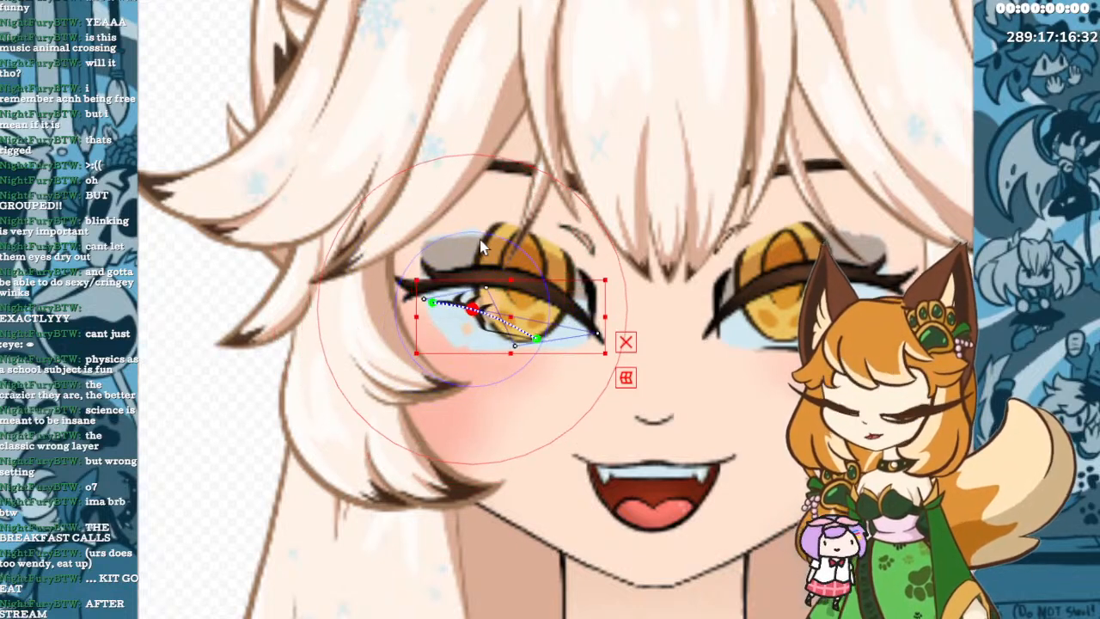
key("ctrl+z")
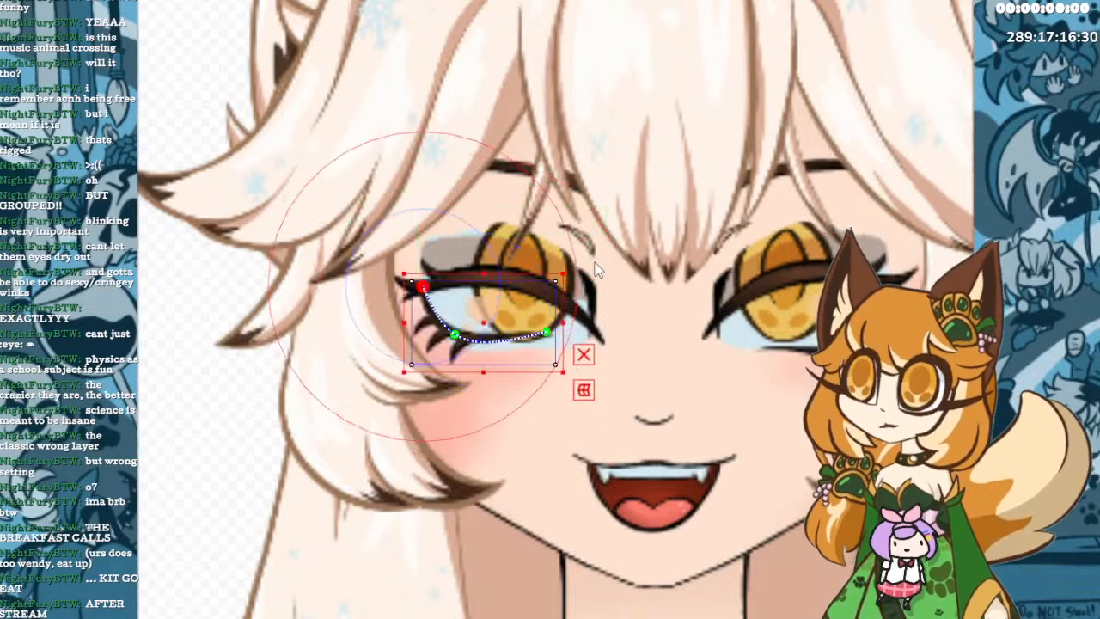
left_click(546, 331)
mouse_move(548, 337)
left_mouse_down()
mouse_move(563, 340)
mouse_move(571, 316)
left_mouse_up()
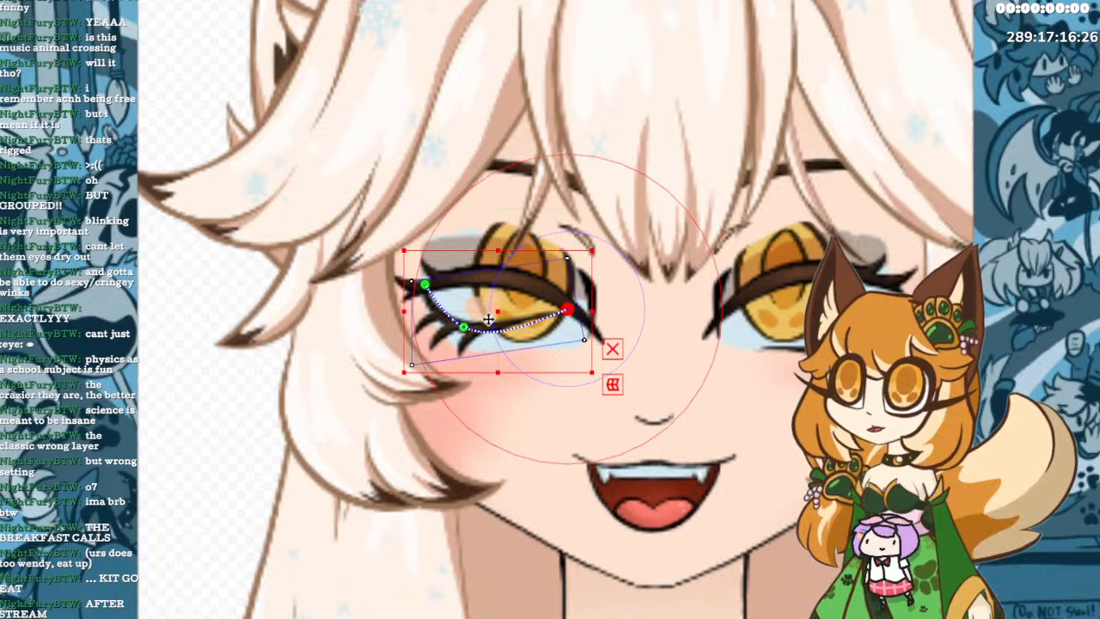
left_click_drag(464, 327, 461, 325)
left_click_drag(425, 288, 420, 286)
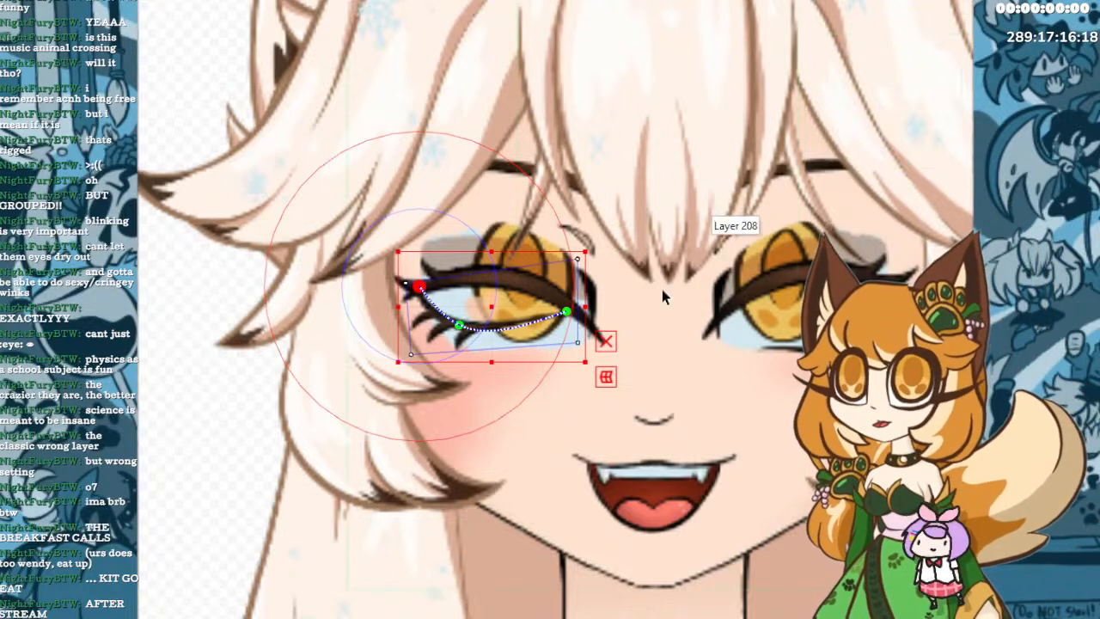
left_click_drag(575, 318, 591, 337)
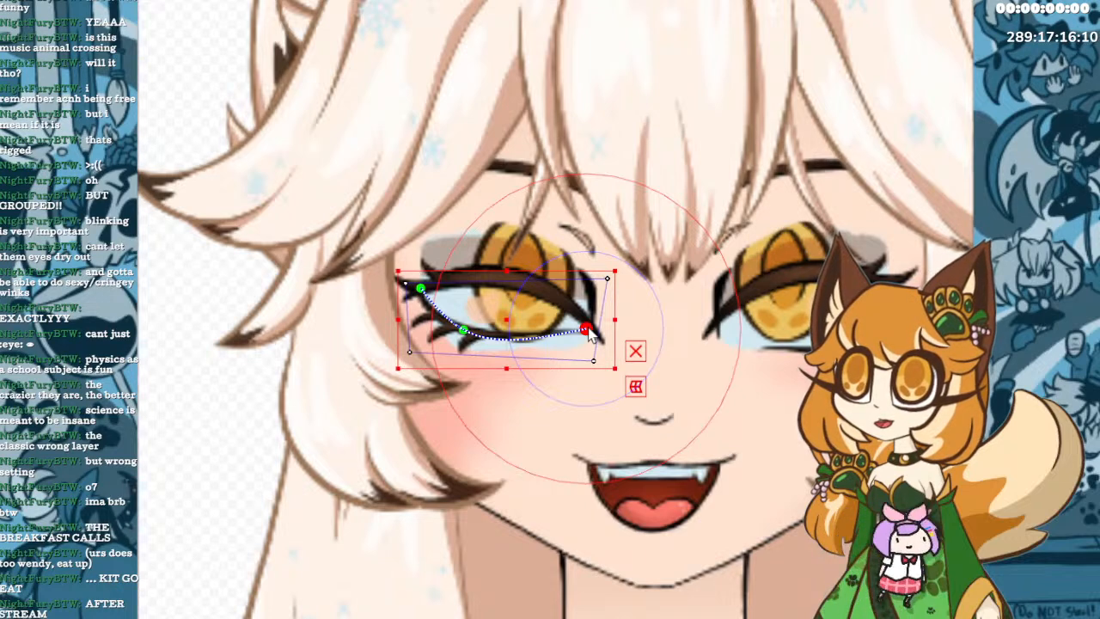
left_click_drag(590, 335, 603, 340)
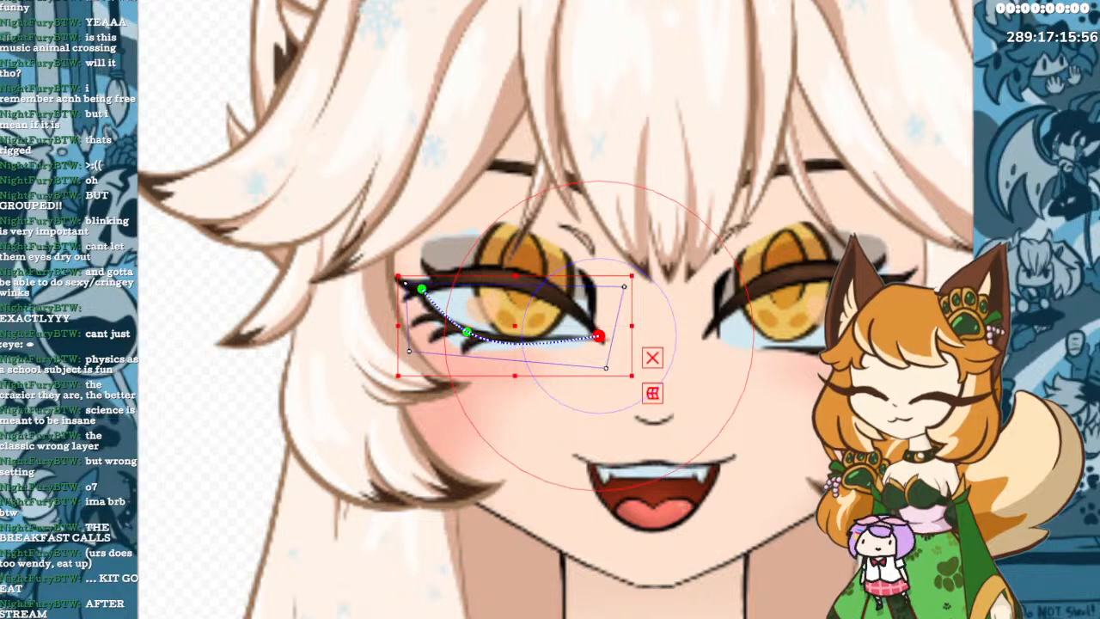
Undo the viewer-left lower-lash reshaping and the creation of its three-point deform path.
key("ctrl+z")
key("ctrl+z")
key("ctrl+z")
key("ctrl+z")
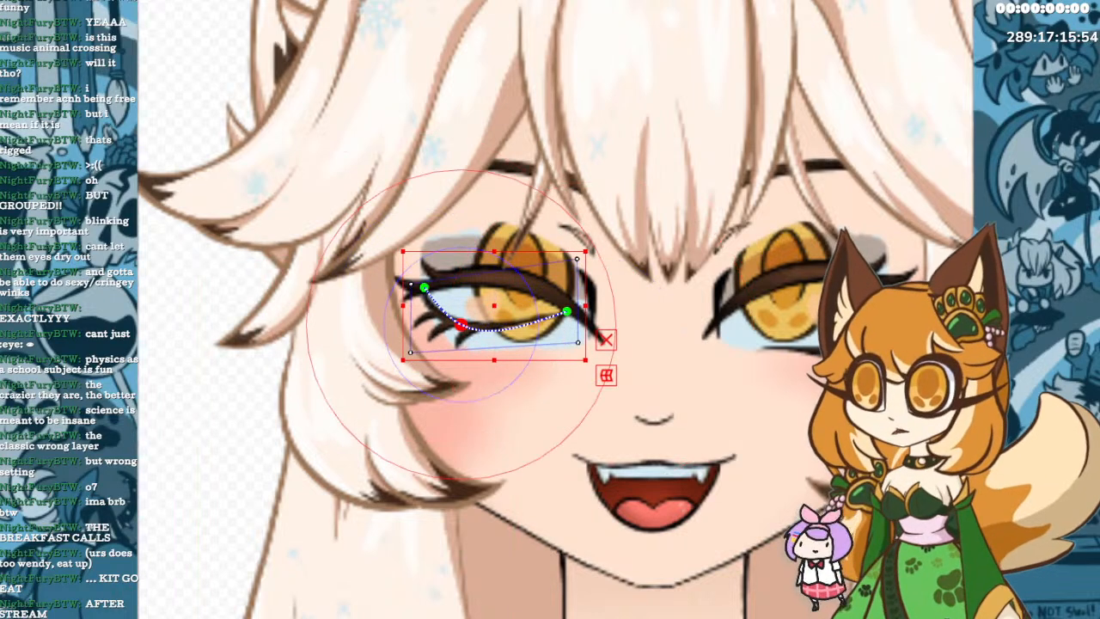
key("ctrl+z")
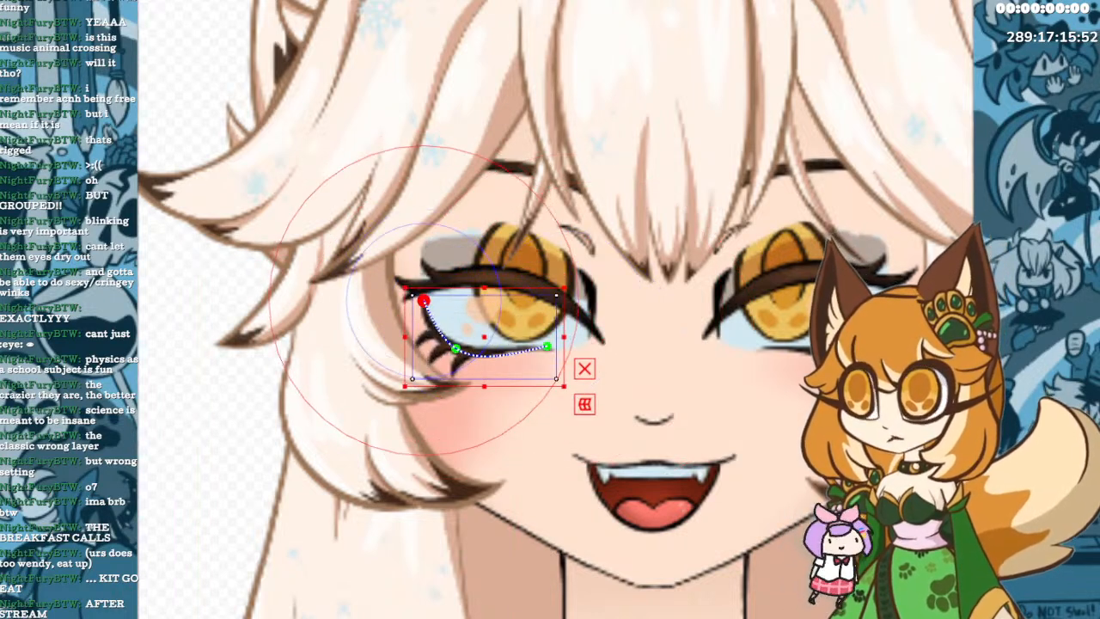
key("ctrl+z")
key("ctrl+z")
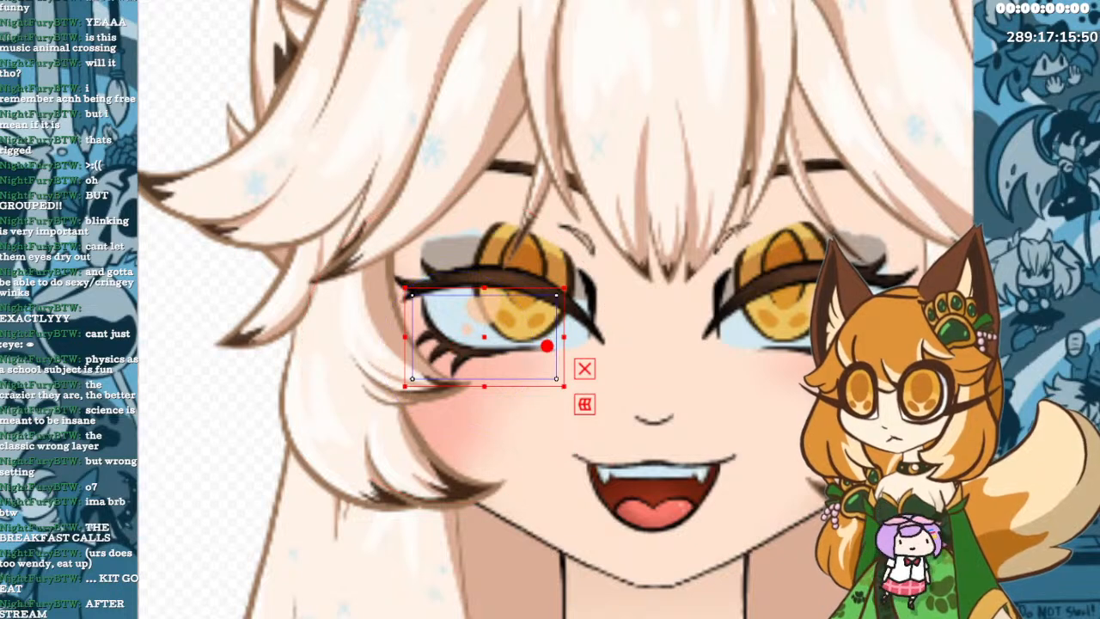
key("ctrl+z")
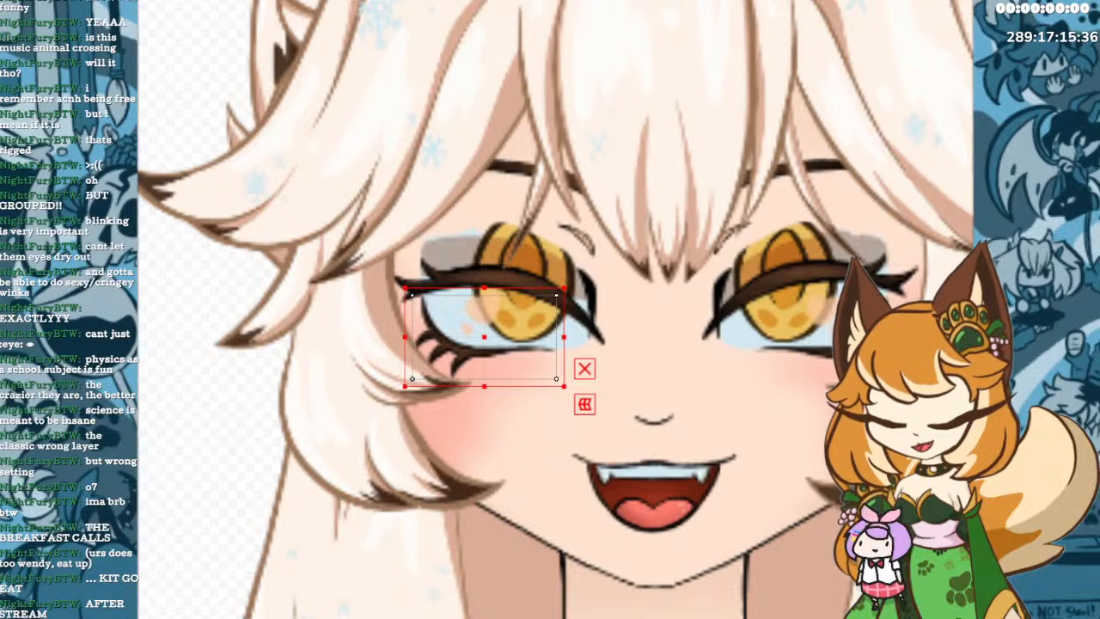
Try moving the viewer-left upper eyelid skin down and the lower lash out of place, reverting both to their original positions.
left_click(512, 251)
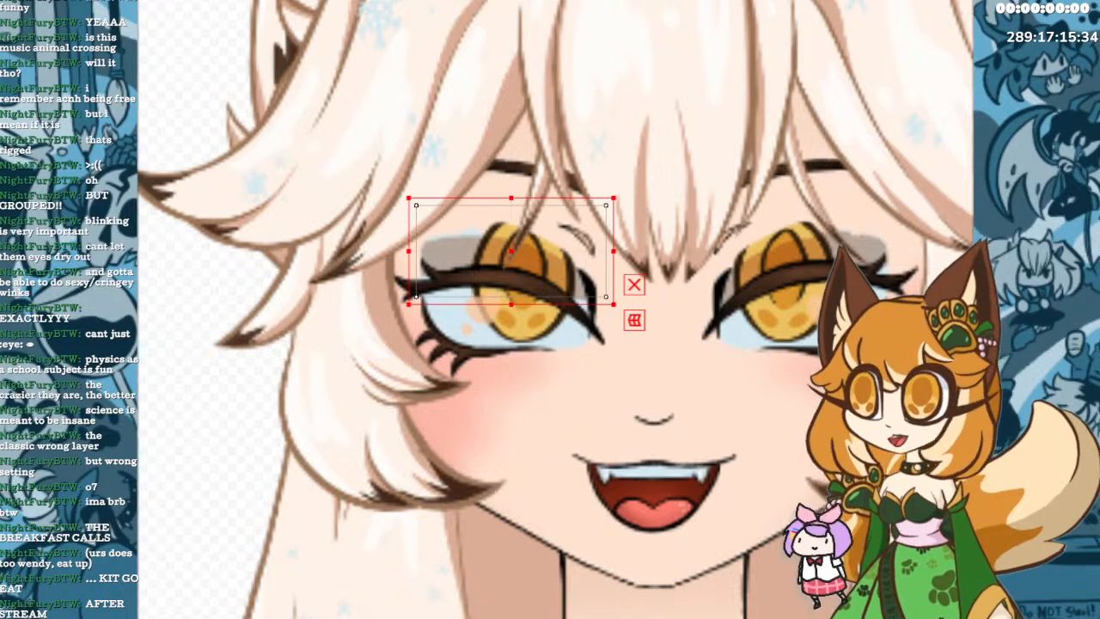
left_click(484, 337)
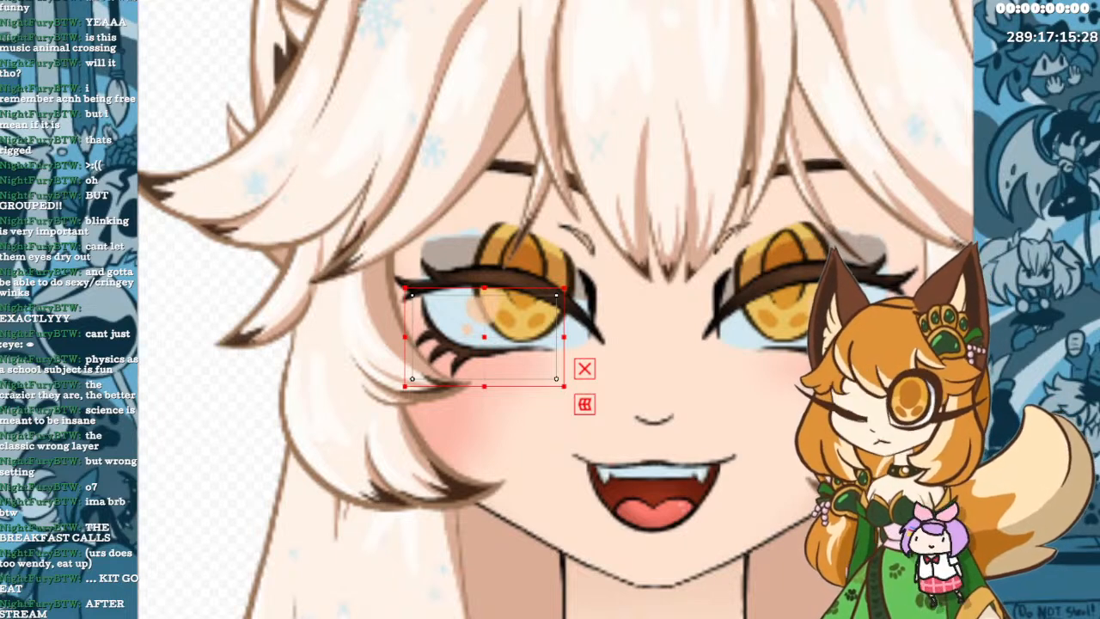
left_click(510, 251)
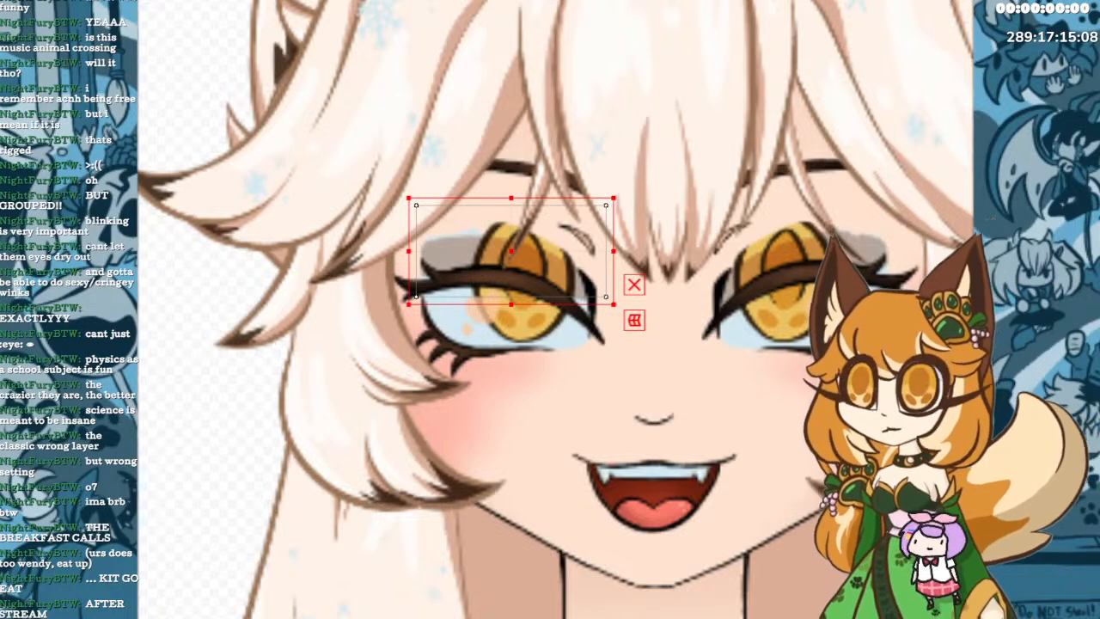
left_click_drag(569, 245, 566, 288)
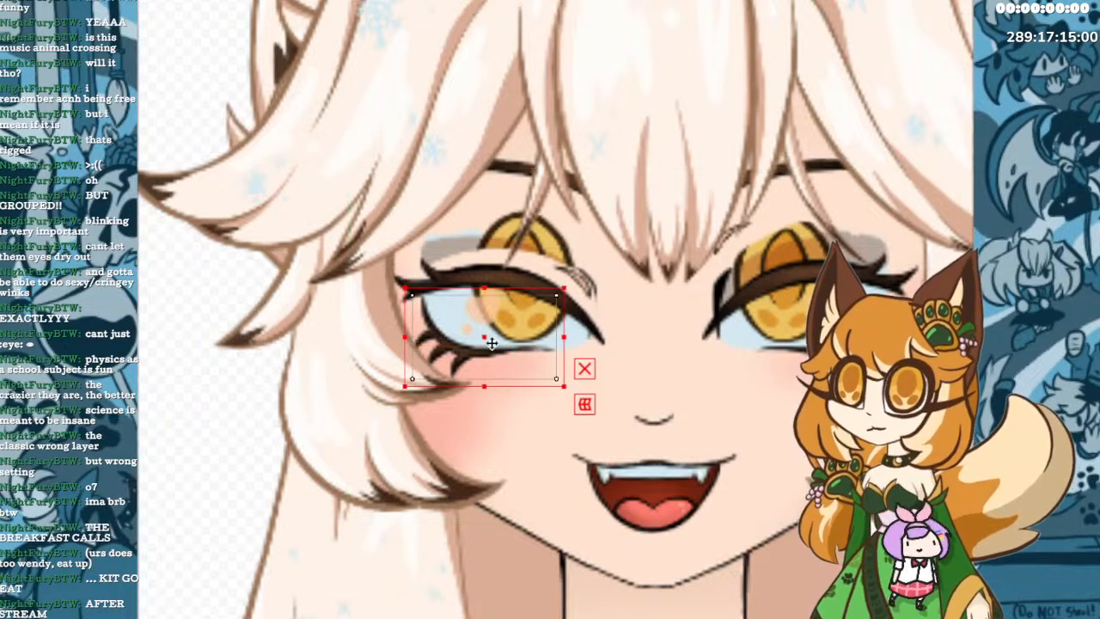
left_click_drag(491, 343, 497, 271)
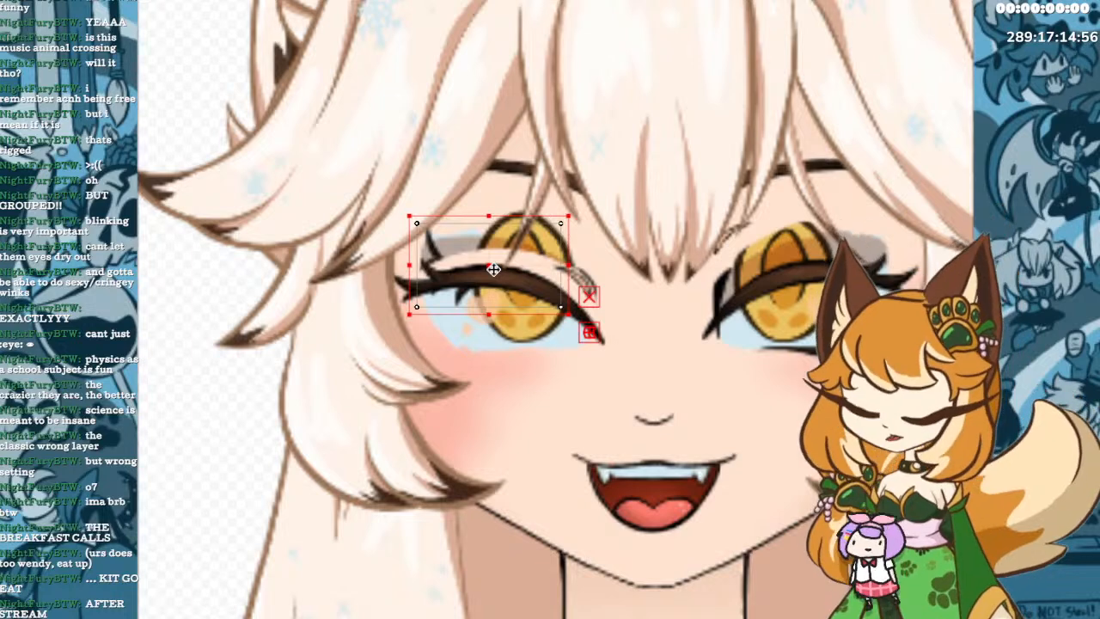
key("ctrl+z")
left_click(495, 271)
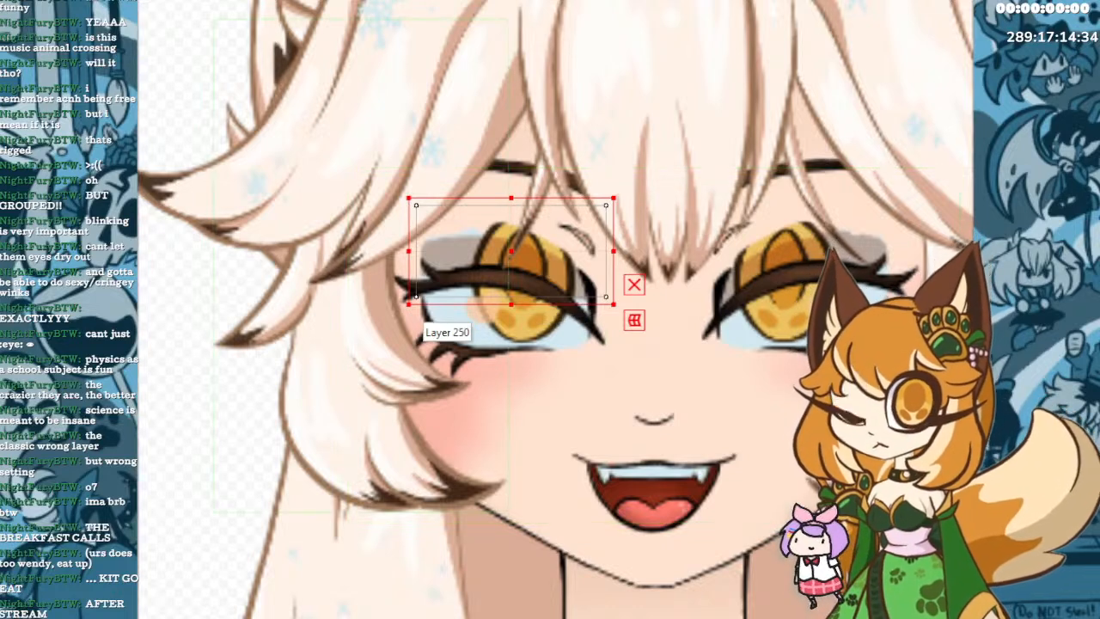
left_click(424, 325)
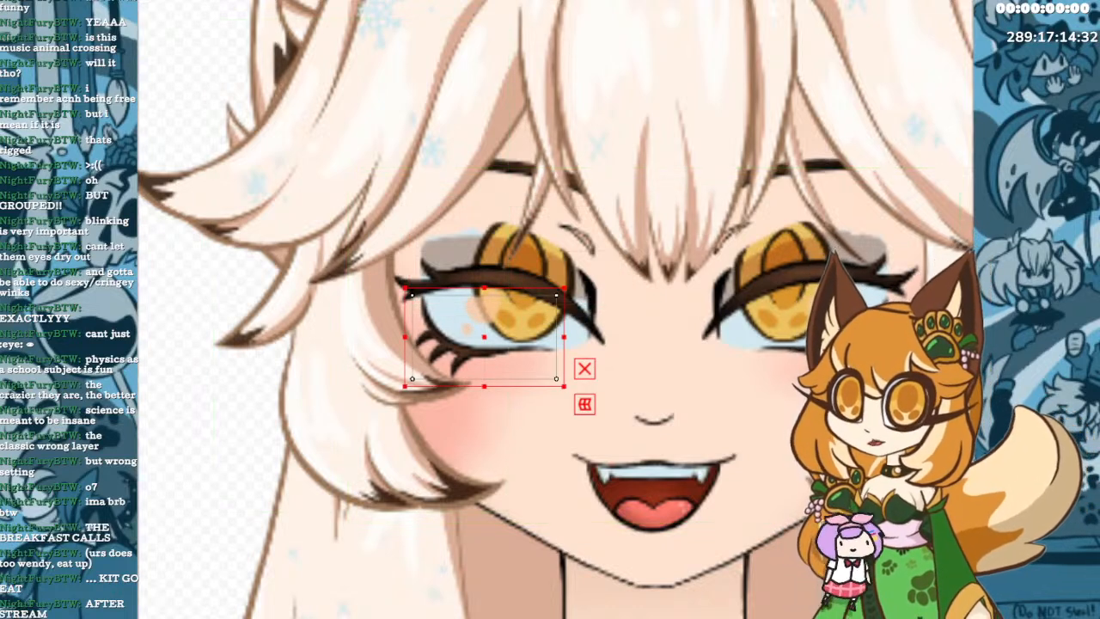
left_click_drag(486, 337, 634, 386)
key("ctrl+z")
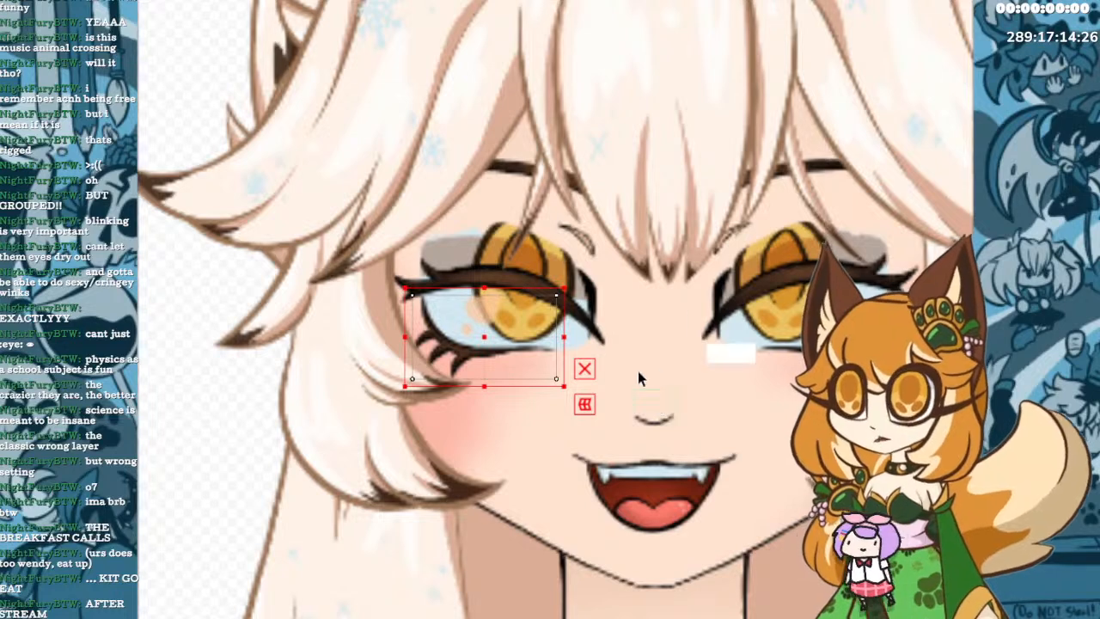
Create a five-point deform path along the viewer-left lower lash, from its outer corner to its inner end.
key("Return")
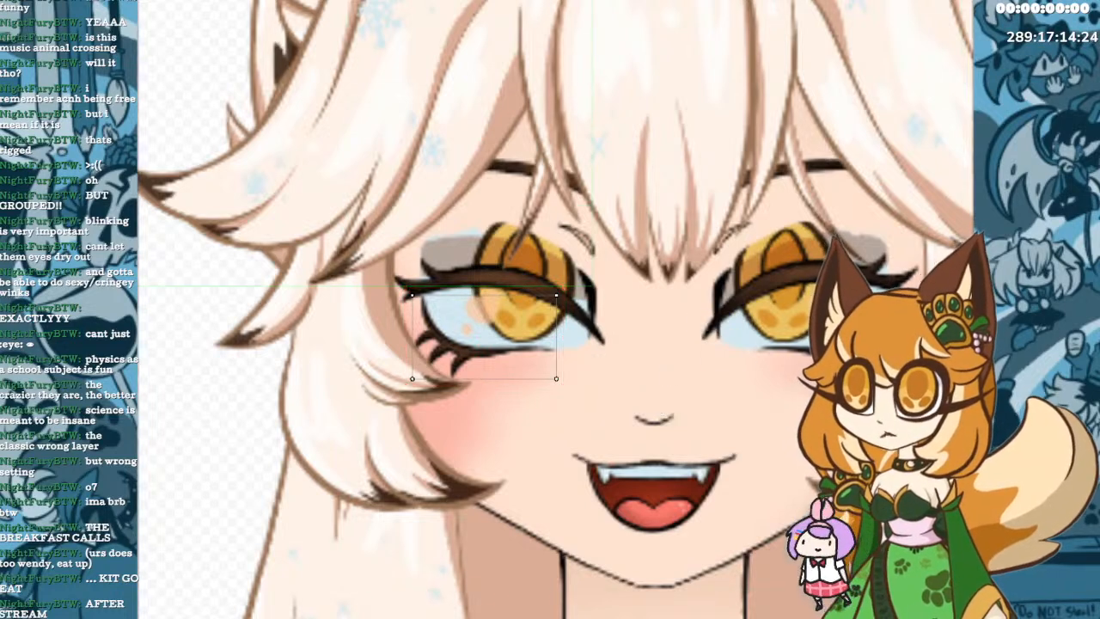
left_click(426, 310)
left_click(440, 333)
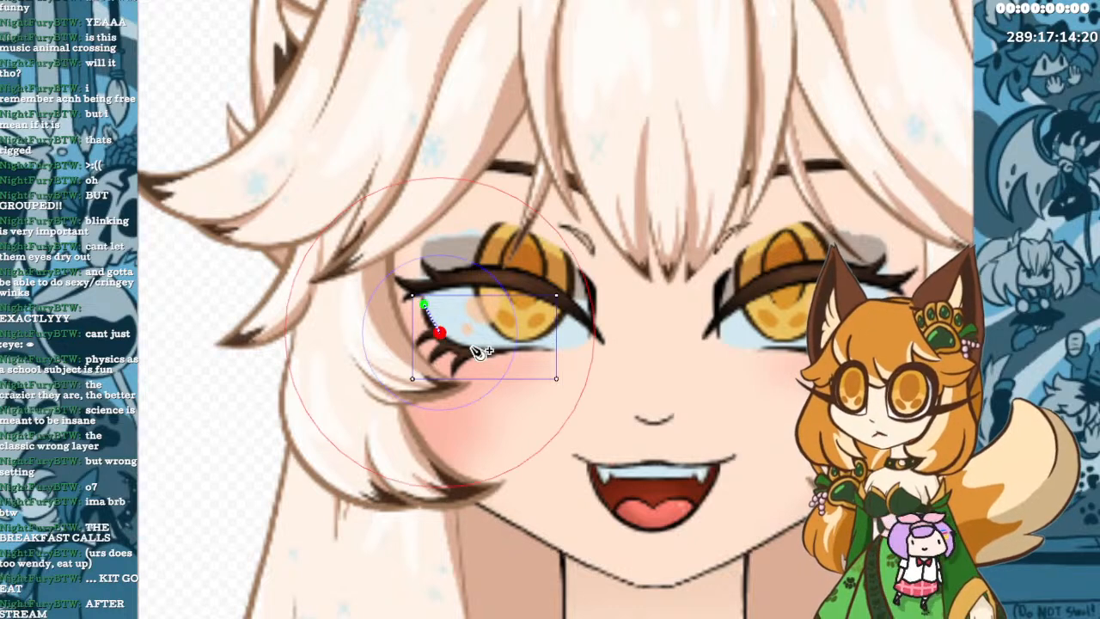
left_click(471, 350)
left_click(504, 351)
left_click(545, 348)
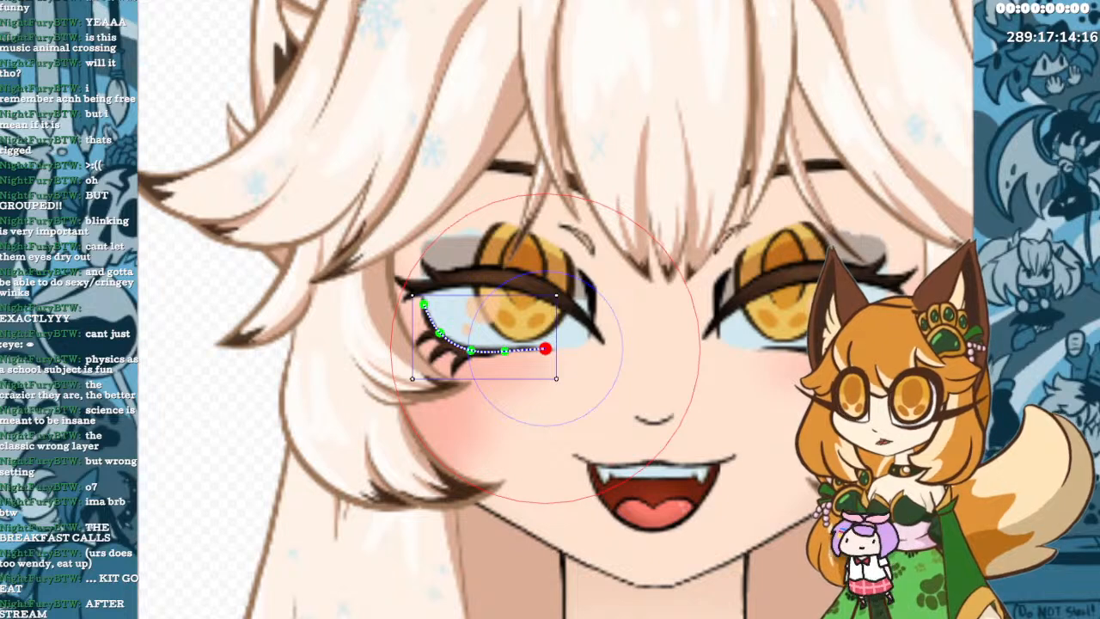
key("Escape")
Raise and smooth the viewer-left lower-lash path for the lowered-lid pose, and move the whole deformer up onto the upper lash.
left_click_drag(471, 350, 438, 331)
left_click(505, 350)
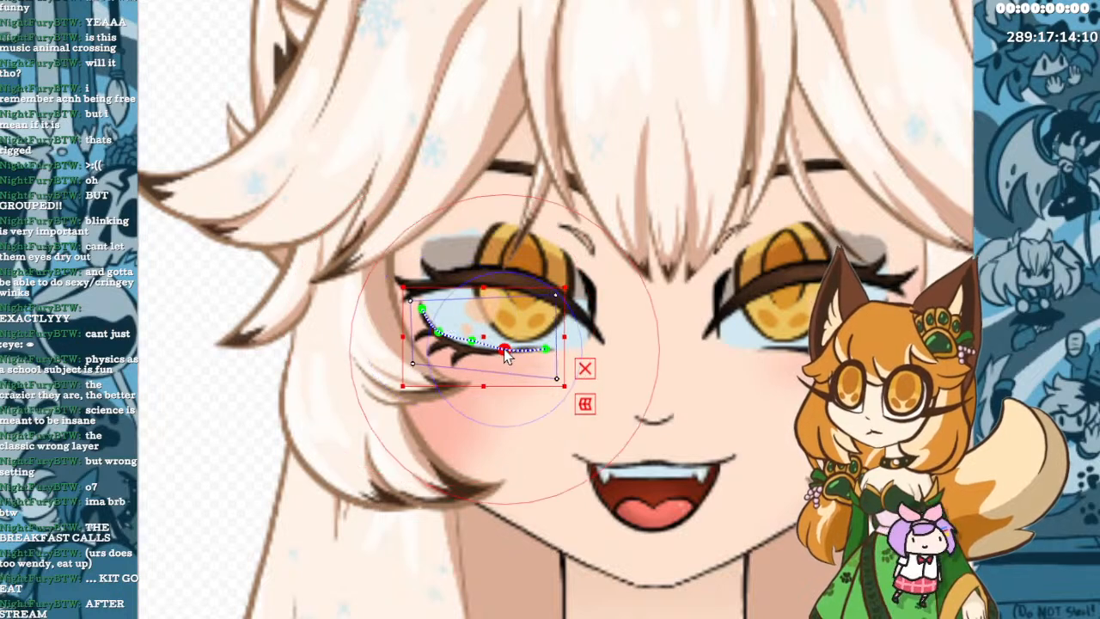
left_click_drag(504, 350, 422, 297)
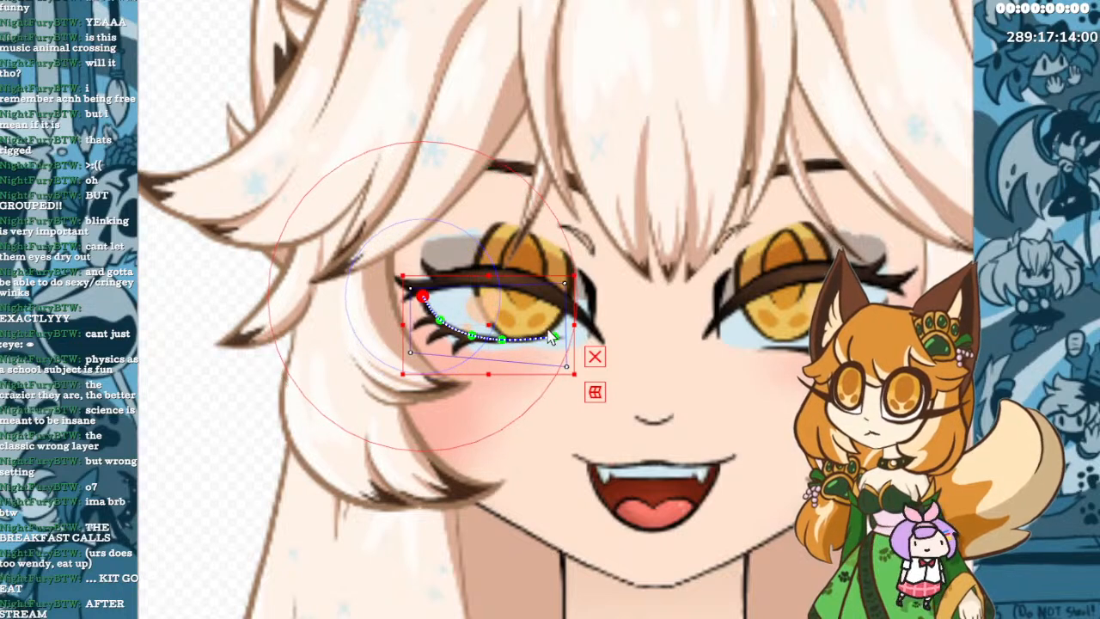
left_click_drag(553, 337, 556, 333)
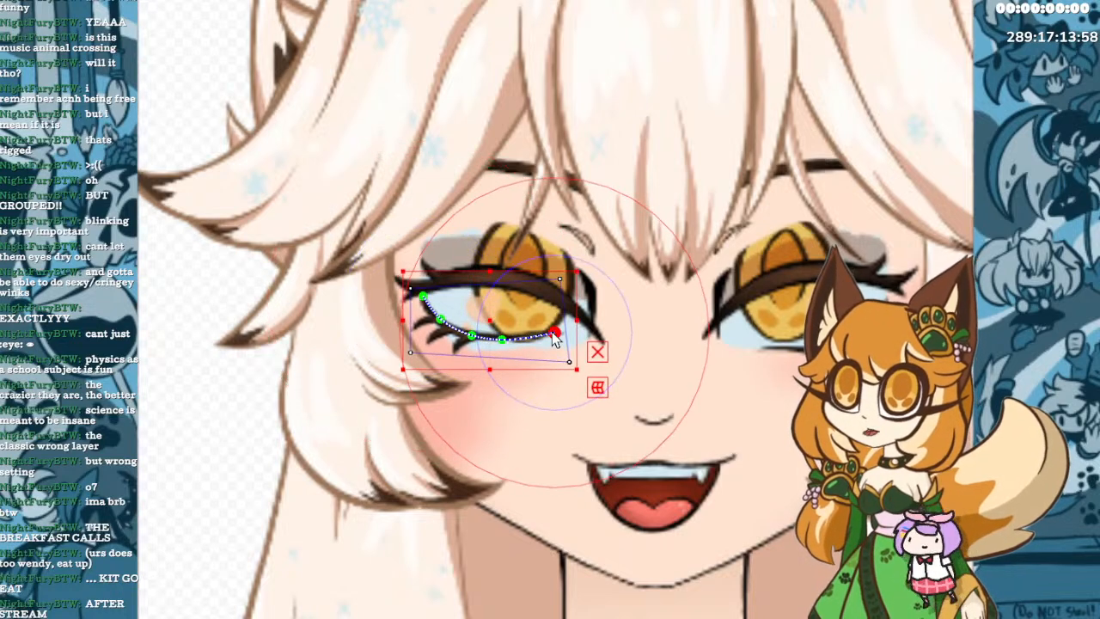
left_click_drag(473, 336, 438, 315)
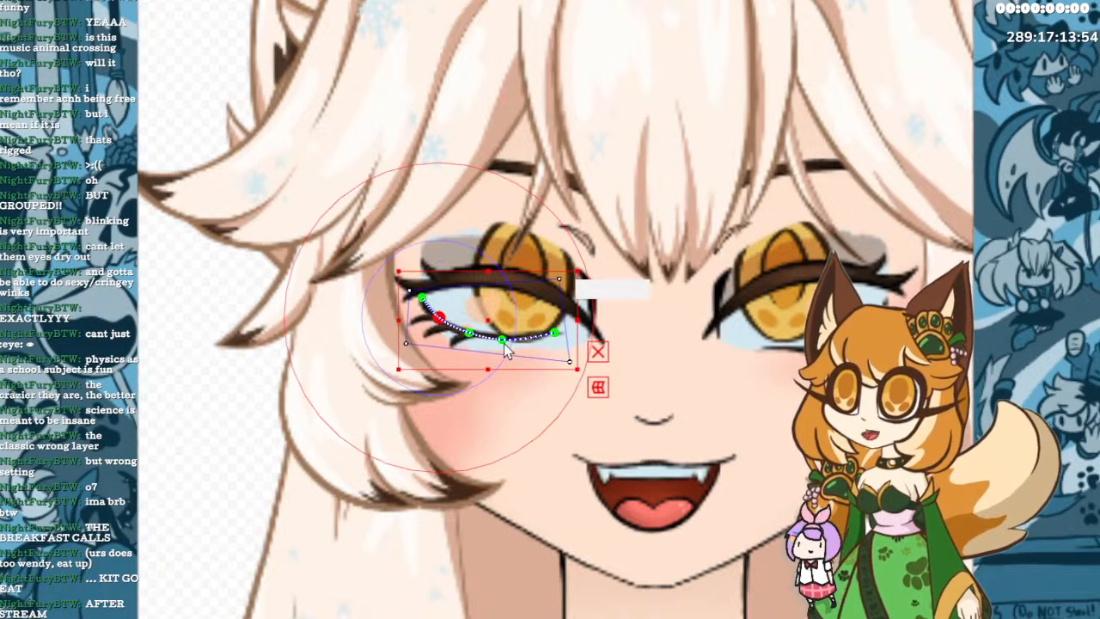
left_click_drag(502, 341, 508, 350)
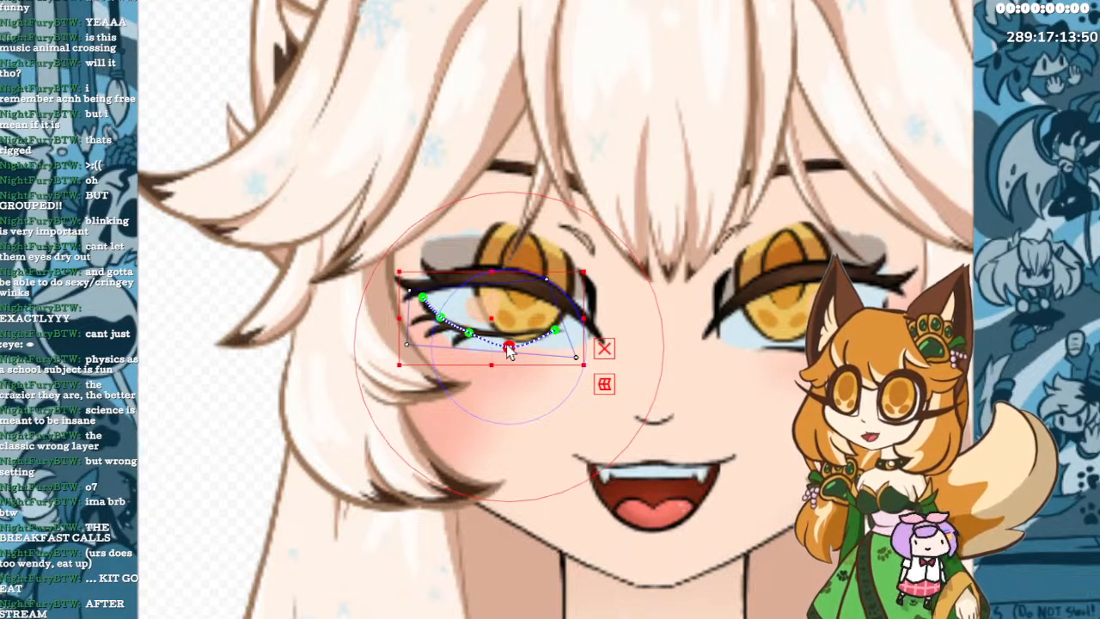
left_click_drag(502, 318, 492, 267)
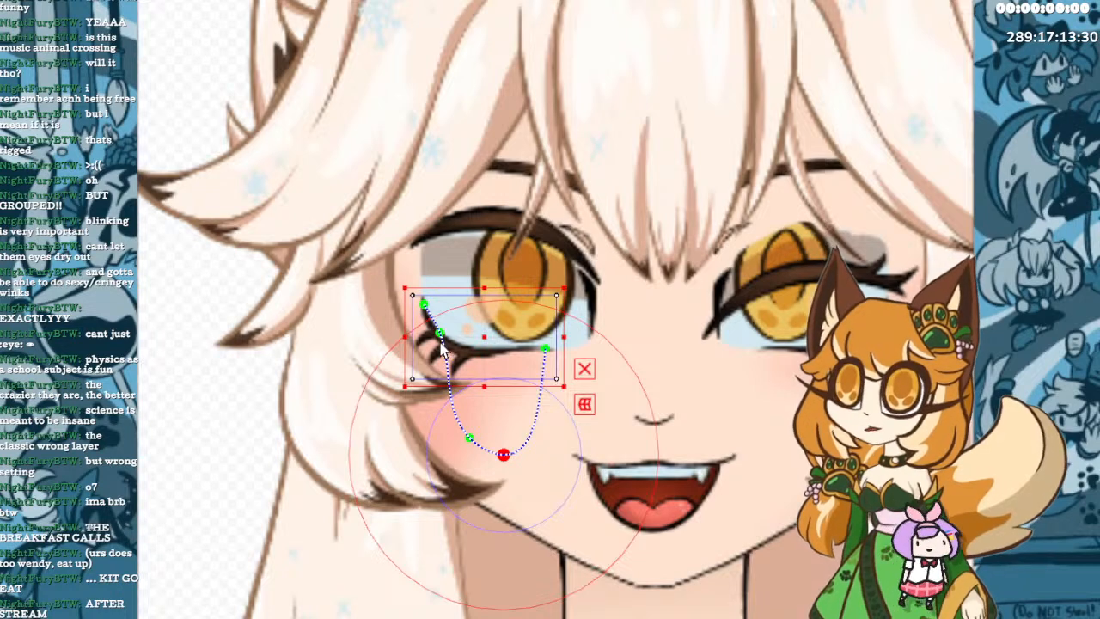
For the wide-open pose, pull the viewer-left lower-lash path's outer end outward, lower its inner end, and raise its lowest middle points slightly.
left_click_drag(440, 333, 421, 305)
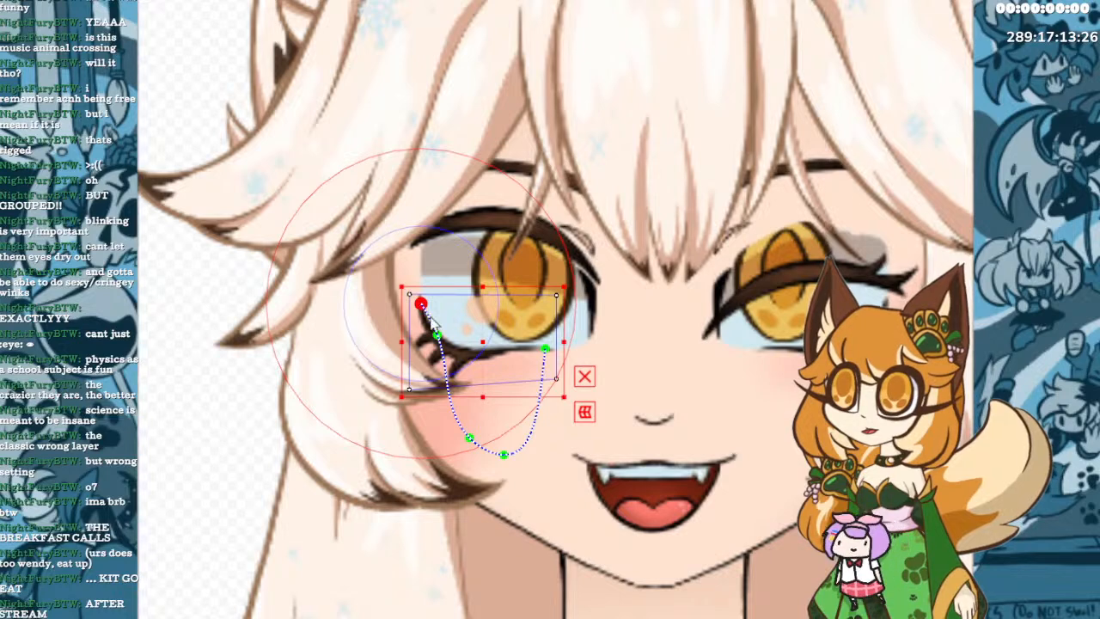
left_click_drag(469, 438, 464, 429)
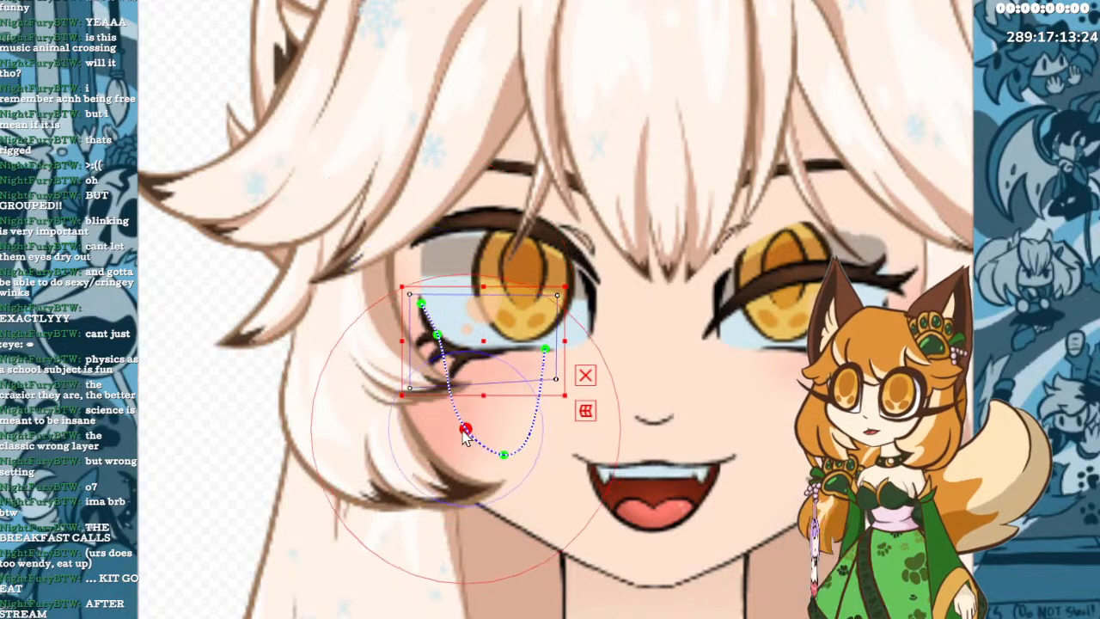
left_click_drag(546, 350, 554, 363)
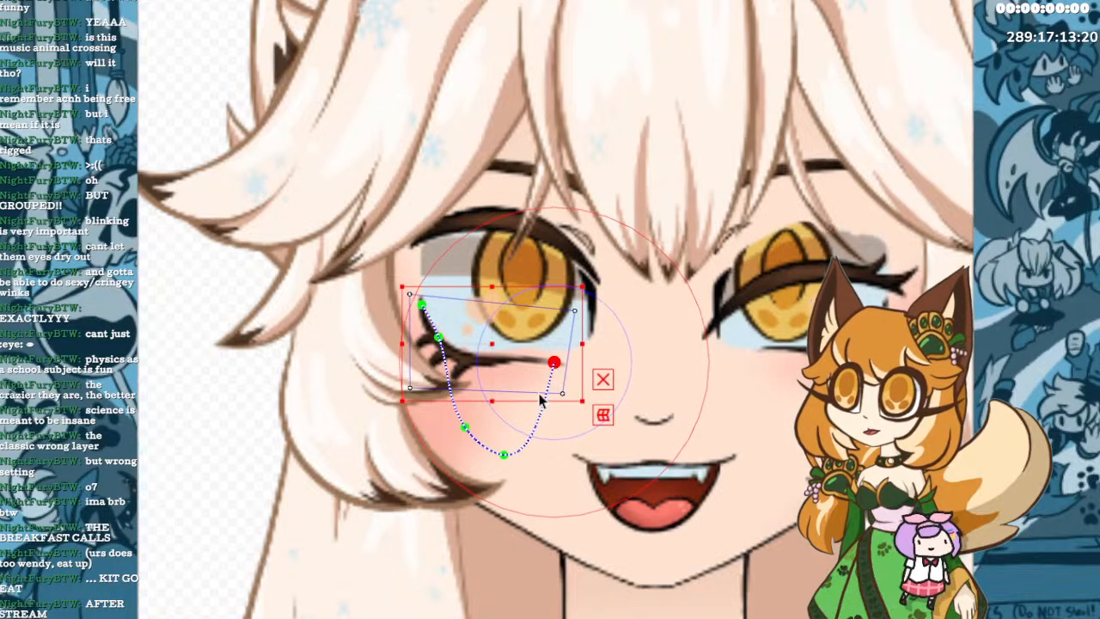
left_click_drag(504, 452, 508, 438)
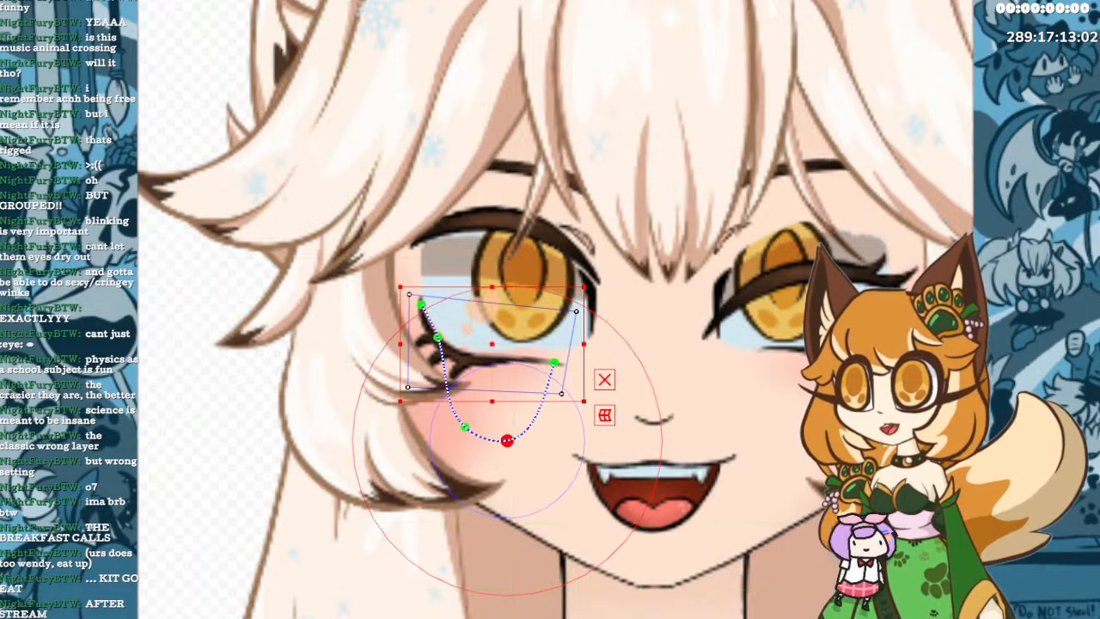
Create a deform path along the viewer-right lower lash, then pull its inner end inward and raise its outer part for the lowered-lid pose.
left_click(808, 339)
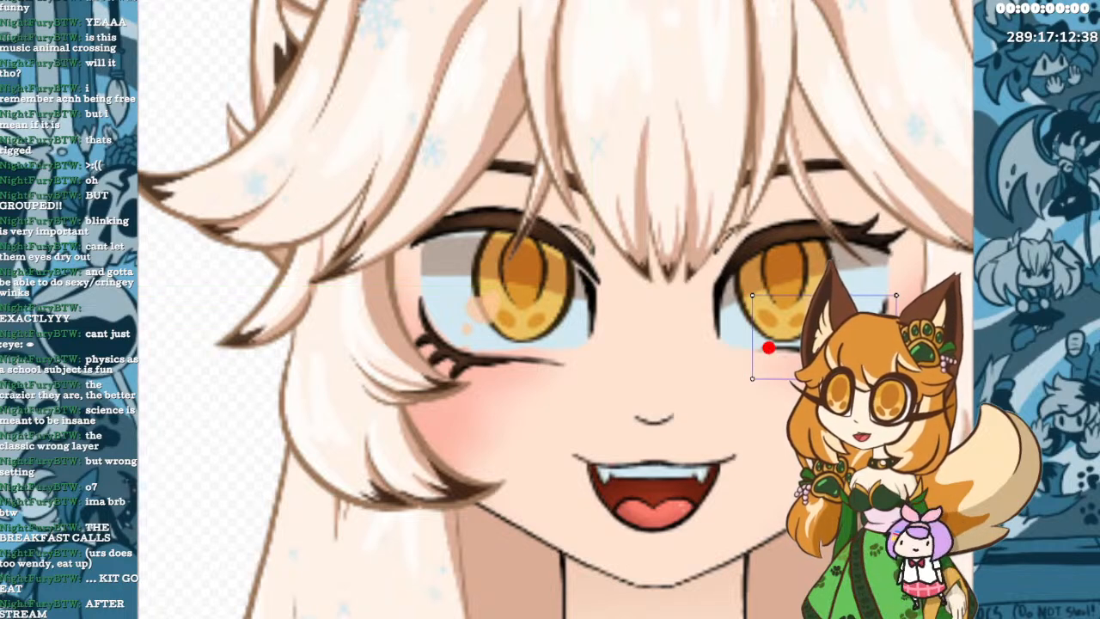
left_click(825, 350)
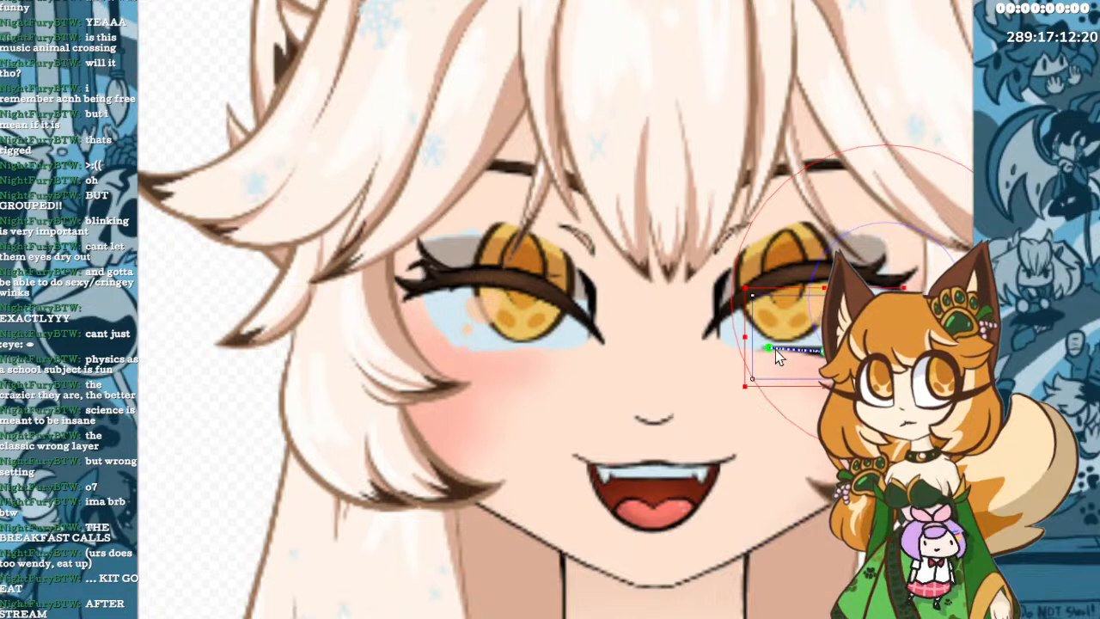
left_click(753, 343)
left_click_drag(753, 343, 749, 343)
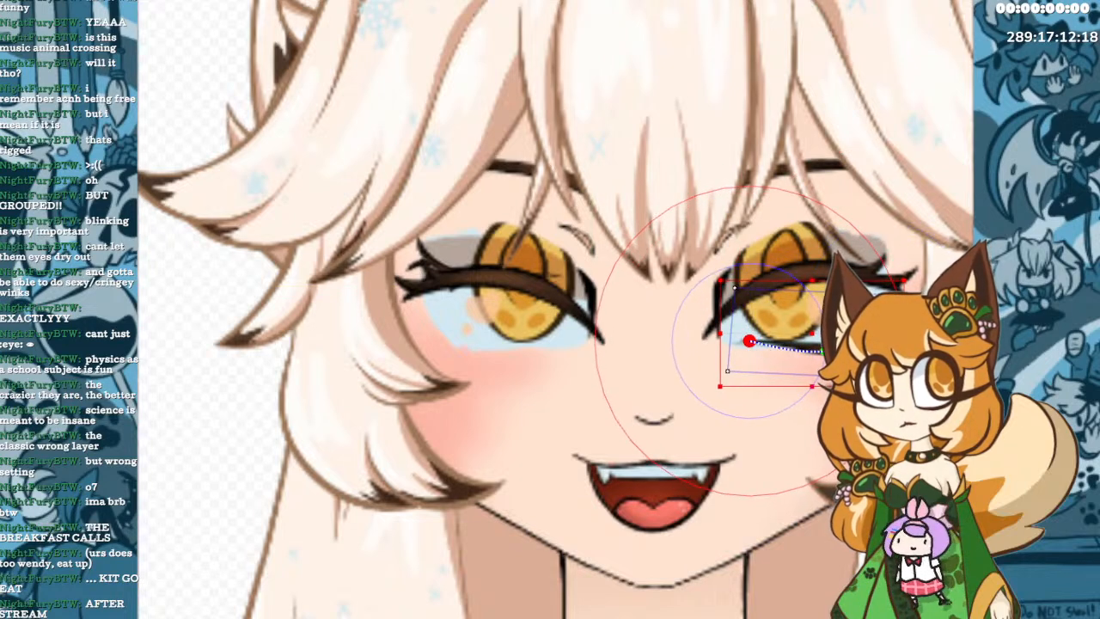
left_click_drag(823, 352, 878, 308)
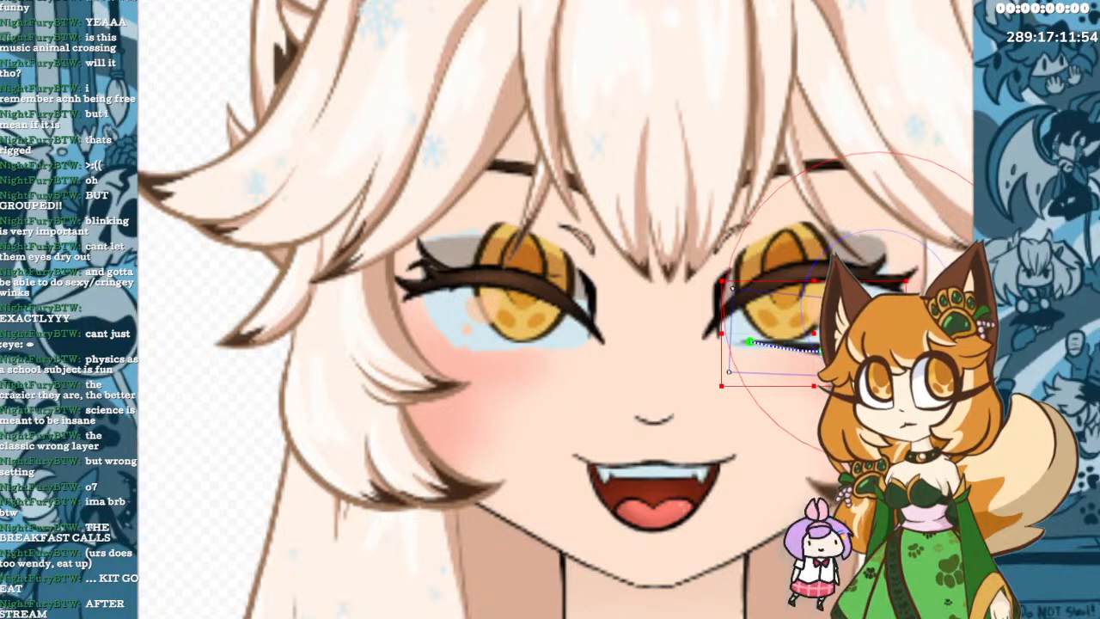
left_click_drag(823, 348, 852, 343)
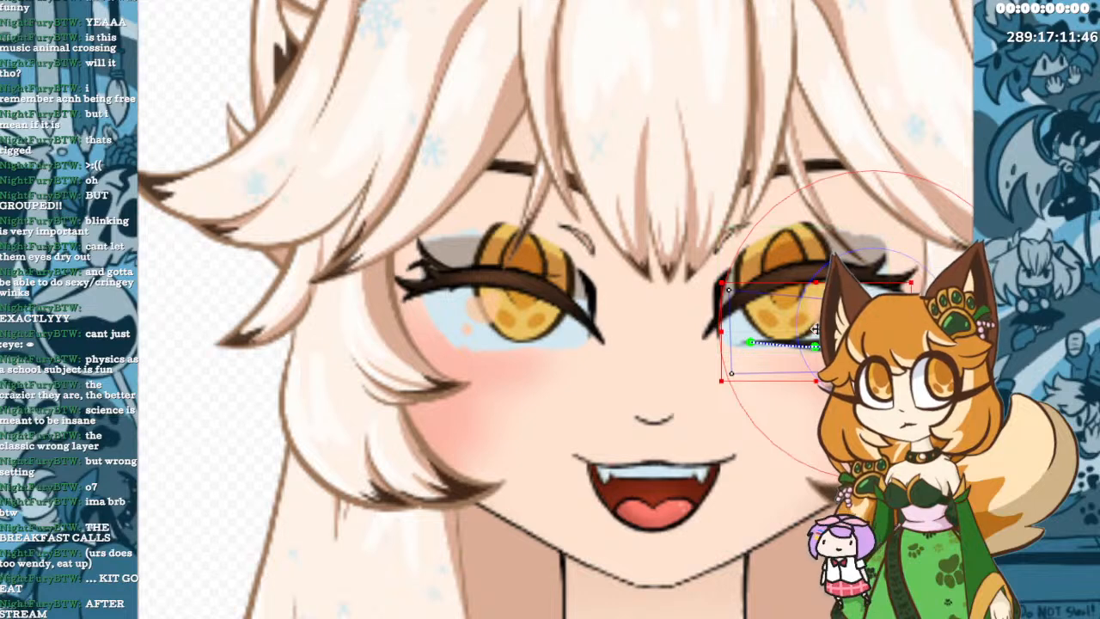
Smooth the viewer-right lower-lash path into a shallow curve, move the whole deformer up onto the upper lash, and pull its inner end inward.
left_click_drag(815, 329, 811, 257)
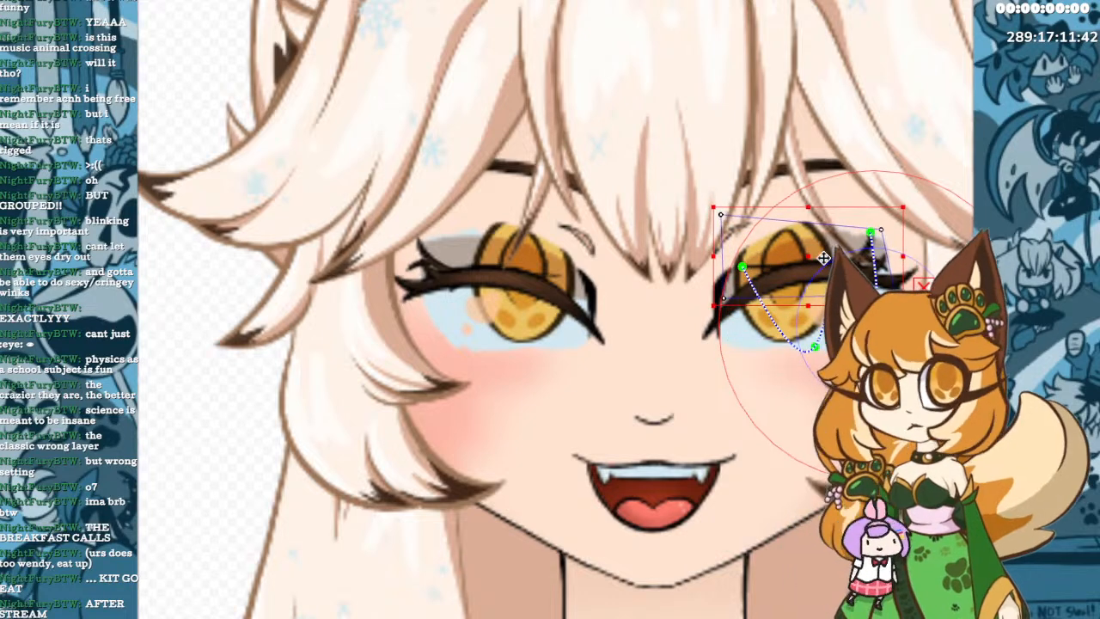
key("ctrl+z")
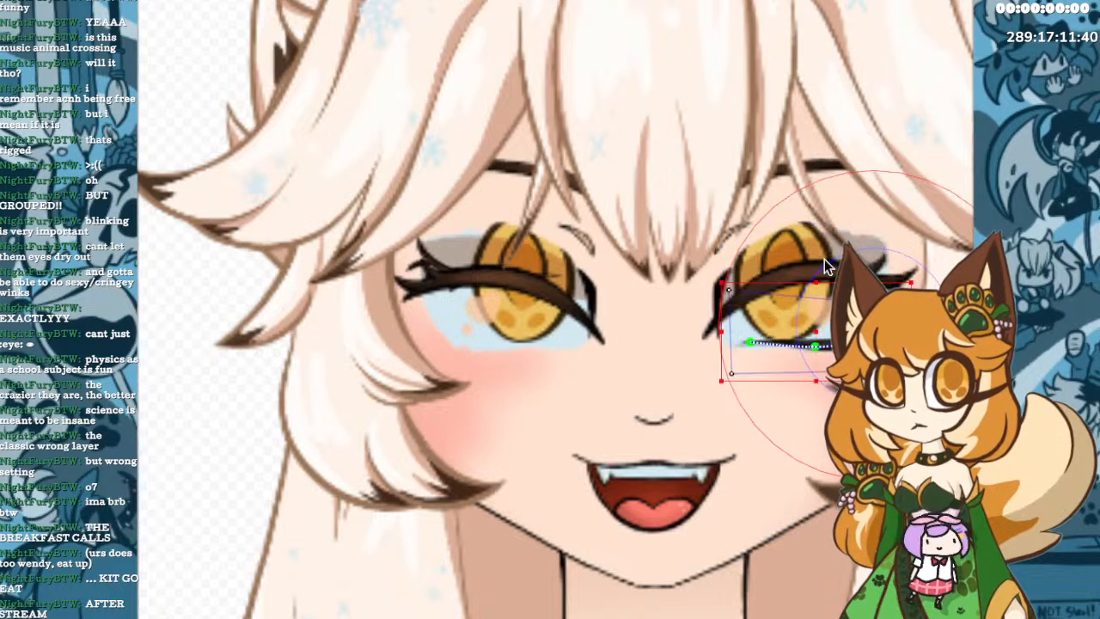
left_click(753, 345)
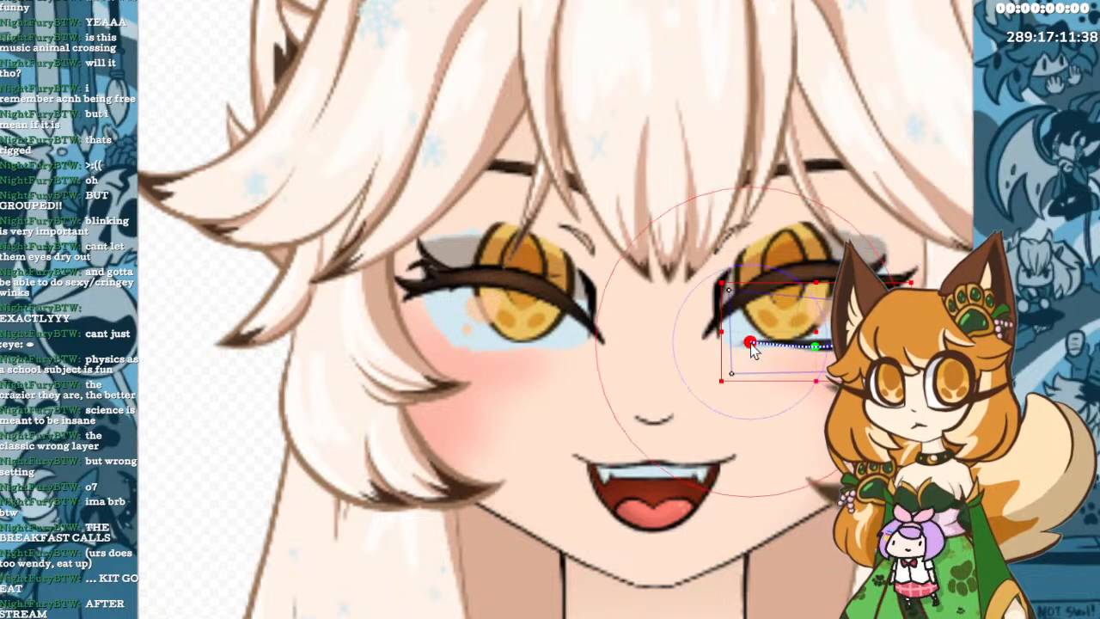
mouse_move(753, 345)
left_mouse_down()
mouse_move(738, 340)
mouse_move(749, 346)
left_mouse_up()
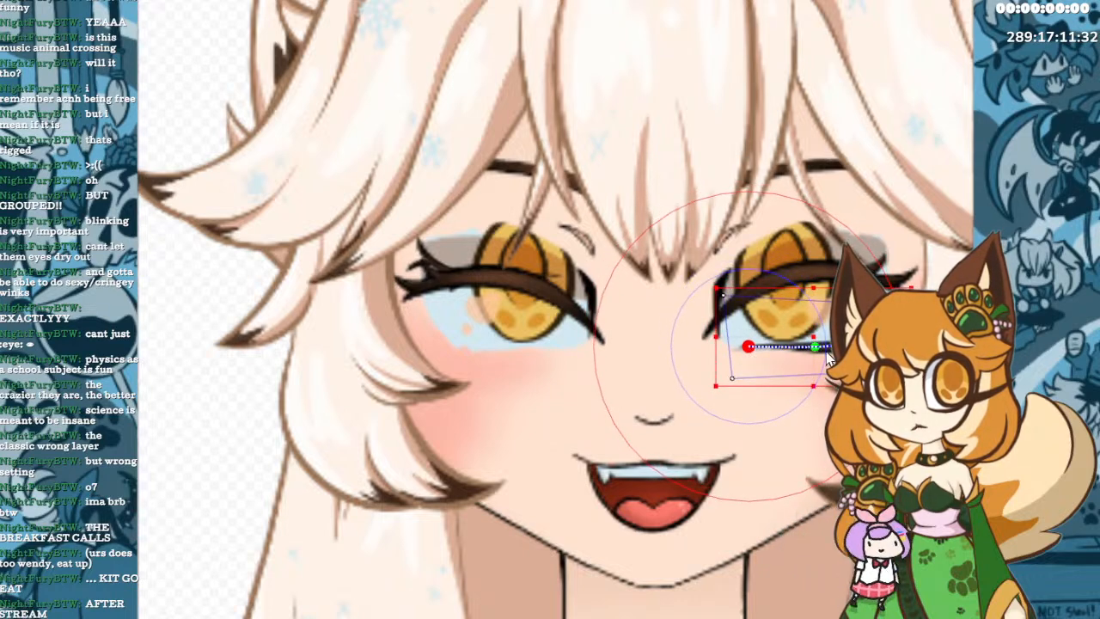
left_click_drag(826, 351, 877, 323)
left_click(856, 342)
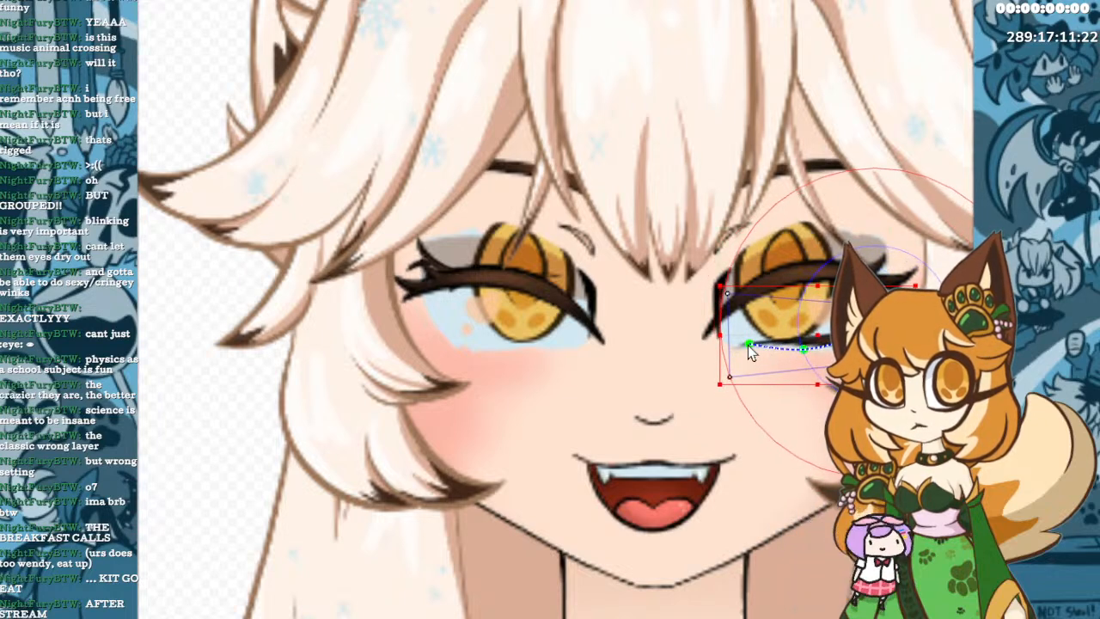
left_click_drag(749, 344, 745, 340)
left_click(801, 349)
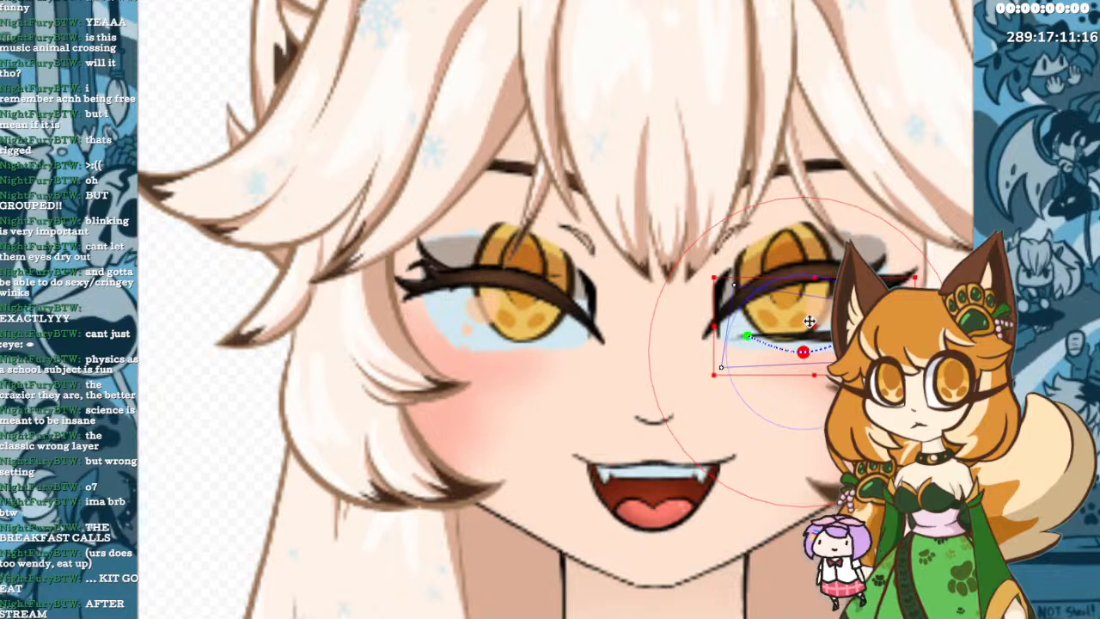
left_click_drag(809, 321, 808, 247)
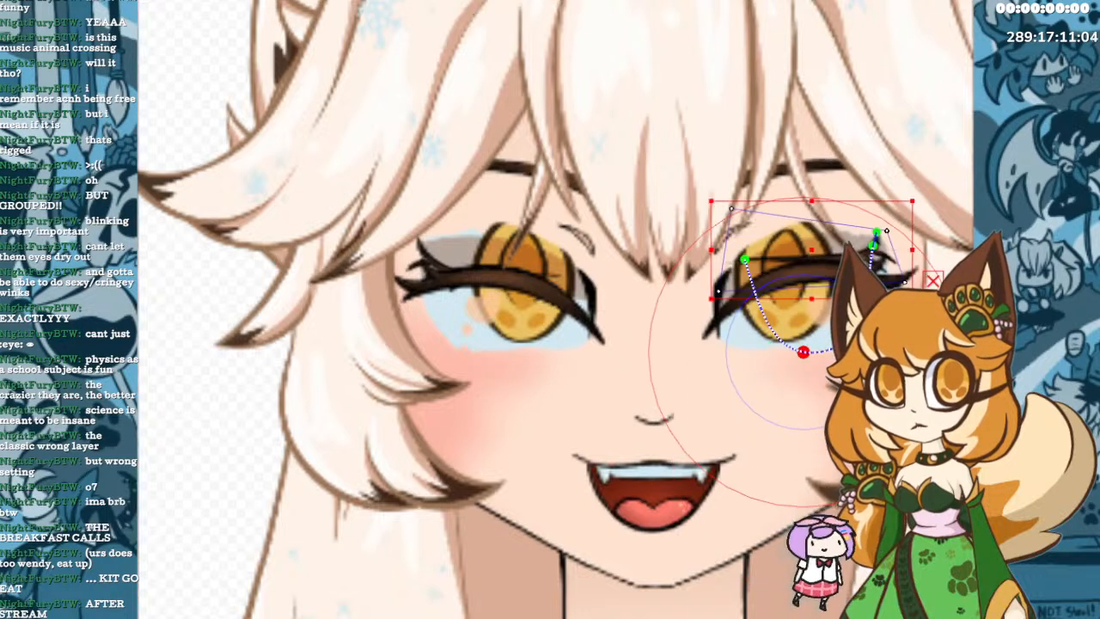
left_click_drag(744, 260, 731, 267)
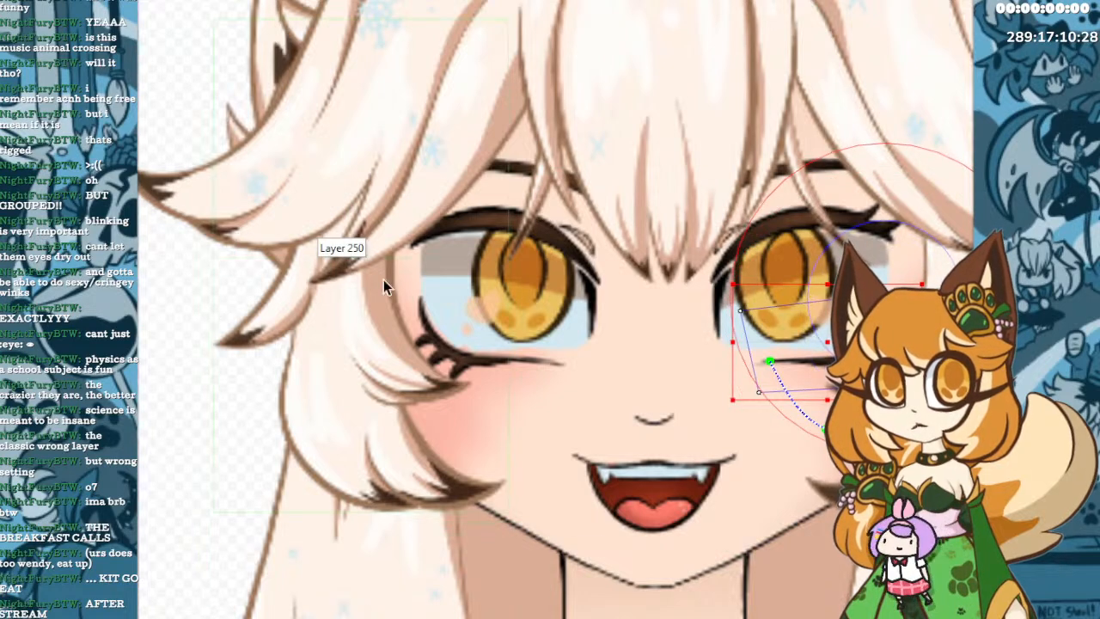
With the eye open, raise the viewer-left lower-lash path's two lowest points into a shallow curve and nudge both ends to fit.
left_click(242, 7)
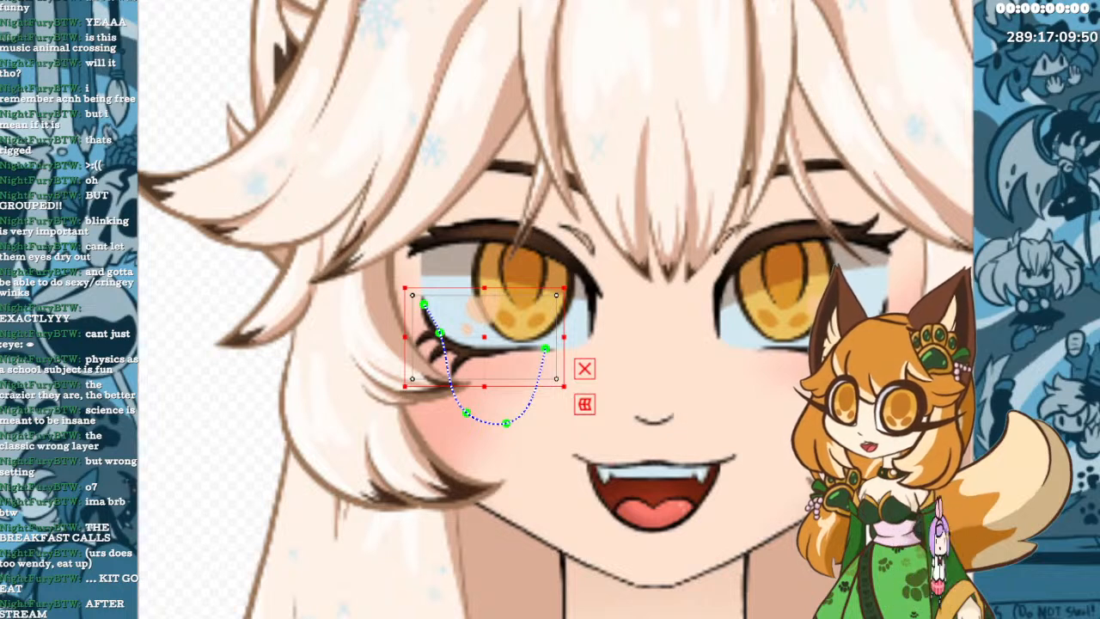
left_click(803, 348)
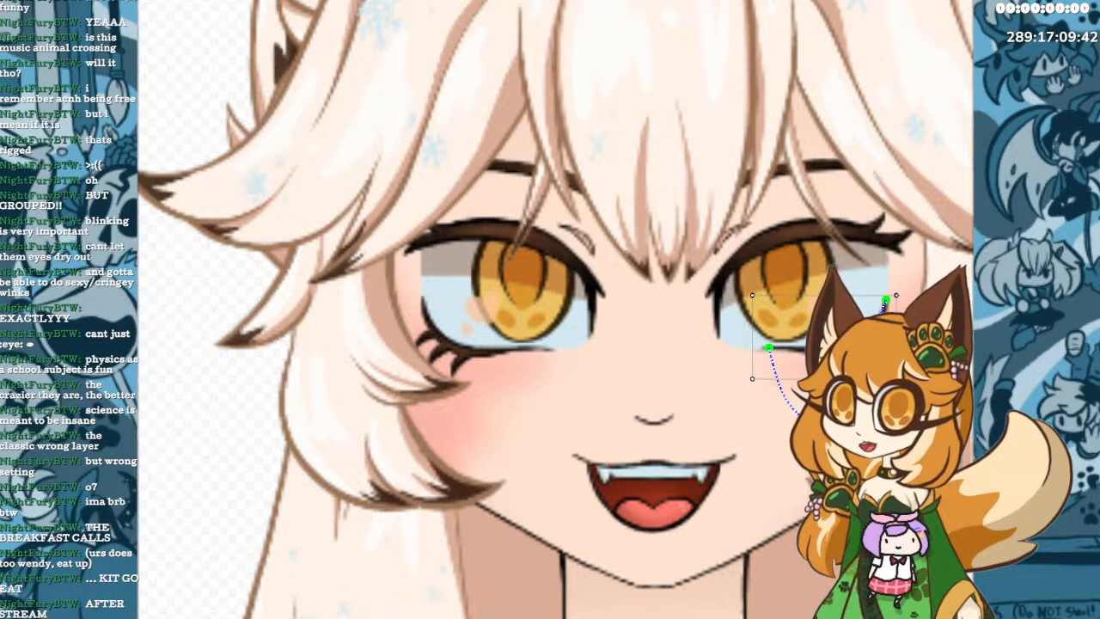
left_click(464, 353)
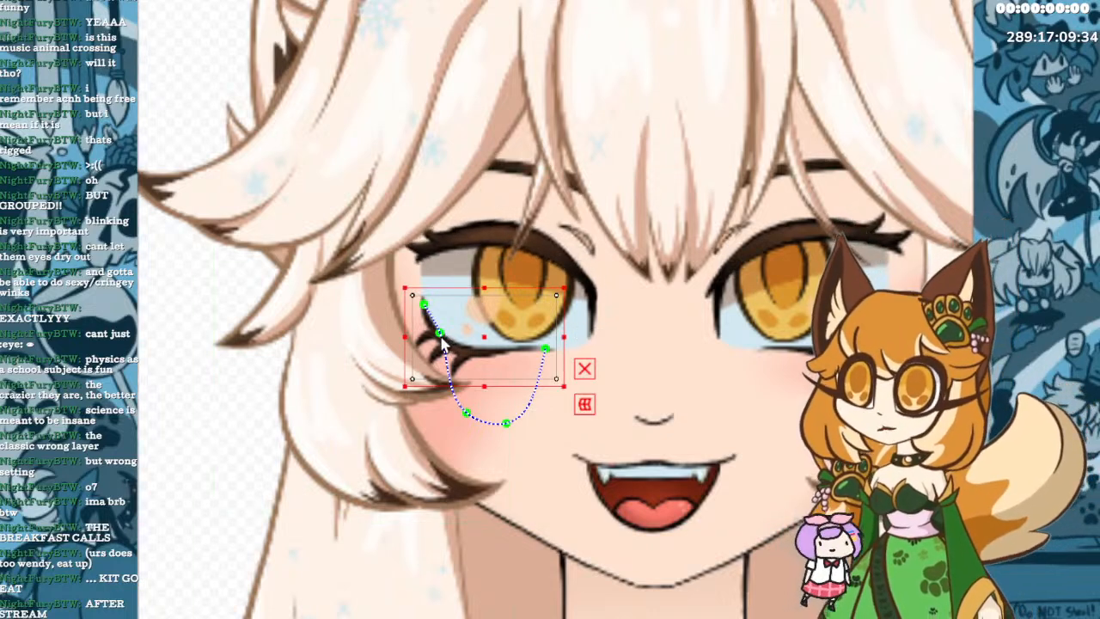
left_click_drag(440, 333, 441, 362)
left_click_drag(505, 429, 506, 394)
left_click(545, 351)
left_click_drag(546, 349, 552, 340)
left_click_drag(504, 380, 506, 379)
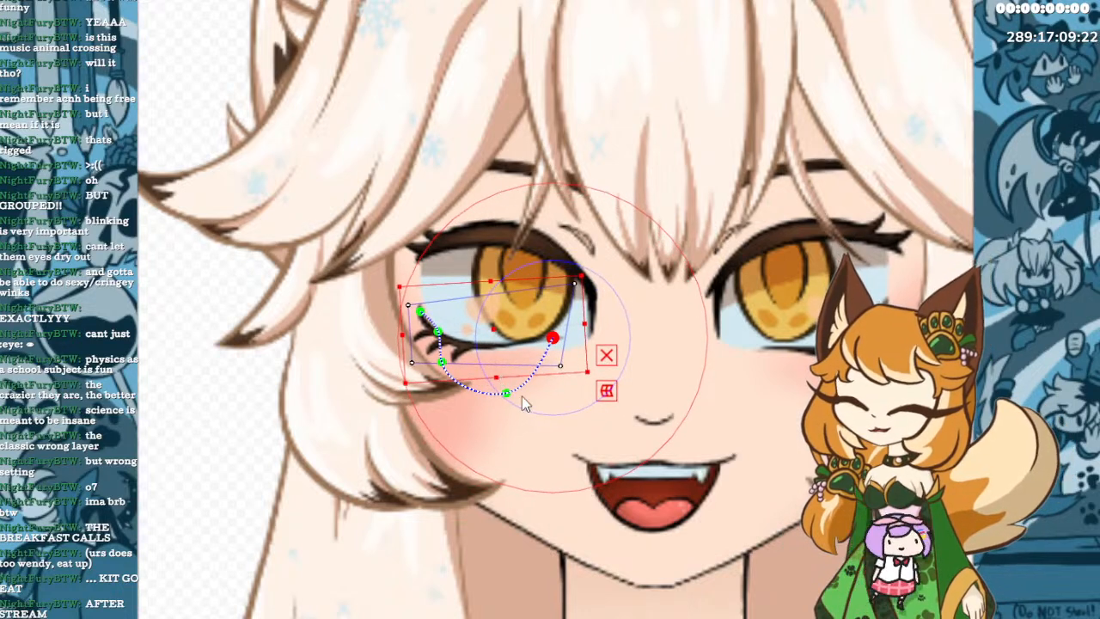
key("ctrl+z")
left_click_drag(506, 395, 506, 369)
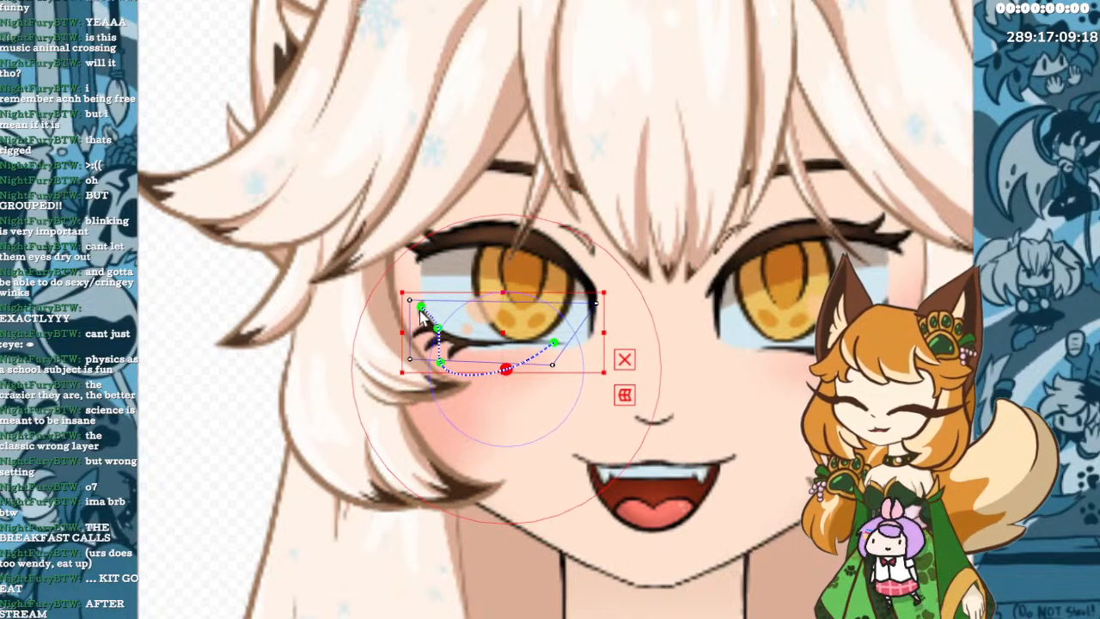
left_click(420, 304)
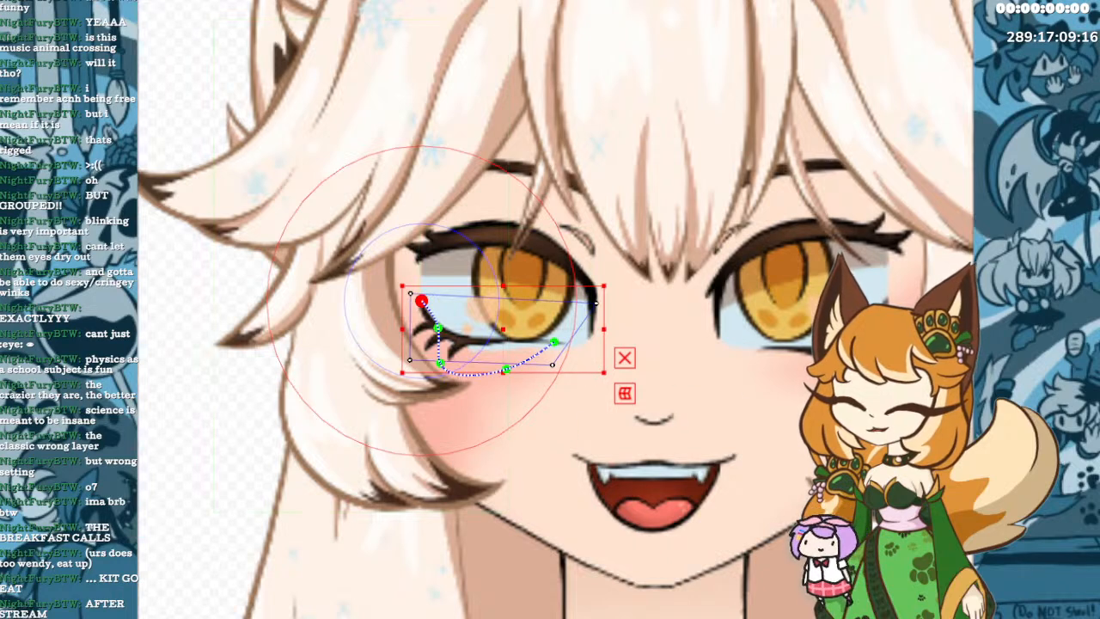
Adjust the viewer-right lower-lash path in the open pose, pulling its inner end and nearest lower point toward the nose and refining its outer end.
left_click(795, 348)
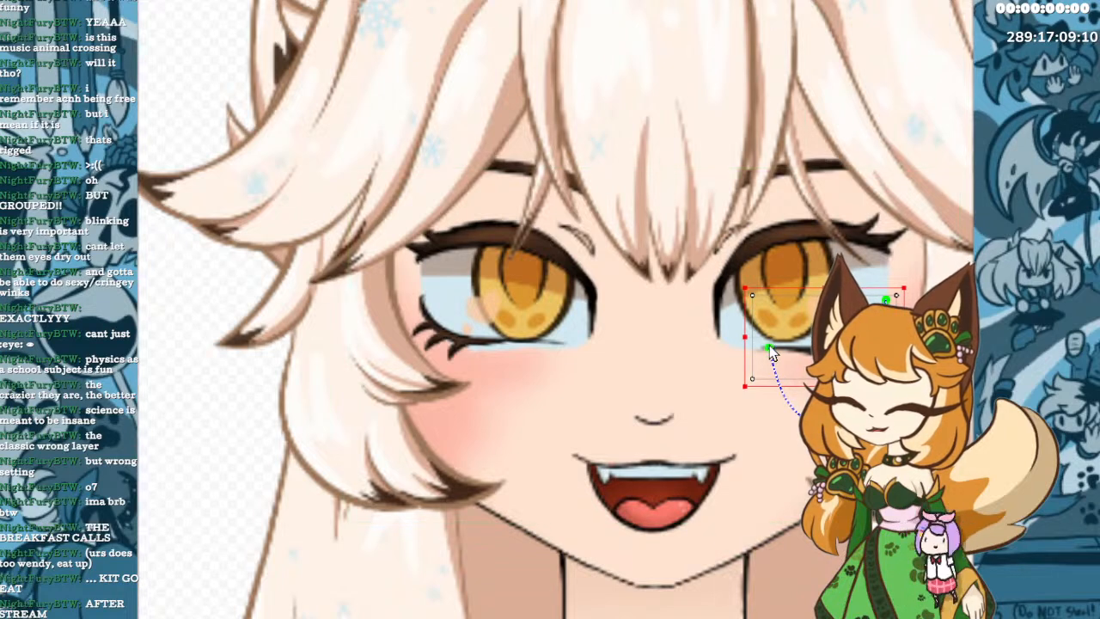
left_click_drag(769, 348, 757, 349)
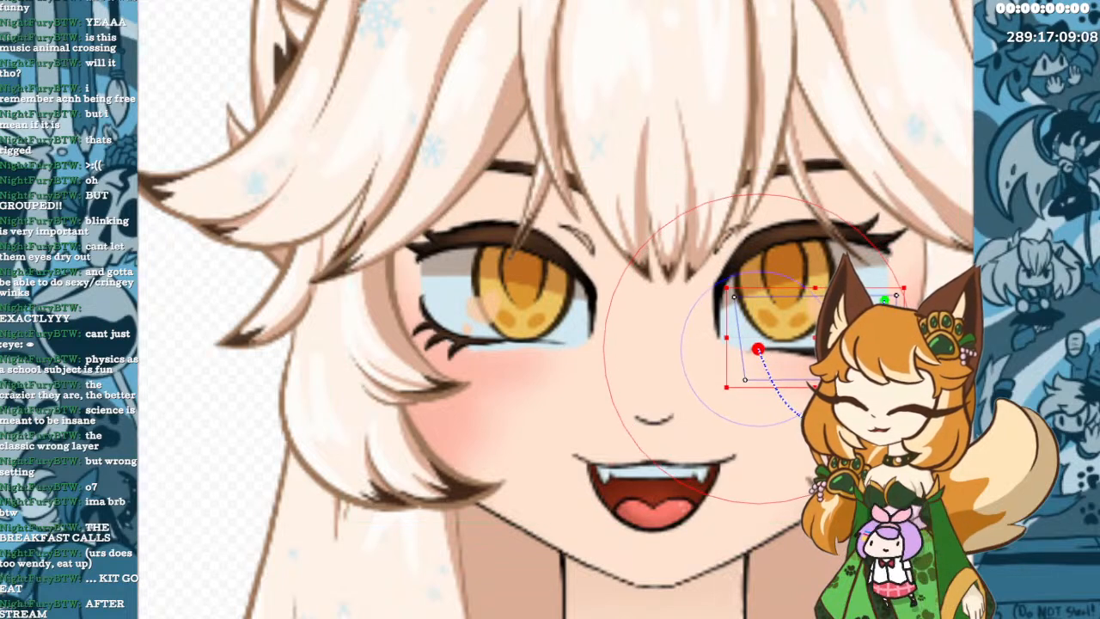
left_click_drag(806, 418, 805, 397)
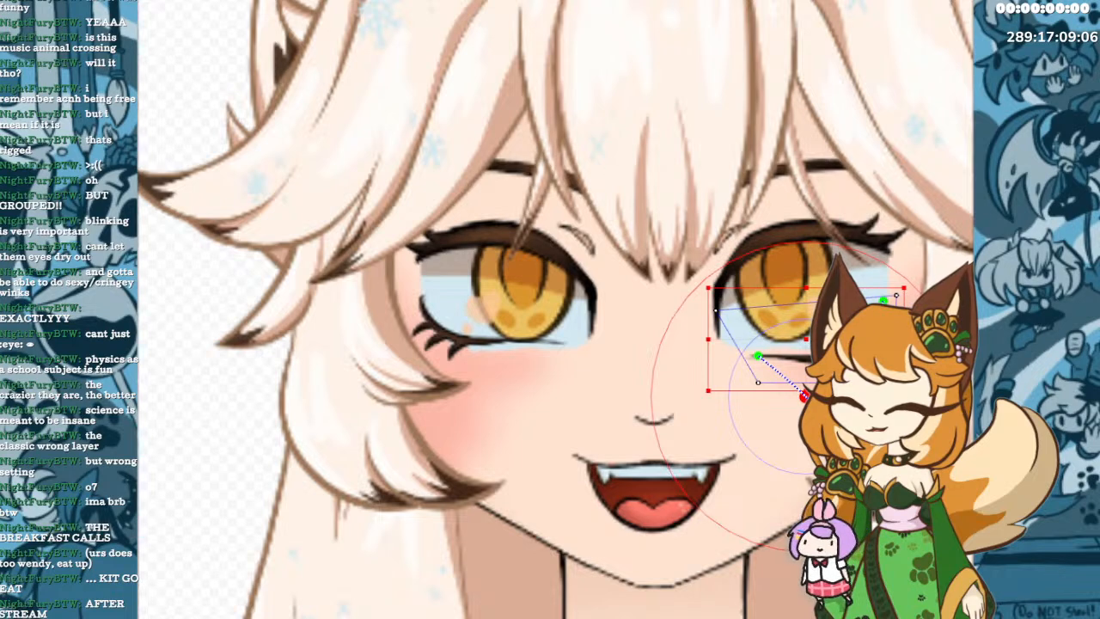
left_click_drag(884, 300, 886, 293)
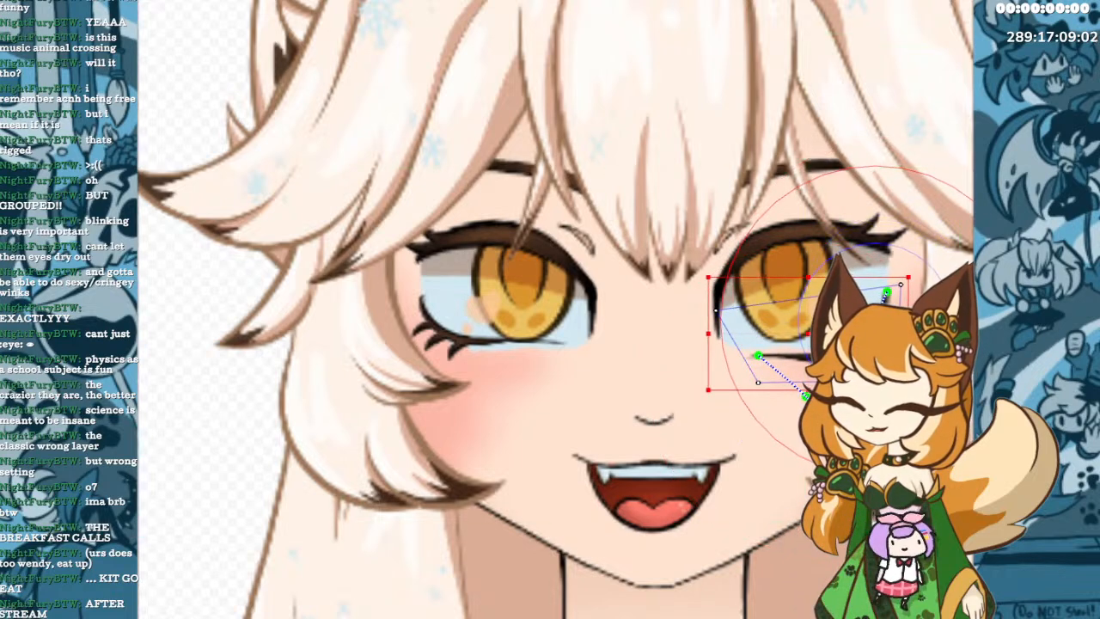
left_click_drag(849, 411, 850, 404)
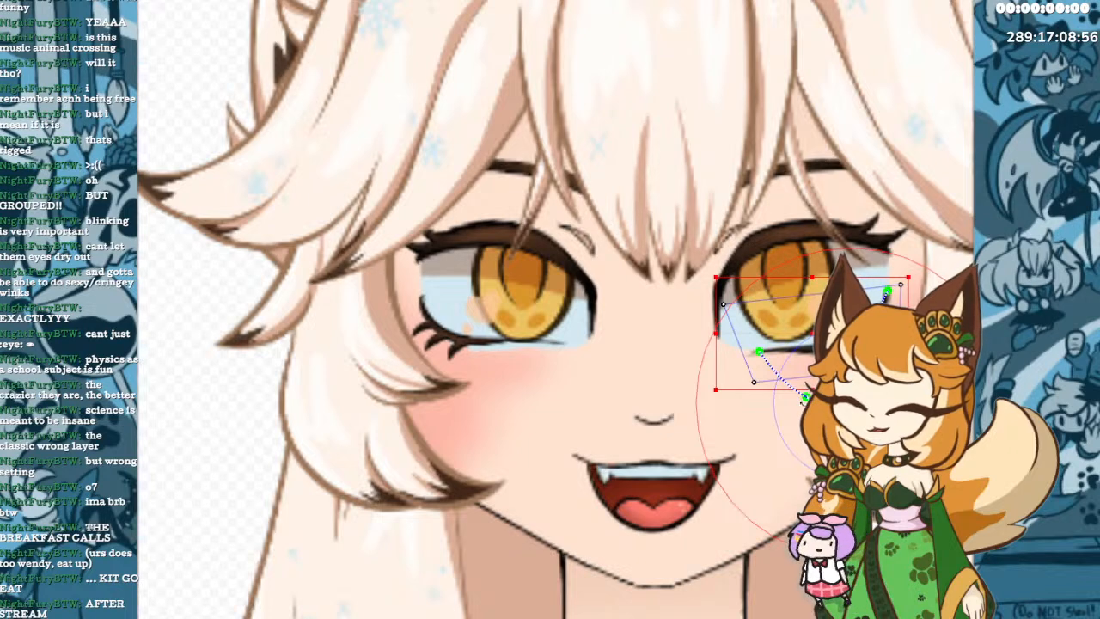
left_click_drag(807, 397, 774, 408)
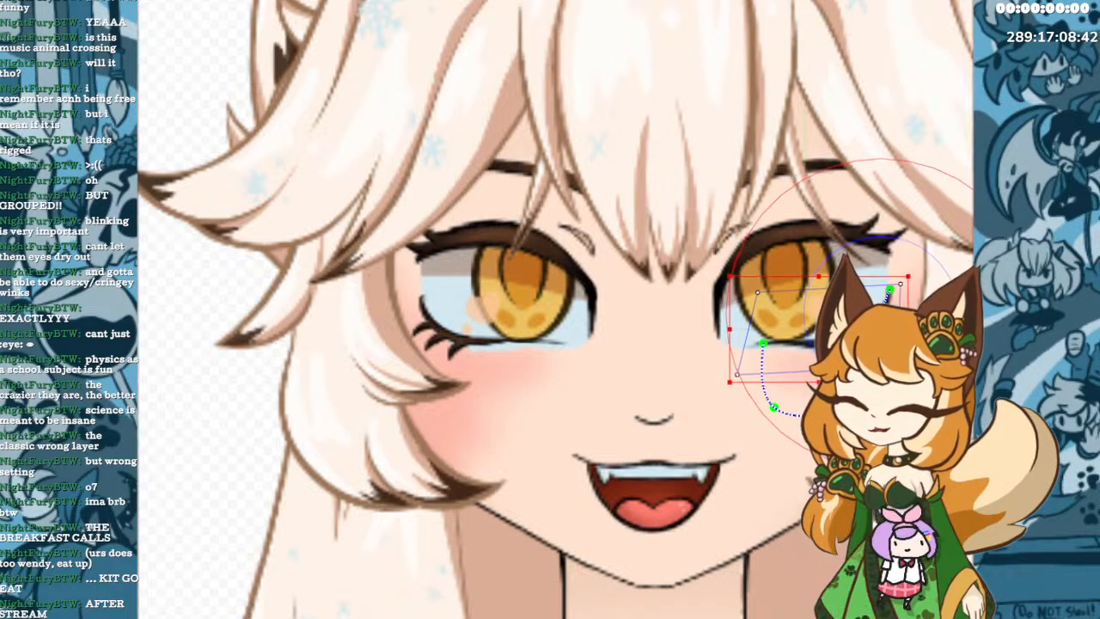
left_click_drag(890, 290, 881, 300)
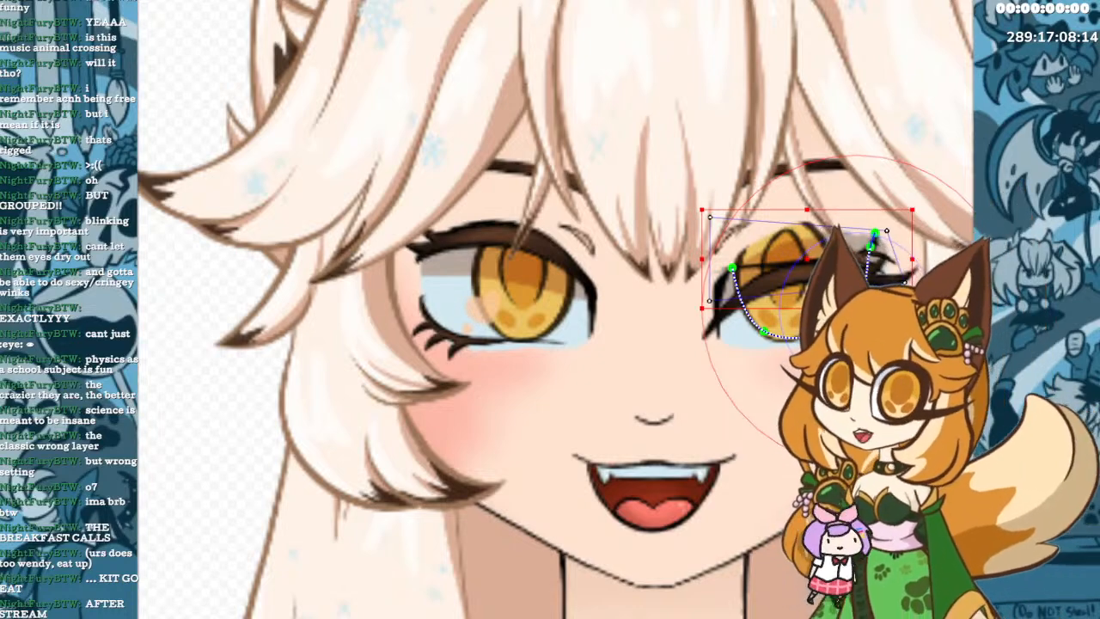
Move the viewer-left upper eyelid skin down to the lash for the lowered-lid pose and slightly up for the wide-open pose.
left_click(512, 251)
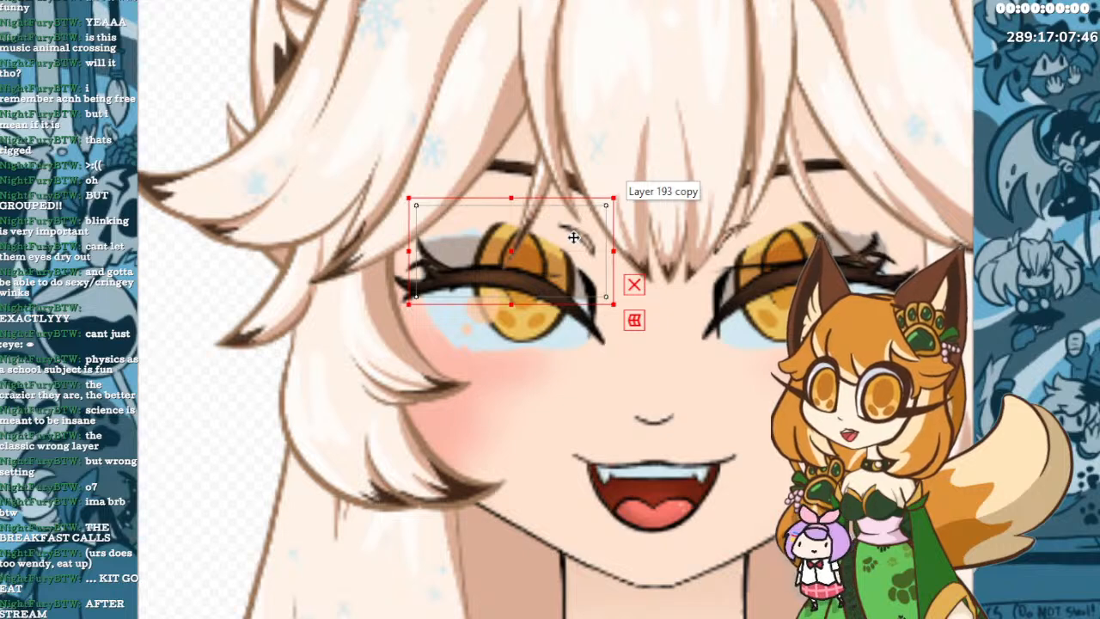
left_click_drag(573, 237, 574, 278)
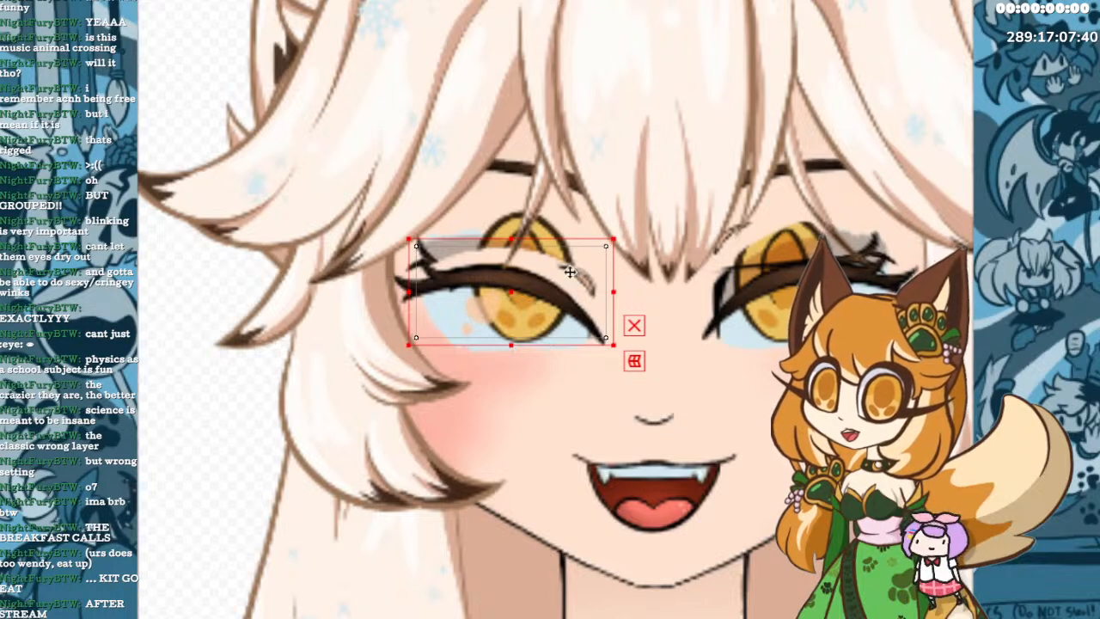
mouse_move(509, 241)
left_mouse_down()
mouse_move(509, 229)
mouse_move(510, 241)
left_mouse_up()
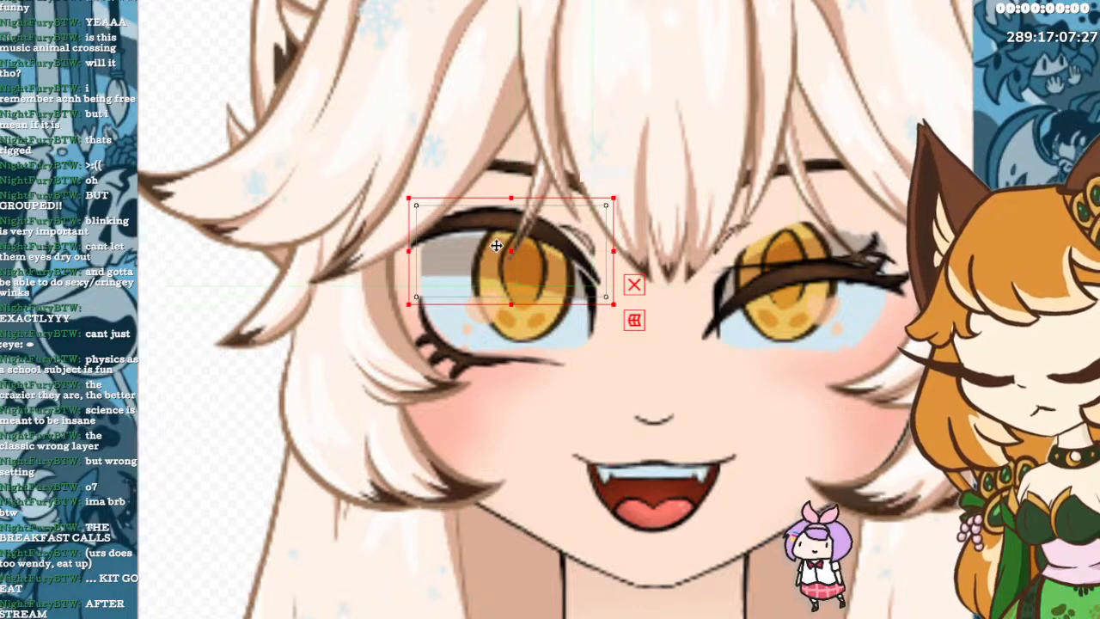
left_click_drag(510, 249, 509, 232)
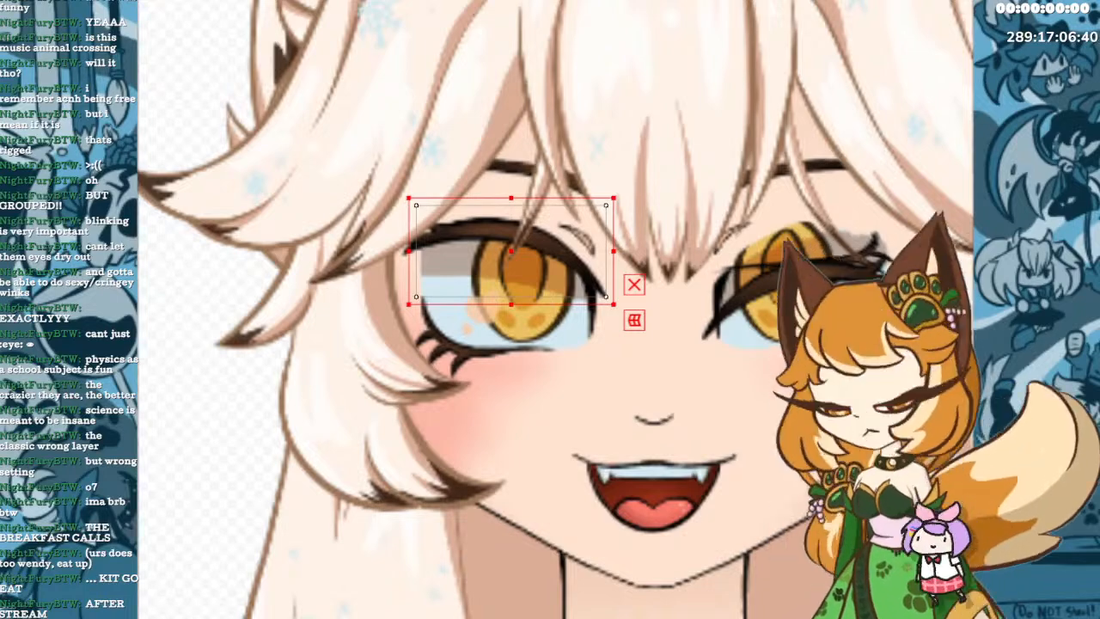
Move the viewer-right upper eyelid skin down to the lash for the lowered-lid pose and slightly up for the wide-open pose.
left_click(797, 249)
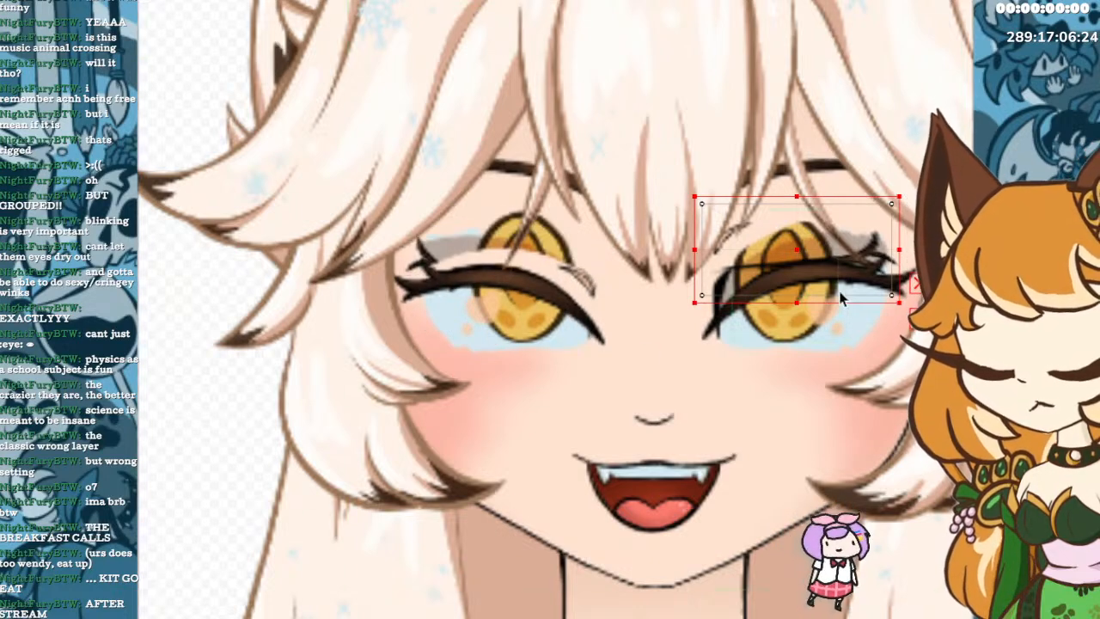
left_click_drag(780, 216, 775, 257)
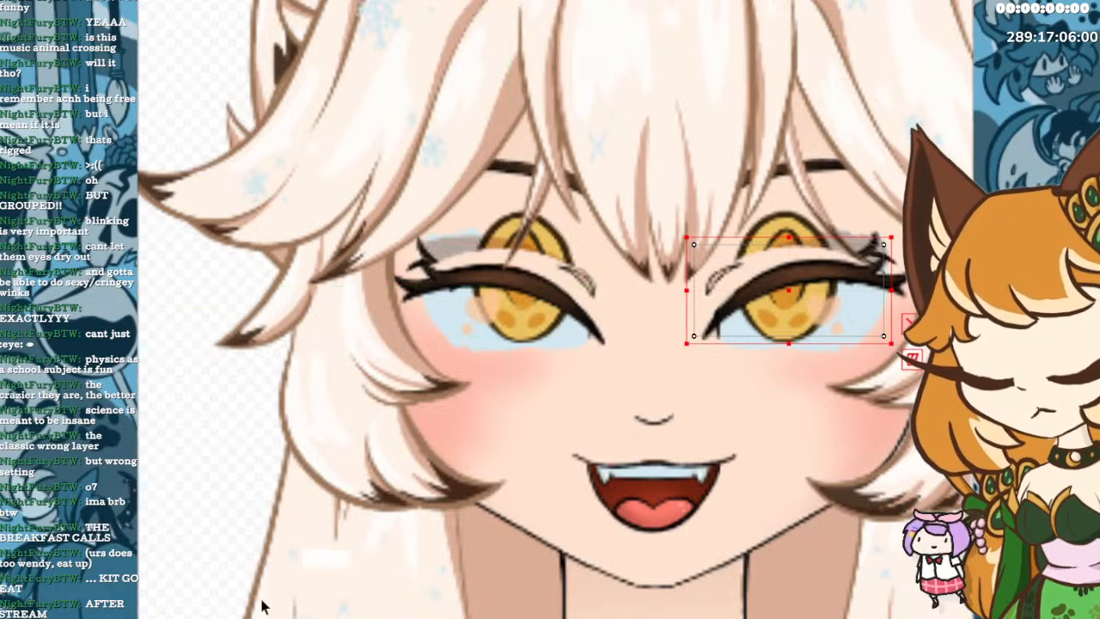
left_click_drag(762, 268, 764, 269)
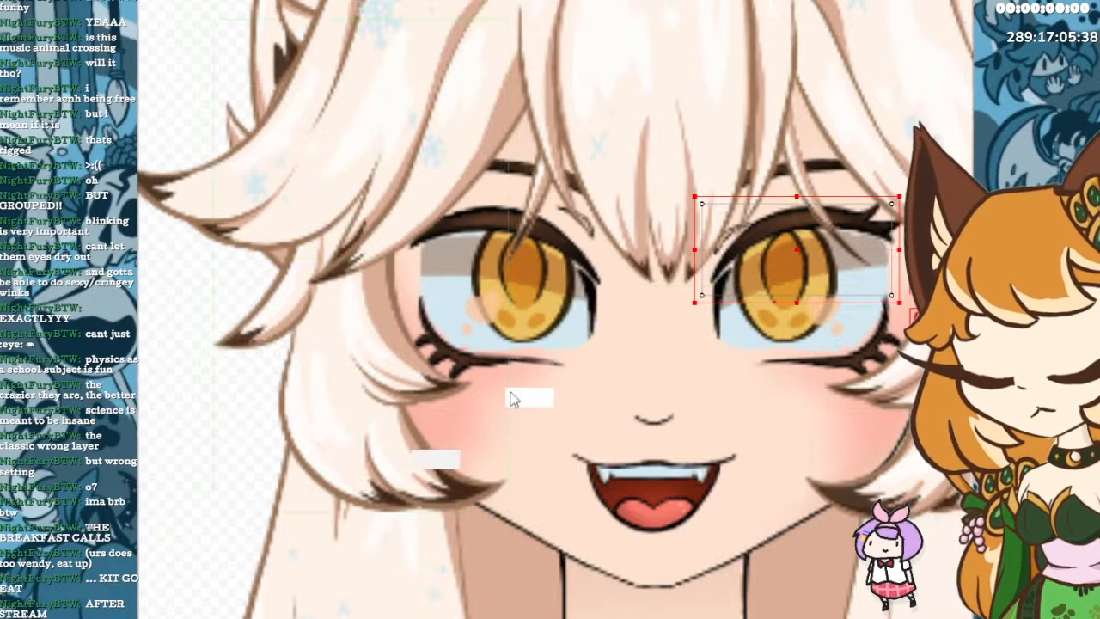
left_click_drag(799, 249, 797, 234)
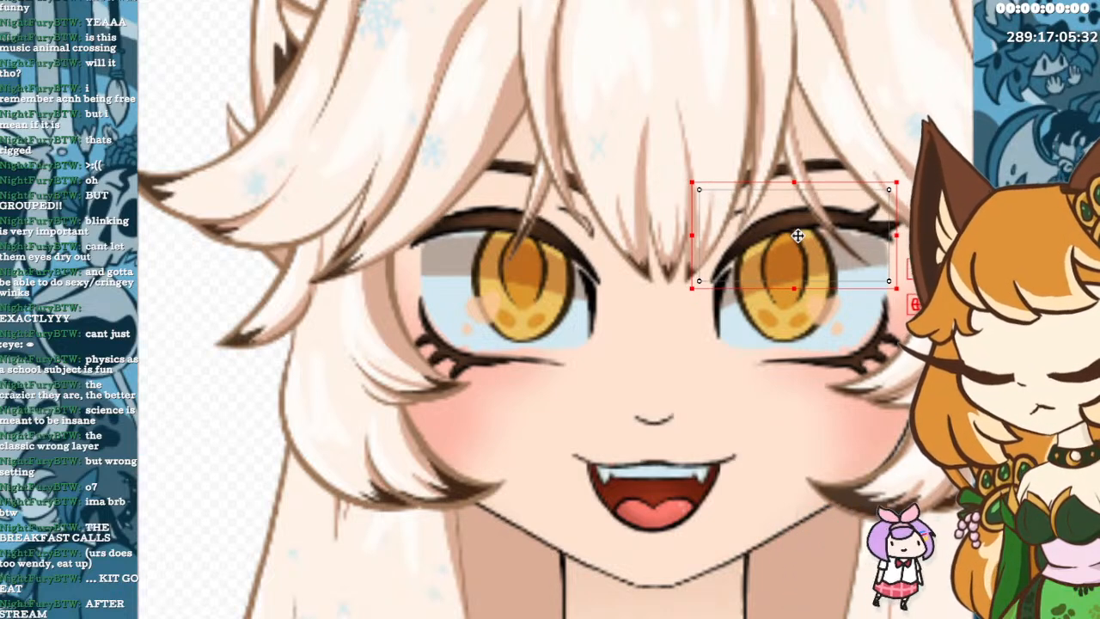
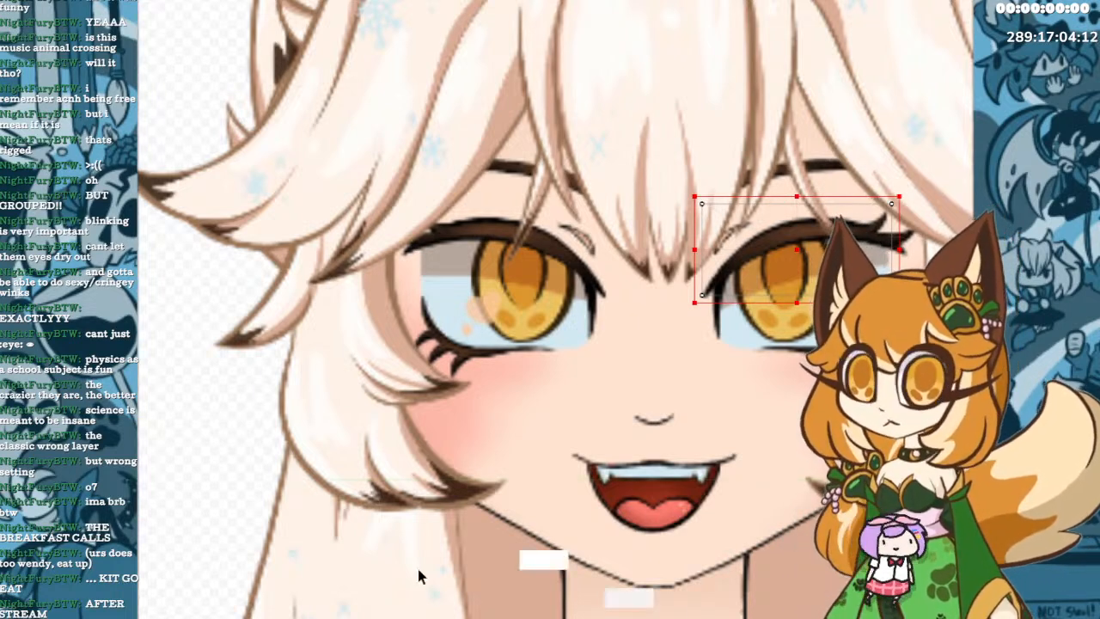
Clip the eye shadow and iris of both eyes to their respective eye whites.
left_click(587, 303)
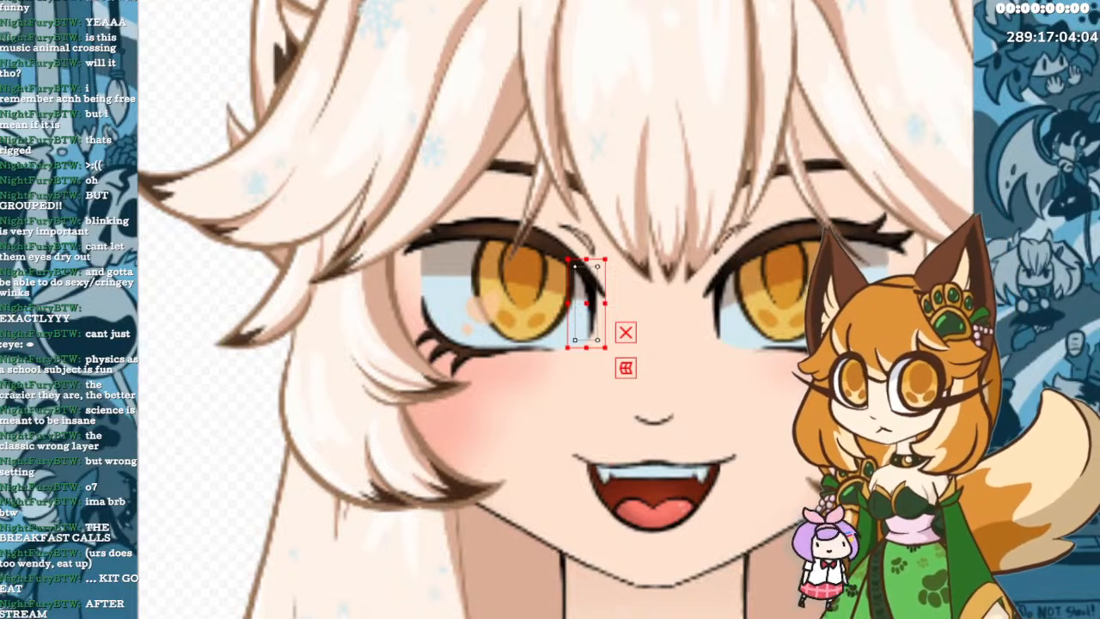
left_click(504, 268)
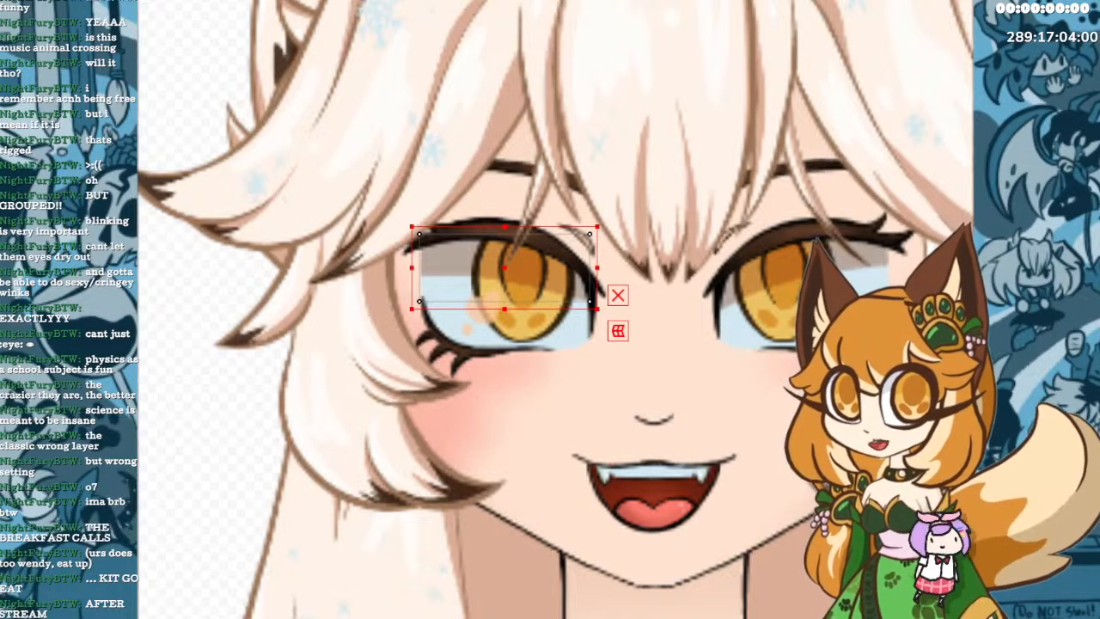
left_click(505, 290)
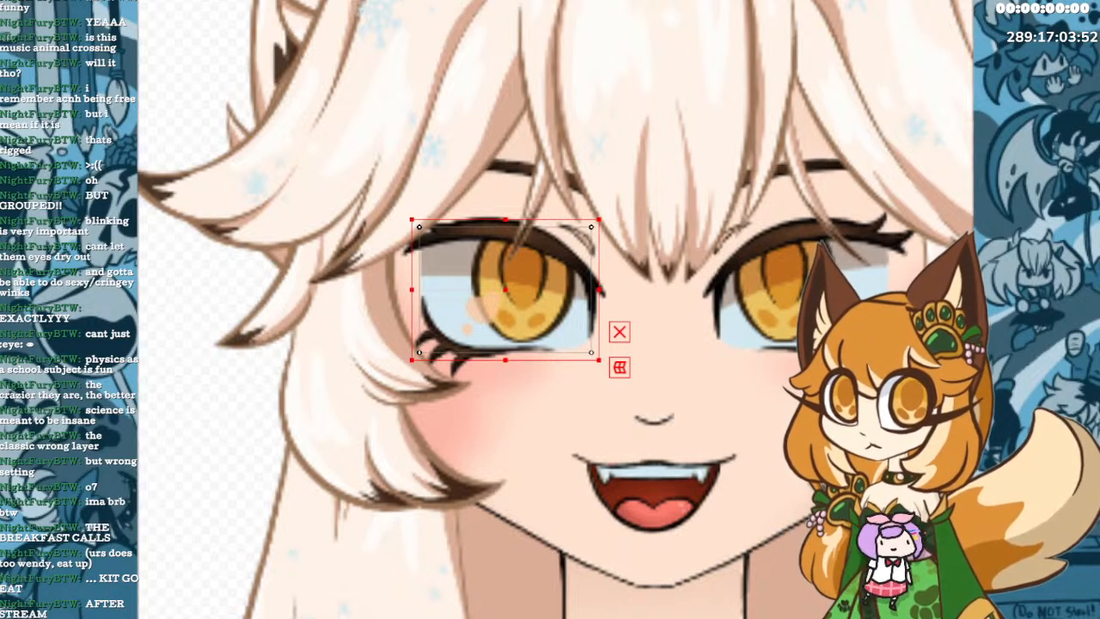
left_click(504, 267)
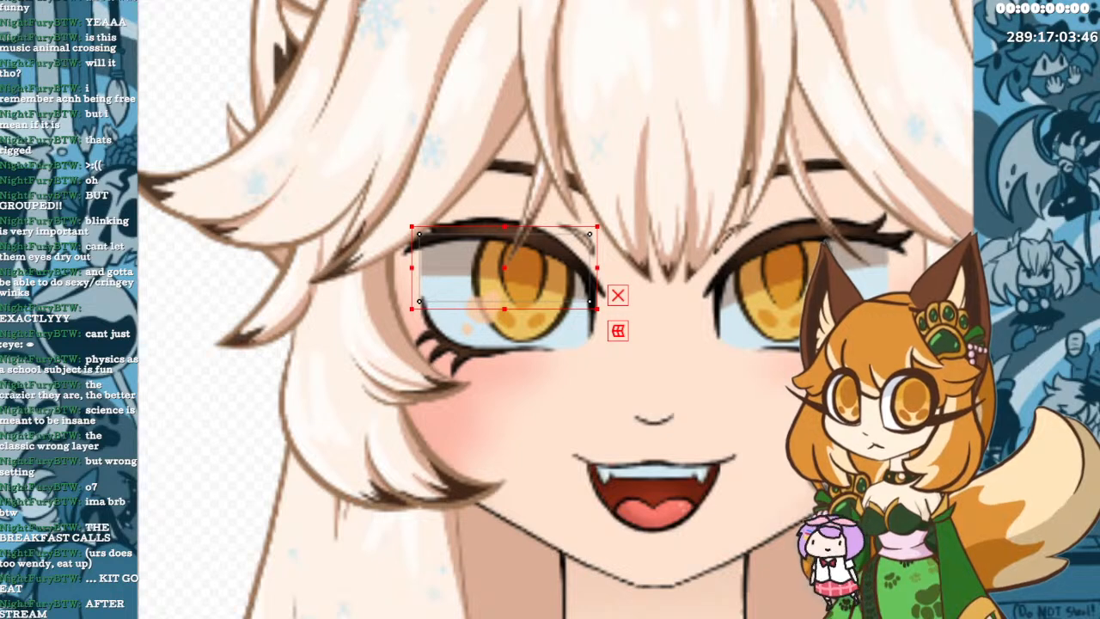
left_click(505, 290)
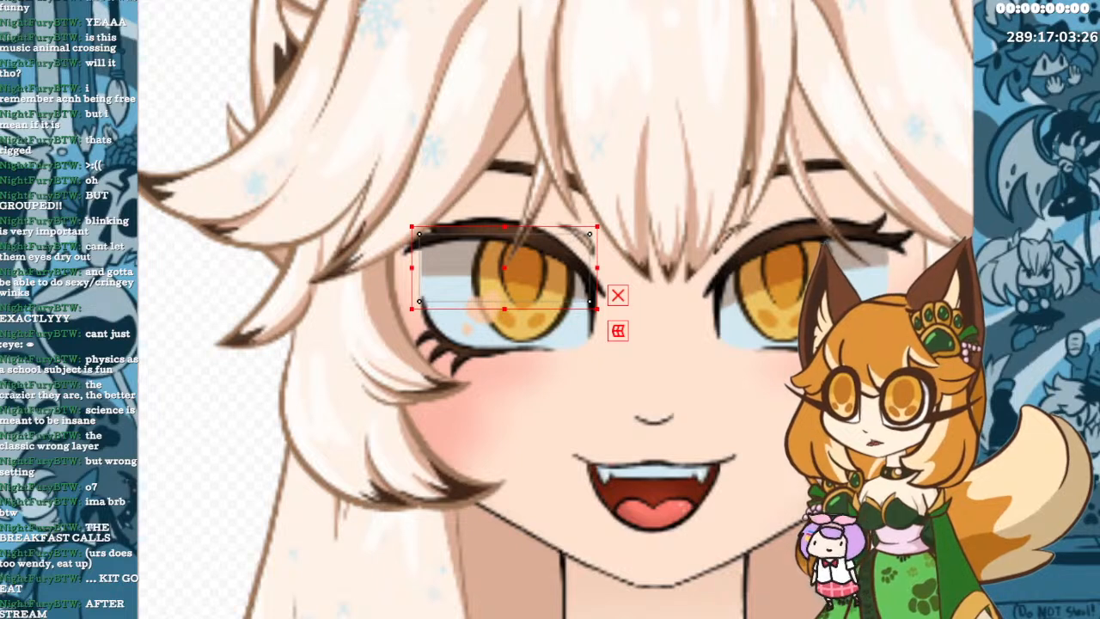
left_click(804, 269)
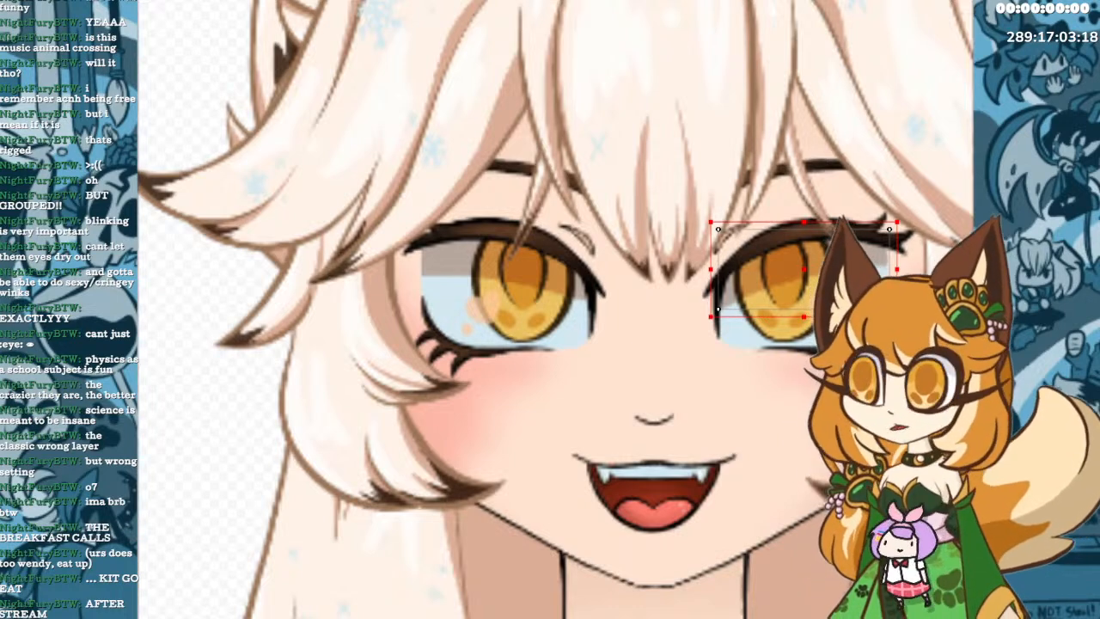
left_click(524, 276)
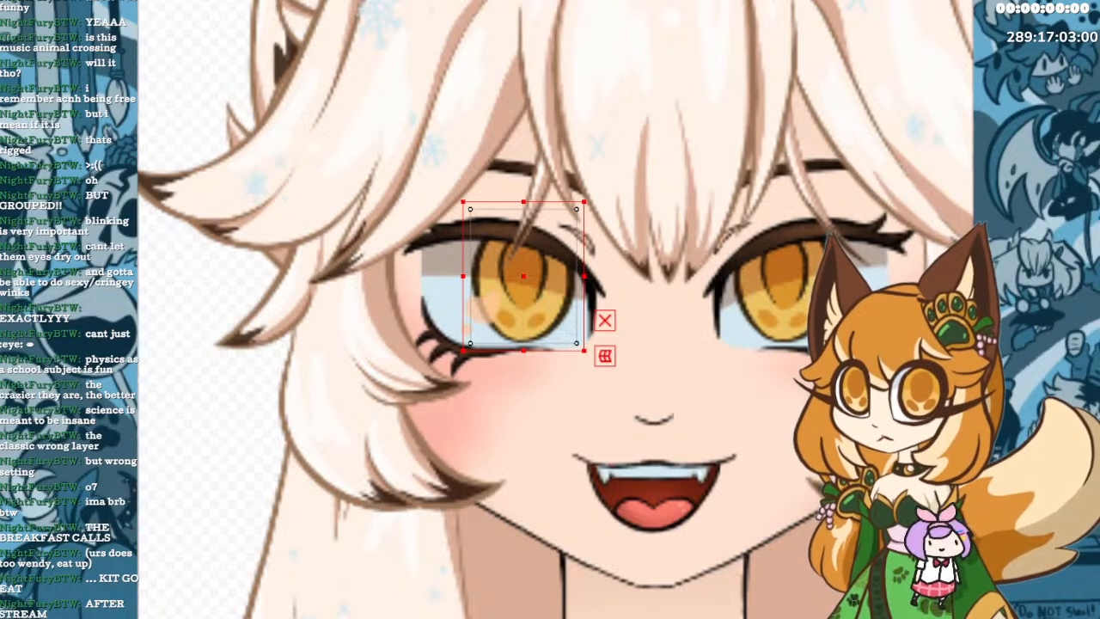
left_click(785, 276)
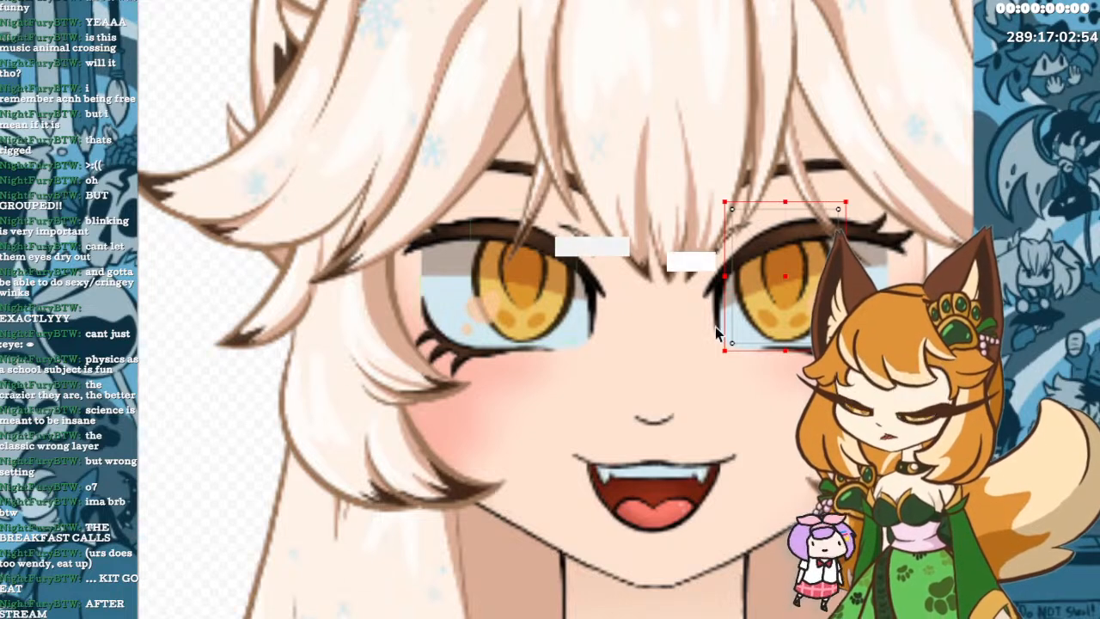
Test the clipping by temporarily squashing the viewer-right eye white from below, and undo the change.
left_click(777, 291)
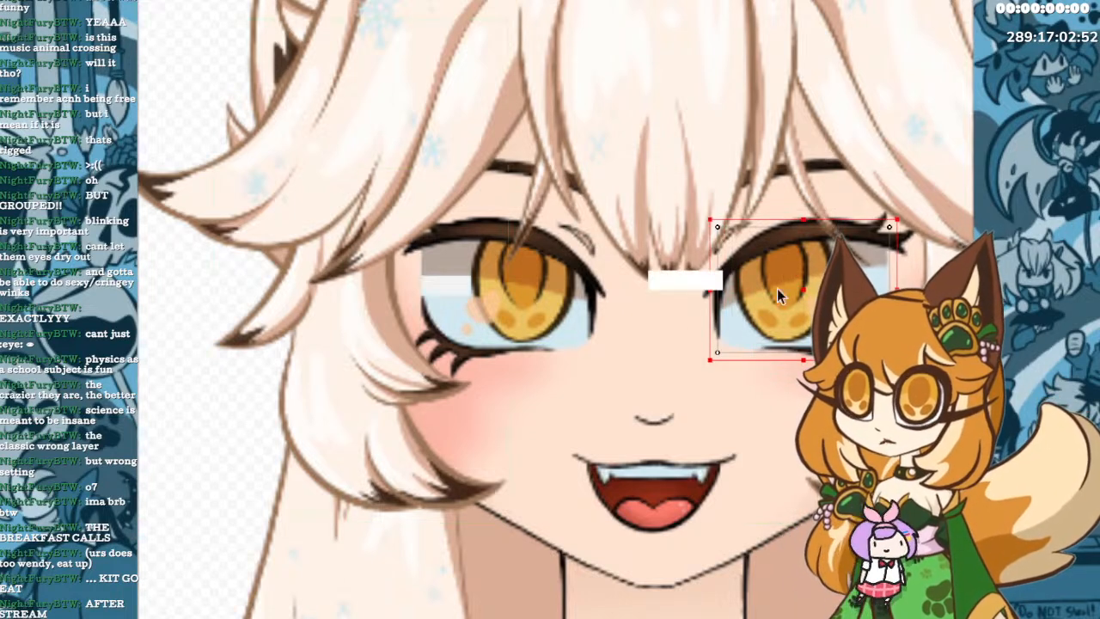
left_click_drag(805, 360, 811, 305)
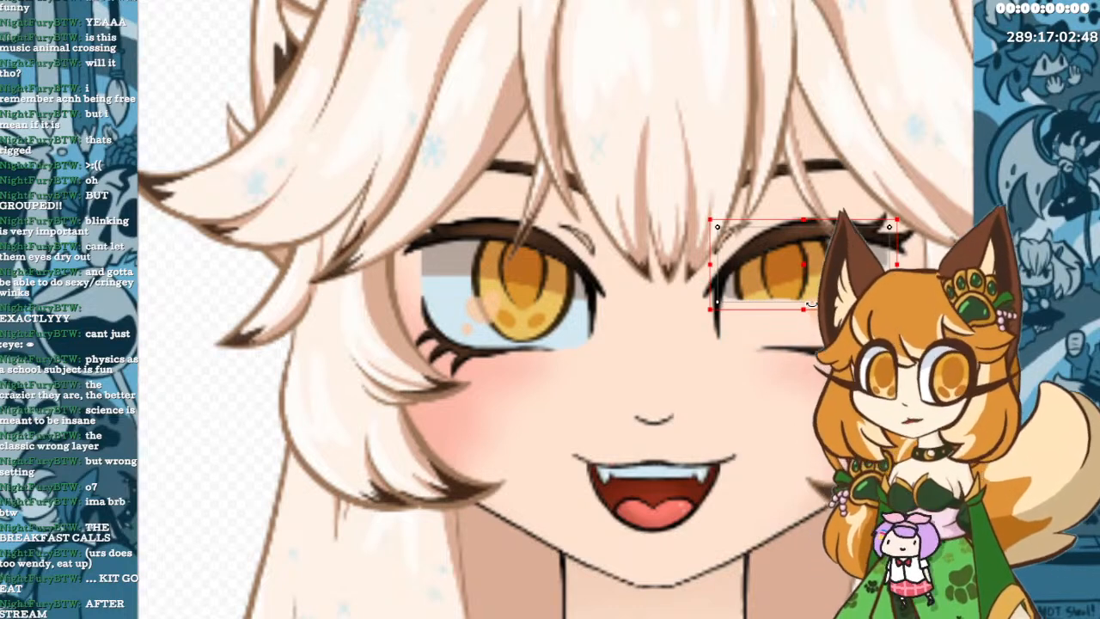
left_click_drag(811, 305, 807, 327)
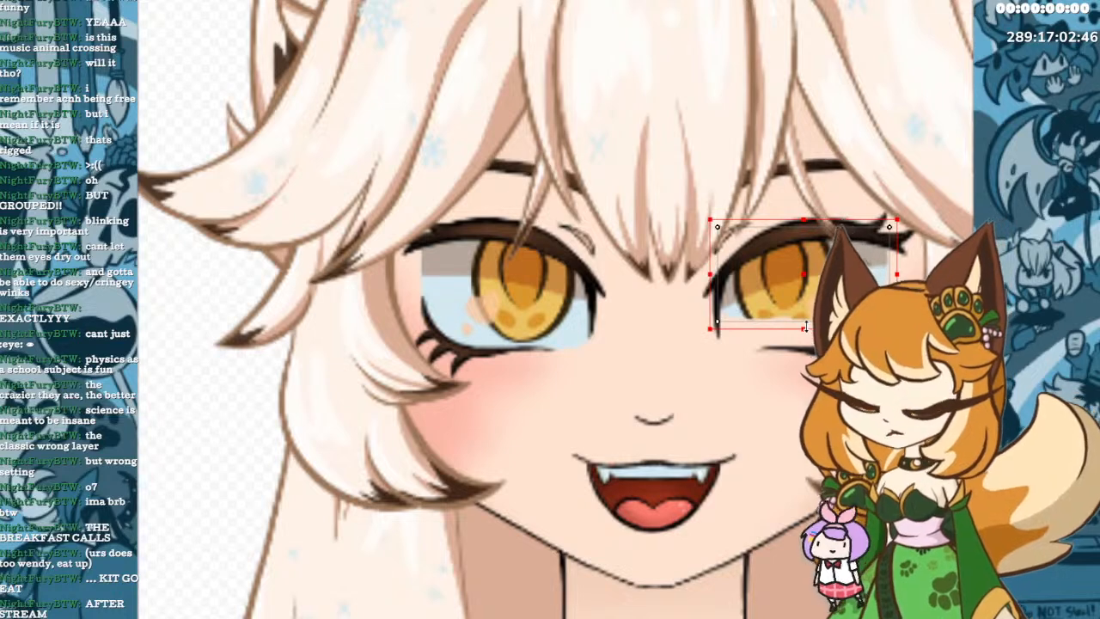
key("ctrl+z")
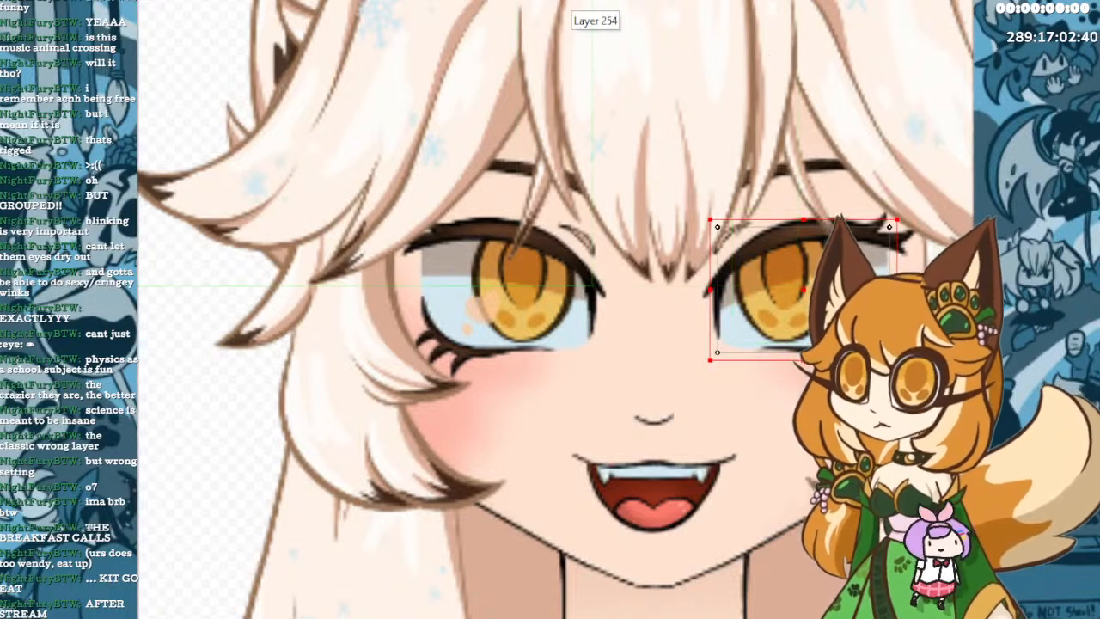
left_click(506, 290)
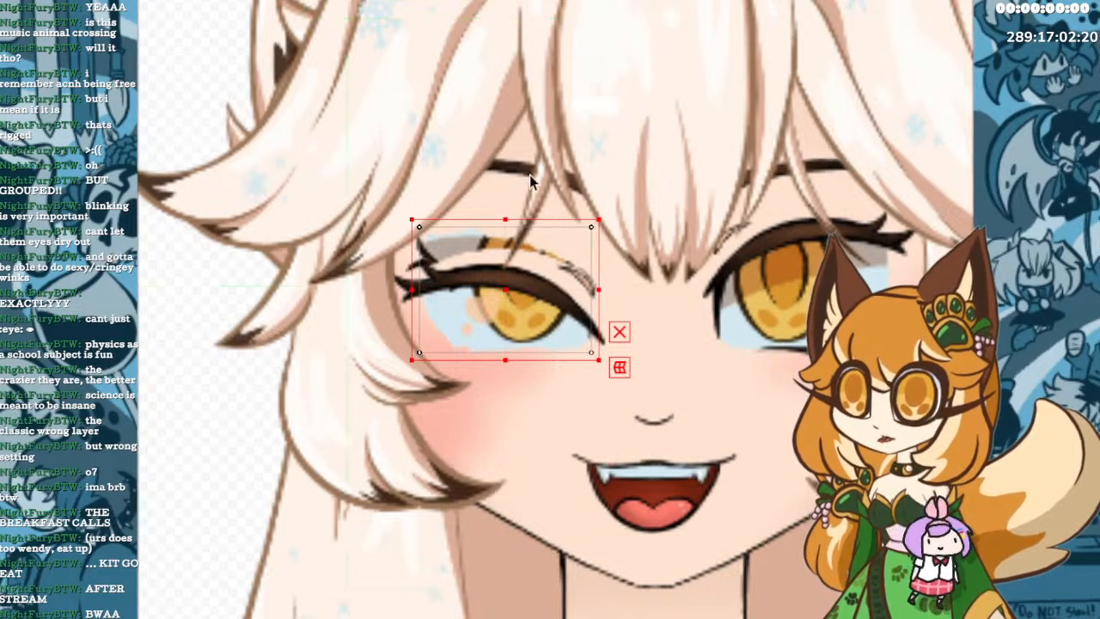
left_click_drag(505, 360, 504, 290)
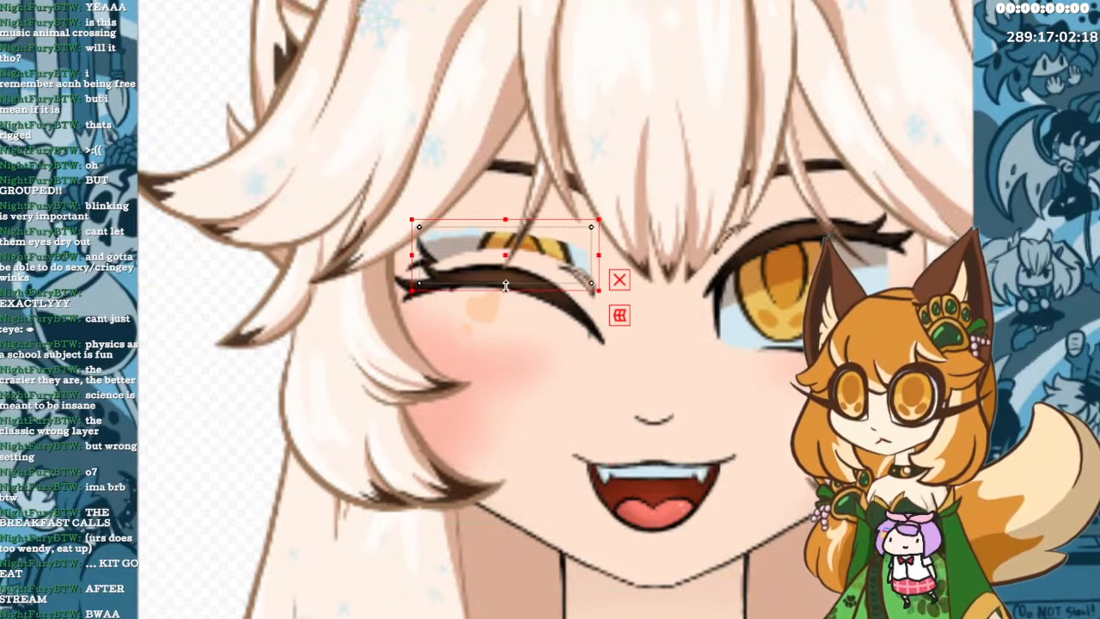
left_click_drag(504, 220, 507, 263)
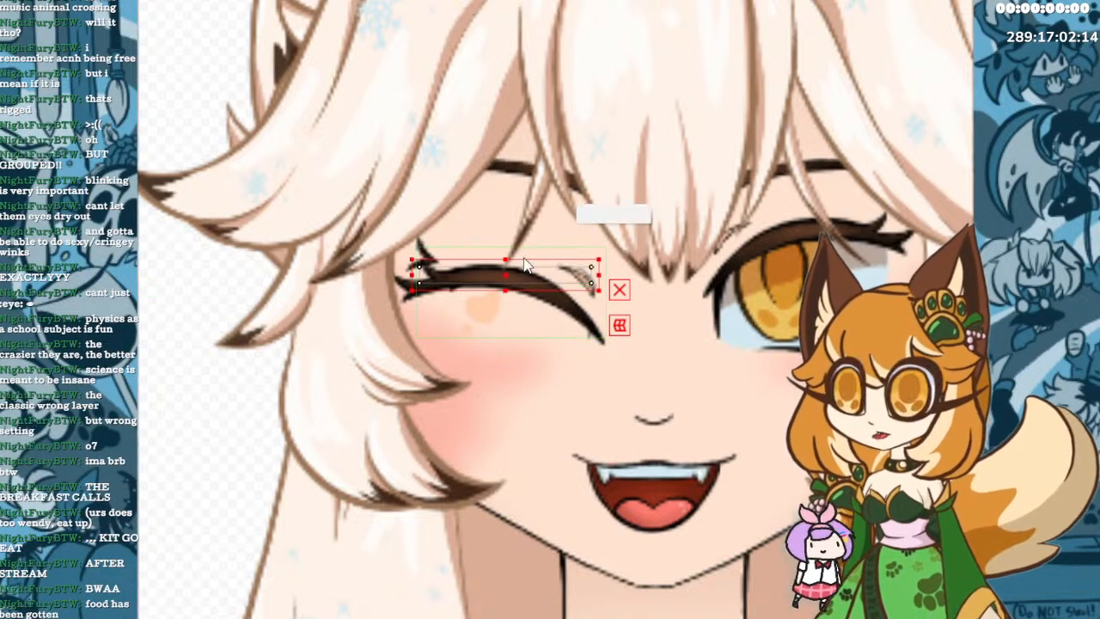
key("ctrl+z")
key("ctrl+z")
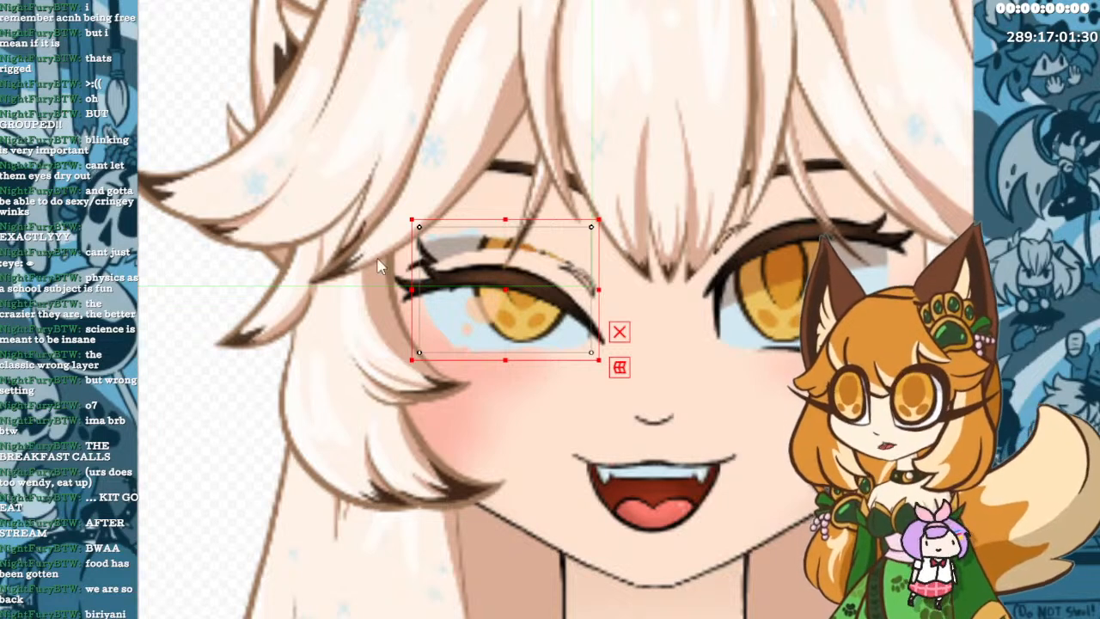
Wrap the viewer-left and viewer-right eye whites each in their own warp deformer.
left_click(308, 476)
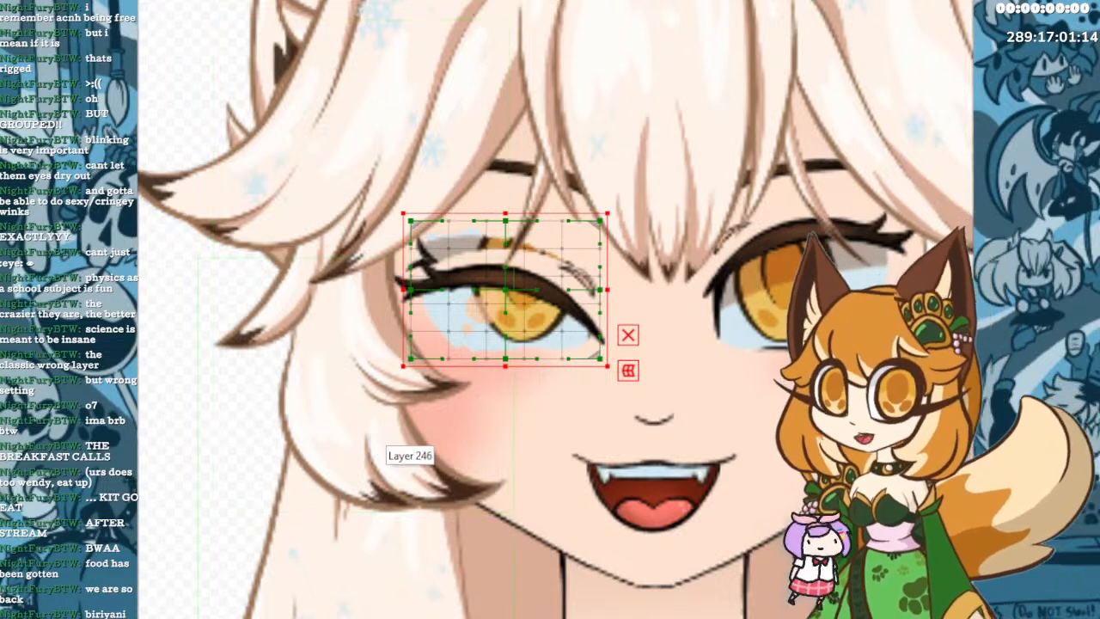
key("ctrl+z")
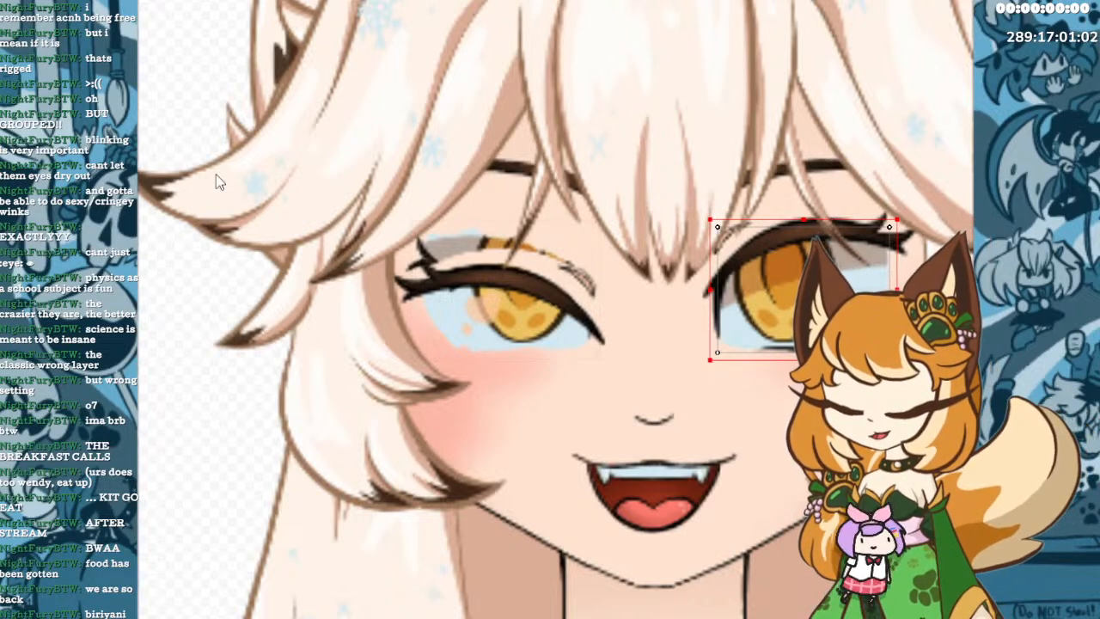
left_click(315, 481)
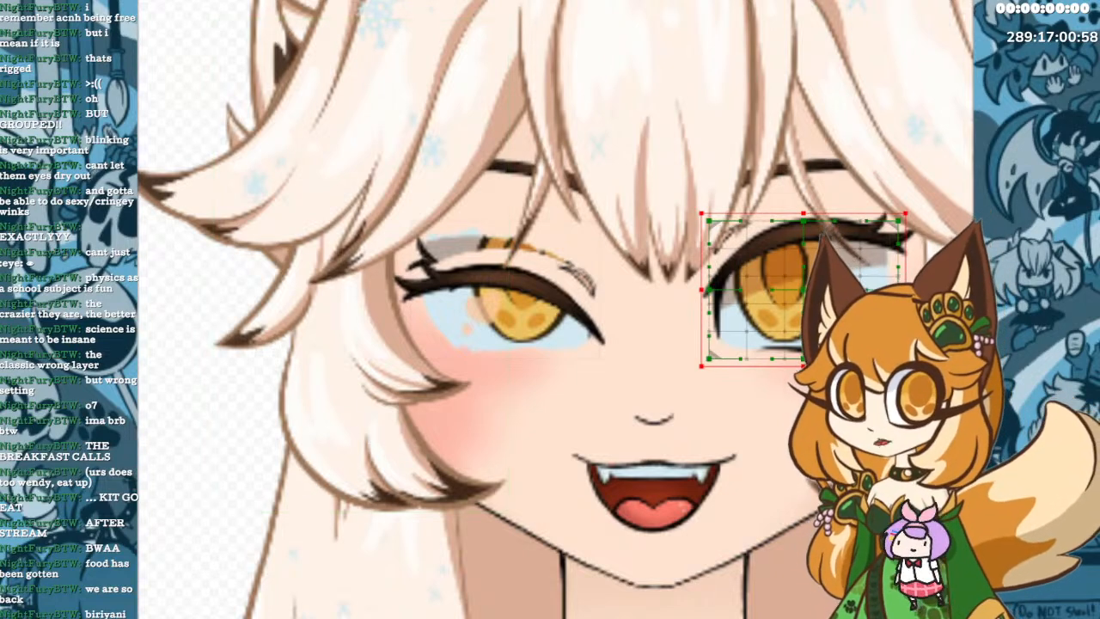
For the closed pose, flatten the viewer-left eye white's warp deformer and bend its corners and middle to hide it behind the lash.
left_click(506, 290)
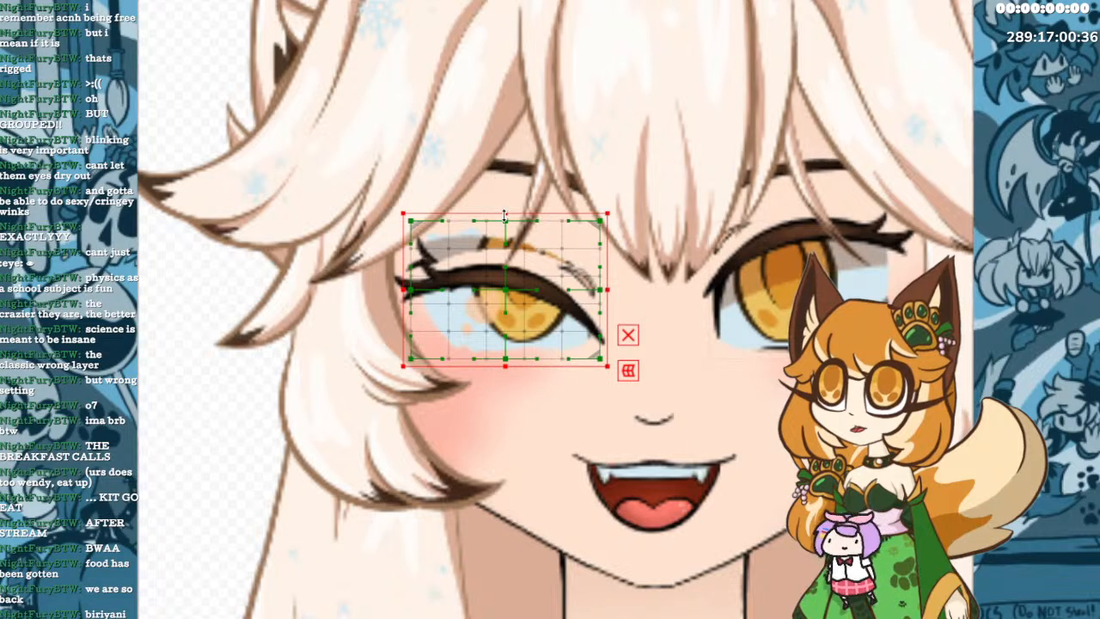
left_click_drag(501, 215, 502, 237)
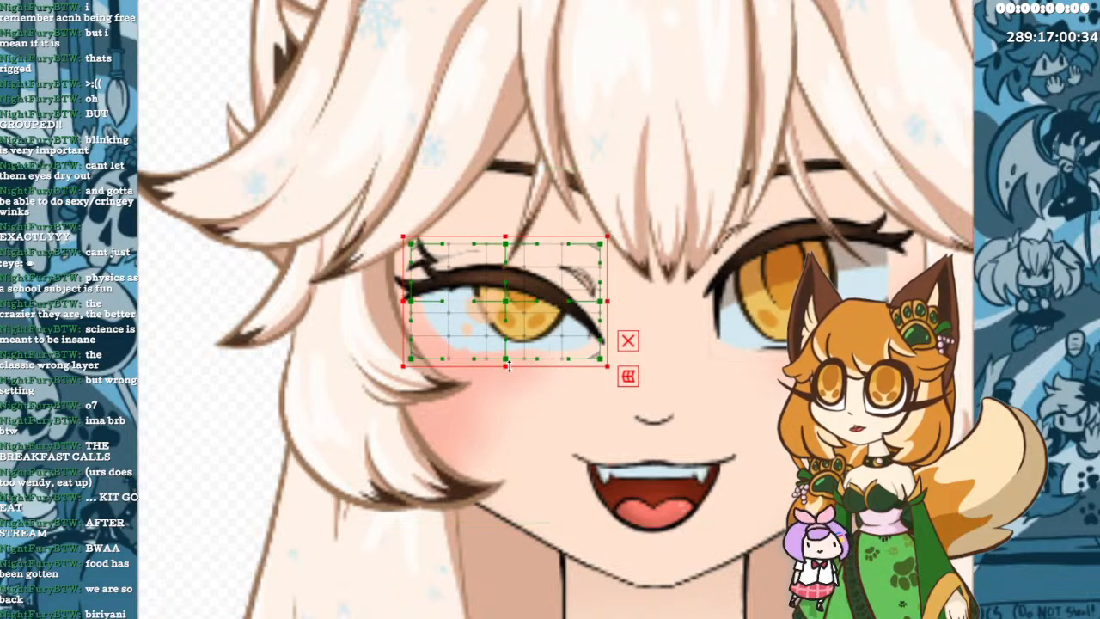
left_click_drag(507, 367, 505, 306)
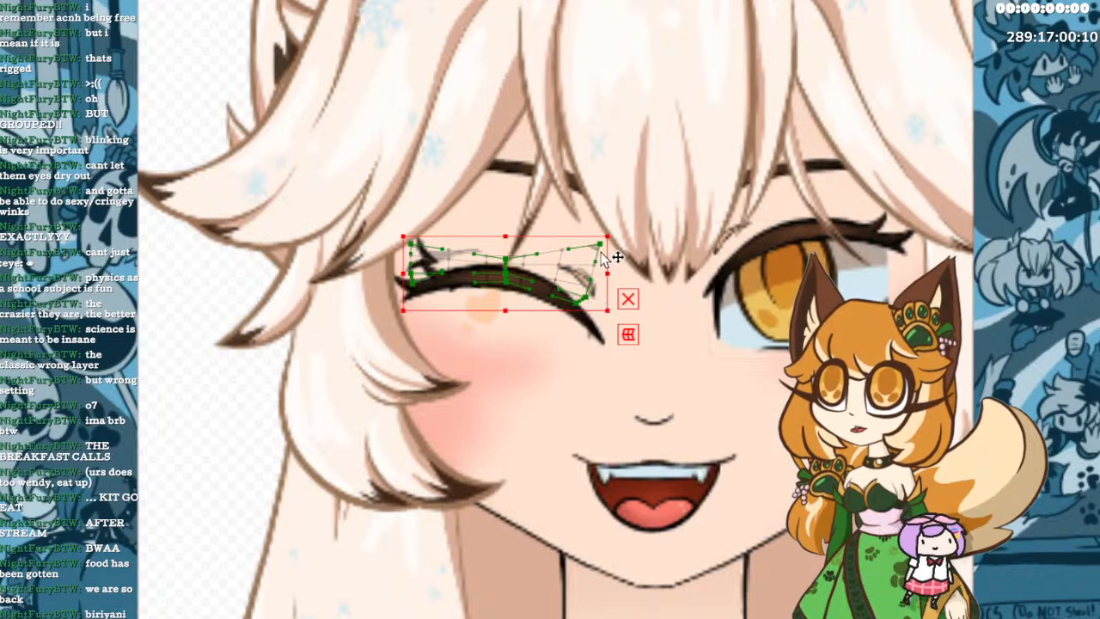
left_click_drag(599, 245, 581, 300)
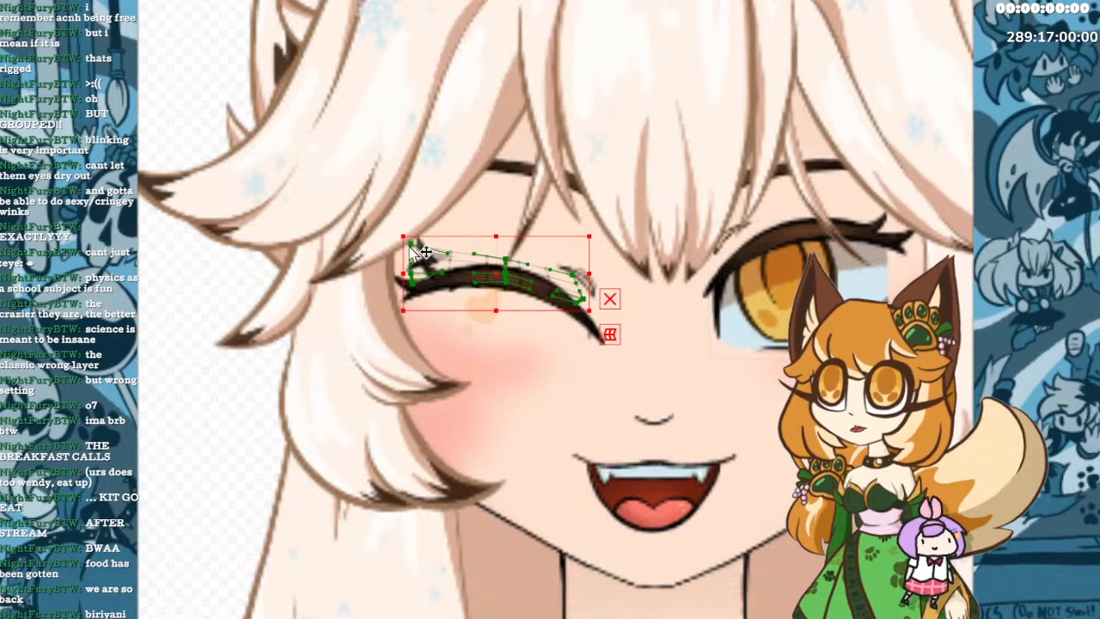
left_click_drag(412, 248, 428, 277)
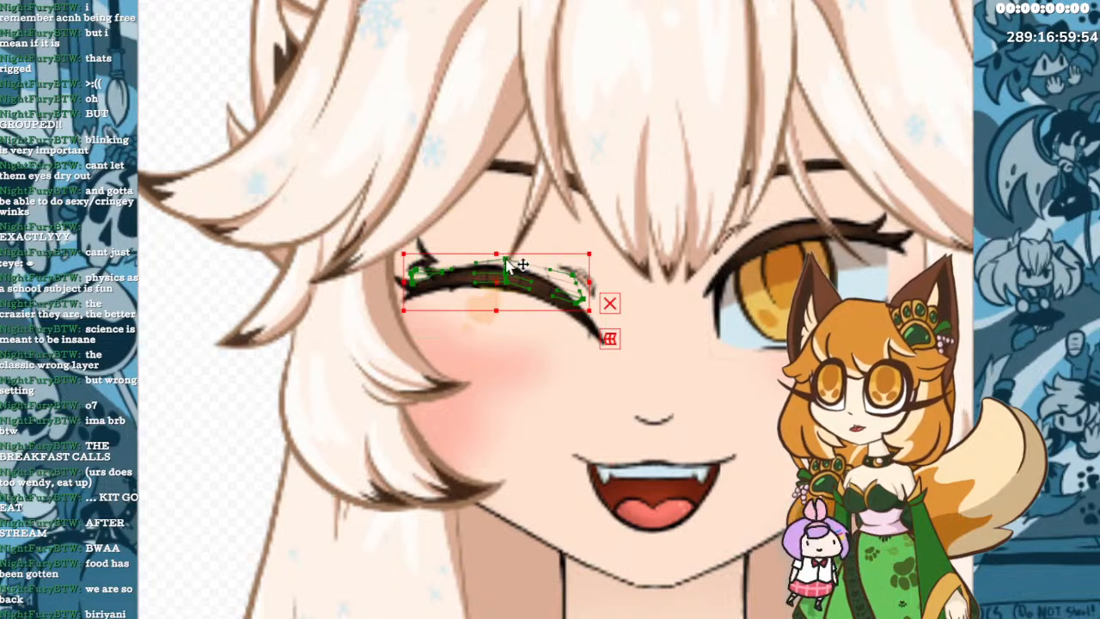
left_click_drag(507, 256, 506, 270)
left_click_drag(572, 275, 565, 280)
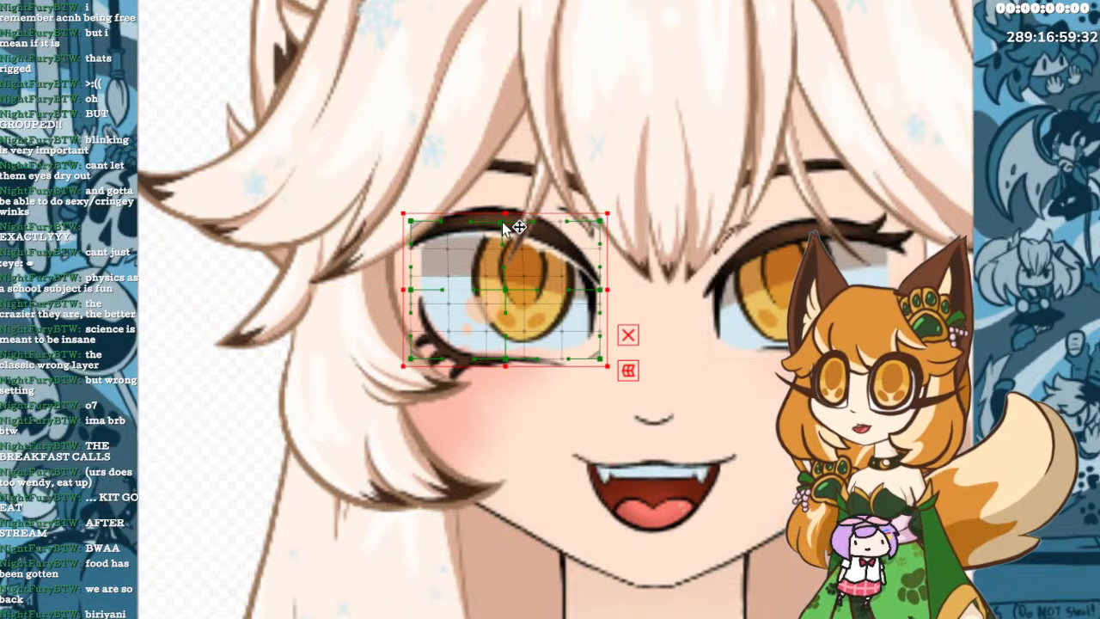
For the wide-open pose, stretch the viewer-left eye white's warp deformer upward, outward and down at the inner corner to fill the lash outline.
left_click_drag(411, 221, 415, 213)
left_click_drag(501, 223, 501, 211)
left_click_drag(602, 221, 593, 203)
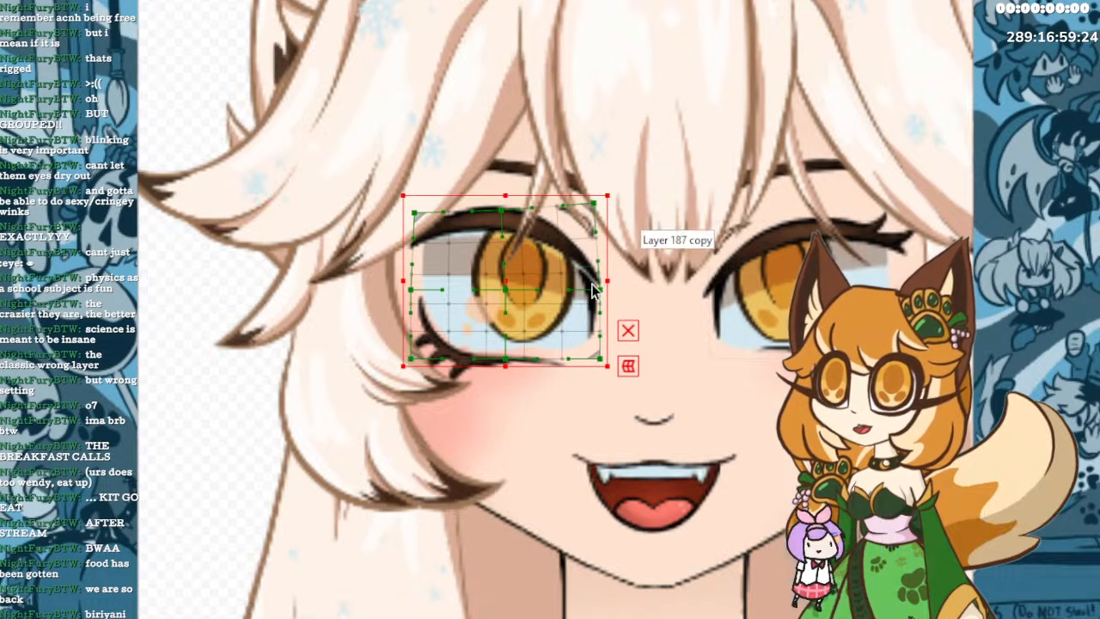
left_click_drag(600, 289, 598, 272)
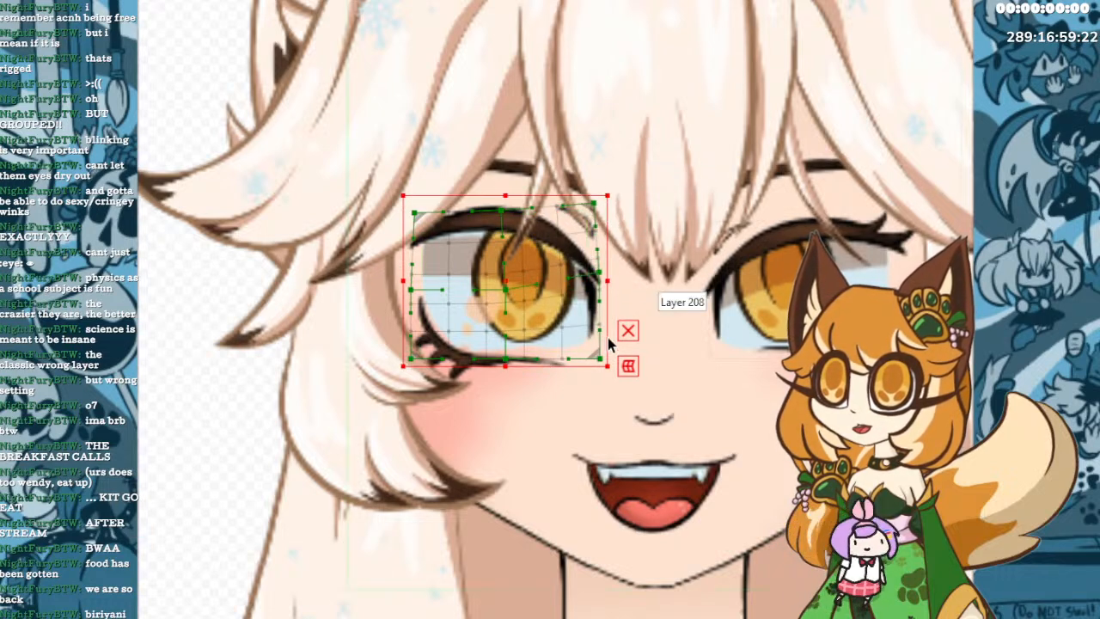
left_click_drag(602, 365, 605, 383)
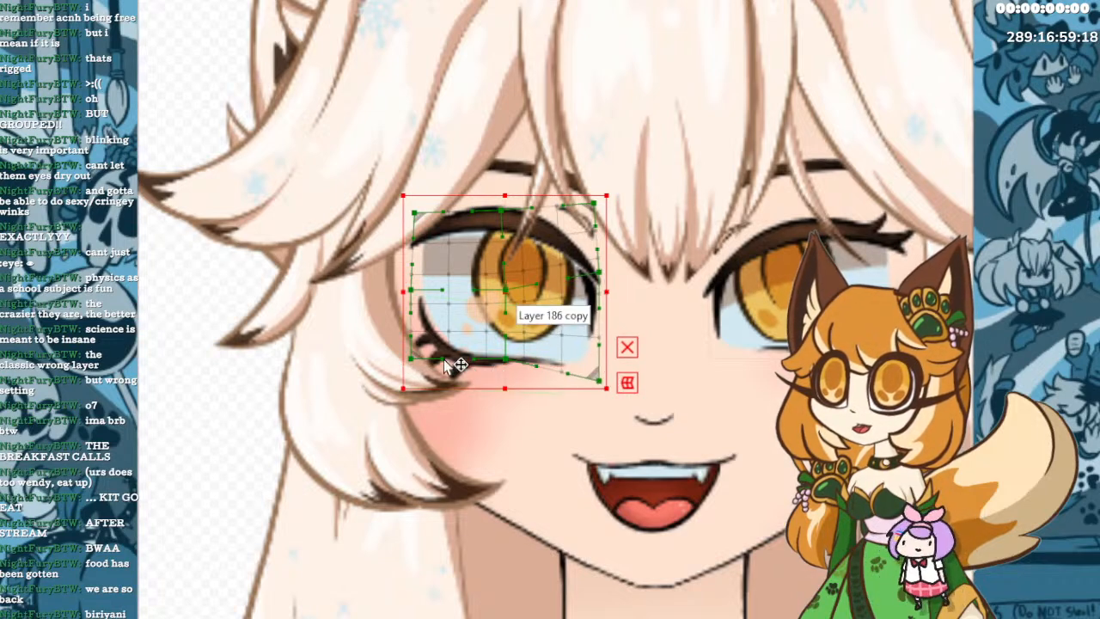
left_click_drag(411, 358, 408, 363)
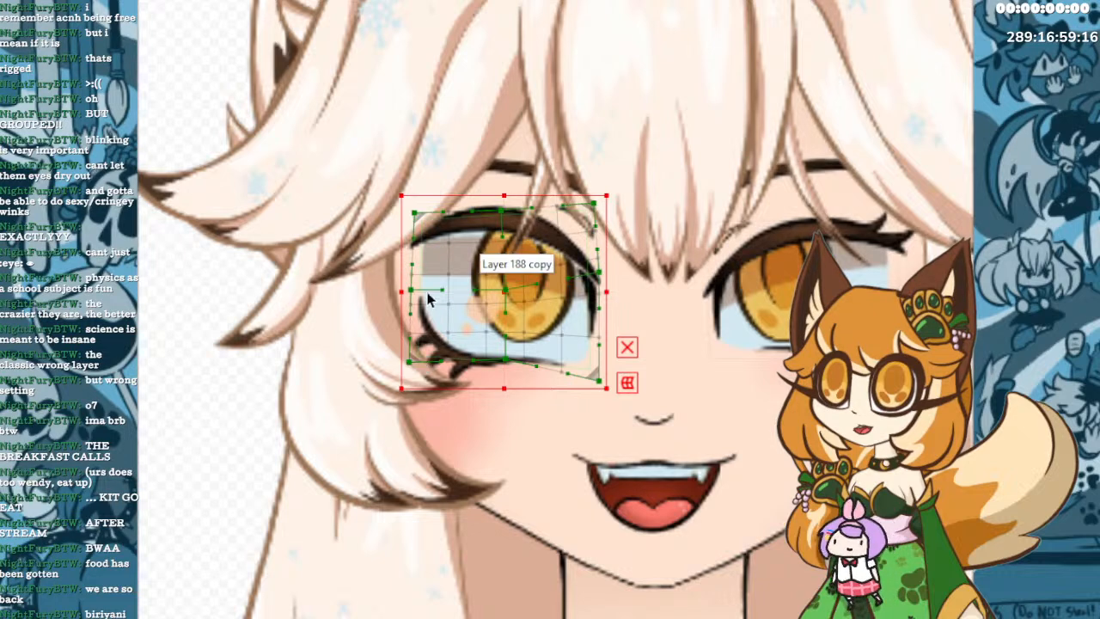
mouse_move(411, 291)
left_mouse_down()
mouse_move(405, 304)
mouse_move(399, 296)
left_mouse_up()
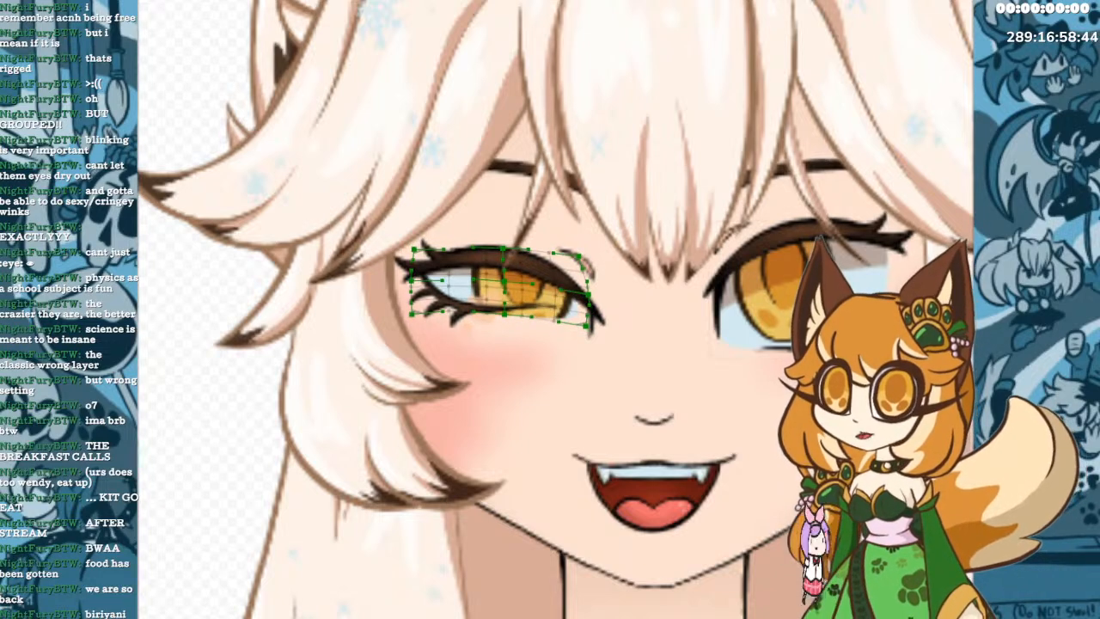
left_click(583, 293)
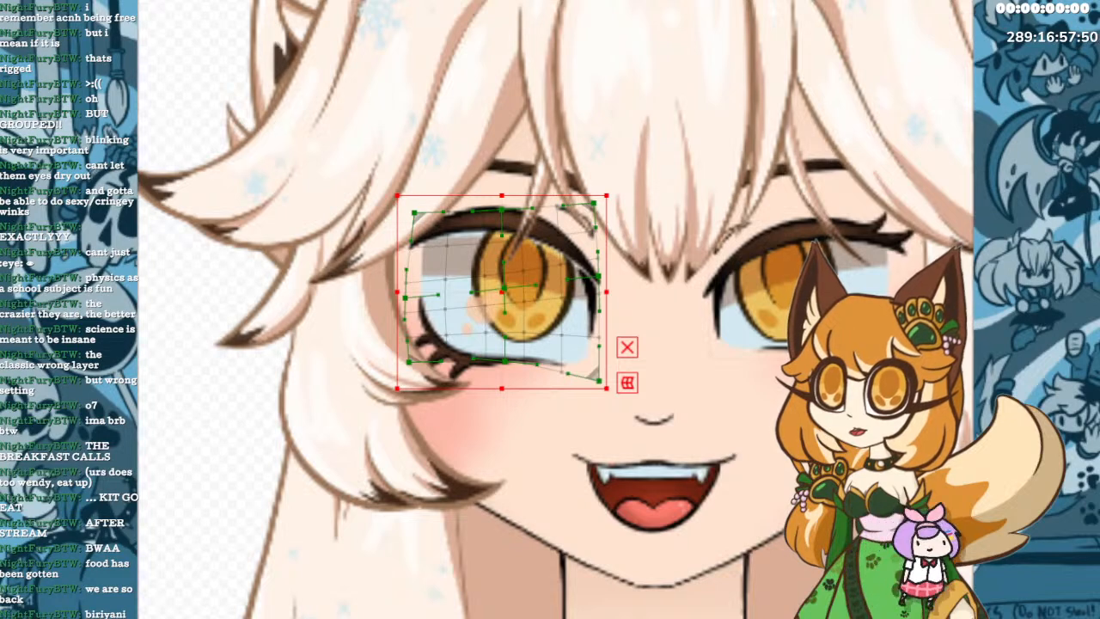
Clip the highlight spots of both eyes to the eye whites so they do not show over closed lids.
left_click(482, 312)
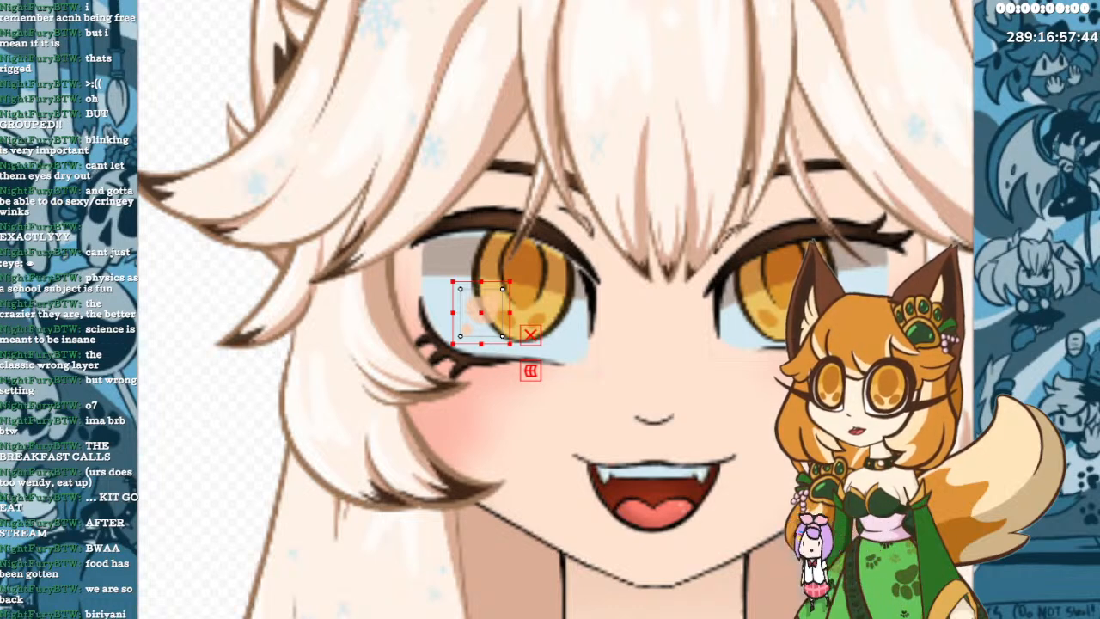
left_click(826, 316)
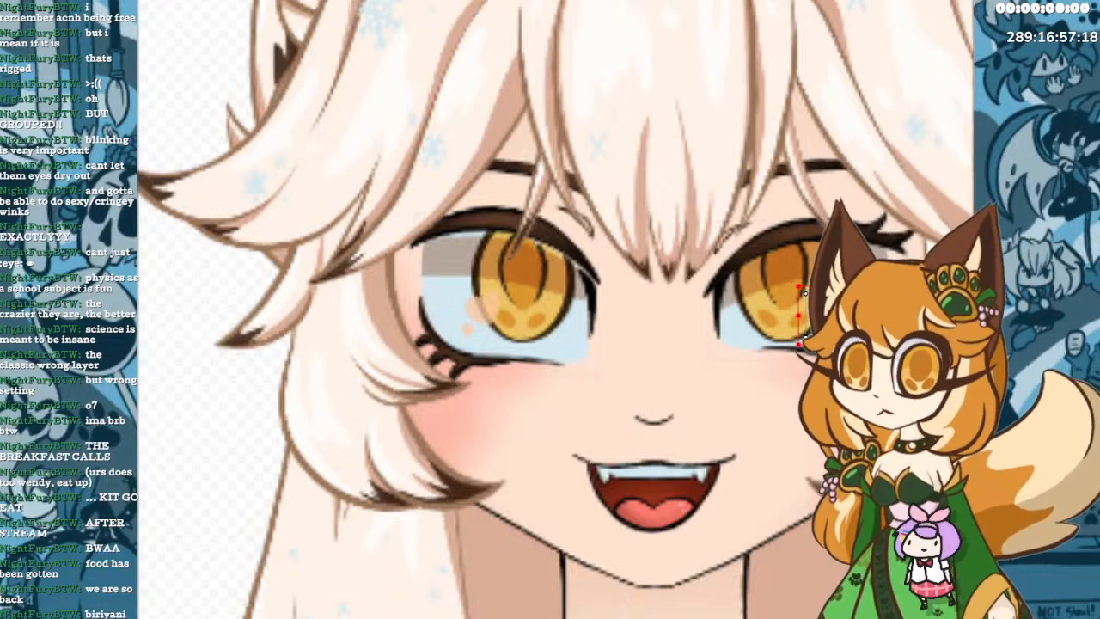
Shift the shadow on the viewer-left eye white down for the closed pose and up for the wide-open pose.
left_click(505, 267)
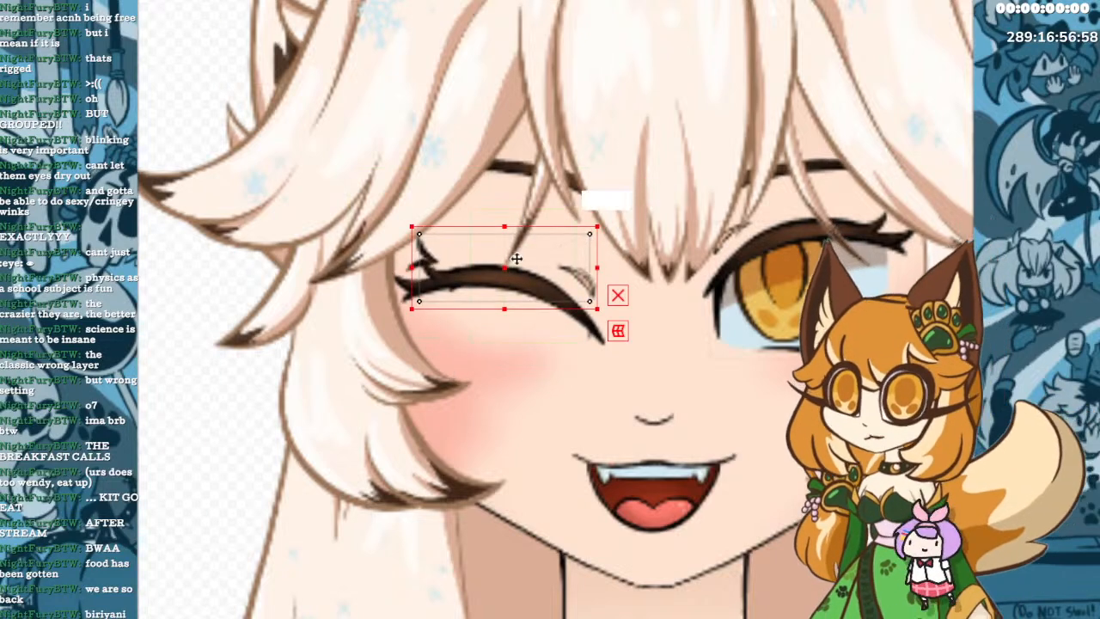
left_click_drag(507, 268, 502, 293)
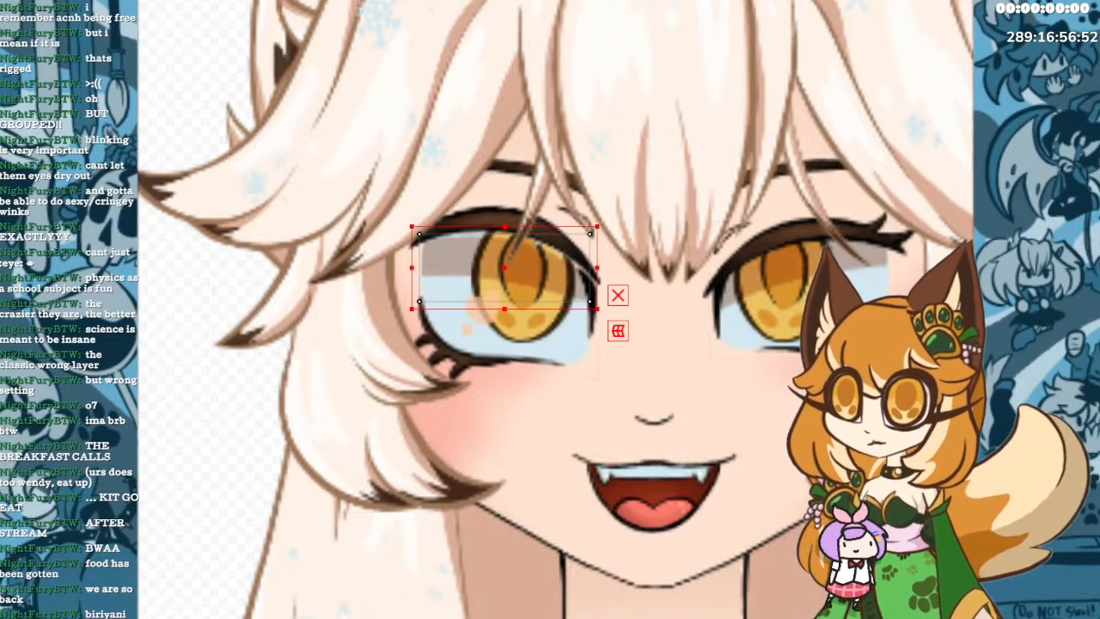
left_click_drag(501, 273, 503, 246)
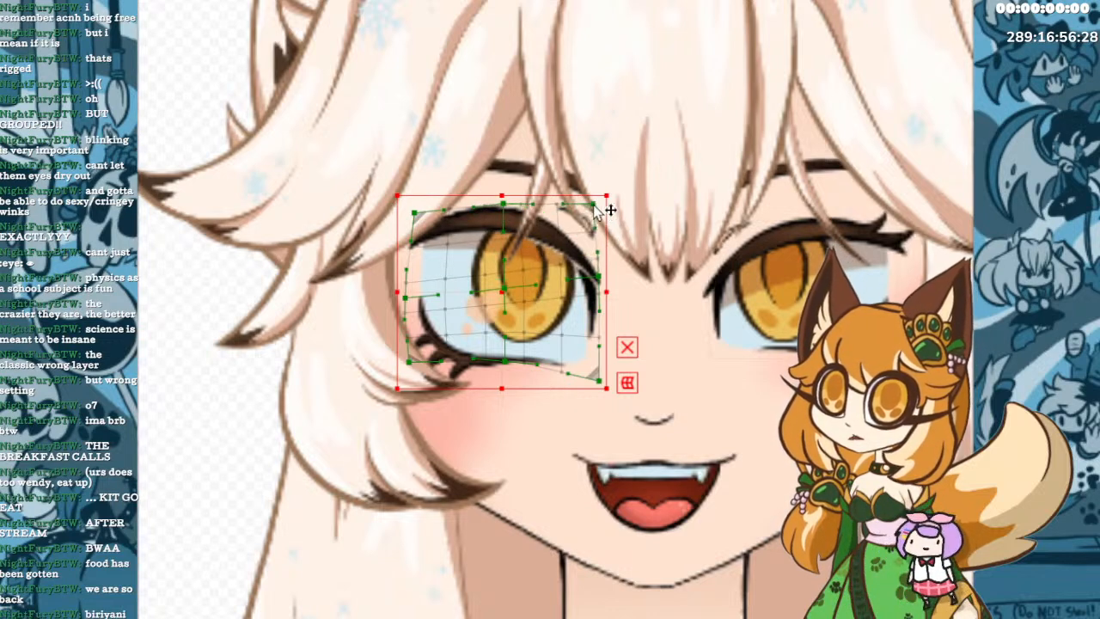
For the wide-open pose, pull the upper inner corner and inner edge of the viewer-left eye white's warp deformer outward.
left_click_drag(595, 207, 610, 204)
left_click_drag(612, 214, 609, 202)
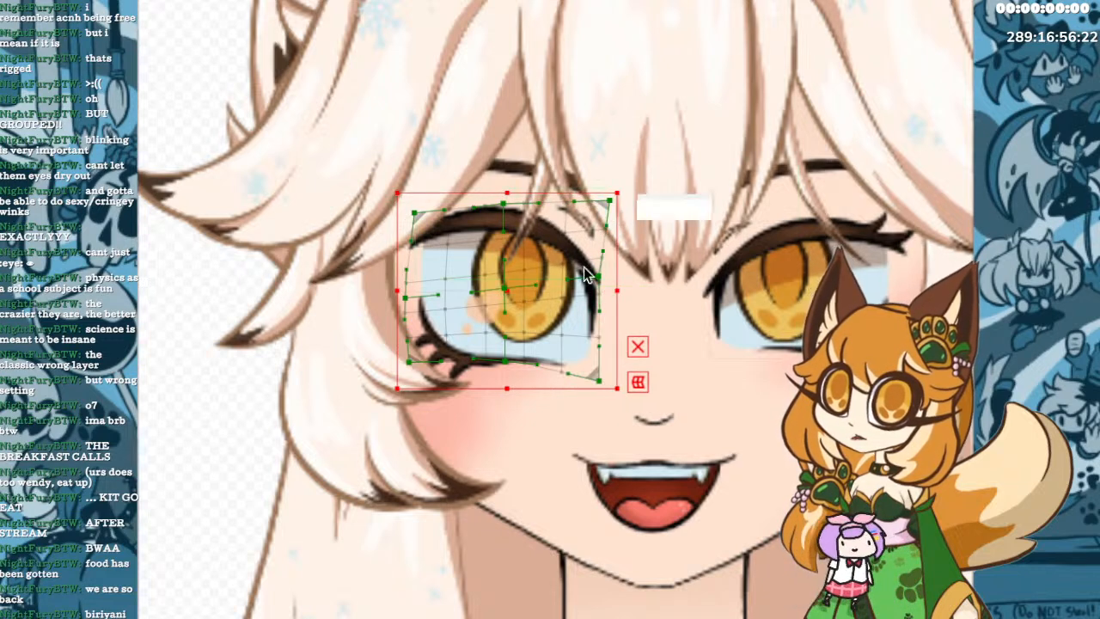
left_click_drag(599, 277, 607, 272)
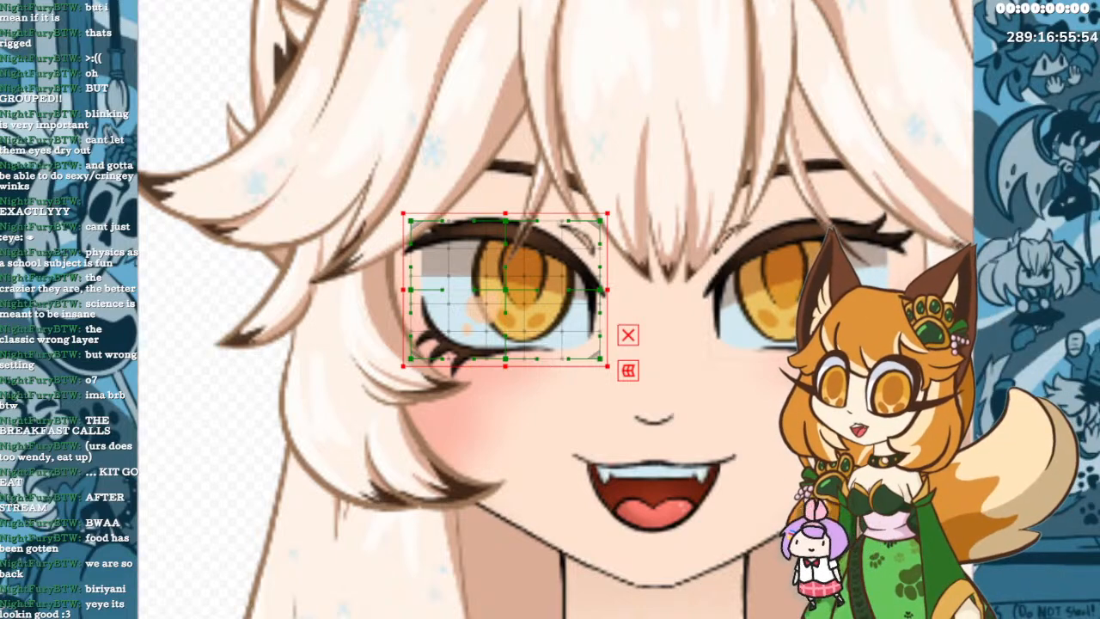
Wrap the viewer-left lower lash in its own warp deformer.
left_click(457, 352)
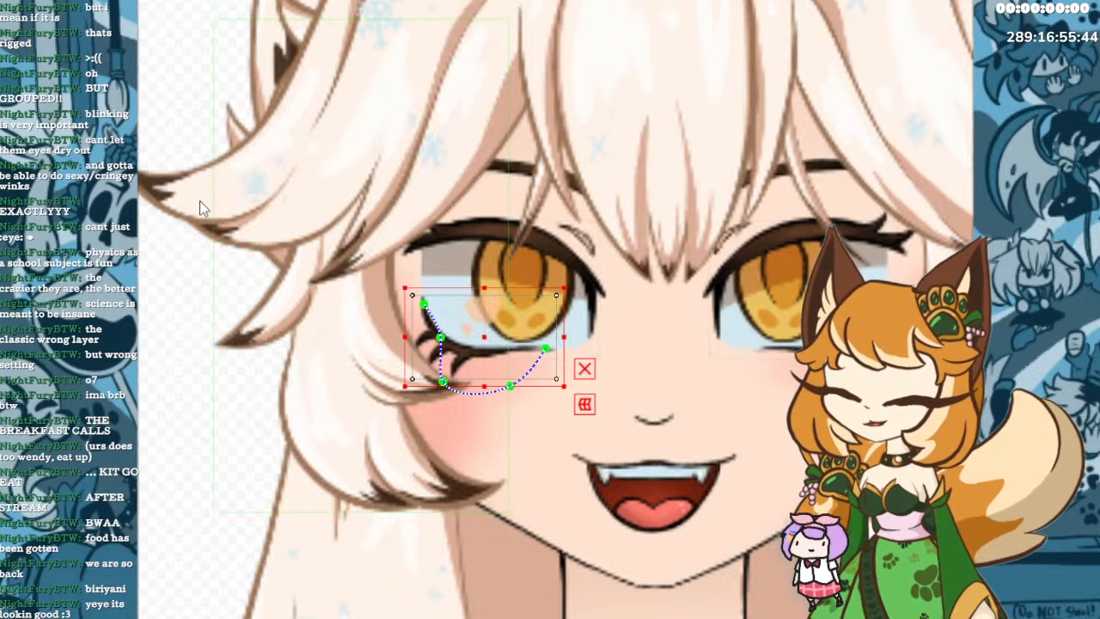
left_click(328, 491)
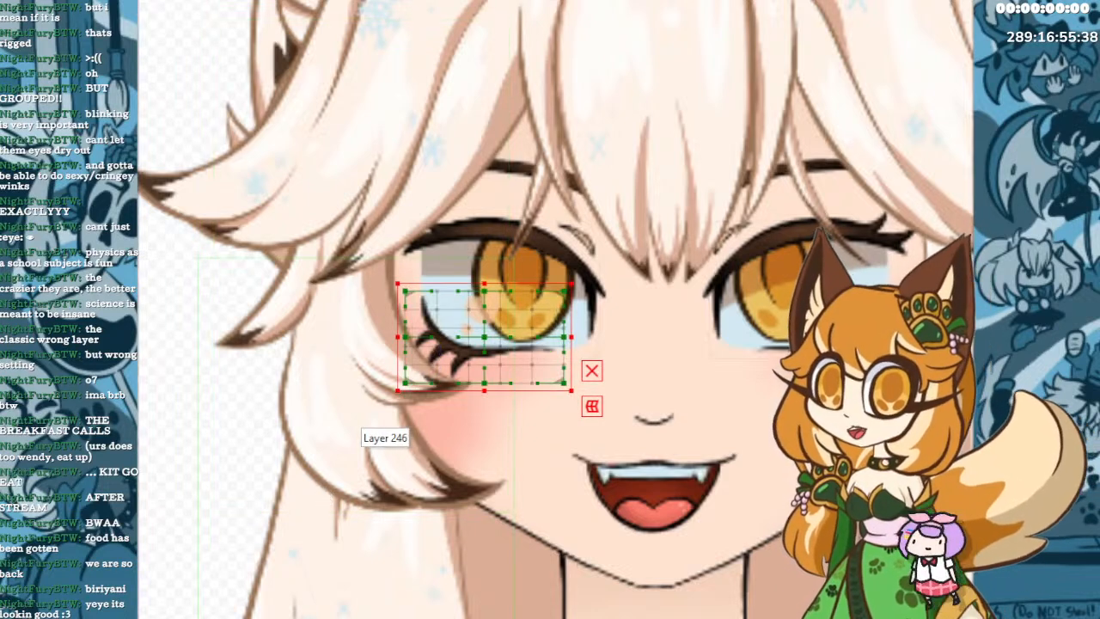
Try to shorten the viewer-left eye's inner corner lash line from below for the closed pose, and undo it.
left_click(586, 302)
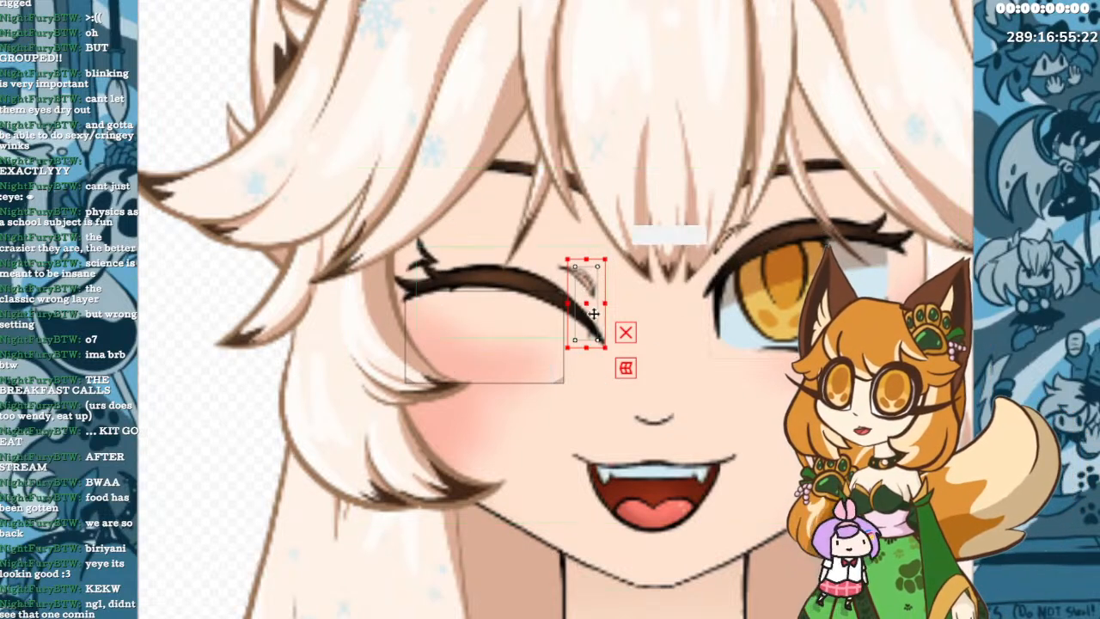
left_click_drag(586, 348, 586, 342)
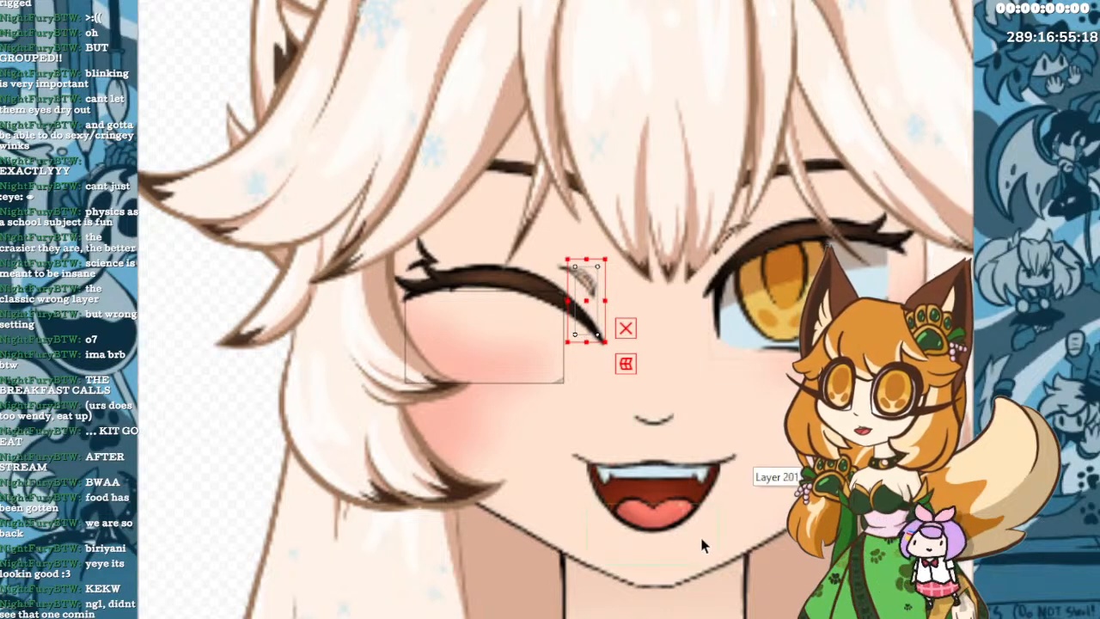
key("ctrl+z")
key("ctrl+z")
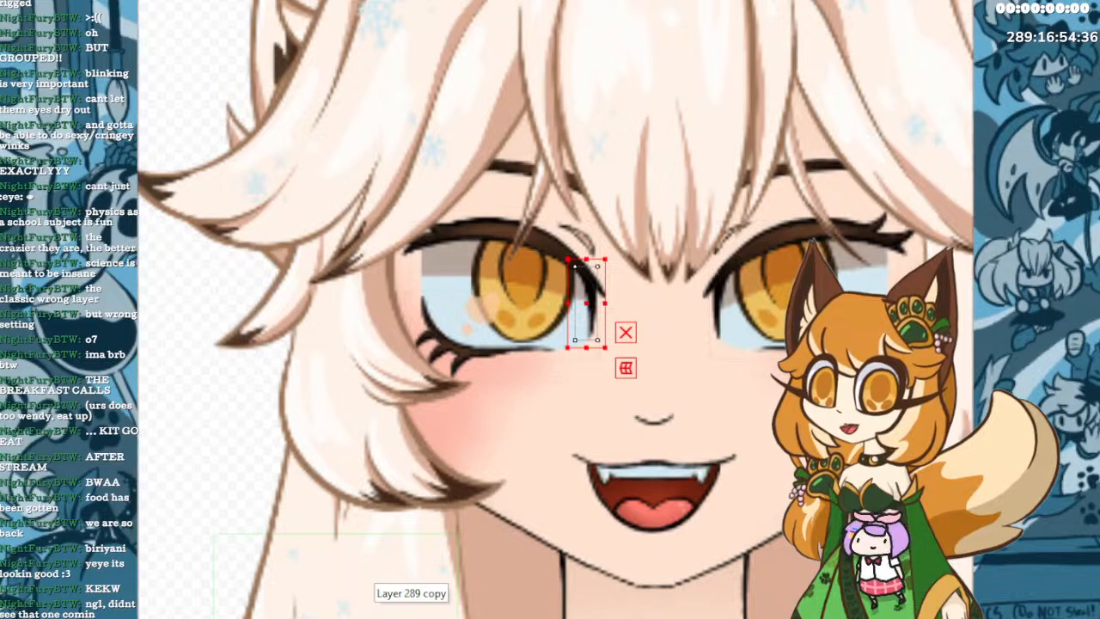
Try to pull the upper middle and outer corner of the lower lash's warp deformer downward for the closed pose, undoing each attempt.
left_click(484, 337)
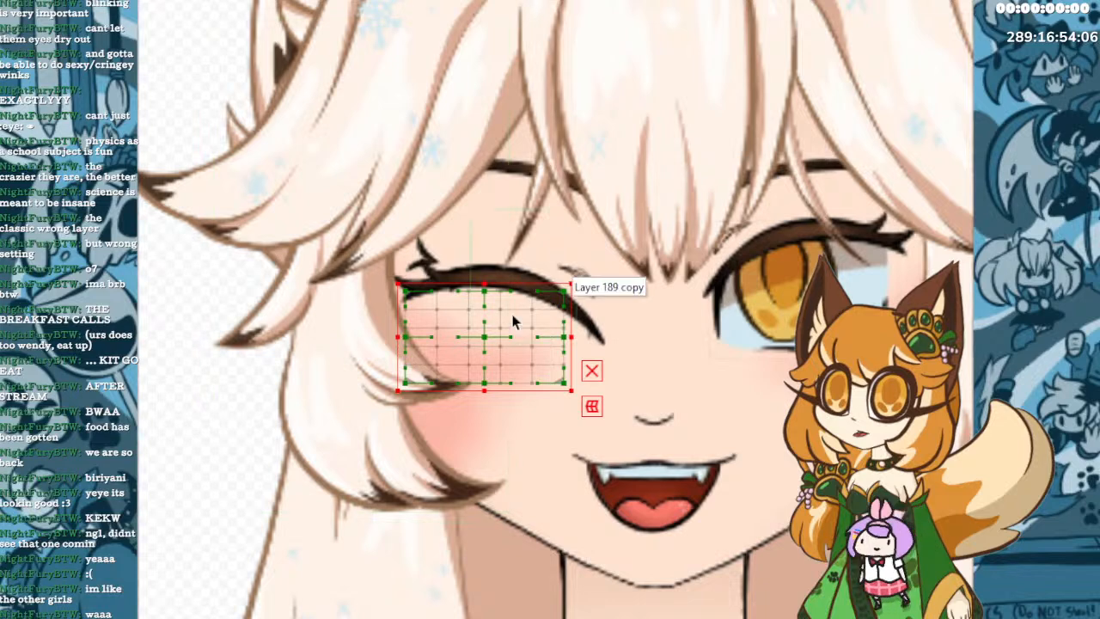
left_click_drag(485, 294, 488, 335)
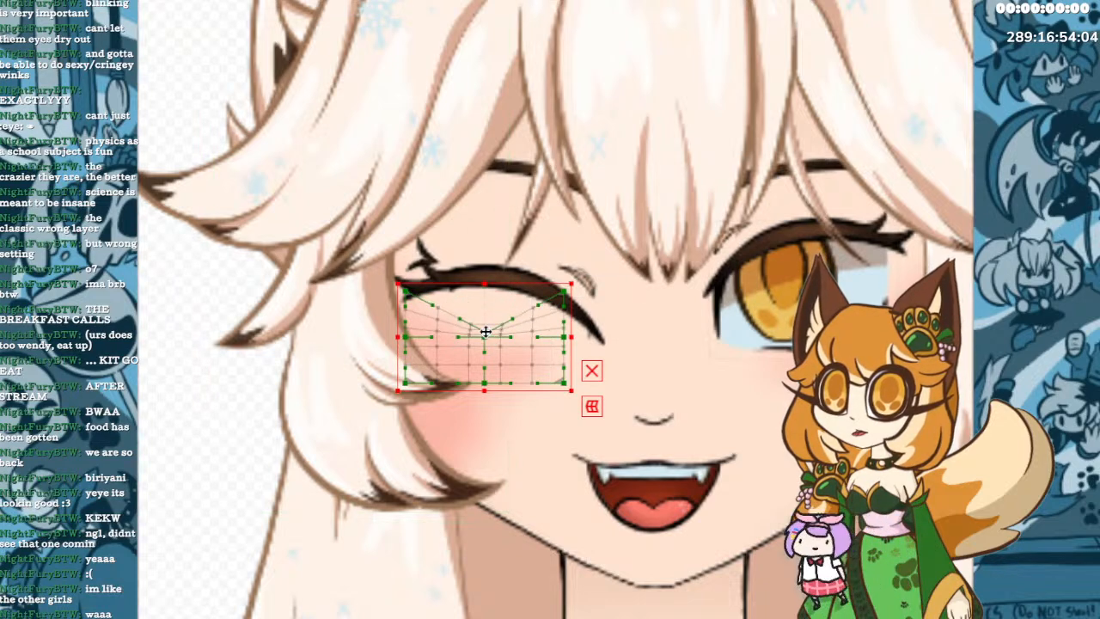
key("ctrl+z")
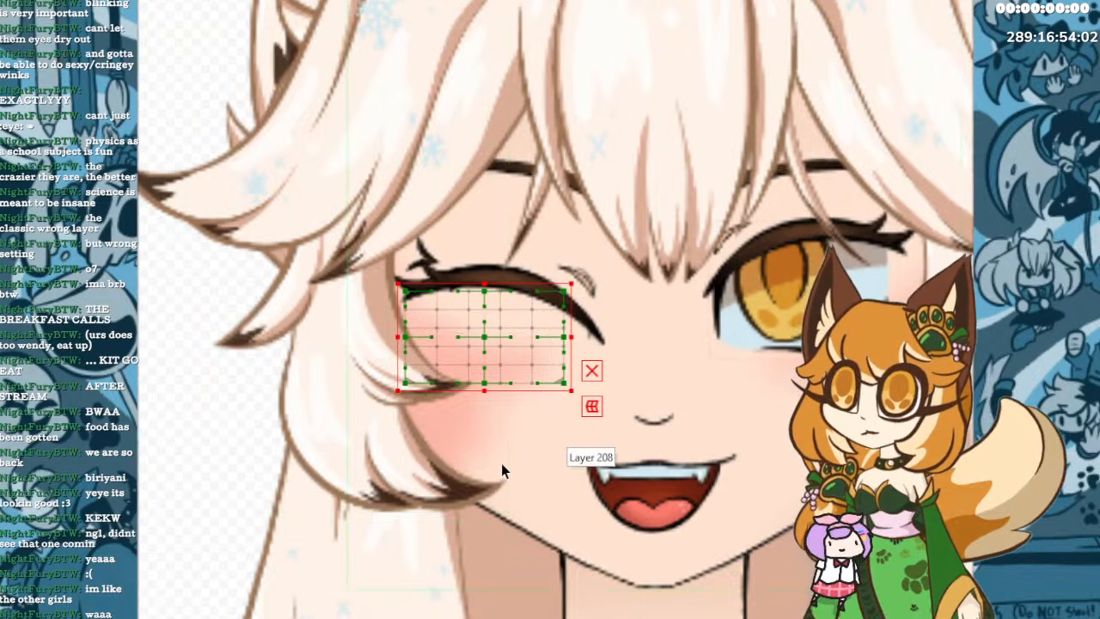
left_click_drag(476, 341, 504, 413)
key("ctrl+z")
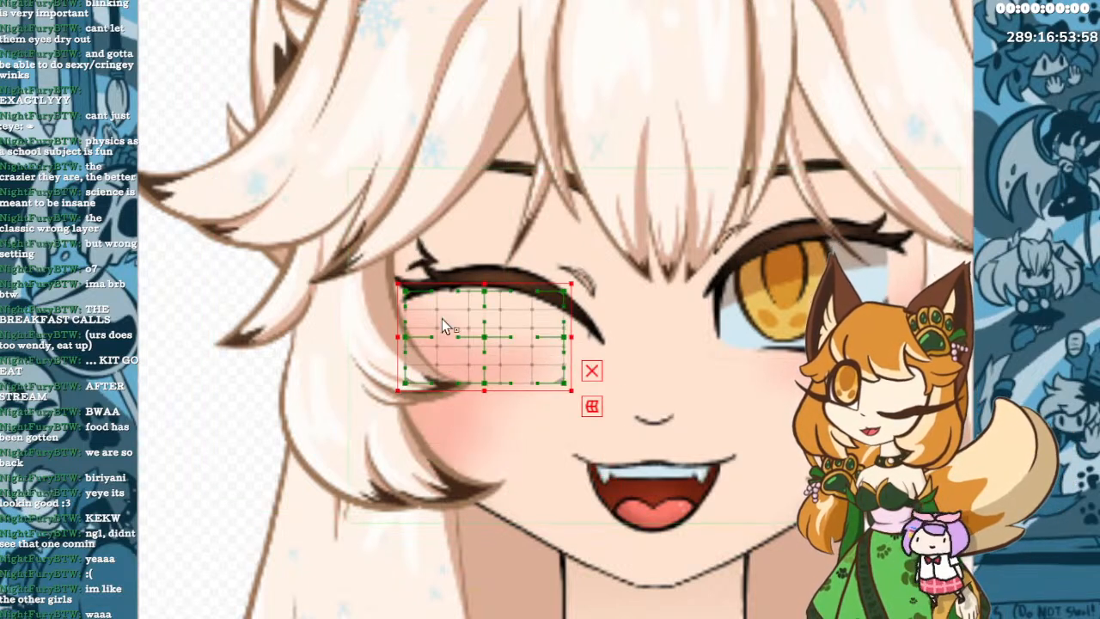
mouse_move(405, 292)
left_mouse_down()
mouse_move(417, 315)
mouse_move(414, 306)
left_mouse_up()
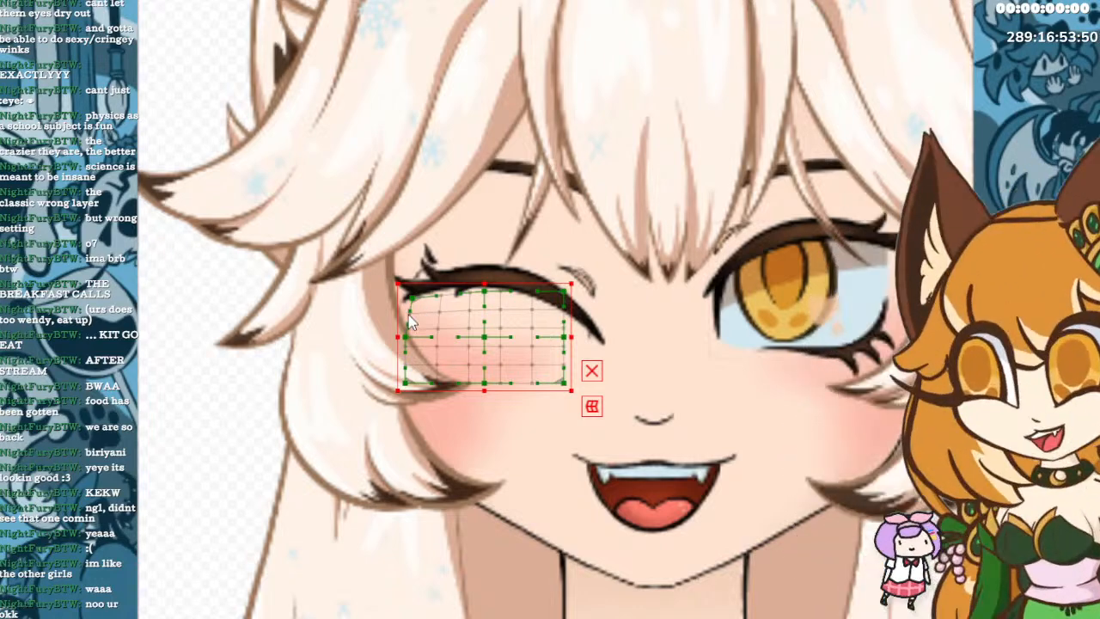
key("ctrl+z")
For the closed pose, flatten the viewer-left lower lash's warp deformer by moving its corners and middle points toward the upper lash.
left_click_drag(406, 384, 410, 307)
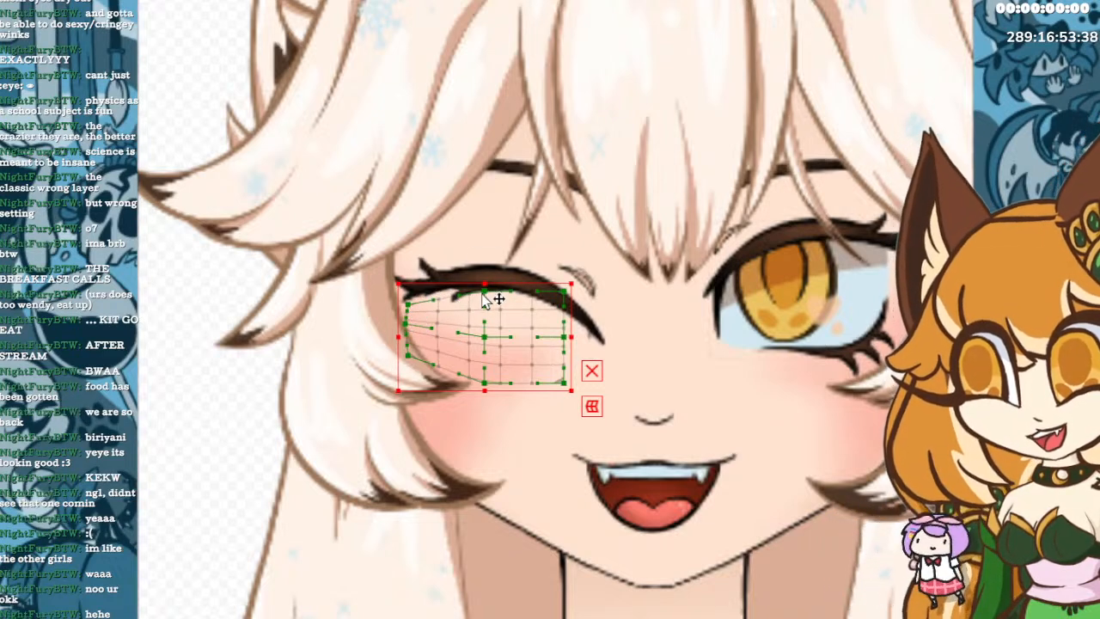
left_click_drag(484, 292, 483, 300)
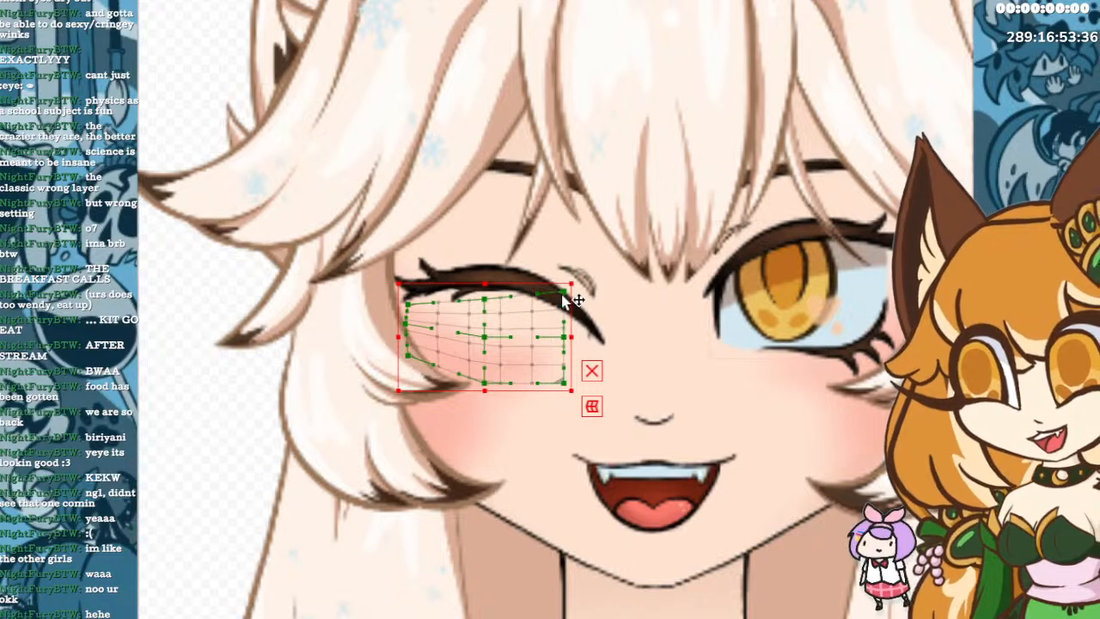
left_click_drag(564, 301, 565, 284)
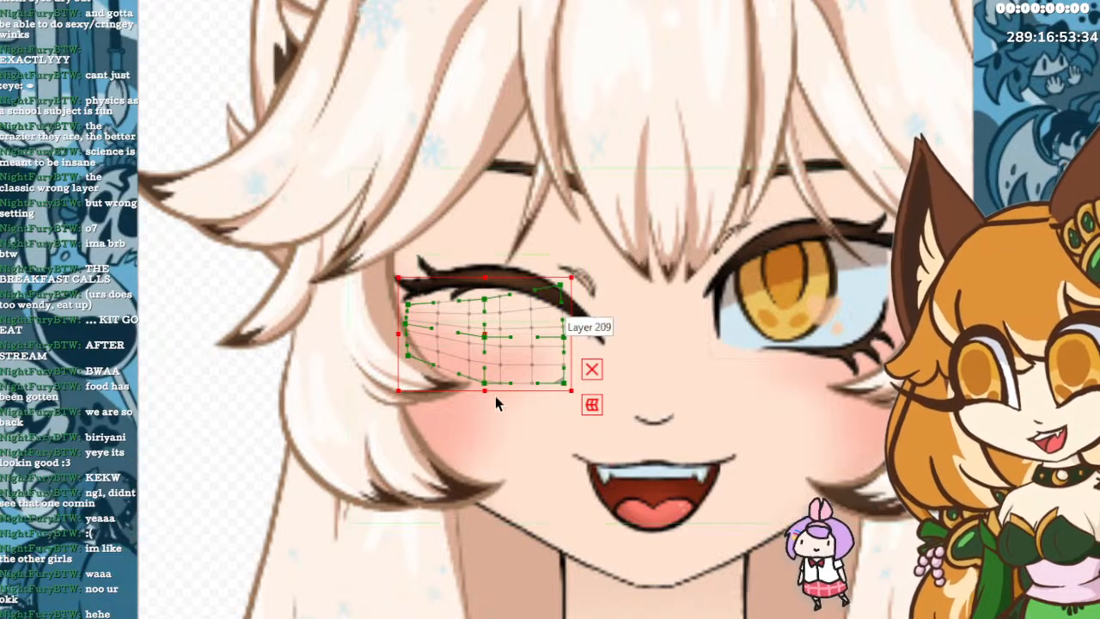
left_click_drag(492, 384, 504, 361)
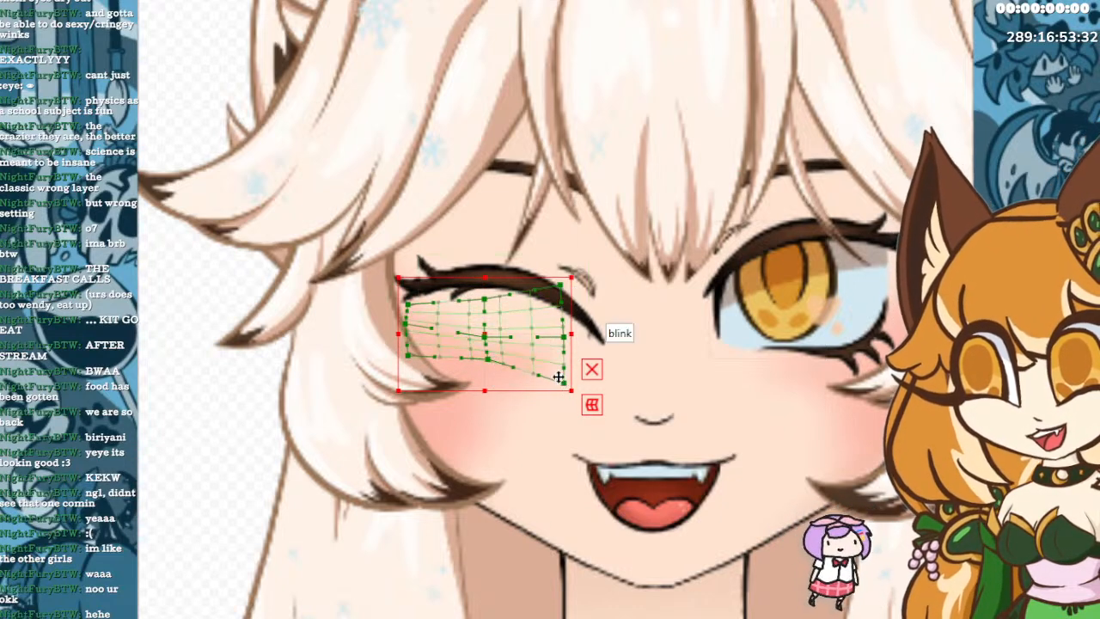
left_click_drag(564, 387, 563, 372)
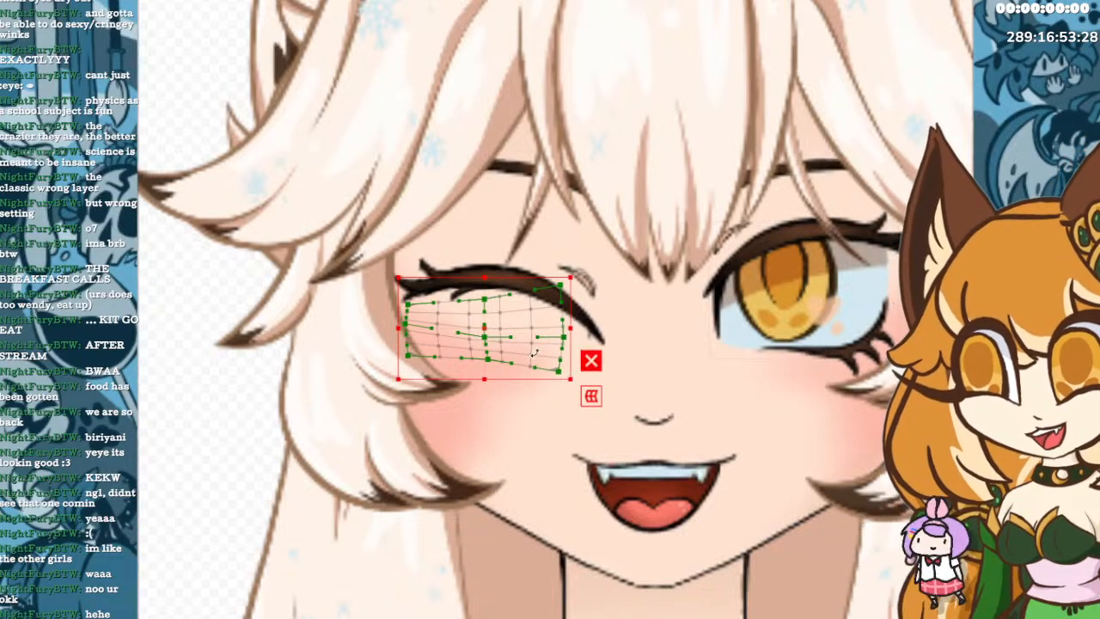
Refine the outer edge, center and upper and lower middle points of the lower lash's warp deformer in the closed pose.
scroll(483, 339, "up", 4)
left_click_drag(490, 323, 479, 302)
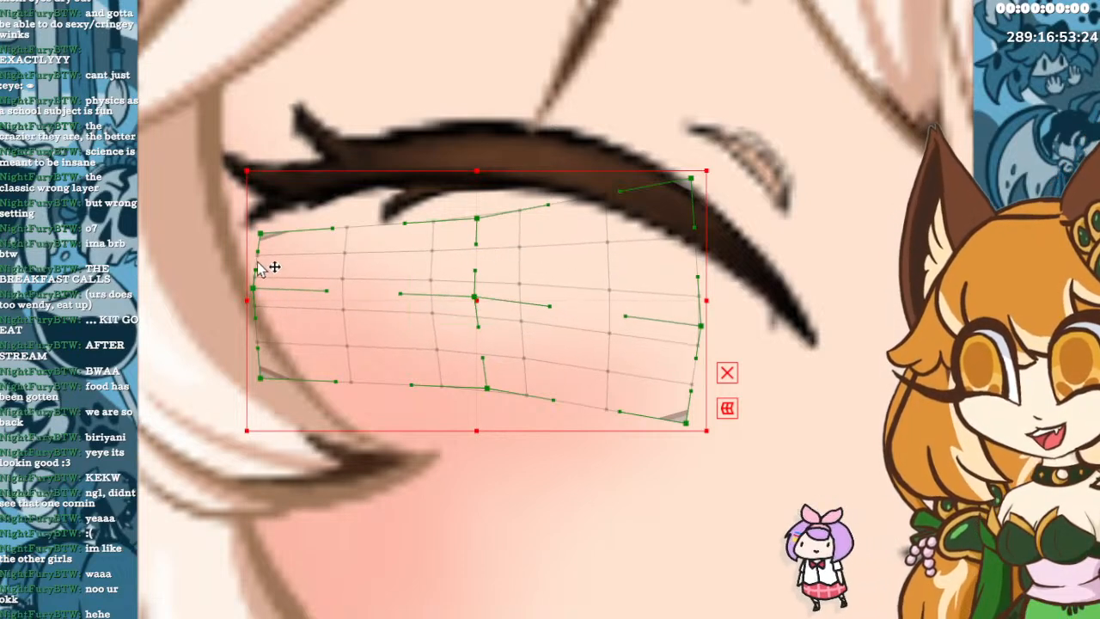
mouse_move(262, 234)
left_mouse_down()
mouse_move(266, 248)
mouse_move(270, 237)
left_mouse_up()
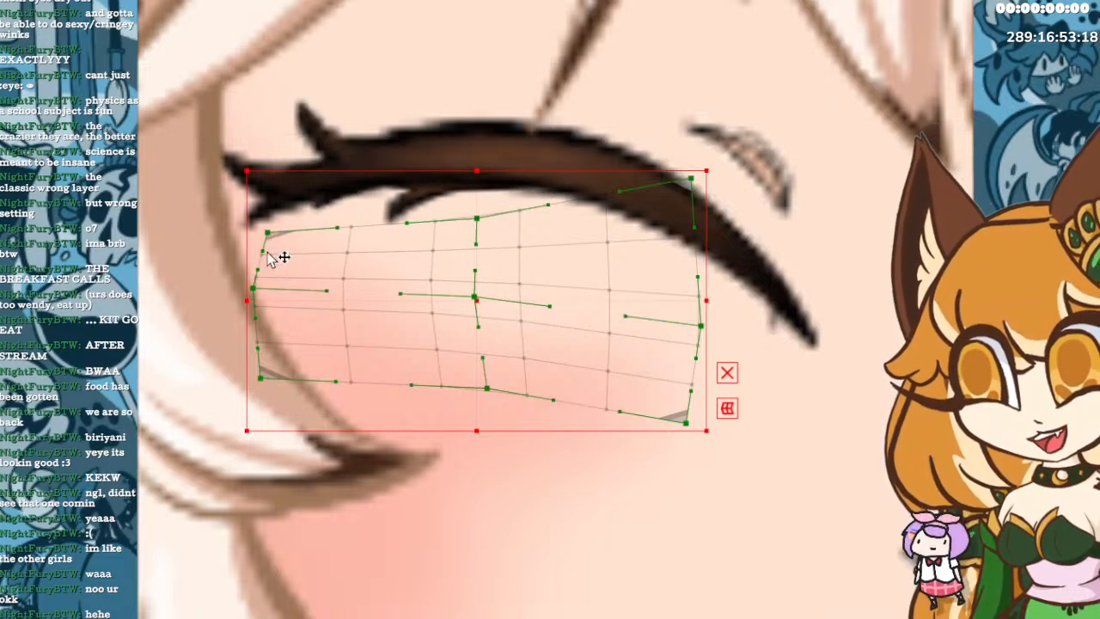
mouse_move(262, 299)
left_mouse_down()
mouse_move(273, 320)
mouse_move(275, 300)
mouse_move(263, 300)
left_mouse_up()
left_click_drag(263, 380, 279, 363)
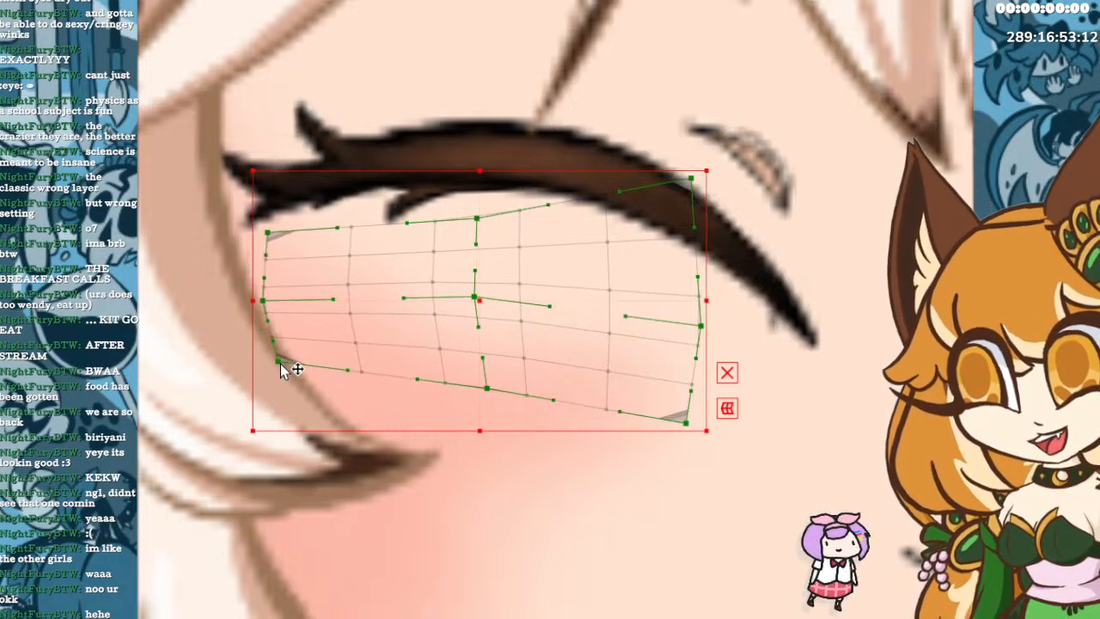
left_click_drag(475, 221, 478, 224)
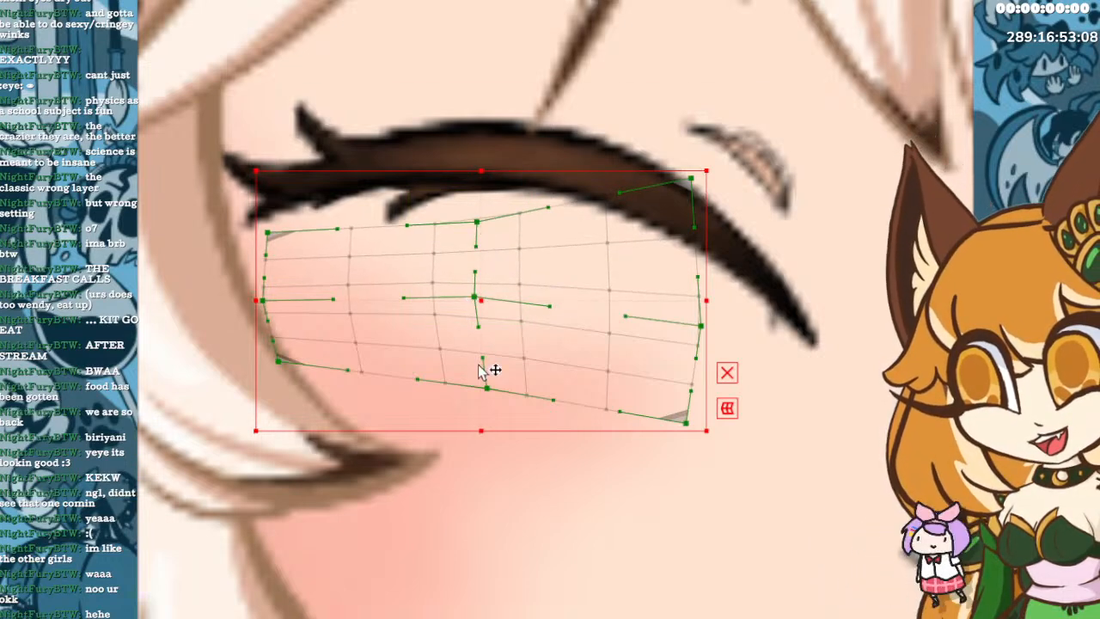
left_click_drag(488, 389, 486, 401)
left_click_drag(469, 404, 479, 393)
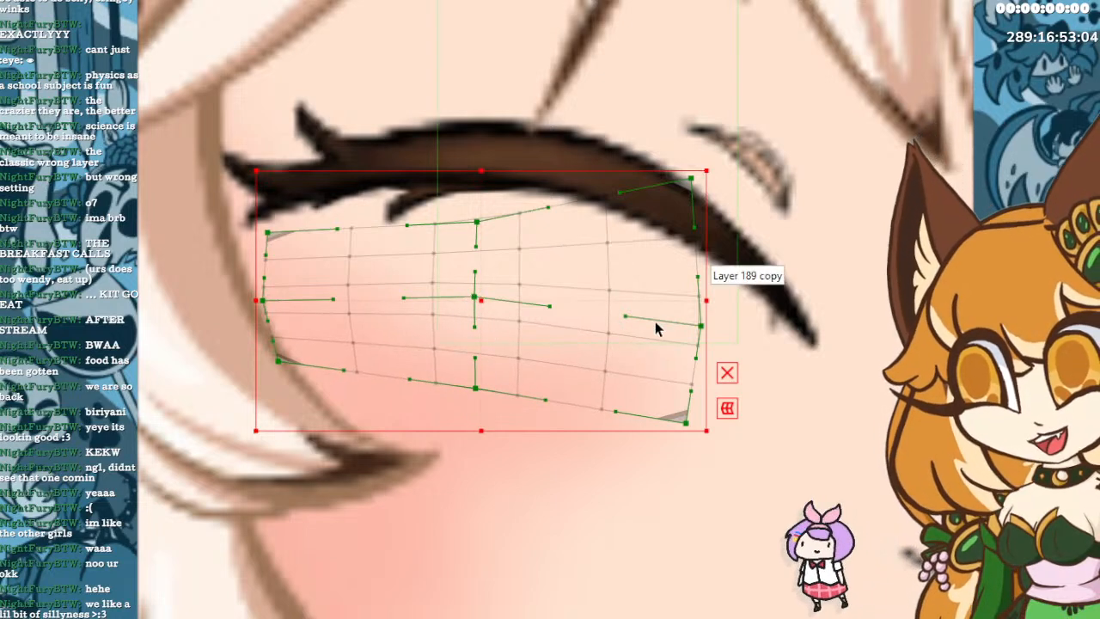
Undo all the closed-pose bending of the lower lash's warp deformer and the creation of that deformer.
key("ctrl+z")
key("ctrl+z")
key("ctrl+z")
key("ctrl+z")
key("ctrl+z")
key("ctrl+z")
key("ctrl+z")
key("ctrl+z")
key("ctrl+z")
key("ctrl+z")
key("ctrl+z")
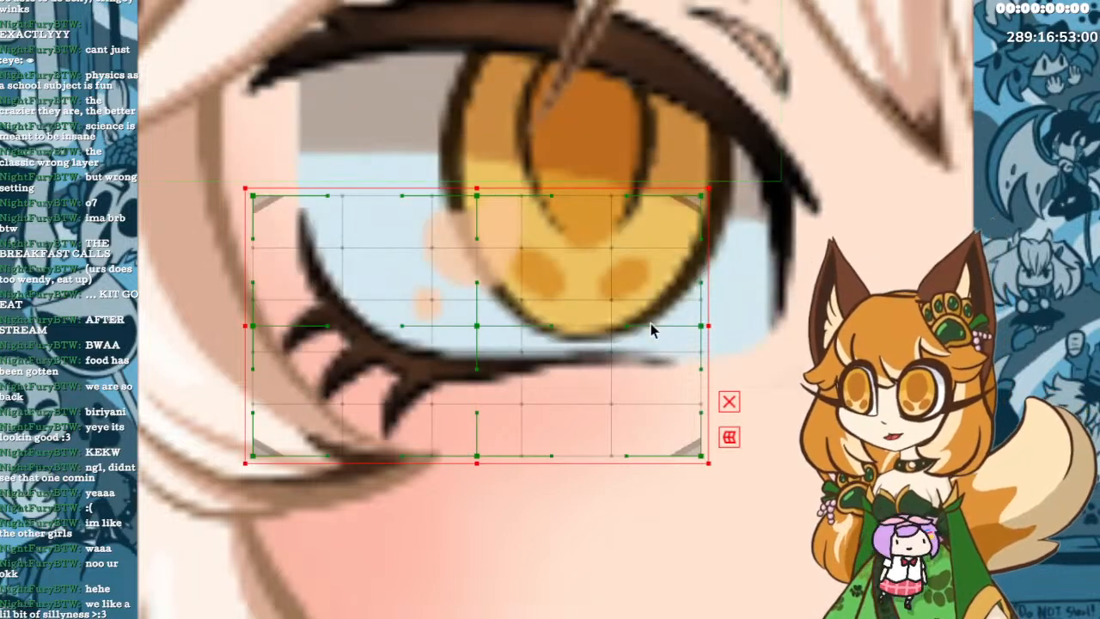
key("ctrl+z")
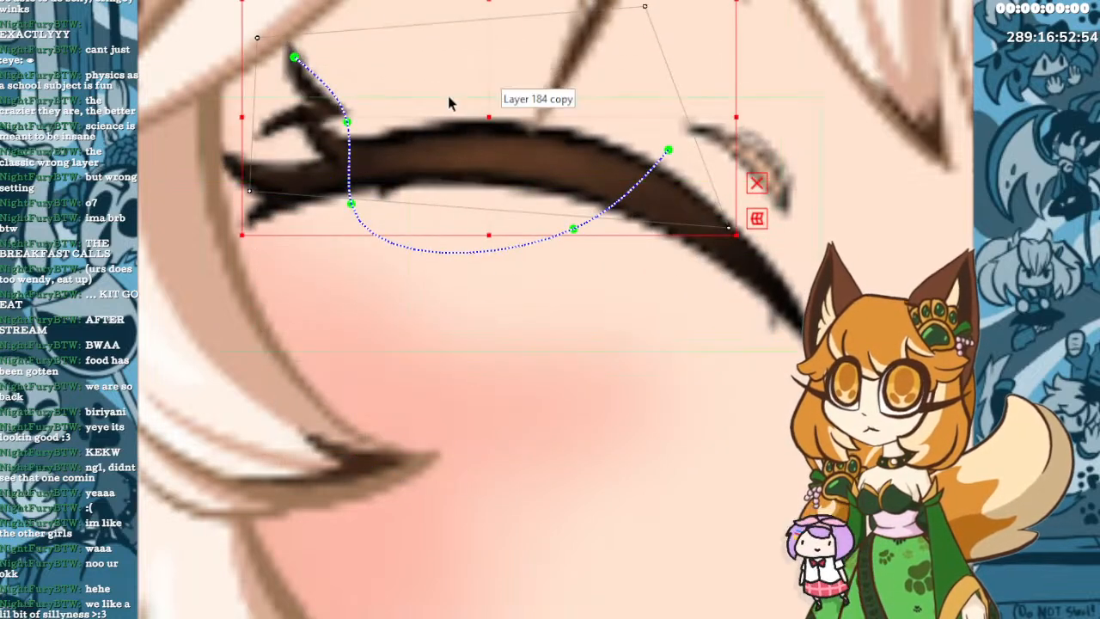
For the closed pose, squash the viewer-left lower lash mesh vertically to hide it behind the upper lash, and deselect it.
left_click_drag(488, 3, 527, 152)
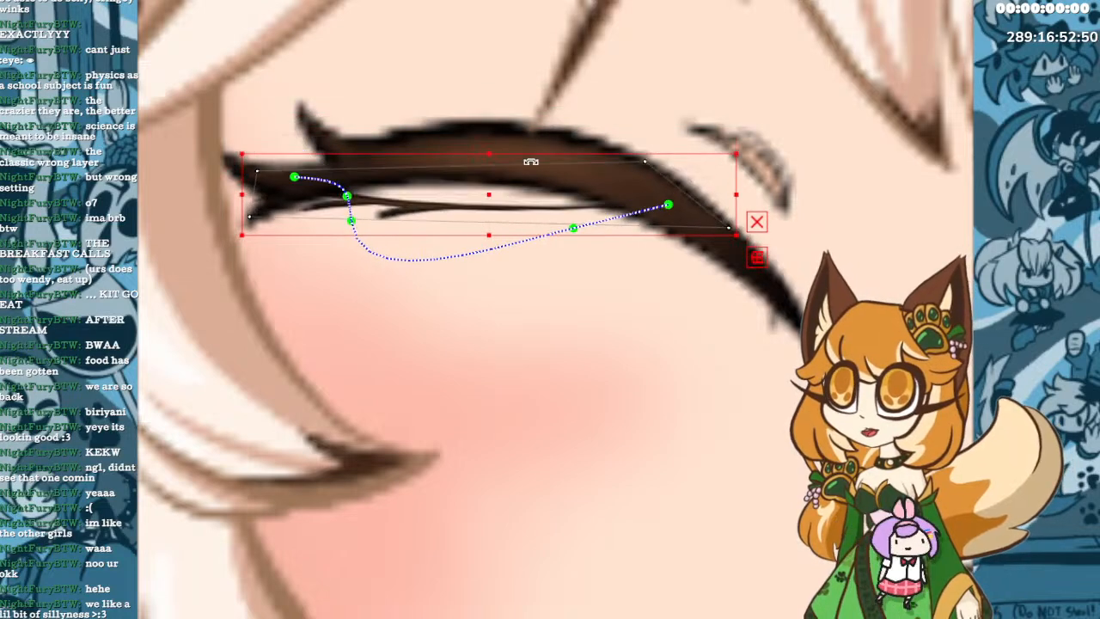
left_click_drag(490, 236, 486, 183)
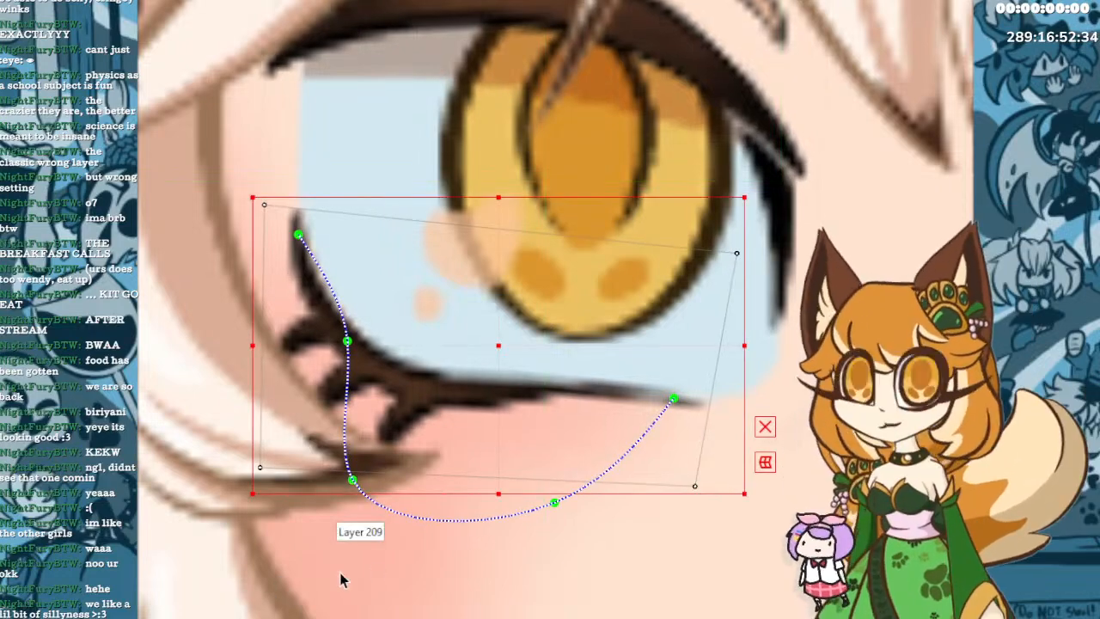
scroll(633, 386, "down", 10)
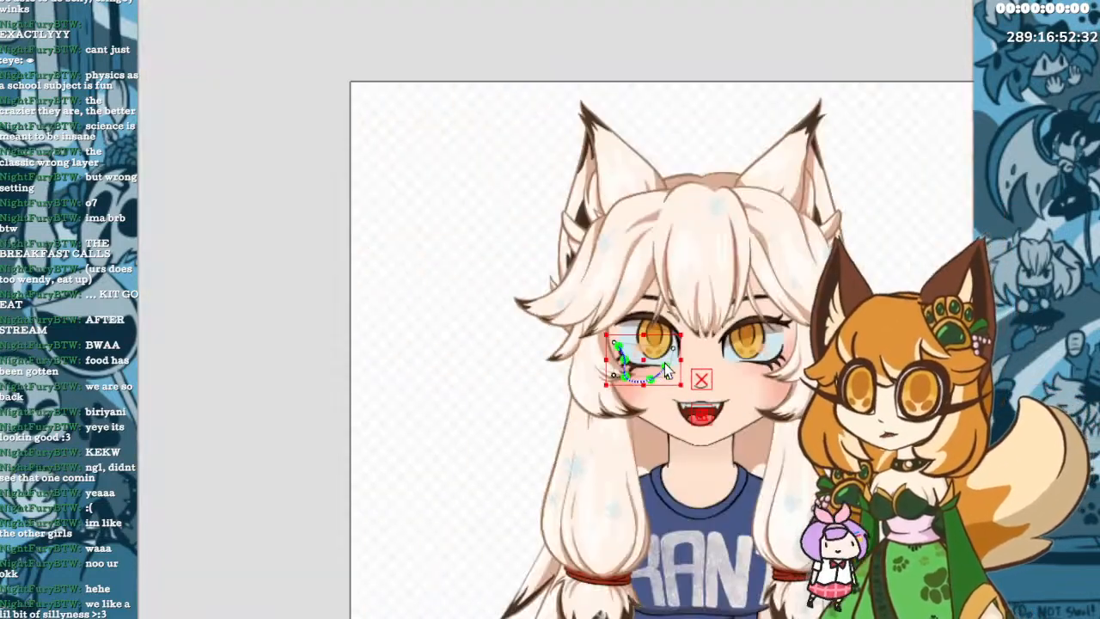
scroll(748, 378, "down", 4)
scroll(757, 398, "up", 6)
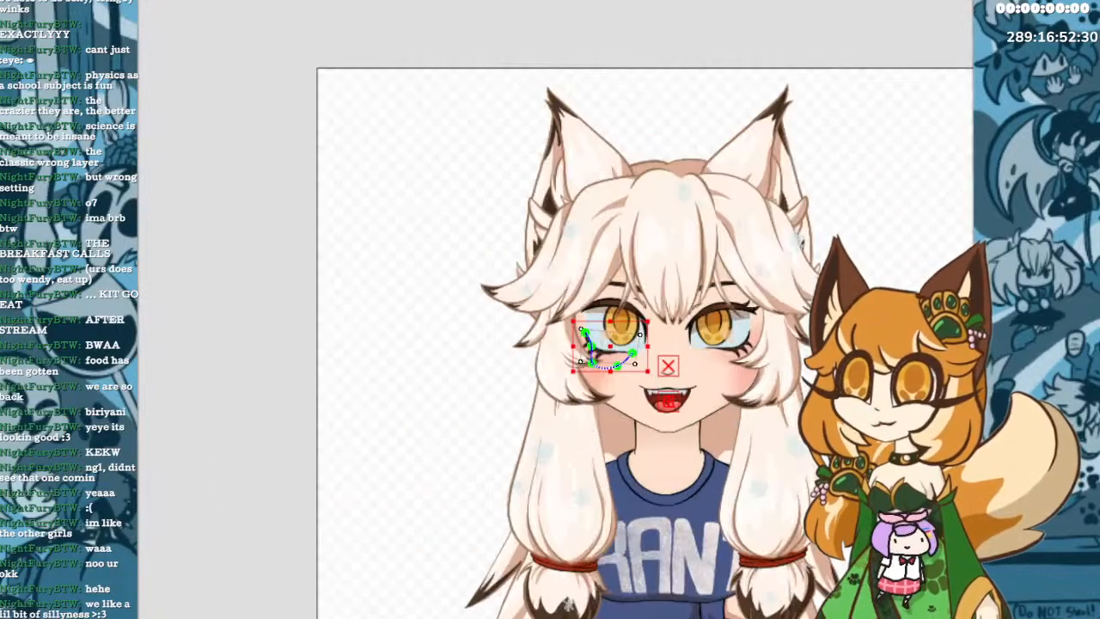
key("Escape")
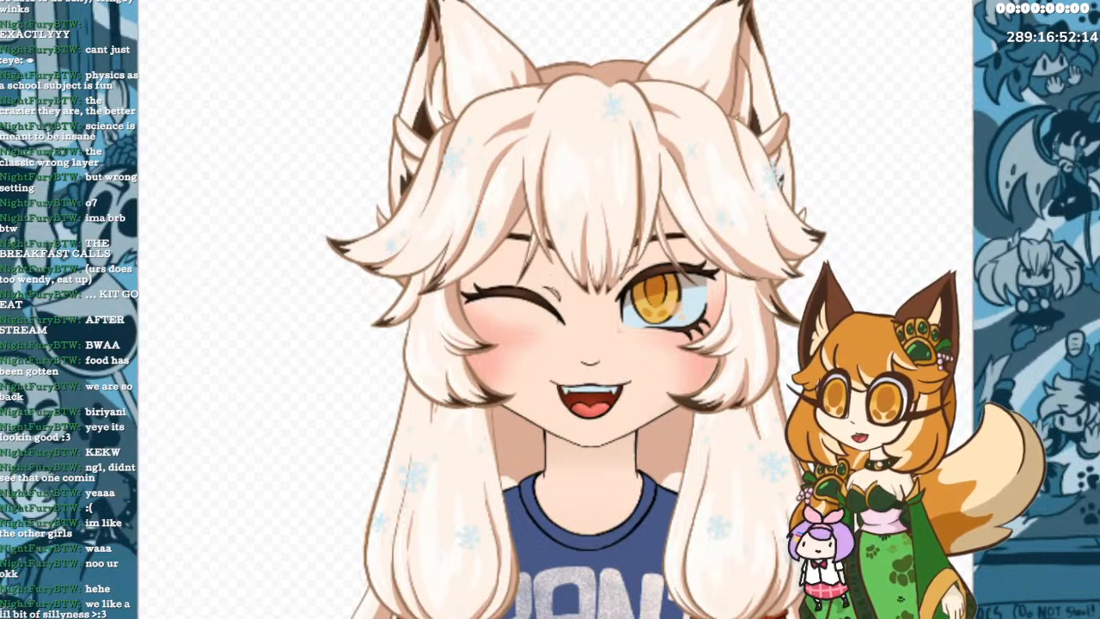
For the closed pose, squash the viewer-left eye's inner corner line mesh vertically to hide it behind the upper lash.
left_click(555, 296)
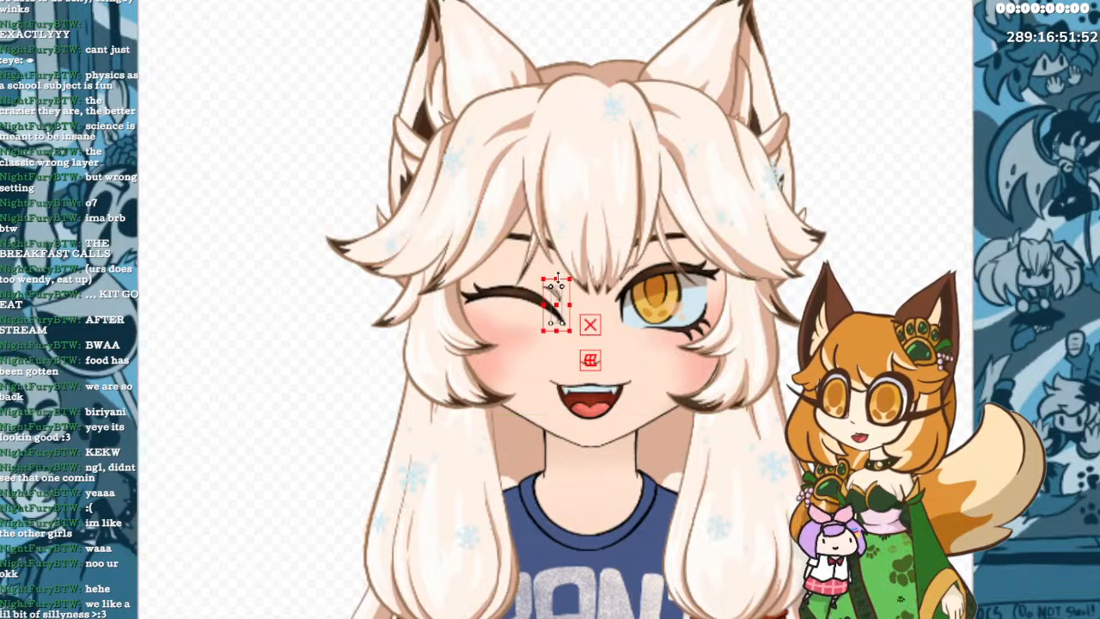
left_click_drag(558, 278, 556, 288)
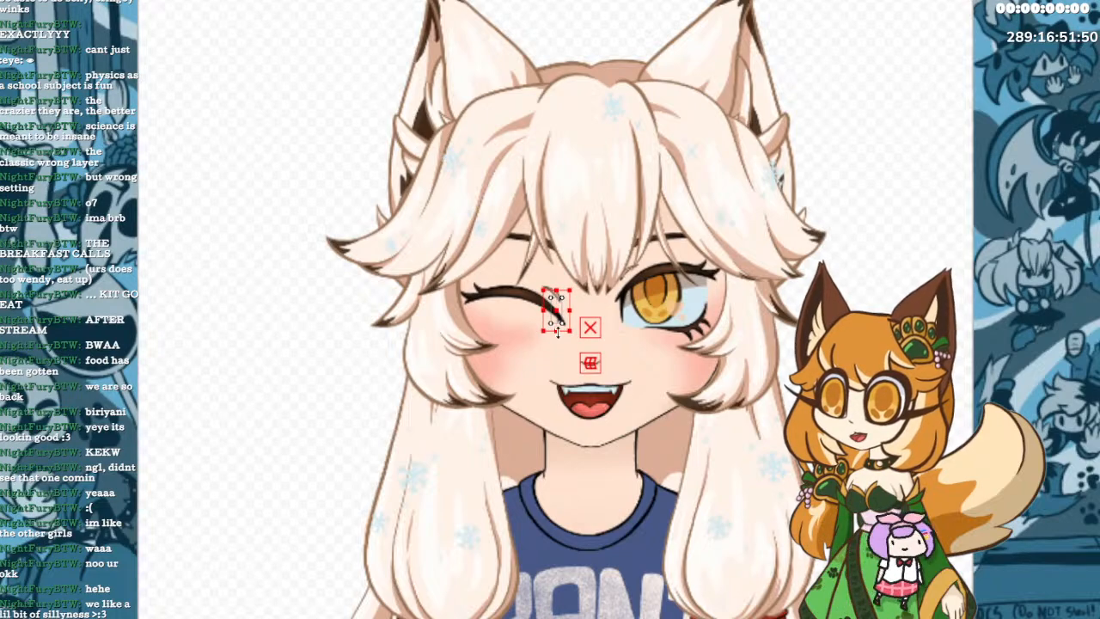
scroll(557, 333, "up", 4)
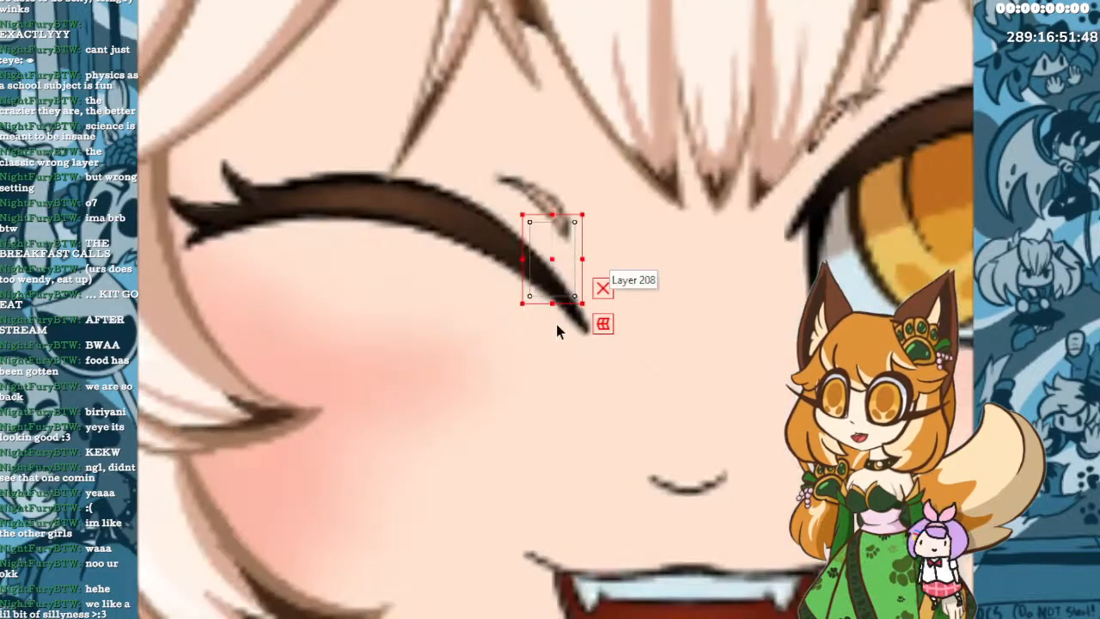
left_click_drag(553, 215, 553, 219)
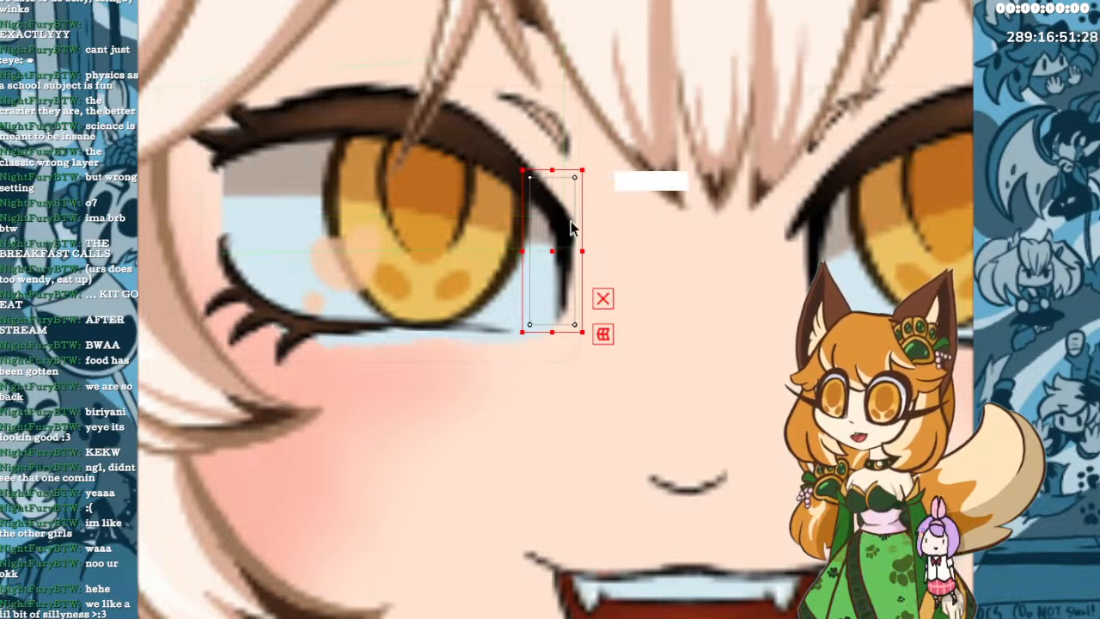
left_click_drag(561, 257, 546, 258)
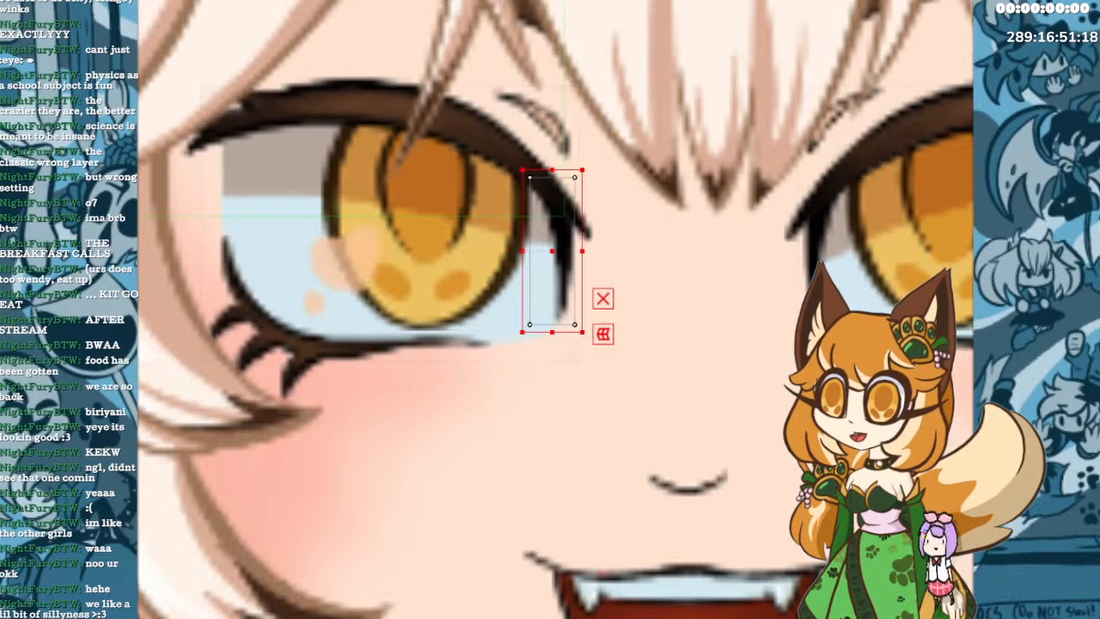
scroll(665, 317, "down", 5)
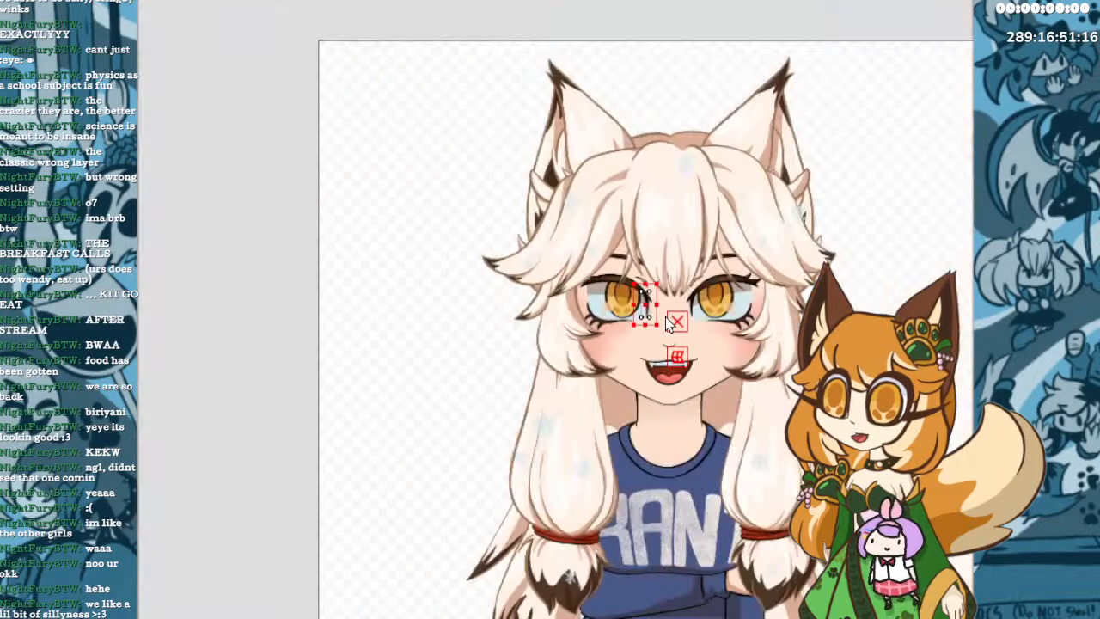
For the closed pose, flatten the viewer-left lower lash mesh from above and below until it fits behind the upper lash.
scroll(735, 347, "up", 3)
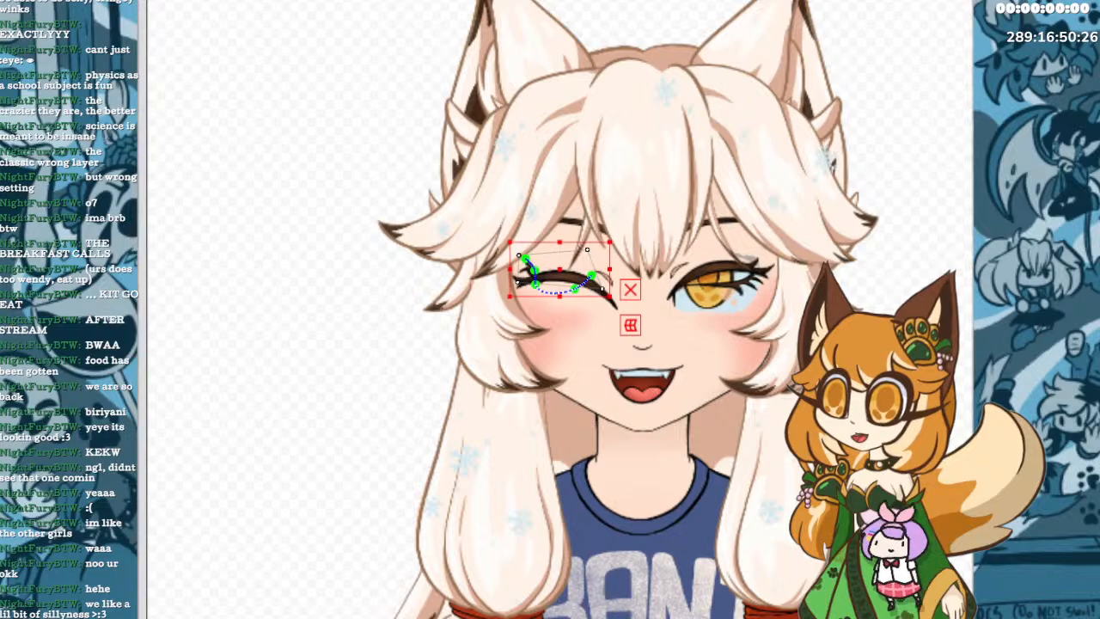
scroll(560, 295, "up", 5)
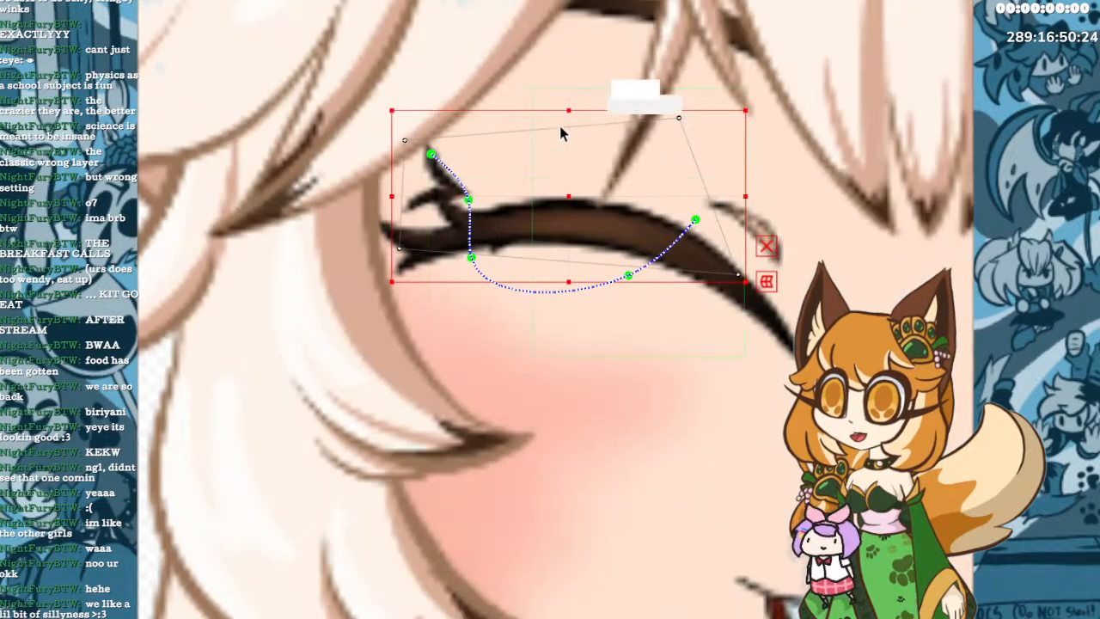
left_click_drag(569, 107, 585, 222)
left_click_drag(587, 291, 583, 292)
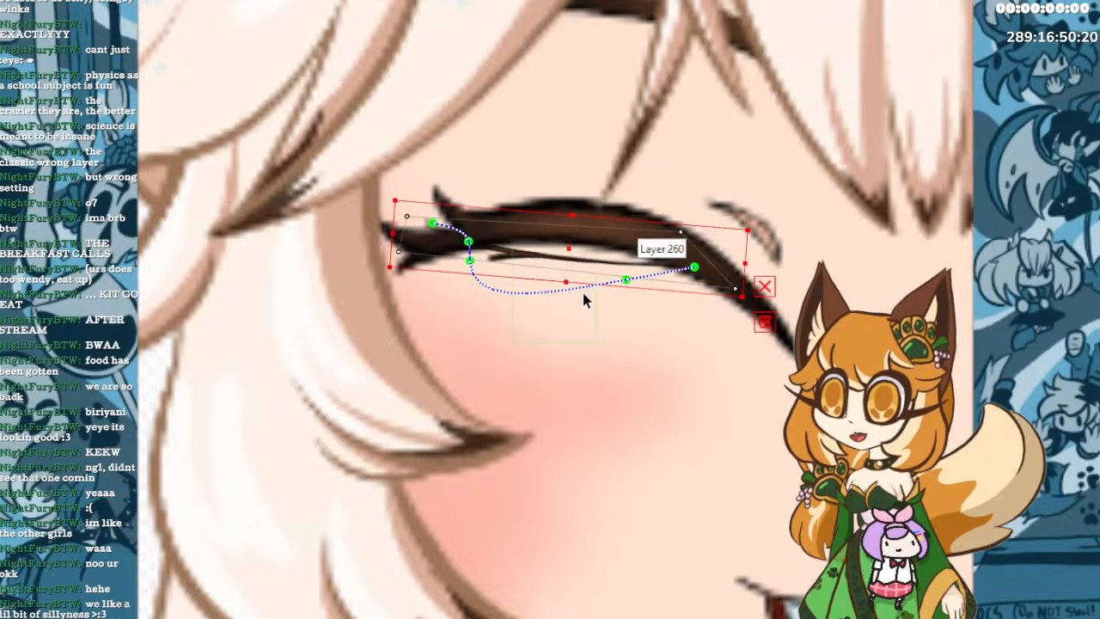
key("ctrl+z")
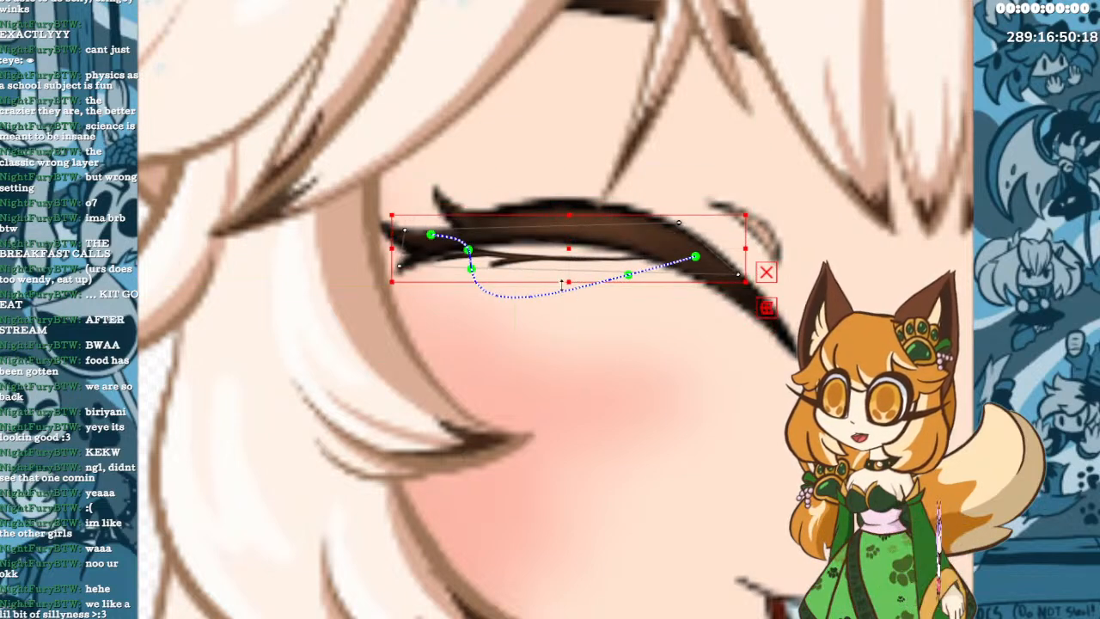
left_click_drag(570, 282, 569, 252)
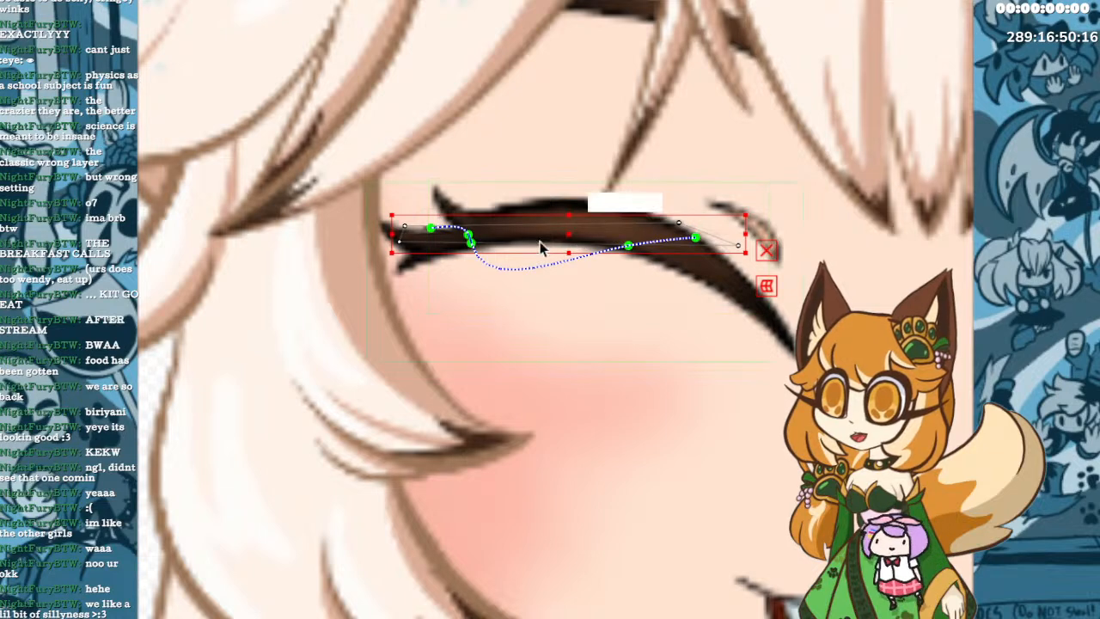
key("Return")
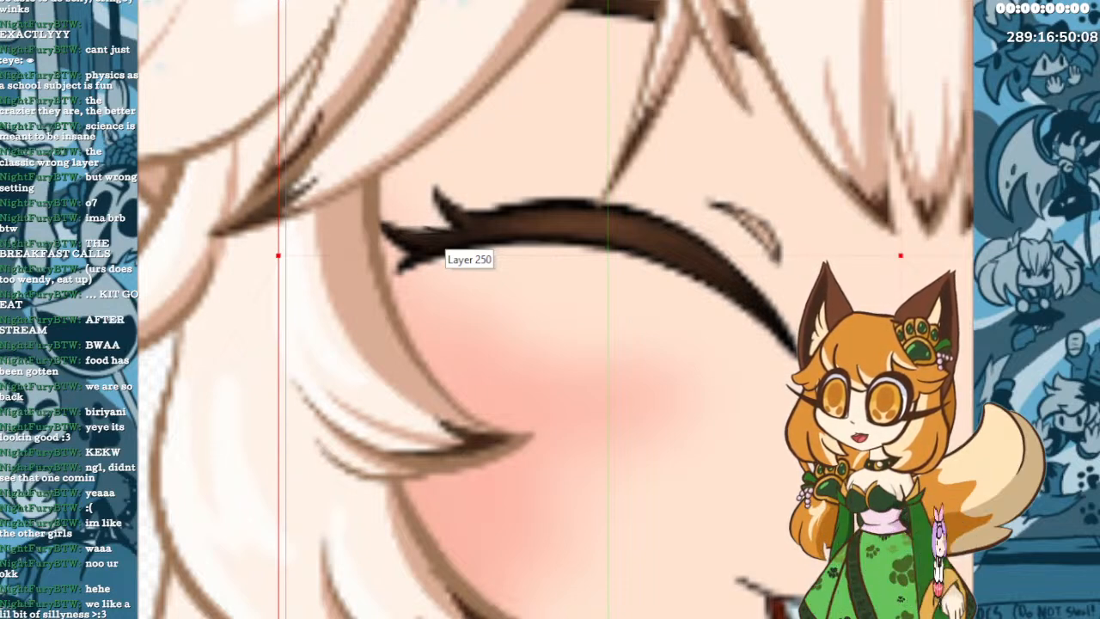
Reselect the flattened viewer-left lower lash, squash it slightly further behind the upper lash, and deselect it.
left_click(522, 239)
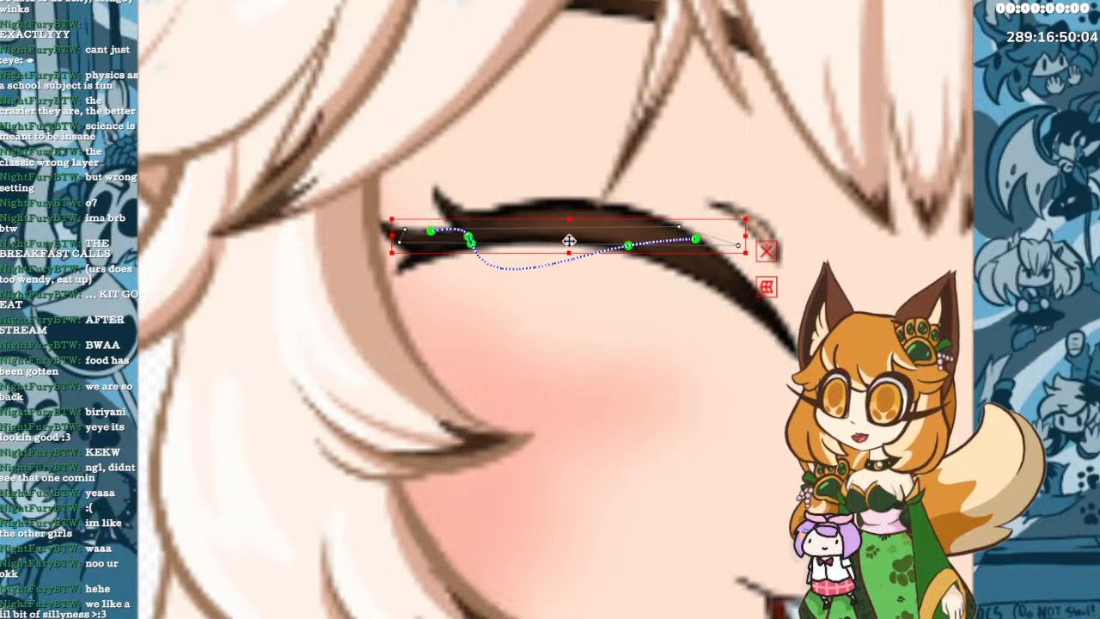
left_click_drag(569, 252, 569, 243)
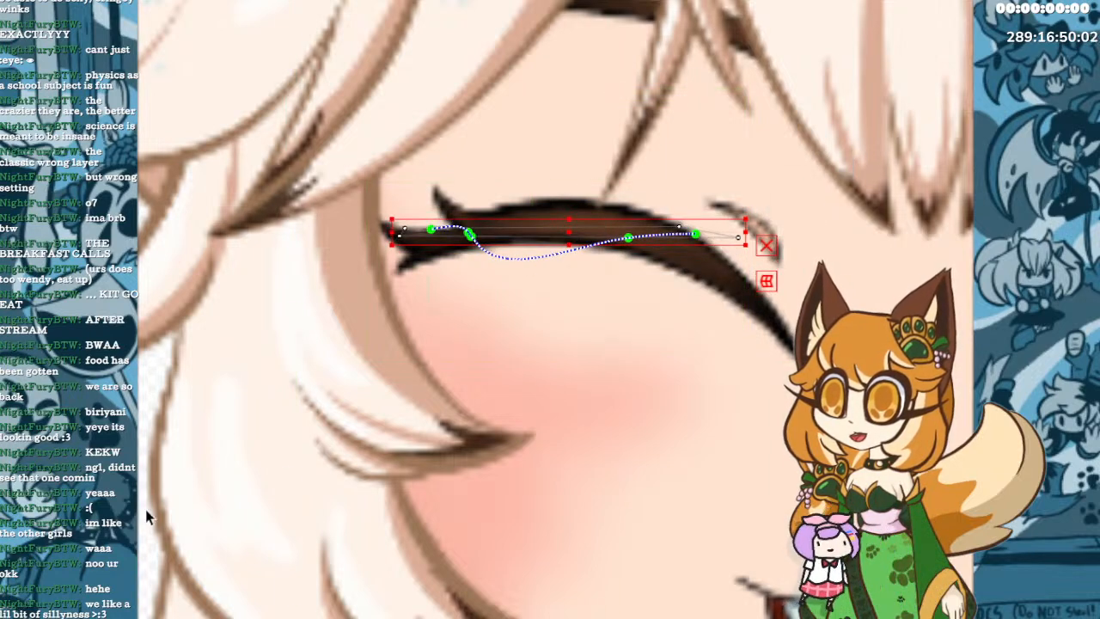
left_click(145, 417)
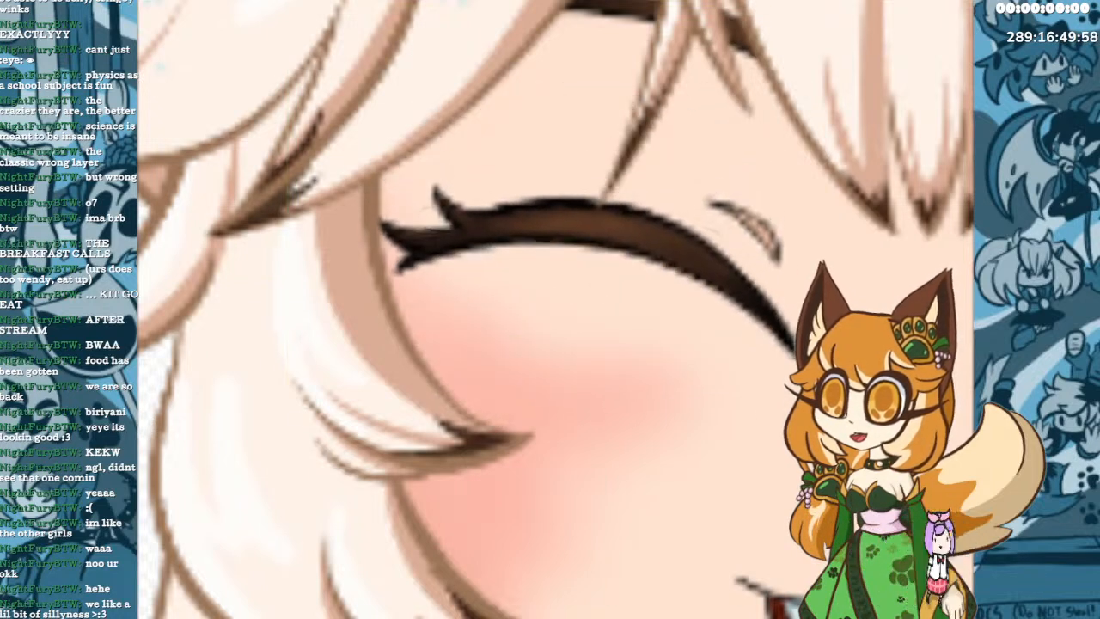
Examine the blink on the whole face and compare the viewer-right eye with the viewer-left one.
scroll(713, 545, "down", 5)
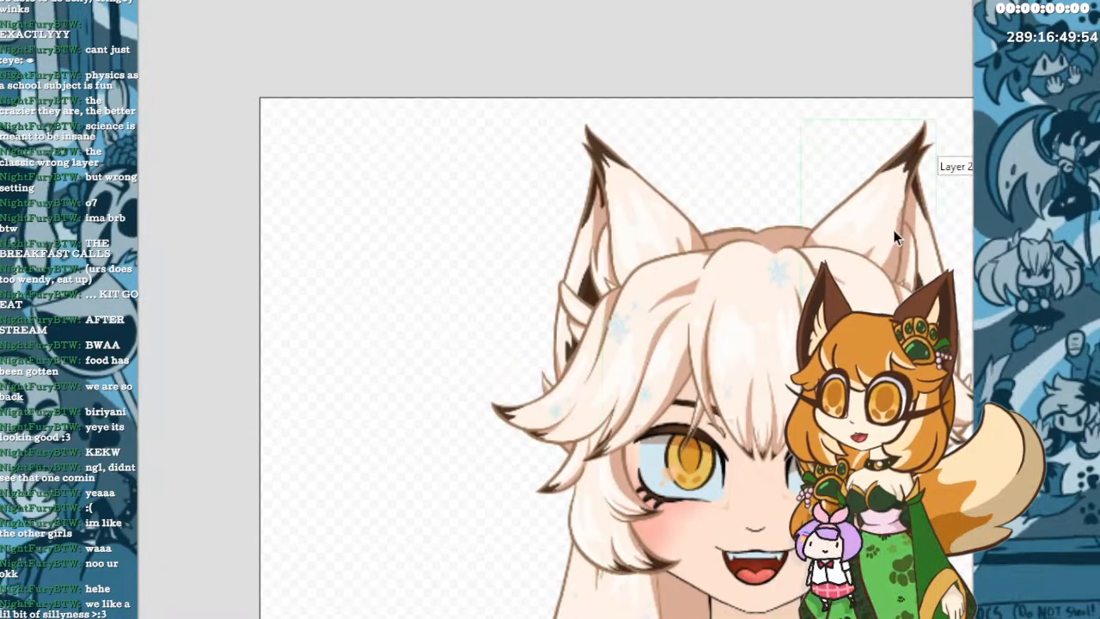
scroll(894, 229, "down", 5)
scroll(921, 332, "up", 4)
scroll(945, 318, "up", 3)
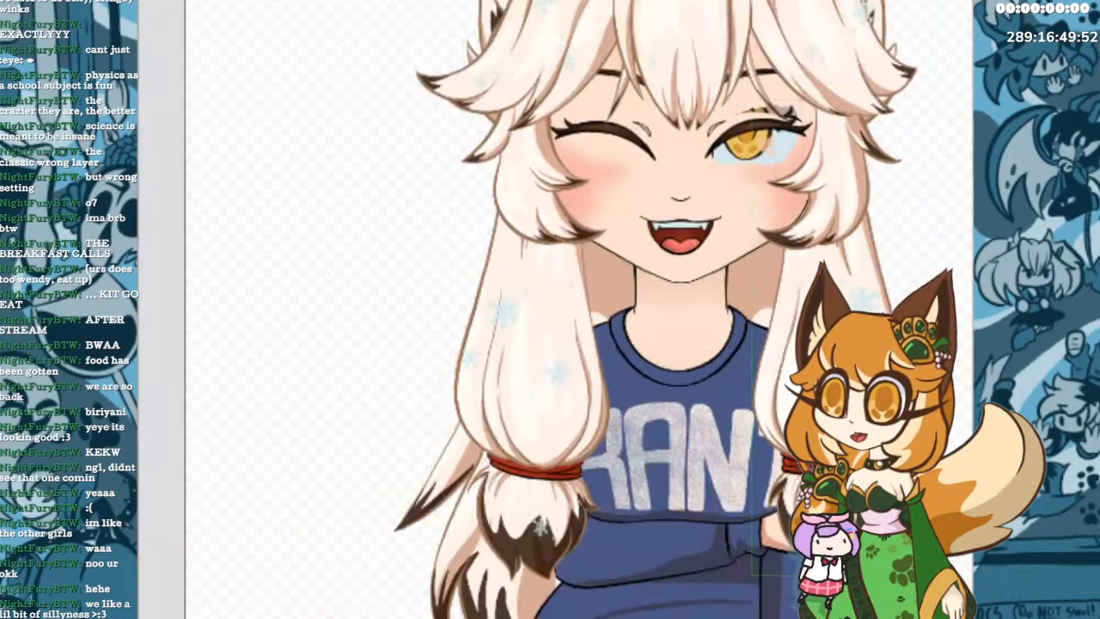
scroll(892, 245, "down", 3)
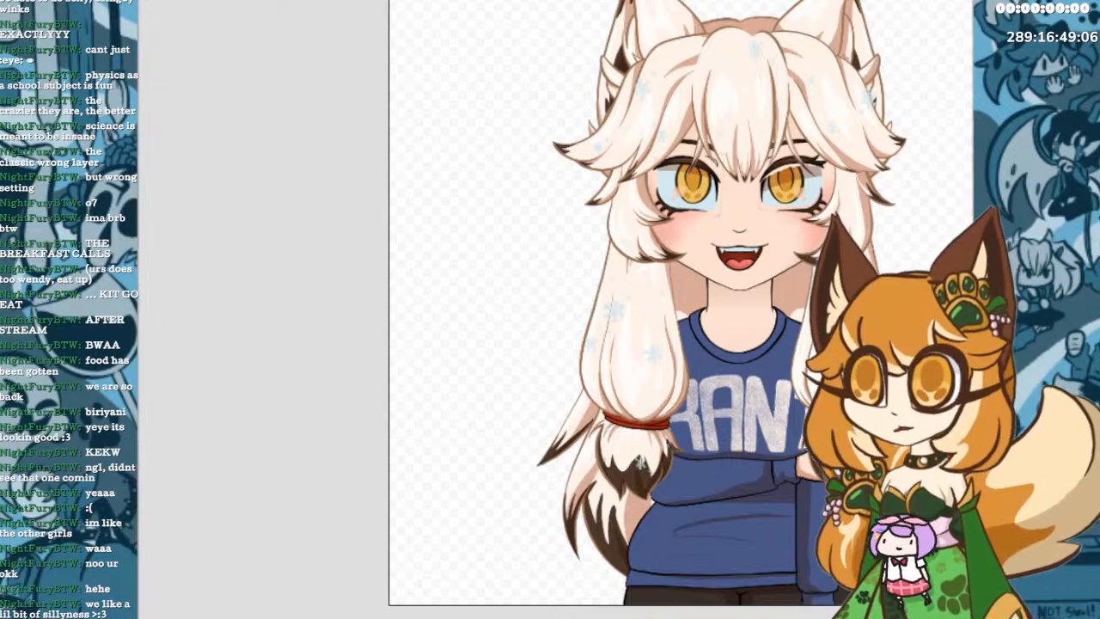
scroll(881, 402, "down", 2)
scroll(894, 269, "up", 3)
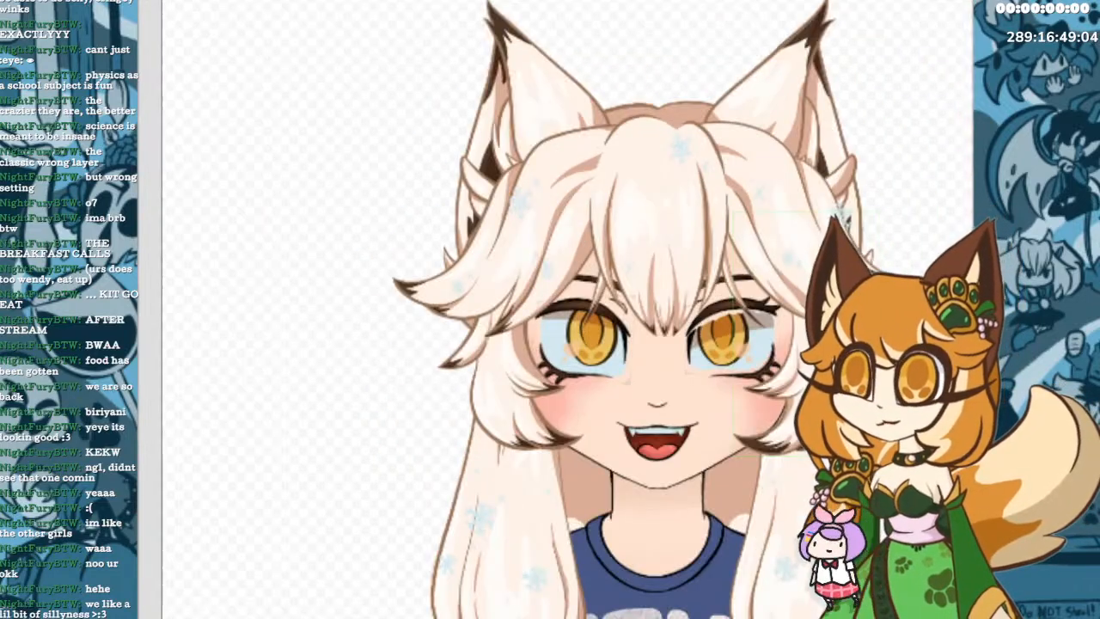
scroll(698, 428, "down", 2)
scroll(795, 495, "up", 5)
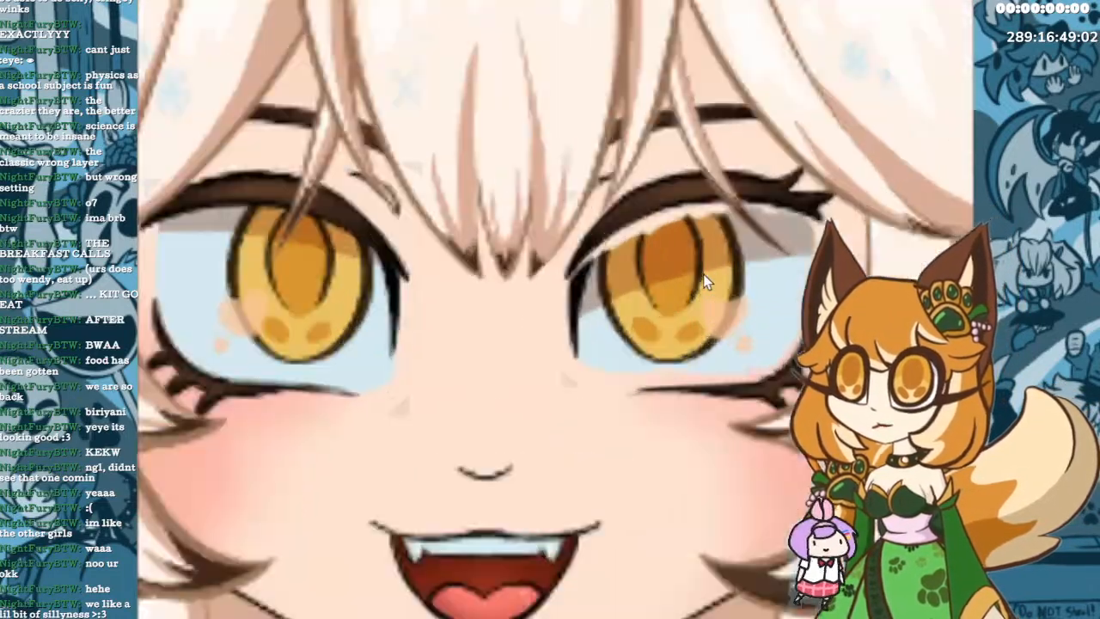
scroll(703, 275, "up", 1)
scroll(703, 274, "down", 1)
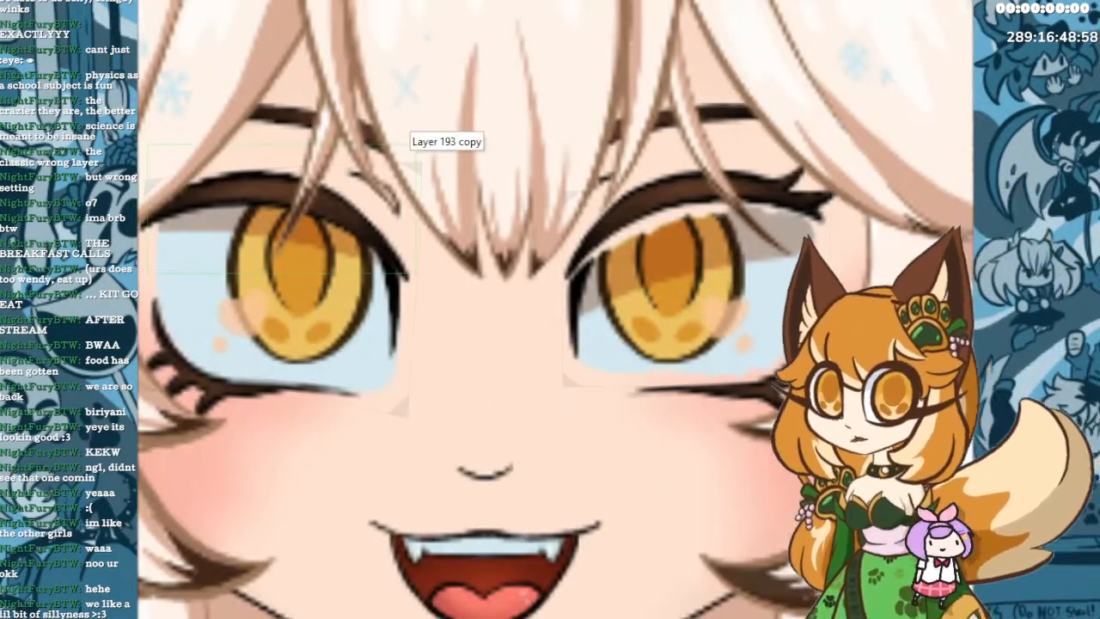
left_click(730, 363)
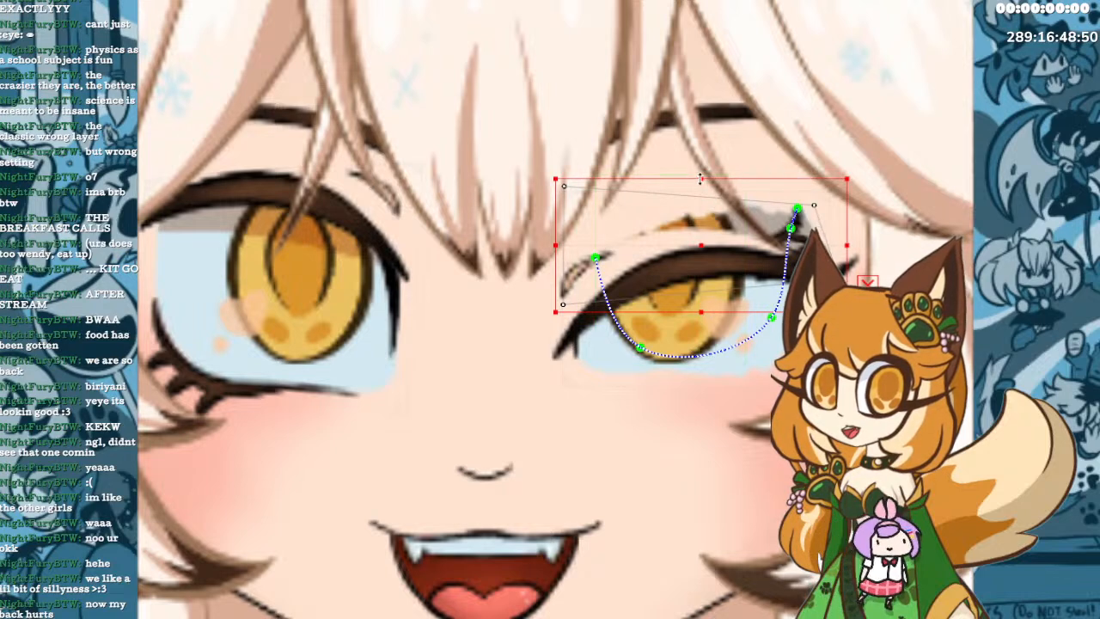
left_click_drag(700, 178, 700, 227)
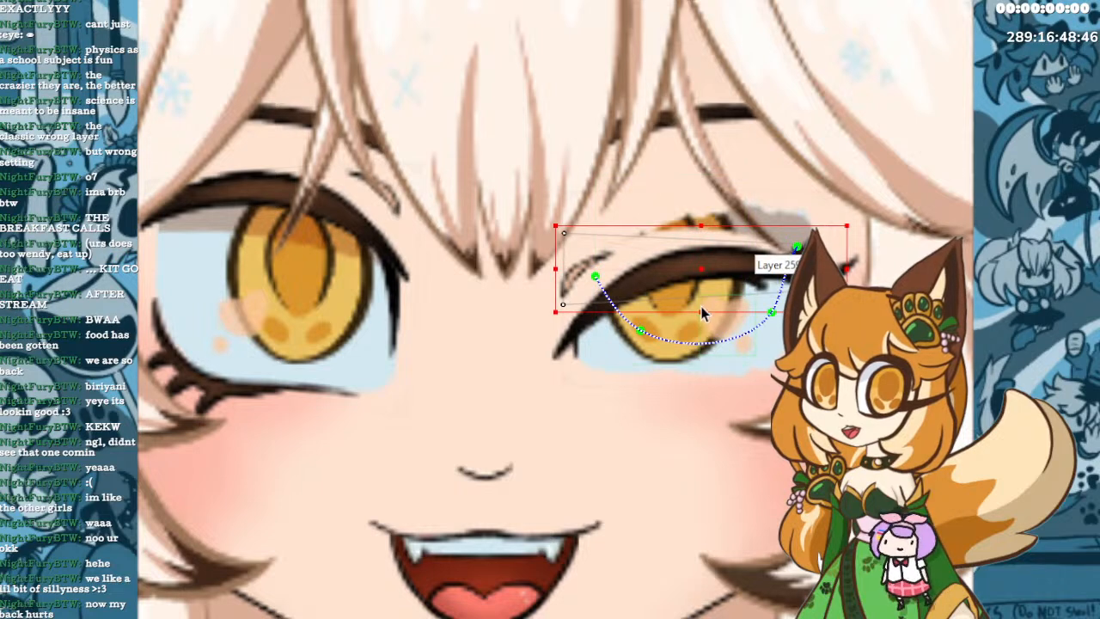
left_click_drag(702, 308, 702, 287)
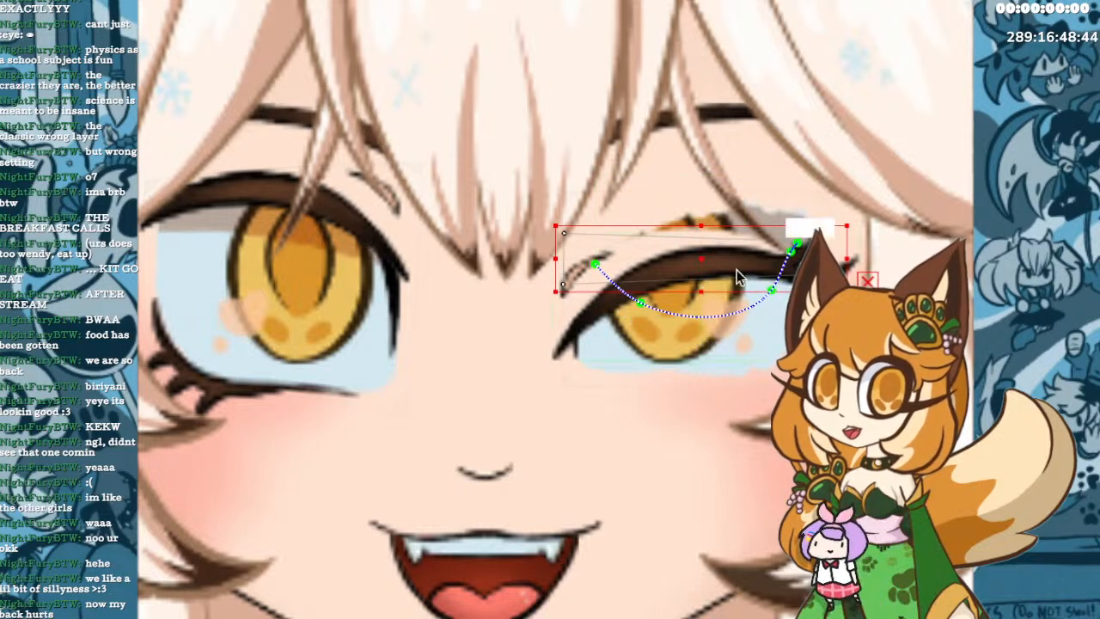
left_click_drag(702, 227, 701, 251)
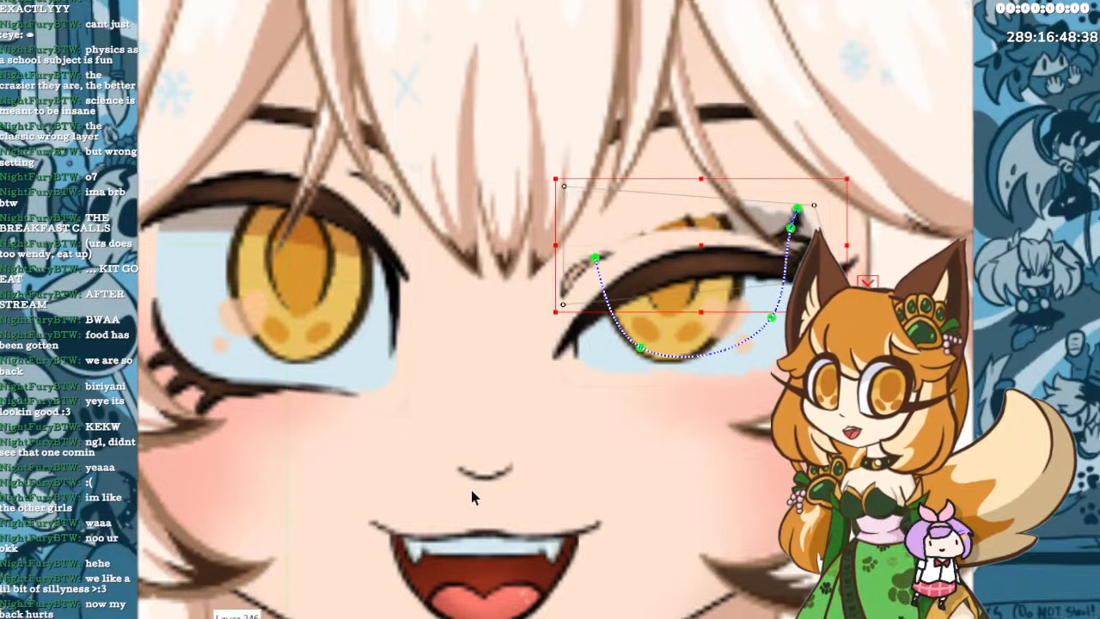
For the closed pose, squash the viewer-right lower lash mesh vertically from above and below to hide it behind the upper lash.
left_click_drag(701, 179, 701, 234)
left_click_drag(701, 312, 703, 286)
left_click_drag(700, 235, 702, 264)
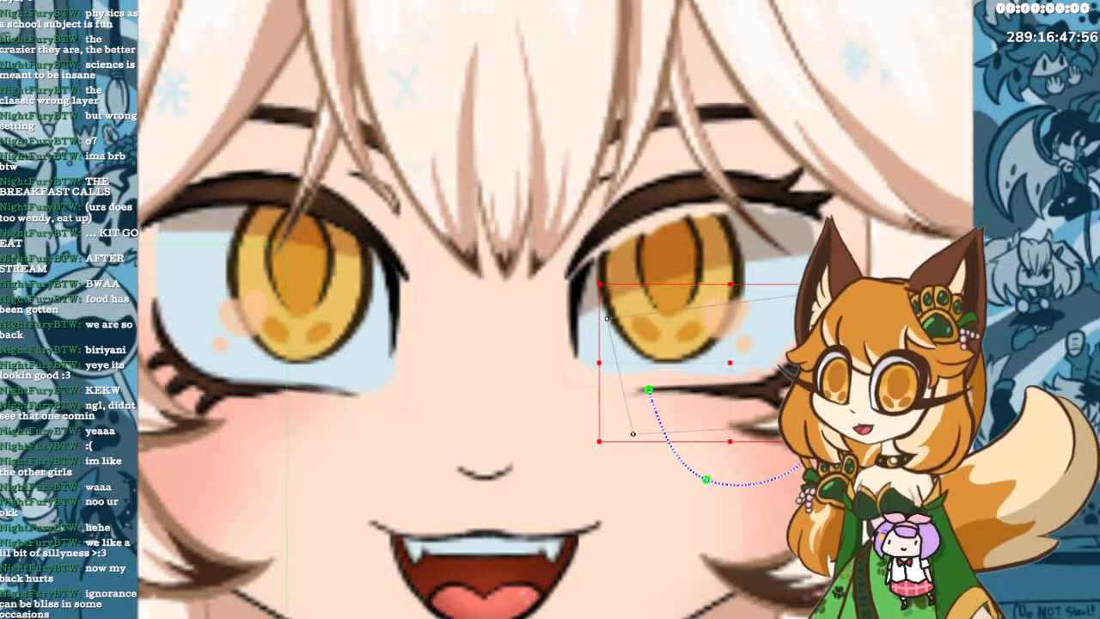
For the closed pose, move the upper and lower middle points of the viewer-right eye white's warp deformer toward the upper lash.
left_click(696, 289)
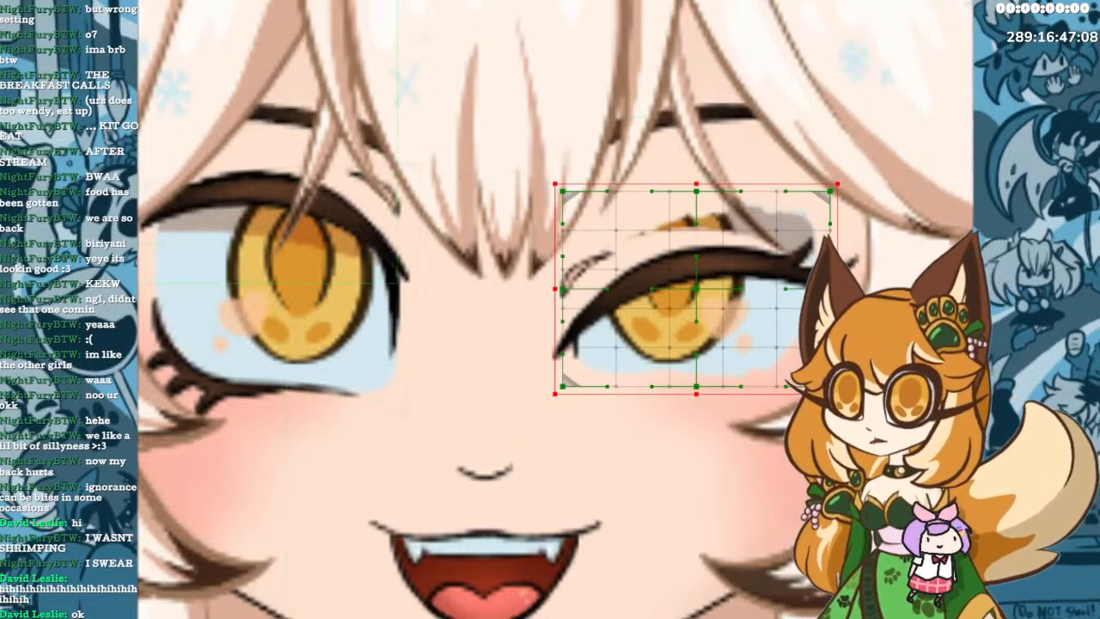
left_click_drag(696, 191, 698, 222)
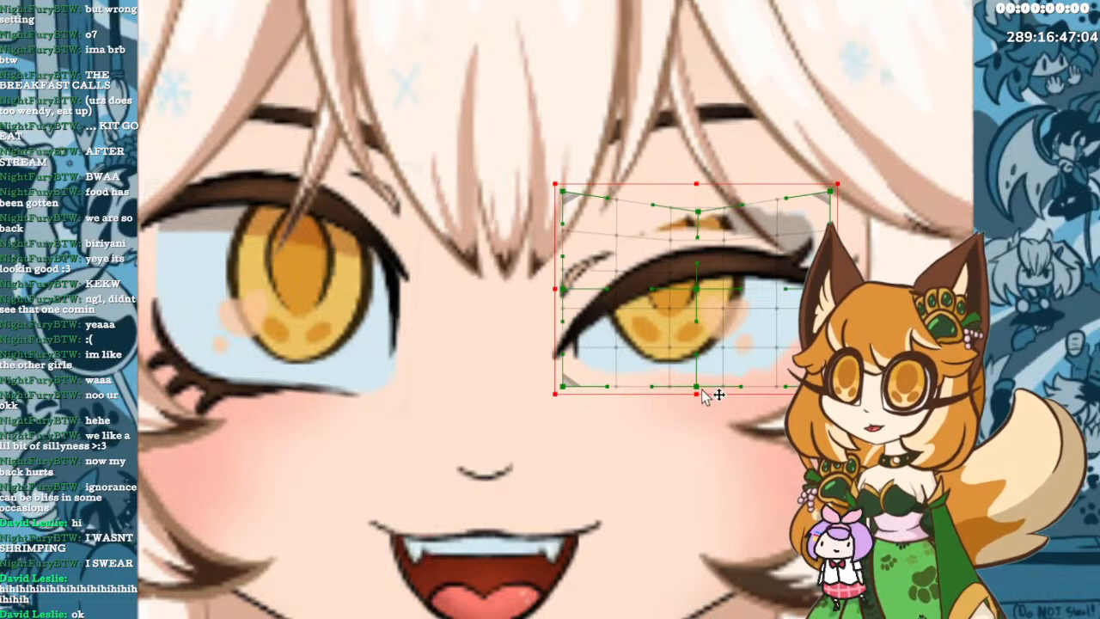
left_click_drag(698, 389, 698, 319)
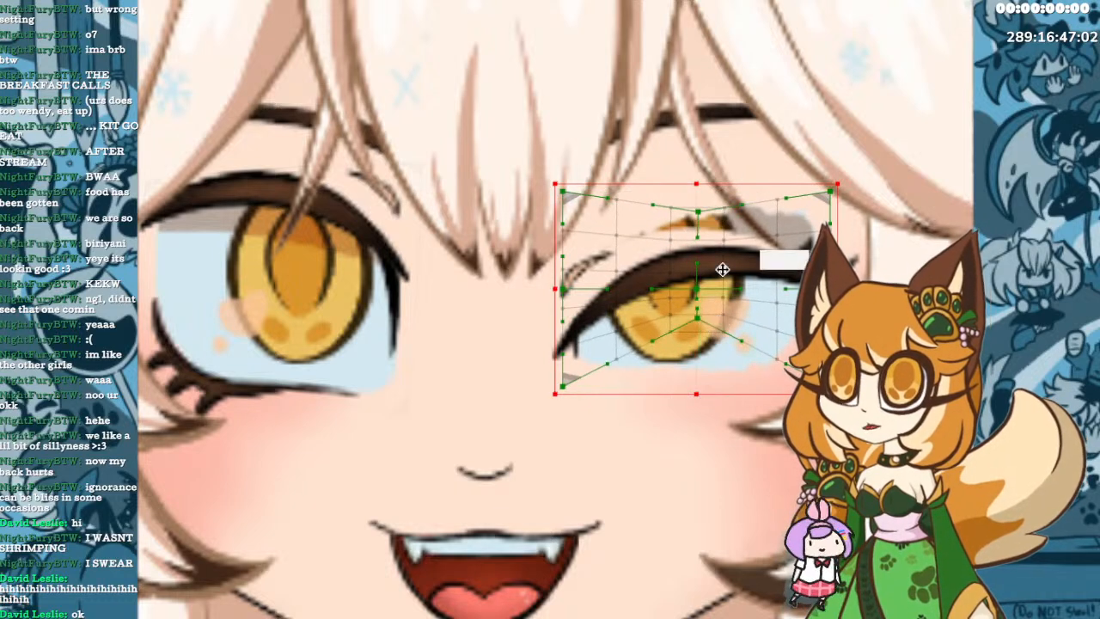
left_click_drag(696, 214, 700, 222)
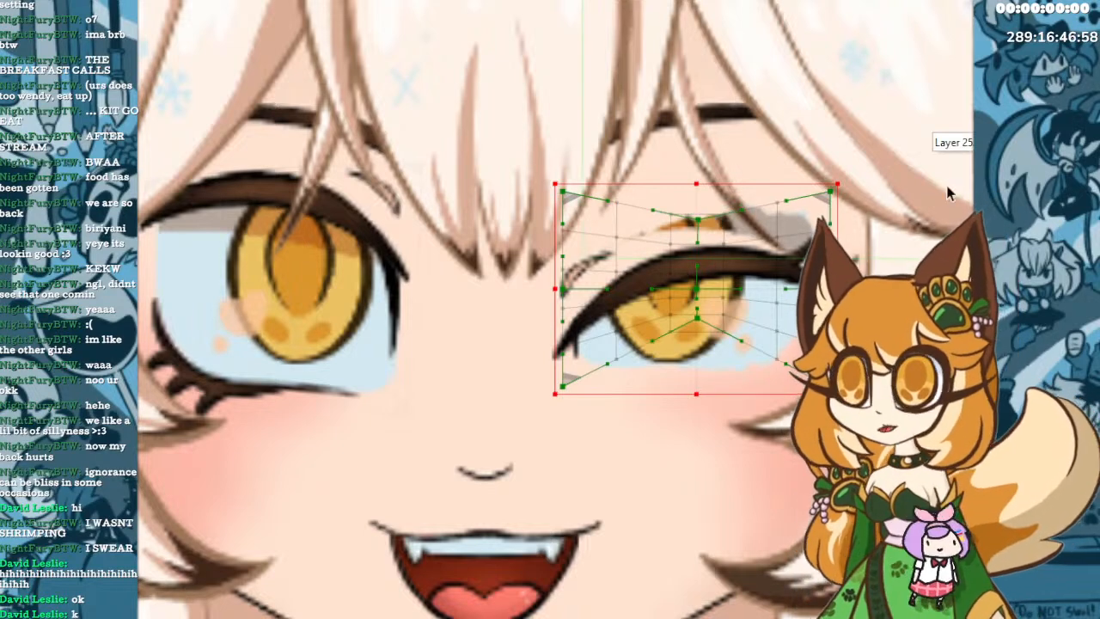
Pull all four corners of the viewer-right eye white's warp deformer in toward the closing upper lash.
left_click_drag(832, 190, 849, 258)
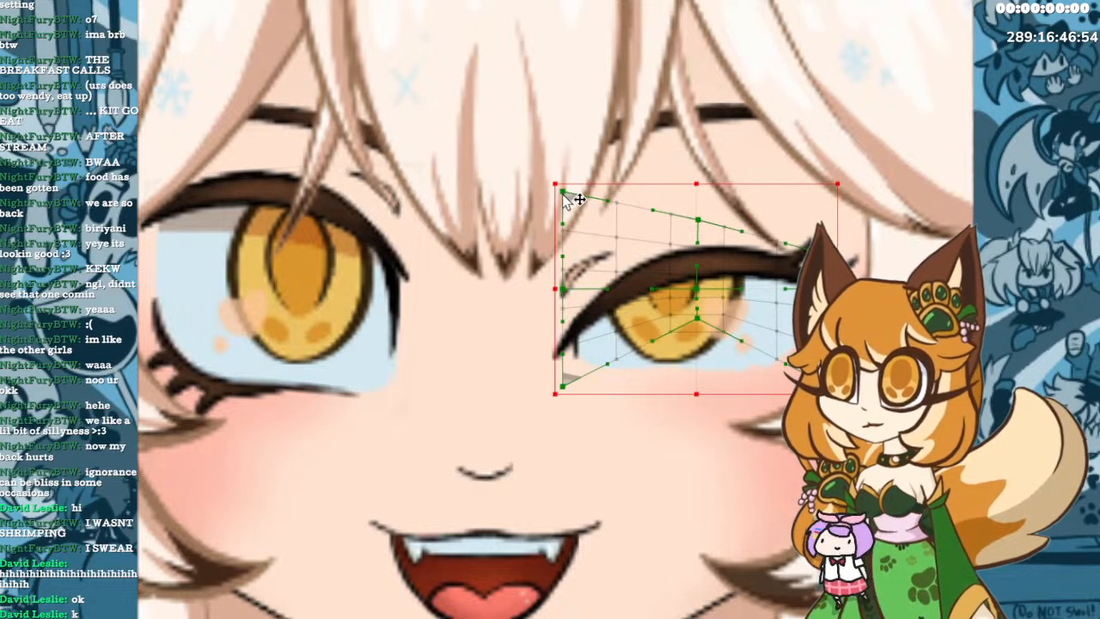
left_click_drag(561, 200, 576, 271)
left_click_drag(570, 393, 568, 343)
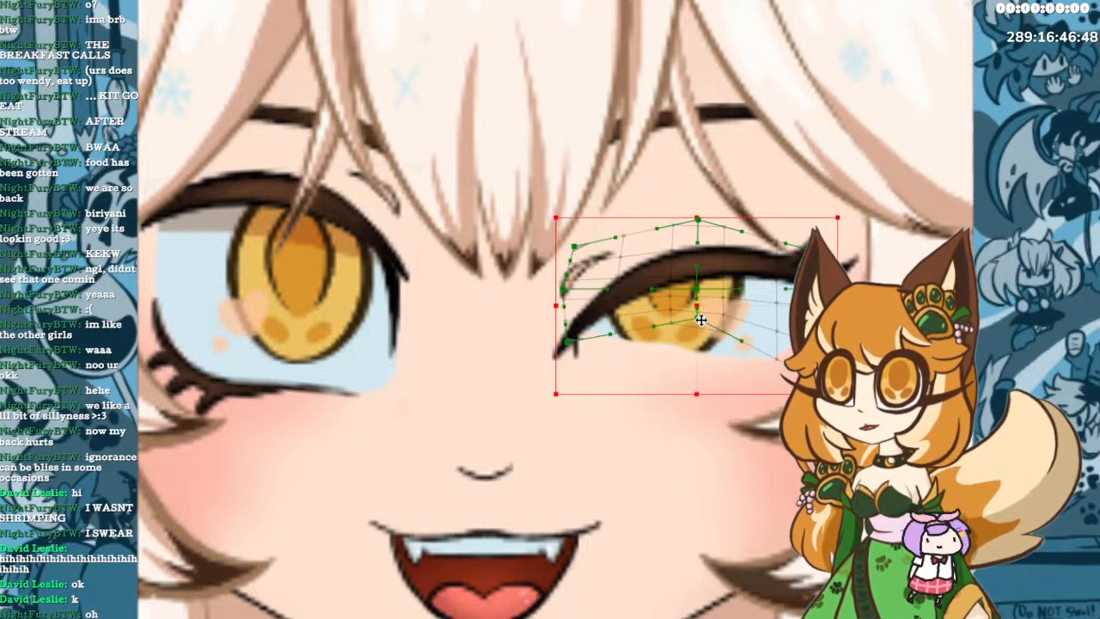
left_click_drag(828, 382, 829, 304)
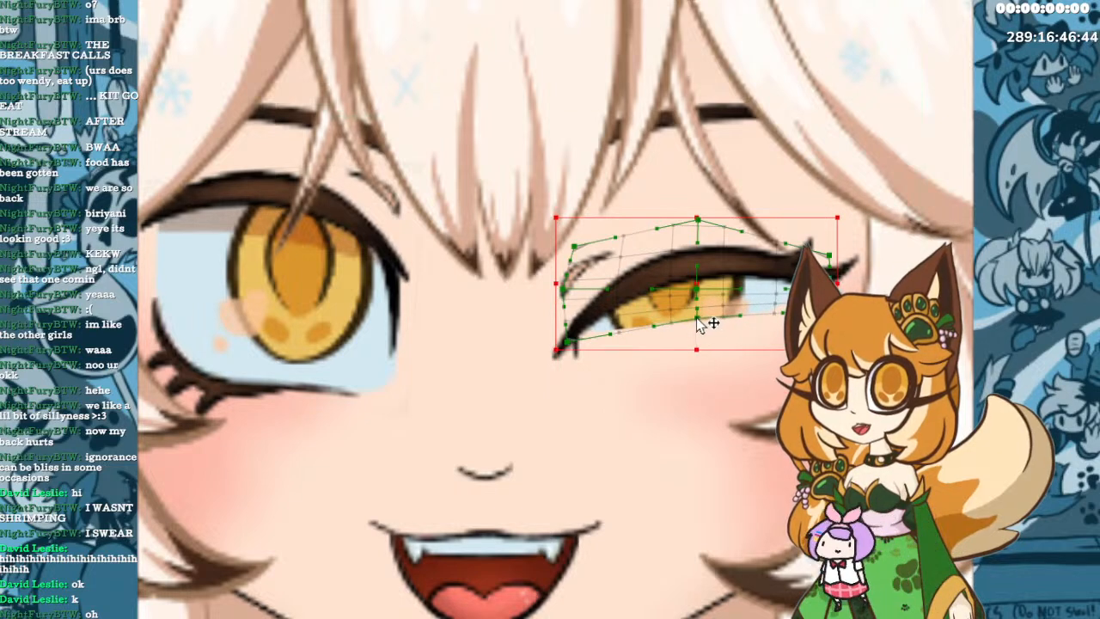
Raise the lower, middle and inner-corner control points of the nearly closed left eye's white warp so it follows the upper lash curve.
mouse_move(701, 316)
left_mouse_down()
mouse_move(698, 282)
mouse_move(698, 308)
left_mouse_up()
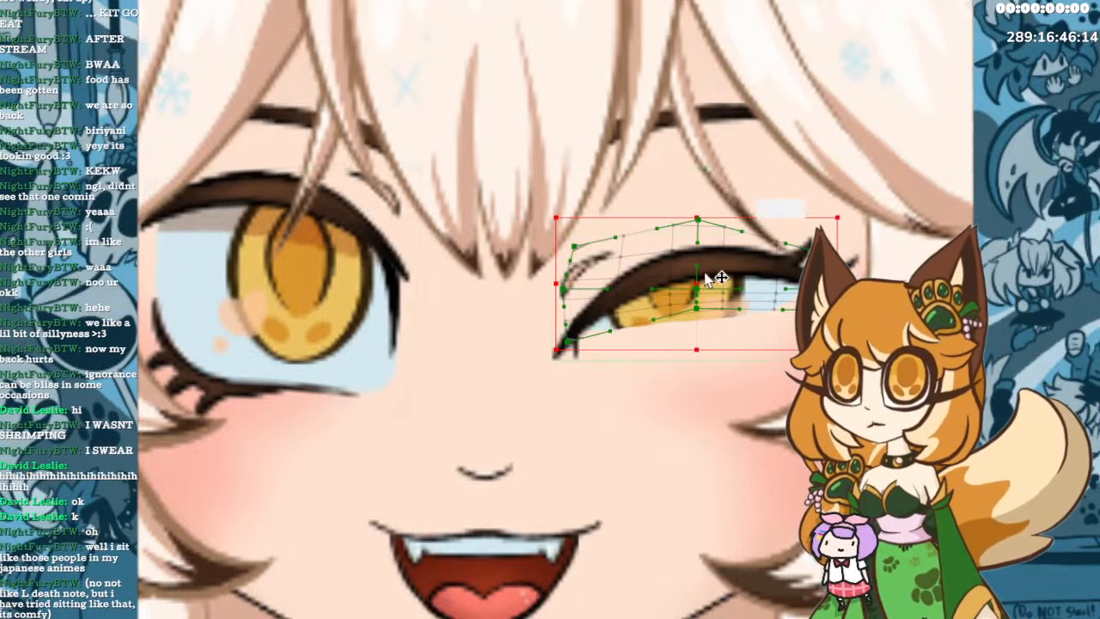
scroll(702, 310, "up", 5)
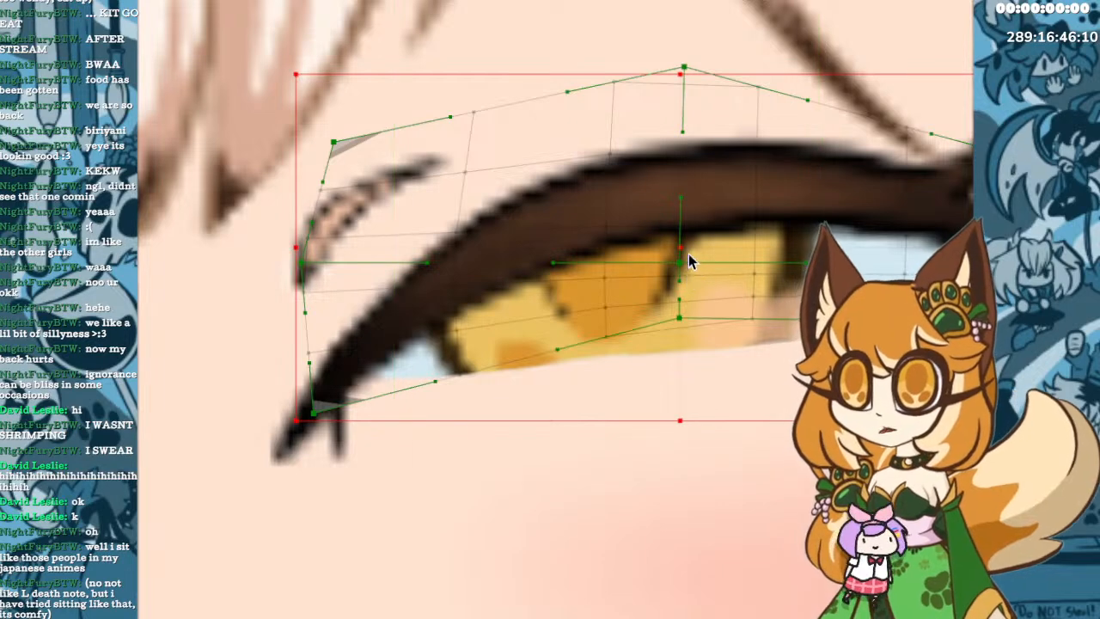
left_click_drag(687, 277, 692, 164)
left_click_drag(690, 319, 677, 225)
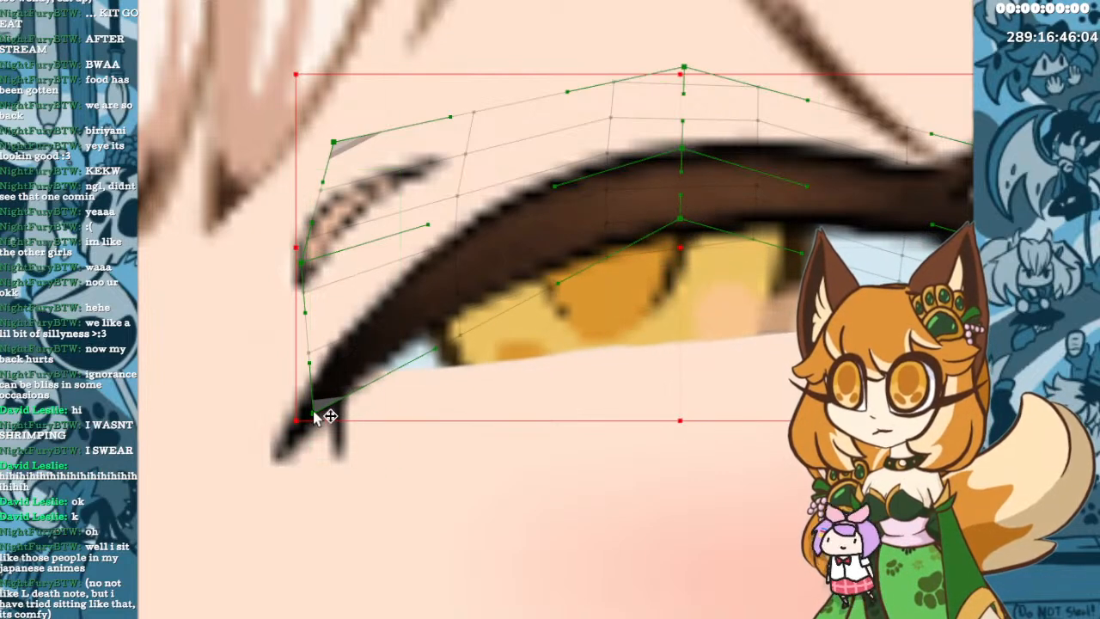
left_click_drag(319, 413, 318, 361)
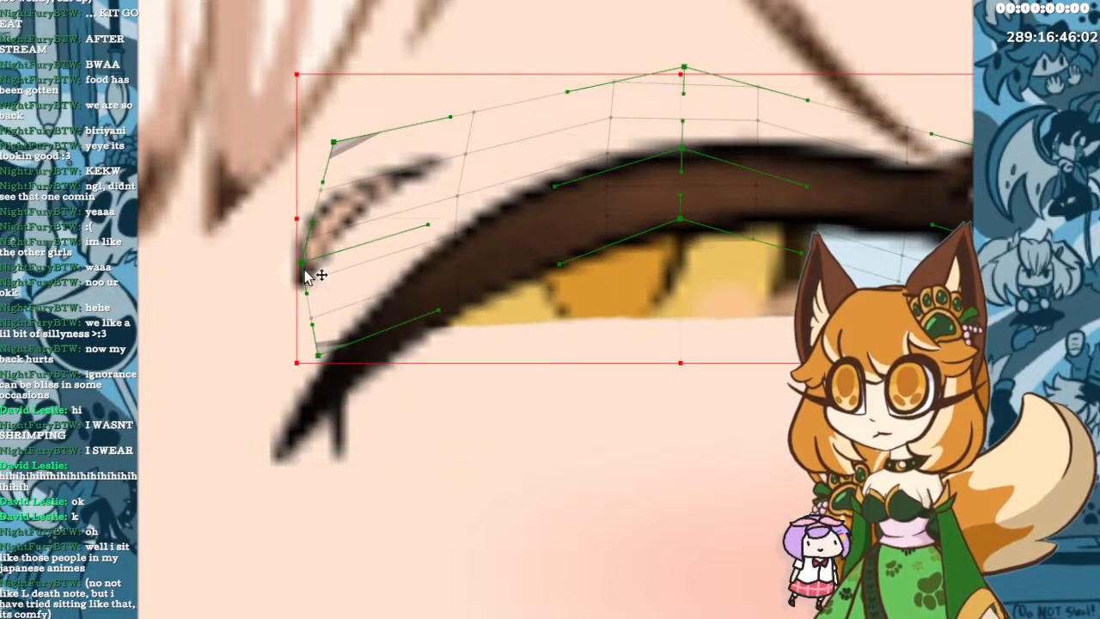
left_click_drag(304, 266, 330, 243)
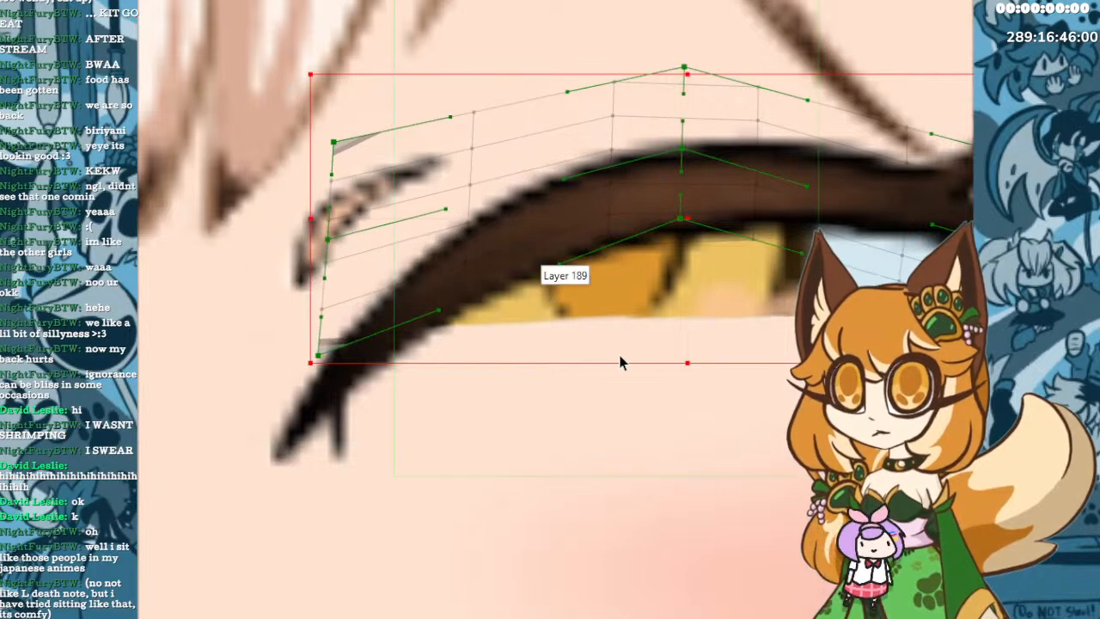
Squash the left eye white's warp deformer upward until the eye white and iris are hidden behind the closed lash.
scroll(858, 415, "down", 3)
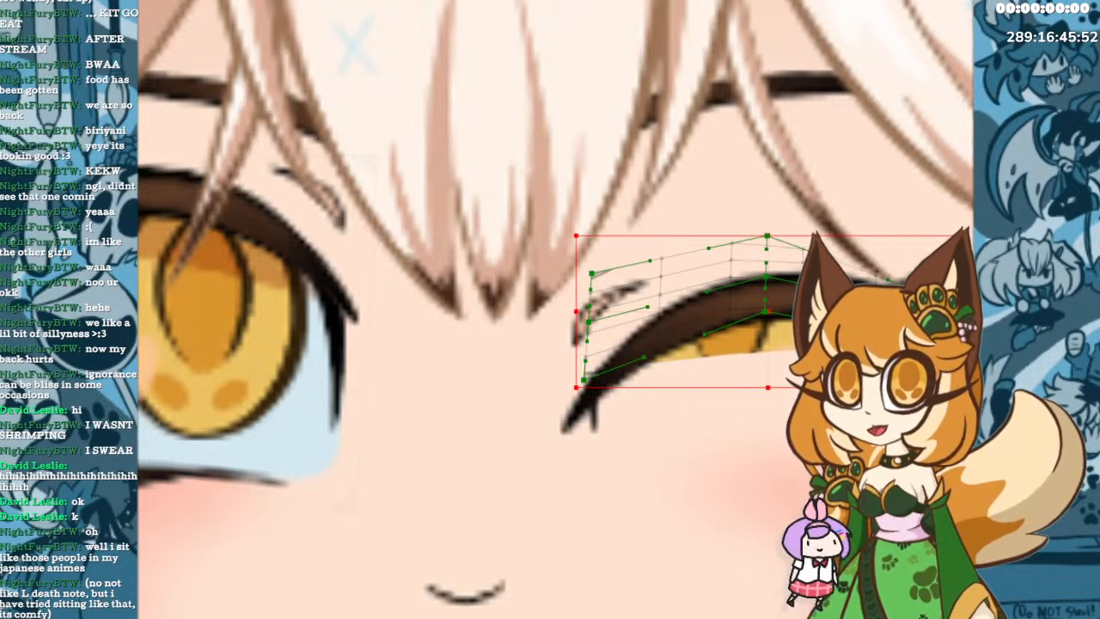
left_click_drag(767, 387, 778, 331)
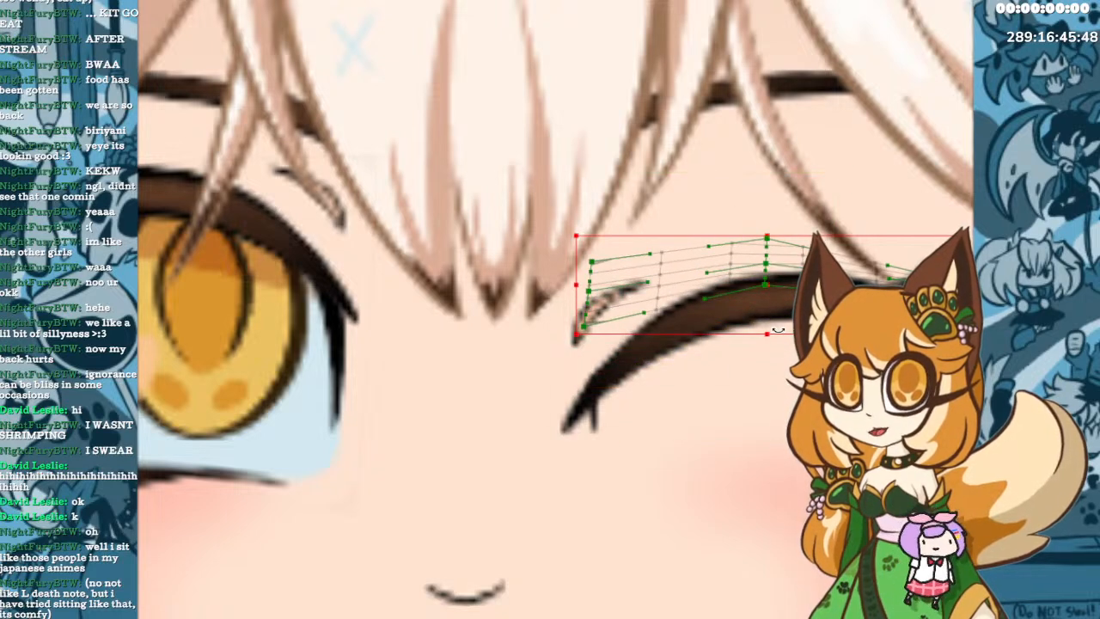
left_click(892, 188)
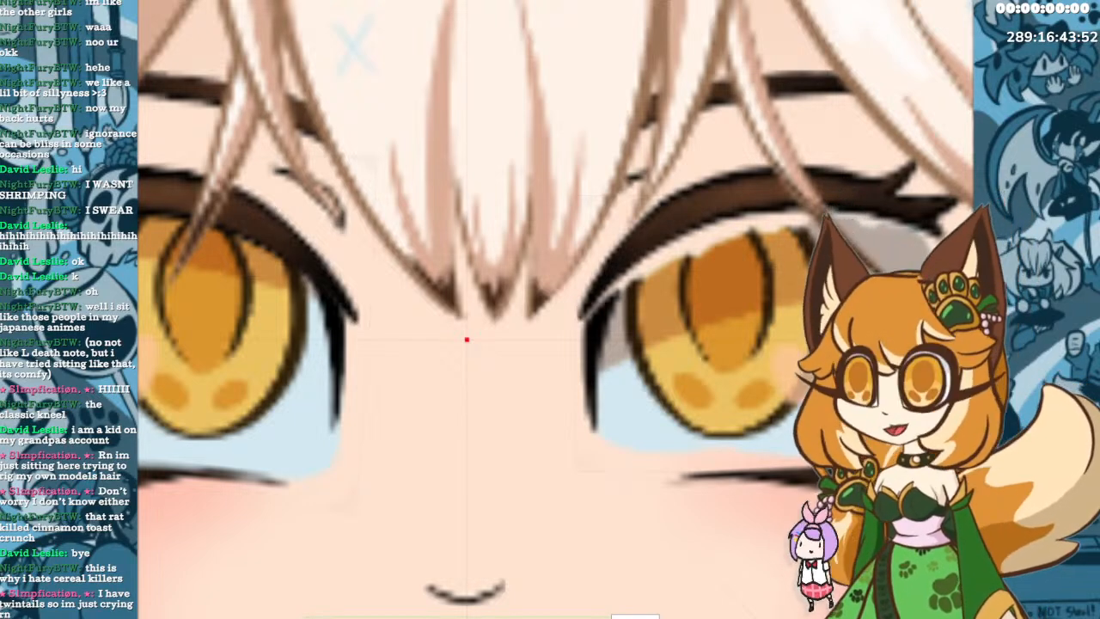
Raise the upper middle and both upper corner points of the open left eye's white warp so the white fills up to the lash.
scroll(513, 264, "down", 5)
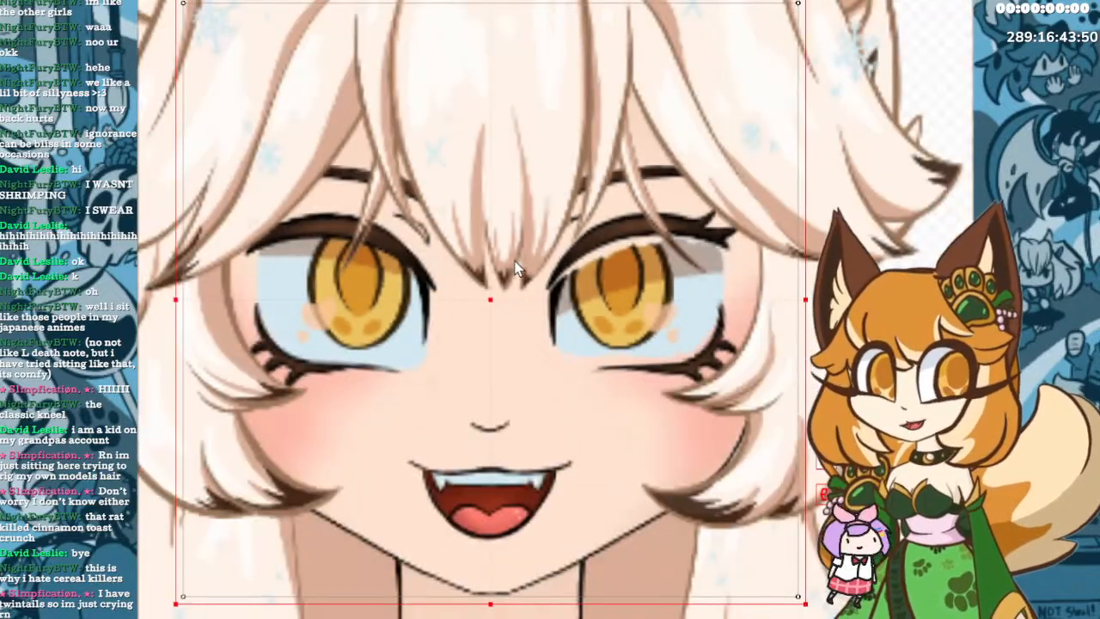
scroll(515, 268, "down", 4)
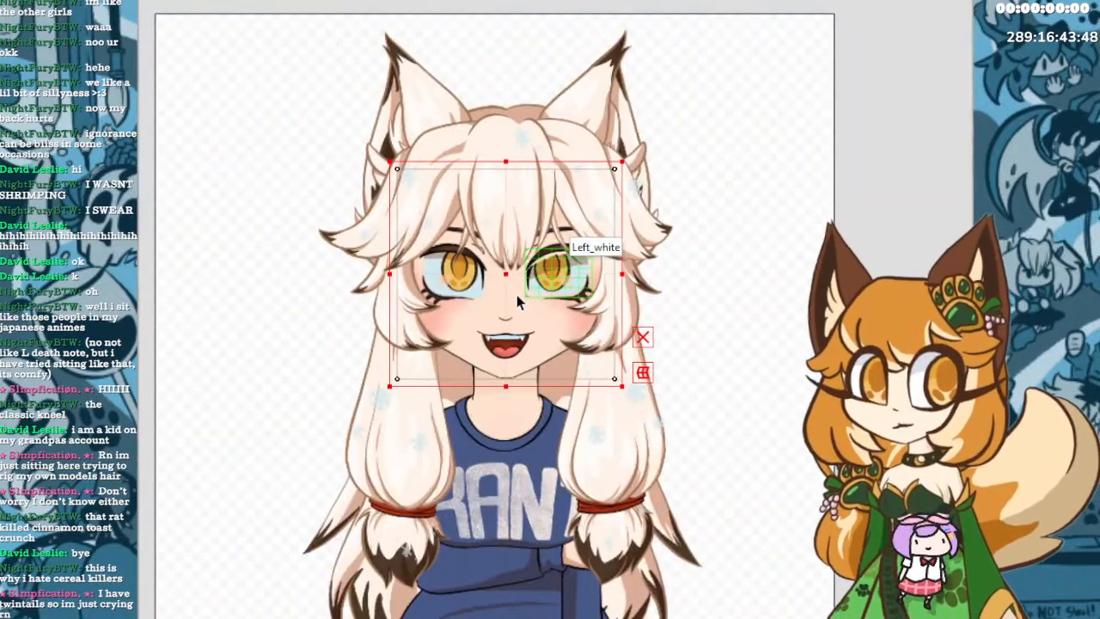
scroll(519, 301, "down", 2)
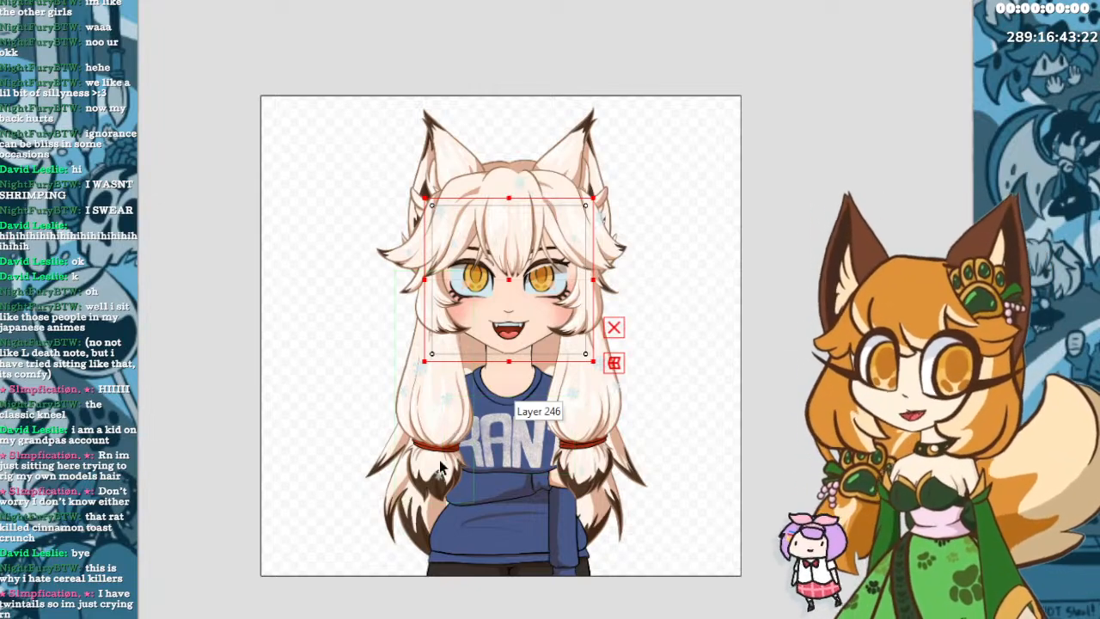
scroll(474, 425, "up", 3)
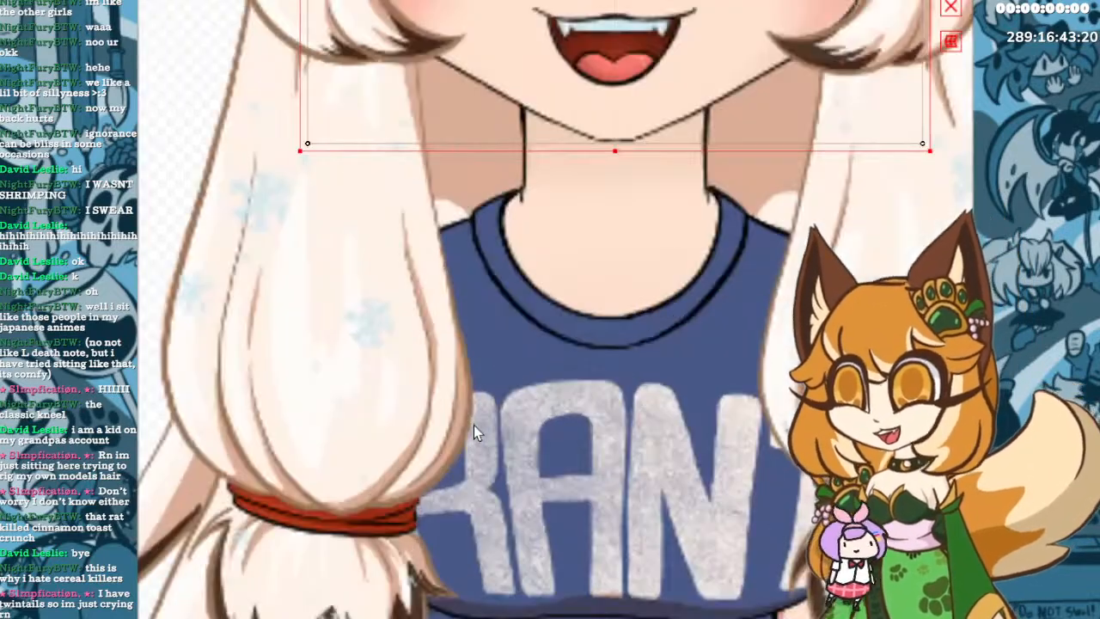
scroll(501, 405, "down", 2)
scroll(578, 185, "up", 3)
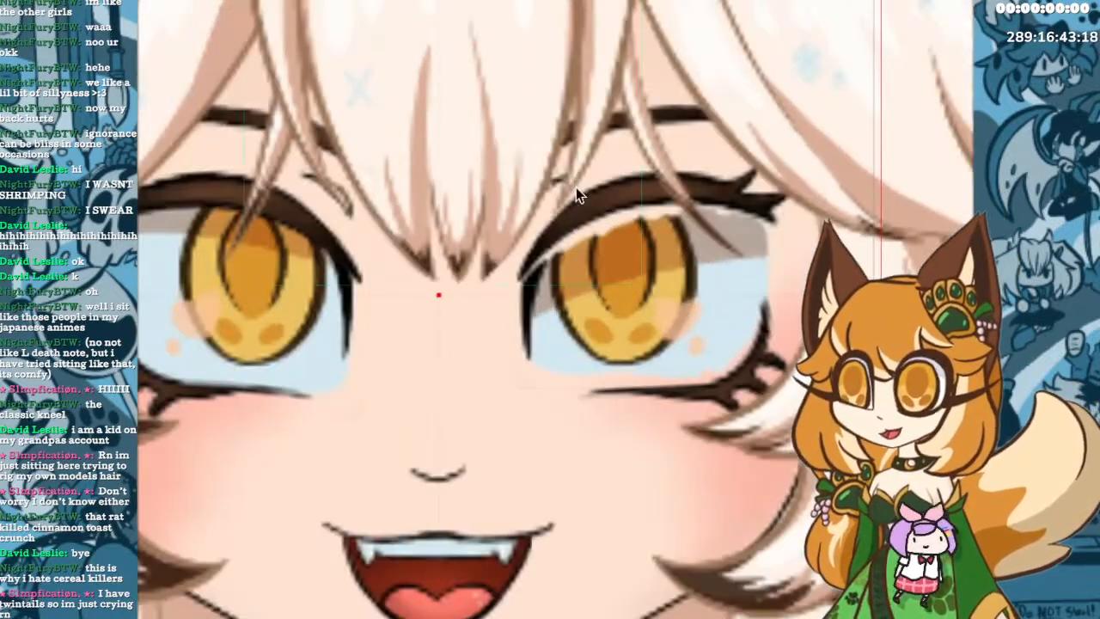
scroll(642, 379, "up", 2)
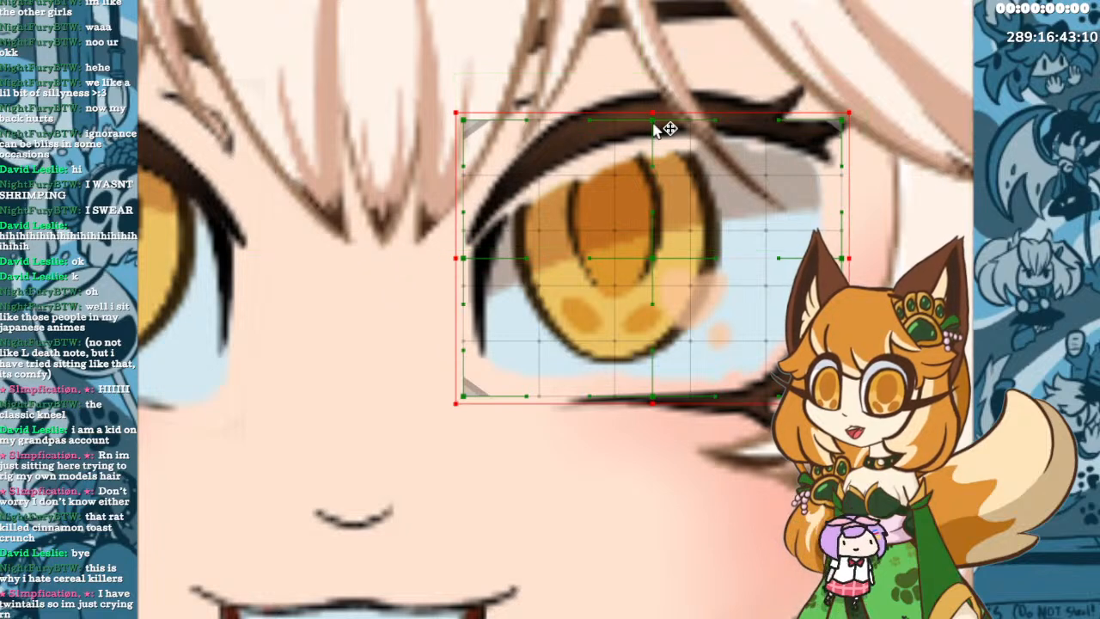
left_click_drag(654, 119, 649, 102)
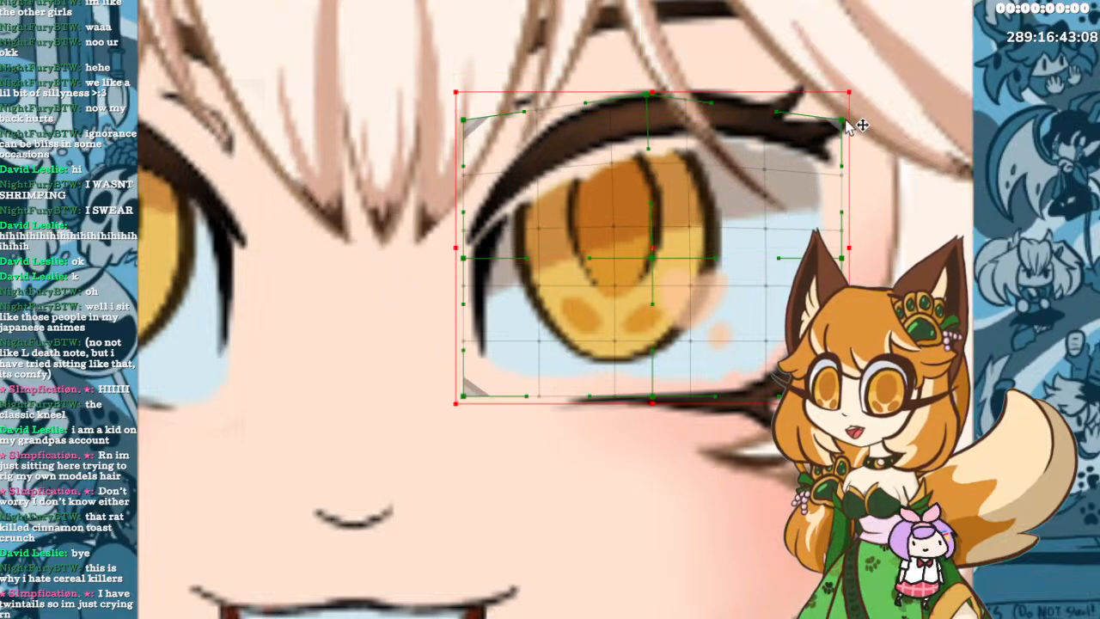
left_click_drag(844, 120, 844, 101)
left_click_drag(848, 86, 842, 80)
left_click_drag(464, 121, 445, 81)
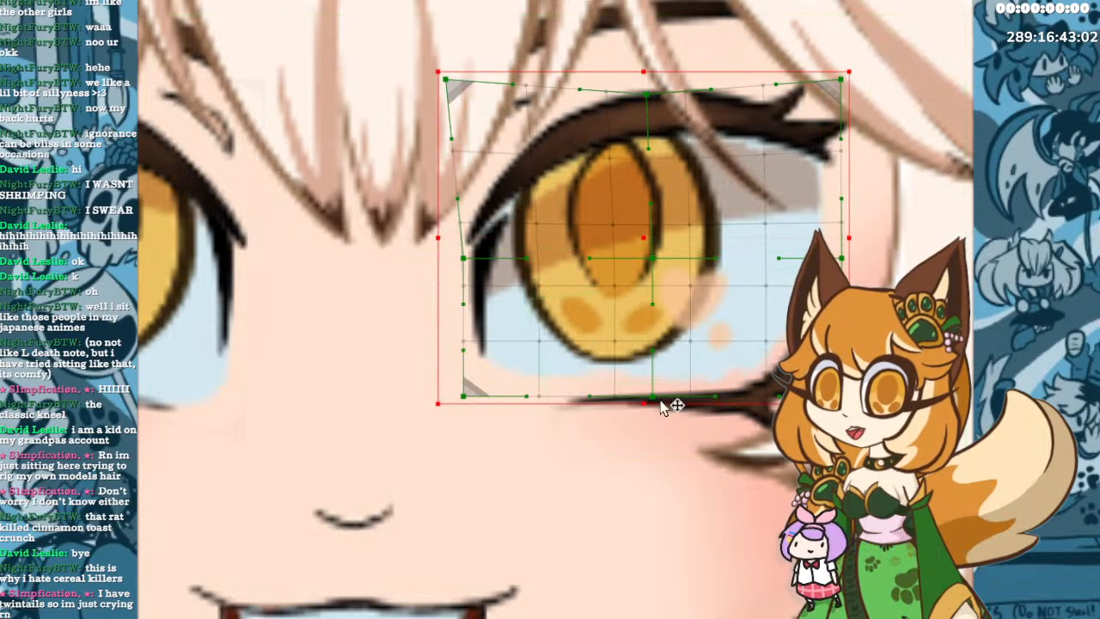
Pull the lower edge and inner lower corner of the left eye white's warp down to meet the lower lash line.
left_click_drag(659, 401, 651, 460)
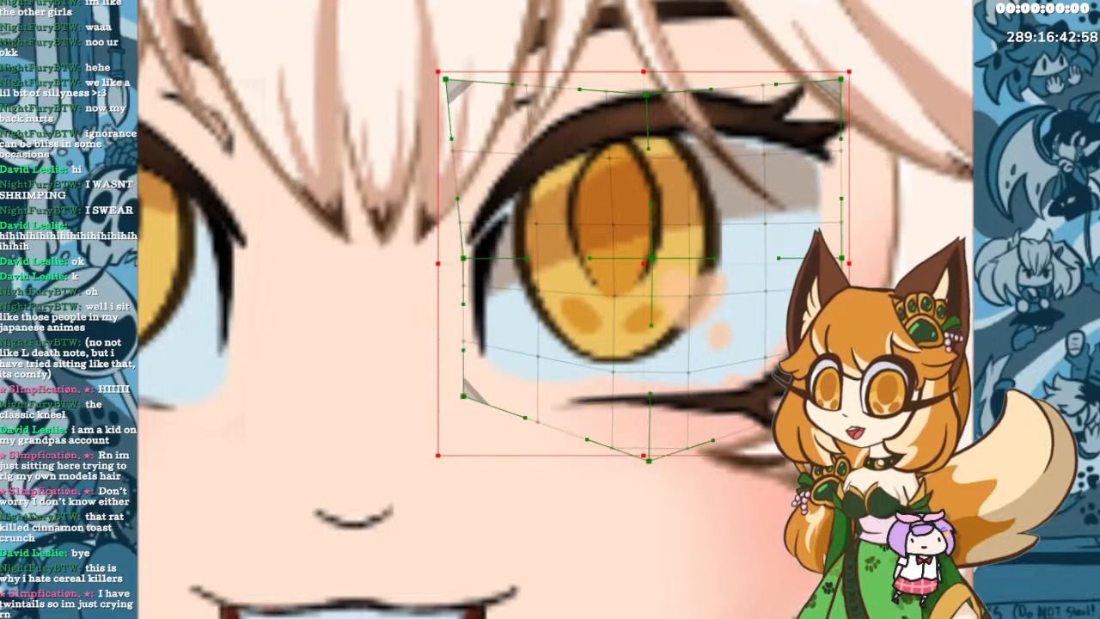
left_click_drag(713, 440, 718, 446)
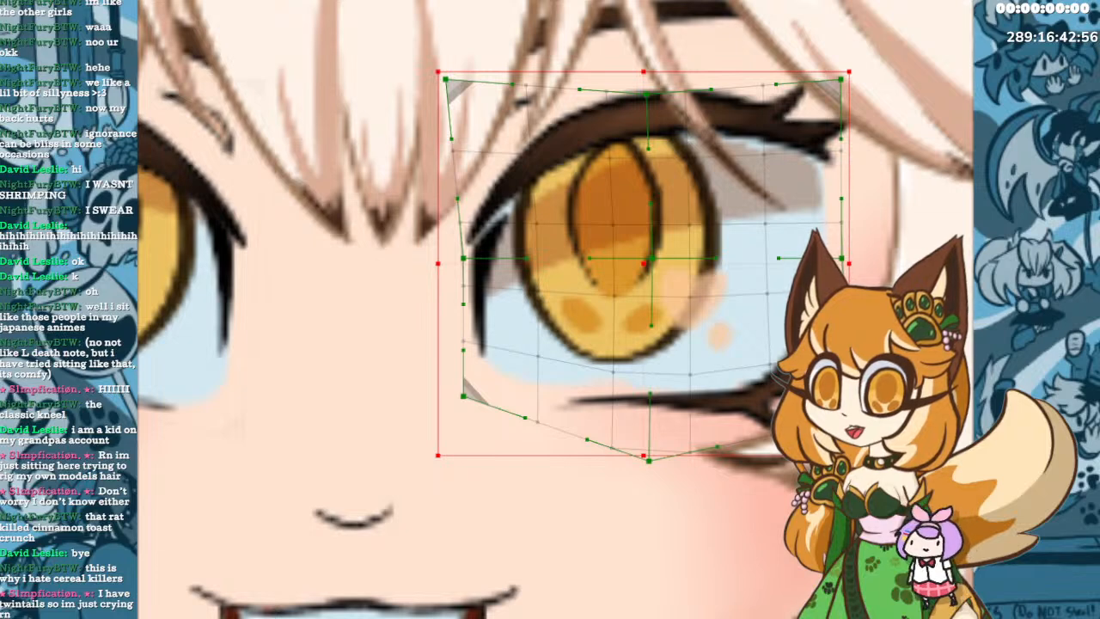
left_click_drag(464, 396, 482, 426)
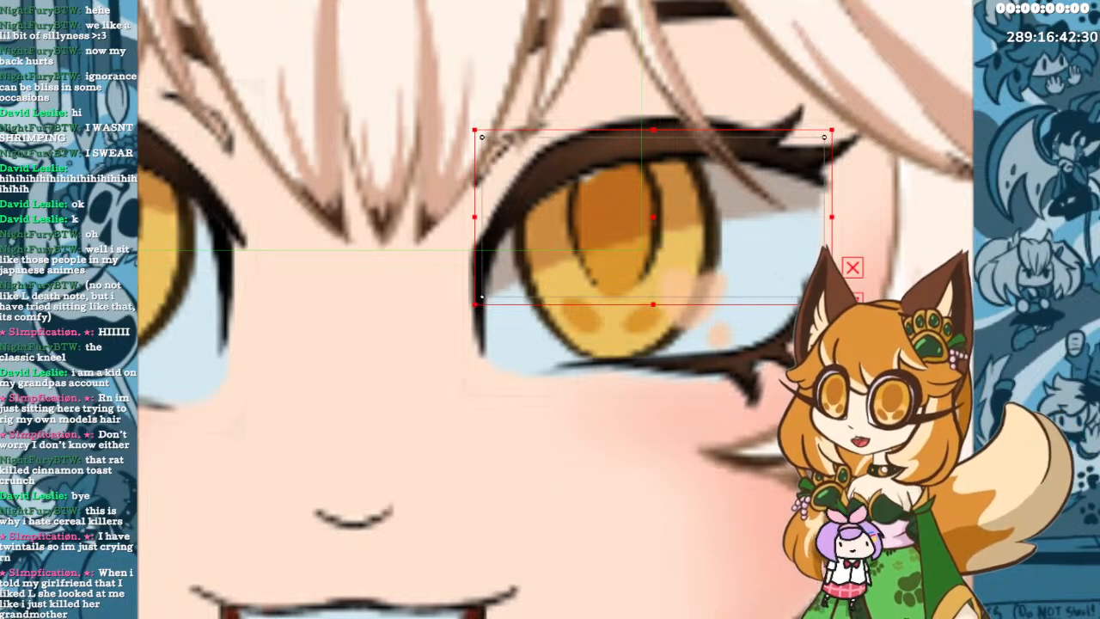
Move the left eye's shadow deformer up in the open-eye pose so only a thin shadow remains under the upper lash.
key("Escape")
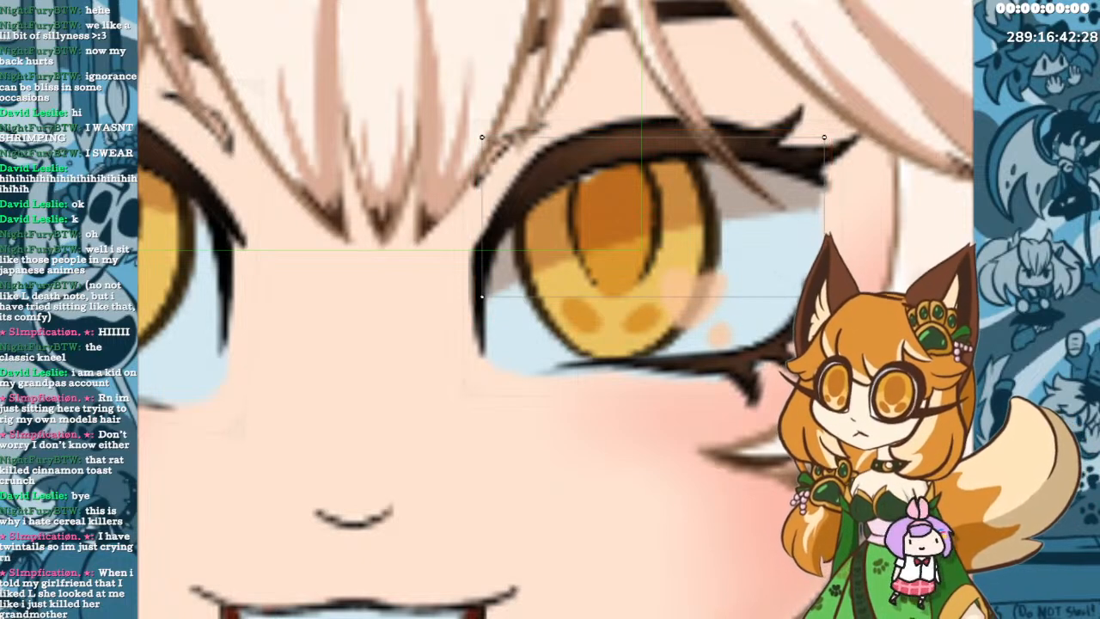
left_click(653, 217)
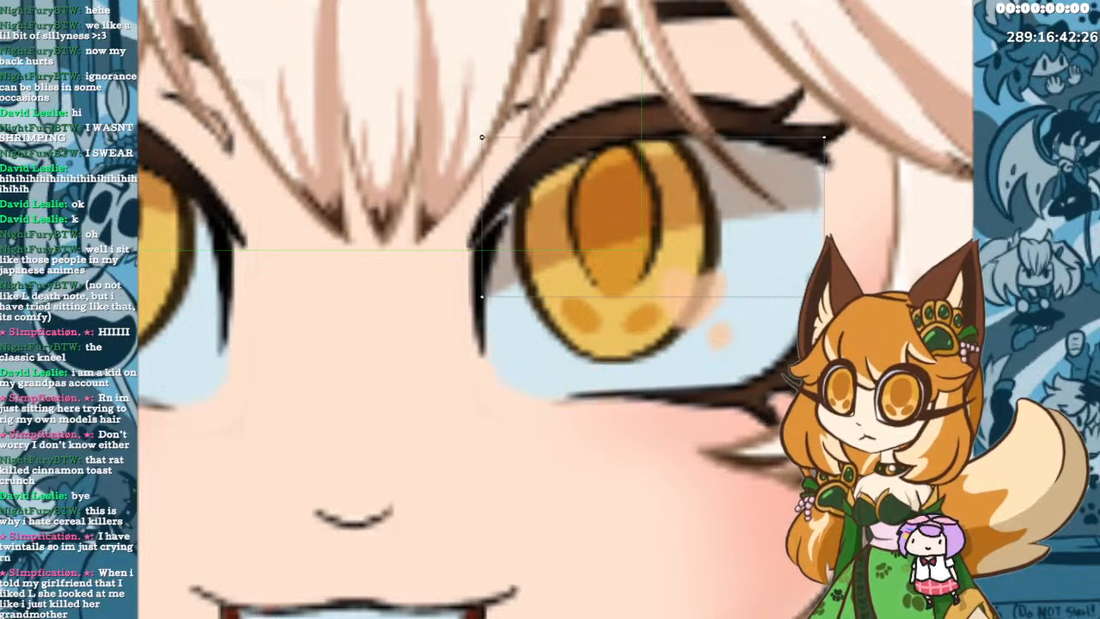
left_click_drag(646, 216, 644, 183)
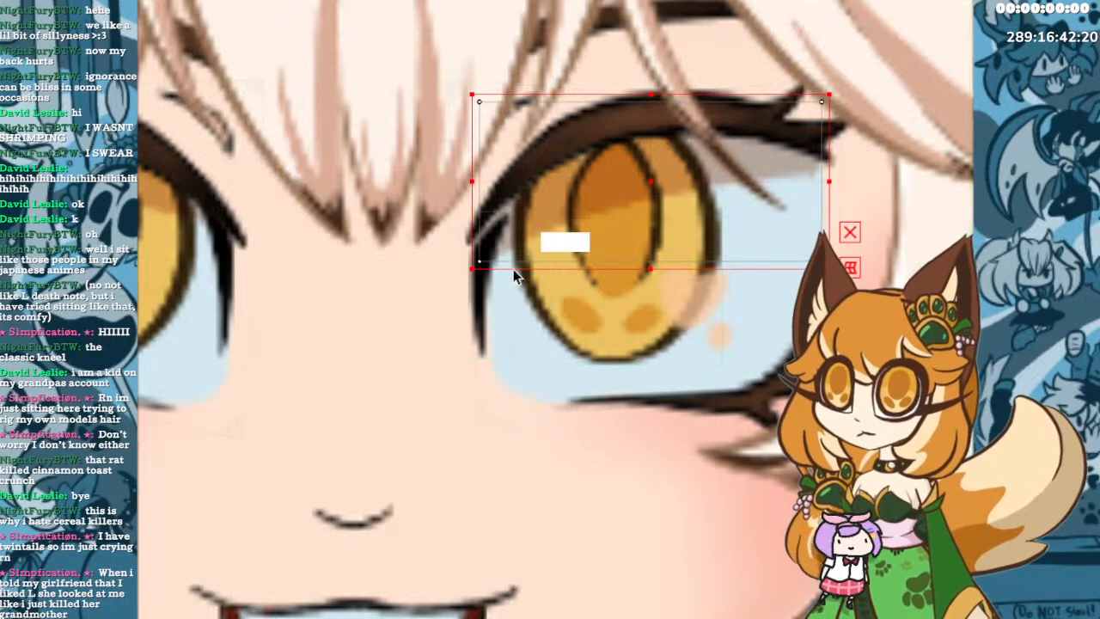
left_click_drag(656, 181, 653, 165)
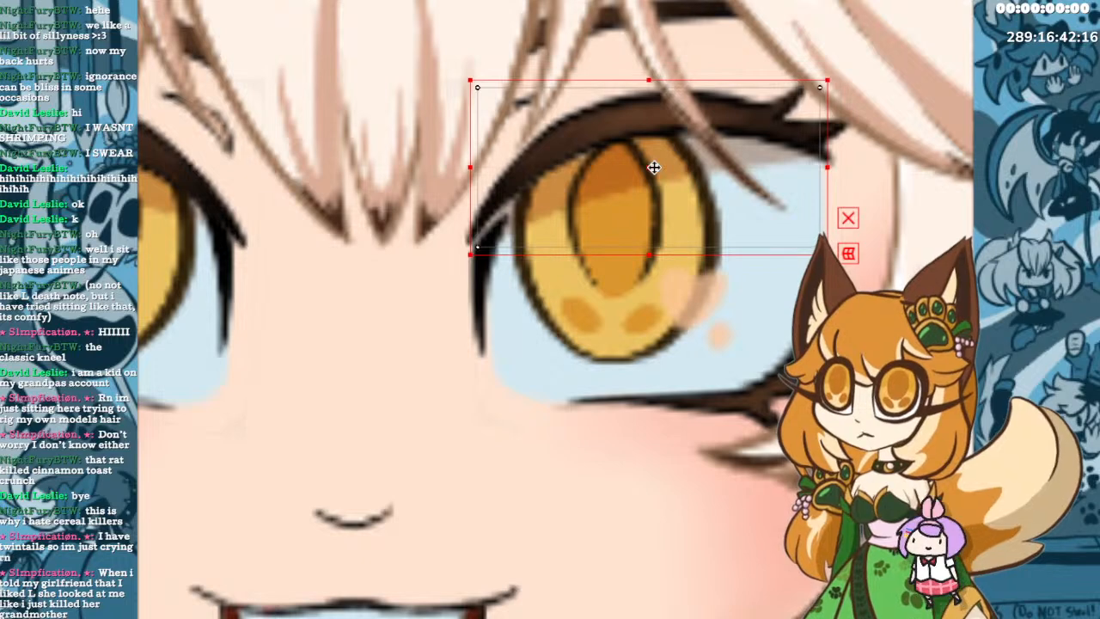
Compare both open eyes, and move the left eye's shadow deformer slightly down in the closed-eye pose.
scroll(400, 400, "down", 2)
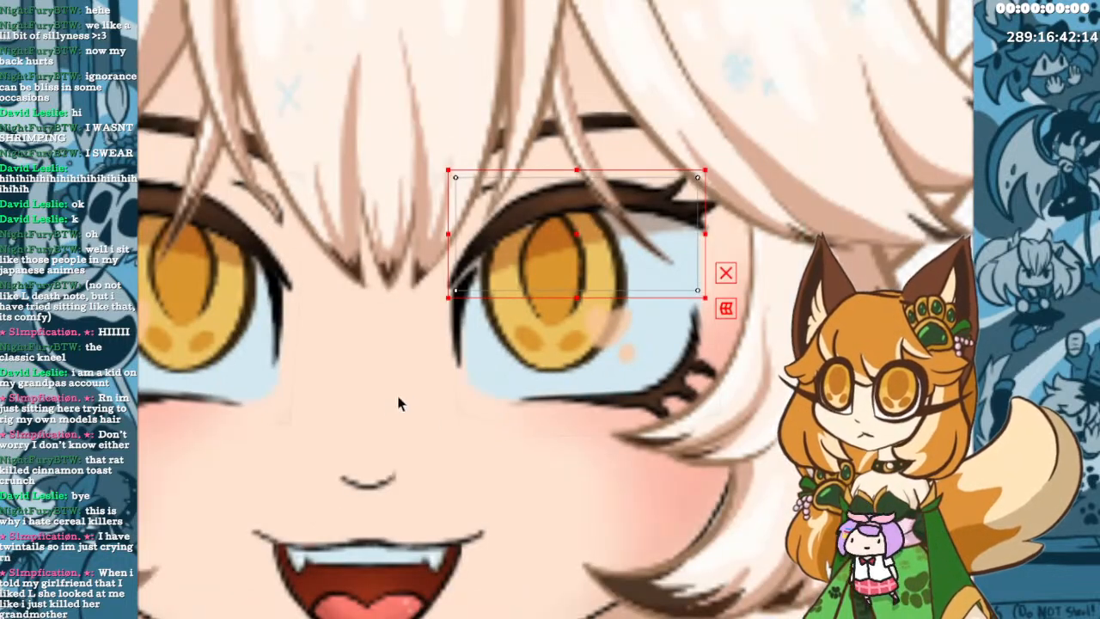
scroll(222, 401, "down", 3)
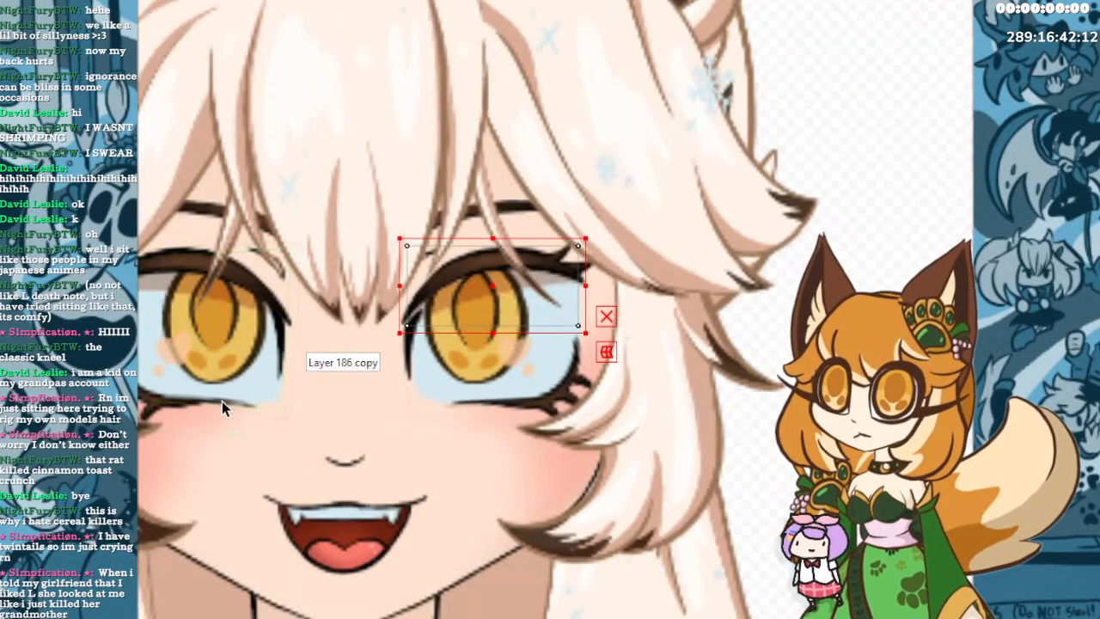
scroll(216, 400, "up", 5)
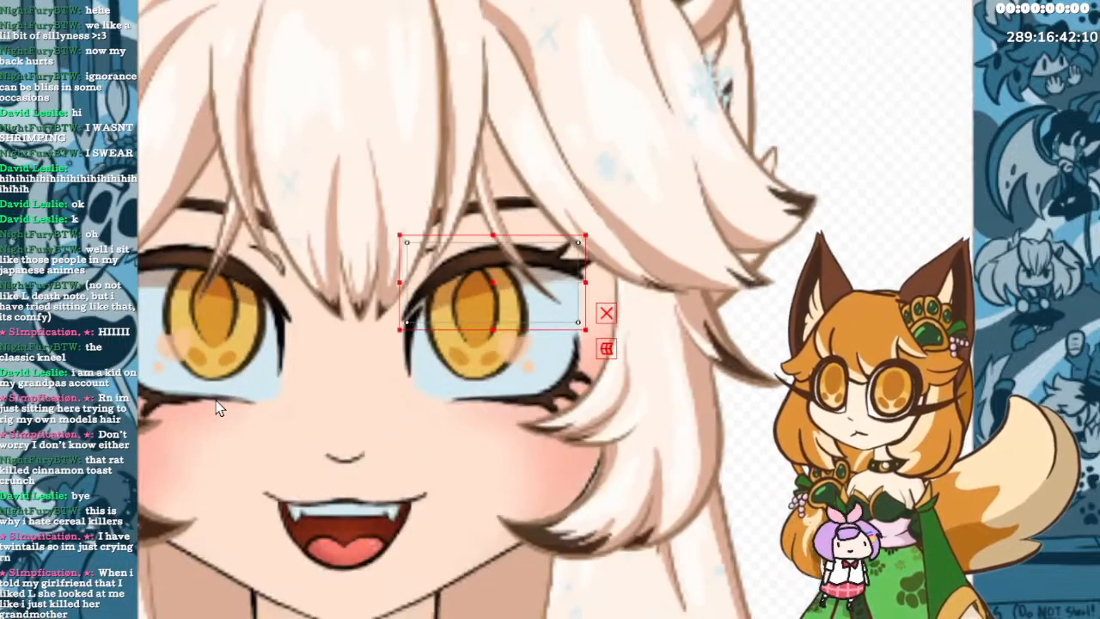
scroll(239, 419, "down", 6)
scroll(239, 419, "up", 3)
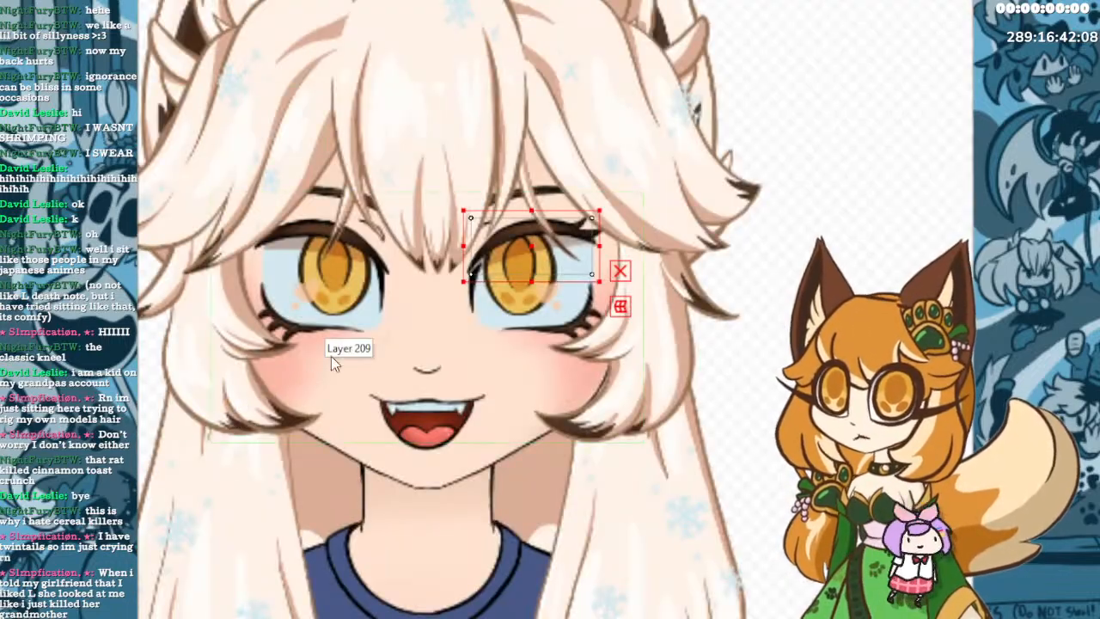
scroll(251, 354, "up", 1)
scroll(251, 354, "up", 1)
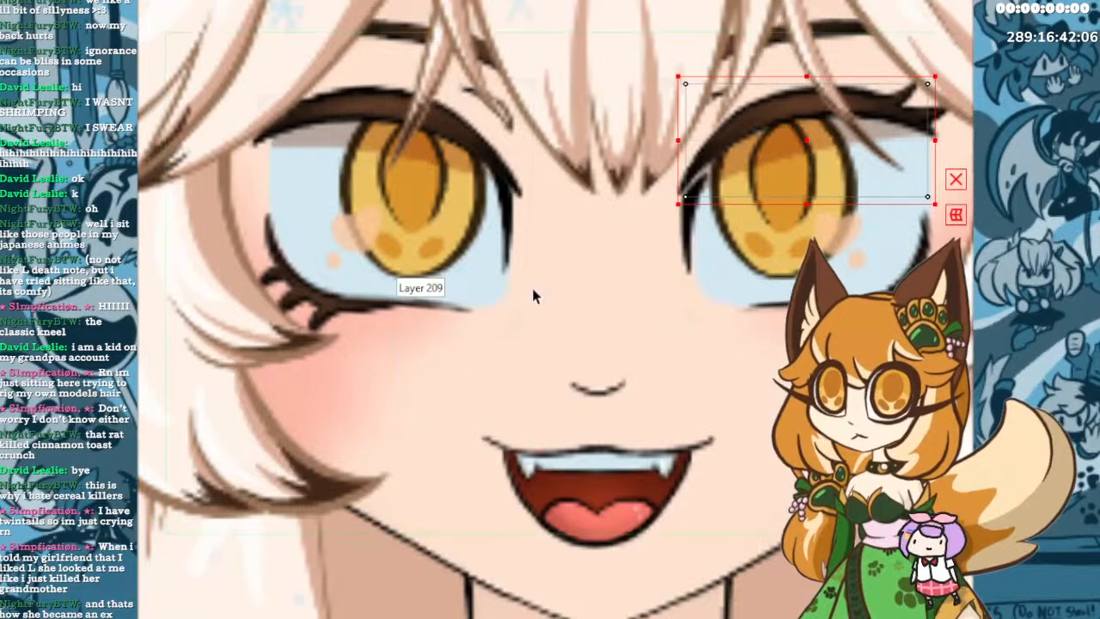
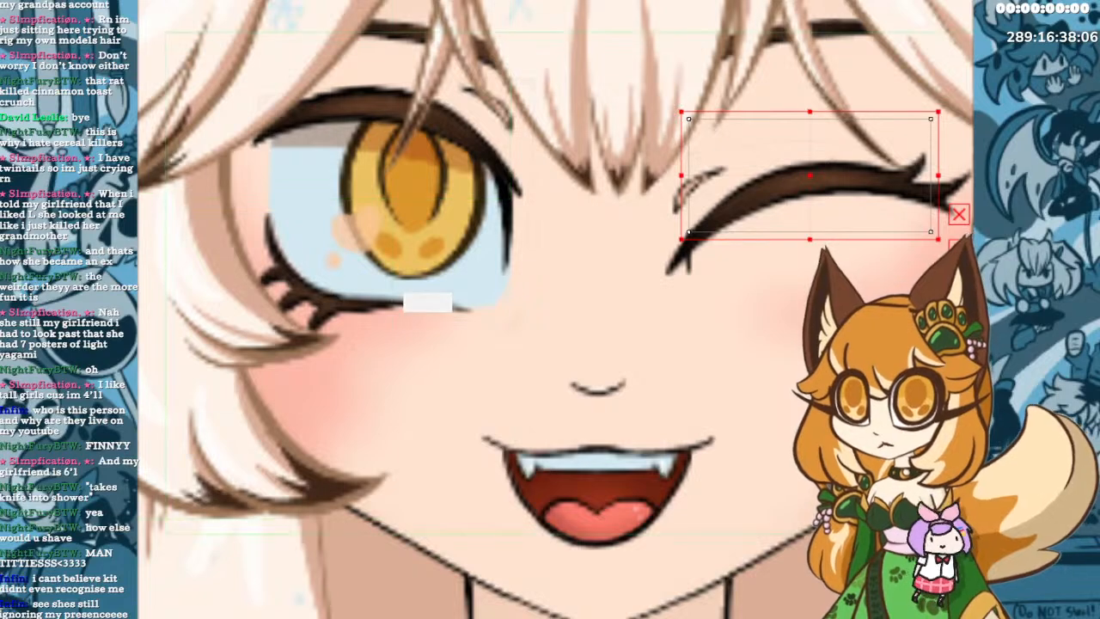
left_click_drag(805, 174, 809, 201)
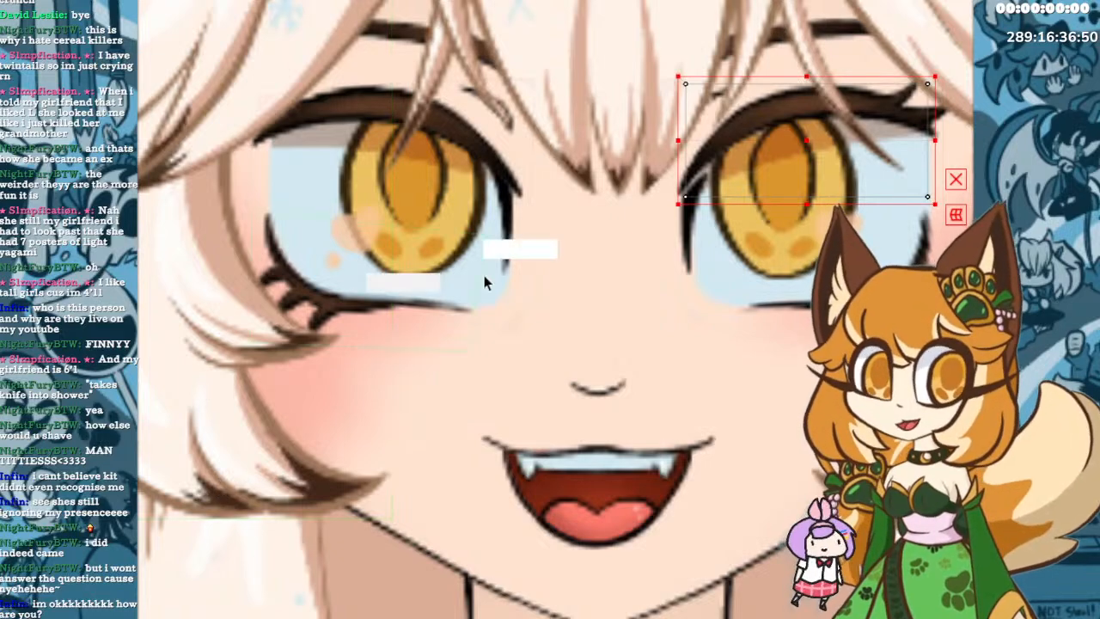
scroll(726, 289, "down", 5)
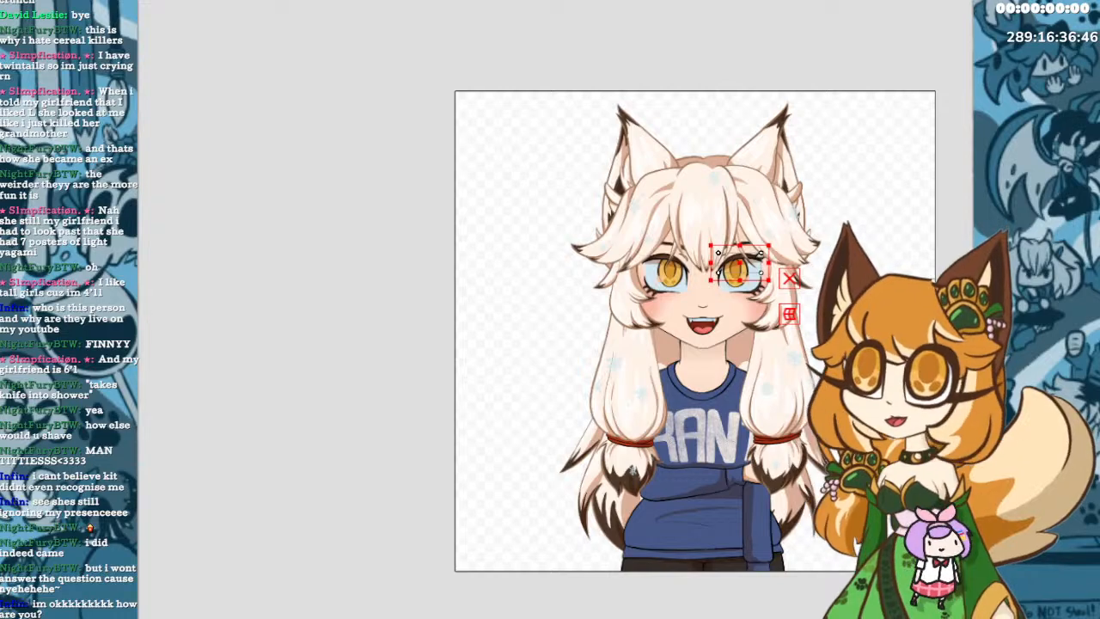
scroll(937, 301, "down", 2)
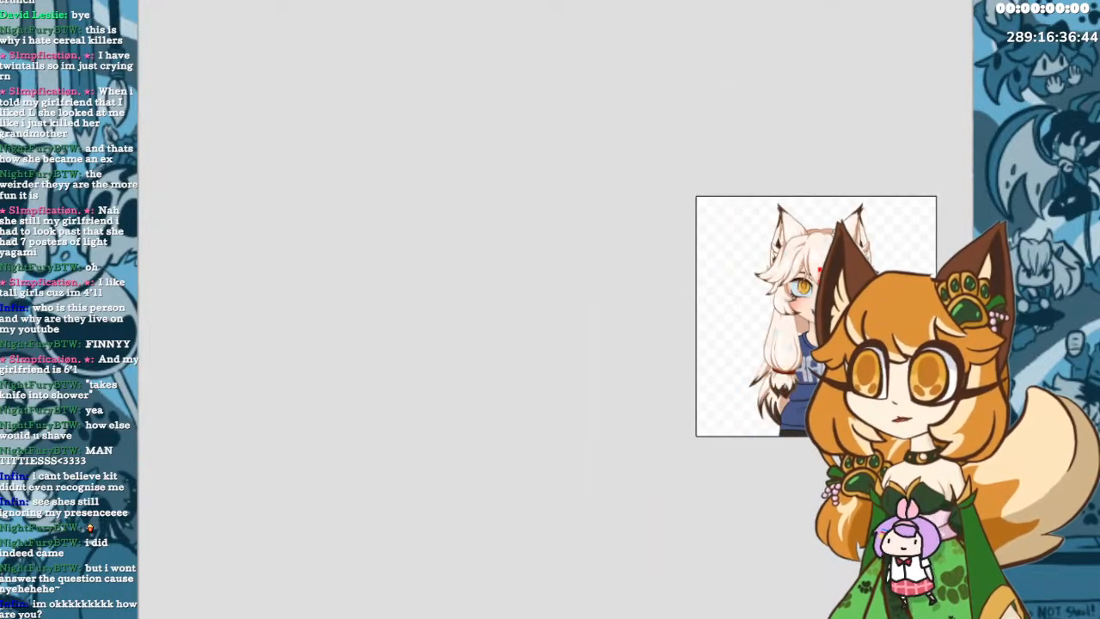
scroll(925, 299, "up", 3)
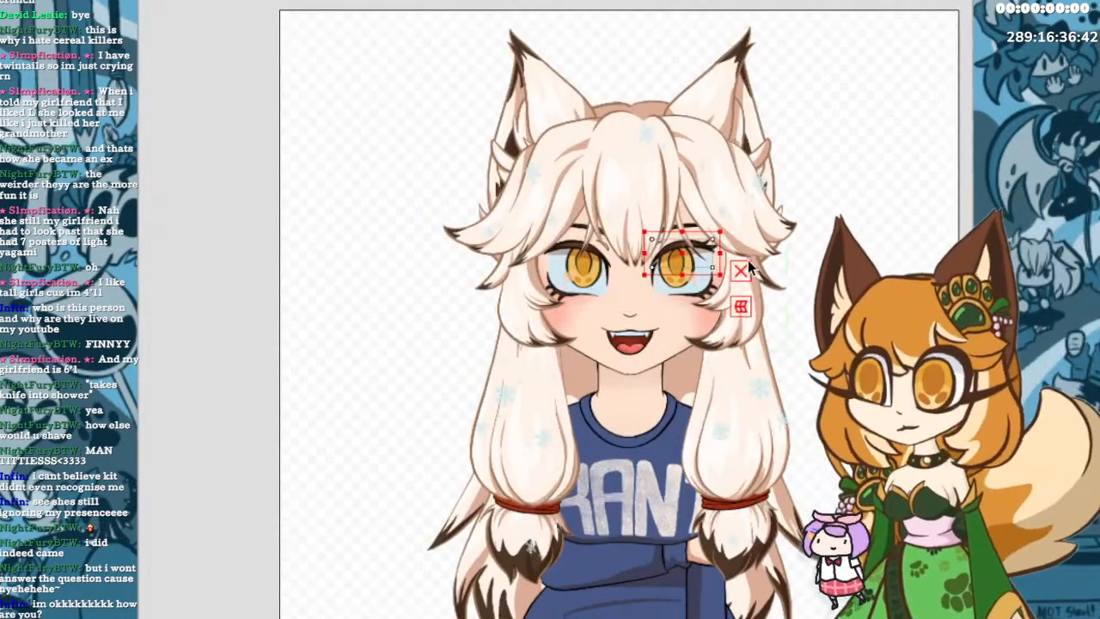
scroll(688, 288, "up", 1)
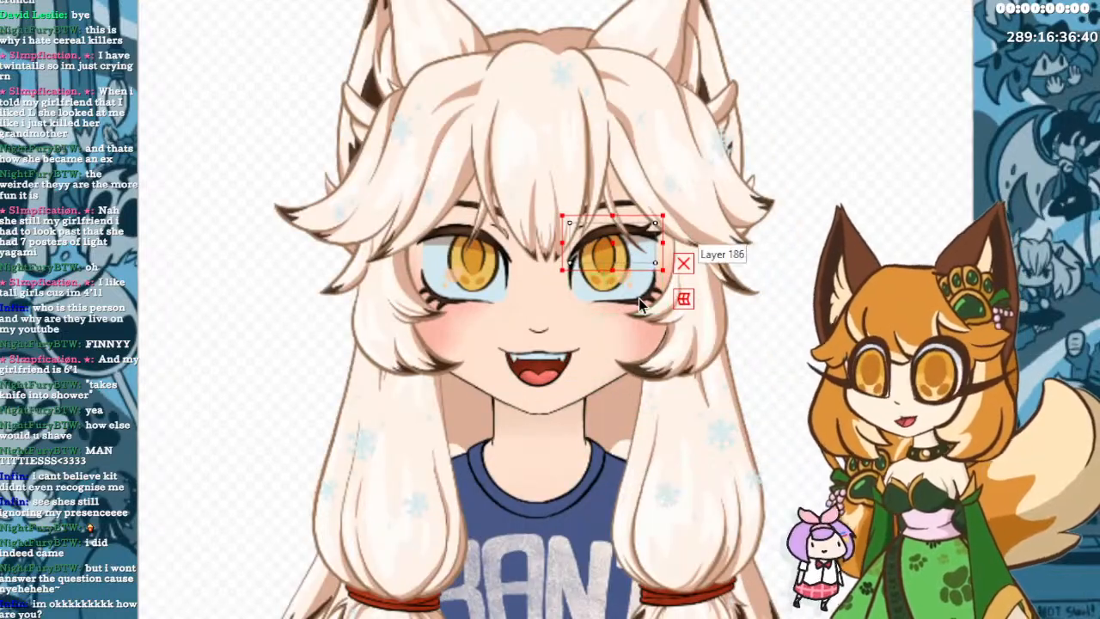
scroll(640, 303, "down", 1)
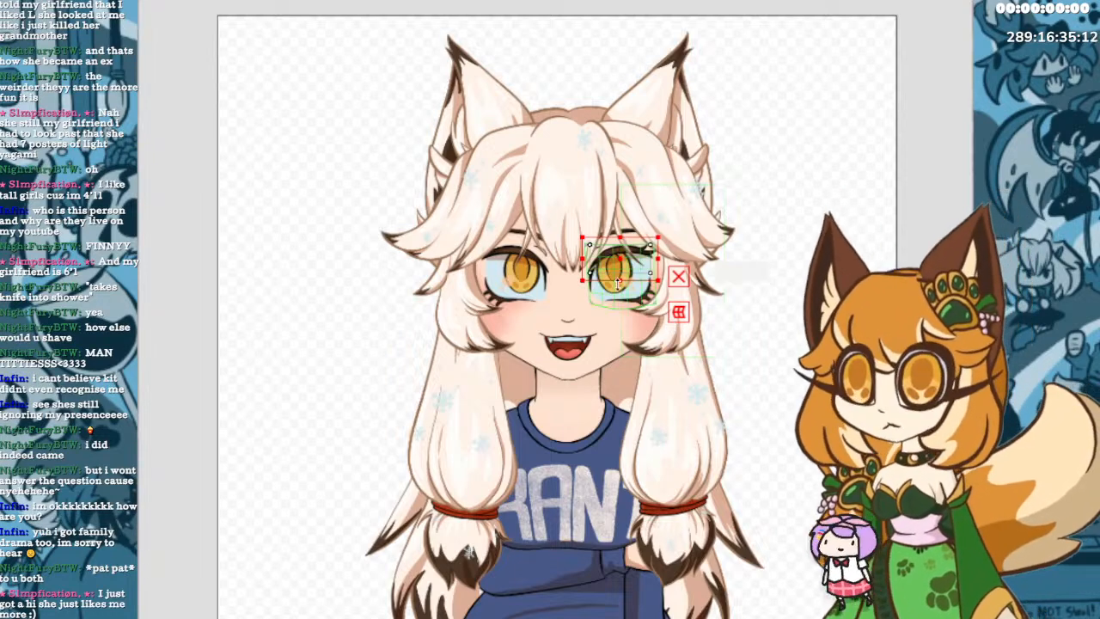
Extend the top of the left eye's inner corner line (Layer 187) upward and narrow it slightly from its inner side in the open-eye pose.
scroll(629, 284, "up", 3)
scroll(696, 245, "up", 2)
scroll(698, 227, "down", 1)
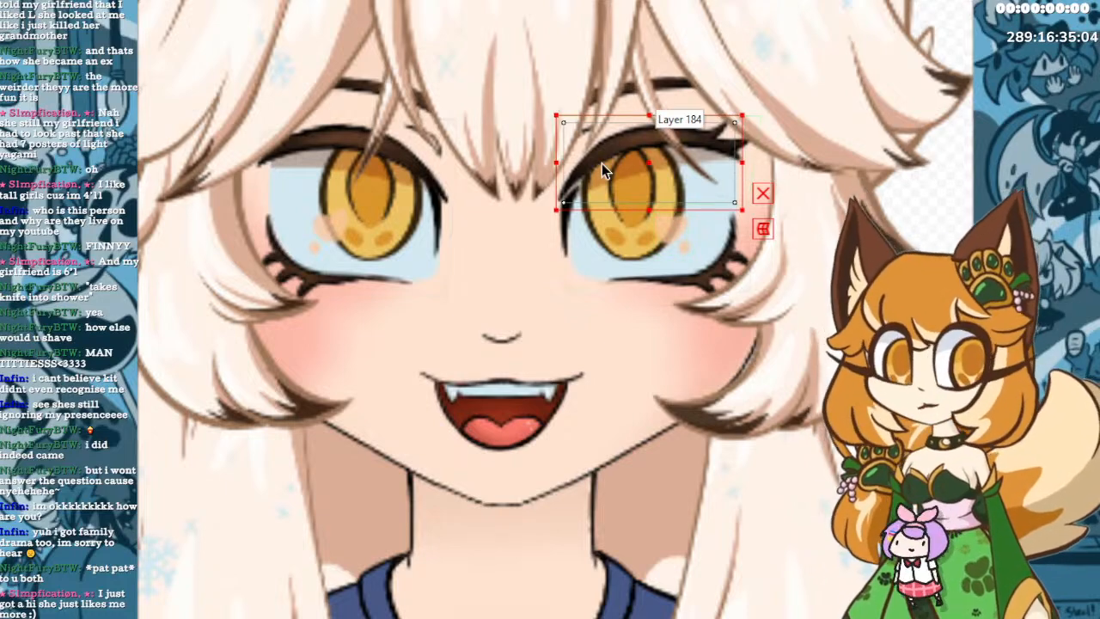
scroll(602, 164, "up", 1)
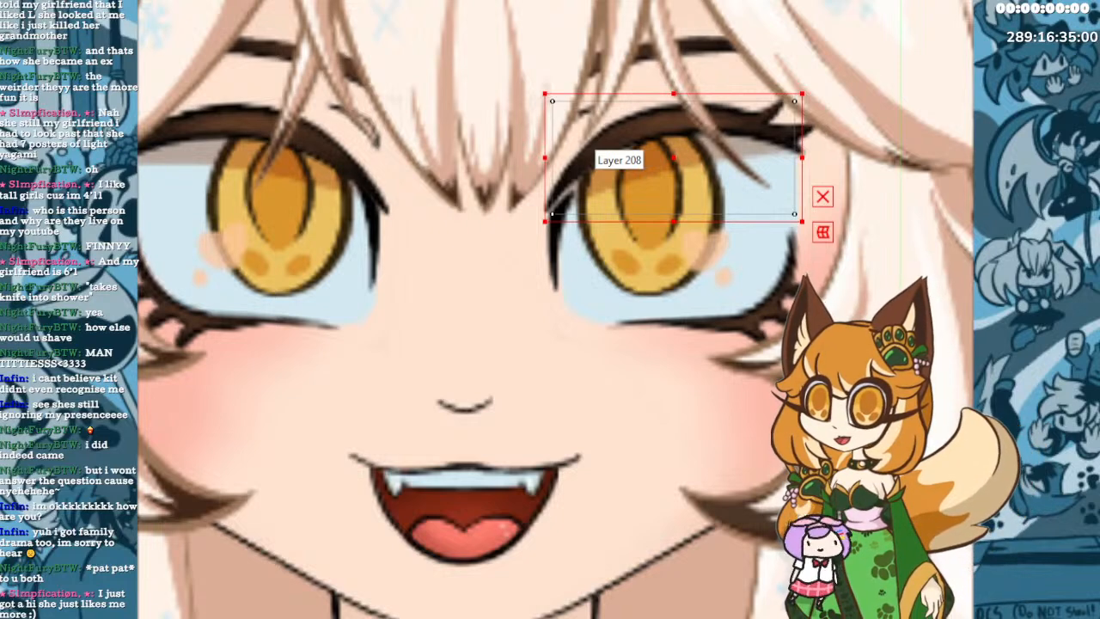
left_click(559, 232)
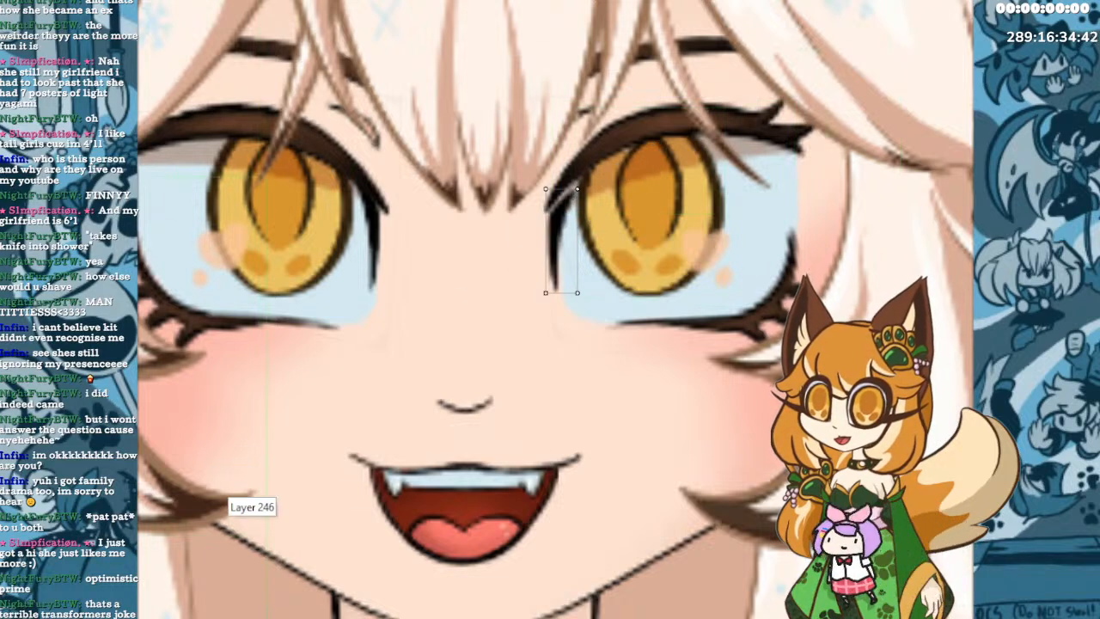
left_click(558, 197)
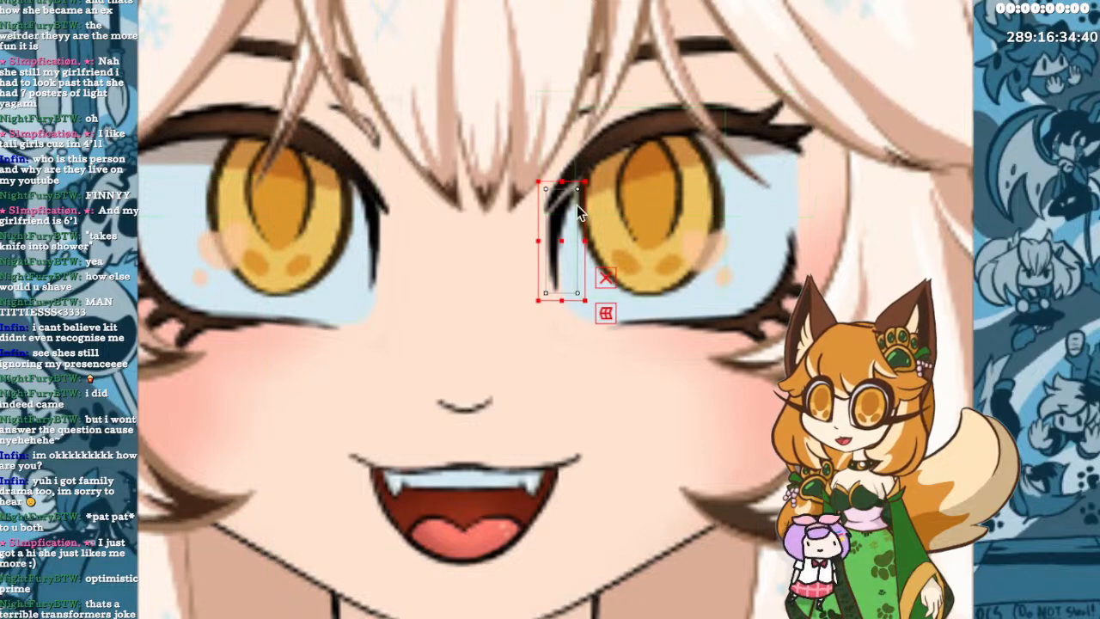
left_click_drag(562, 184, 562, 168)
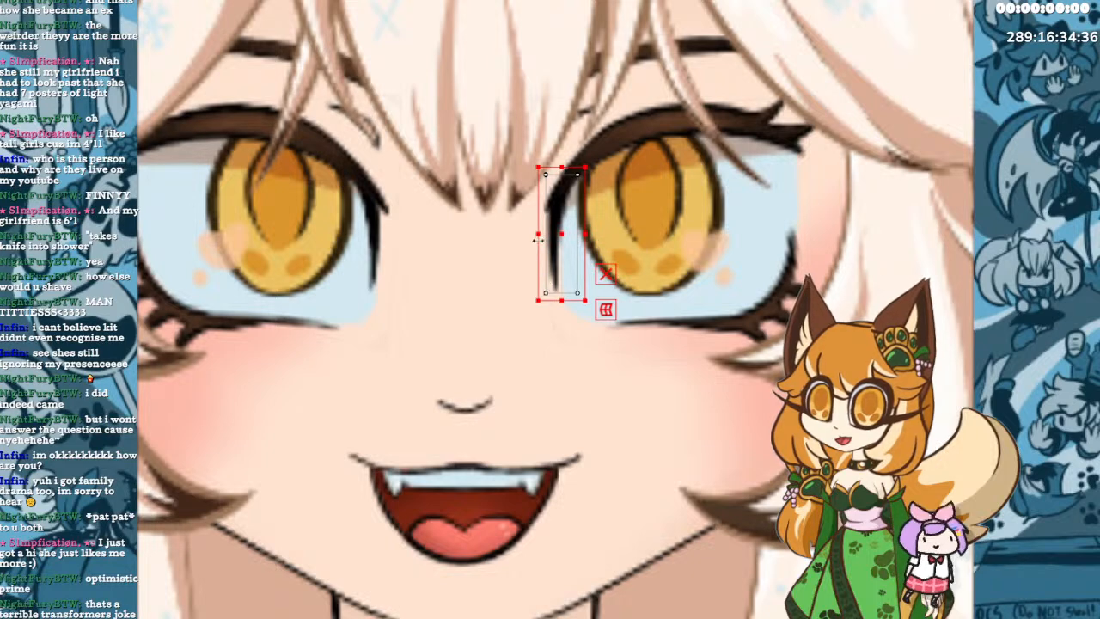
left_click_drag(538, 234, 544, 235)
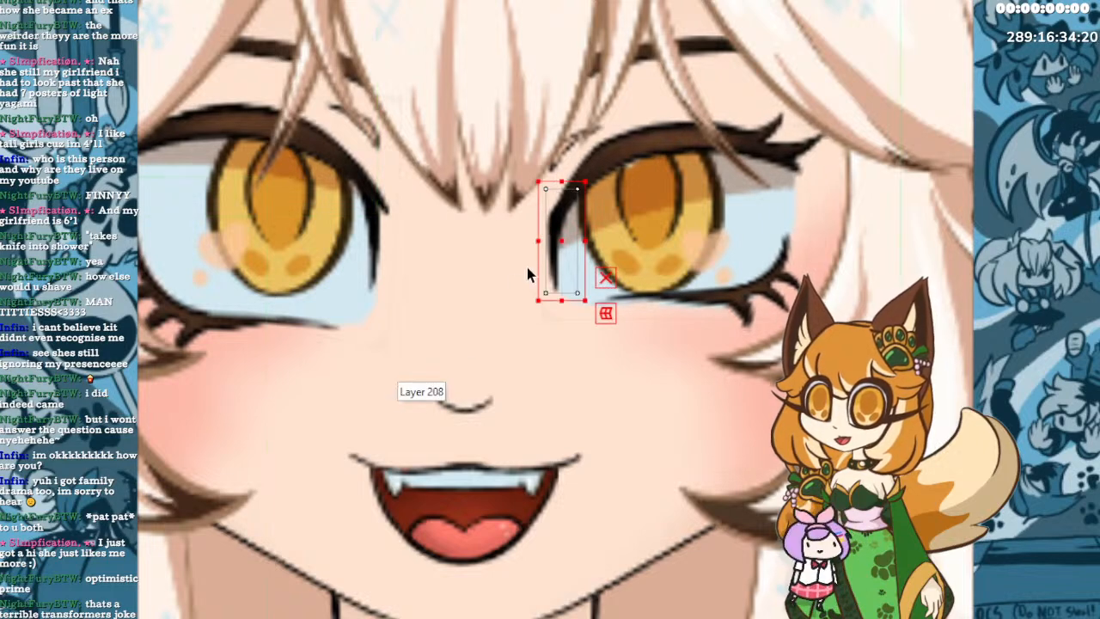
Move the left eye's inner corner line toward the iris in the half-open pose, and shorten it from both ends in the closed pose.
left_click_drag(561, 241, 570, 239)
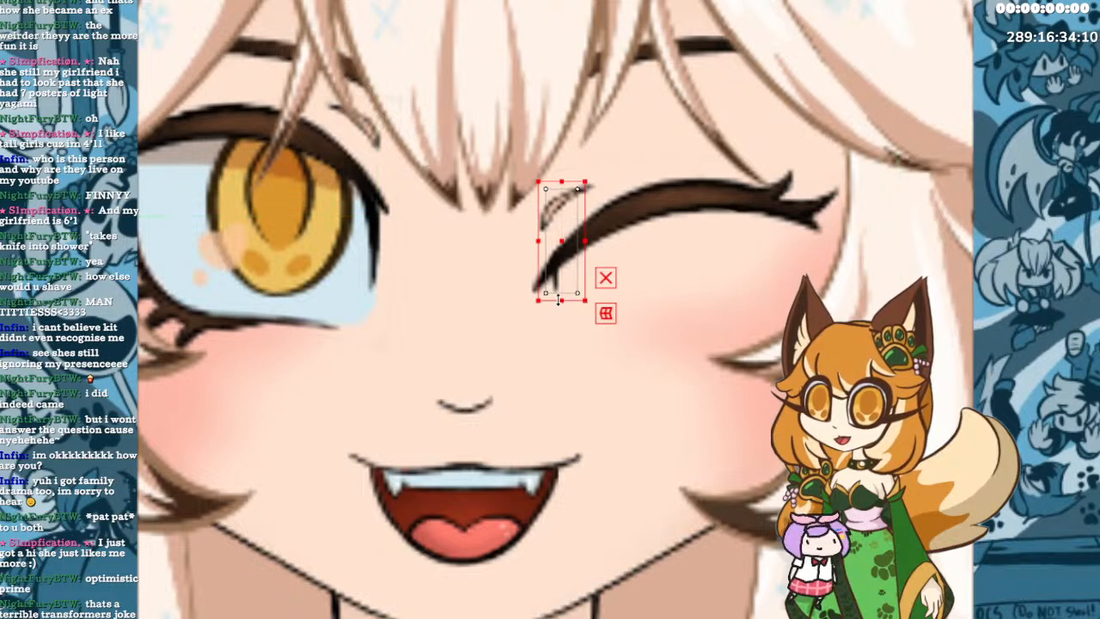
left_click_drag(559, 299, 560, 275)
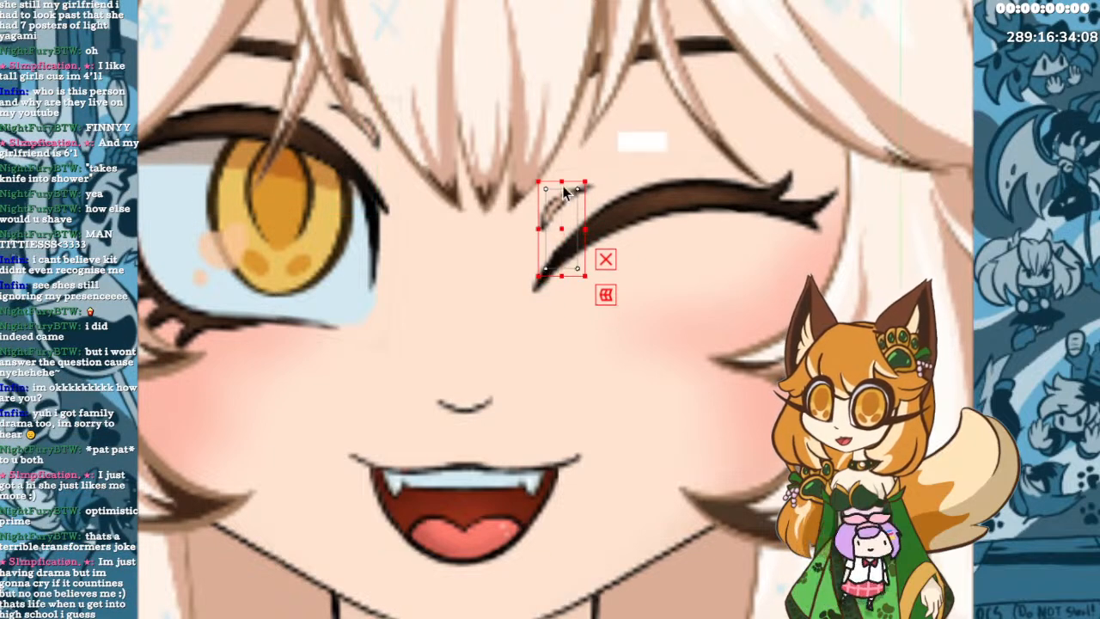
left_click_drag(561, 184, 562, 203)
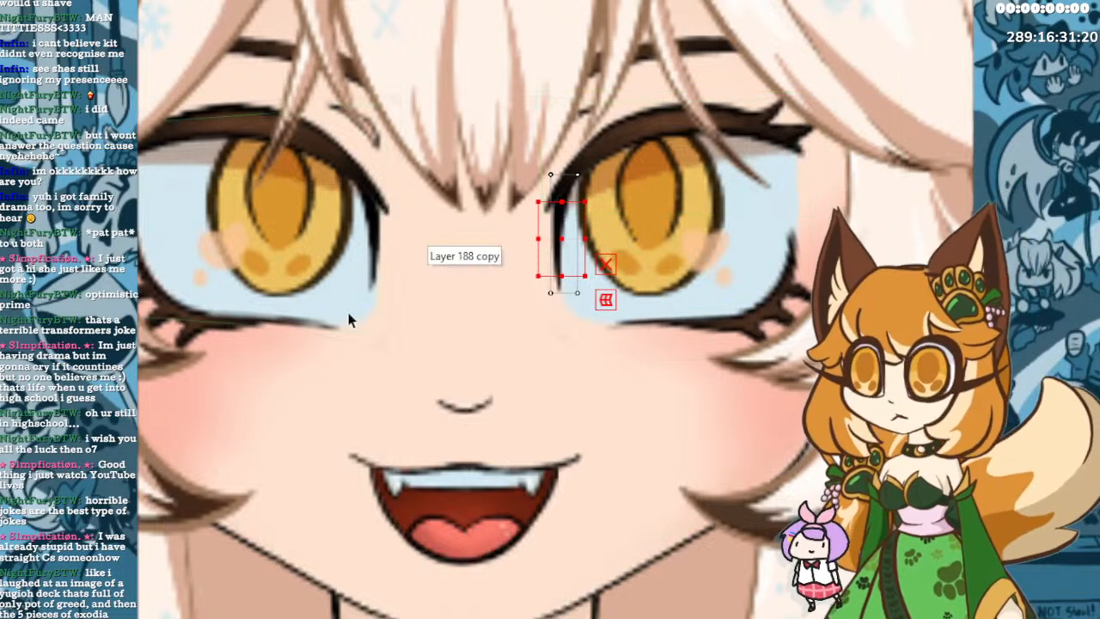
right_click(363, 300)
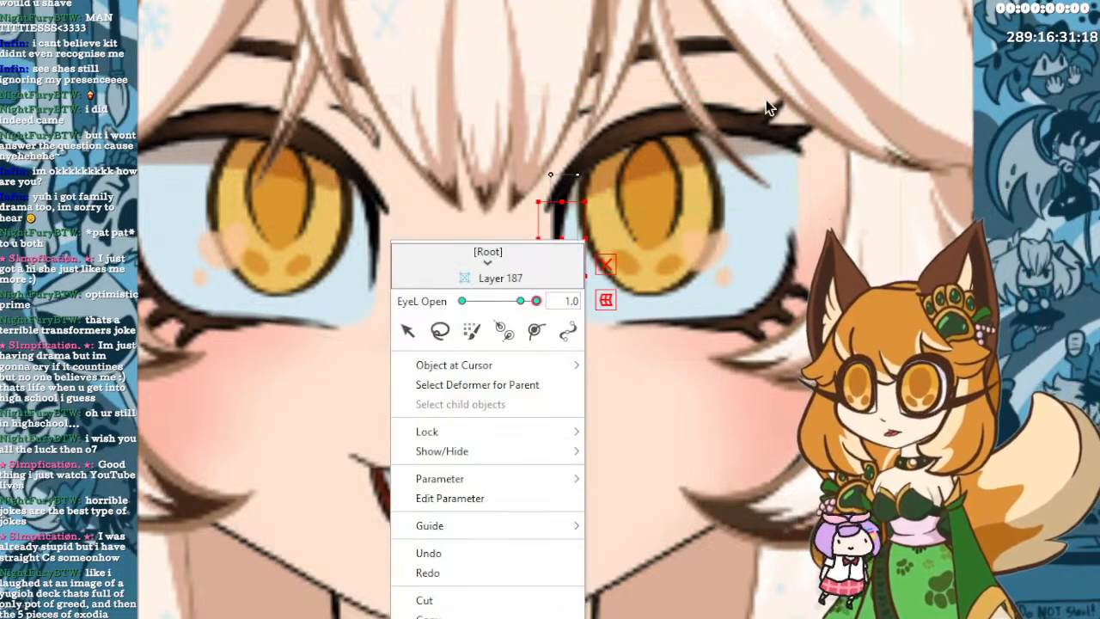
left_click(862, 54)
Shrink the left eye's iris (Layer 189) to a small oval and place it just below the upper lash near the inner corner.
left_click(648, 206)
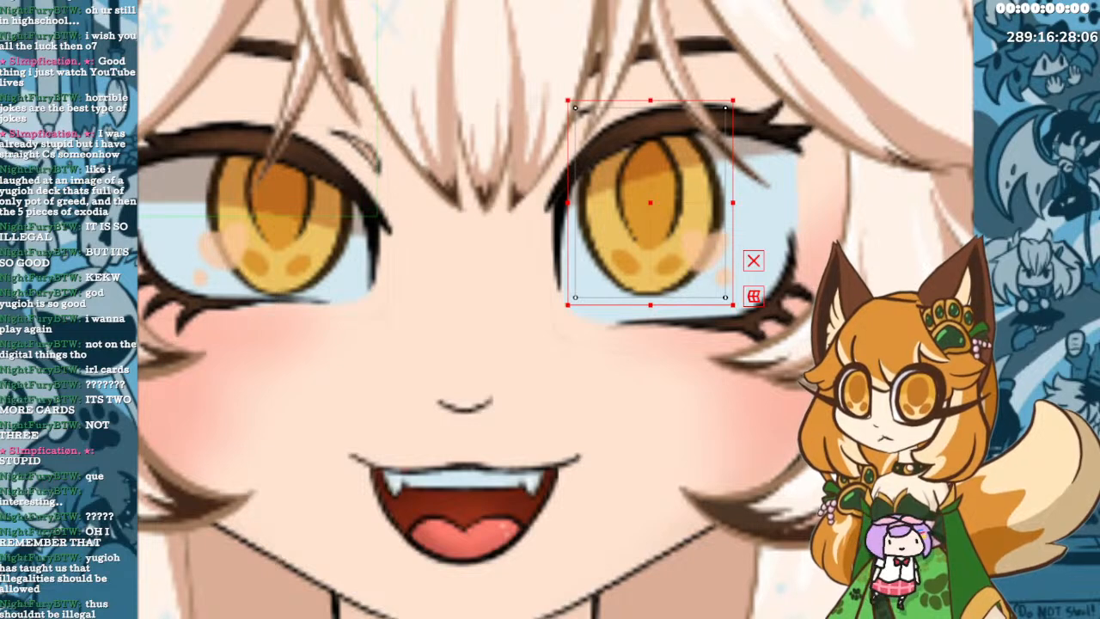
key("ctrl+z")
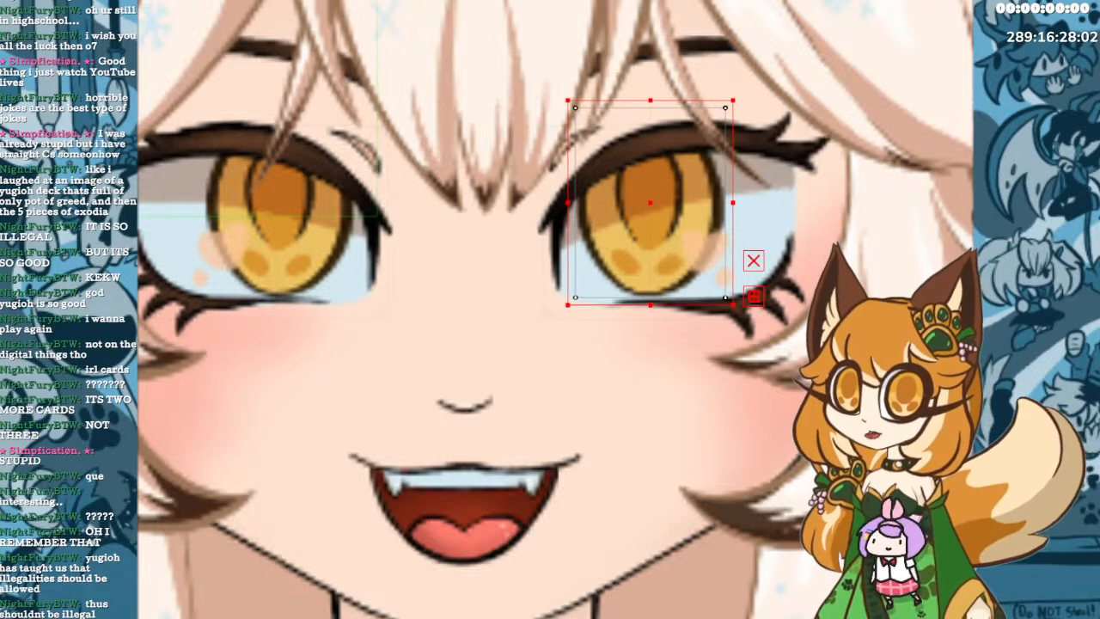
key("ctrl+z")
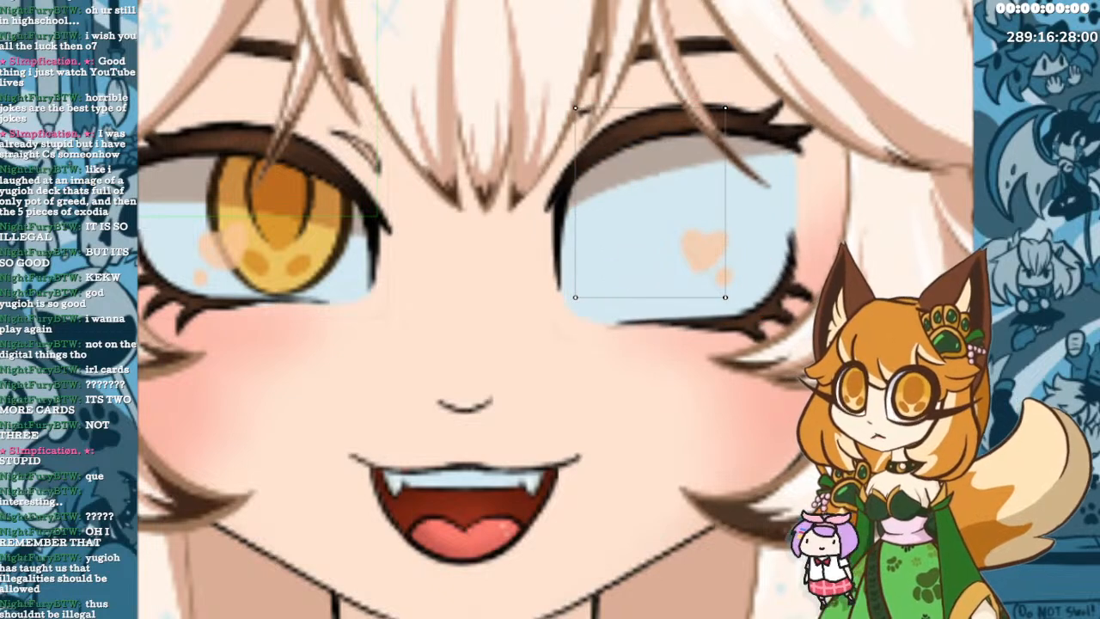
key("ctrl+y")
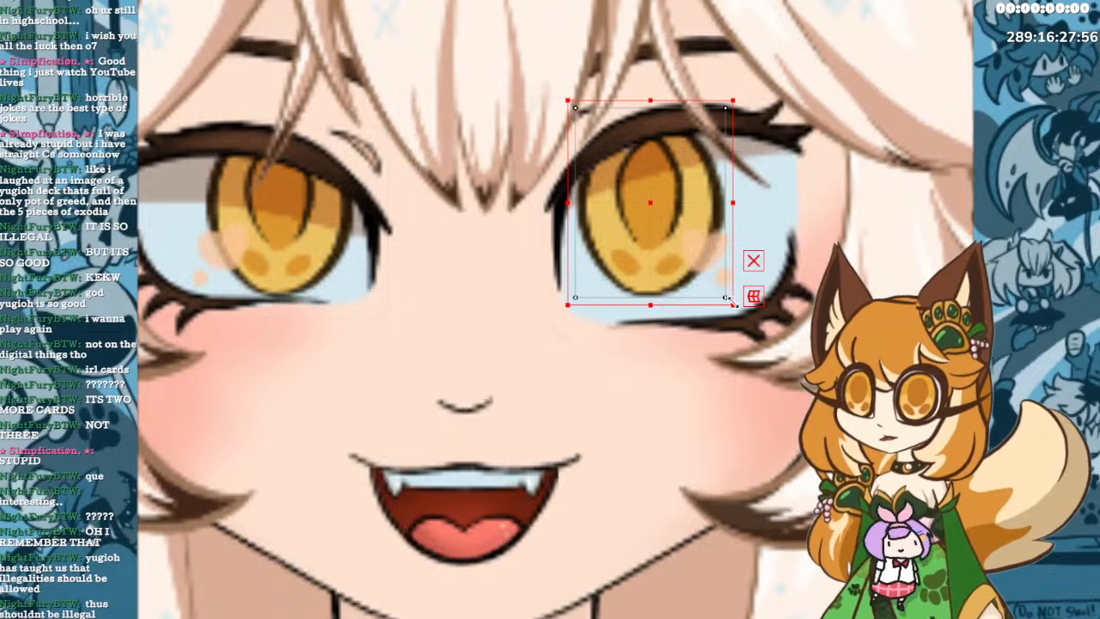
left_click_drag(732, 300, 707, 300)
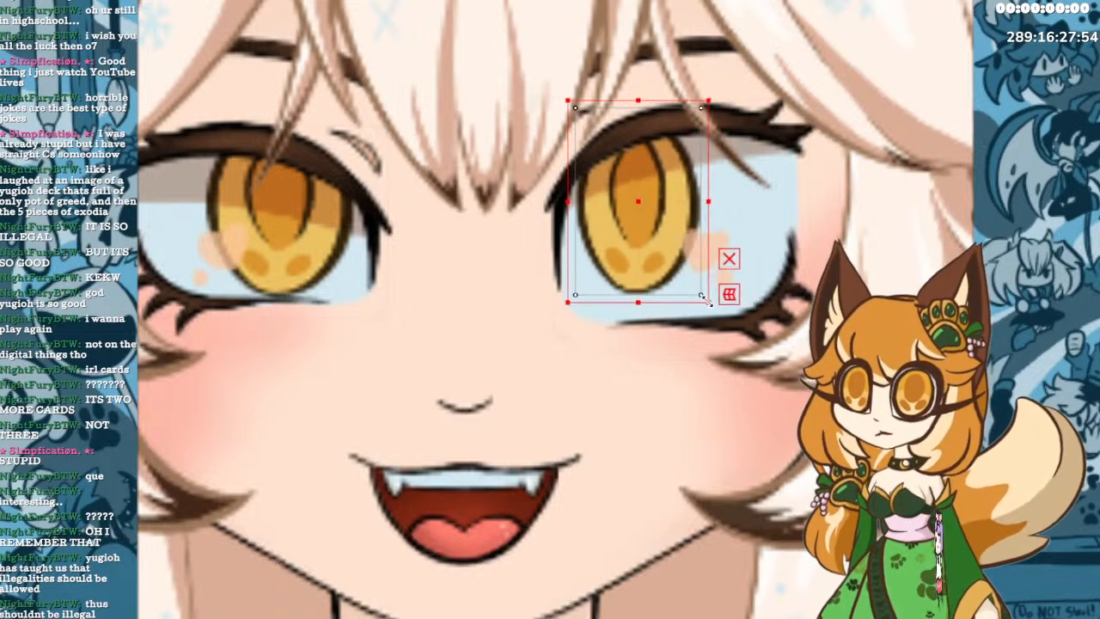
key("ctrl+z")
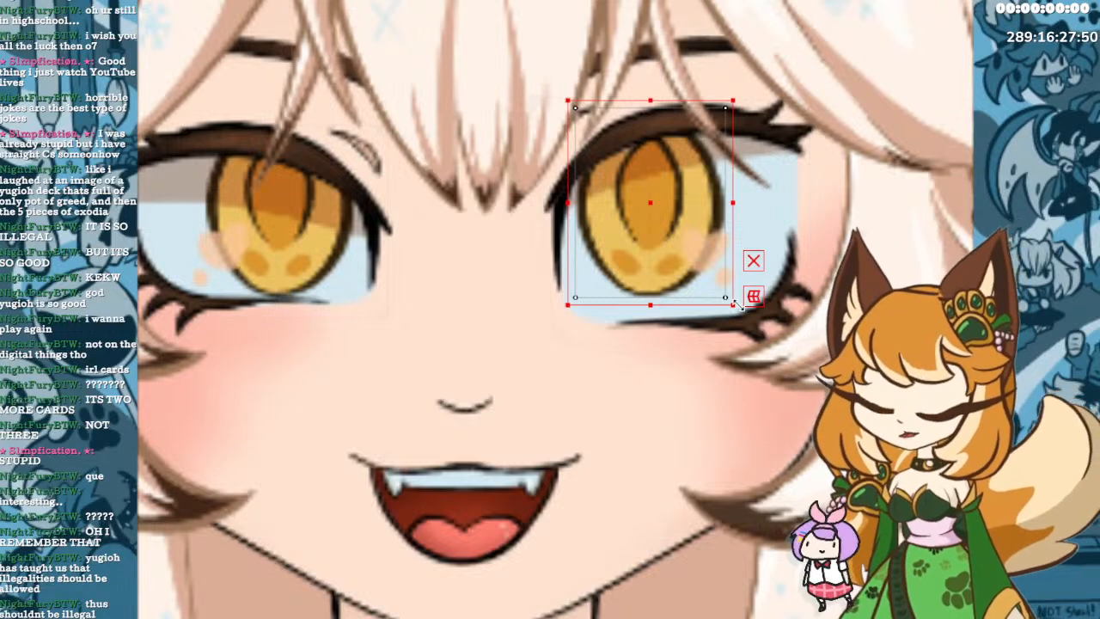
left_click_drag(734, 302, 669, 261)
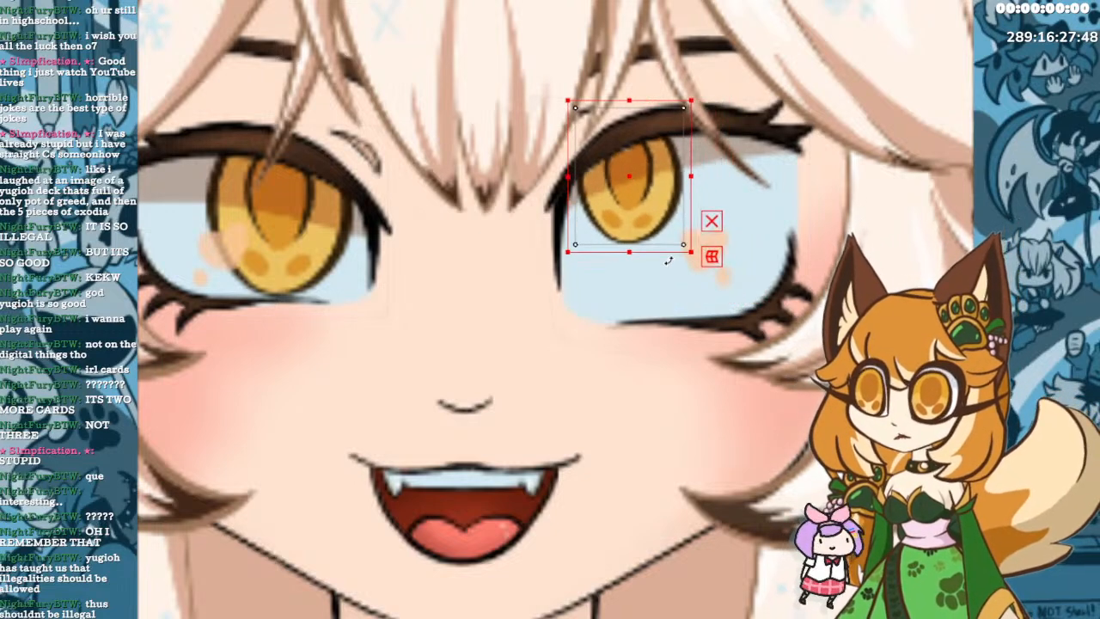
left_click_drag(639, 185, 656, 223)
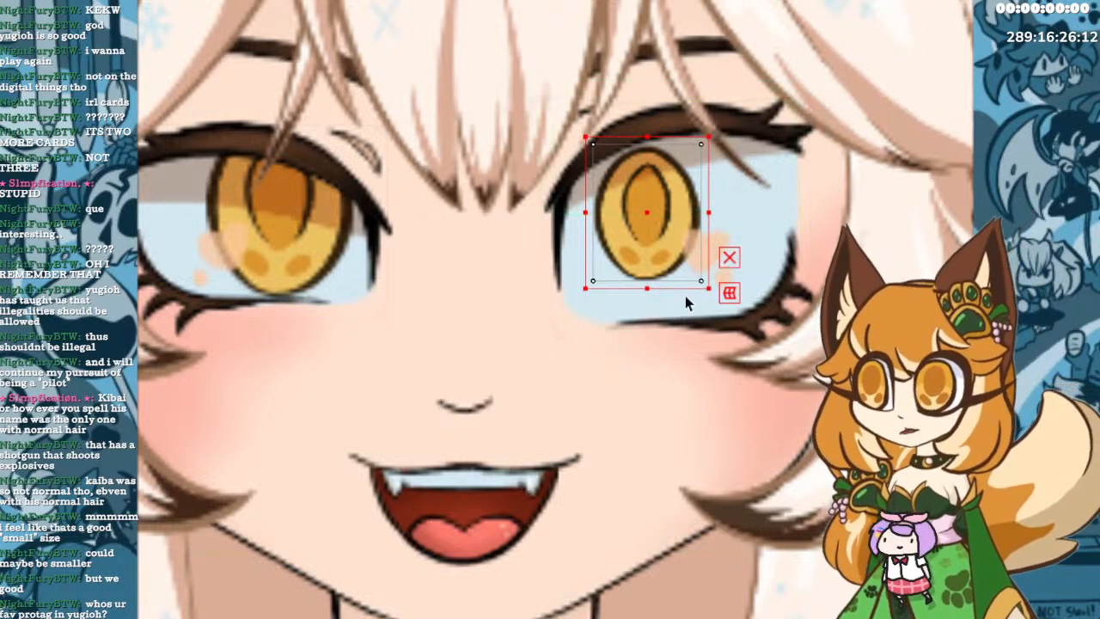
left_click_drag(702, 282, 693, 270)
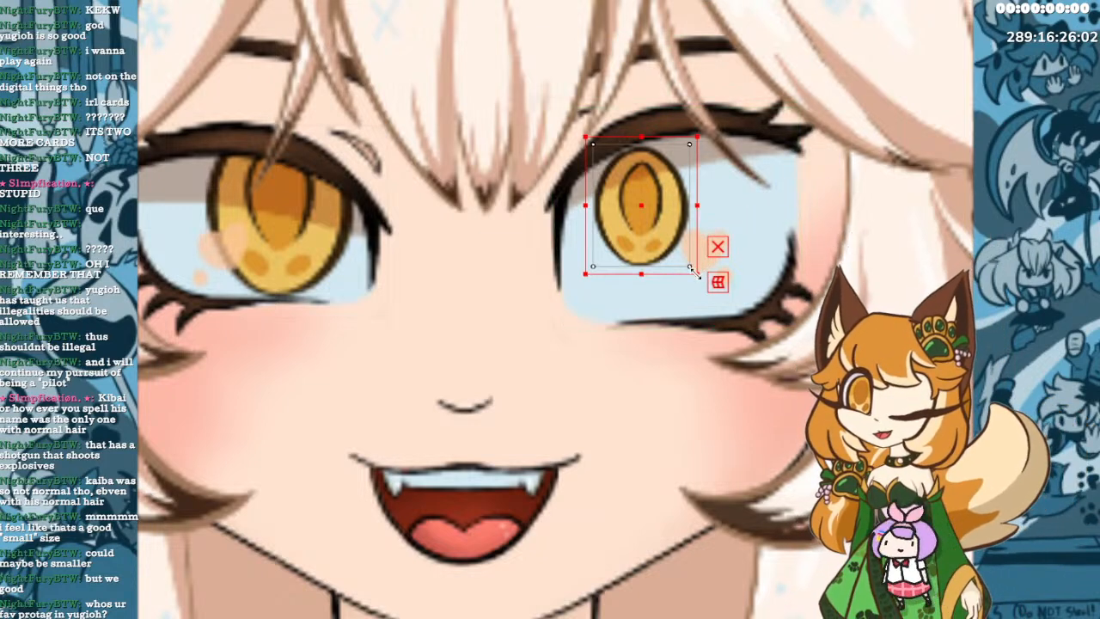
left_click_drag(696, 276, 672, 227)
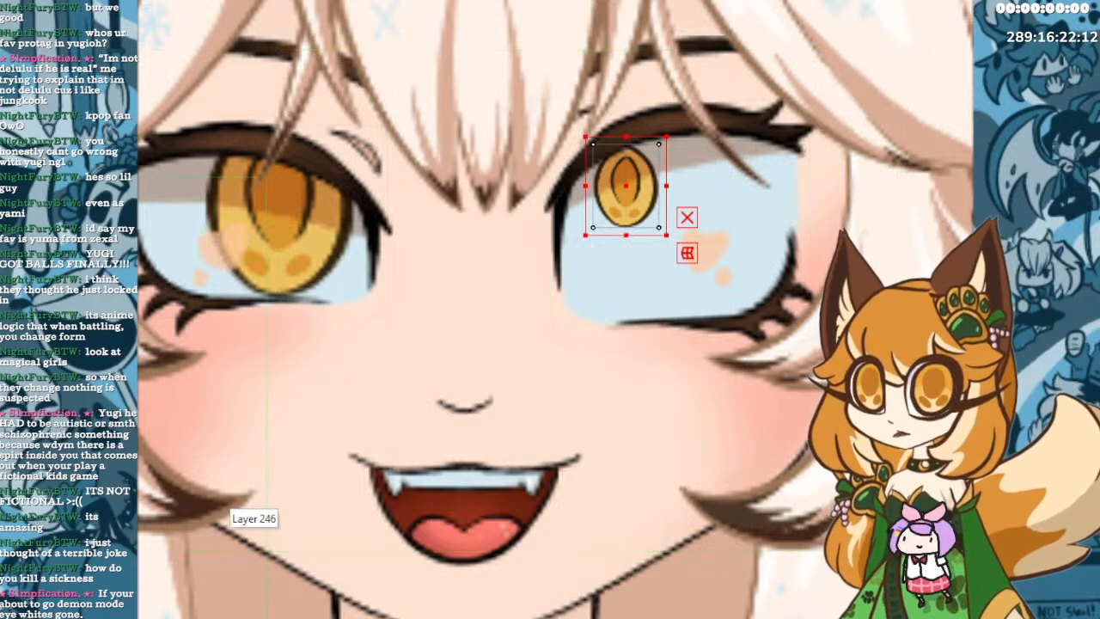
left_click(279, 203)
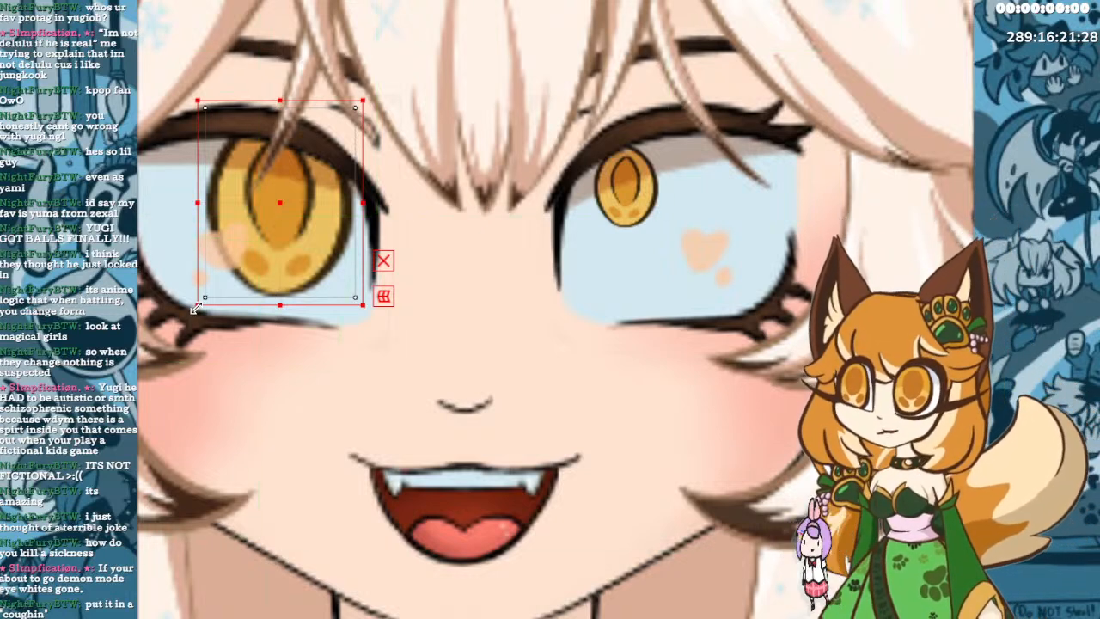
right_click(223, 230)
key("Escape")
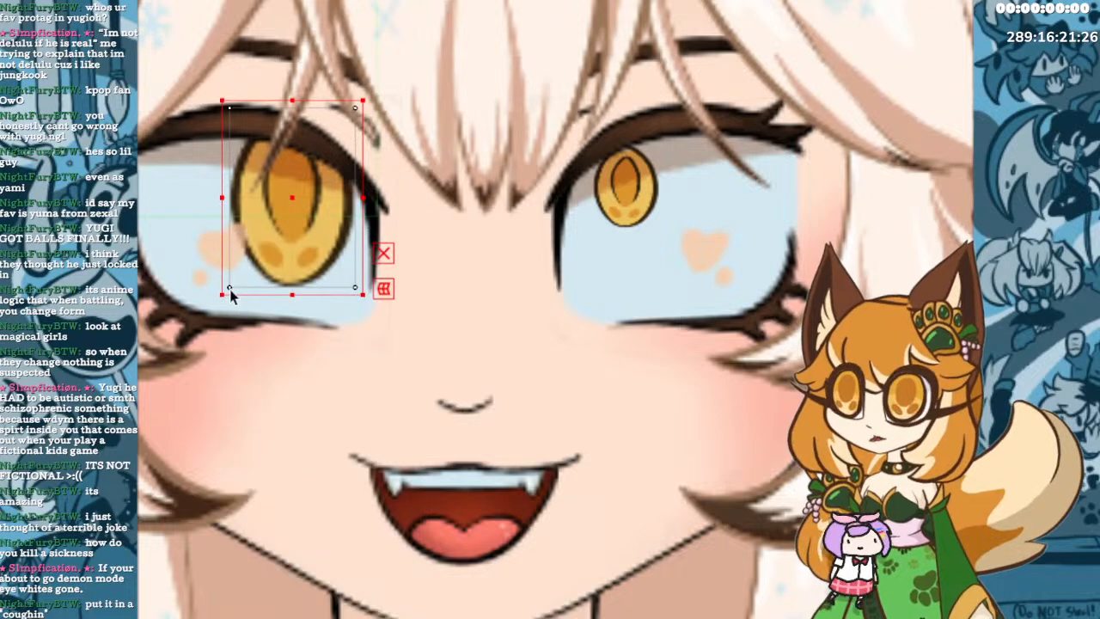
key("ctrl+z")
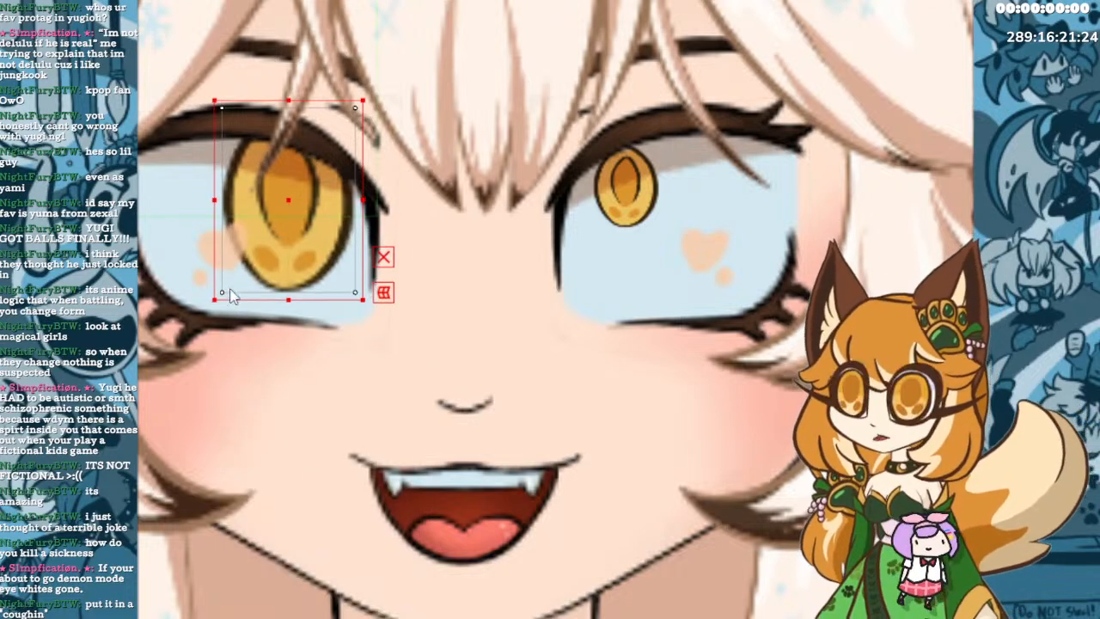
key("ctrl+z")
key("ctrl+z")
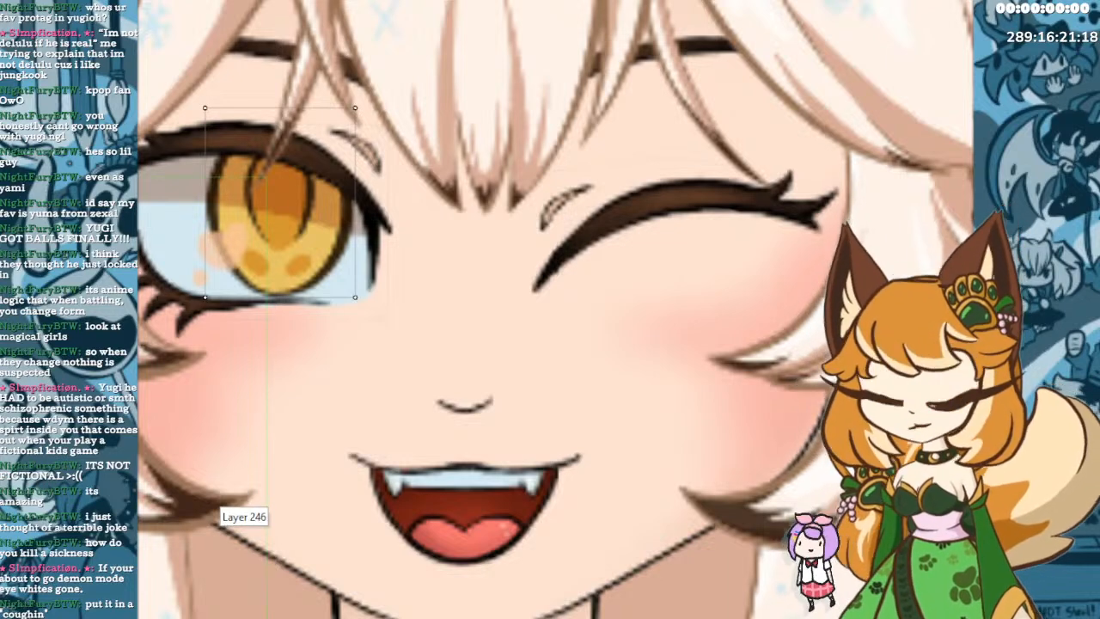
key("ctrl+z")
key("ctrl+z")
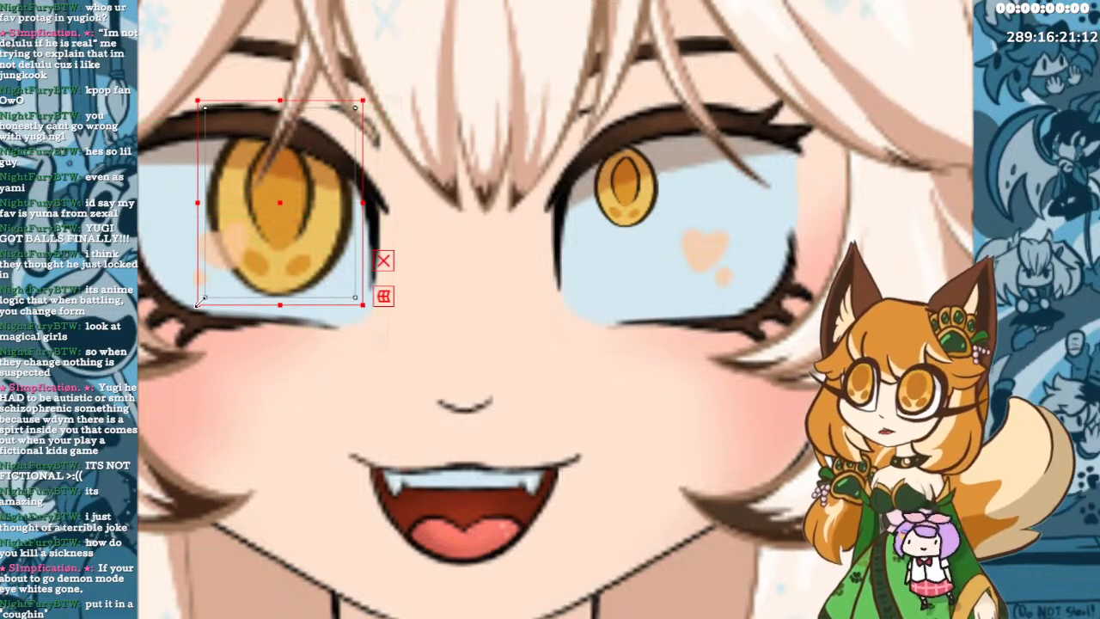
Try to shrink the right eye's iris and place it under the upper lash to match the small left iris, and undo it.
left_click_drag(199, 301, 276, 206)
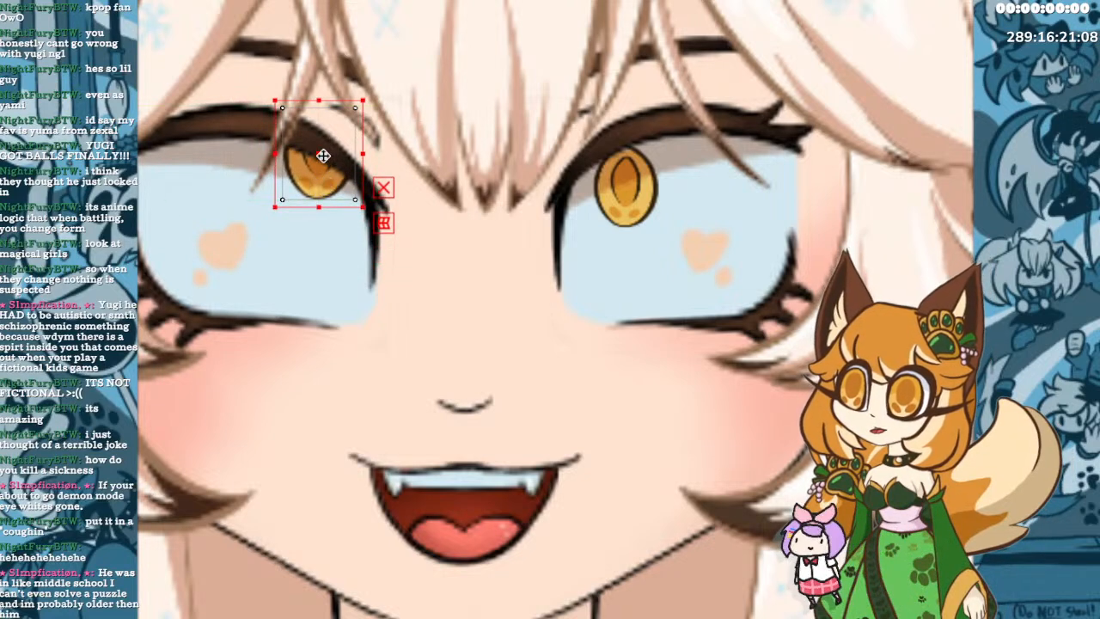
left_click_drag(323, 156, 310, 189)
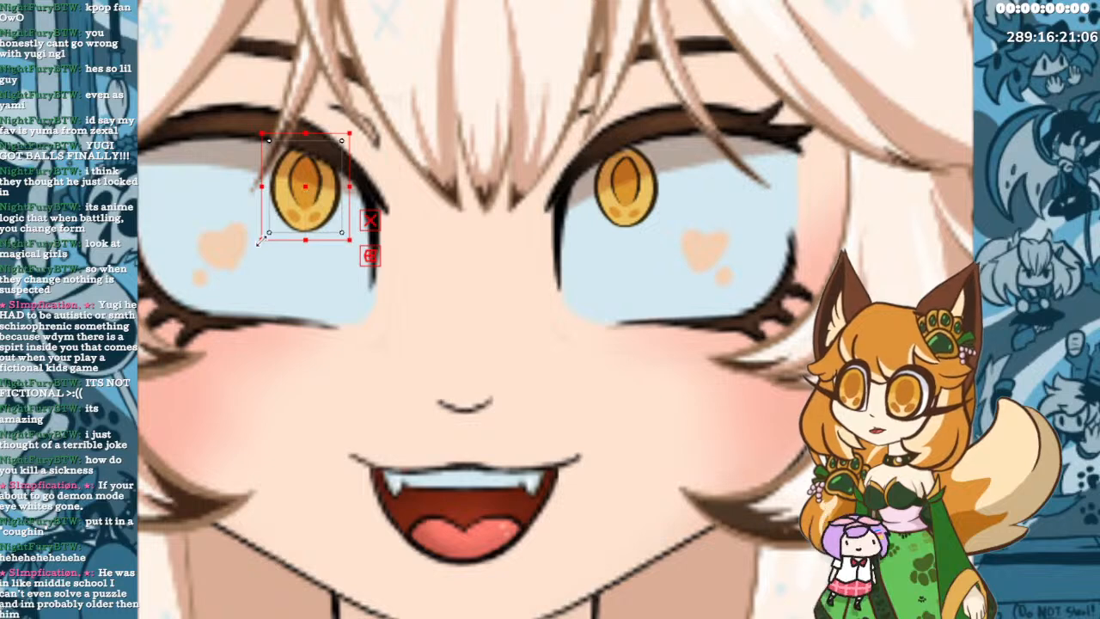
mouse_move(260, 242)
left_mouse_down()
mouse_move(280, 221)
mouse_move(273, 228)
left_mouse_up()
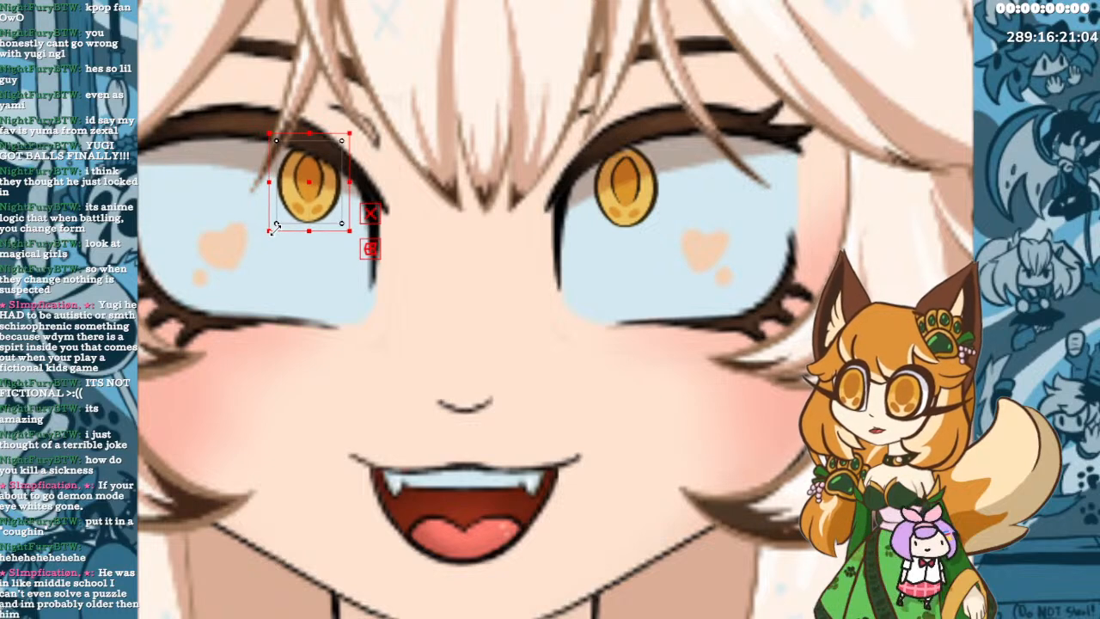
mouse_move(312, 185)
left_mouse_down()
mouse_move(644, 178)
mouse_move(427, 207)
mouse_move(329, 202)
mouse_move(314, 189)
left_mouse_up()
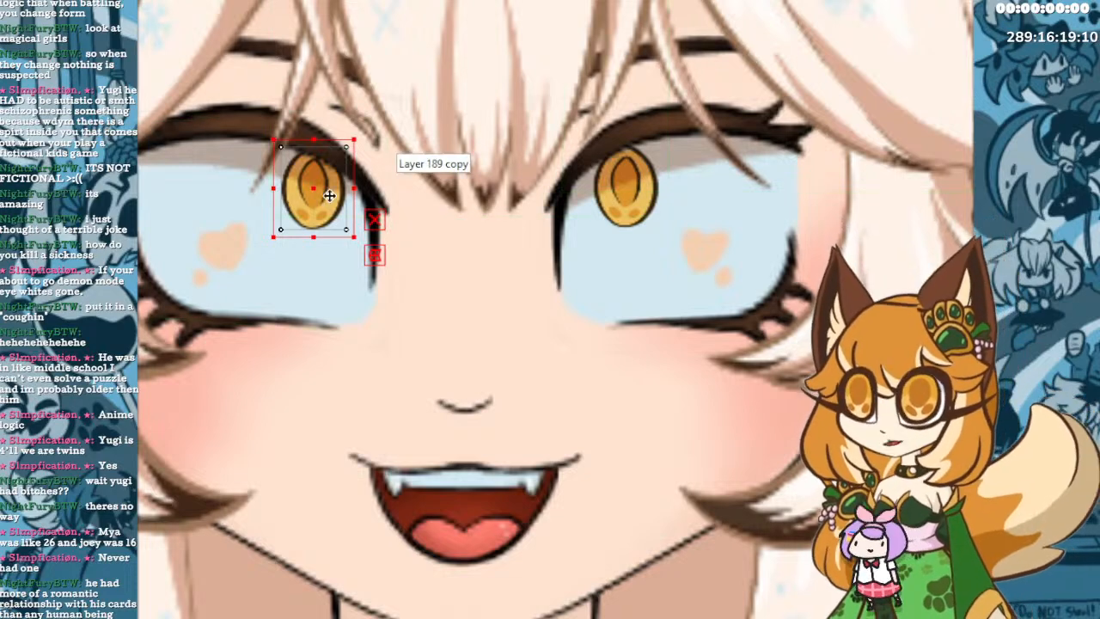
left_click_drag(316, 190, 316, 191)
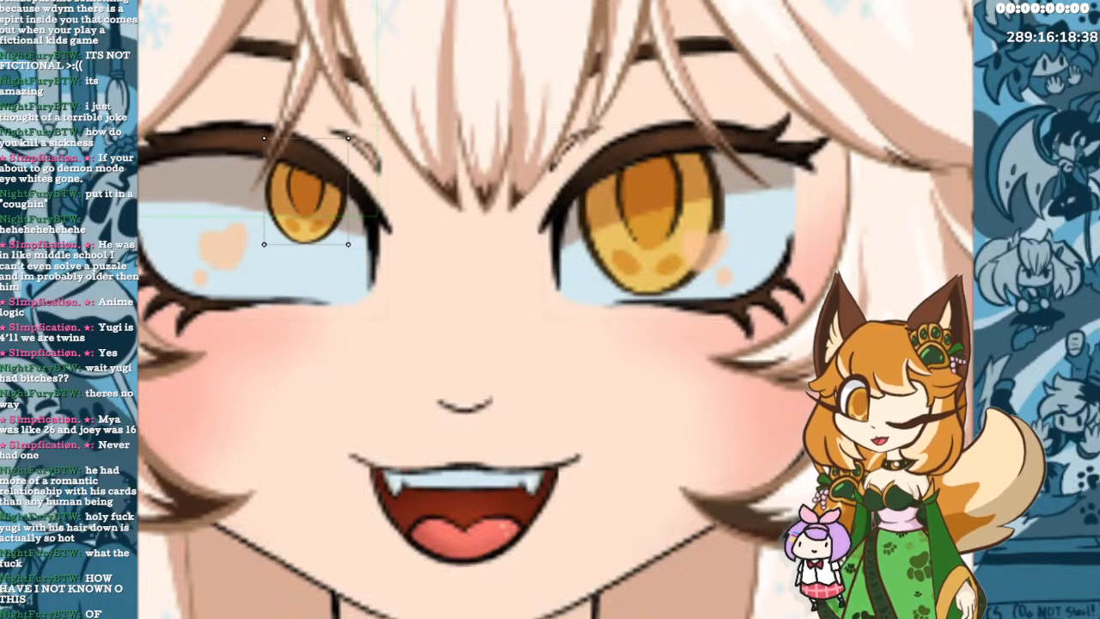
key("ctrl+z")
key("ctrl+z")
key("ctrl+z")
key("ctrl+z")
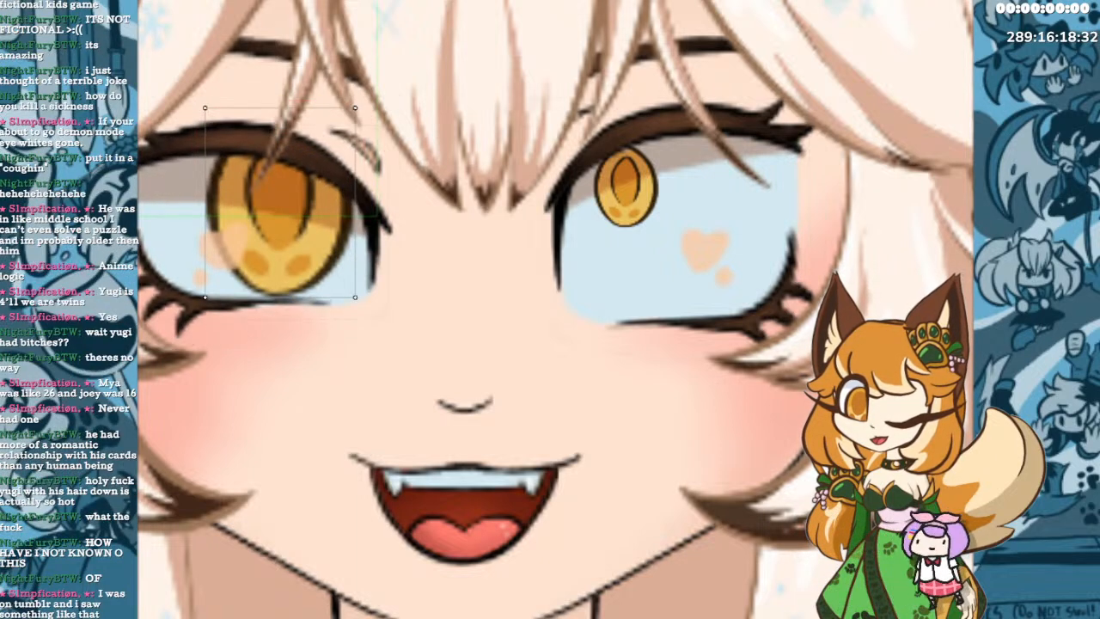
Shrink the right eye's iris from two opposite corners to match the small left iris, and shift it slightly toward the nose.
key("ctrl+t")
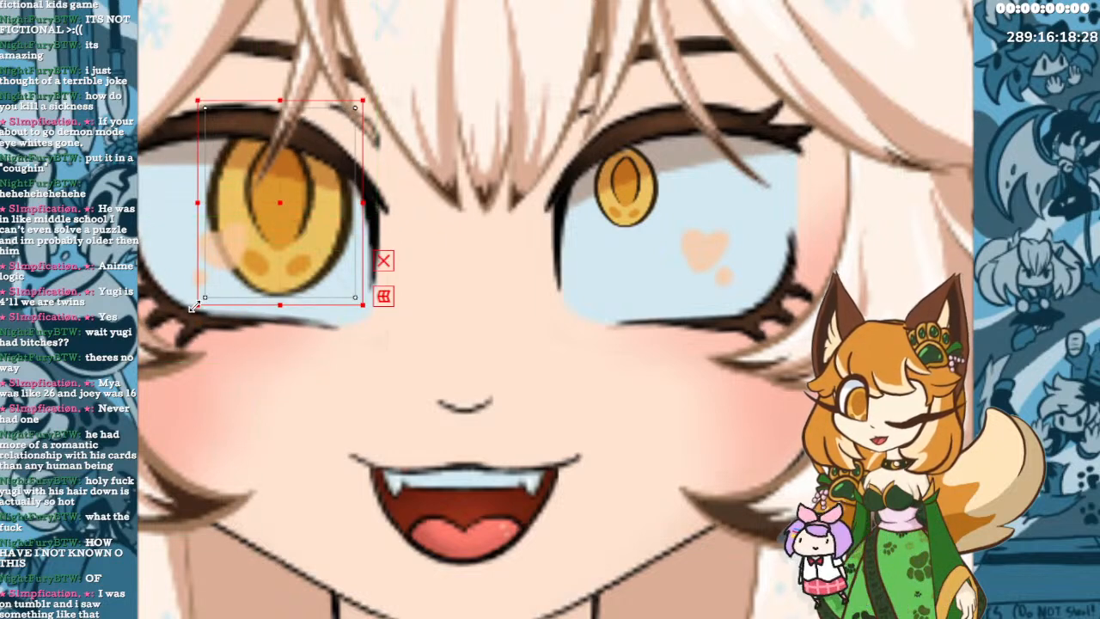
left_click_drag(196, 305, 250, 238)
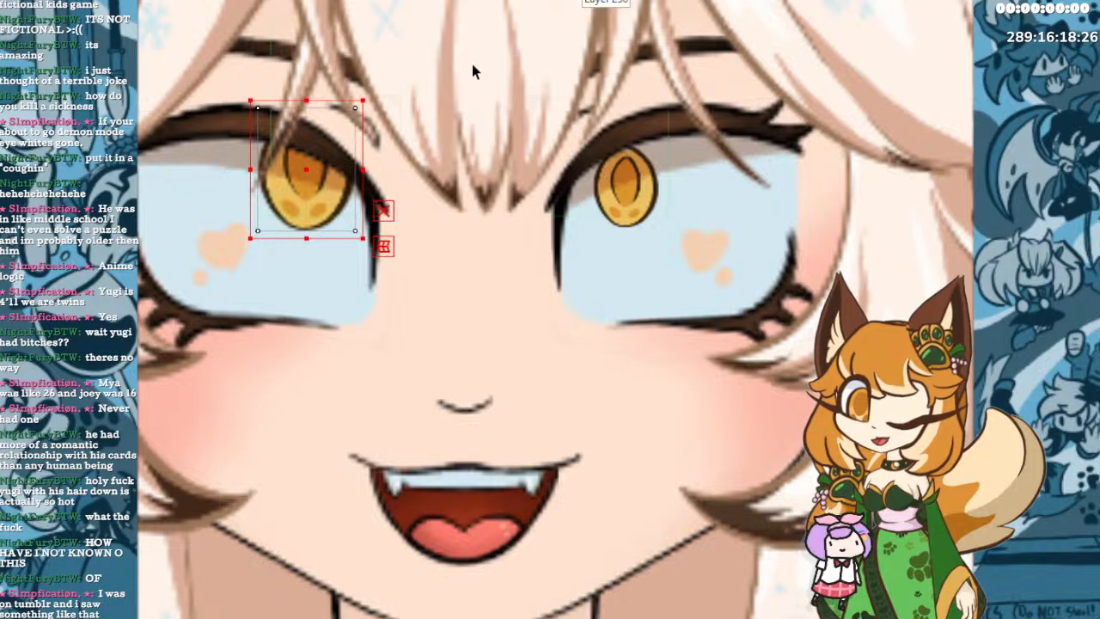
left_click_drag(362, 102, 321, 132)
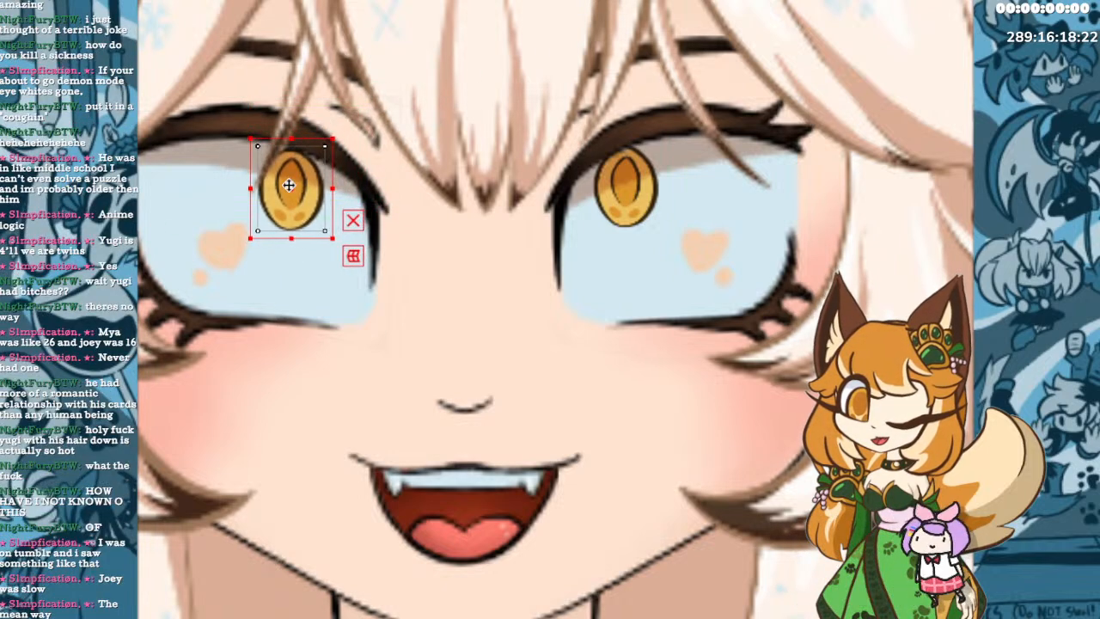
mouse_move(288, 184)
left_mouse_down()
mouse_move(299, 176)
mouse_move(293, 182)
left_mouse_up()
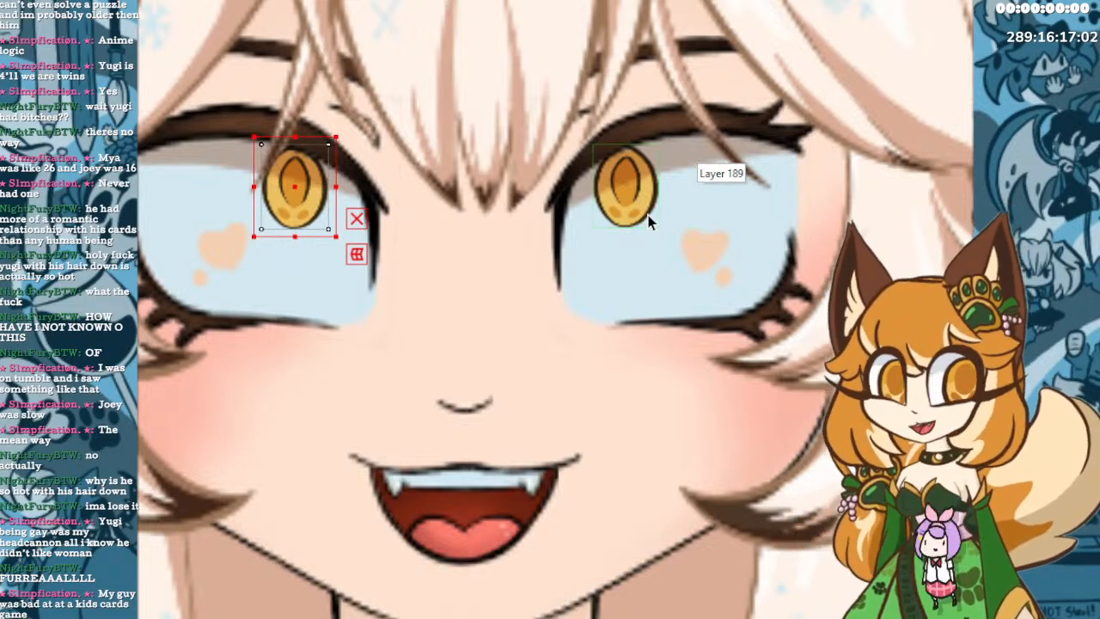
Compare the eyes' normal form with the small-iris form by repeatedly undoing and redoing the latest edits.
key("ctrl+z")
key("ctrl+y")
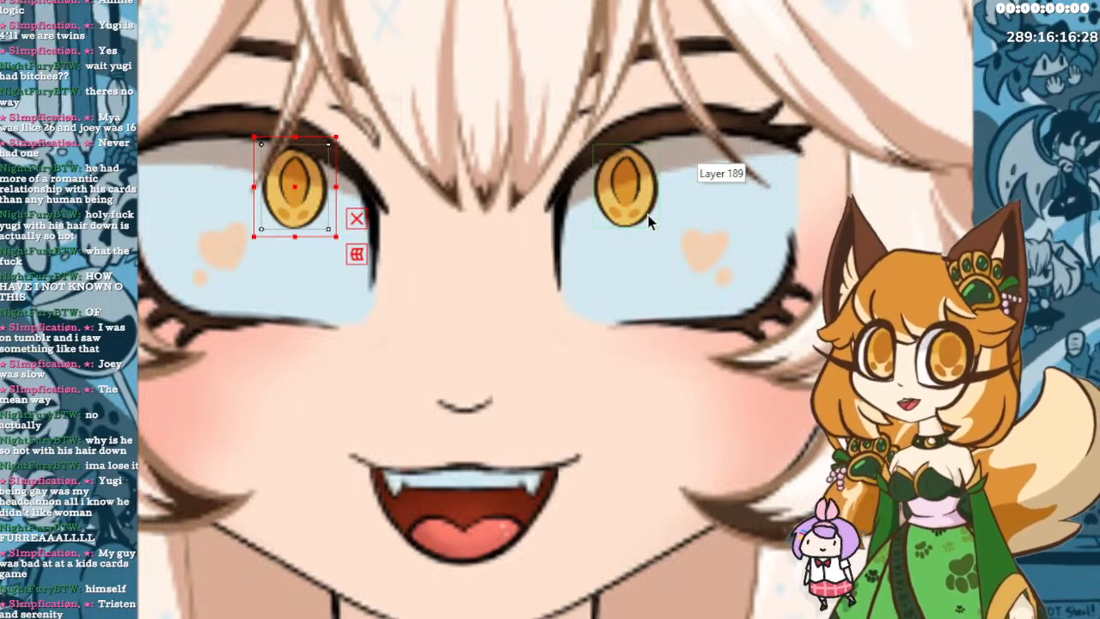
key("ctrl+z")
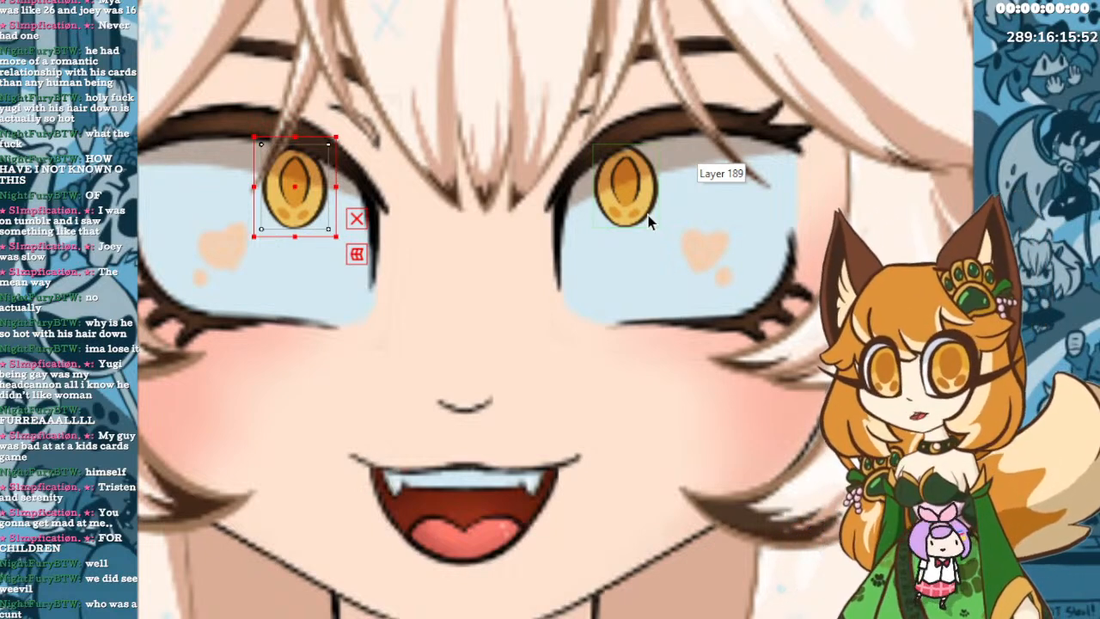
key("ctrl+z")
key("ctrl+y")
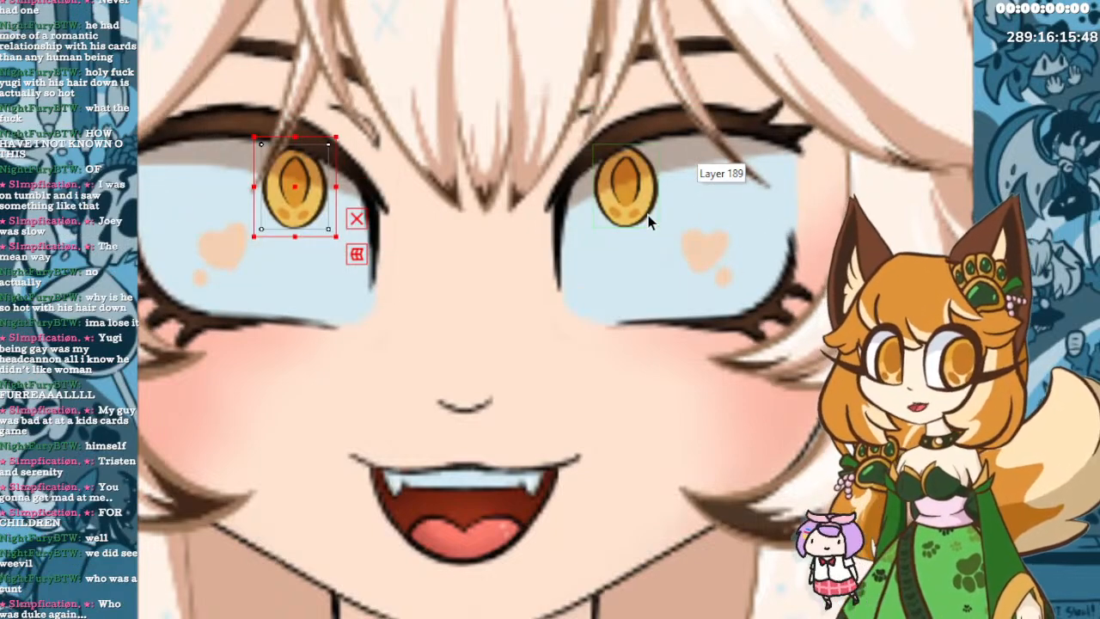
key("ctrl+z")
key("ctrl+z")
key("ctrl+y")
key("ctrl+y")
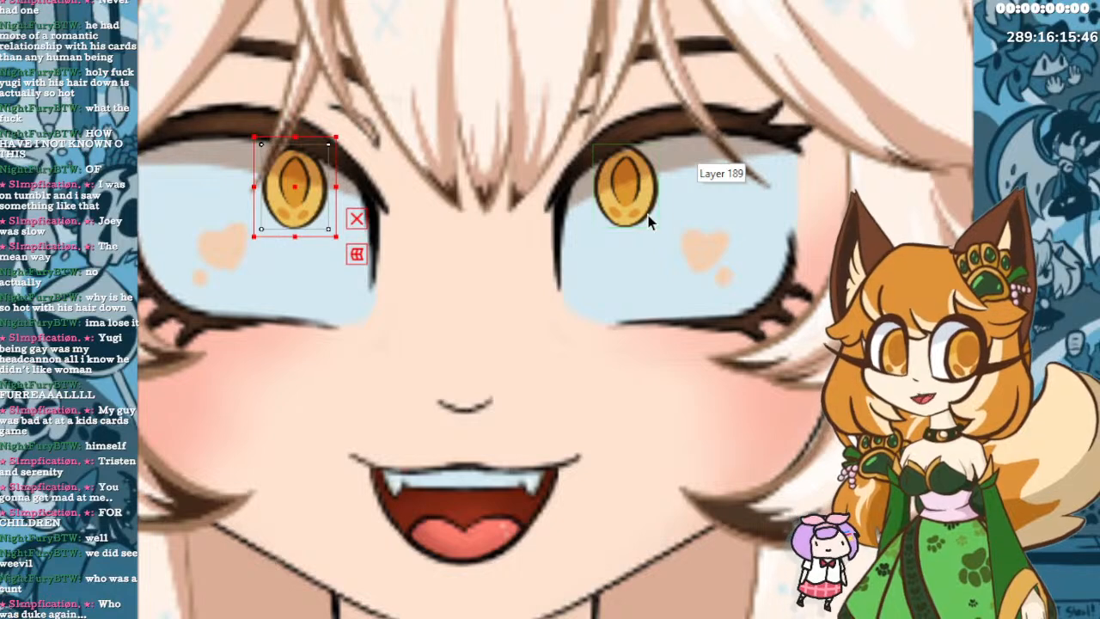
key("ctrl+z")
key("ctrl+z")
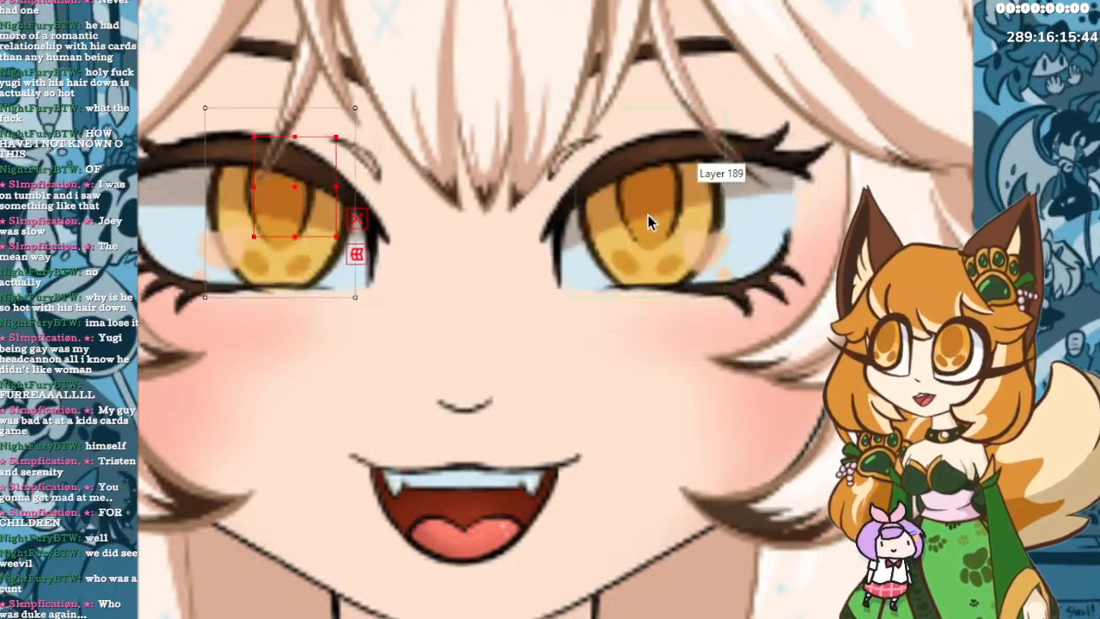
key("ctrl+y")
key("ctrl+y")
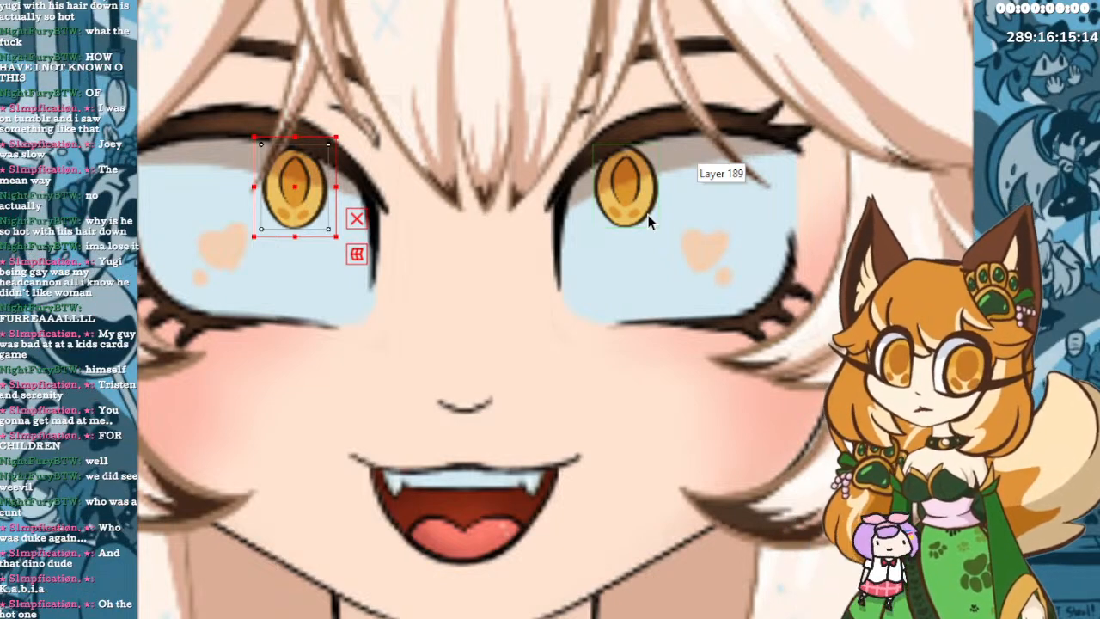
key("ctrl+z")
key("ctrl+y")
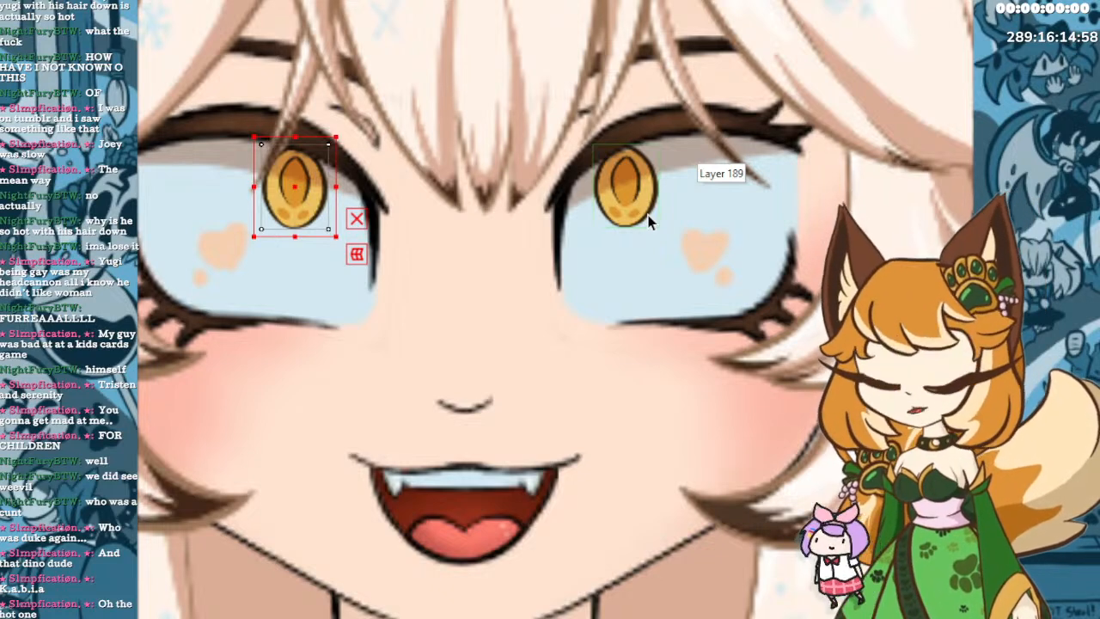
key("ctrl+z")
key("ctrl+y")
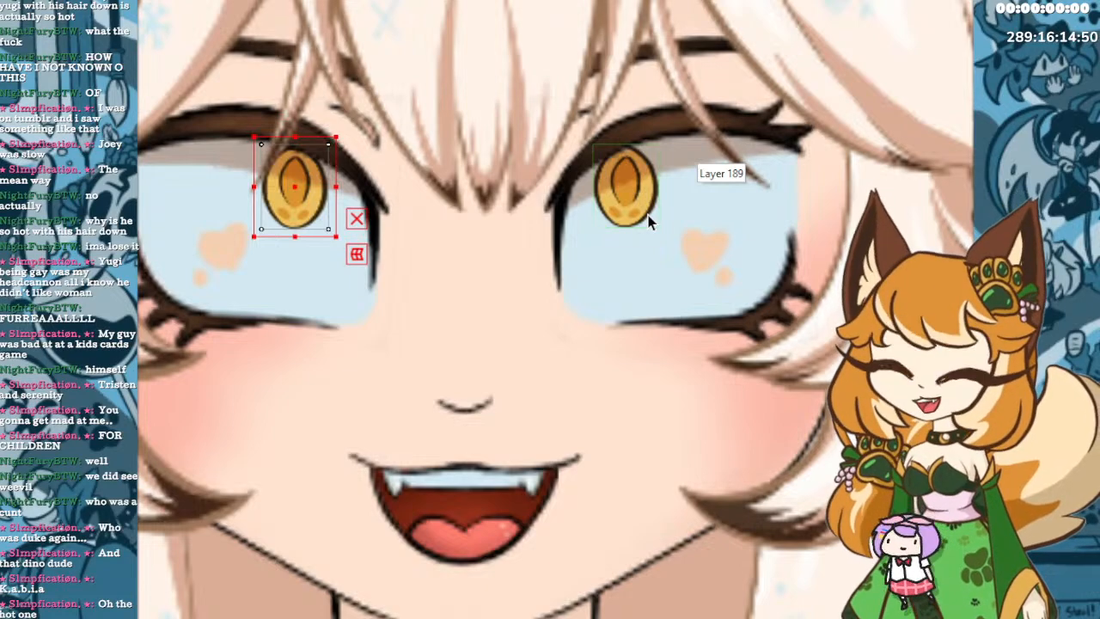
key("ctrl+z")
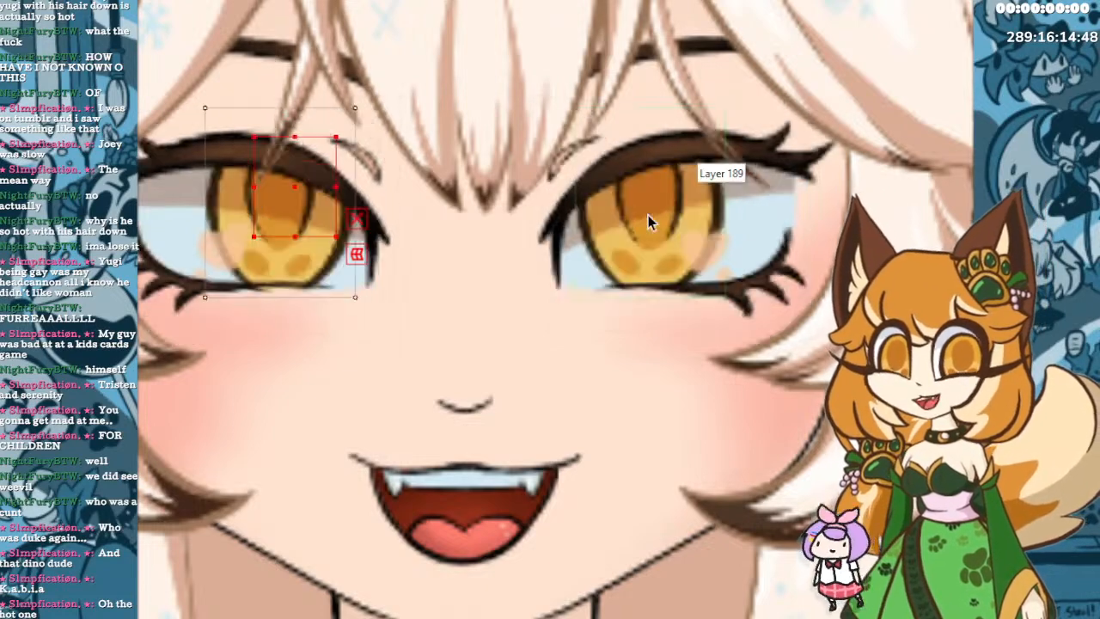
key("ctrl+y")
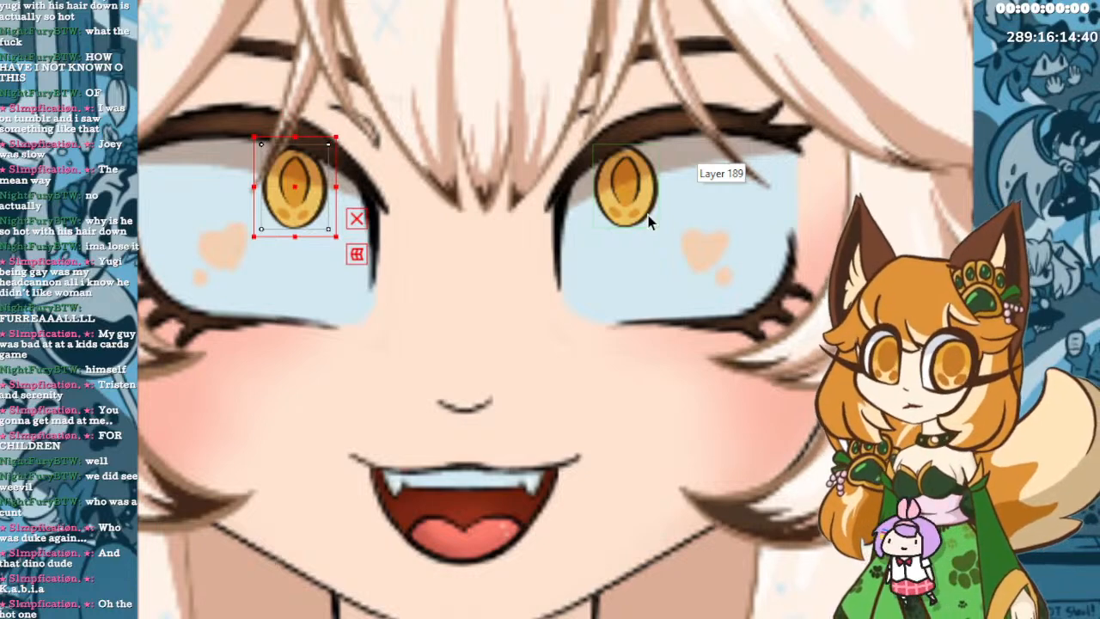
key("ctrl+z")
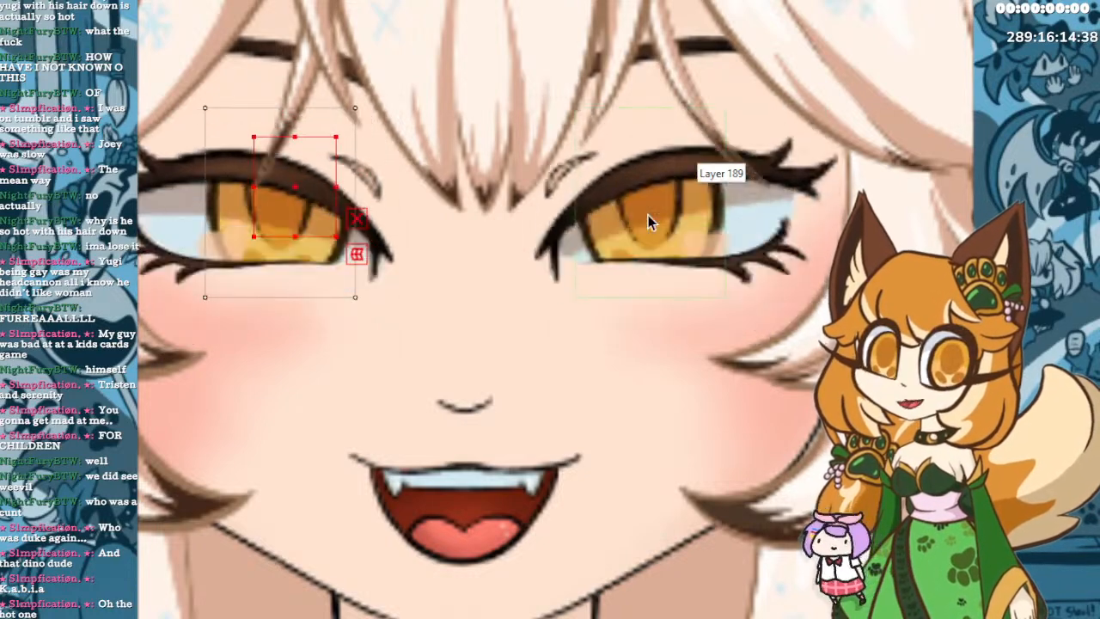
key("ctrl+y")
key("ctrl+z")
key("ctrl+y")
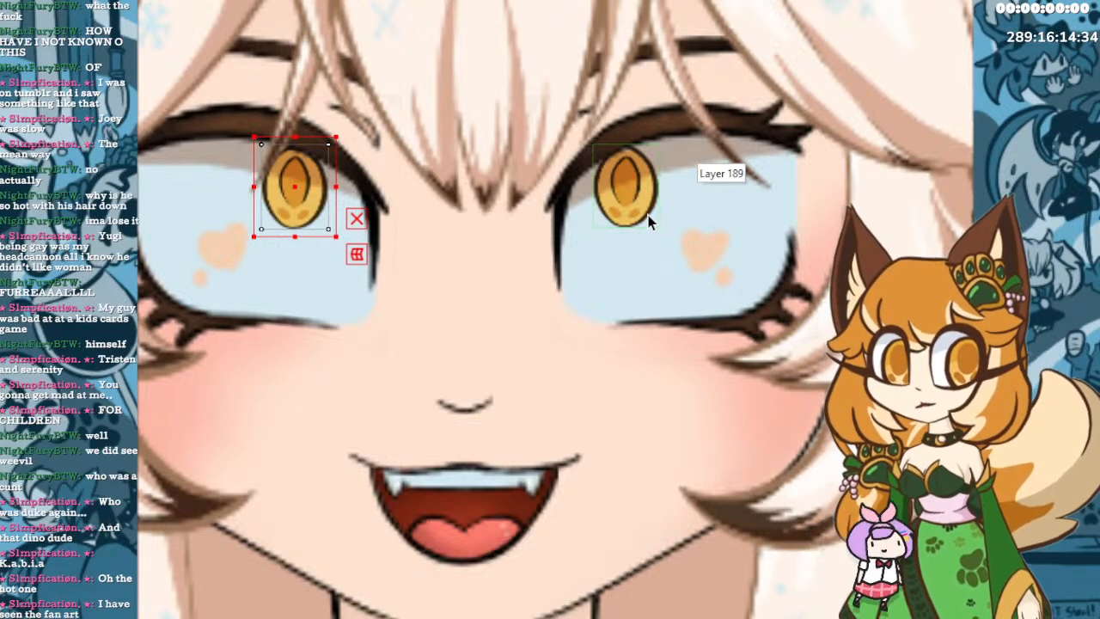
key("ctrl+z")
key("ctrl+y")
key("ctrl+z")
key("ctrl+z")
key("ctrl+y")
key("ctrl+y")
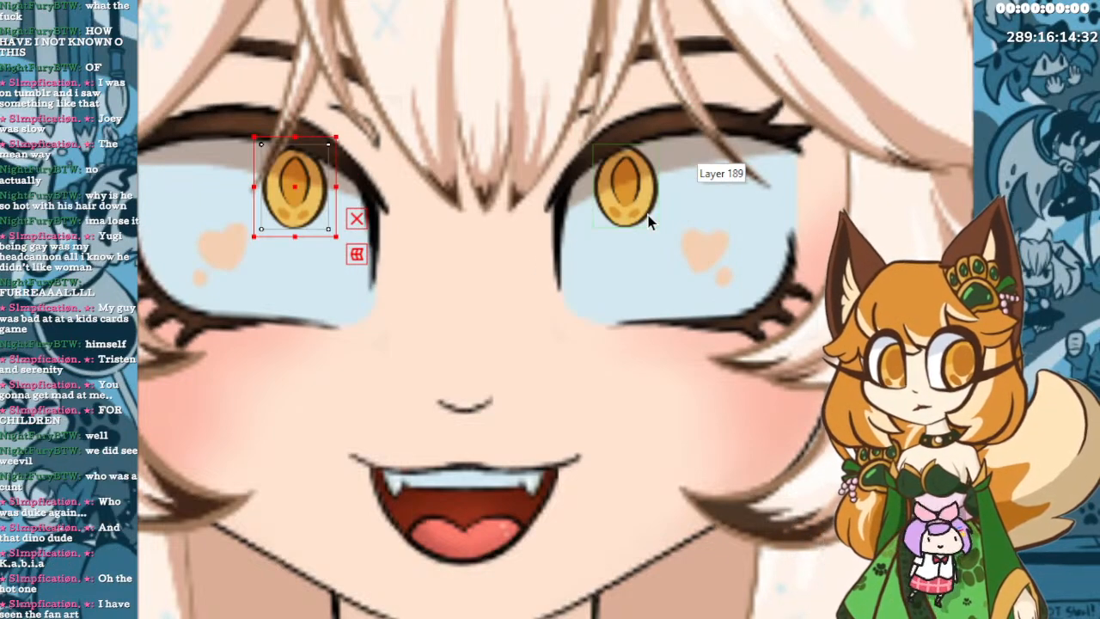
key("ctrl+z")
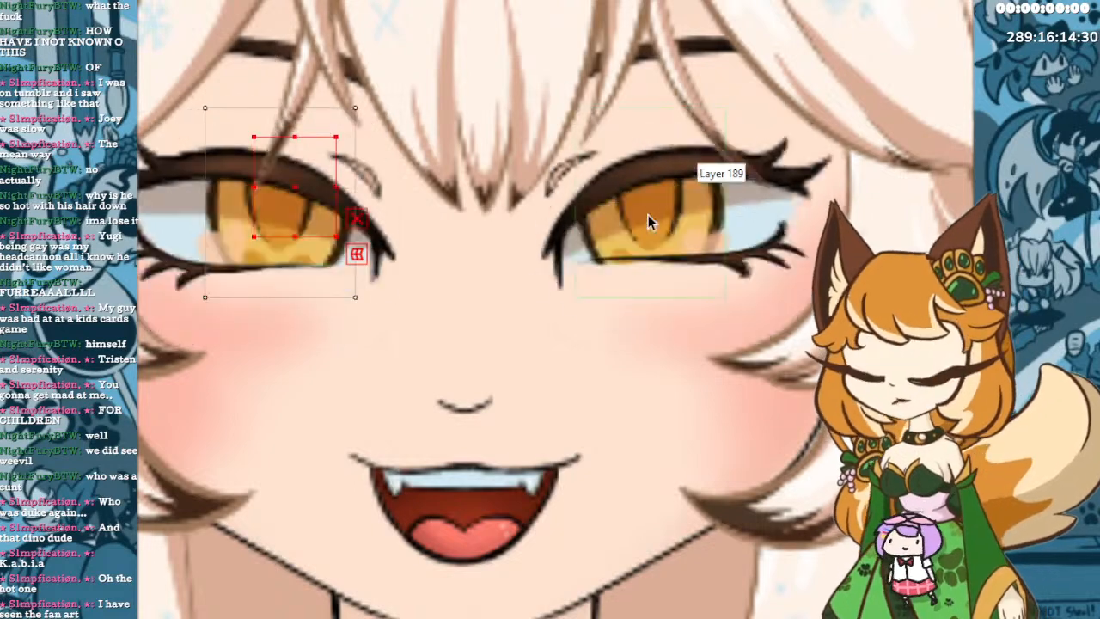
key("ctrl+y")
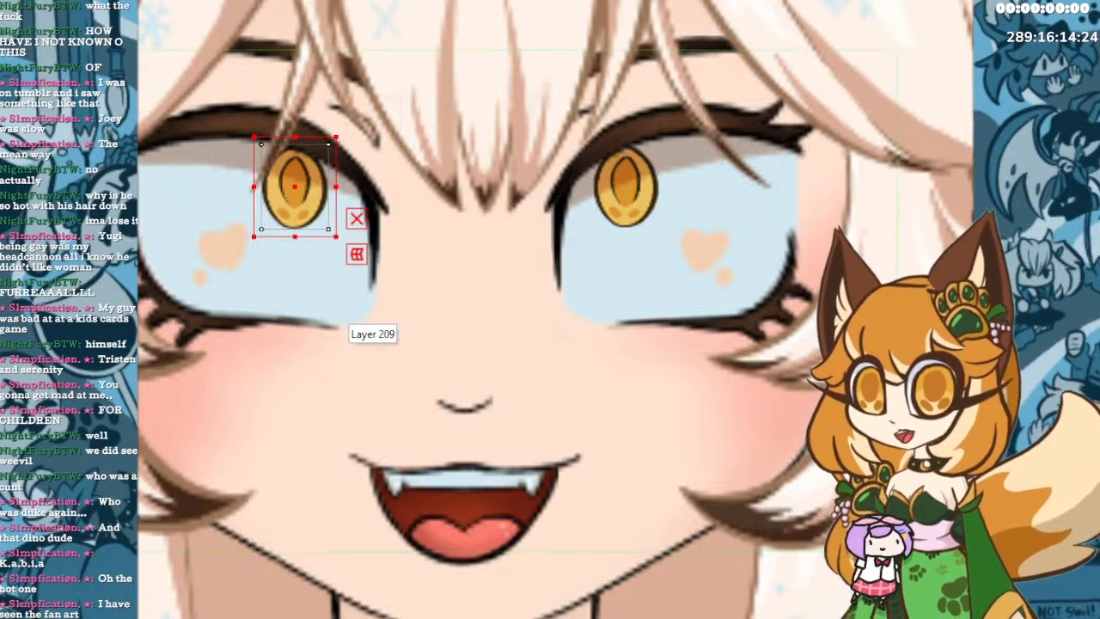
Undo the latest edits to the irises, starting with the right eye's.
key("ctrl+z")
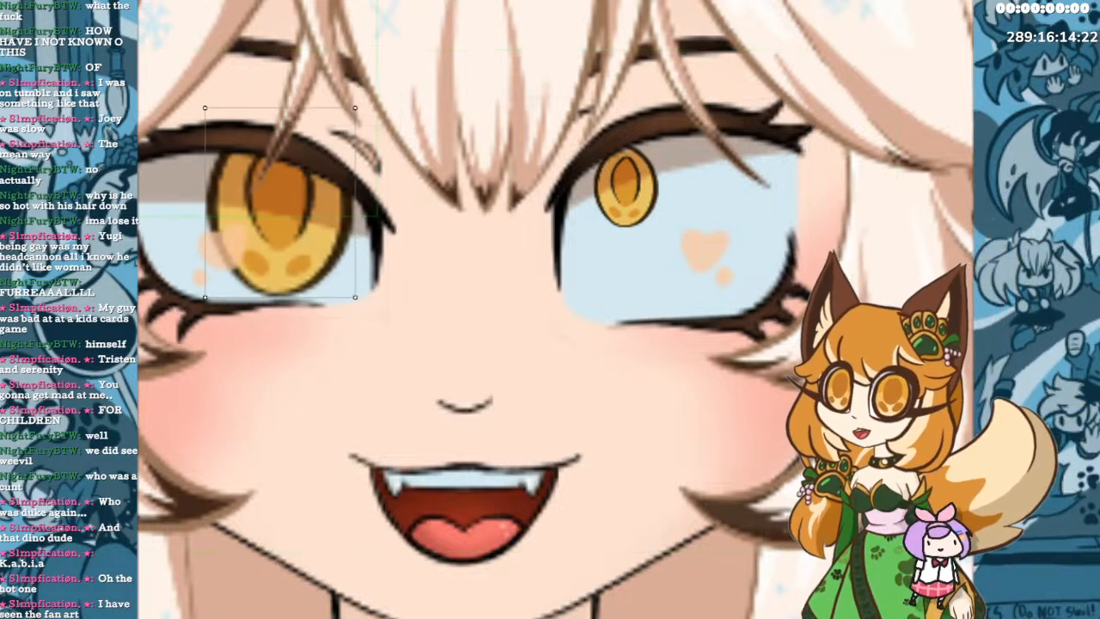
key("ctrl+z")
key("ctrl+z")
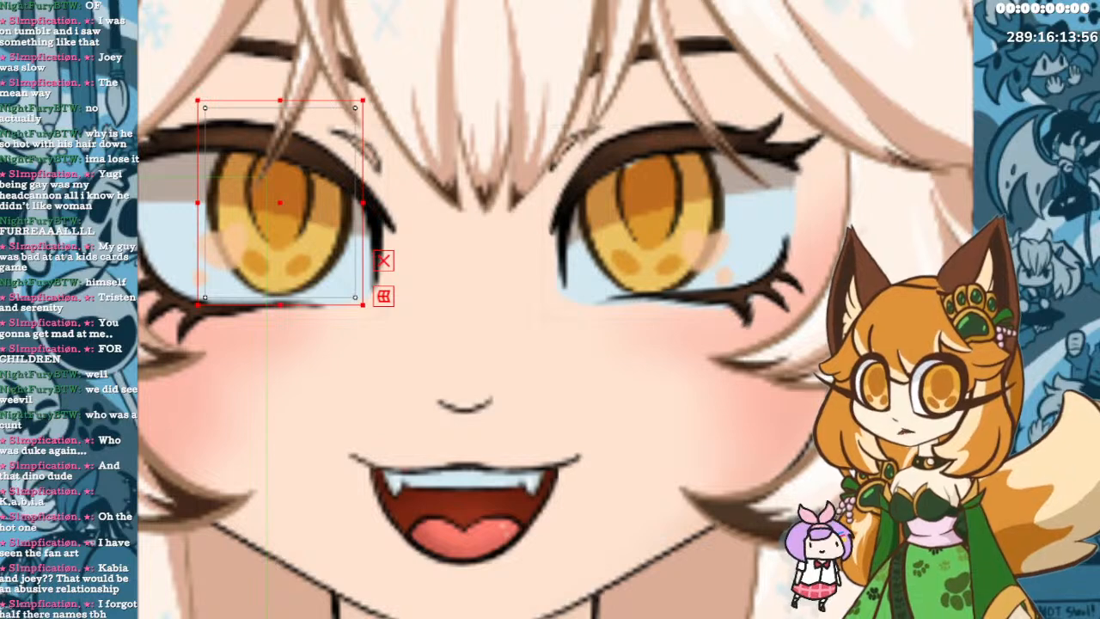
Try to raise the upper middle and upper inner corner of the left eye's warp deformer, and undo it.
left_click(677, 222)
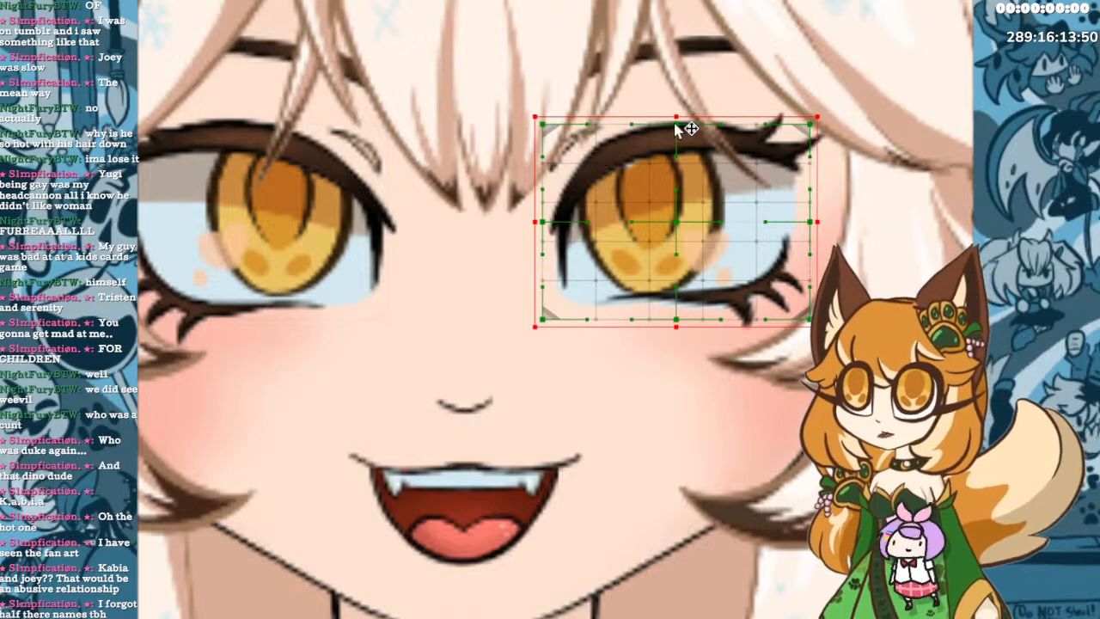
mouse_move(675, 125)
left_mouse_down()
mouse_move(715, 98)
mouse_move(641, 114)
mouse_move(693, 111)
mouse_move(679, 115)
left_mouse_up()
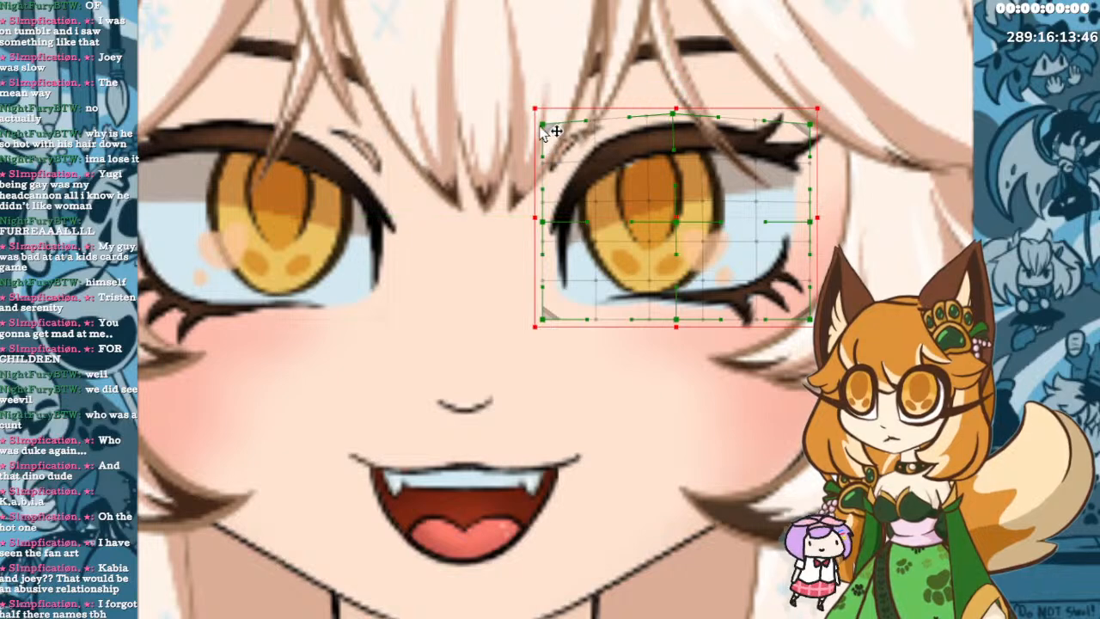
left_click_drag(544, 129, 553, 102)
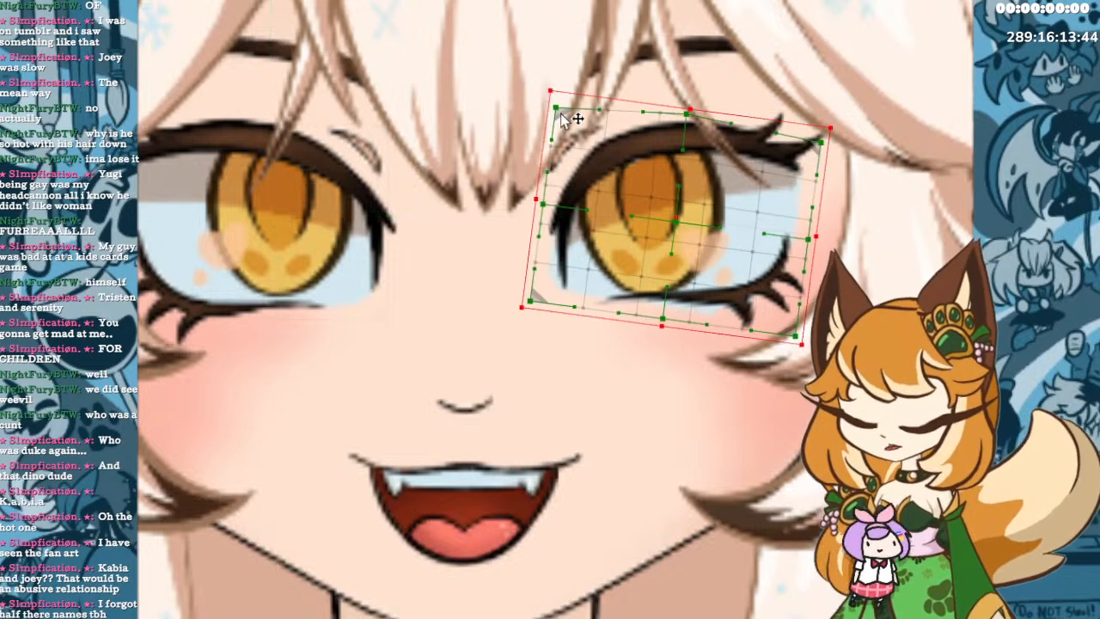
key("ctrl+z")
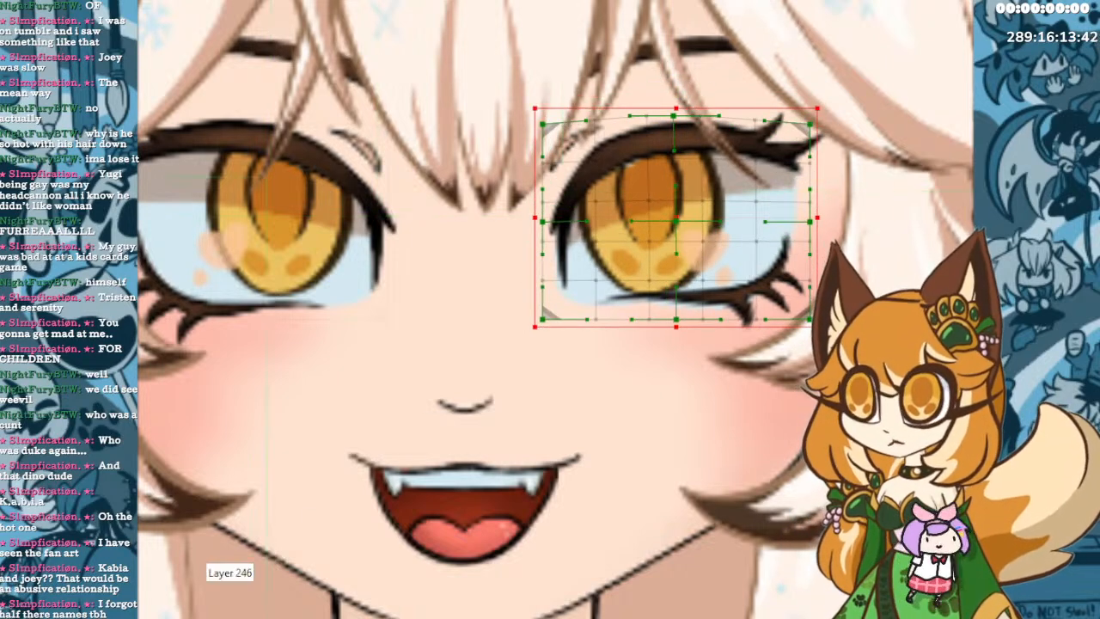
key("ctrl+z")
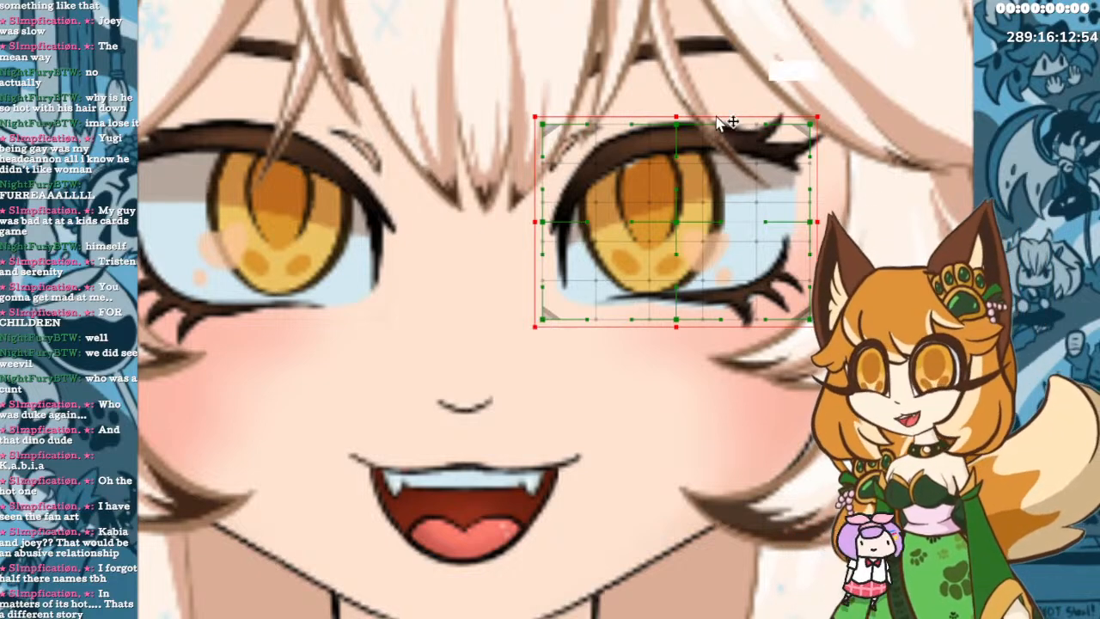
Try to reshape the left eye's warp deformer by raising its upper edge, pulling in its inner side and lifting its lower edge, and undo it.
left_click_drag(677, 125, 677, 118)
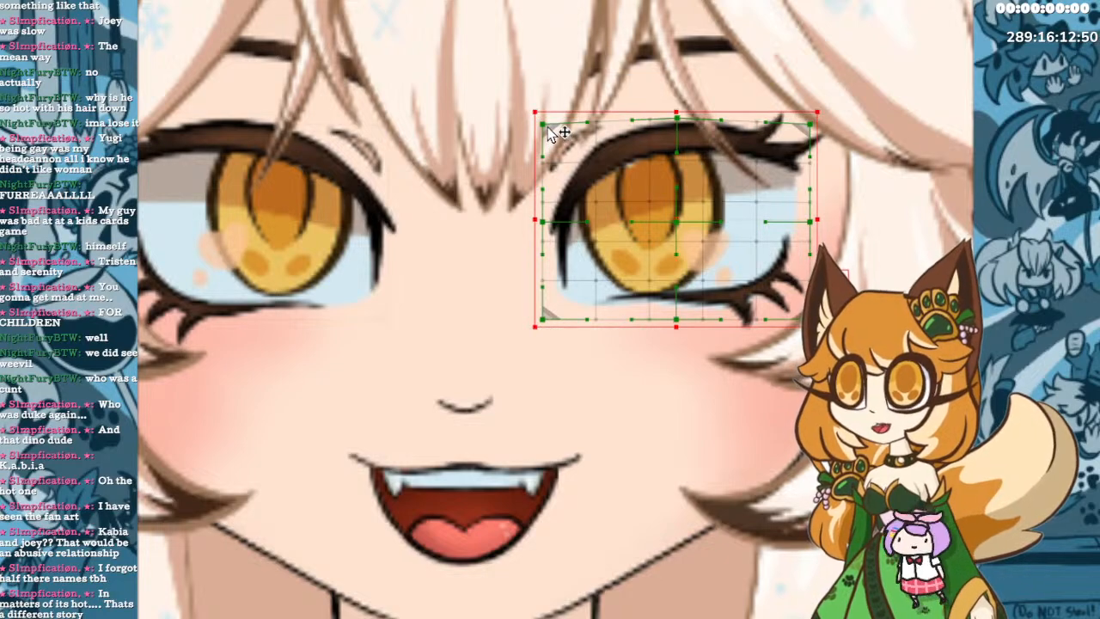
left_click_drag(561, 130, 554, 112)
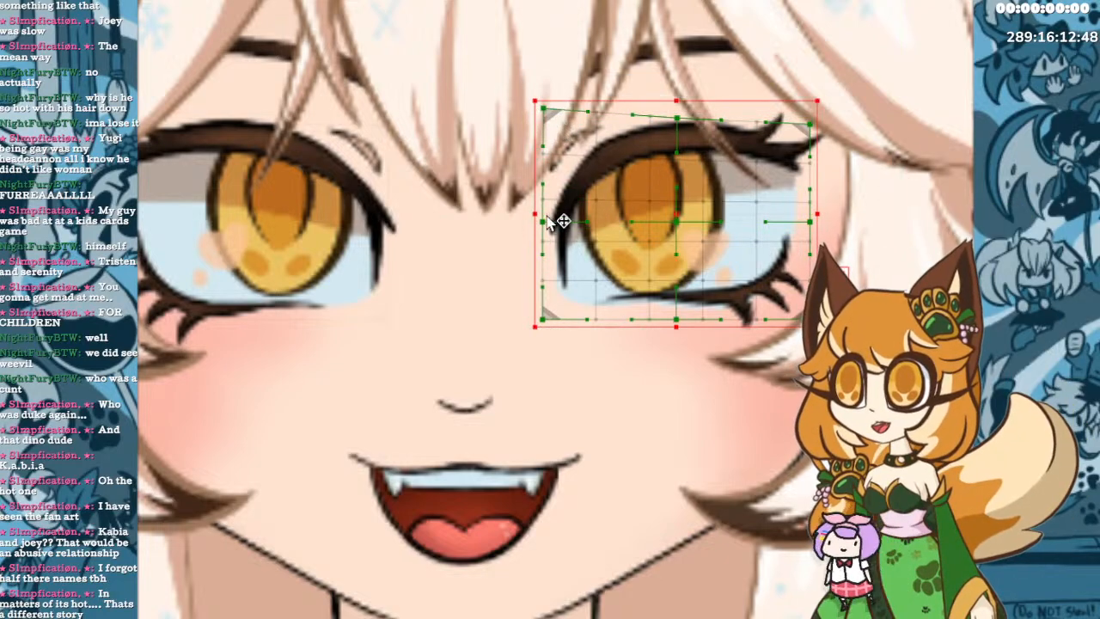
mouse_move(545, 224)
left_mouse_down()
mouse_move(557, 220)
mouse_move(554, 229)
left_mouse_up()
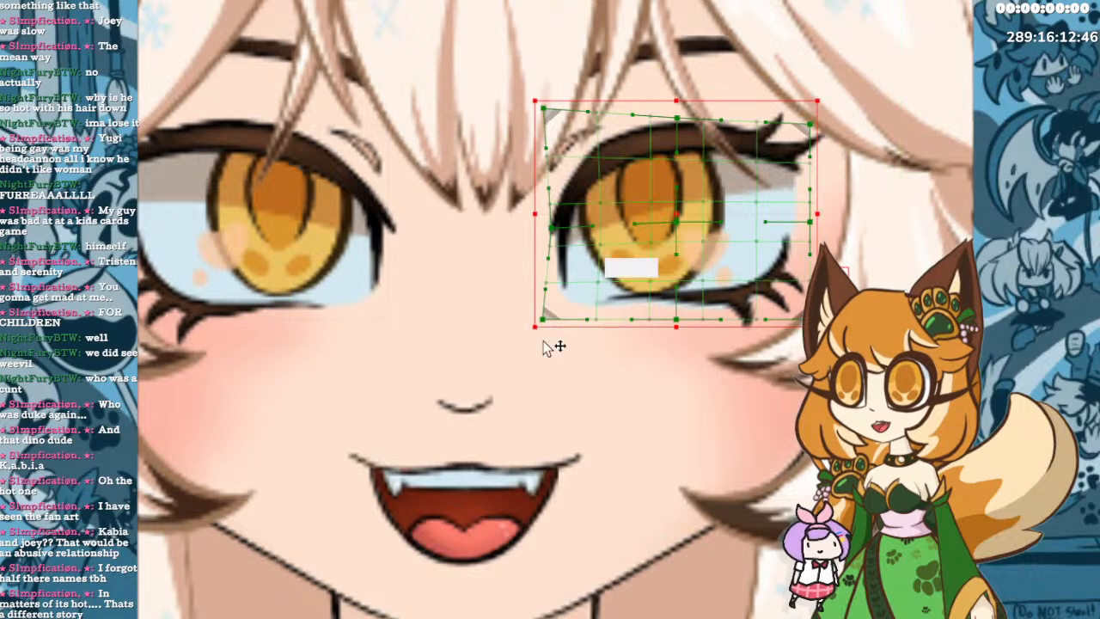
left_click_drag(546, 319, 553, 315)
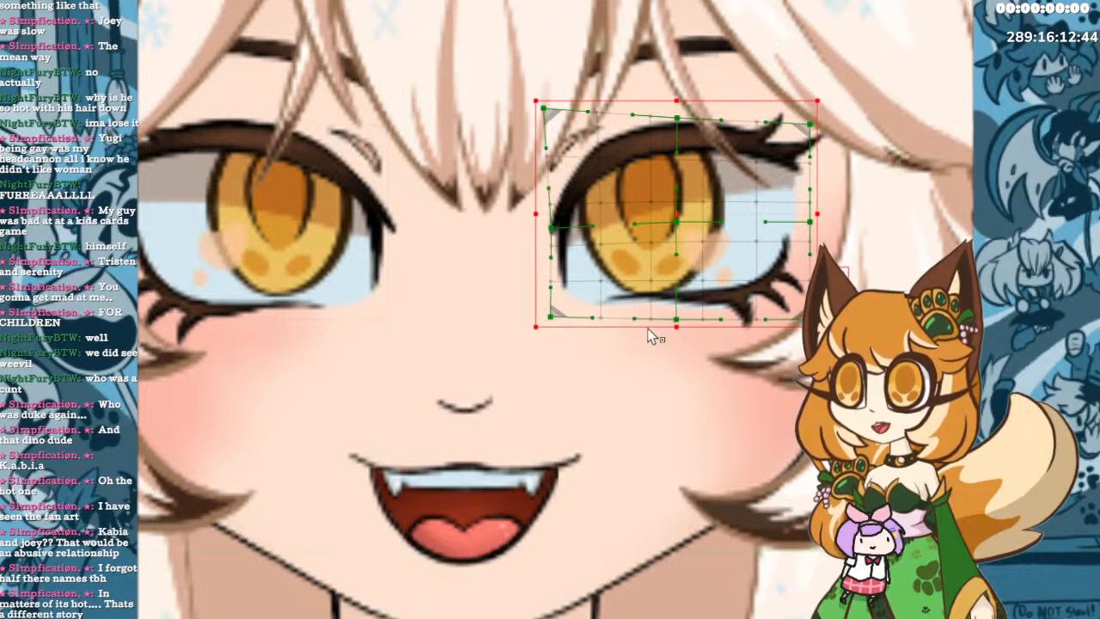
mouse_move(669, 317)
left_mouse_down()
mouse_move(683, 308)
mouse_move(667, 298)
left_mouse_up()
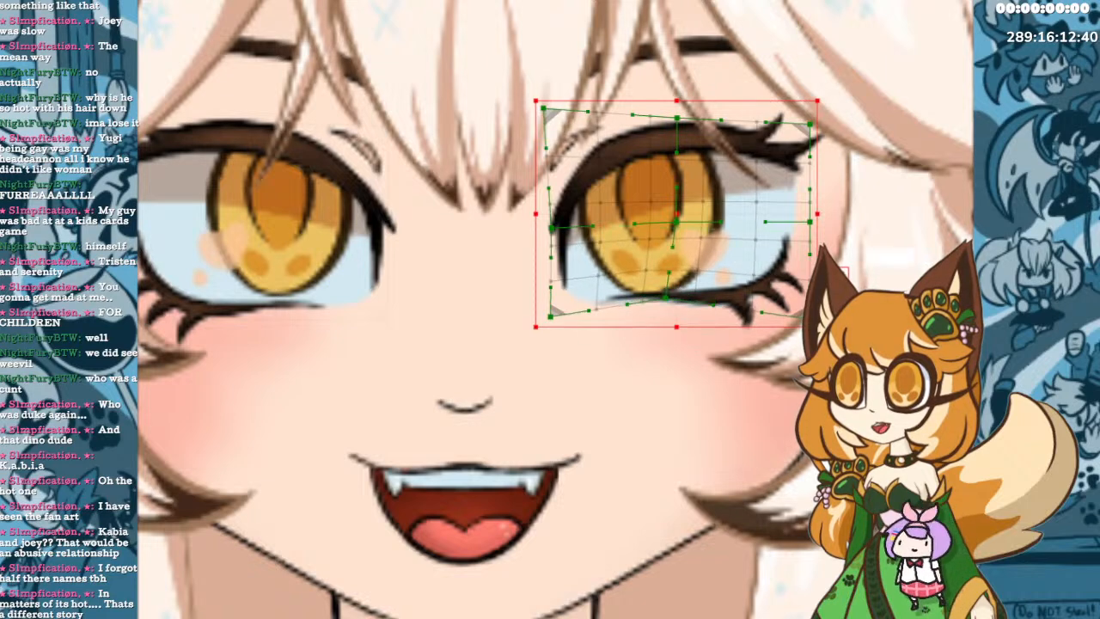
left_click_drag(806, 317, 801, 306)
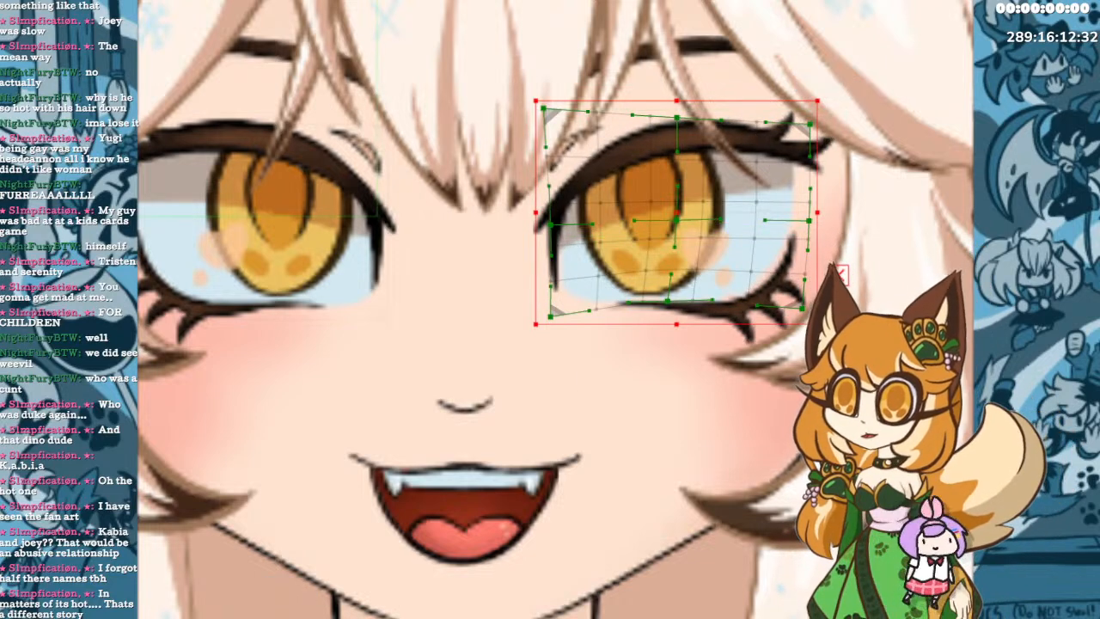
key("ctrl+z")
key("ctrl+z")
key("ctrl+z")
key("ctrl+z")
key("ctrl+z")
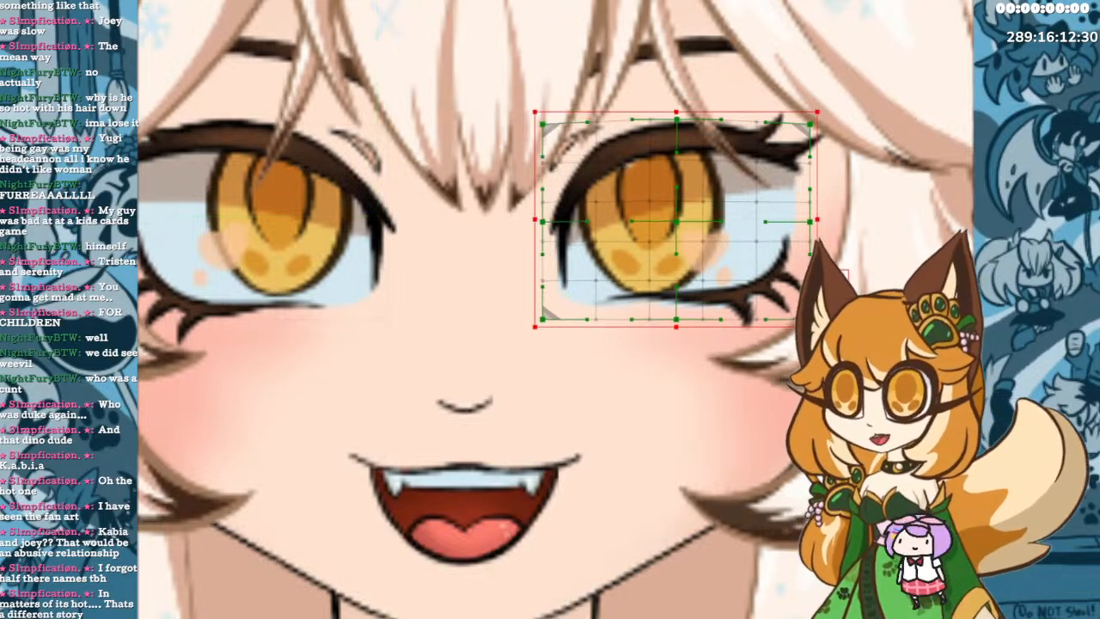
Undo further back past the right iris's shift toward the nose and the preceding edits.
key("ctrl+z")
key("ctrl+z")
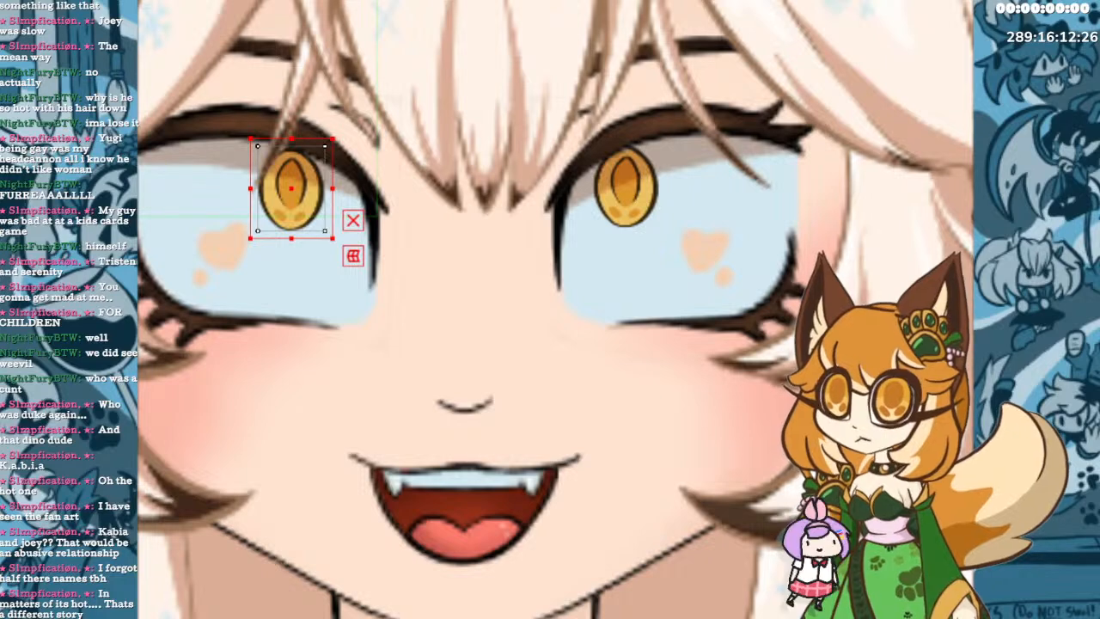
key("ctrl+z")
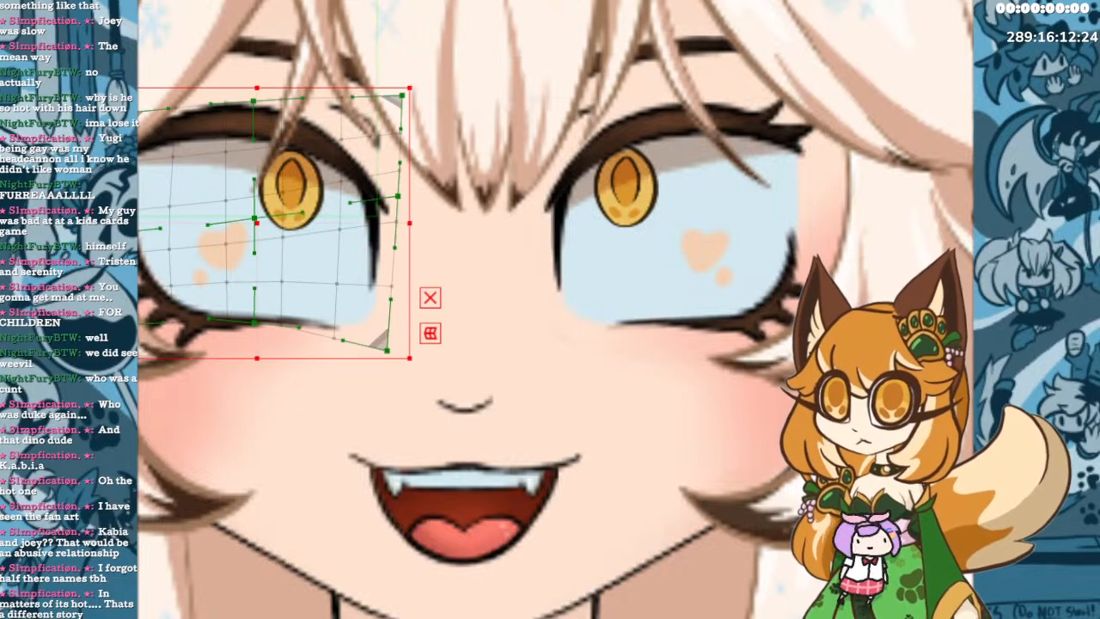
key("ctrl+z")
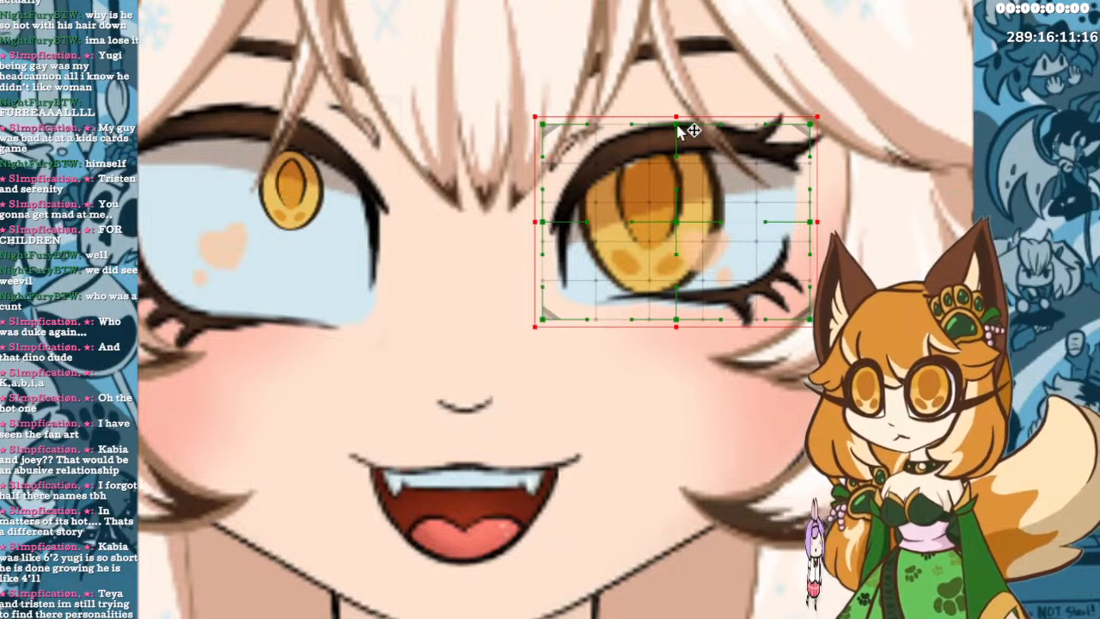
Reshape the left eye's warp deformer by raising its upper middle and inner corner, pulling in its lower inner corner and lifting its lower edge.
left_click_drag(683, 131, 690, 112)
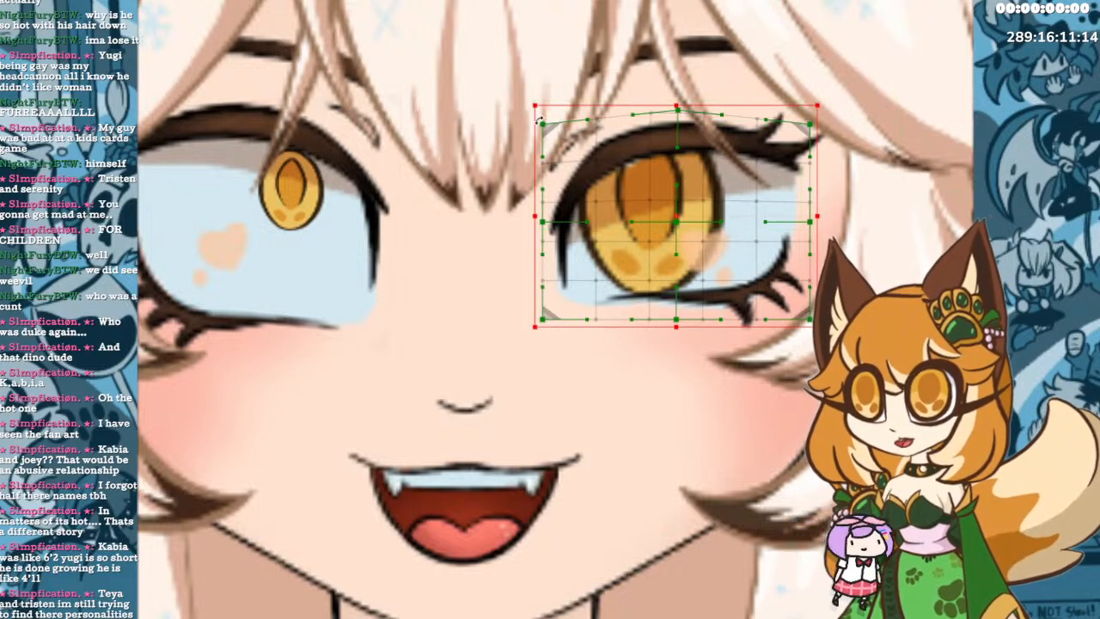
mouse_move(539, 117)
left_mouse_down()
mouse_move(560, 121)
mouse_move(556, 107)
left_mouse_up()
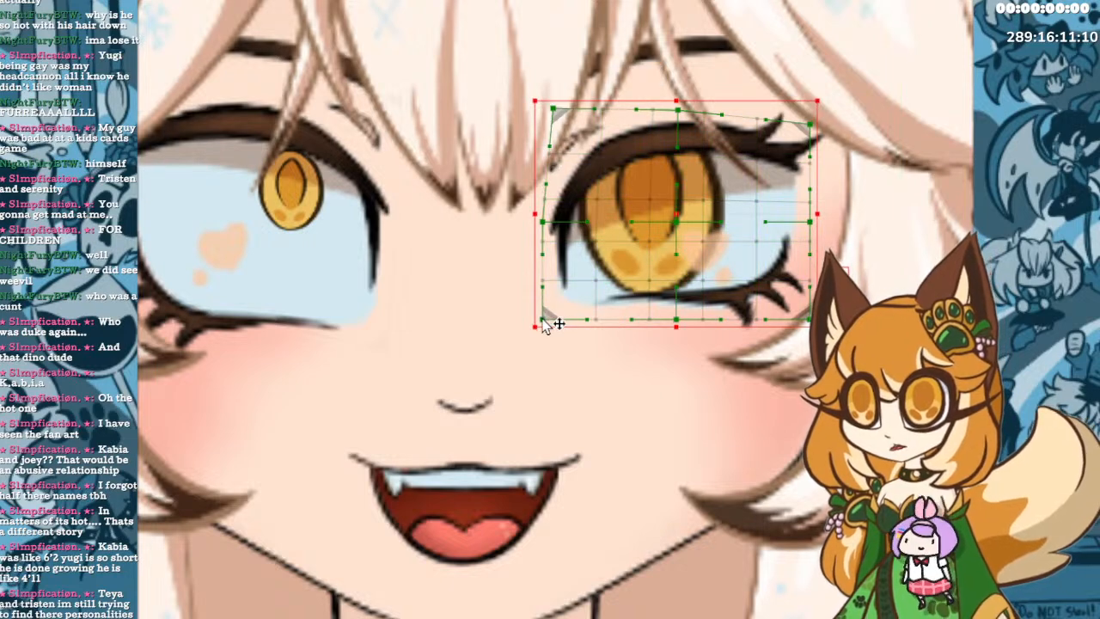
left_click_drag(542, 320, 556, 318)
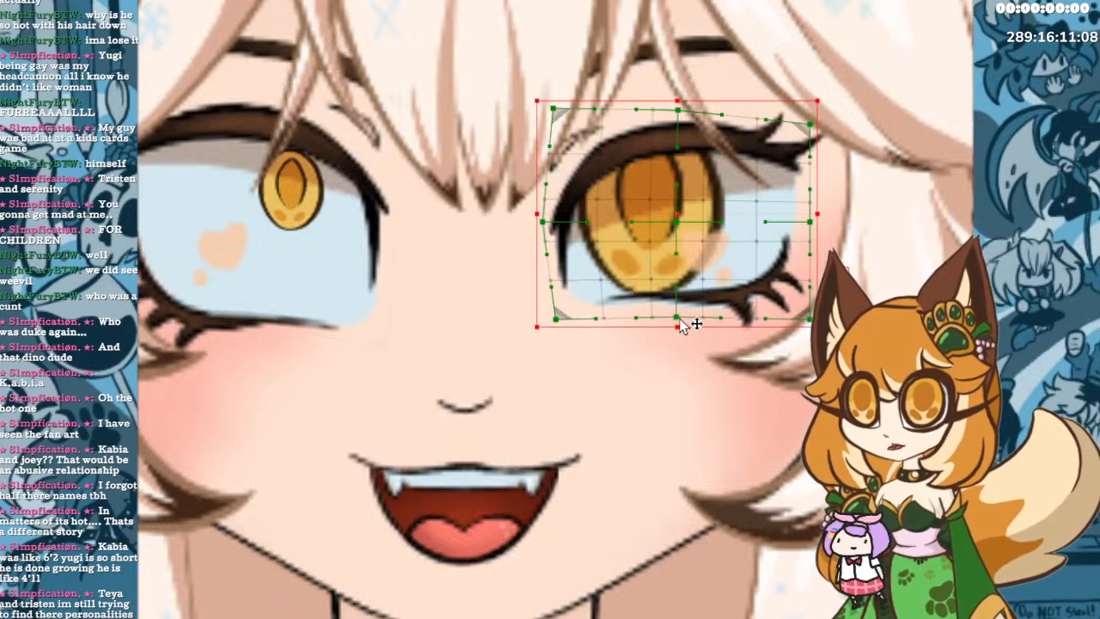
left_click_drag(680, 320, 668, 300)
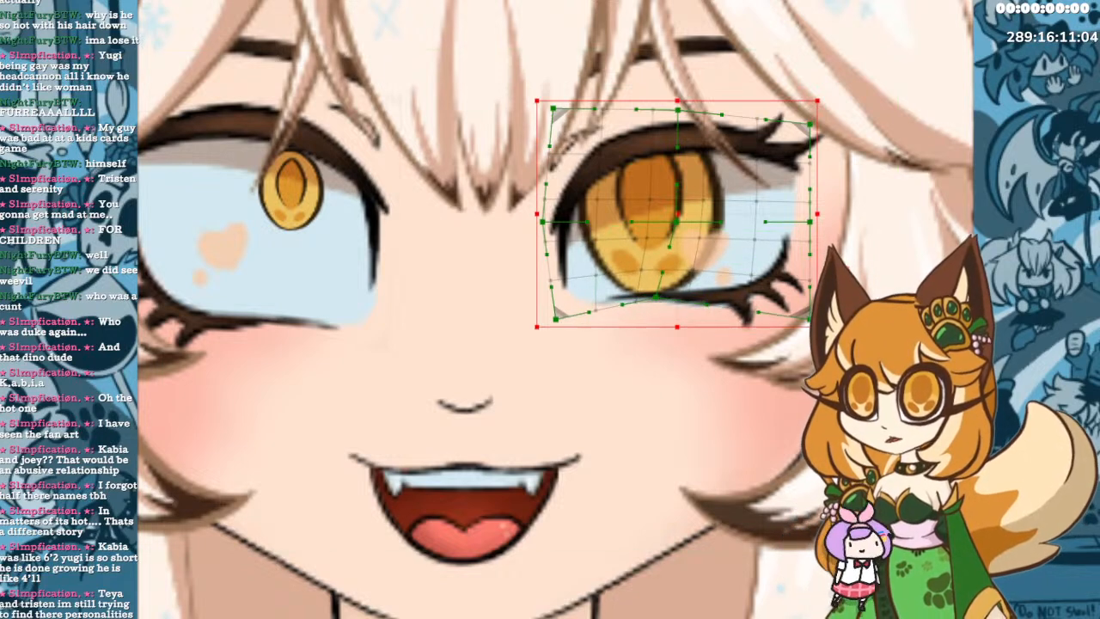
left_click_drag(809, 315, 808, 306)
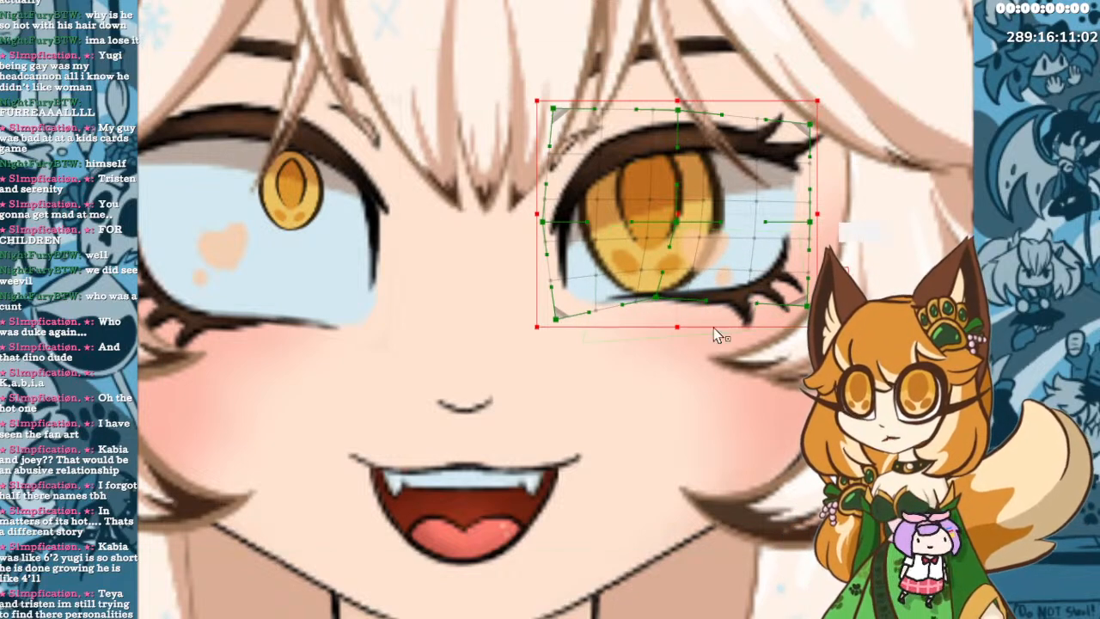
left_click_drag(557, 323, 558, 317)
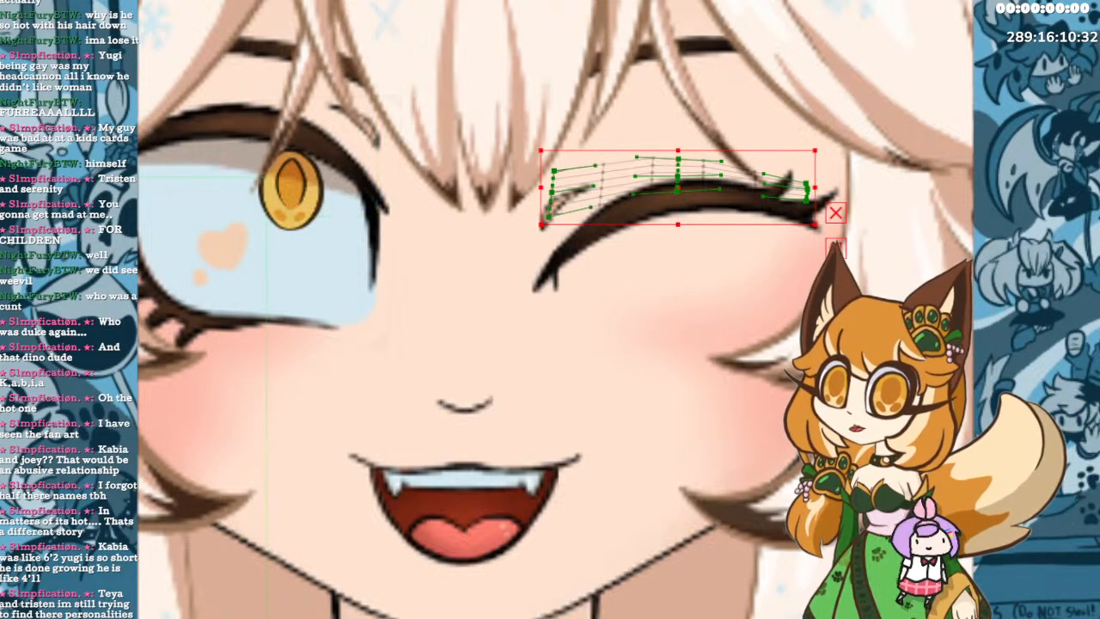
Shorten the inner corner lash of the closed left eye by raising its lower edge.
left_click(562, 241)
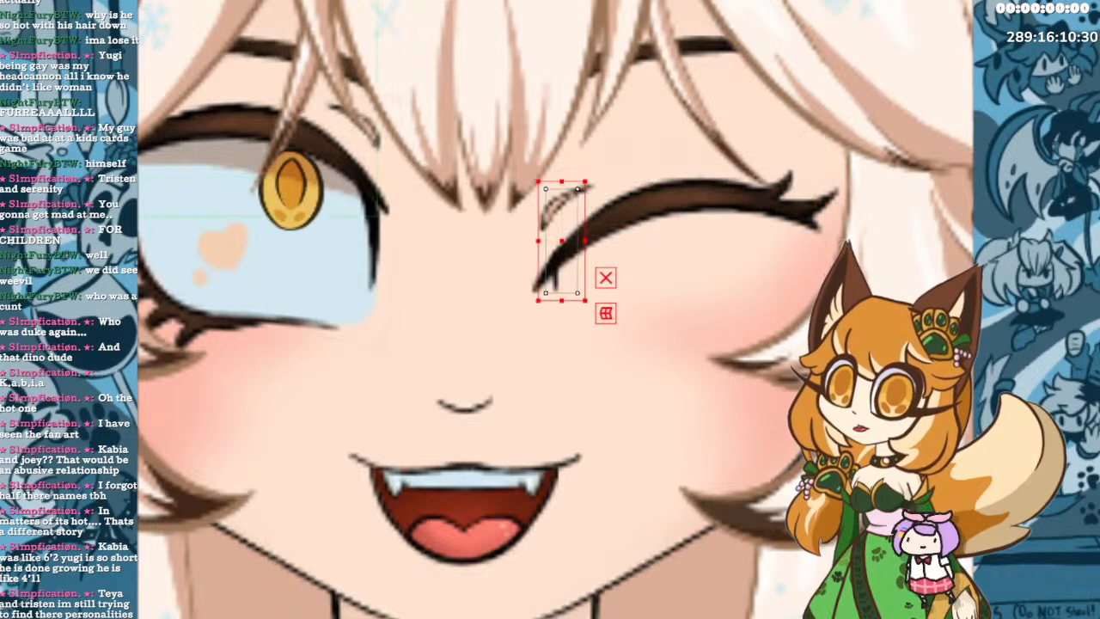
left_click_drag(561, 301, 563, 279)
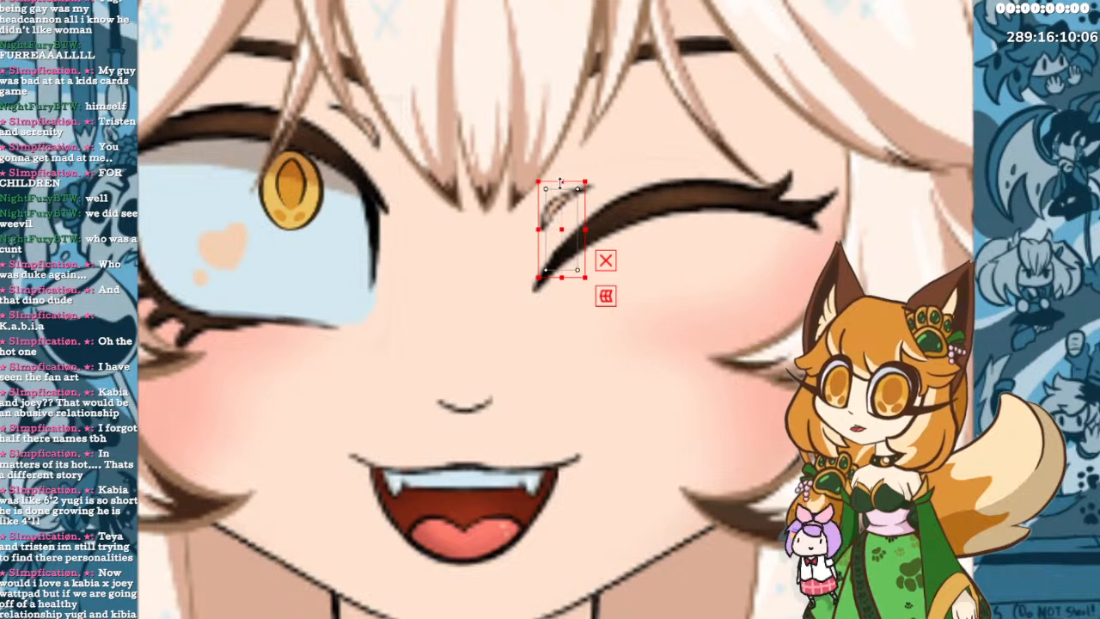
left_click_drag(560, 275, 560, 256)
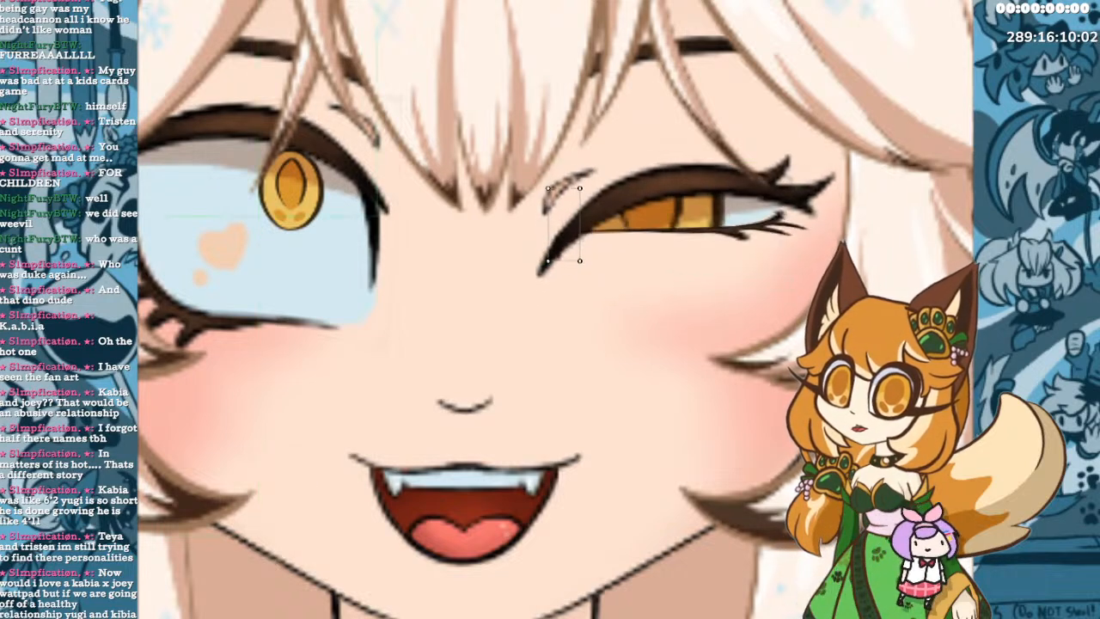
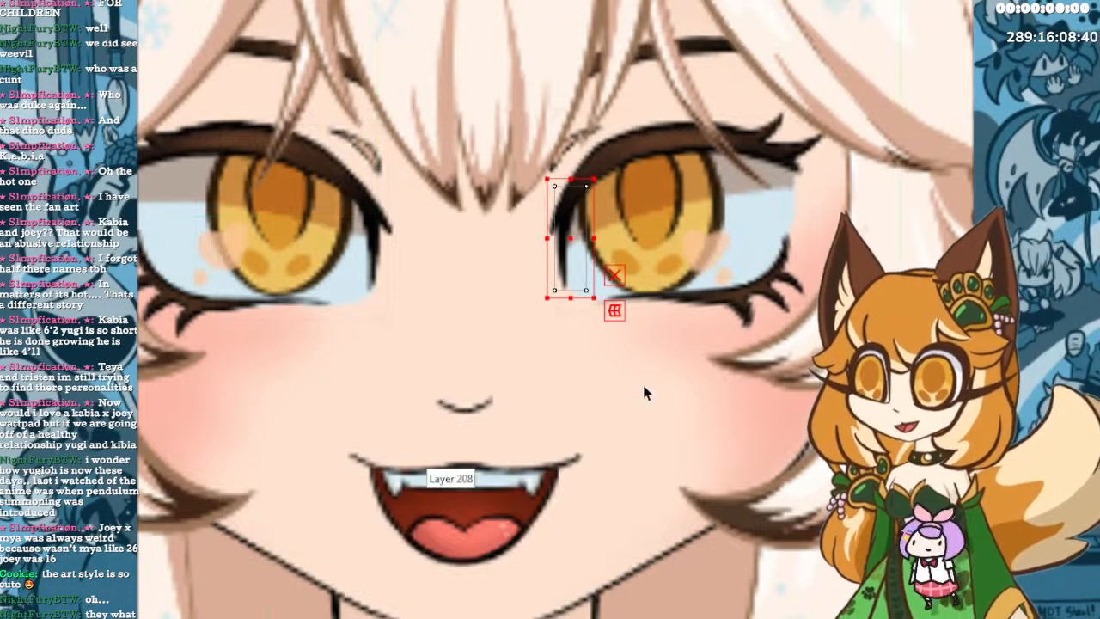
Try to shift the right iris toward the nose and slightly down, and undo it.
scroll(643, 386, "down", 5)
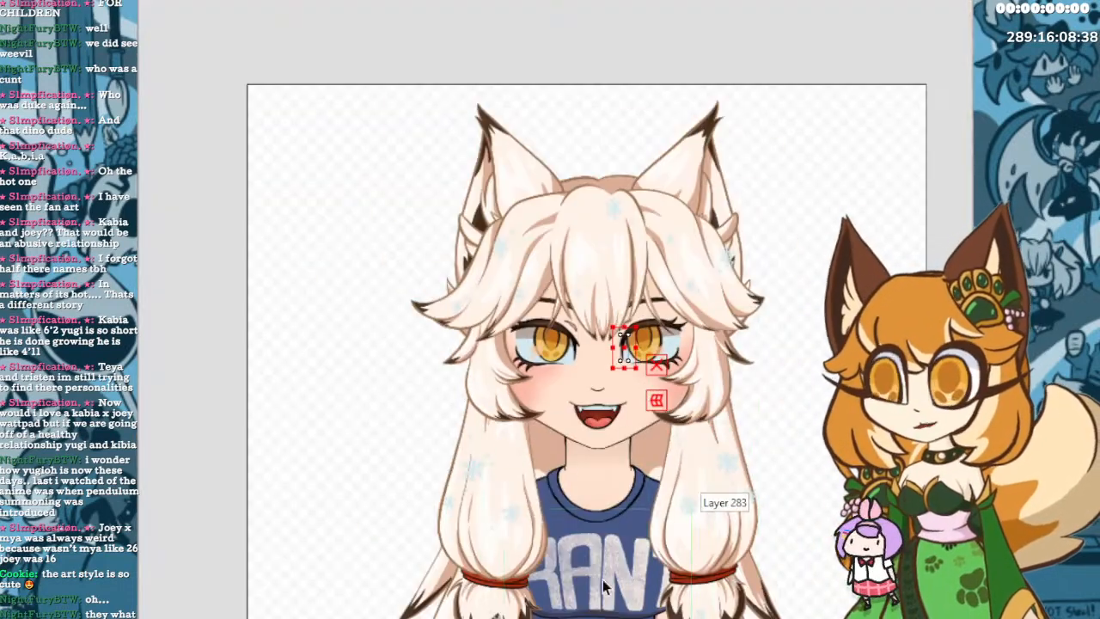
scroll(654, 568, "down", 4)
scroll(627, 593, "down", 1)
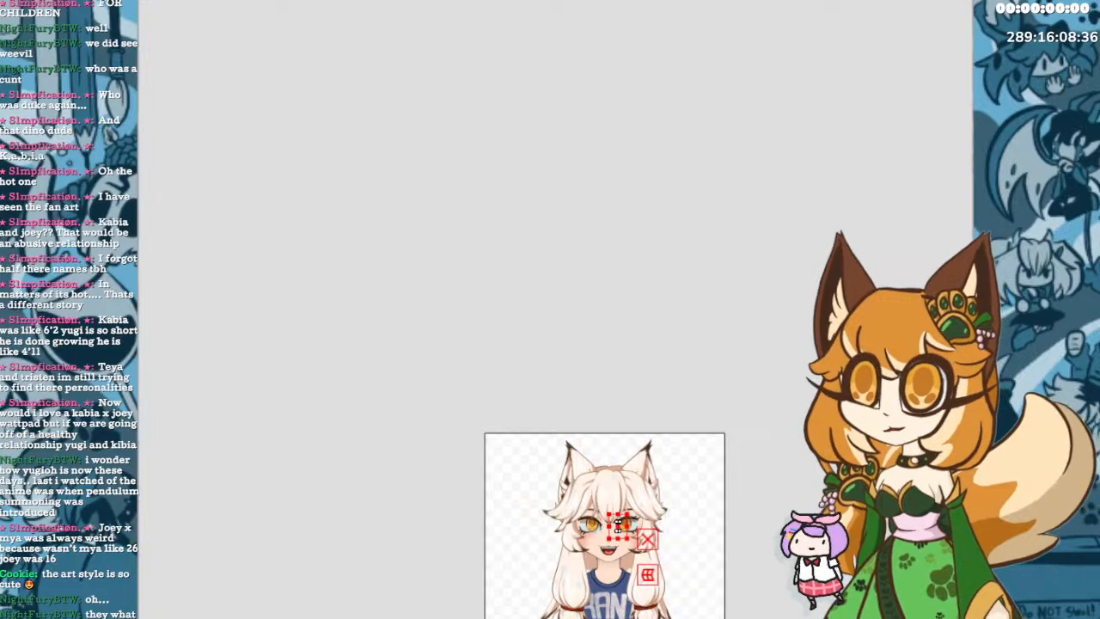
scroll(628, 593, "up", 5)
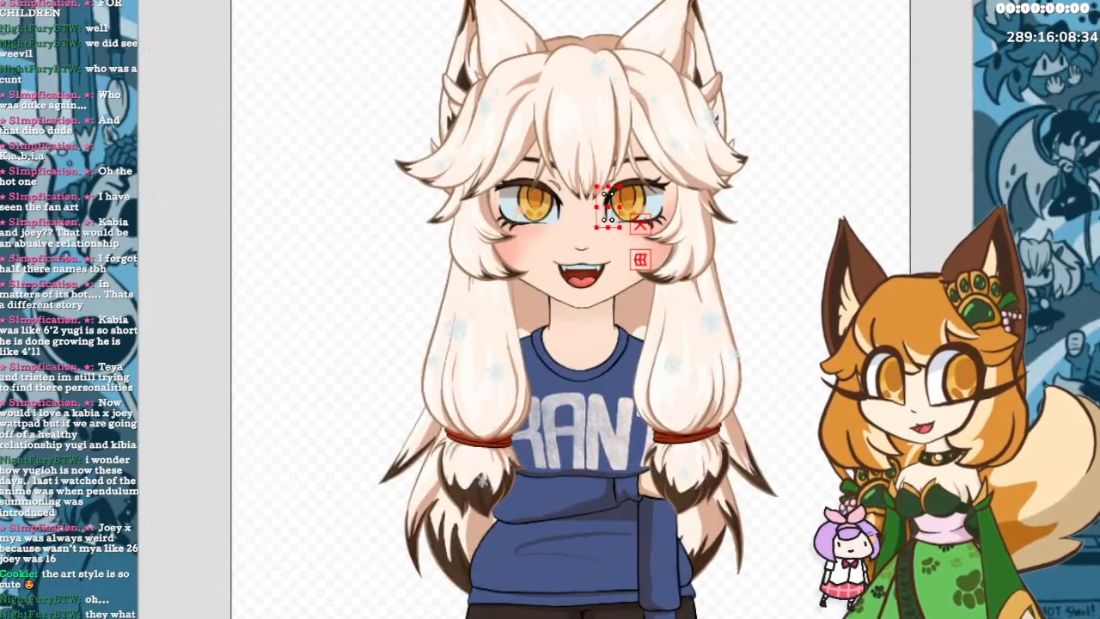
scroll(613, 602, "down", 1)
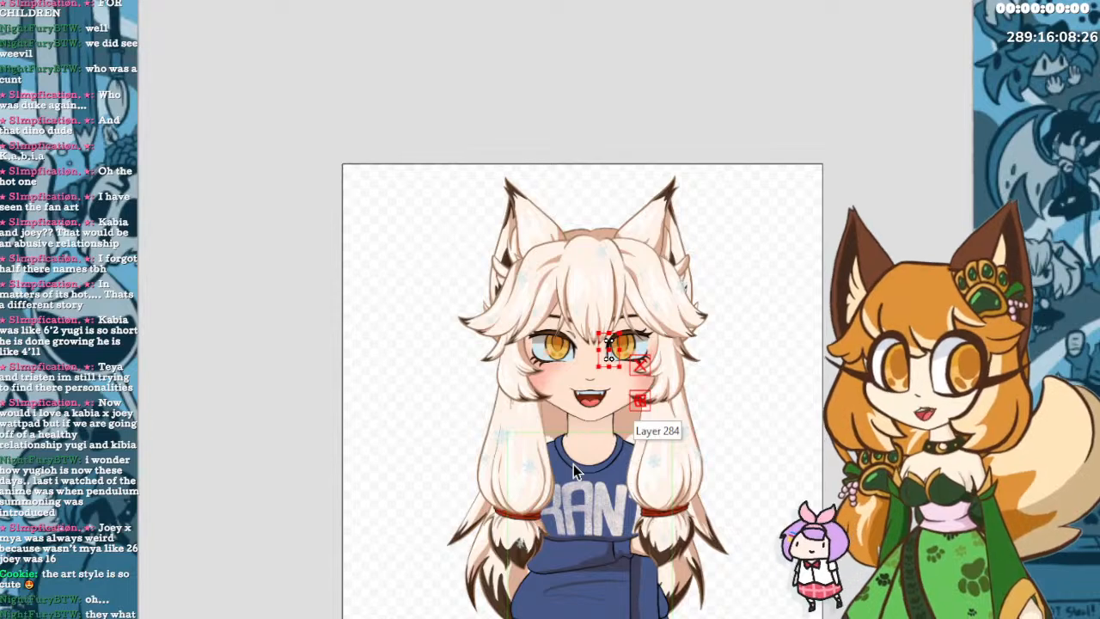
scroll(595, 391, "up", 5)
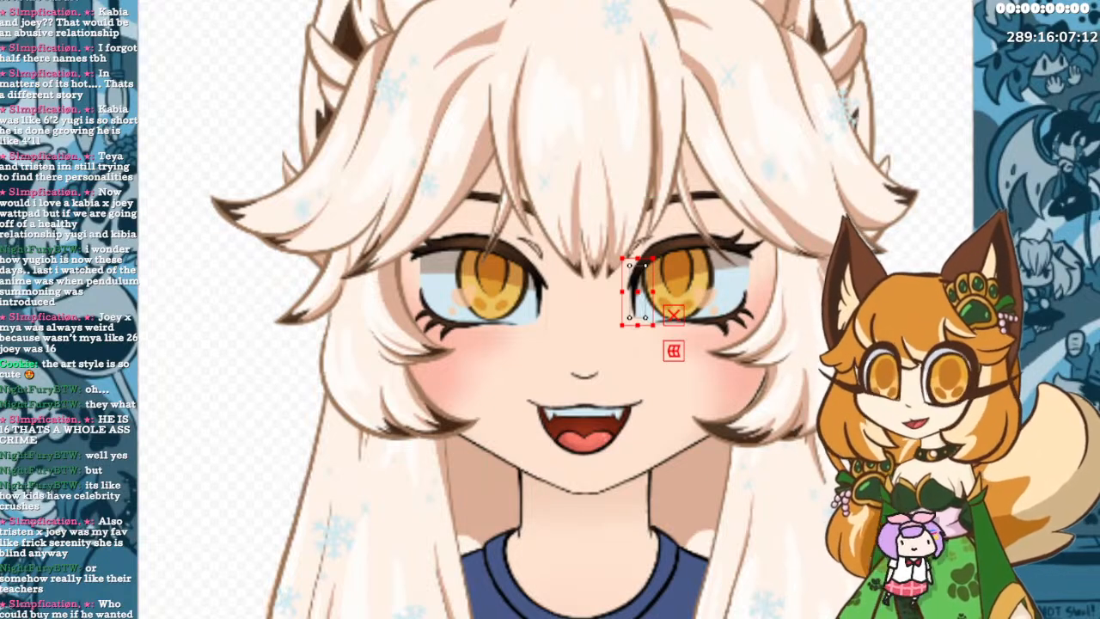
left_click(492, 274)
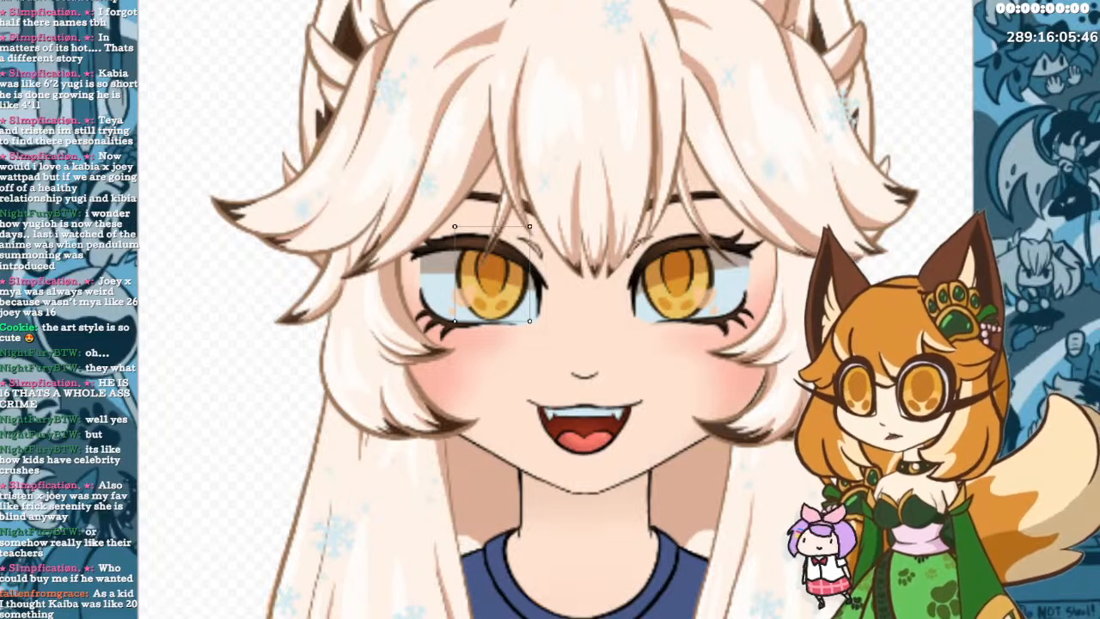
left_click(491, 274)
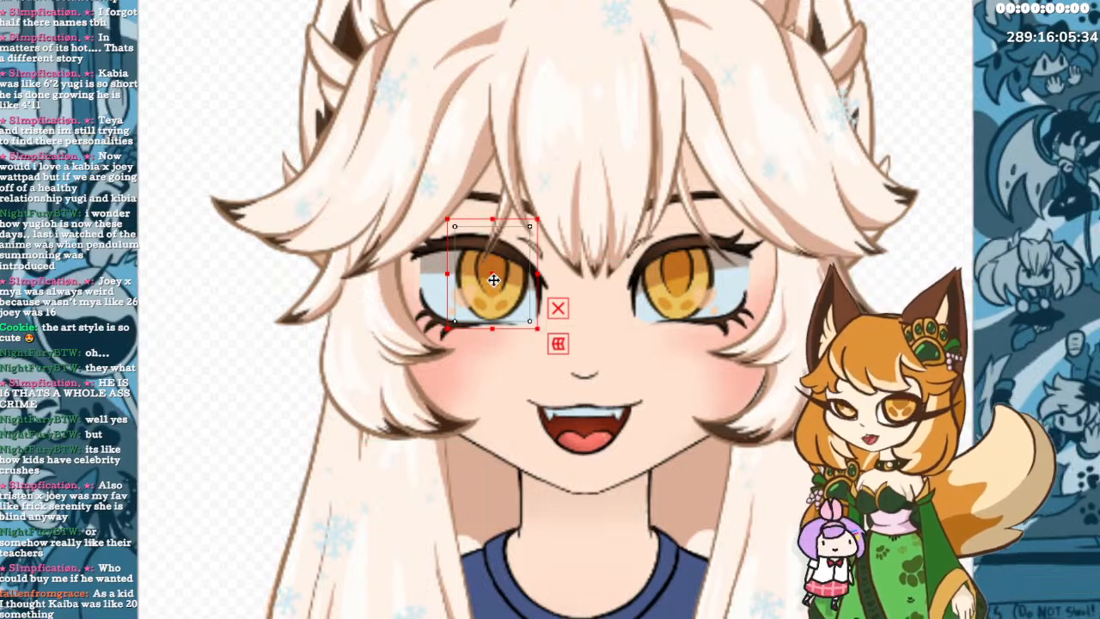
left_click_drag(494, 280, 536, 295)
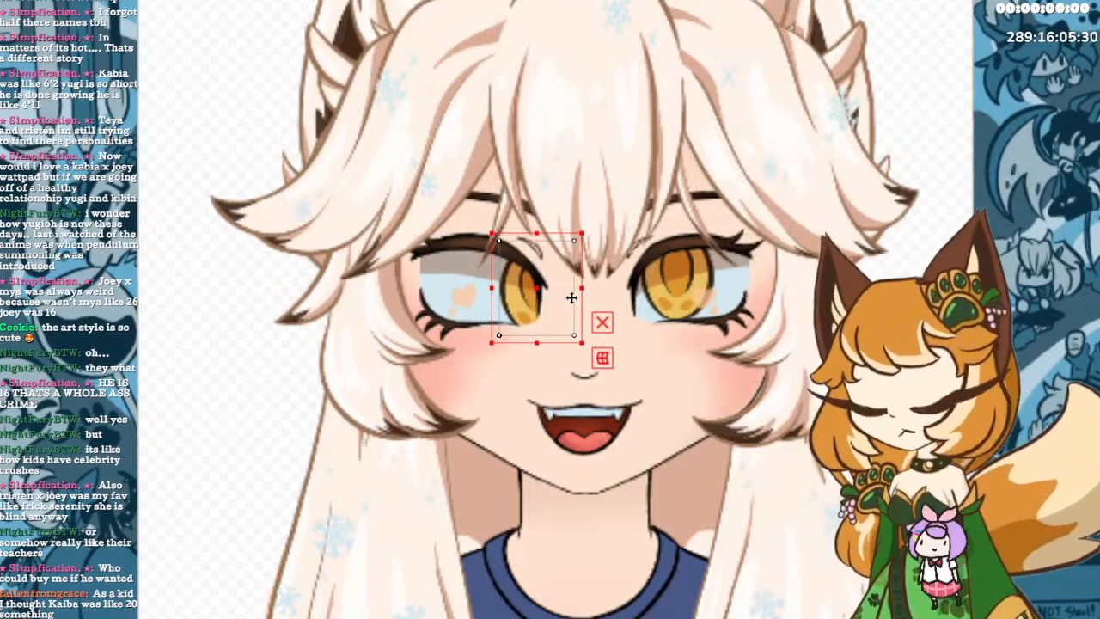
key("ctrl+z")
key("ctrl+z")
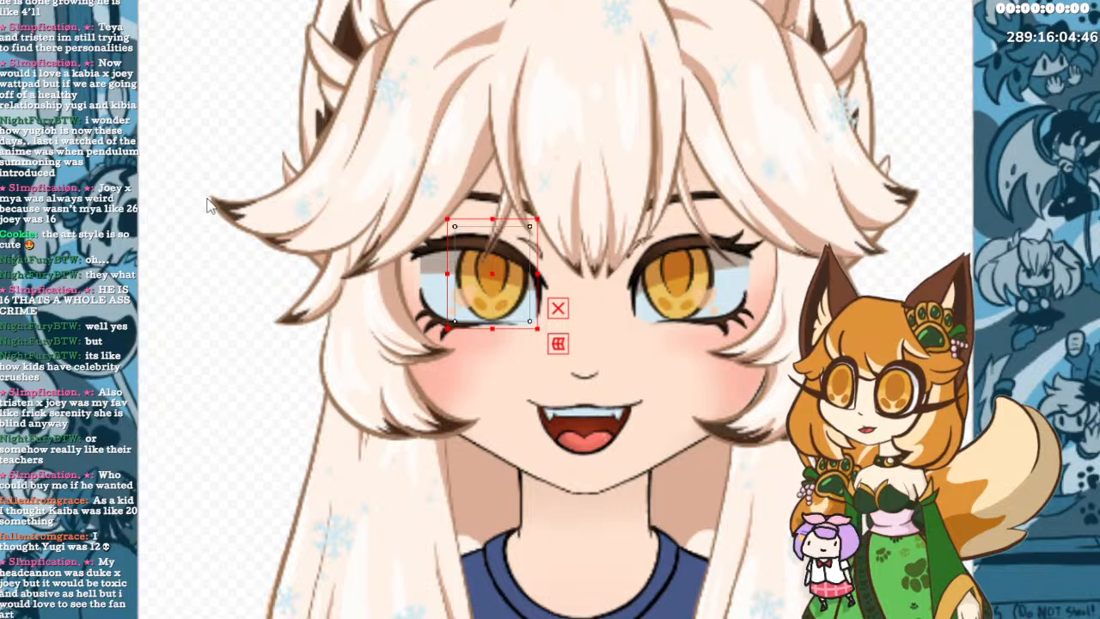
Create separate warp deformers around the right iris and the left iris.
left_click(315, 480)
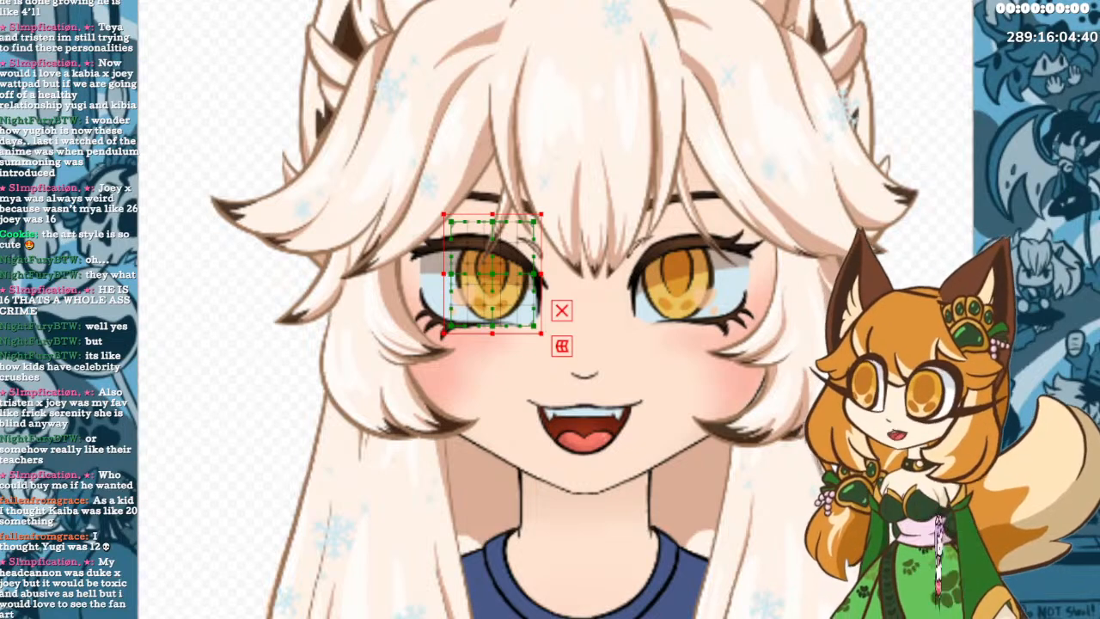
left_click(677, 273)
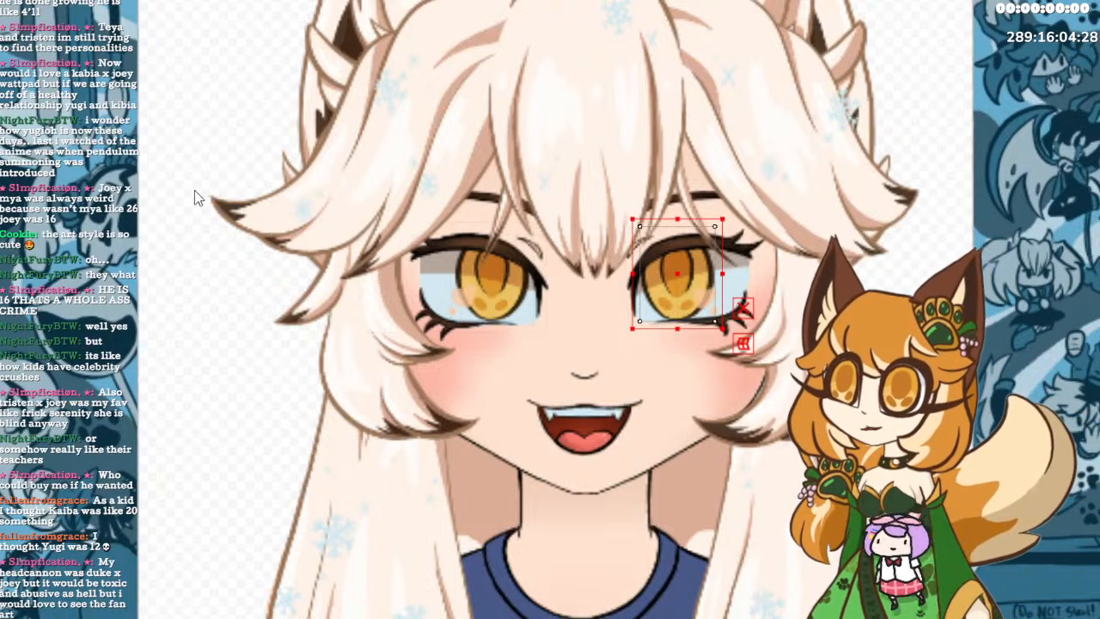
left_click(323, 482)
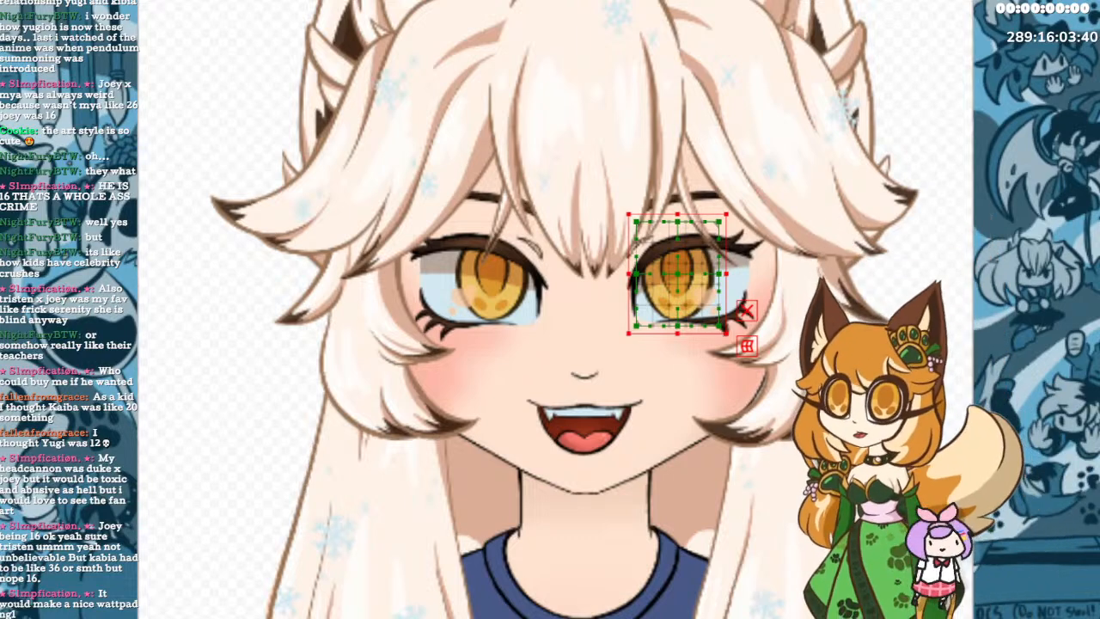
Set the left iris's diagonal gaze poses by moving its warp deformer up toward the nose and down toward the outer eye corner.
left_click_drag(678, 278, 657, 271)
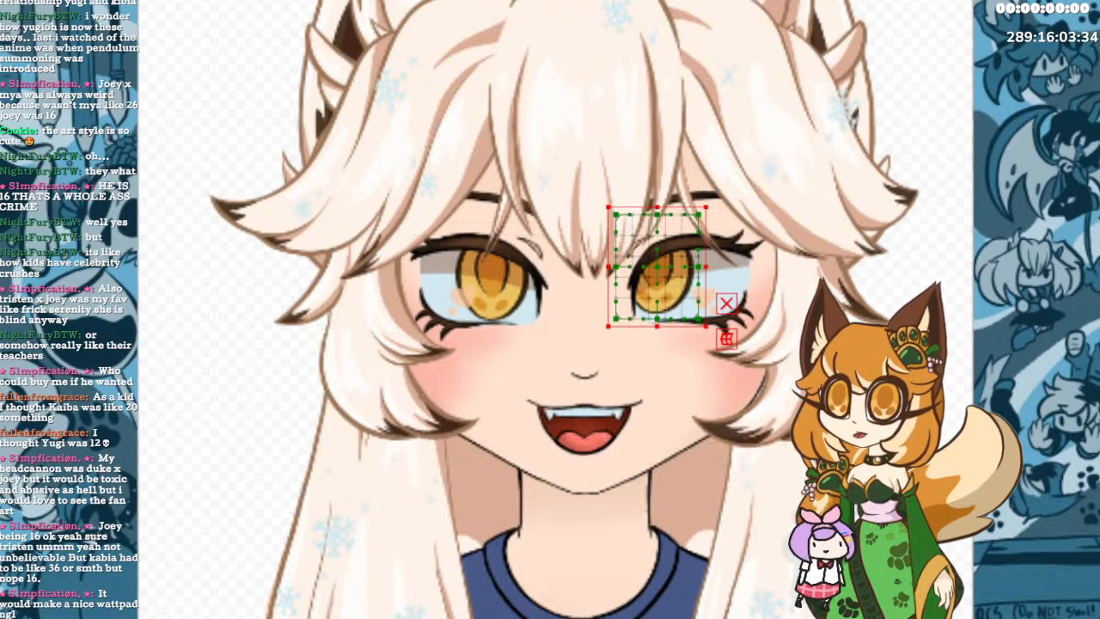
key("ctrl+z")
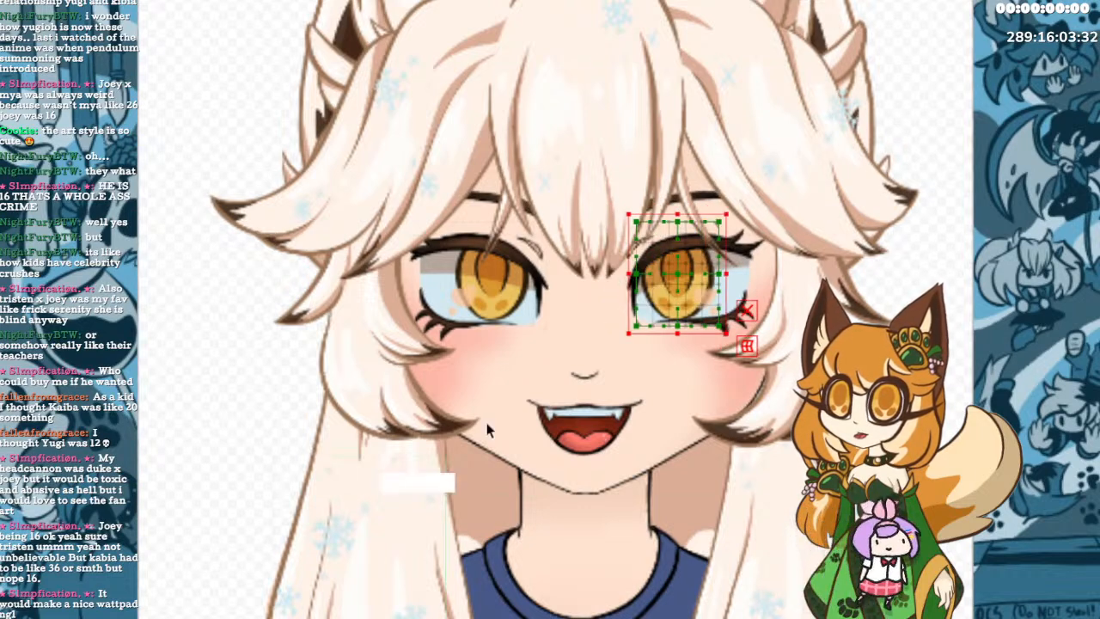
left_click_drag(671, 276, 723, 303)
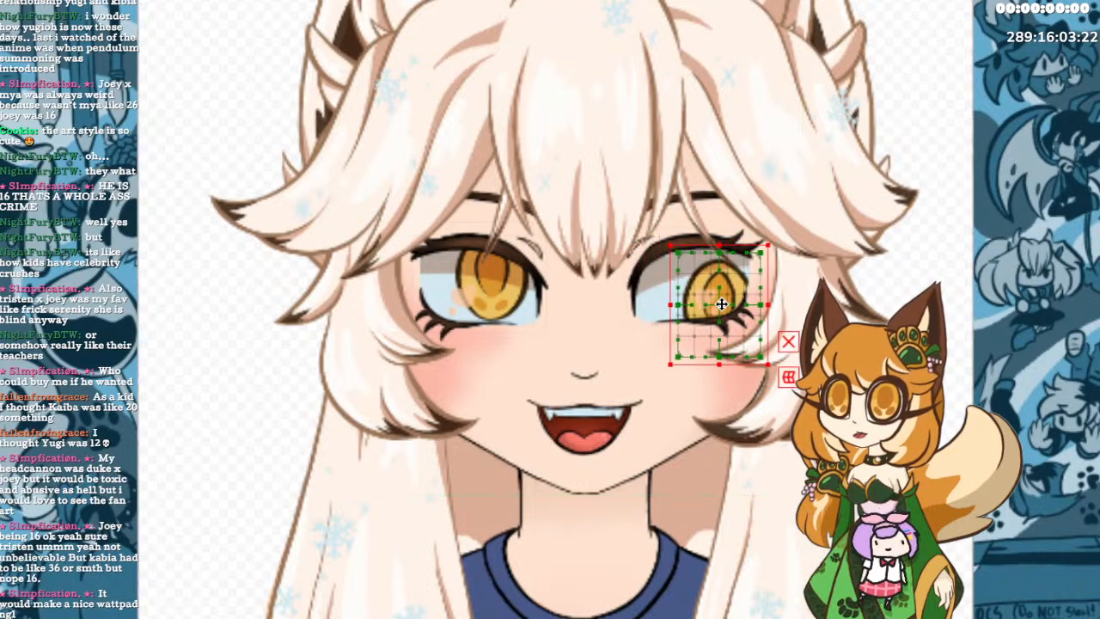
key("ctrl+z")
key("ctrl+z")
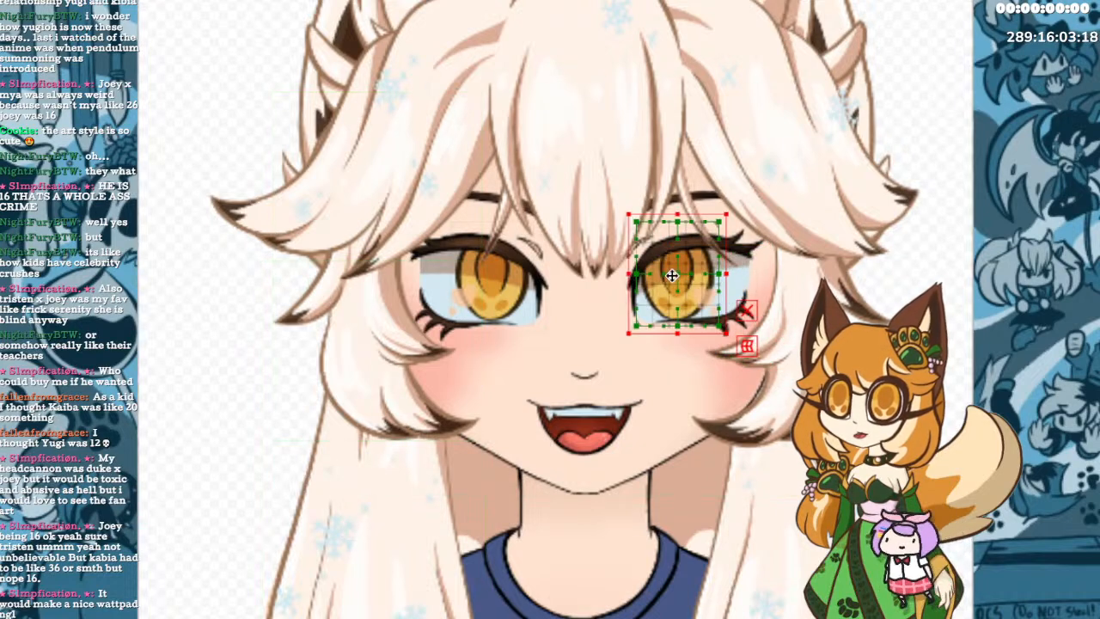
Set the left iris's downward inner gaze pose by moving its warp deformer down toward the nose.
left_click_drag(674, 271, 655, 305)
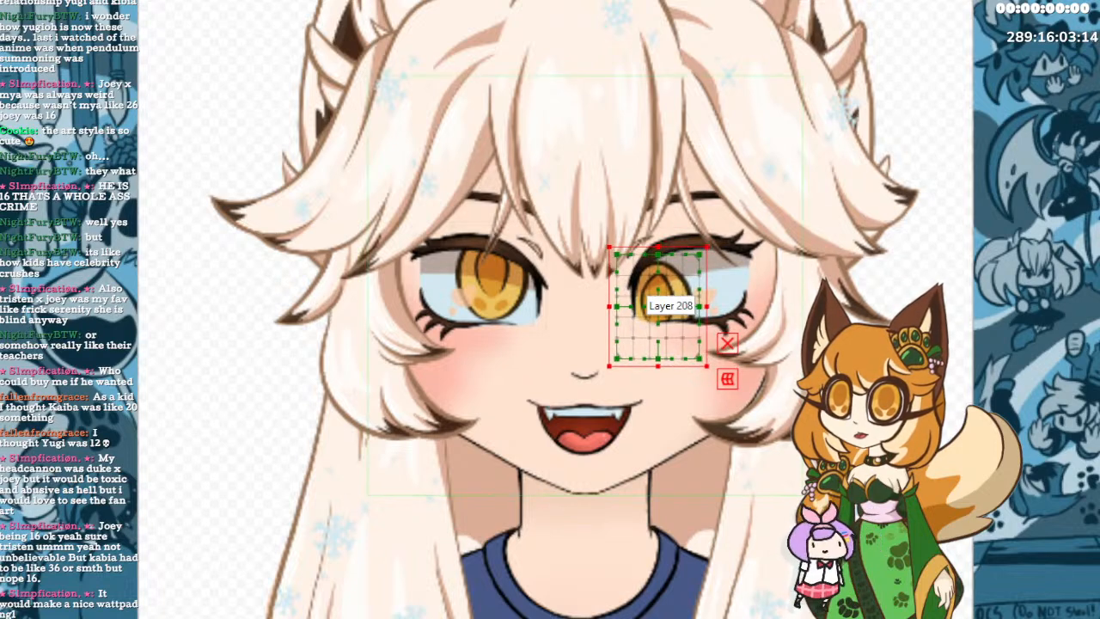
key("ctrl+z")
key("ctrl+z")
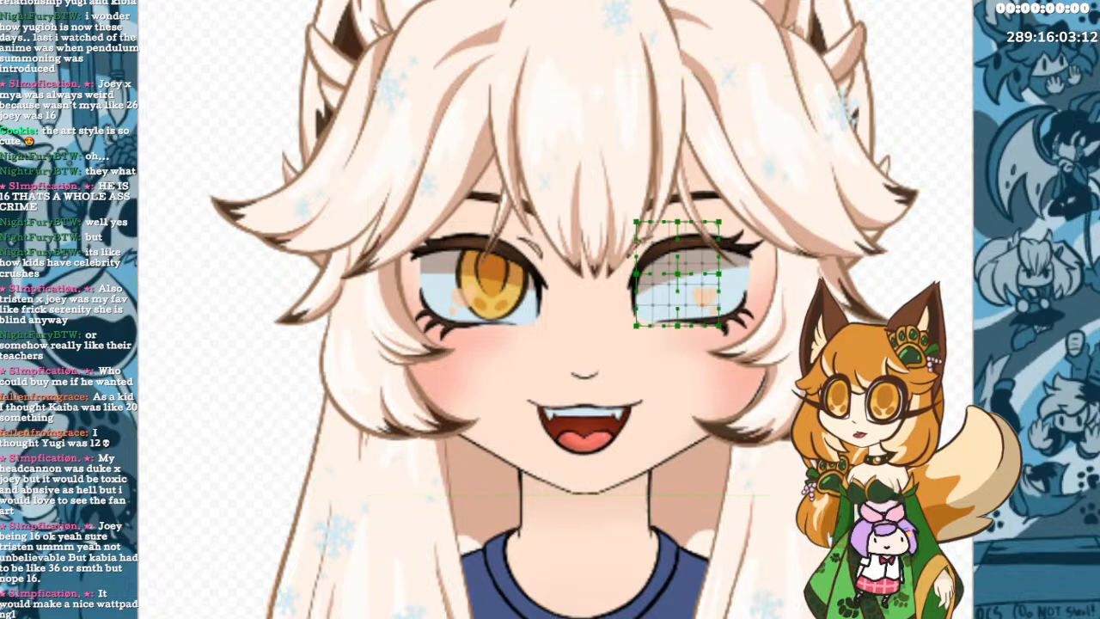
key("ctrl+y")
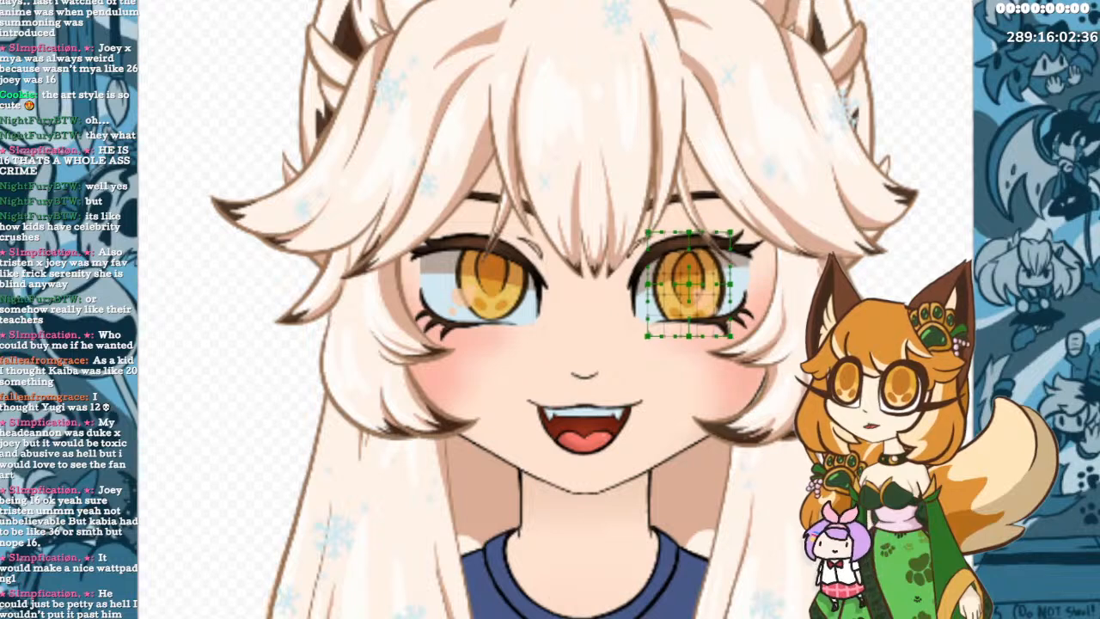
Check how the left iris moves around the eye's centre between its gaze poses.
key("Down")
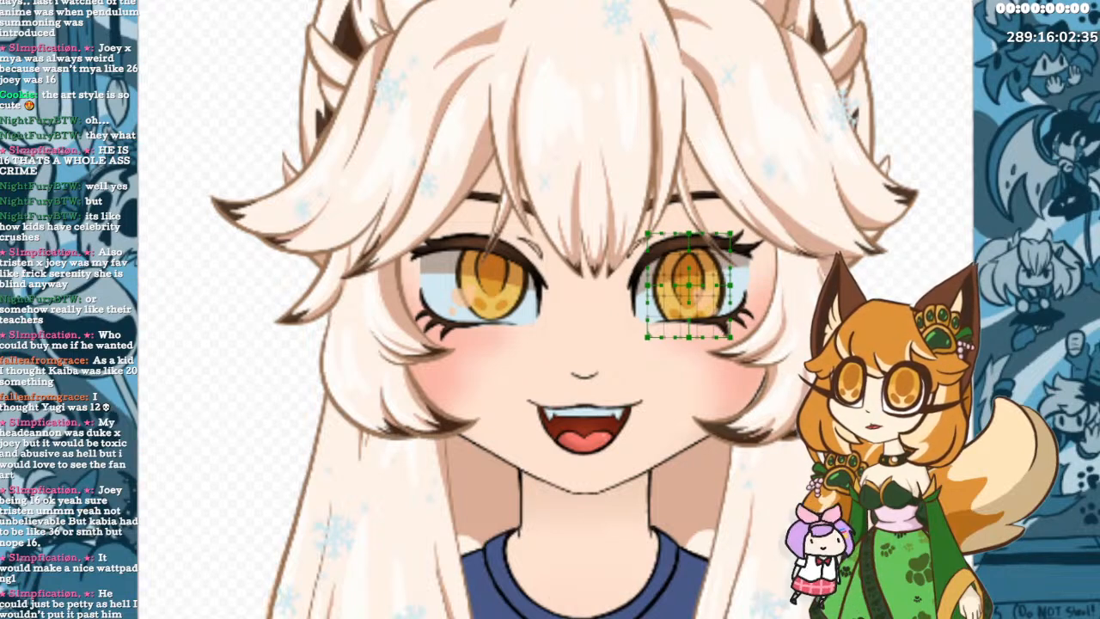
key("Right")
key("Up")
key("Right")
key("Up")
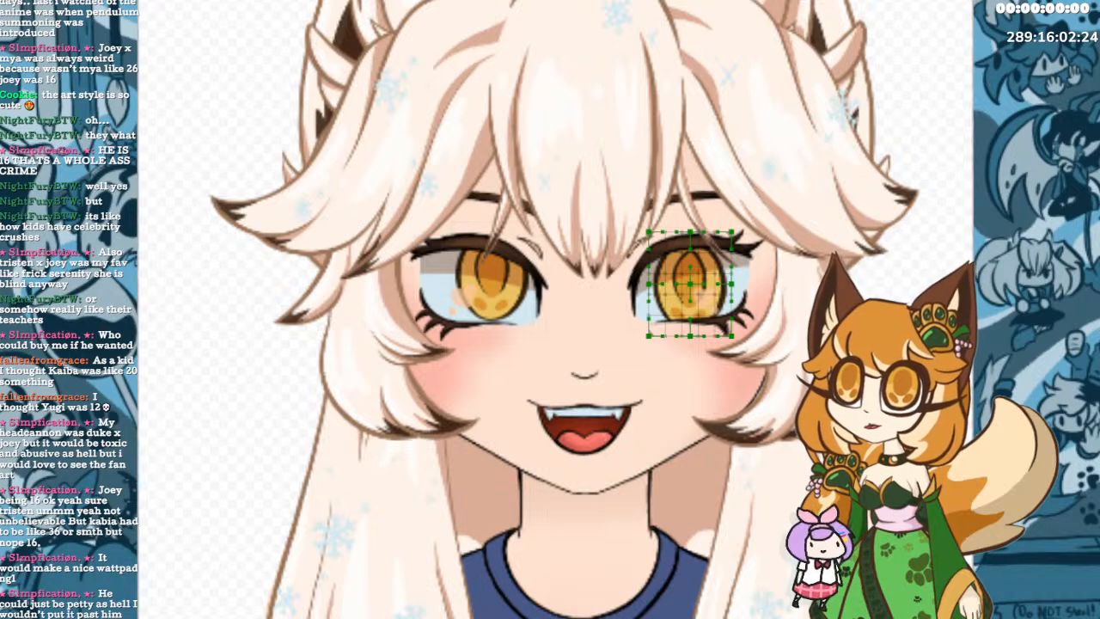
mouse_move(690, 284)
left_mouse_down()
mouse_move(695, 293)
mouse_move(692, 283)
mouse_move(721, 281)
mouse_move(722, 268)
mouse_move(719, 299)
mouse_move(724, 259)
mouse_move(690, 284)
left_mouse_up()
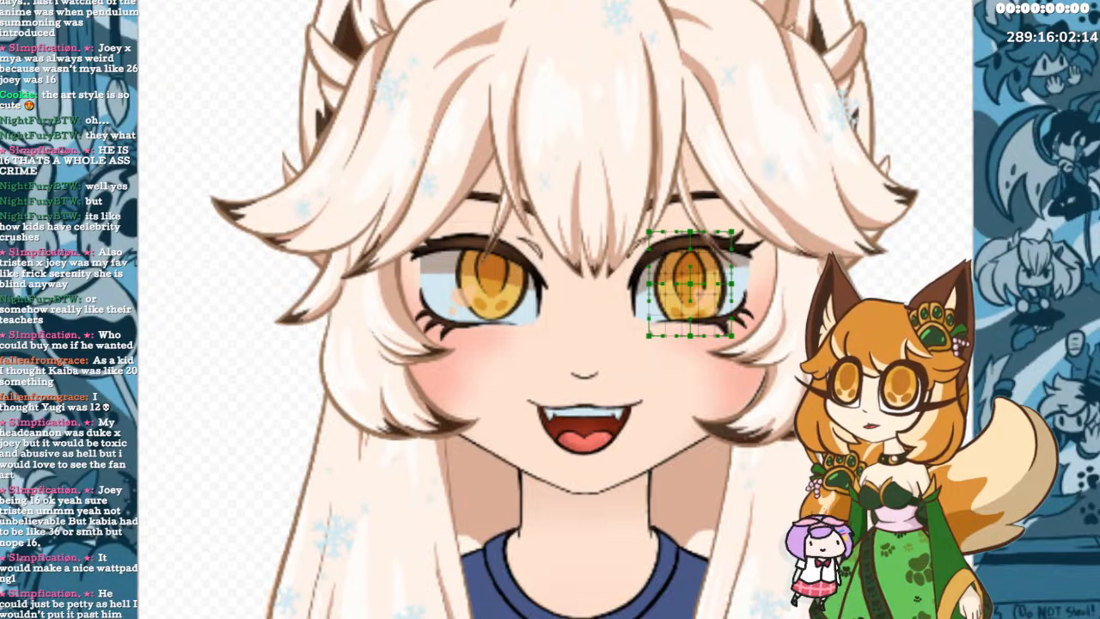
Set the right iris's downward inner gaze pose by moving its warp deformer down toward the nose, matching the left iris's direction.
left_click_drag(690, 284, 658, 267)
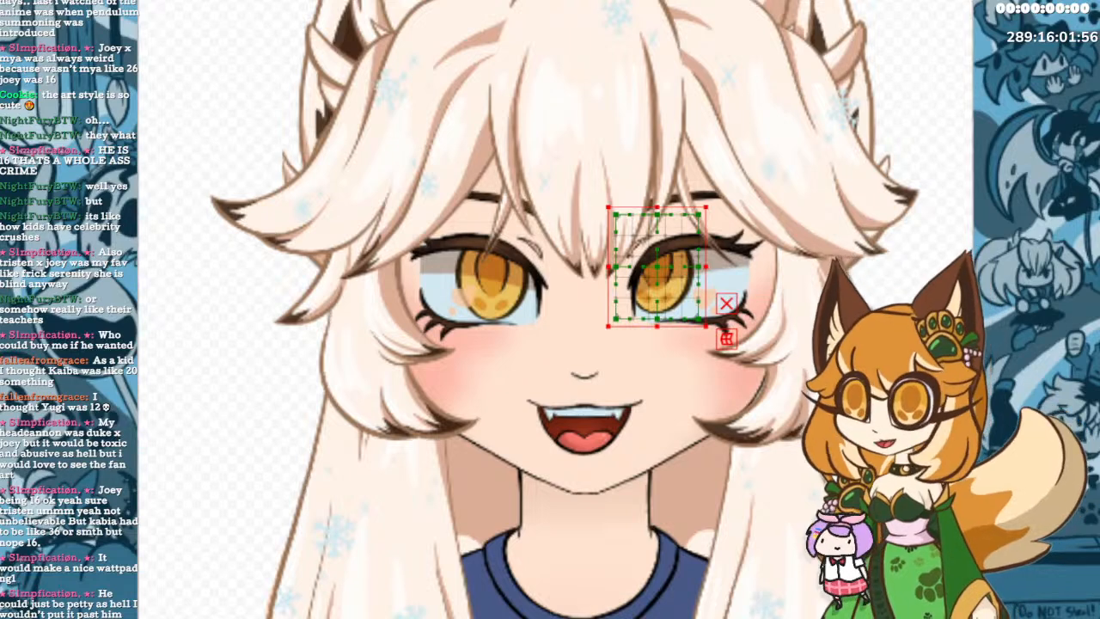
left_click(493, 273)
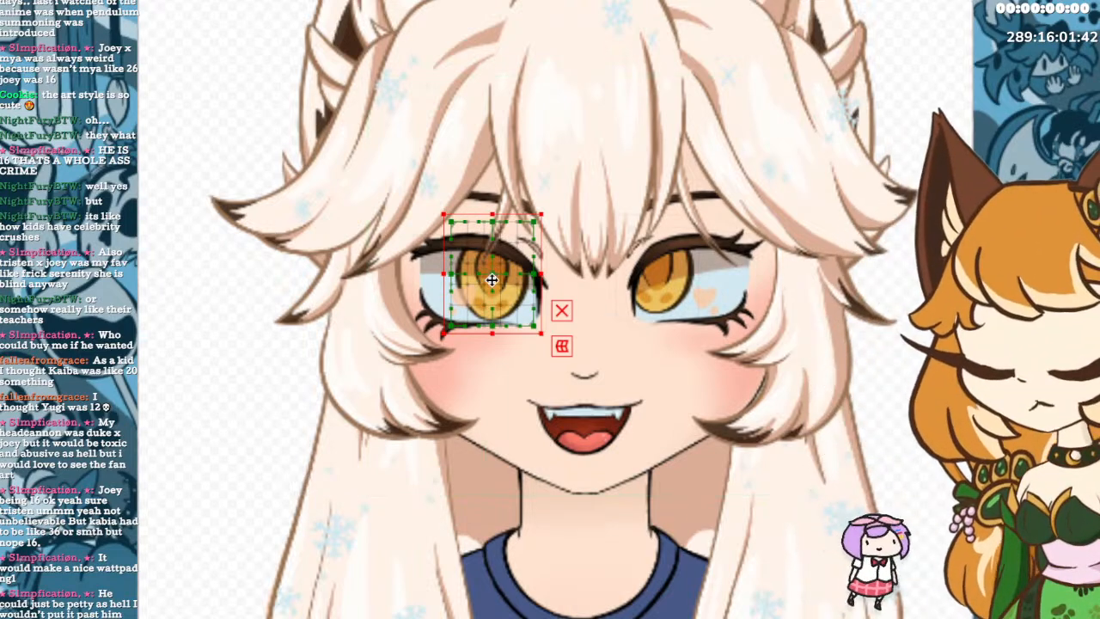
left_click_drag(491, 279, 512, 313)
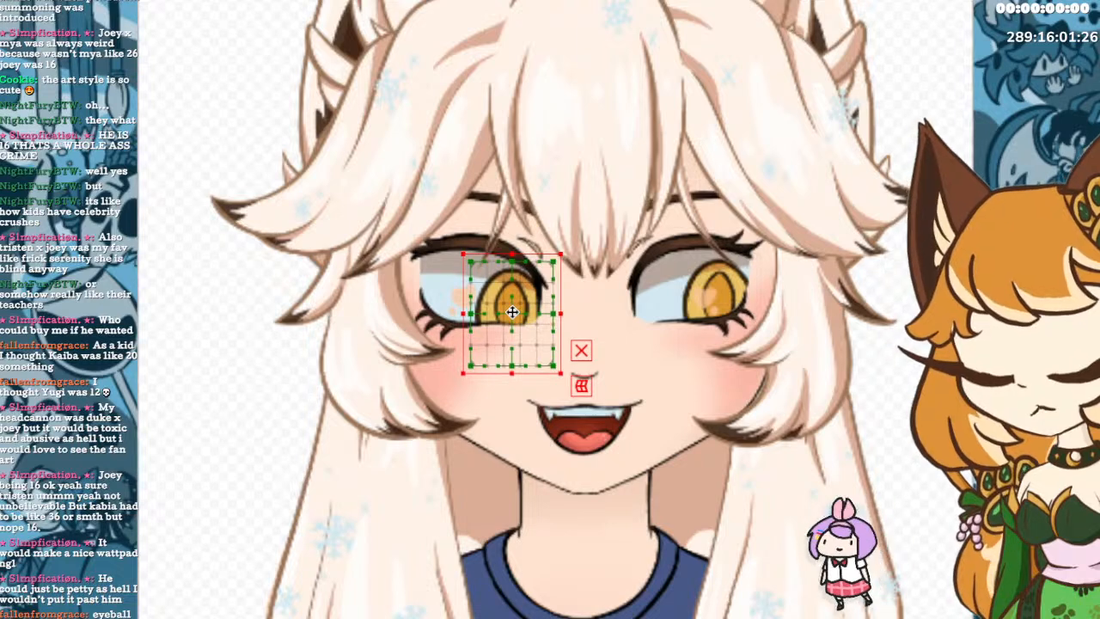
Set the character's right iris's downward outer gaze pose by moving its warp deformer down toward the outer eye corner, matching the left iris.
key("ctrl+z")
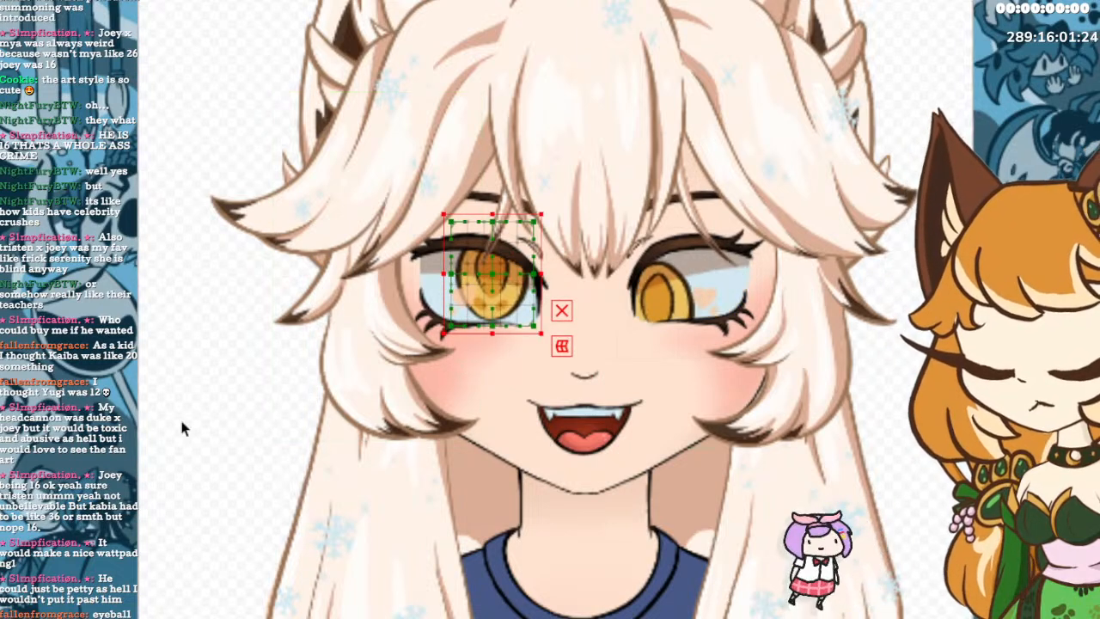
left_click_drag(488, 276, 443, 309)
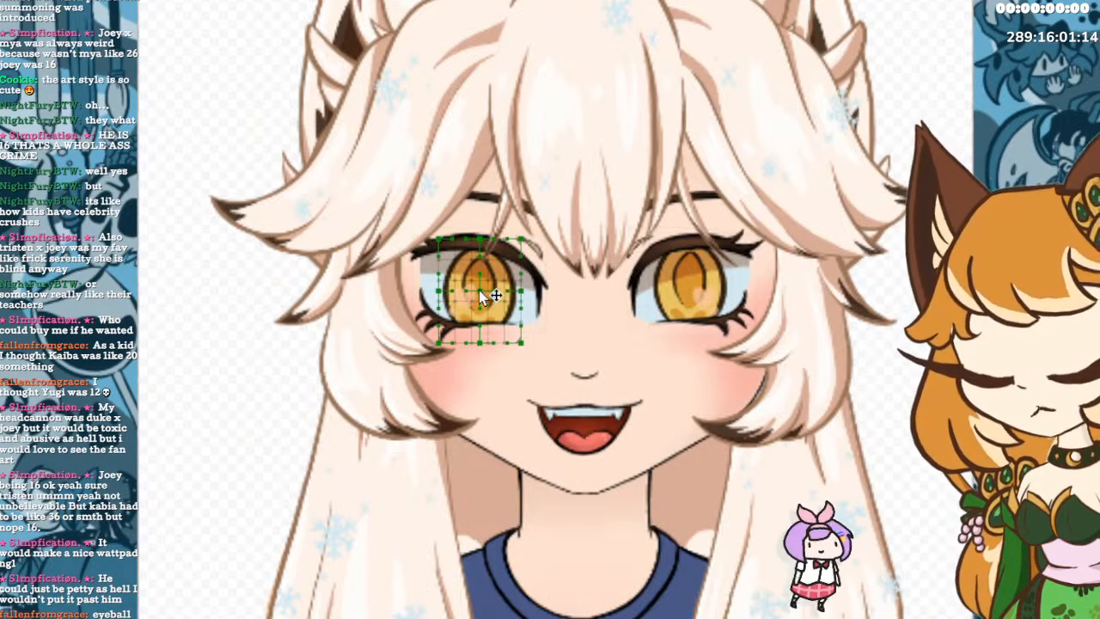
left_click_drag(479, 290, 513, 303)
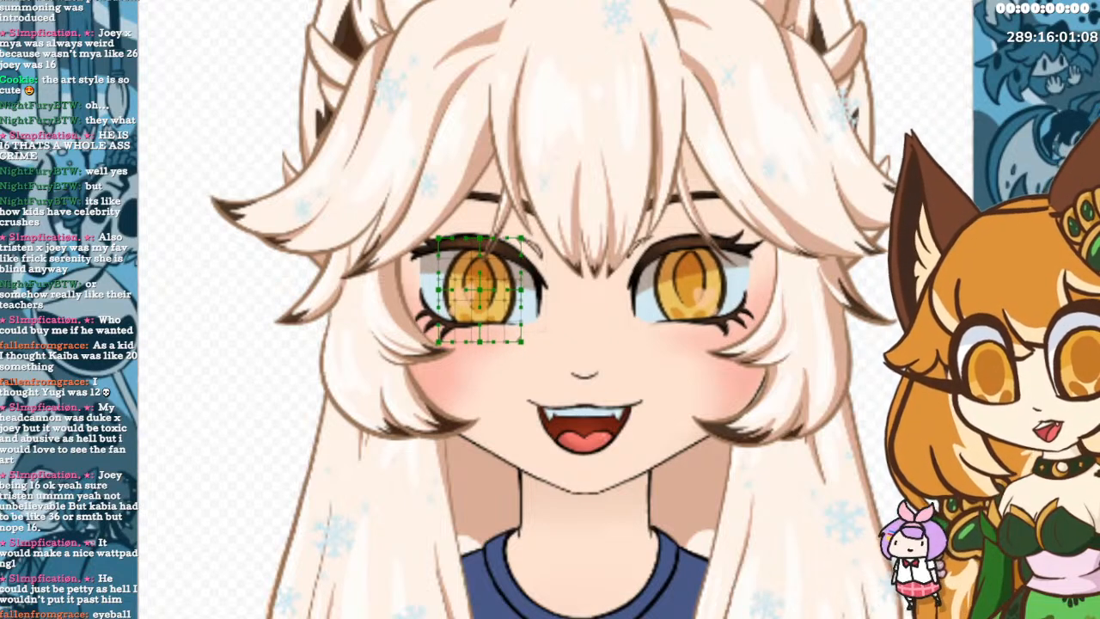
Reposition the irises' neutral pose, moving the character's right iris slightly up toward the nose and the left iris slightly toward the nose.
left_click(478, 290)
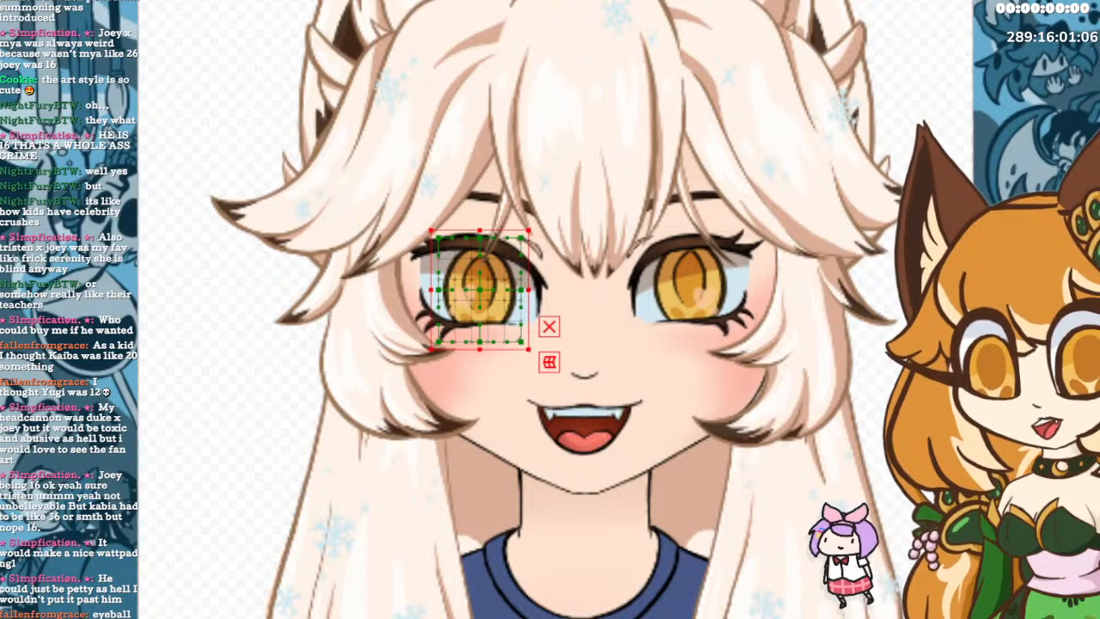
left_click_drag(478, 290, 492, 284)
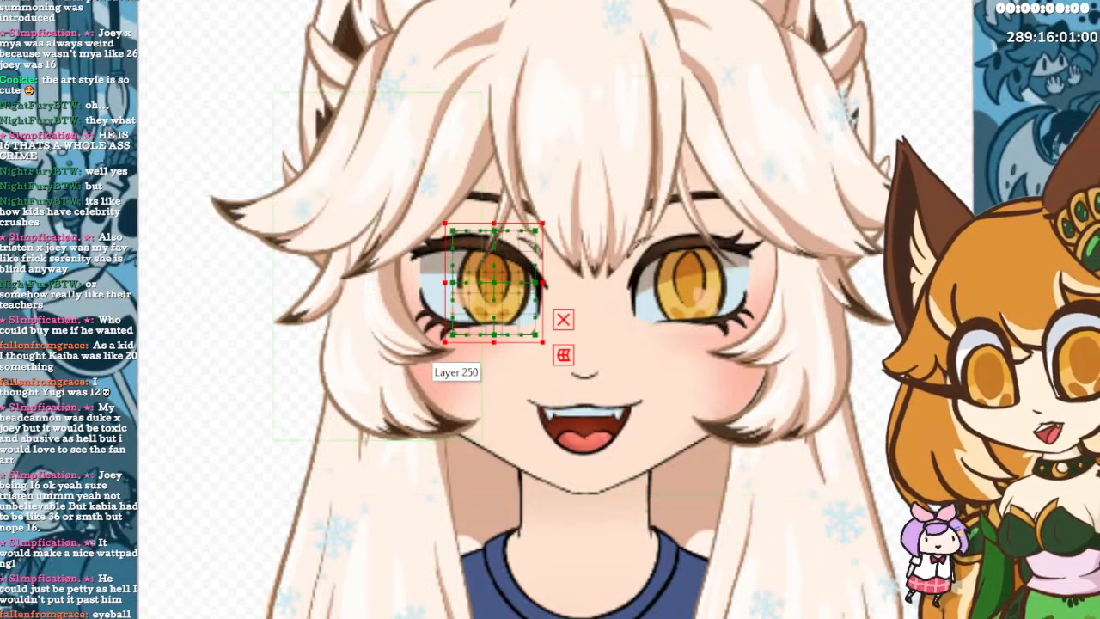
left_click(690, 283)
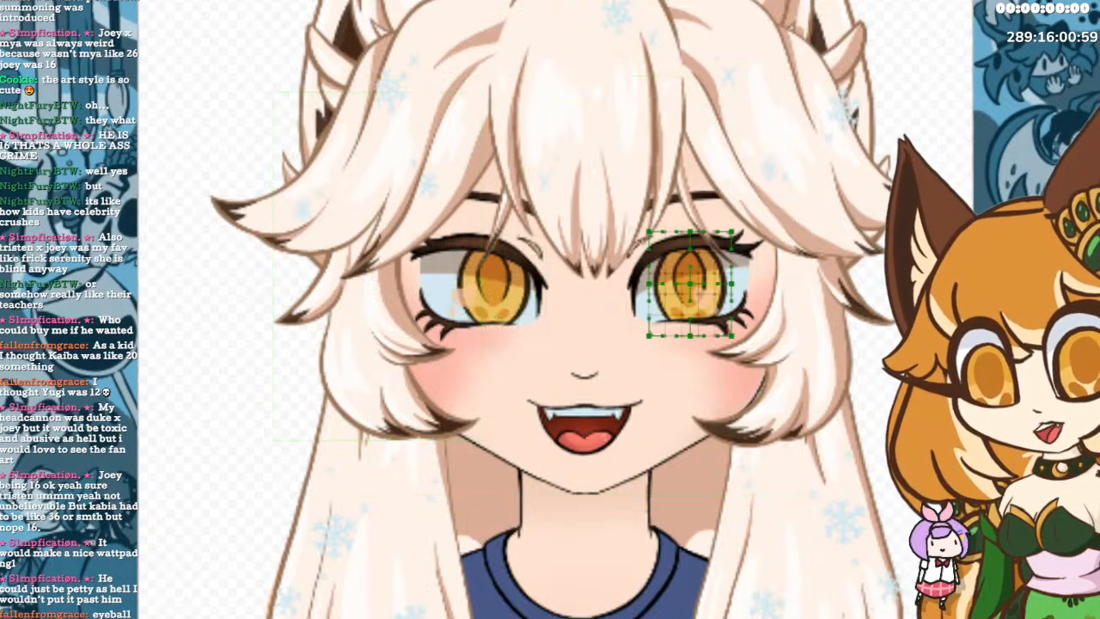
left_click(686, 277)
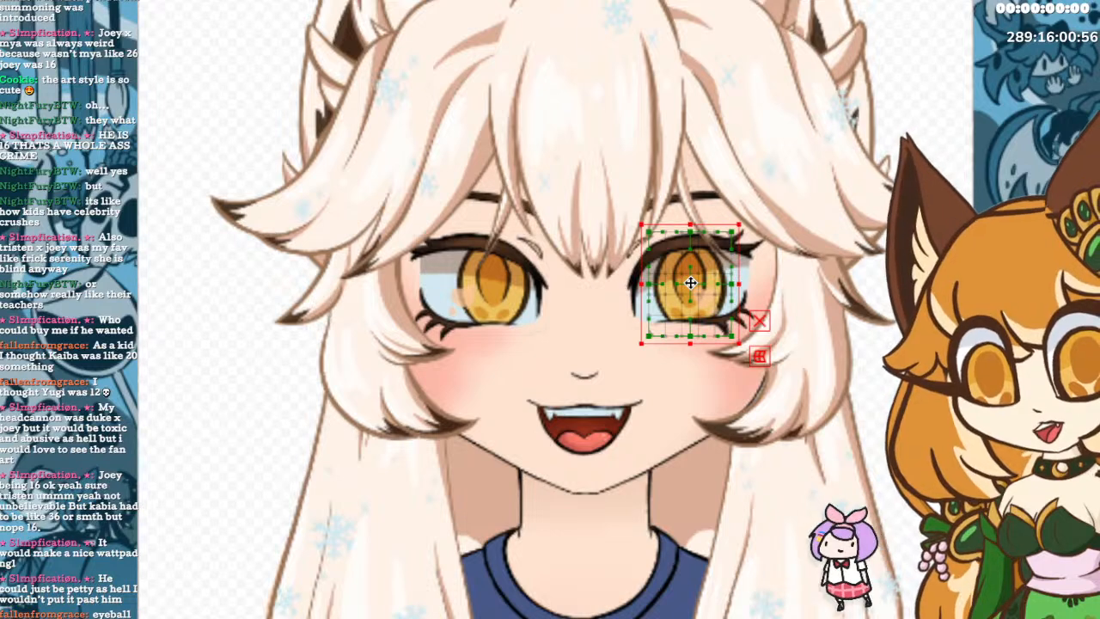
left_click_drag(690, 284, 682, 284)
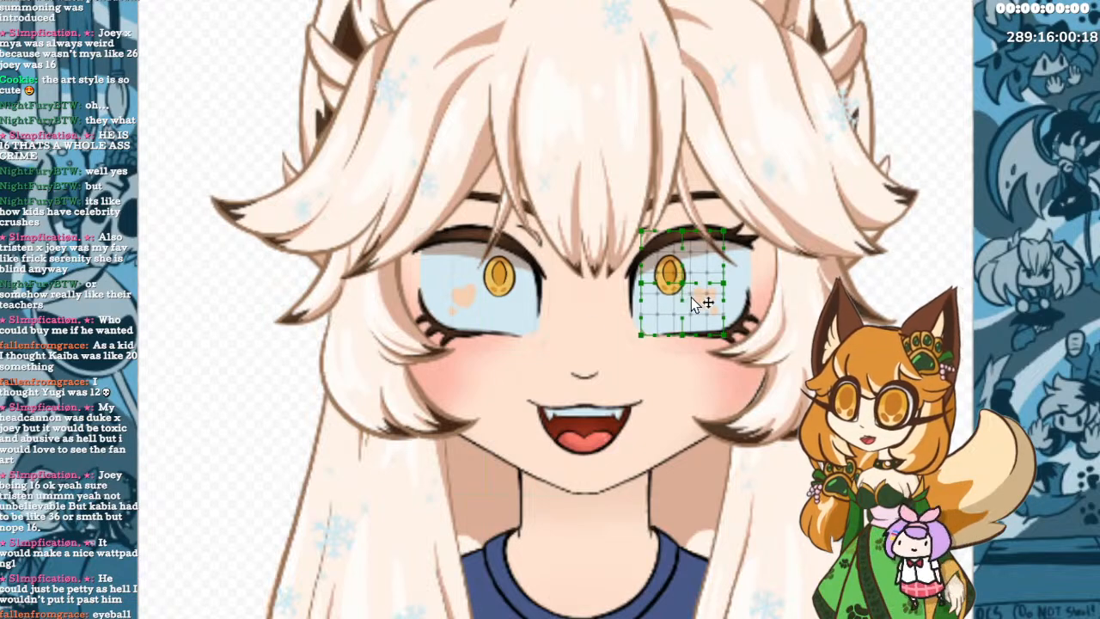
Adjust the shrunken left iris's upper, level and lower outward gaze poses by moving its warp deformer further toward the outer eye corner.
left_click(716, 322)
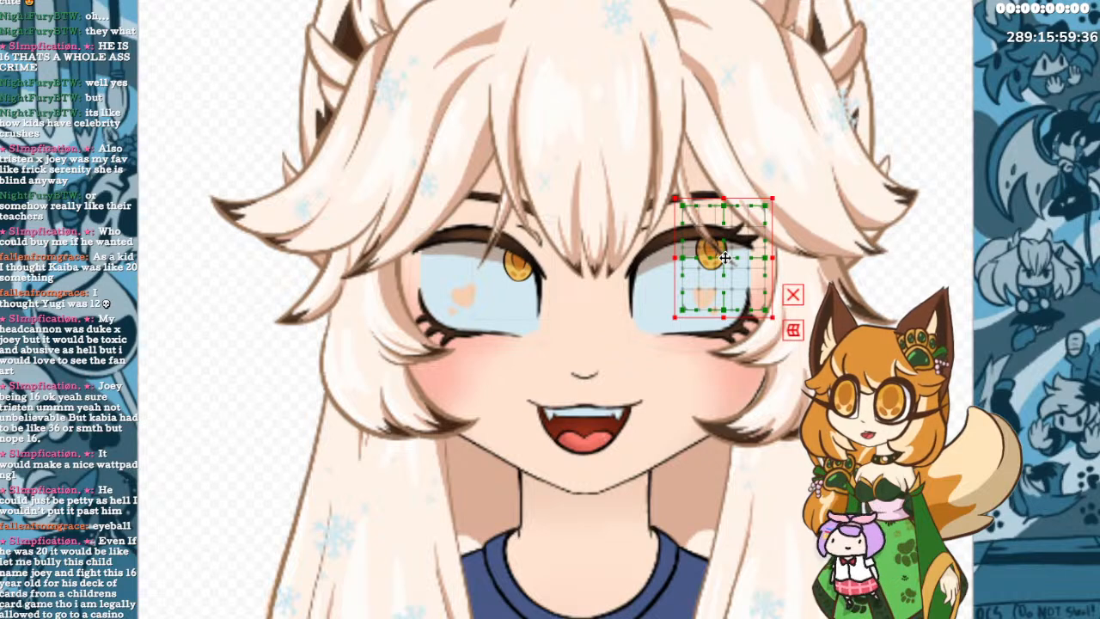
left_click_drag(724, 258, 741, 263)
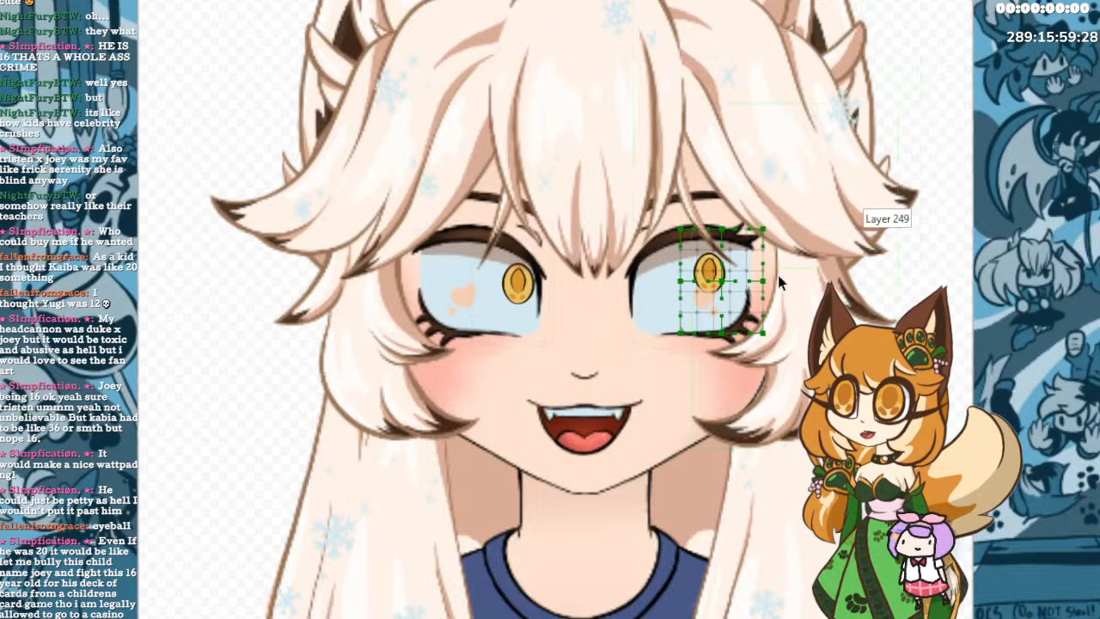
left_click(735, 287)
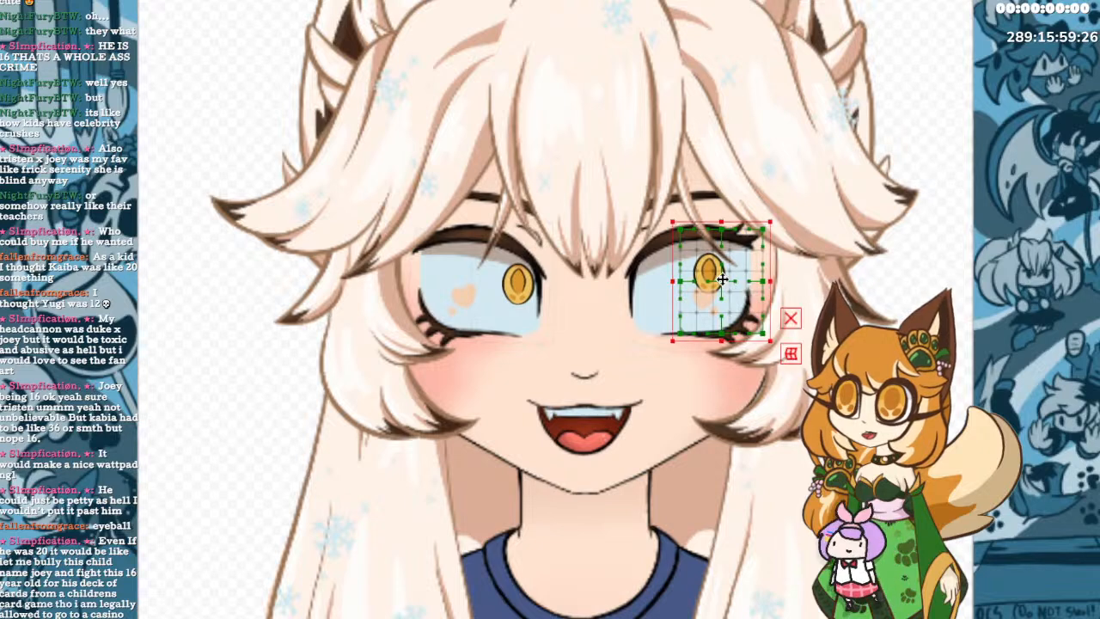
left_click_drag(720, 278, 739, 282)
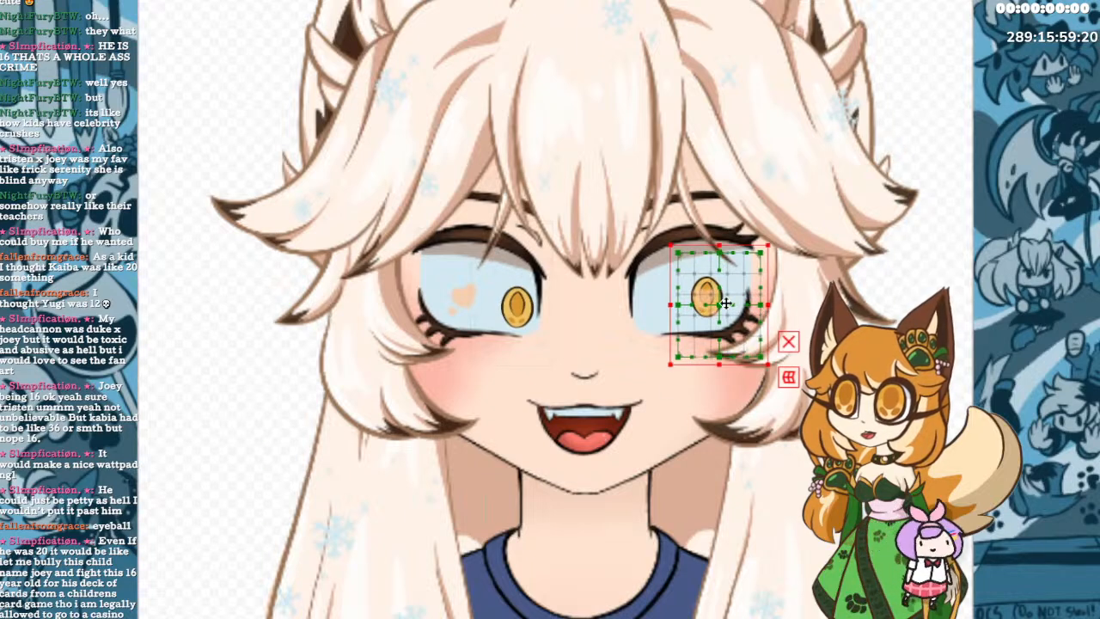
left_click_drag(721, 304, 735, 315)
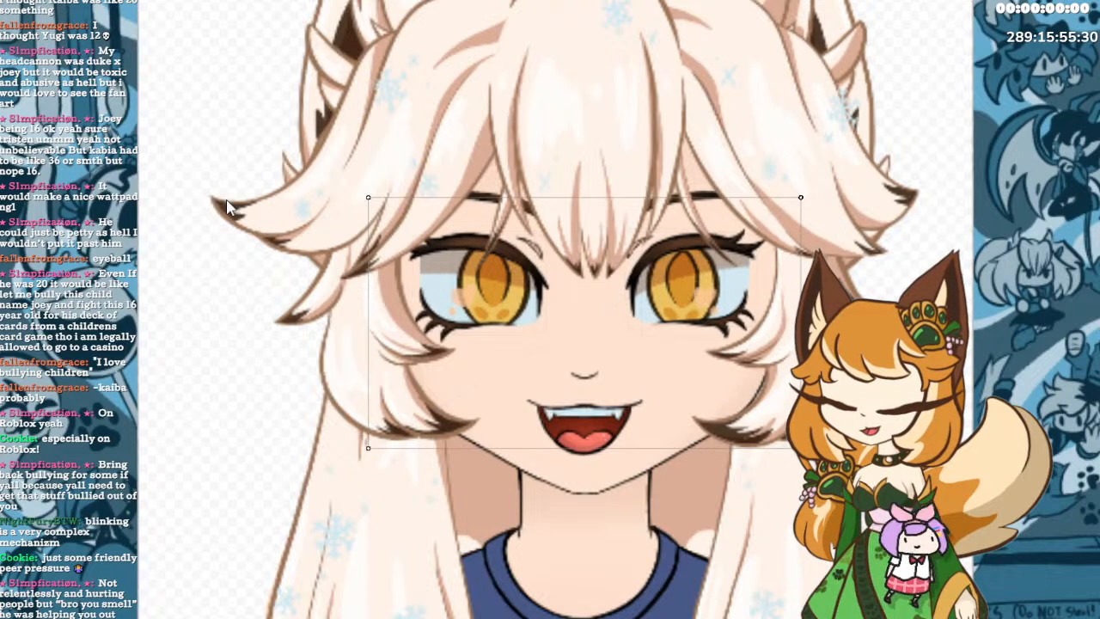
Enclose the face in two warp deformers, one slightly larger than the other.
left_click(323, 489)
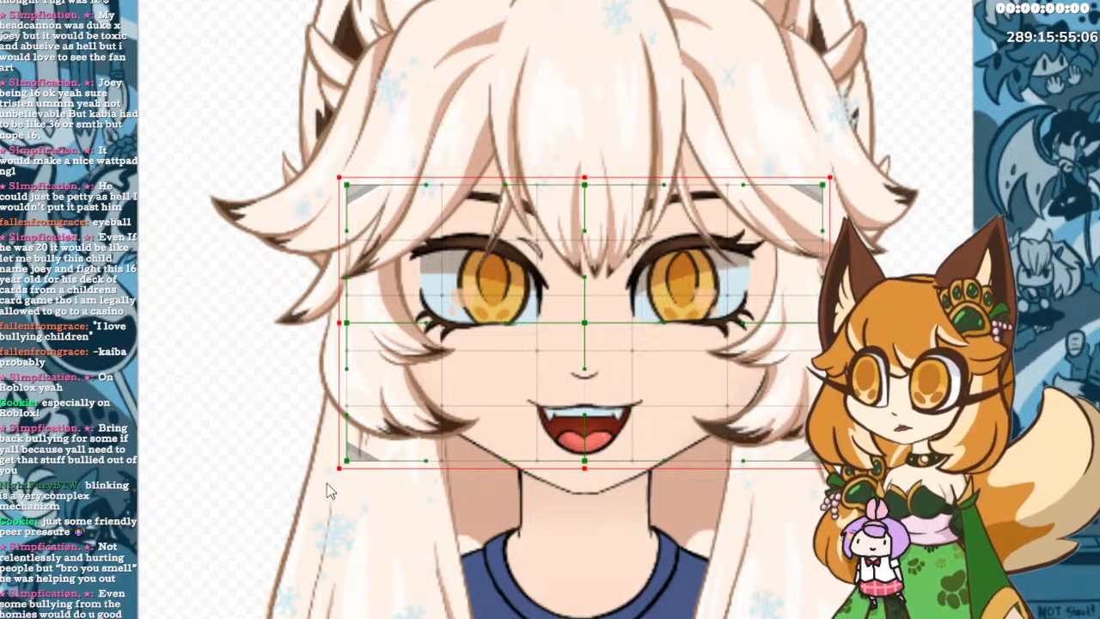
left_click_drag(339, 467, 323, 484)
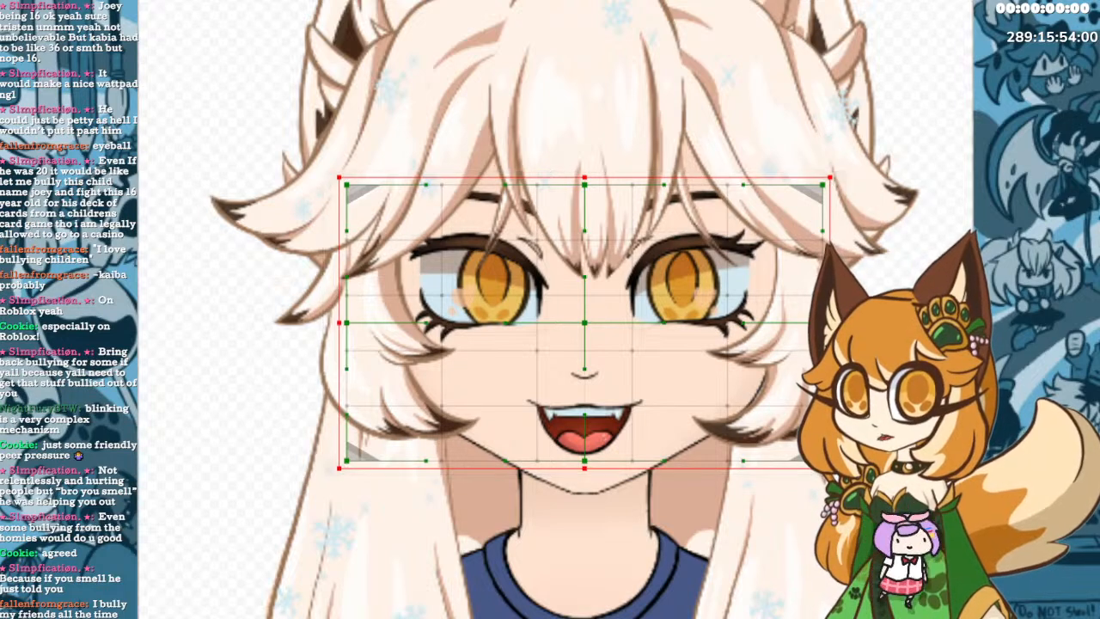
key("ctrl+z")
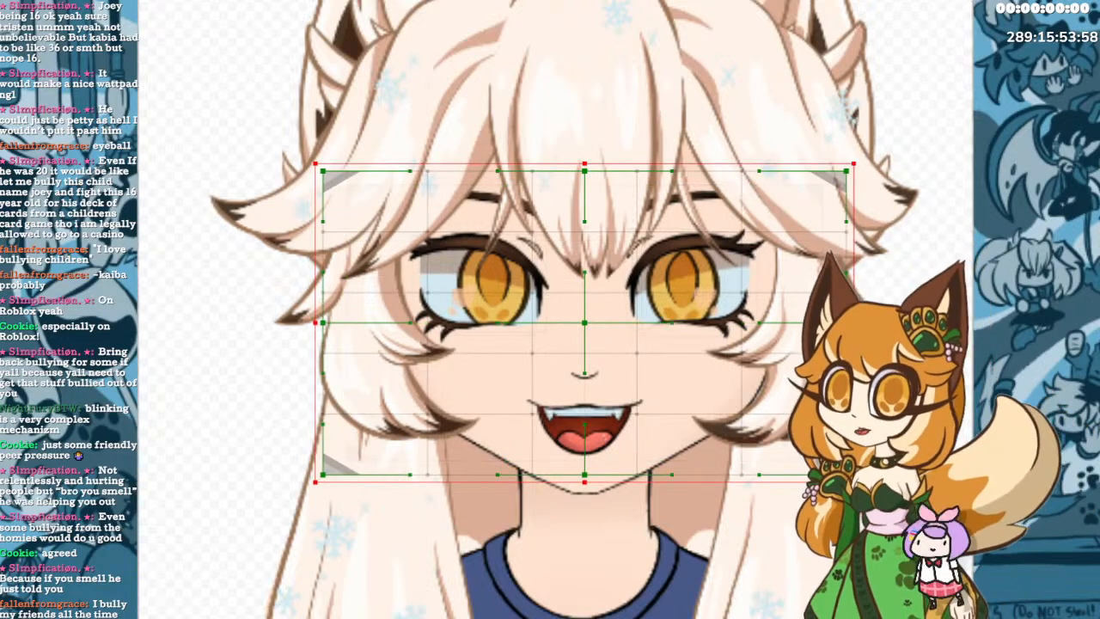
key("ctrl+y")
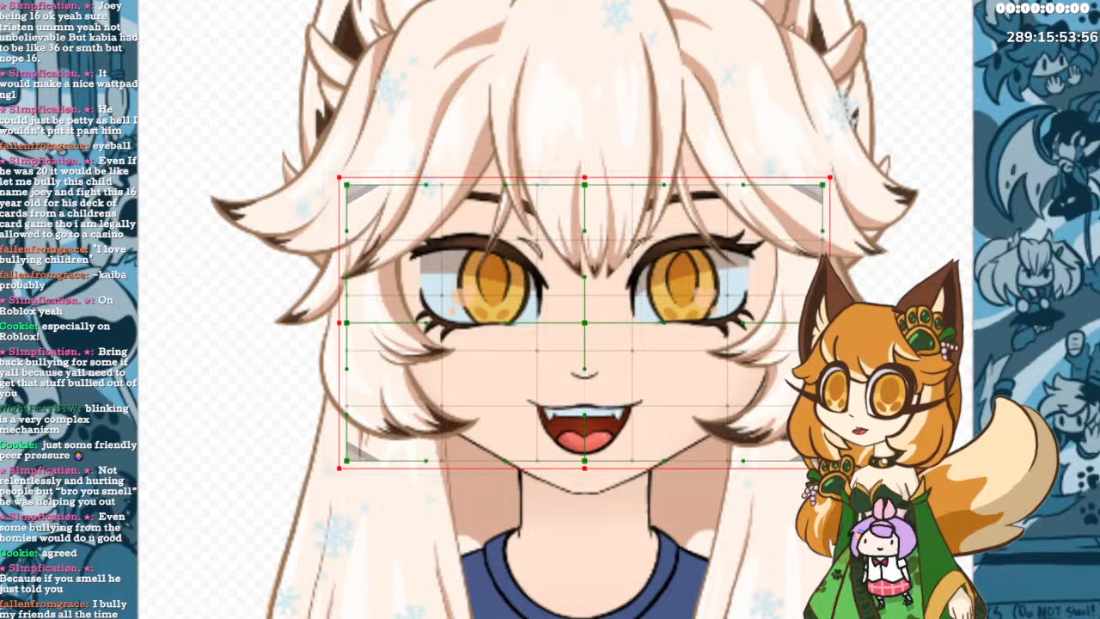
key("Escape")
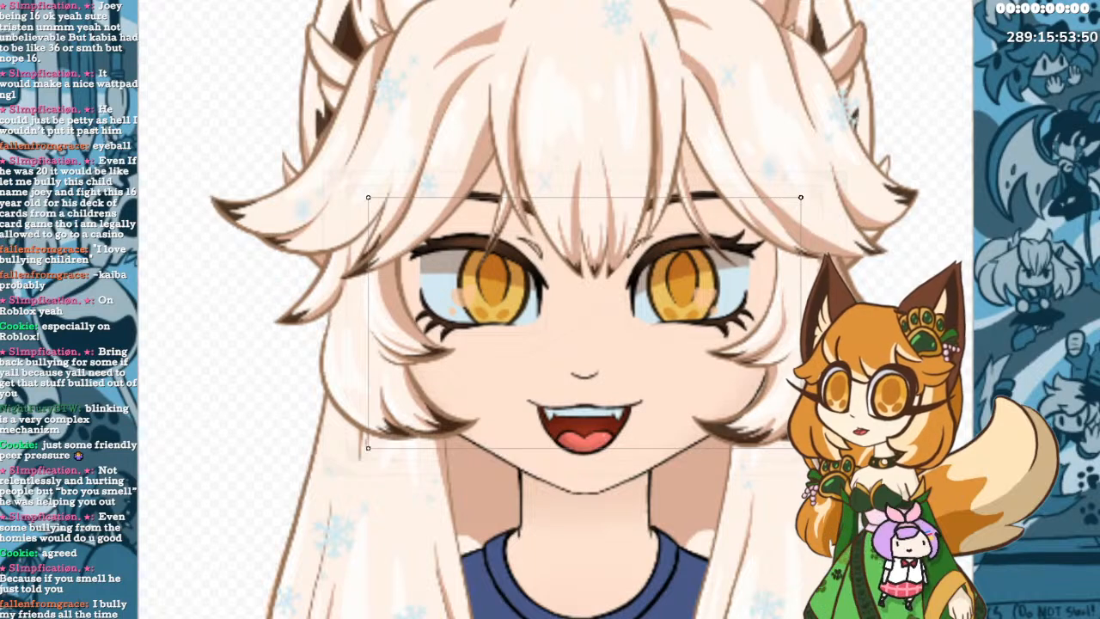
Place the character's right eyebrow, upper and lower lashes and eyelid parts in the larger face warp deformer.
left_click(477, 244)
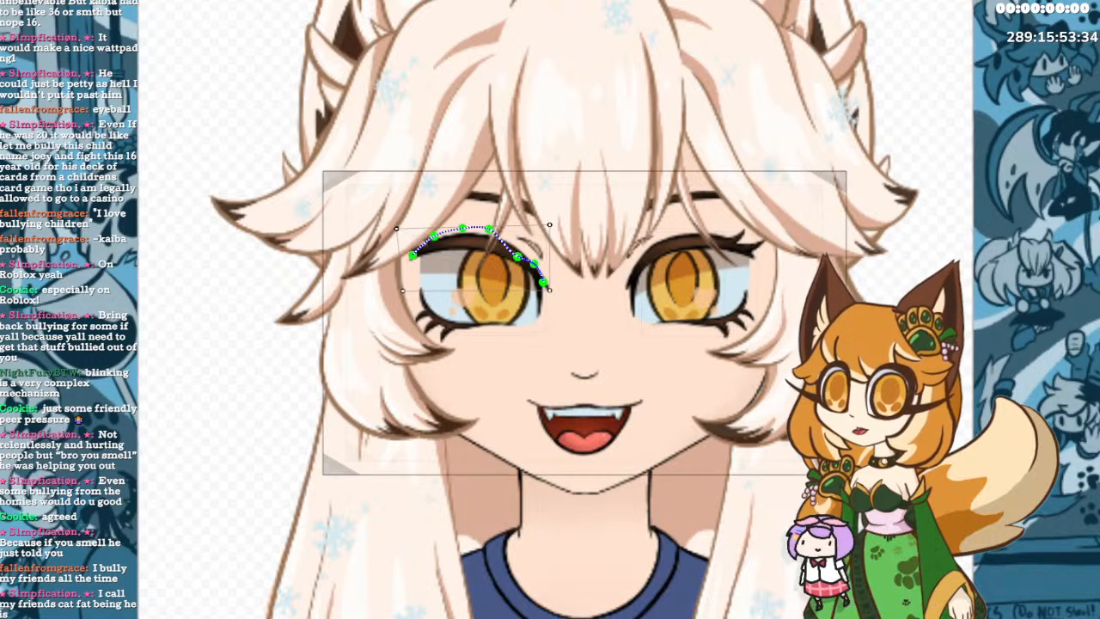
left_click(484, 197)
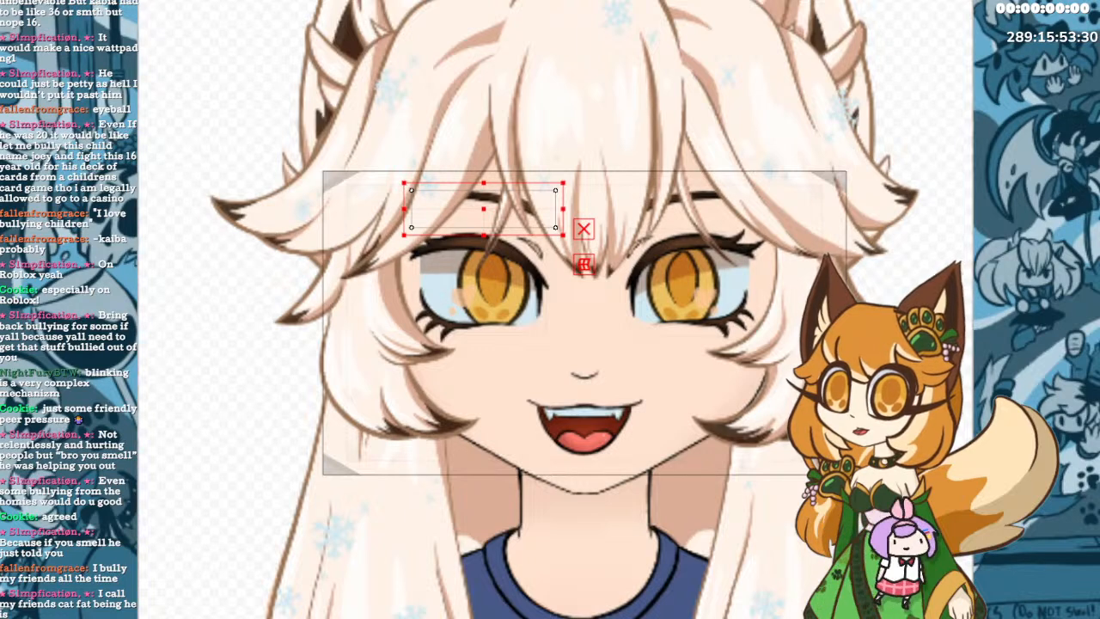
left_click(484, 255)
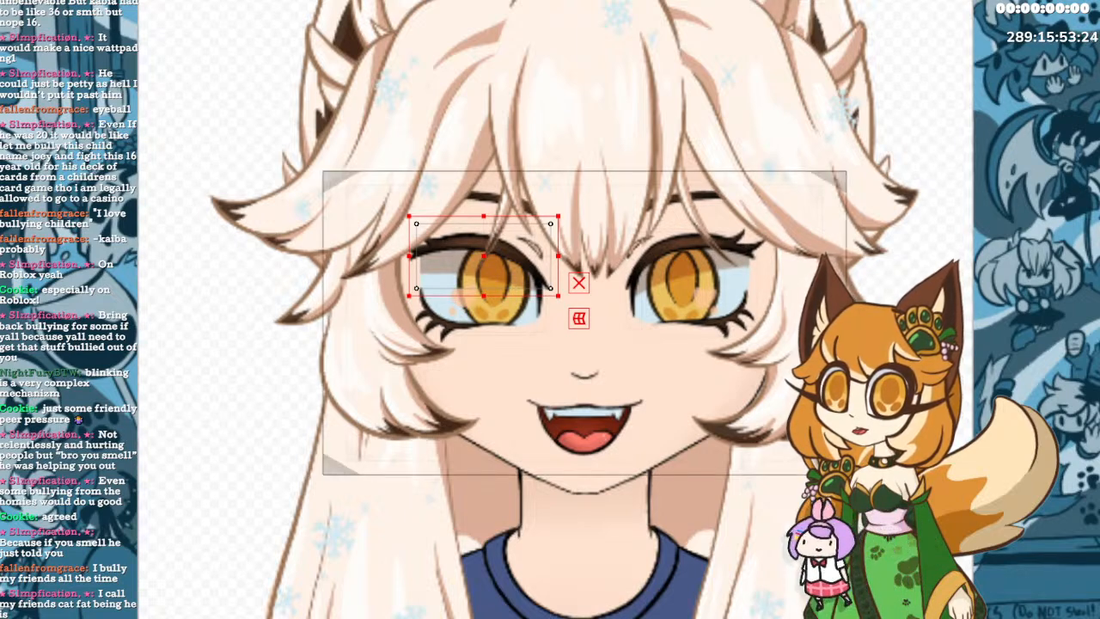
left_click(465, 327)
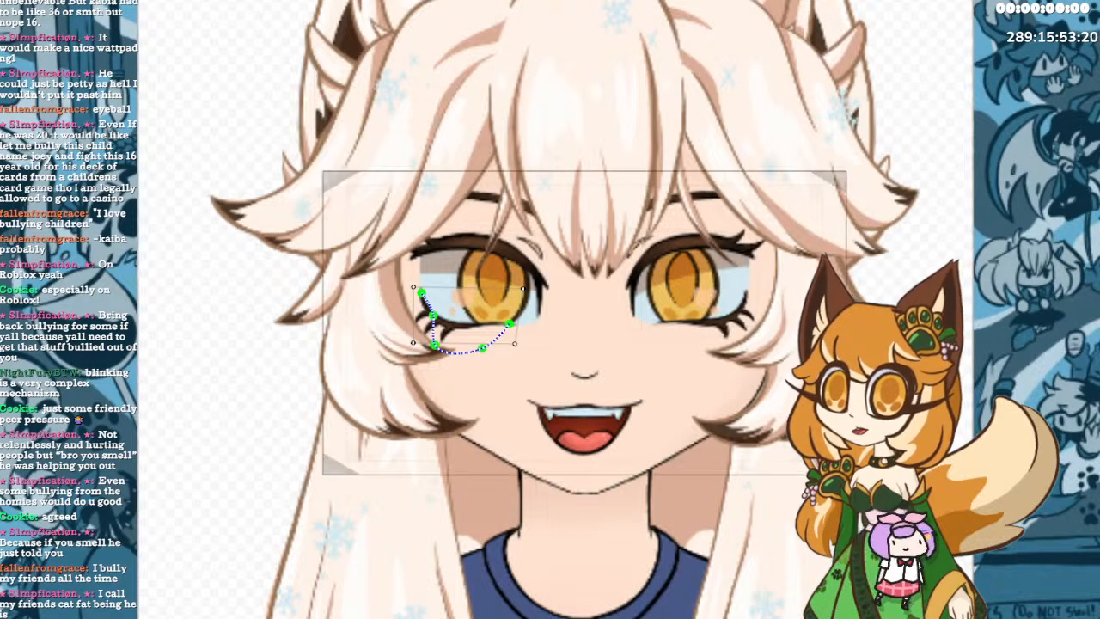
left_click(534, 293)
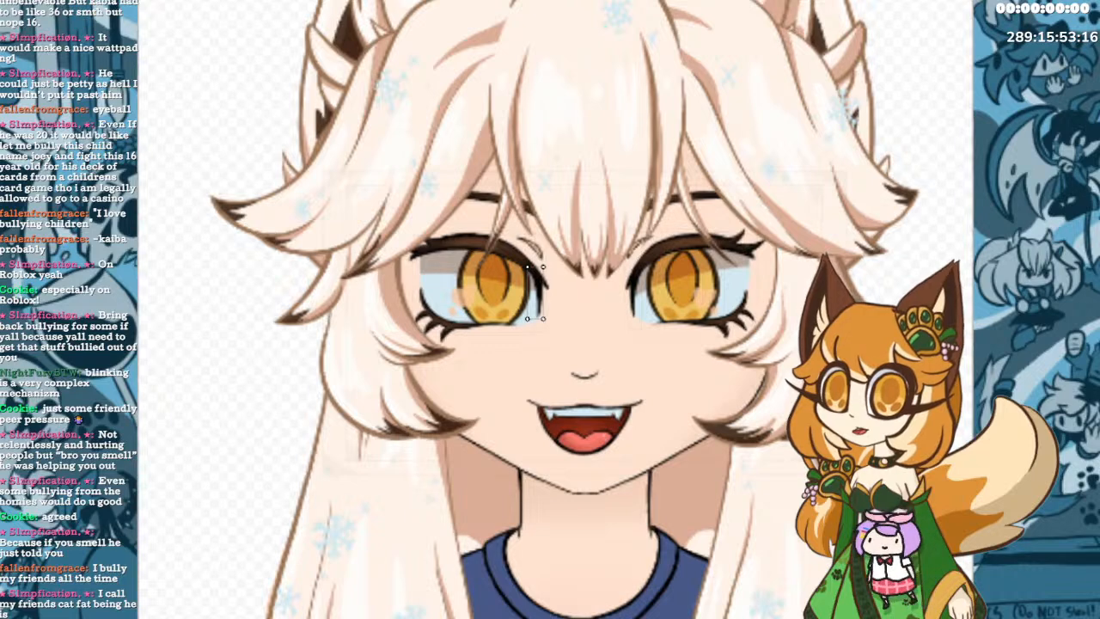
left_click(479, 245)
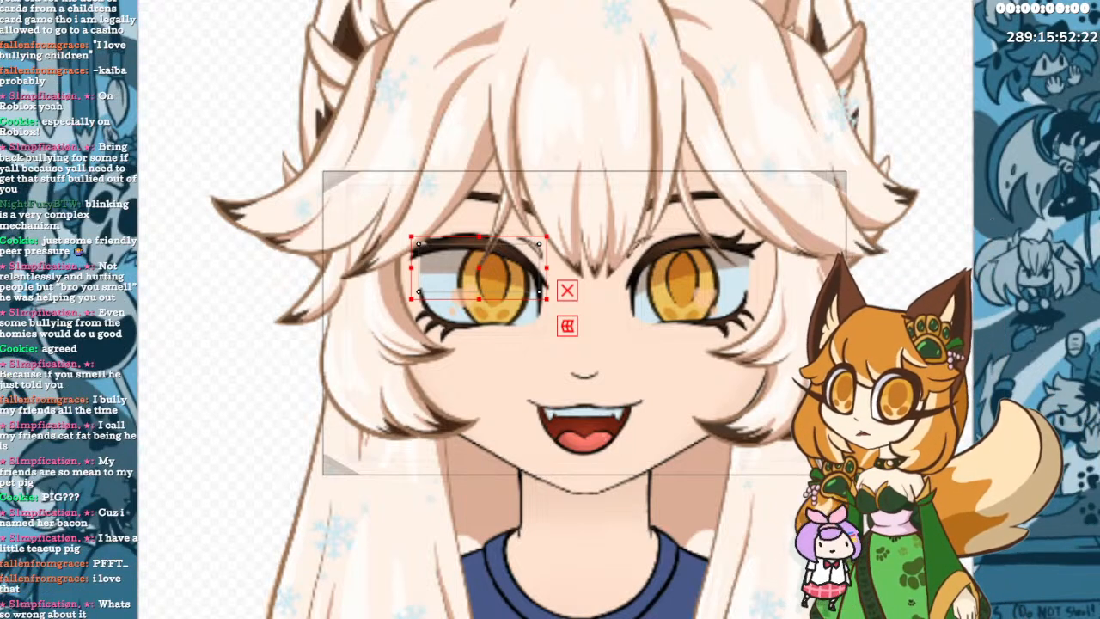
left_click(463, 299)
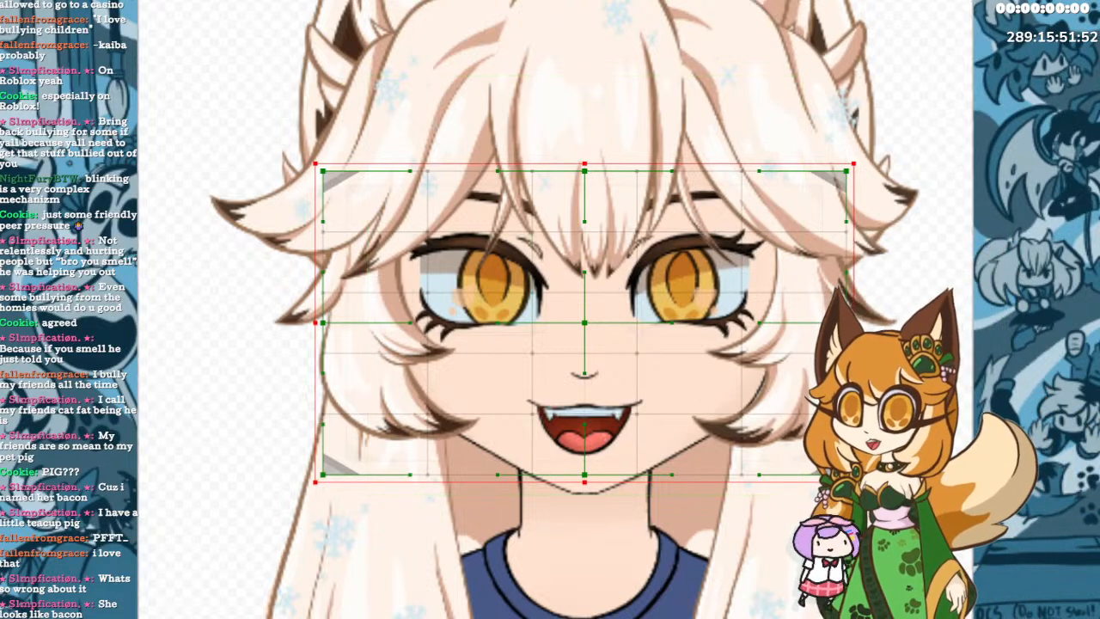
Place the character's left eyebrow, lash and eye parts, with the iris and eye warp deformers, in the smaller face warp deformer.
key("ctrl+z")
key("ctrl+z")
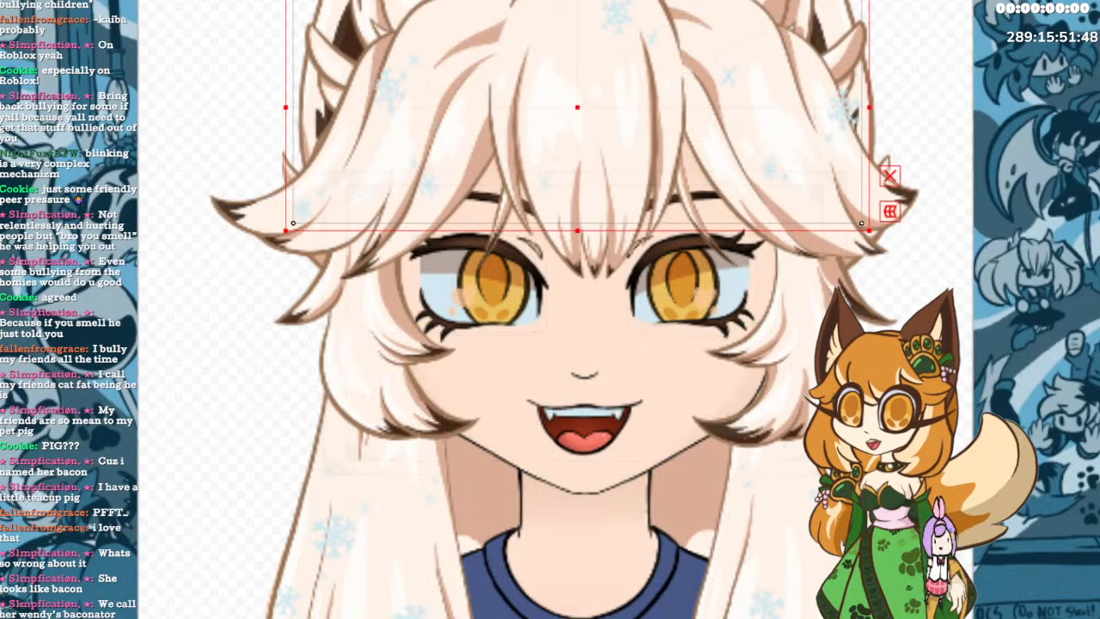
key("ctrl+z")
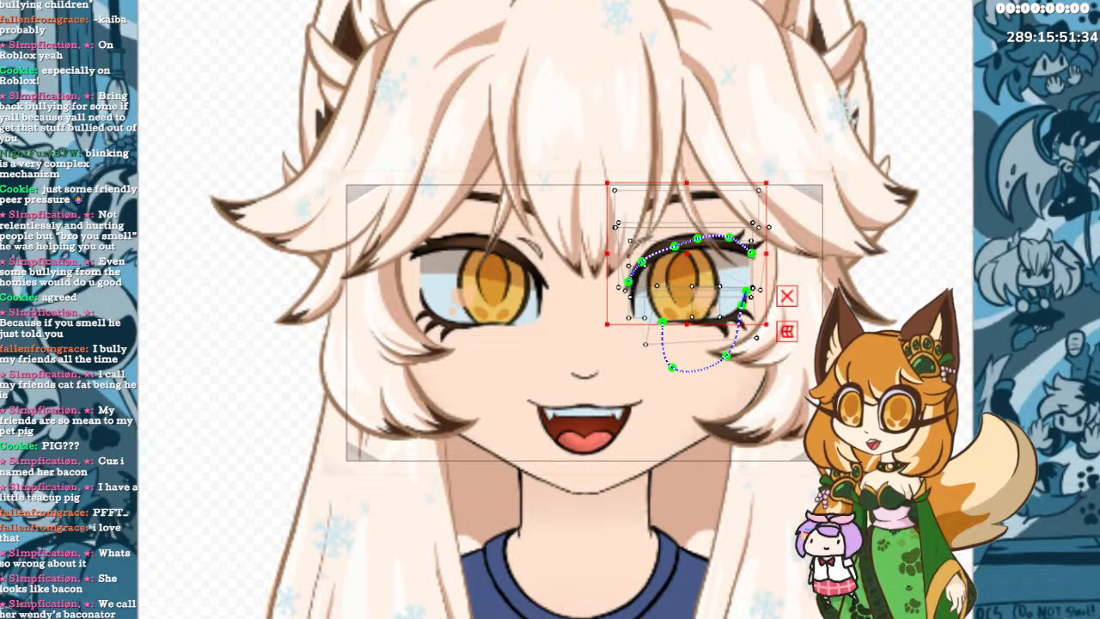
left_click(493, 283)
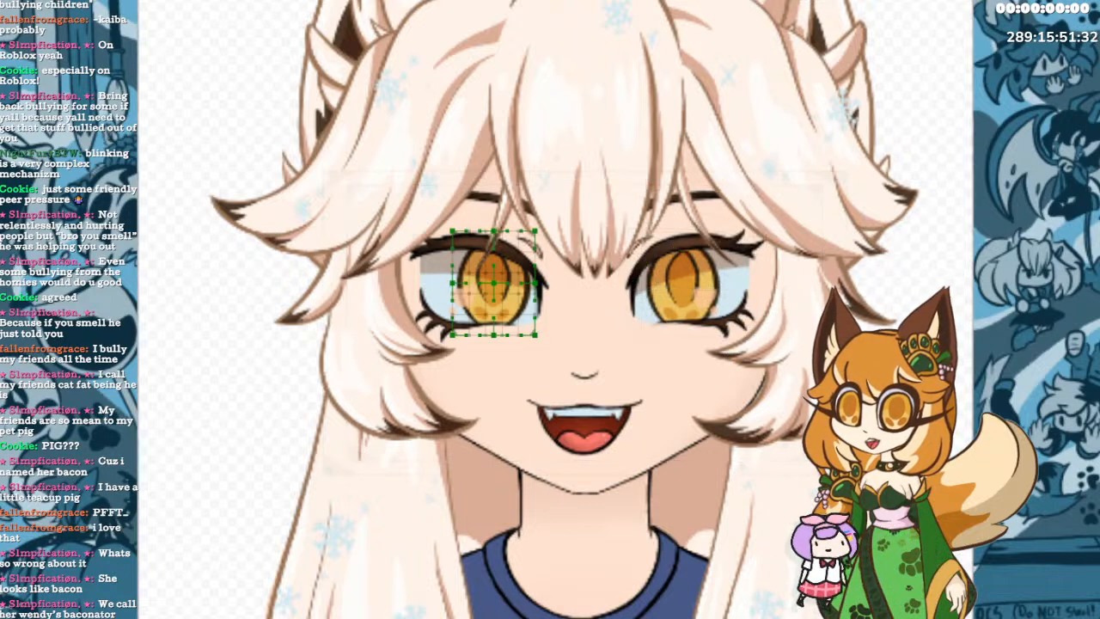
left_click(683, 284)
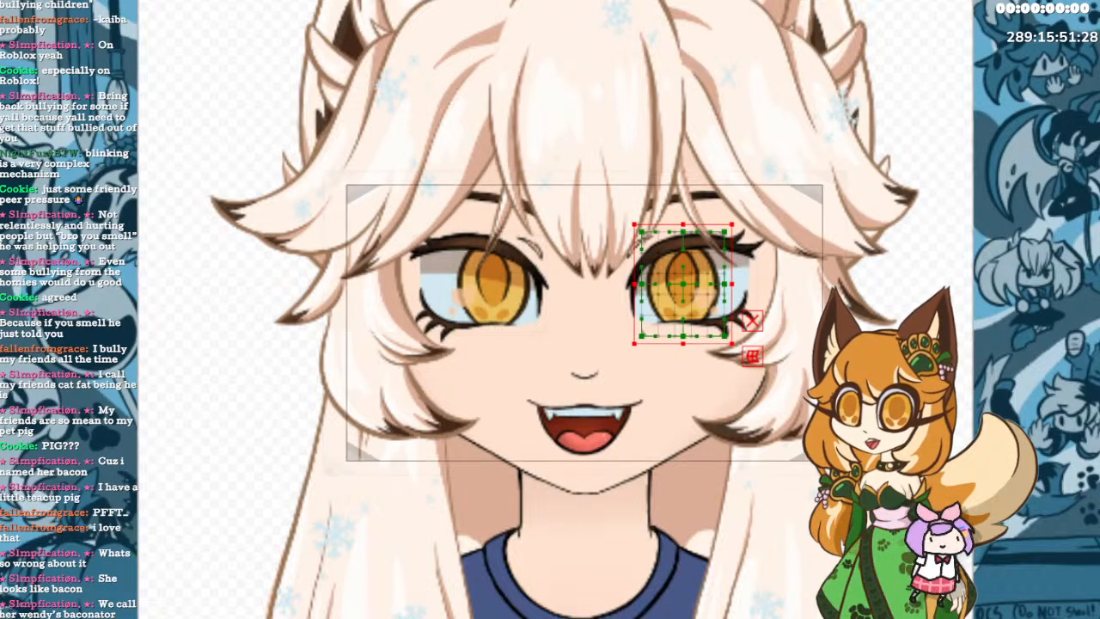
left_click(480, 284)
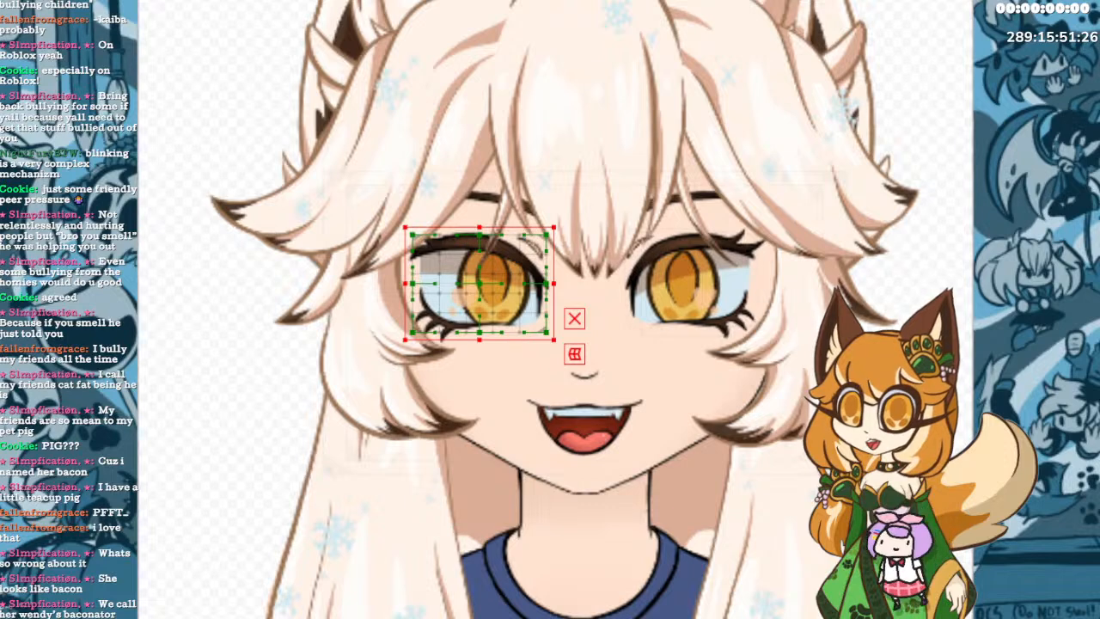
left_click(690, 282)
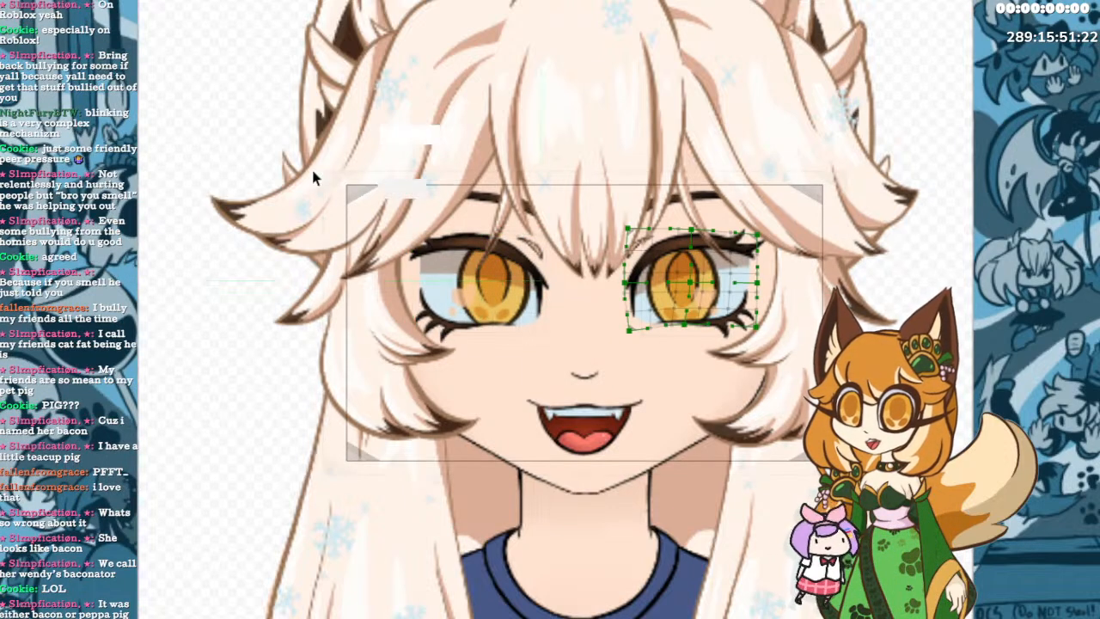
Hide the bangs and draw a four-point deform path along the character's right eyebrow, from its inner to its outer end.
left_click(221, 104)
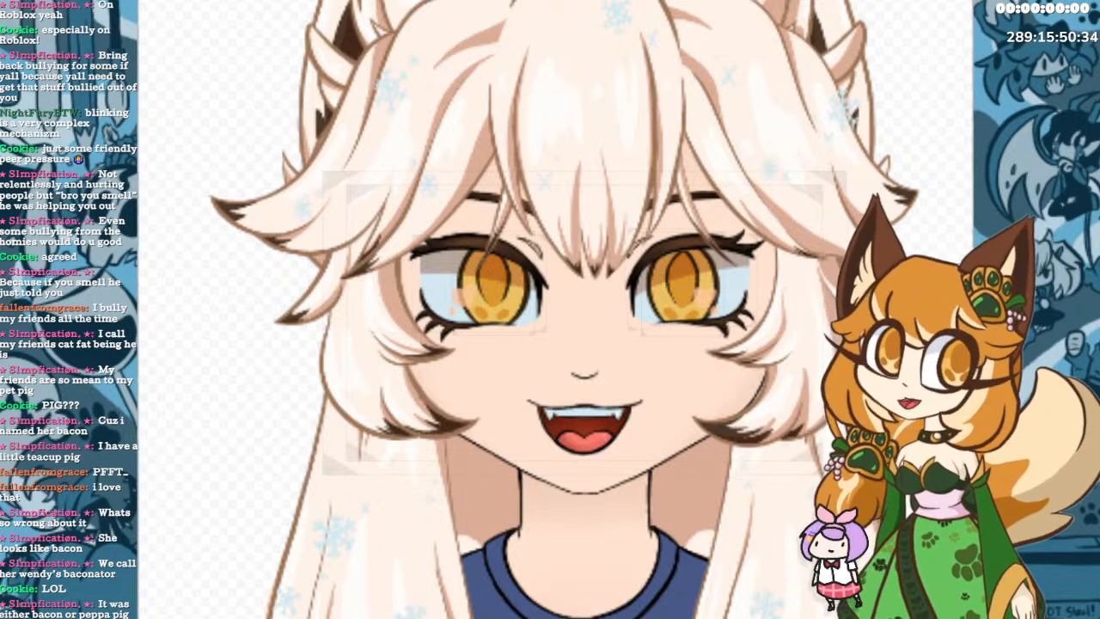
left_click(484, 209)
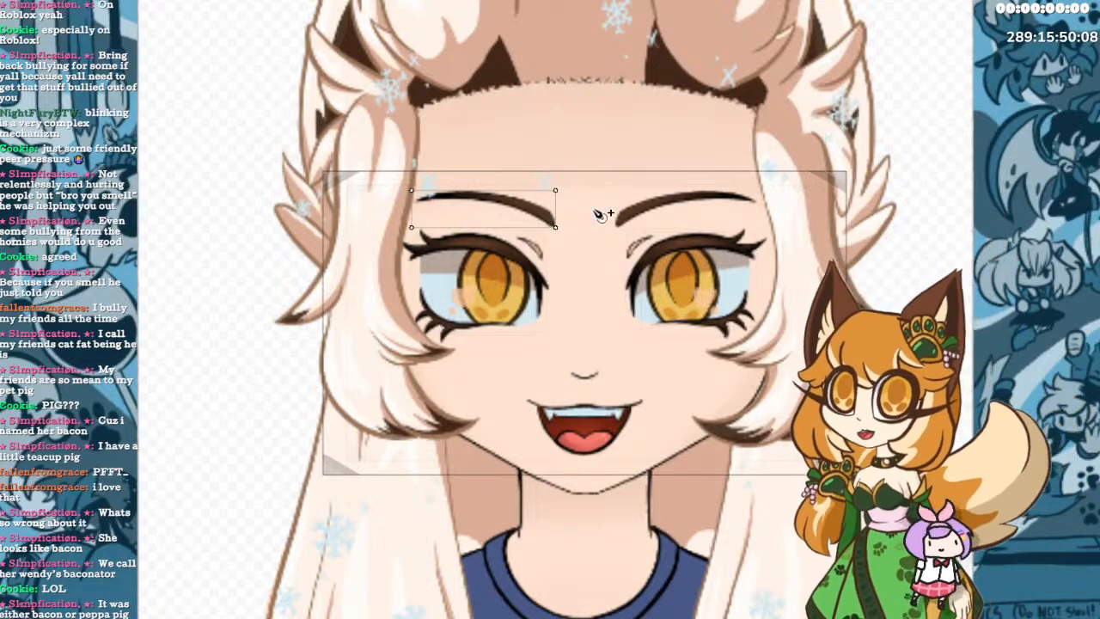
left_click(507, 198)
left_click(457, 195)
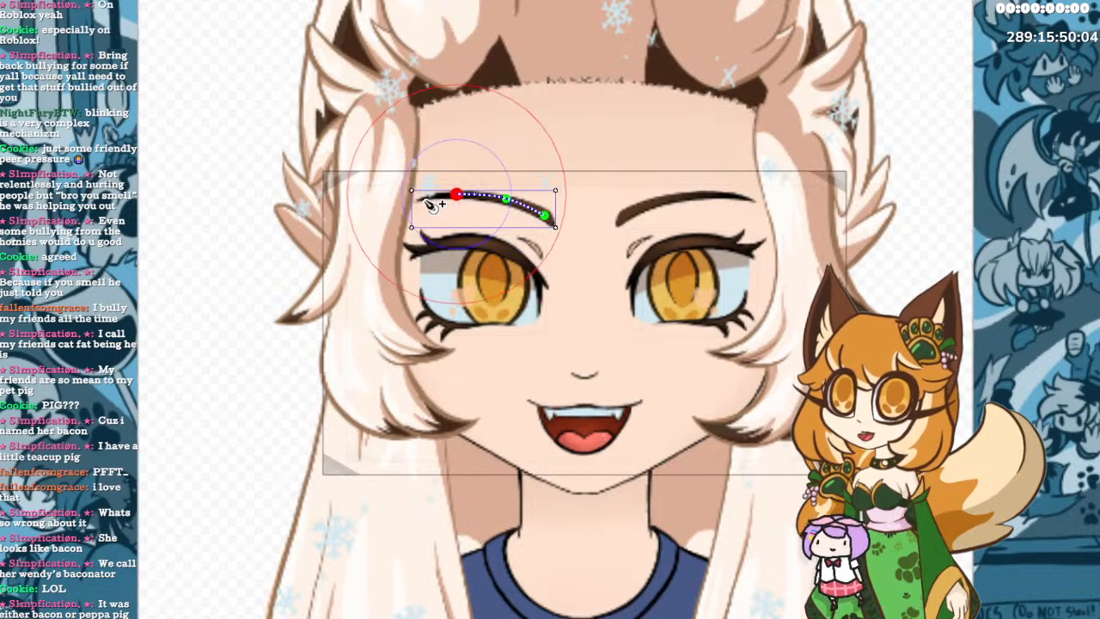
left_click(419, 200)
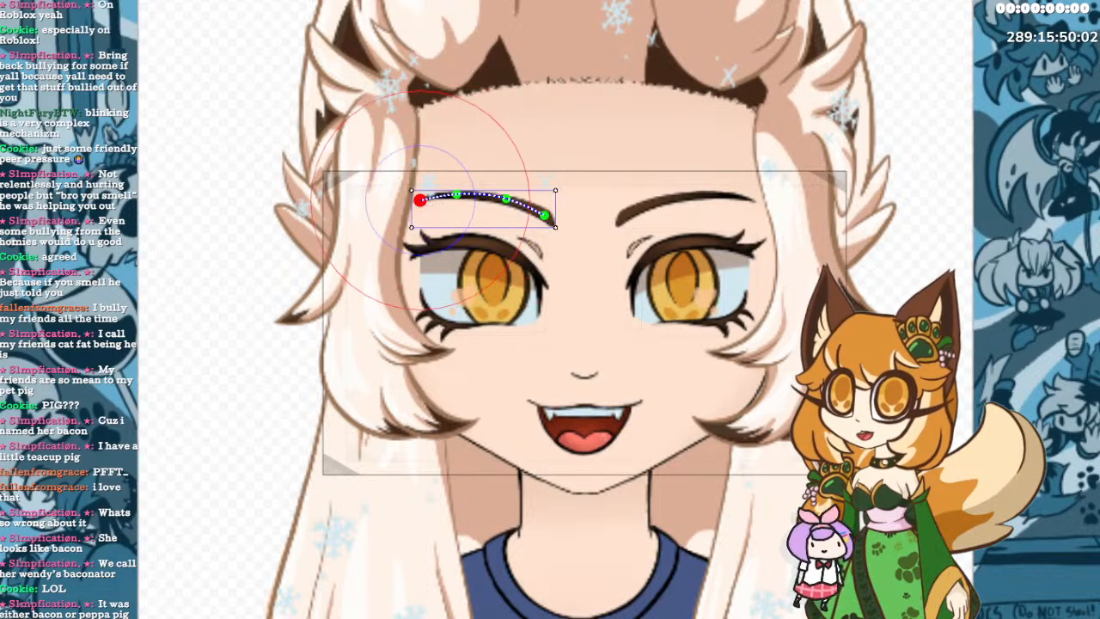
Place the character's right eyebrow under a new rotation deformer centred on the brow.
key("Escape")
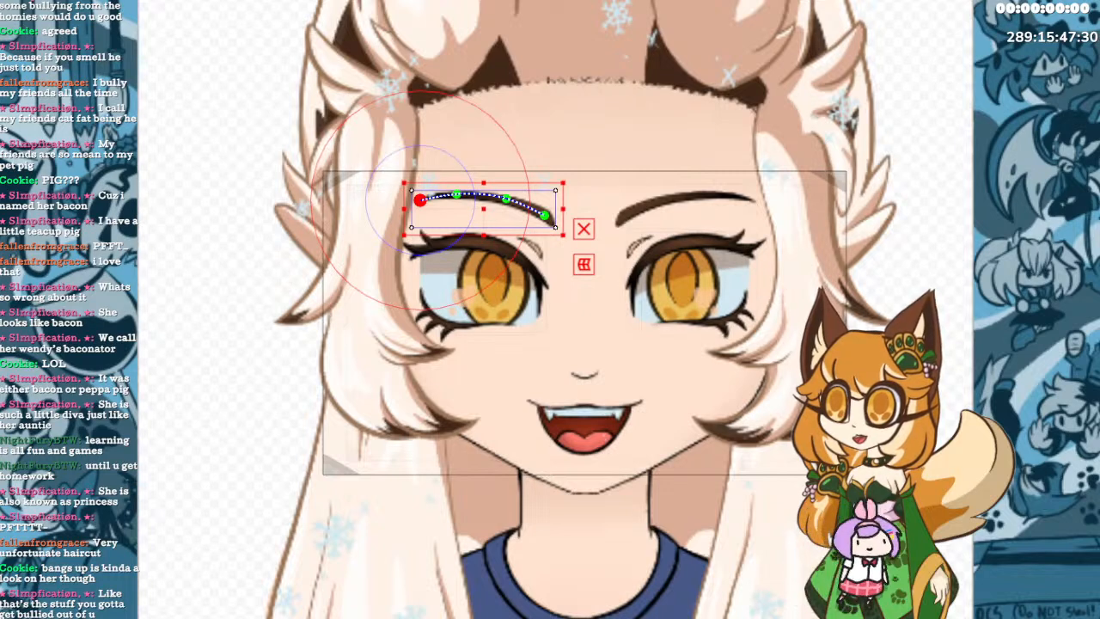
key("ctrl+h")
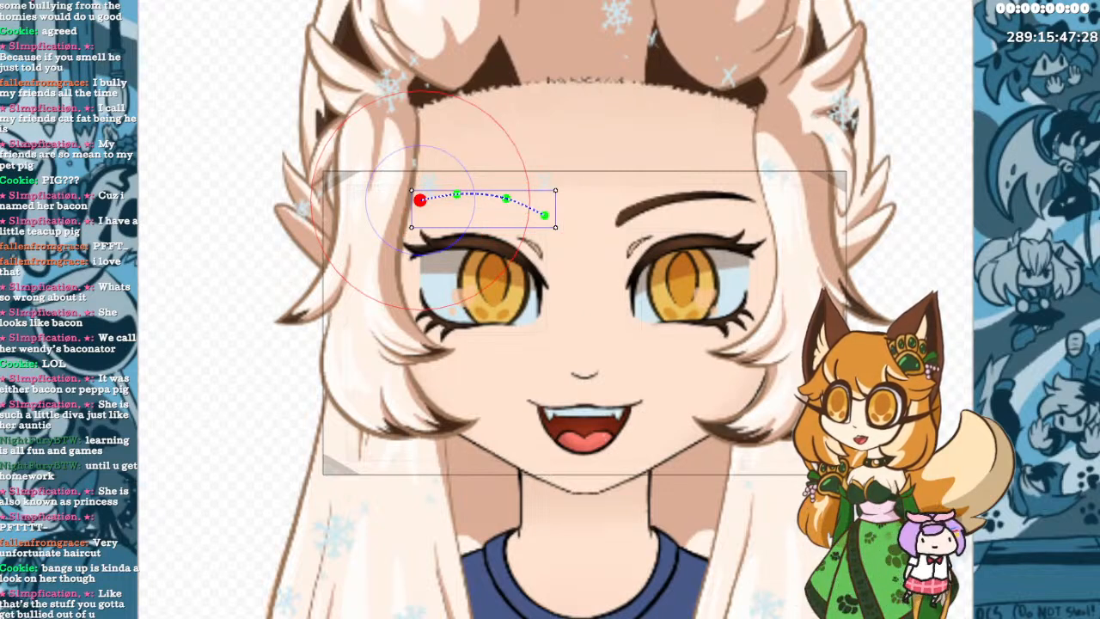
key("ctrl+h")
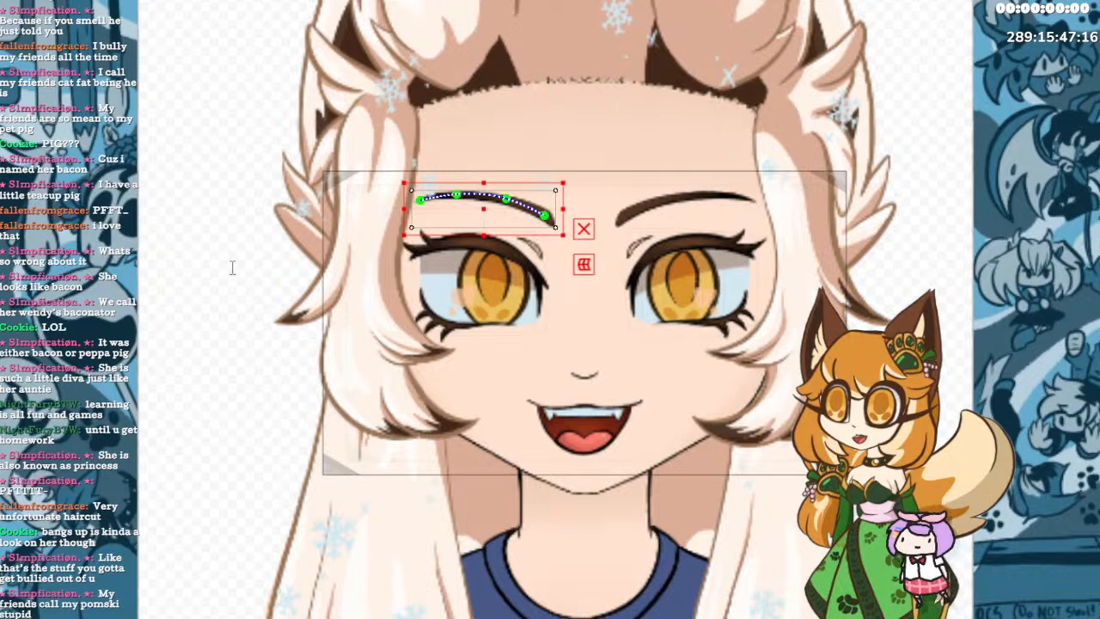
left_click(316, 422)
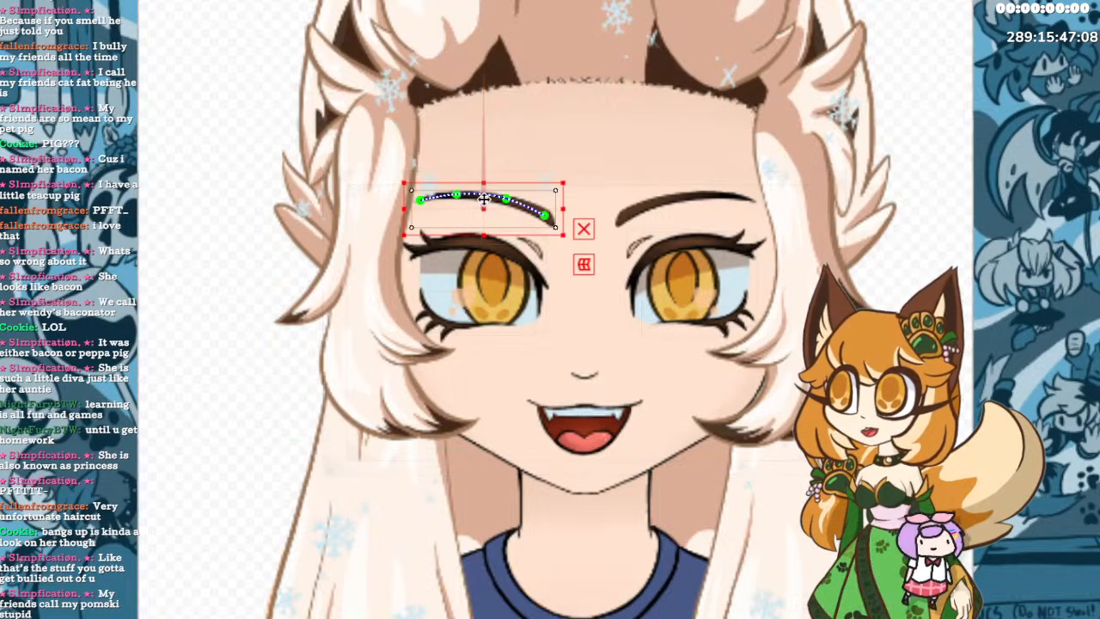
Move the right eyebrow straight up for its raised pose and down towards the upper lashes for its lowered pose.
left_click_drag(484, 199, 482, 176)
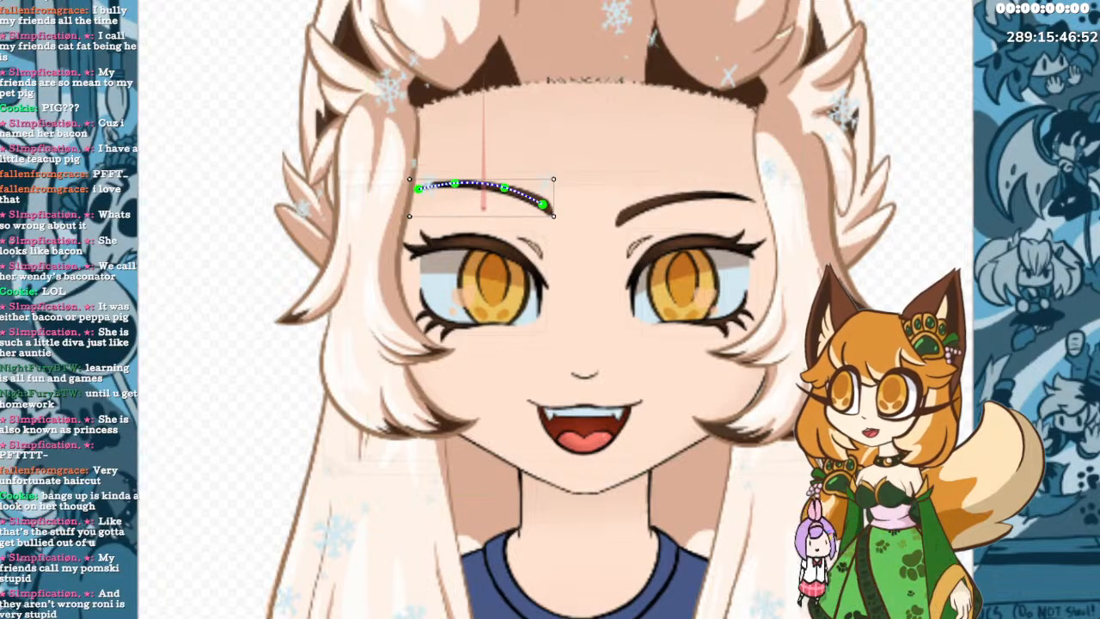
key("Up")
key("Up")
key("Up")
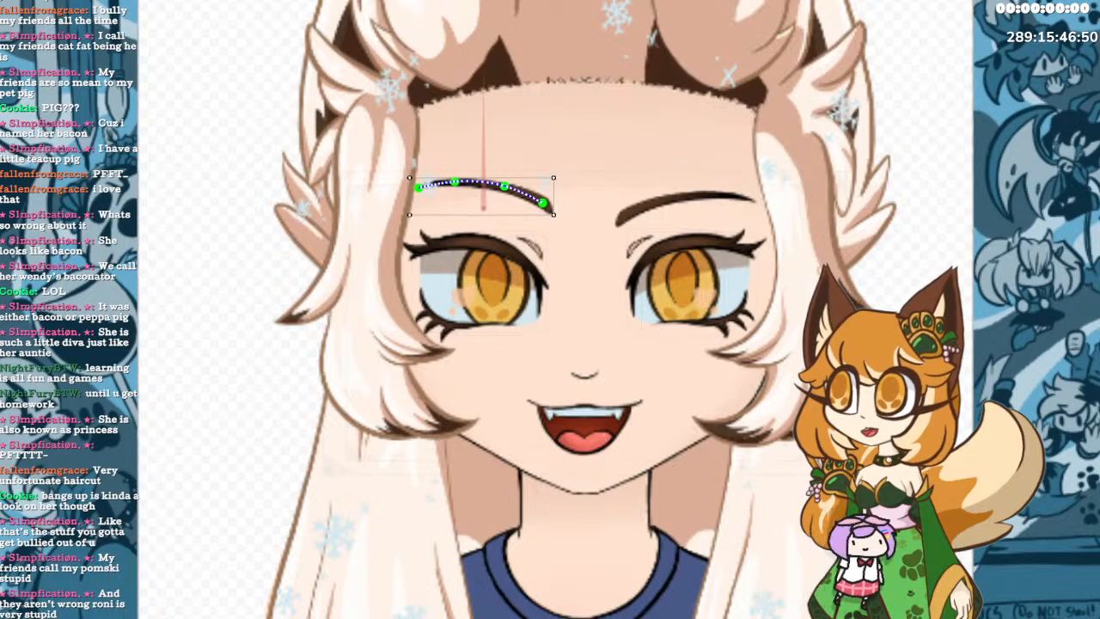
key("Up")
left_click(472, 203)
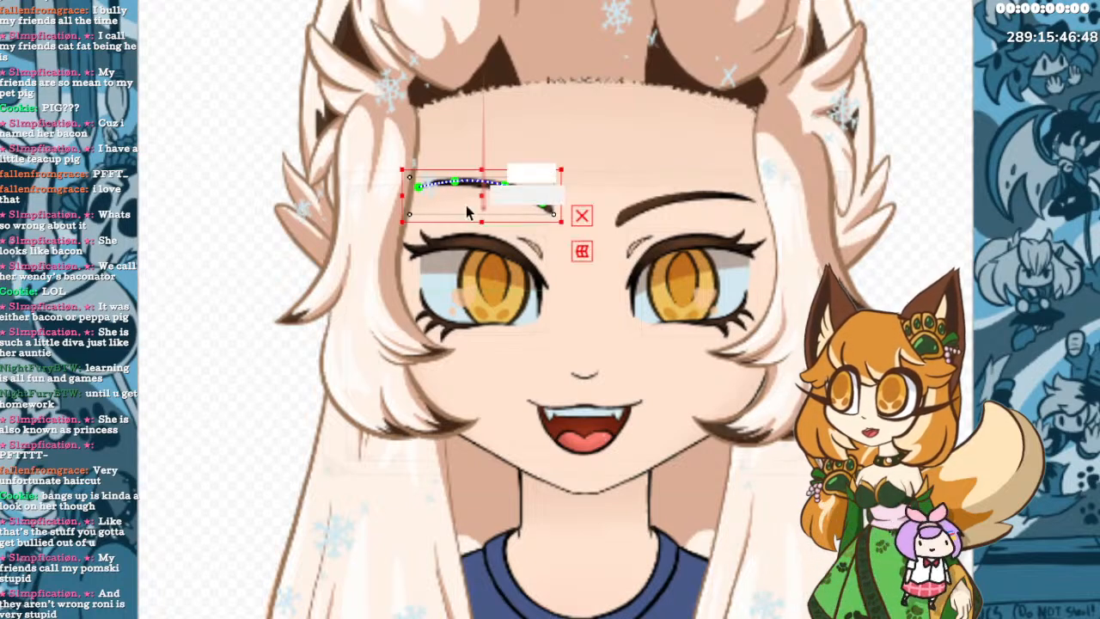
mouse_move(478, 198)
left_mouse_down()
mouse_move(482, 230)
mouse_move(482, 217)
left_mouse_up()
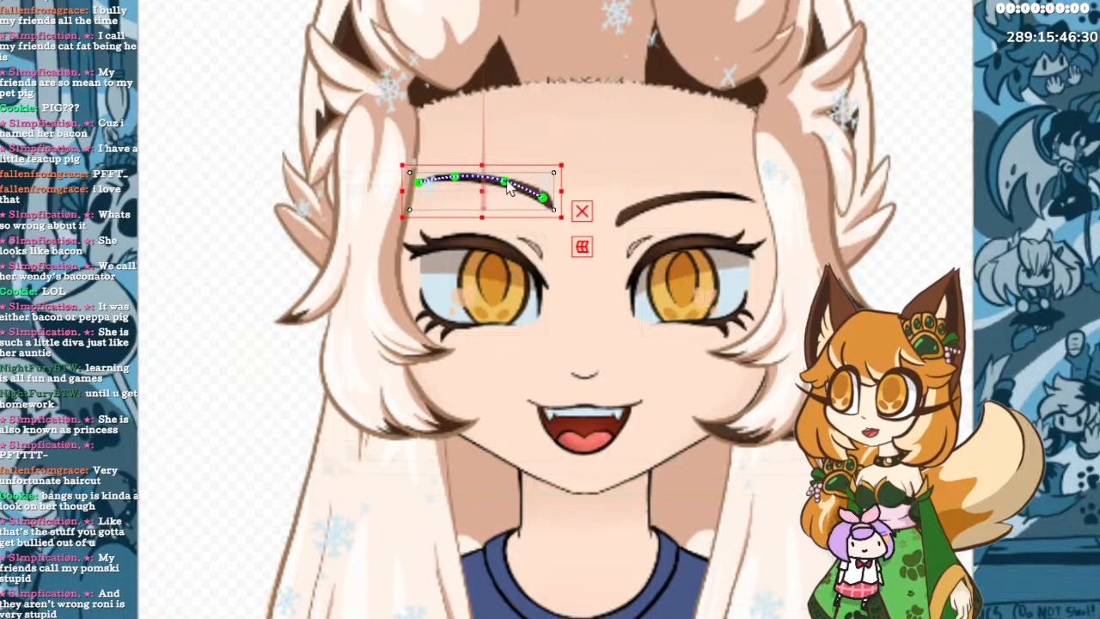
Flatten the right eyebrow's raised shape by lowering its middle path points, and adjust the outer path points in the lowered pose.
left_click_drag(504, 182, 507, 191)
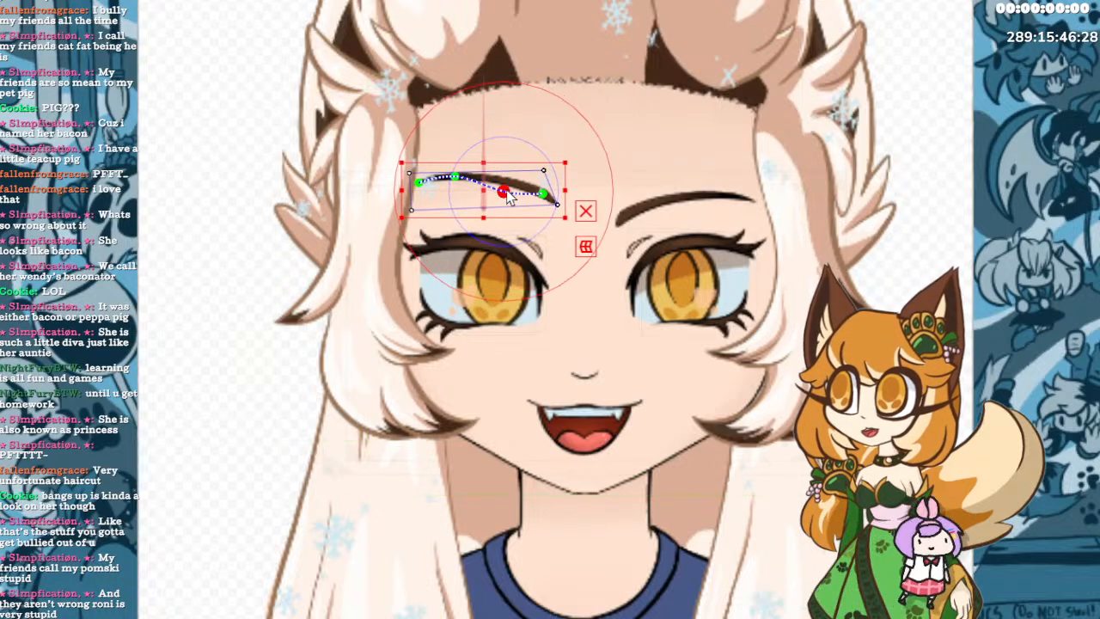
left_click(455, 178)
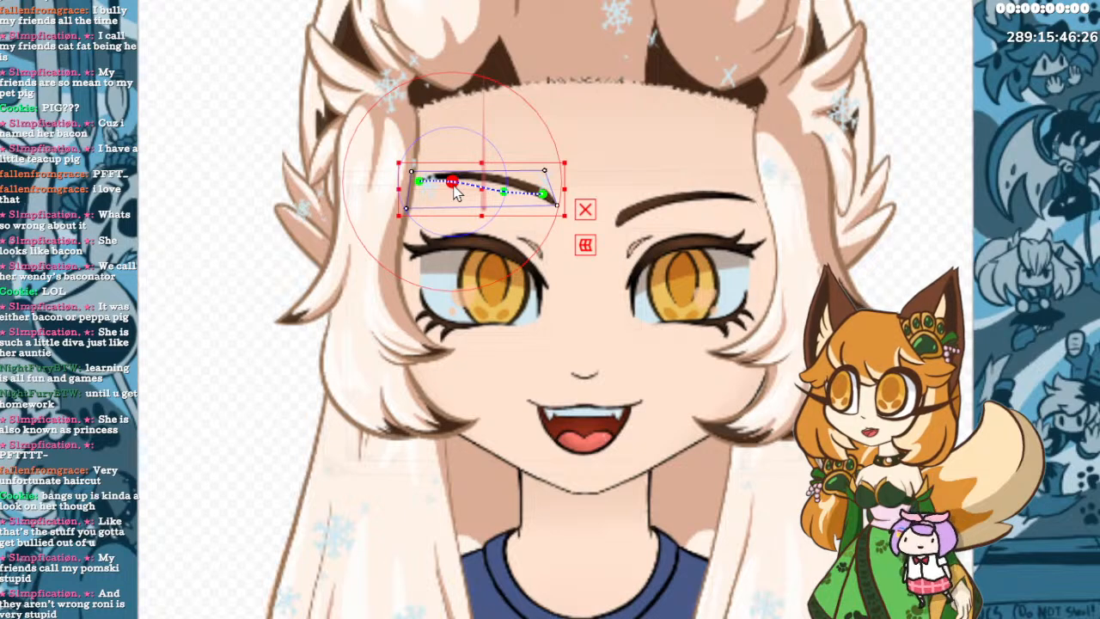
left_click_drag(419, 182, 416, 181)
left_click_drag(543, 195, 548, 196)
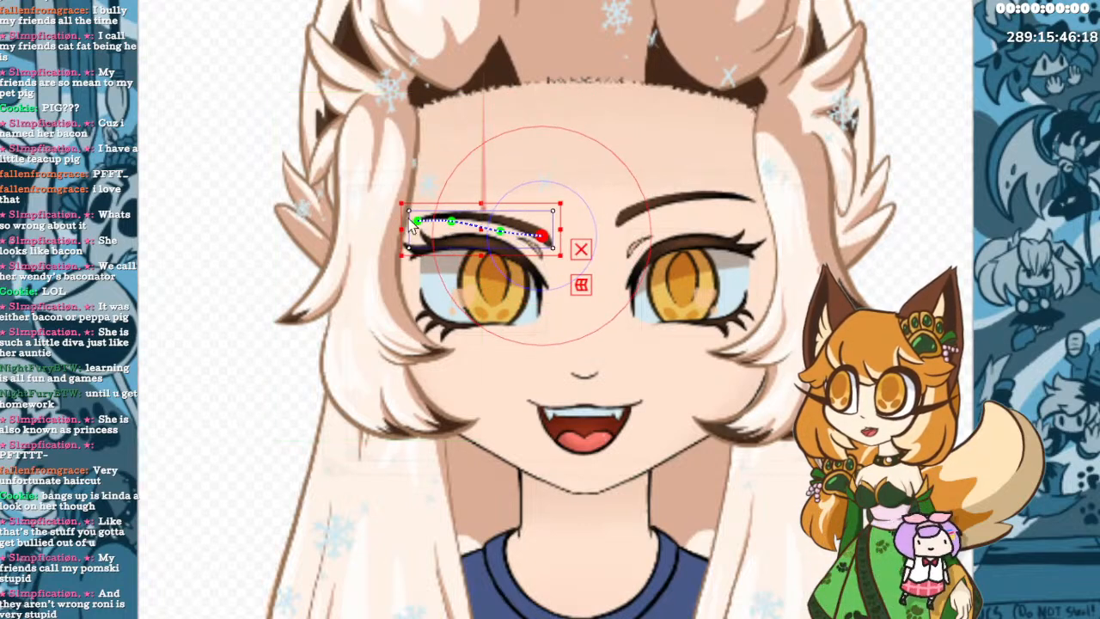
left_click_drag(417, 221, 454, 218)
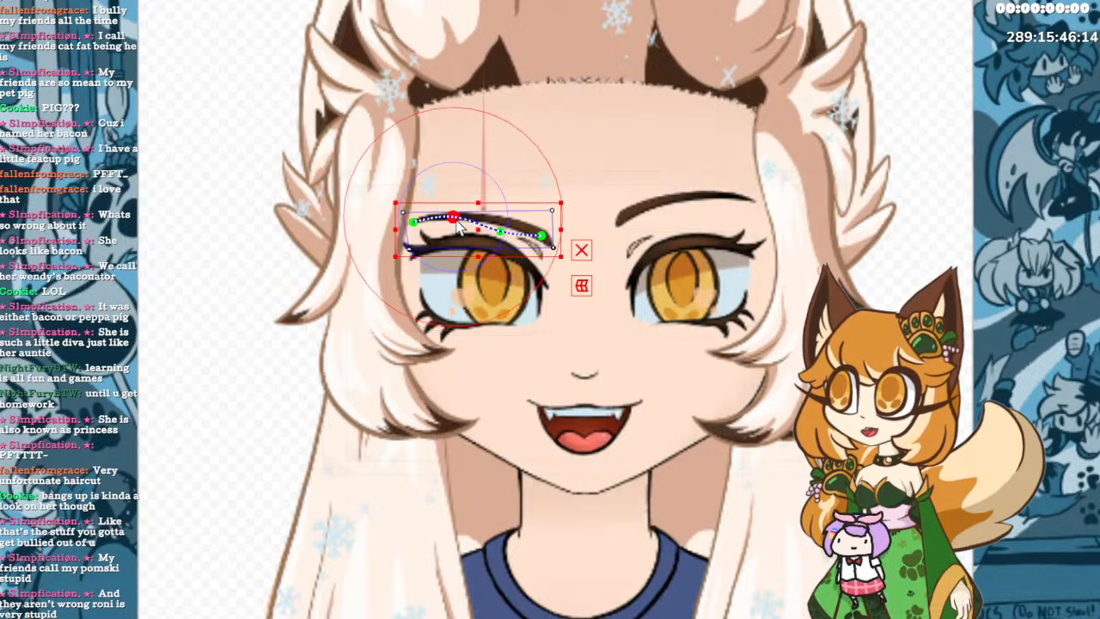
left_click(501, 230)
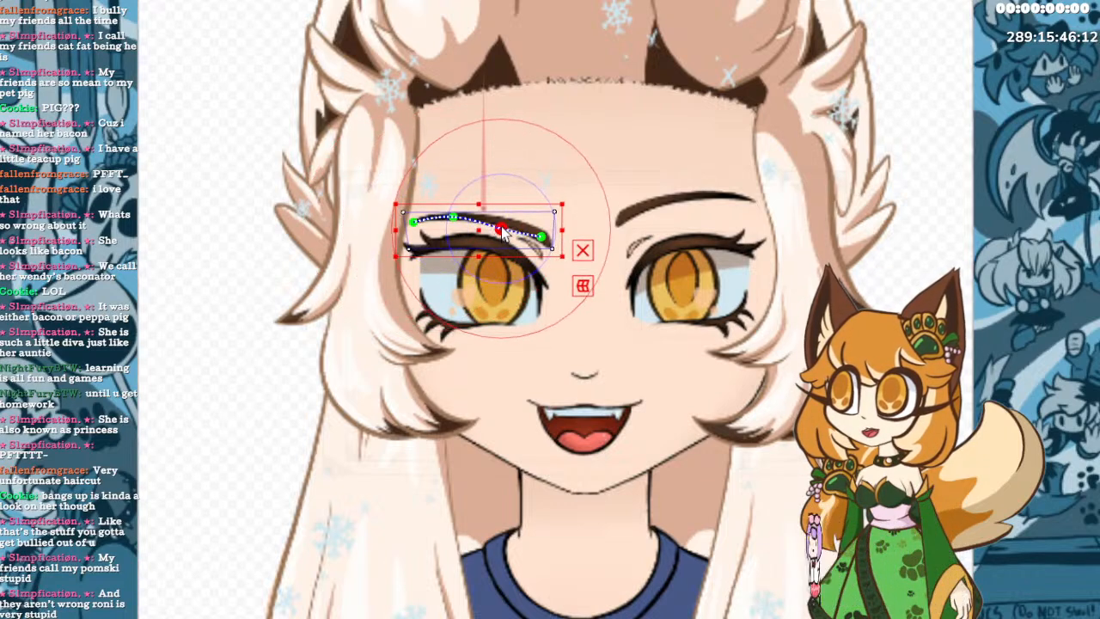
left_click_drag(503, 231, 498, 239)
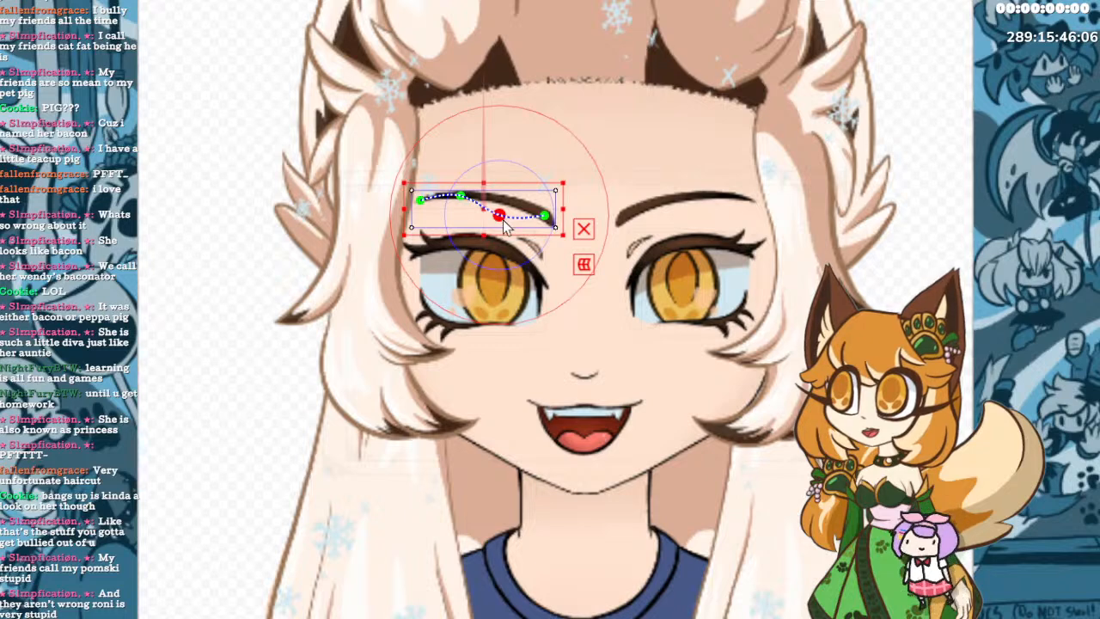
left_click_drag(500, 216, 559, 94)
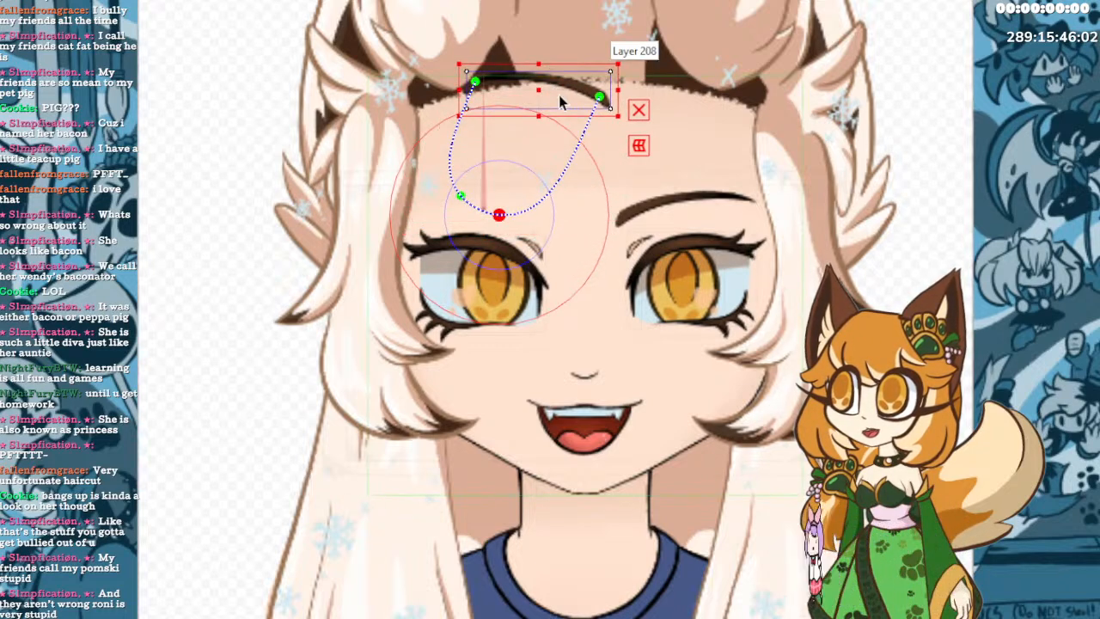
key("ctrl+z")
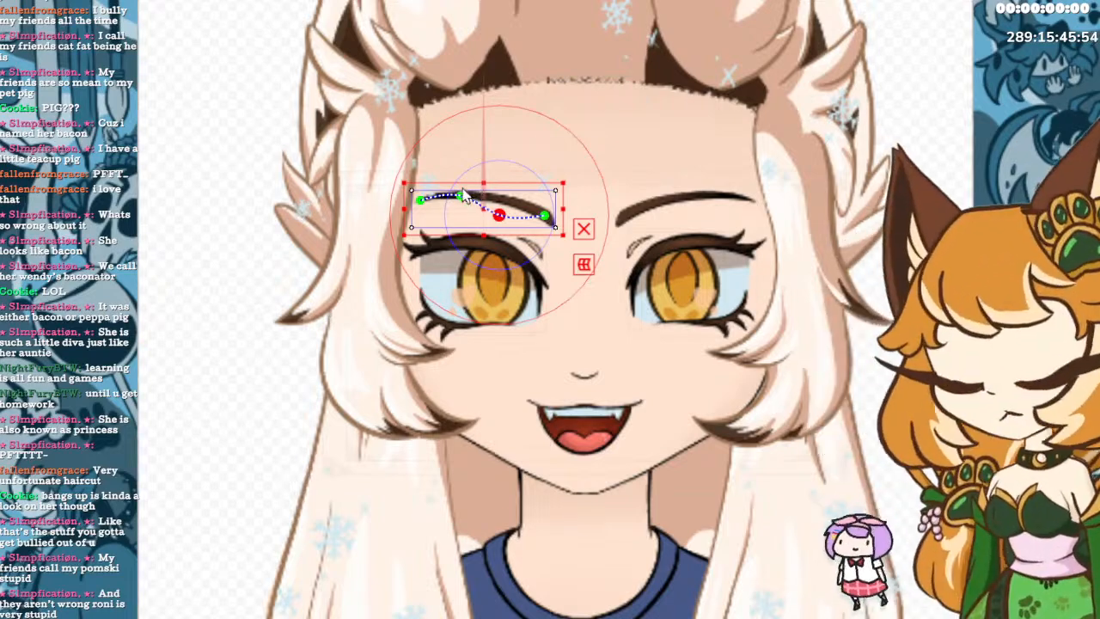
left_click_drag(462, 197, 462, 188)
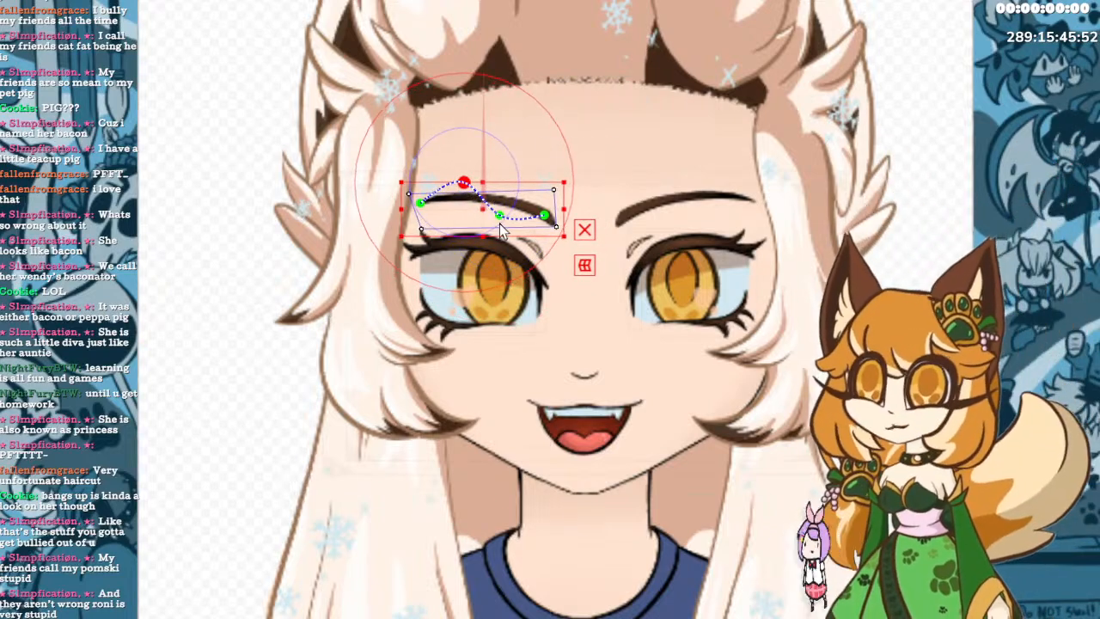
left_click(499, 215)
left_click_drag(503, 218, 782, 122)
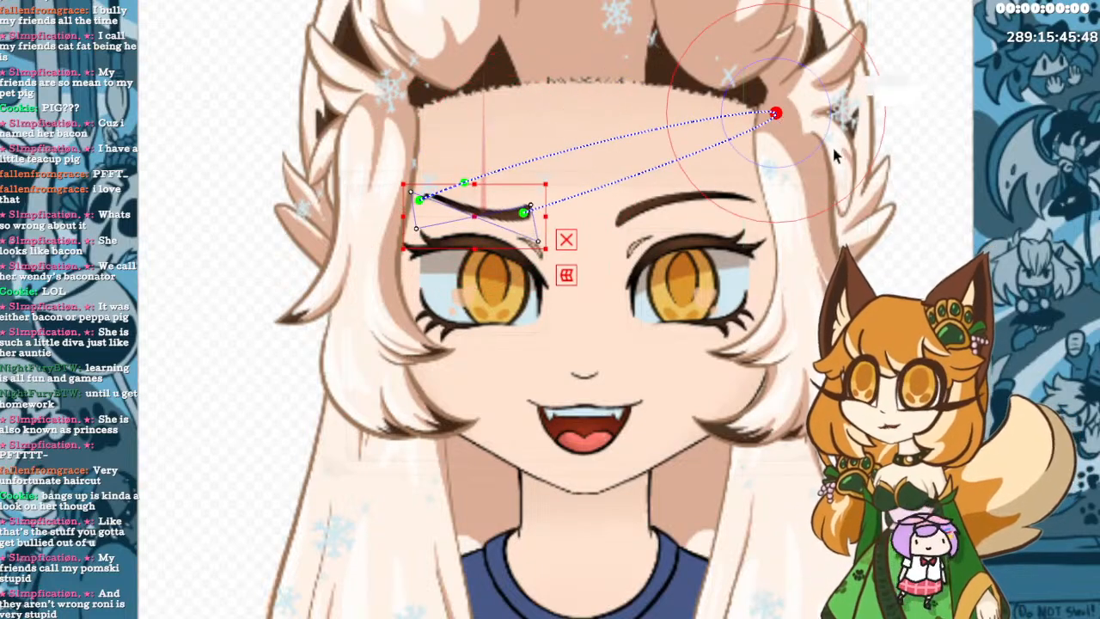
key("ctrl+z")
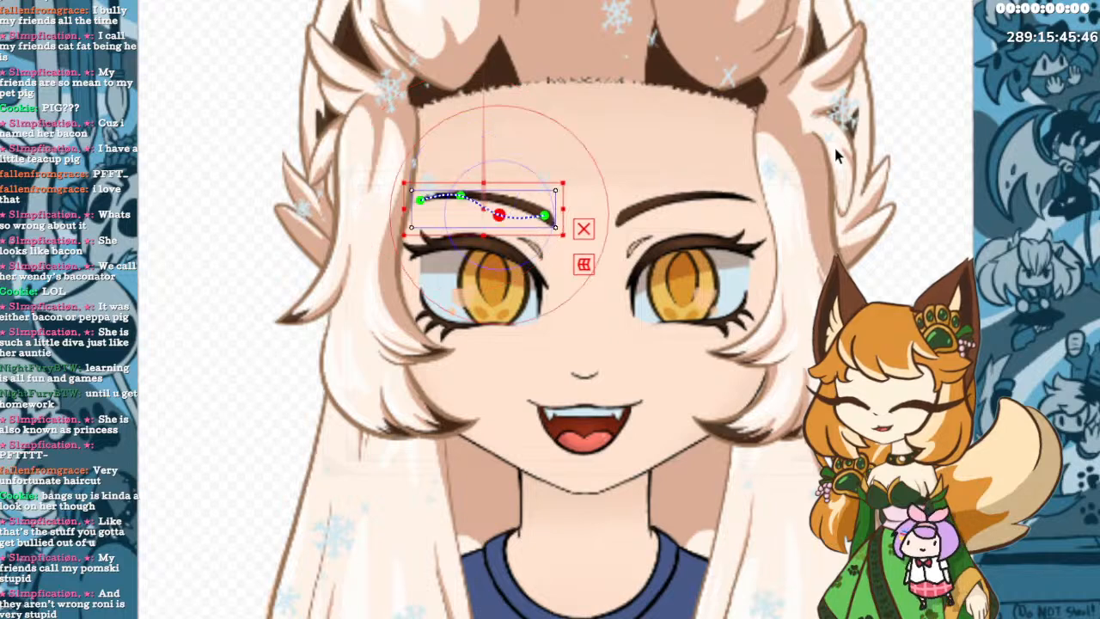
key("ctrl+z")
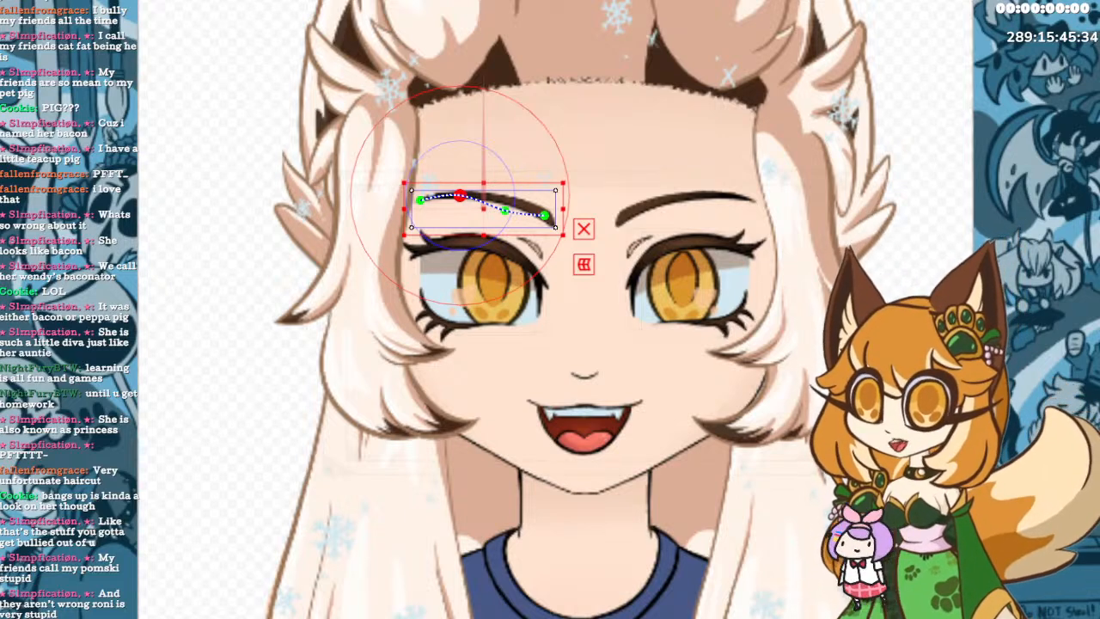
Swing the right eyebrow's rotation deformer both ways, tilting the brow's inner end up for one pose and down for the other.
left_click(484, 208)
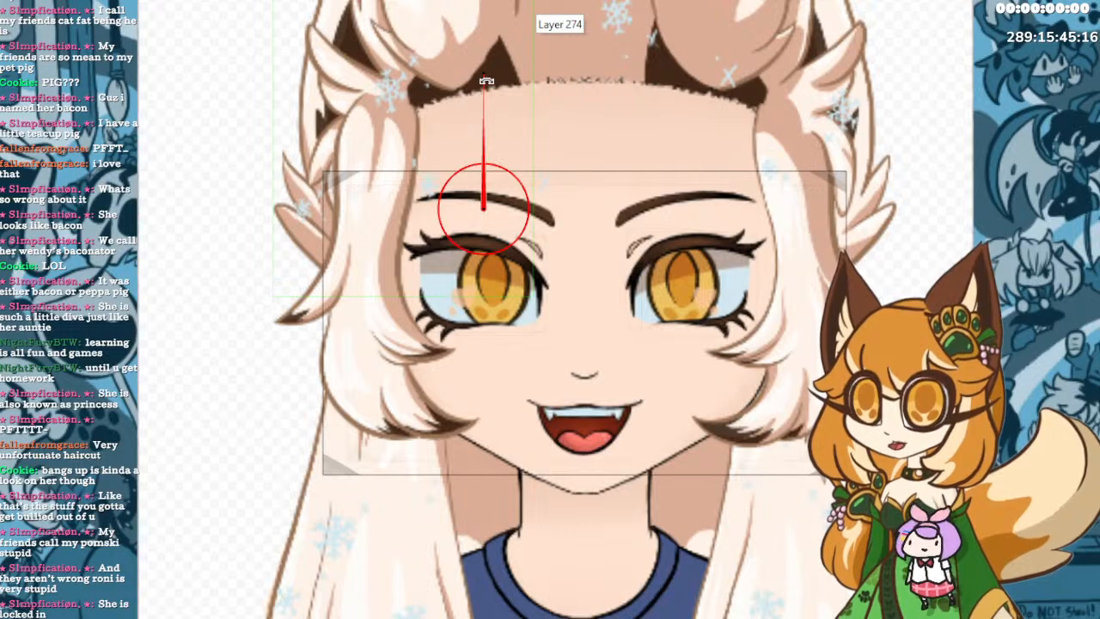
left_click_drag(487, 81, 522, 75)
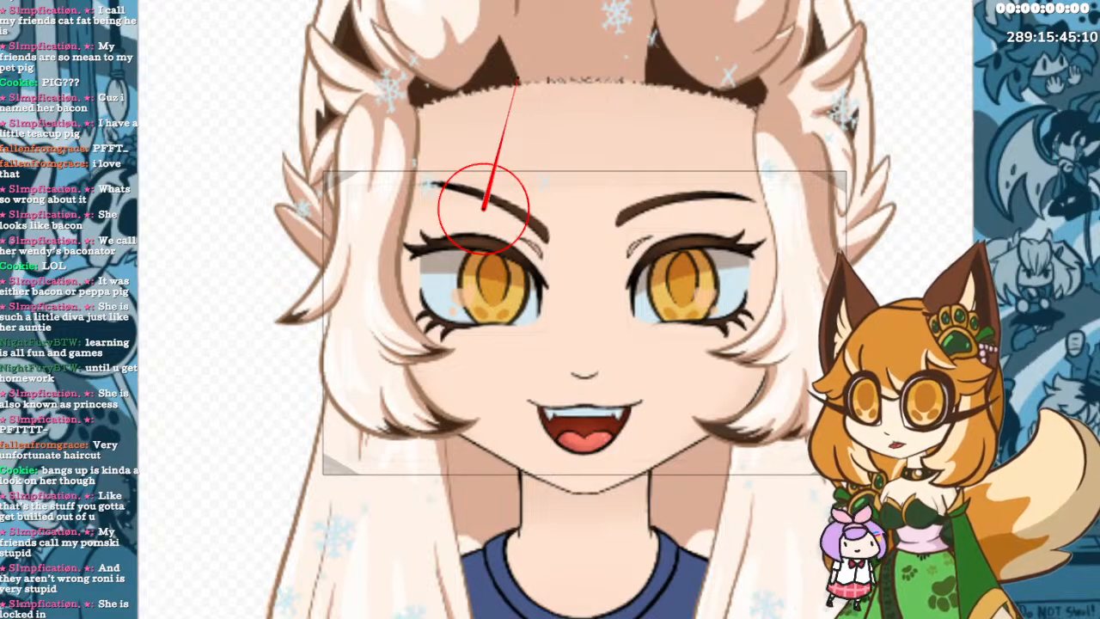
key("ctrl+z")
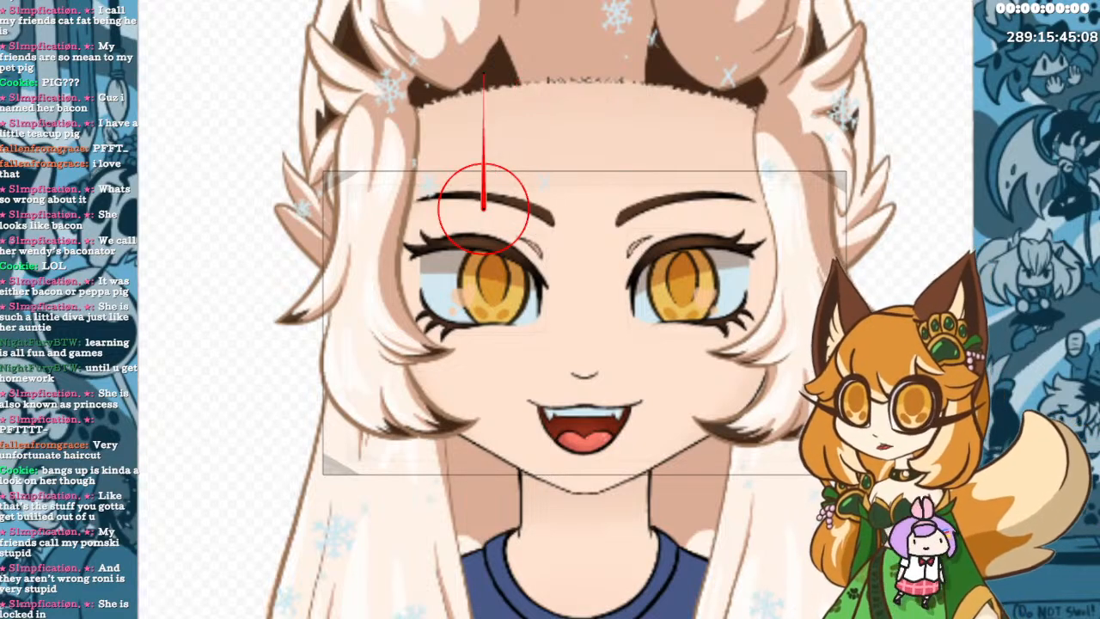
left_click_drag(484, 75, 517, 79)
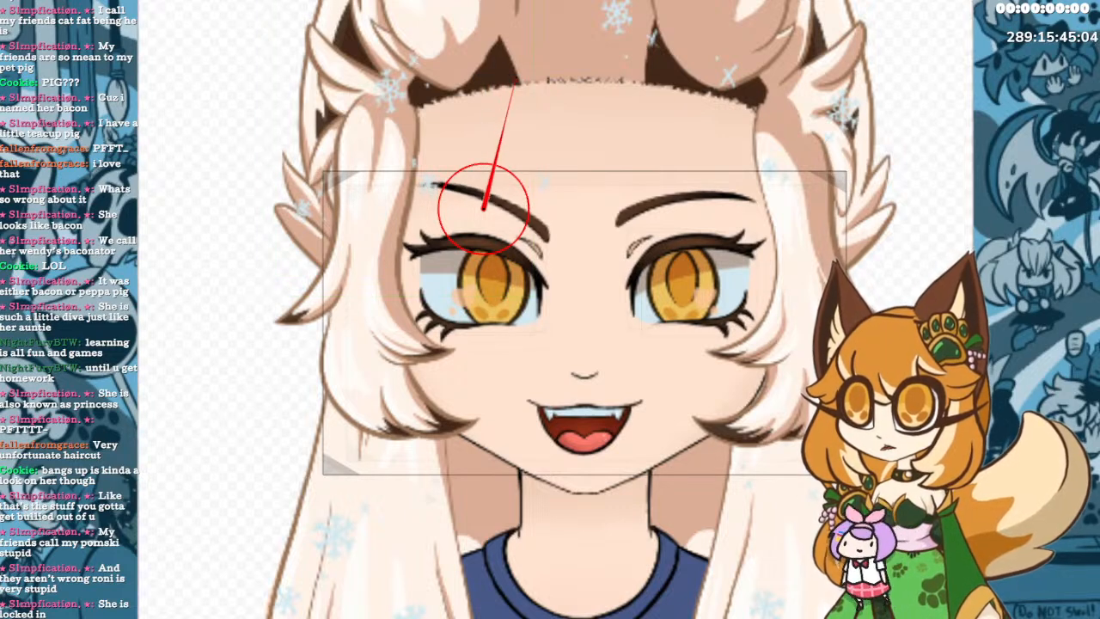
key("ctrl+z")
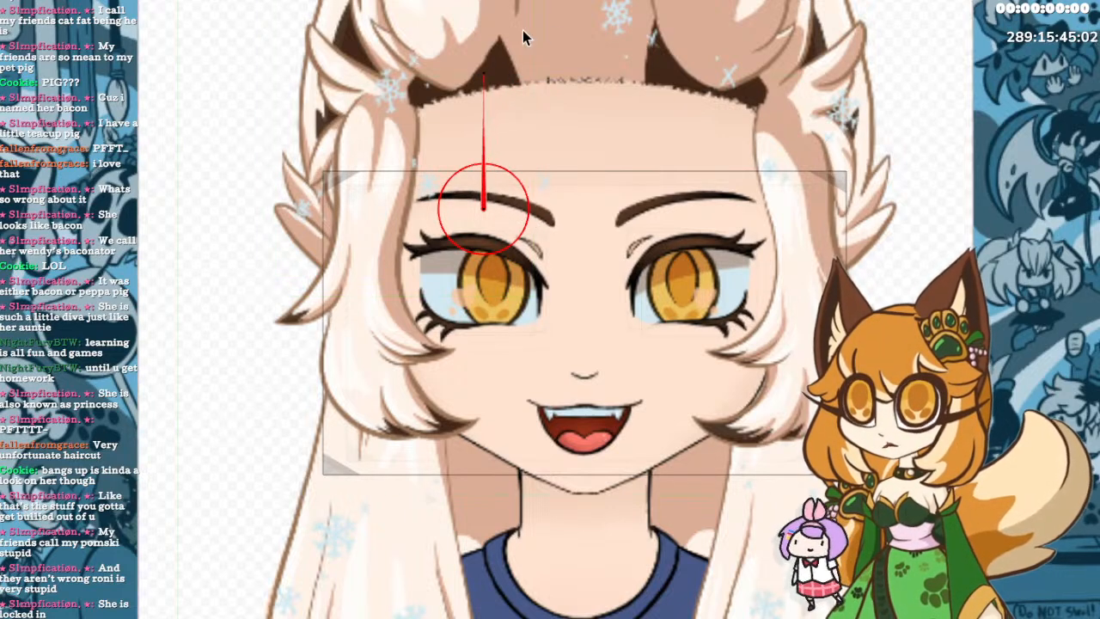
left_click_drag(484, 73, 450, 77)
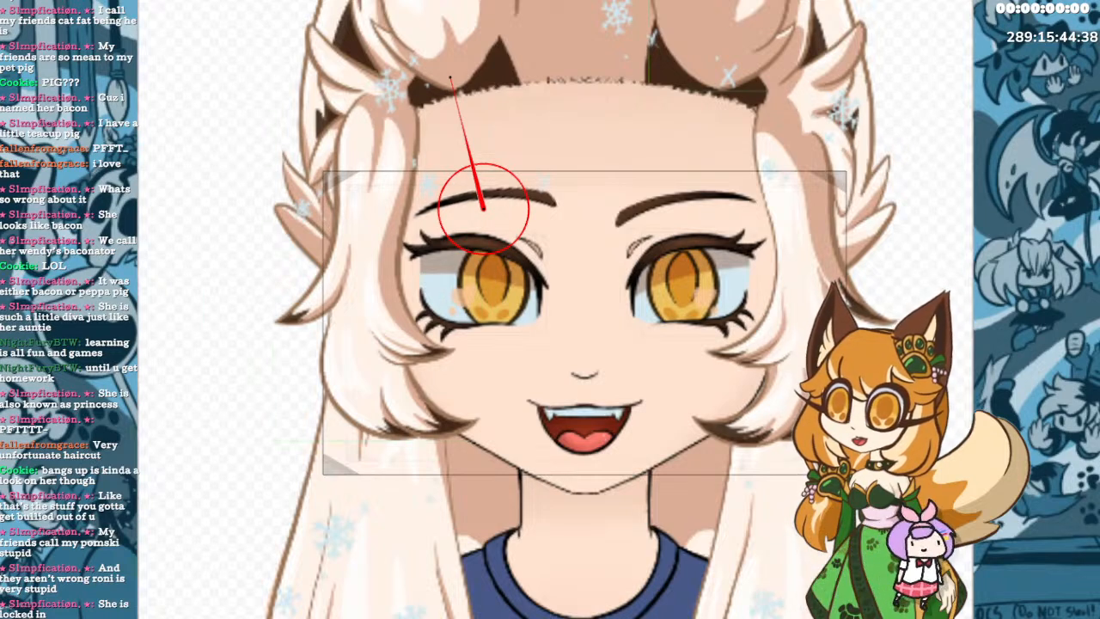
left_click_drag(449, 77, 507, 86)
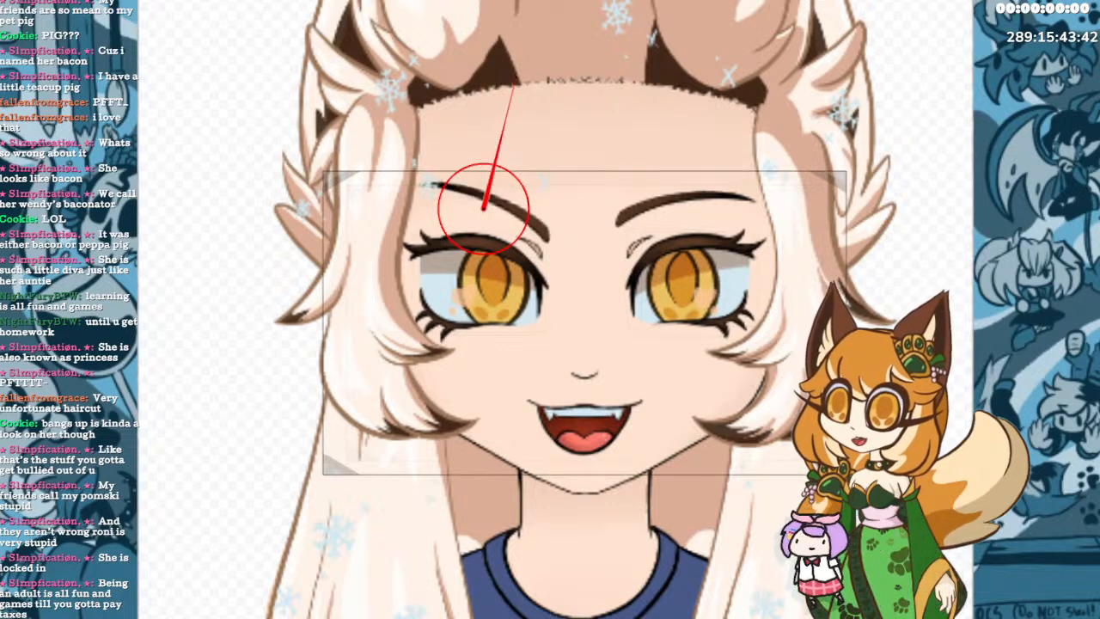
Reshape the right eyebrow in its lowered pose by pulling the outermost deform path point down and outward.
left_click(503, 205)
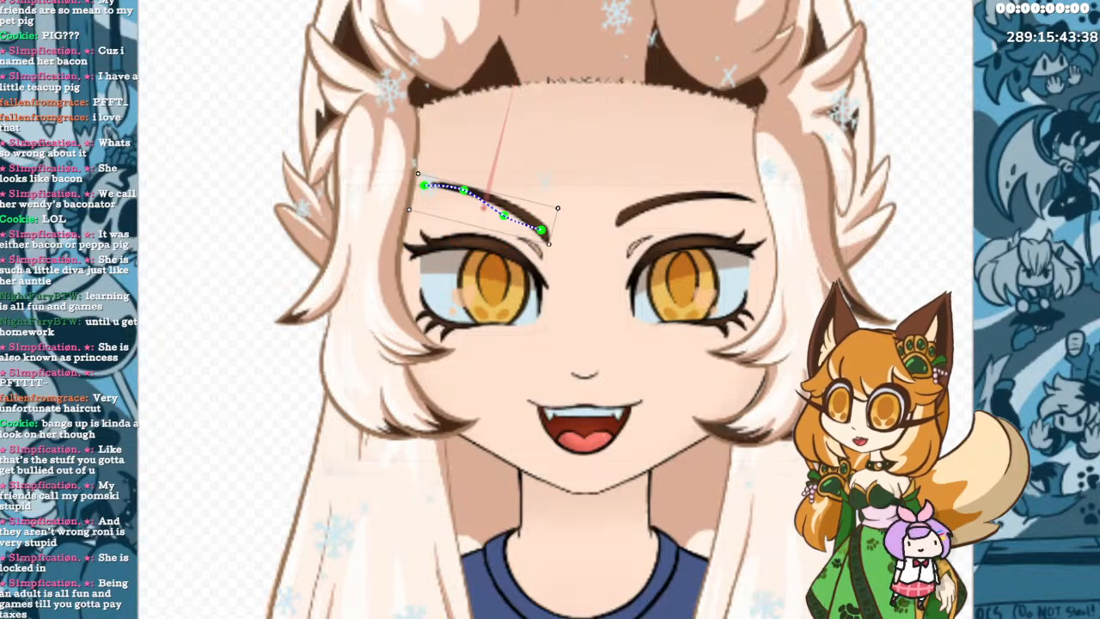
left_click_drag(484, 209, 479, 221)
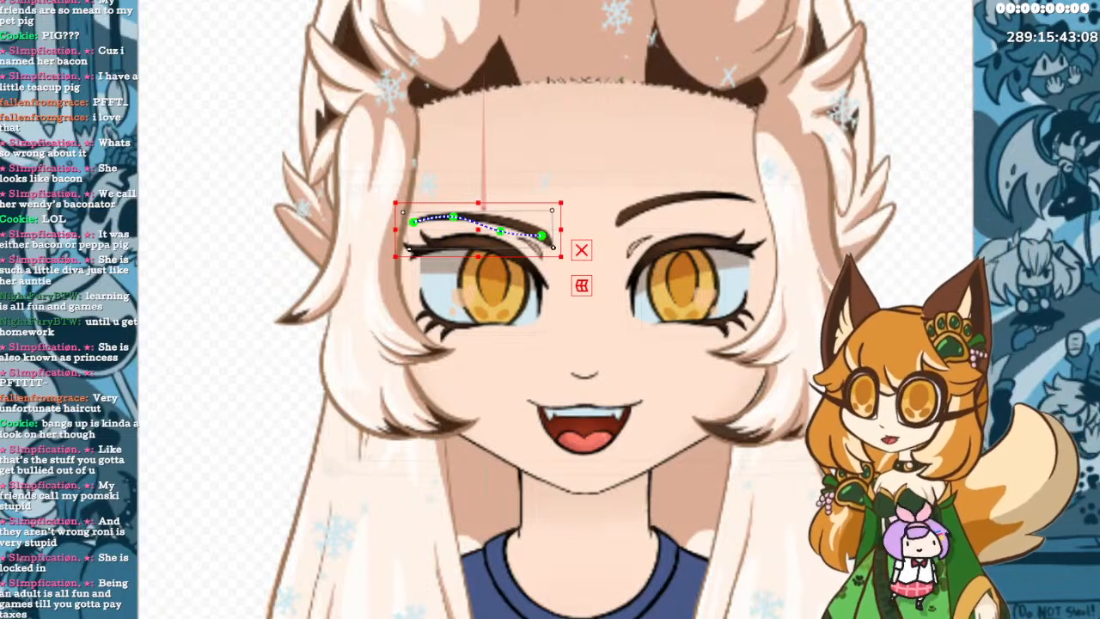
key("ctrl+z")
left_click_drag(480, 225, 478, 230)
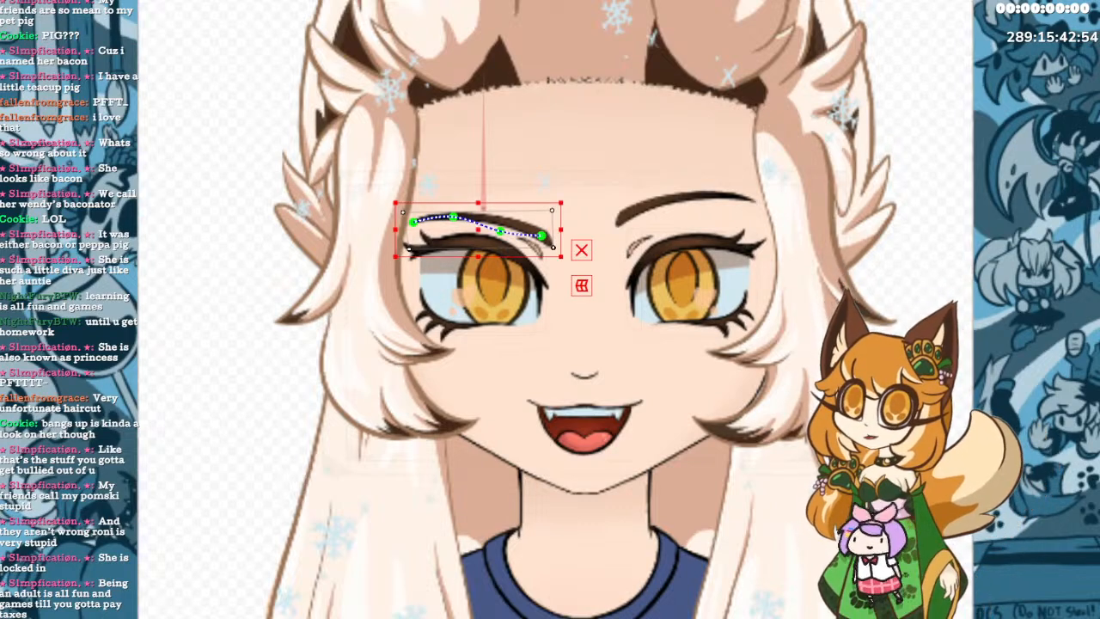
left_click(453, 218)
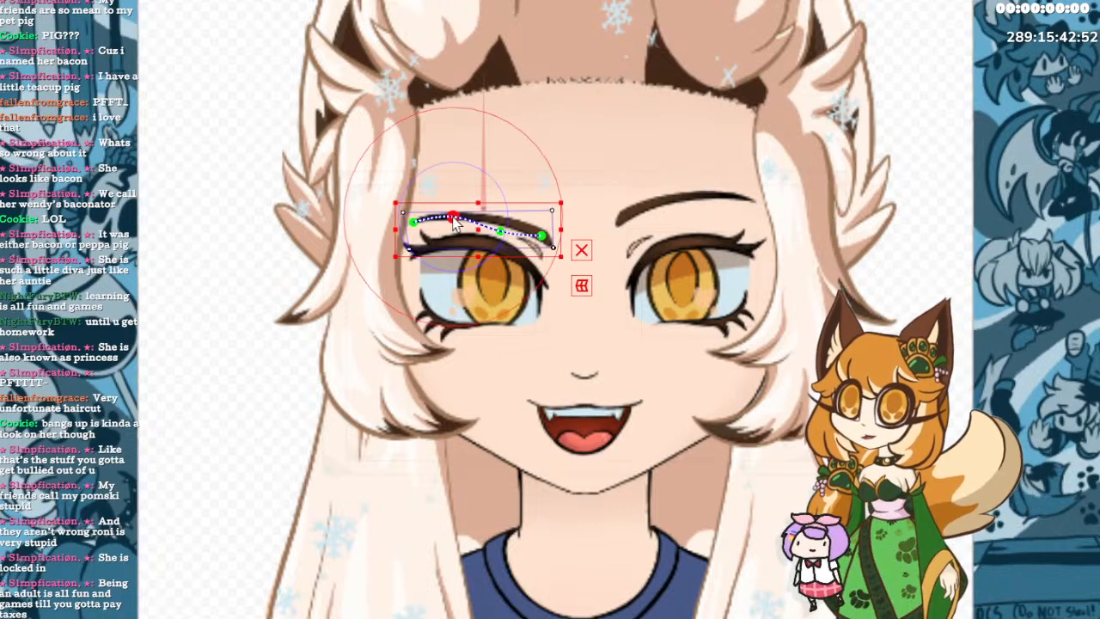
left_click_drag(414, 222, 409, 230)
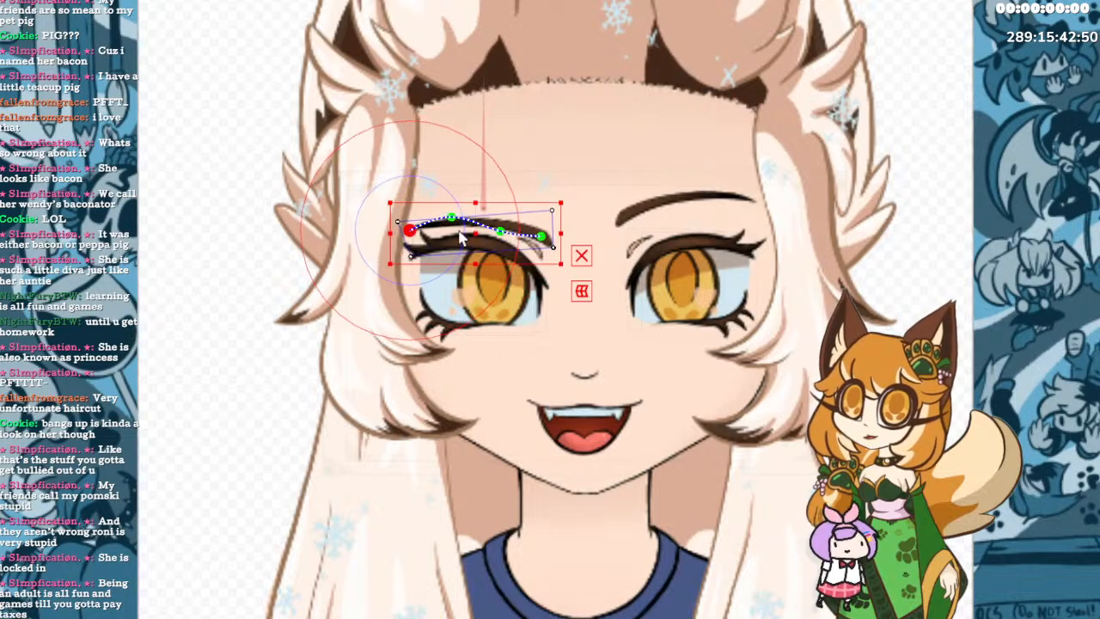
Arch the right eyebrow's deform path upward and adjust its inner end for the lowered and raised poses, and select the left eyebrow.
left_click_drag(503, 234, 522, 197)
left_click_drag(420, 203, 461, 185)
left_click_drag(544, 222, 544, 210)
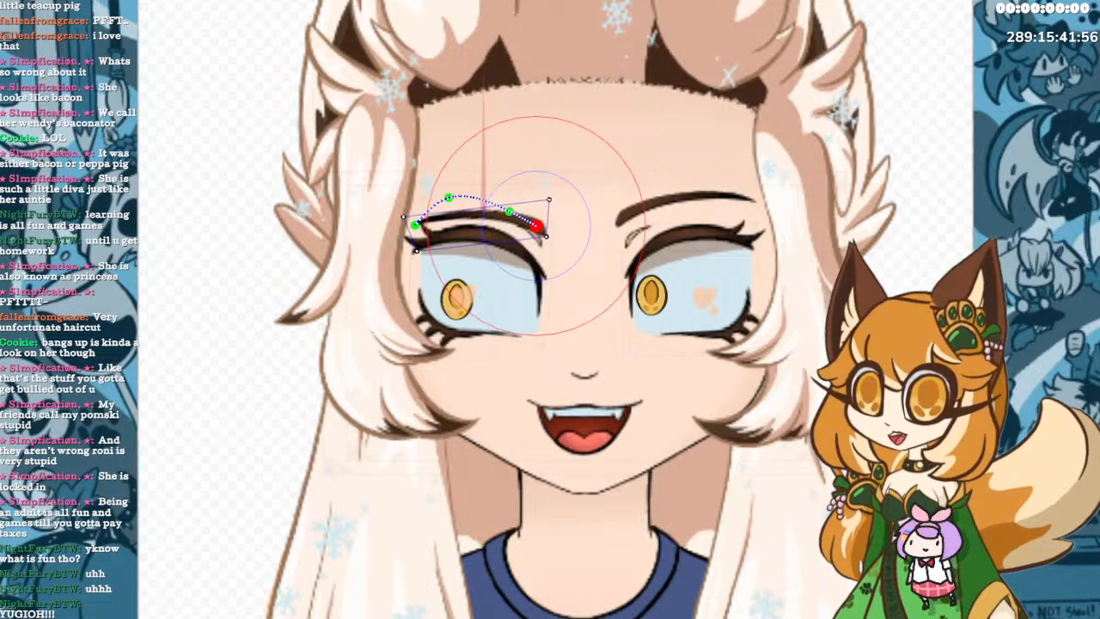
left_click_drag(537, 225, 546, 200)
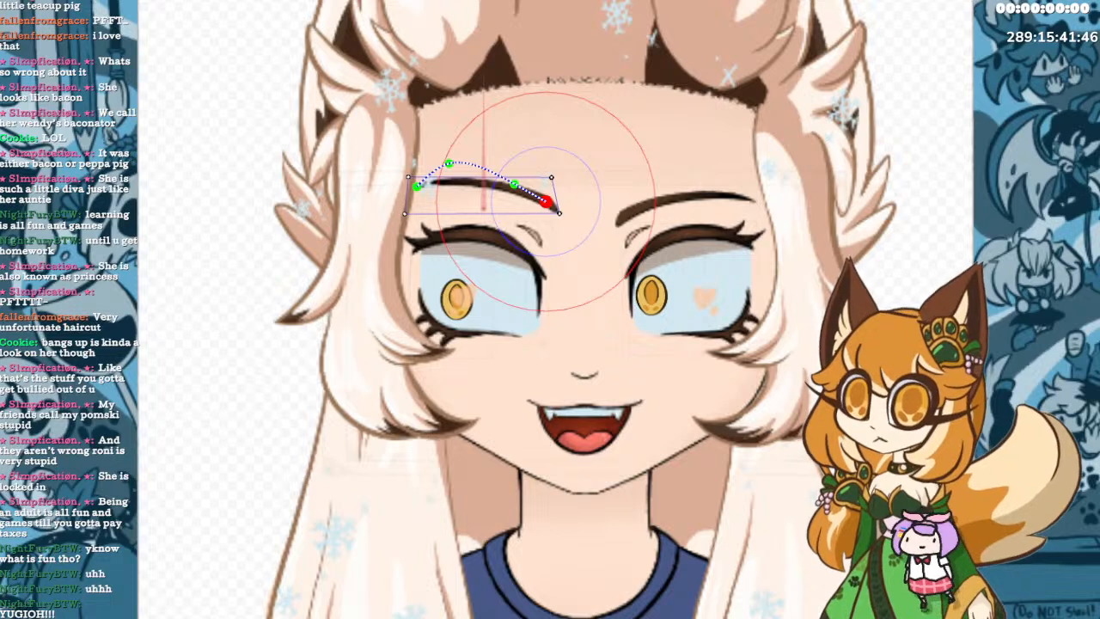
left_click(687, 208)
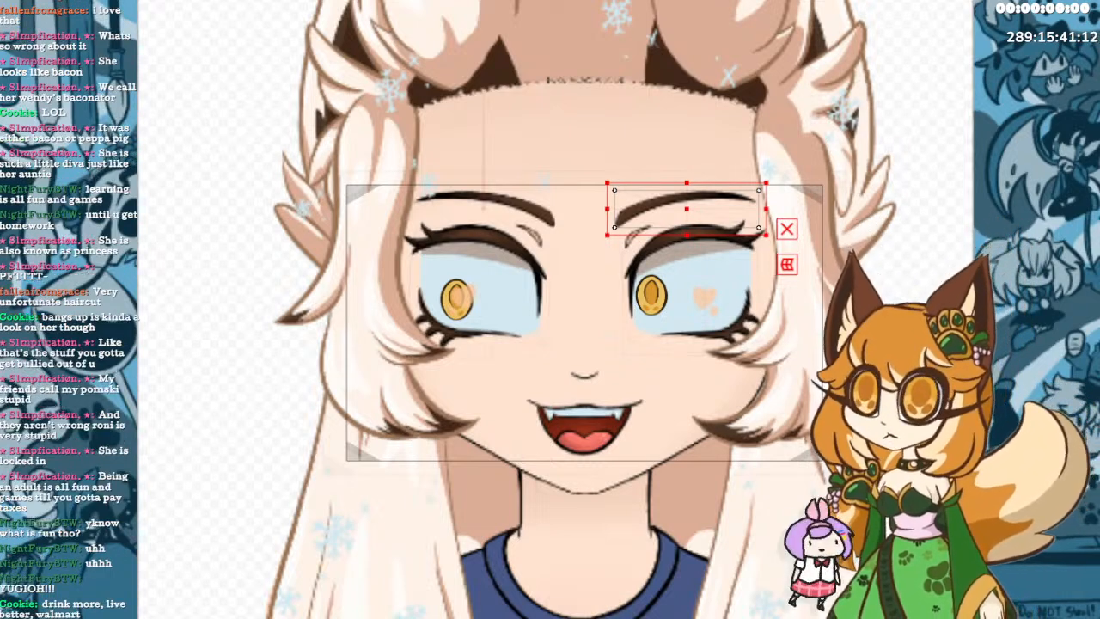
key("Escape")
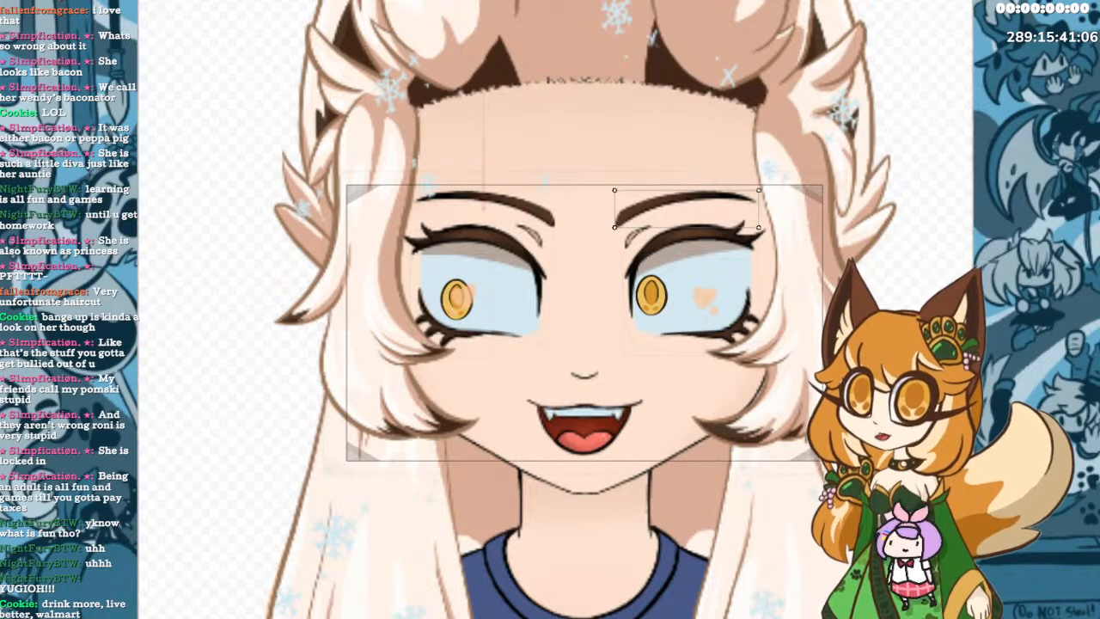
left_click(687, 208)
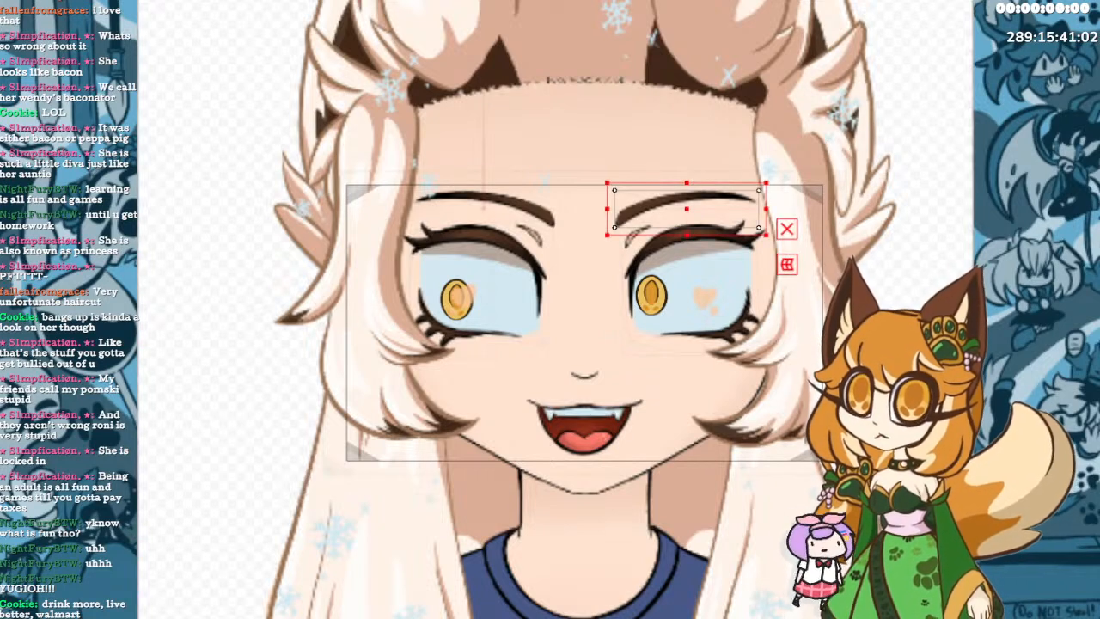
key("Escape")
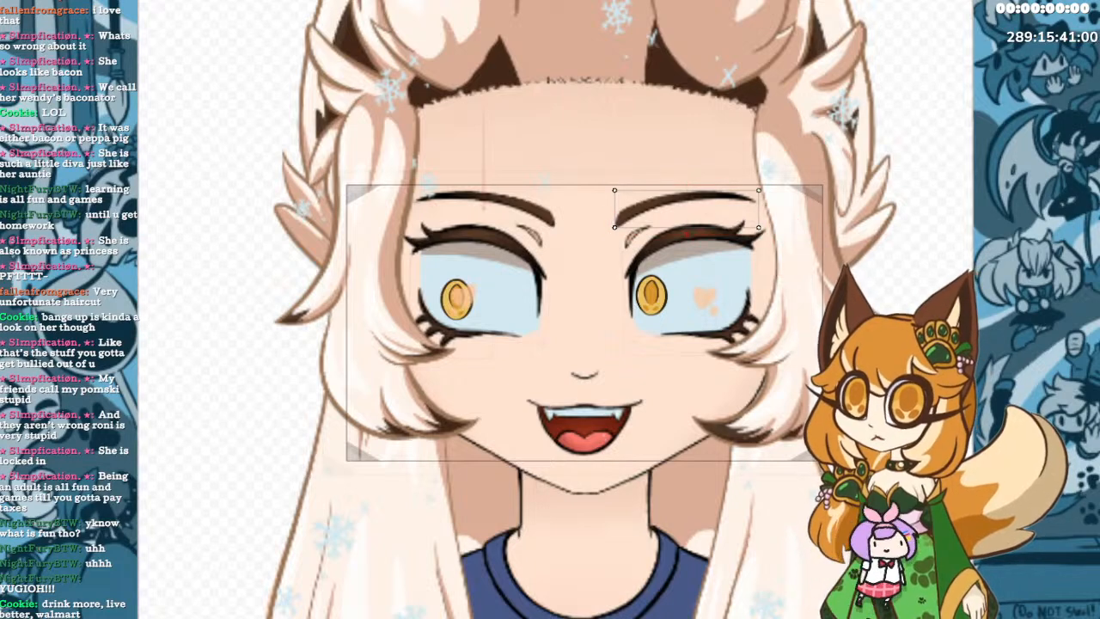
left_click(687, 209)
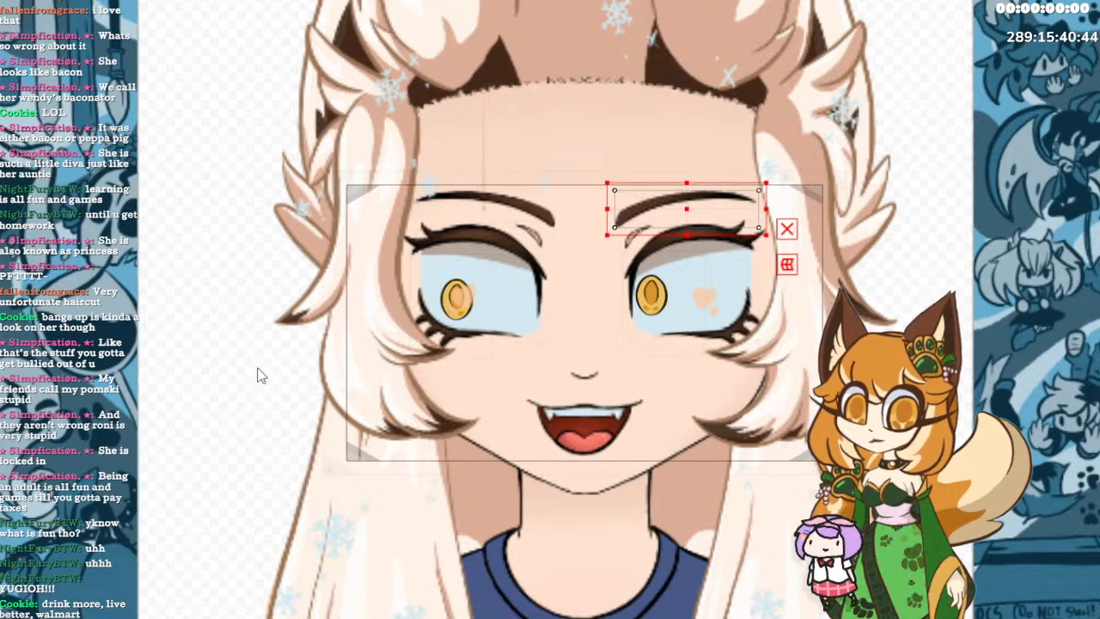
left_click(306, 425)
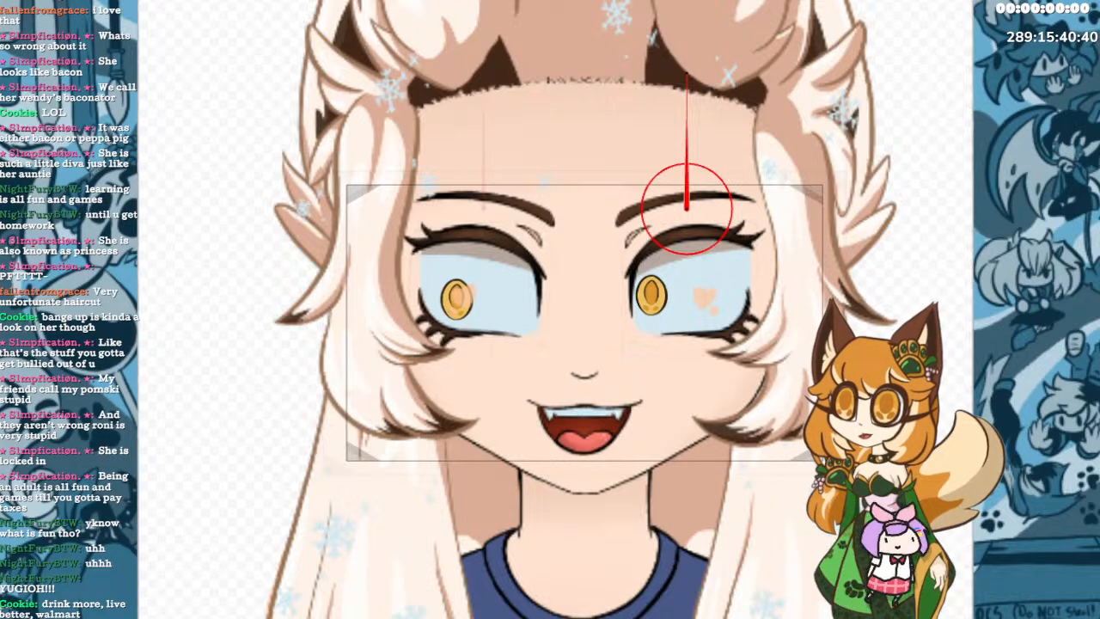
Try moving the left eyebrow straight up, check it against the right eyebrow, and undo the move.
key("ctrl+z")
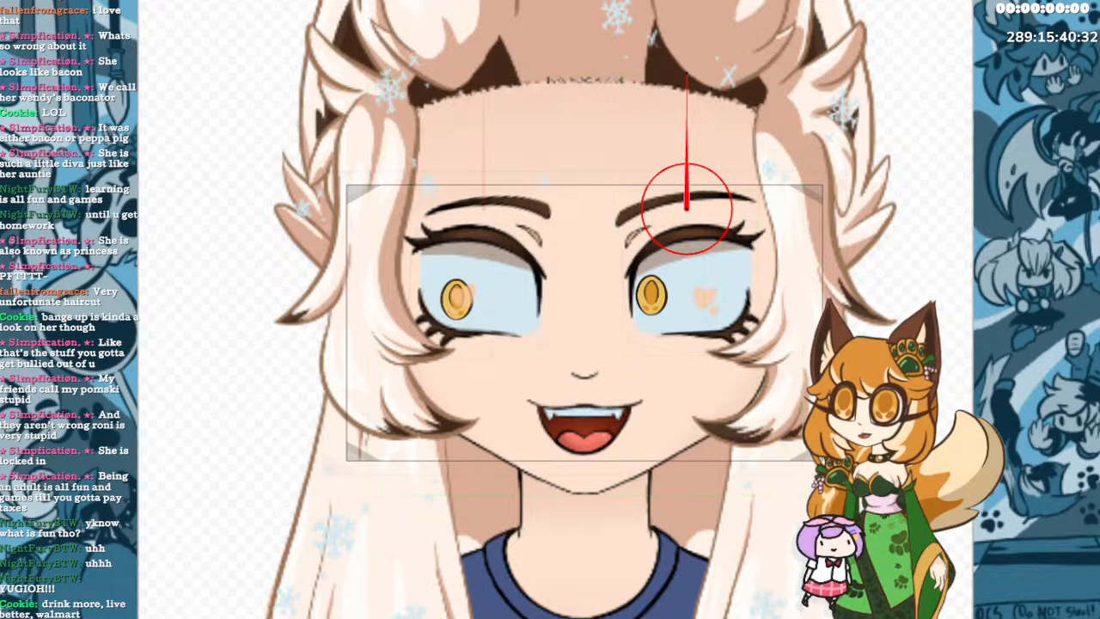
left_click(687, 205)
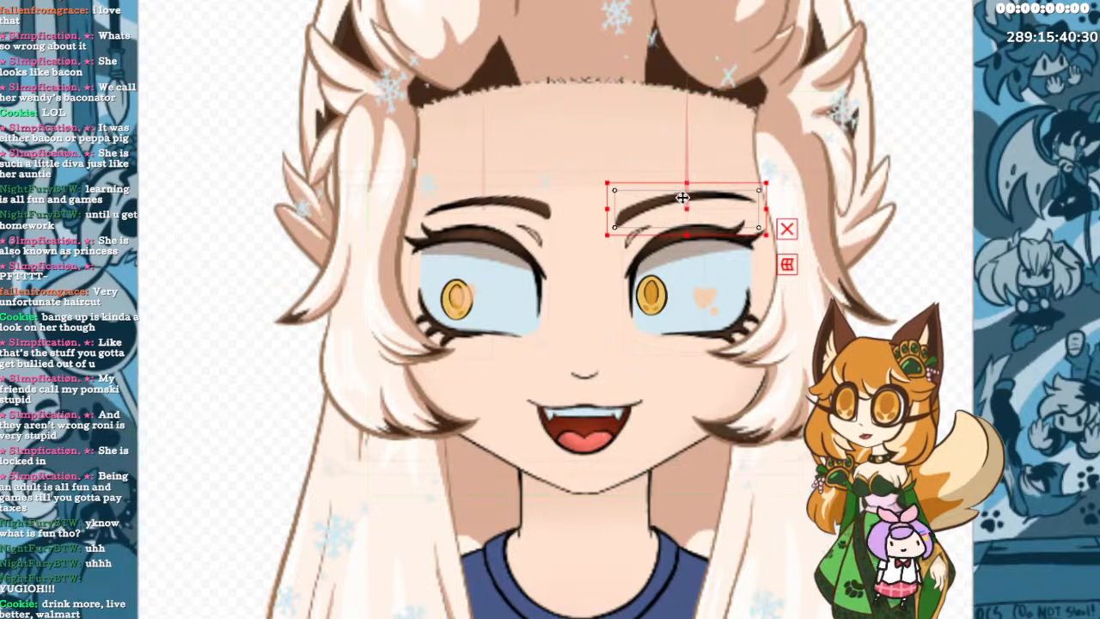
left_click_drag(683, 198, 681, 173)
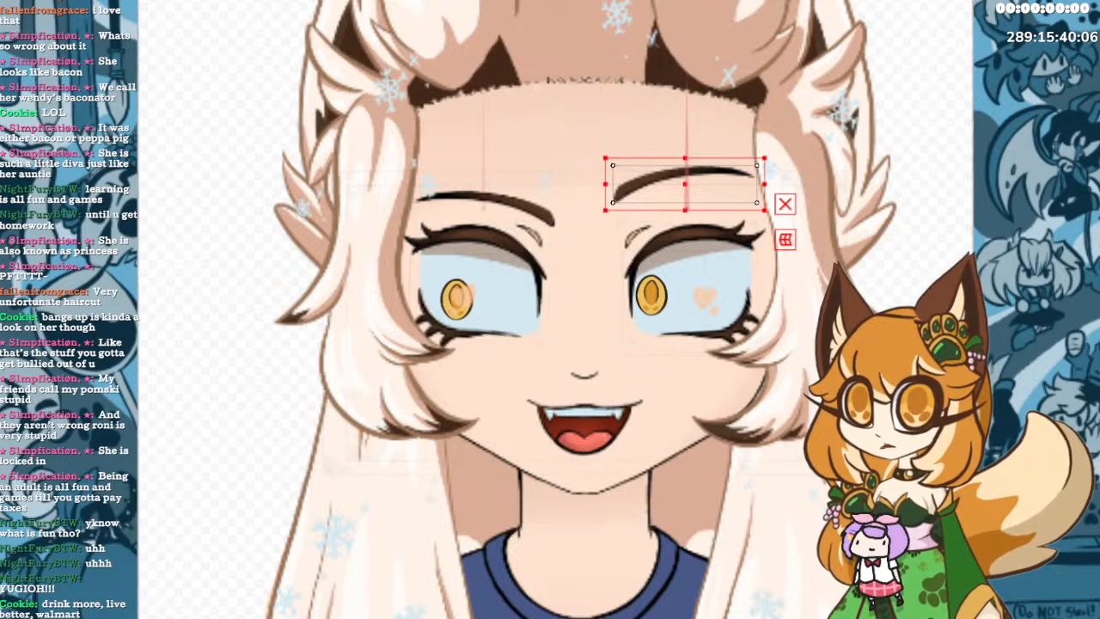
left_click(484, 208)
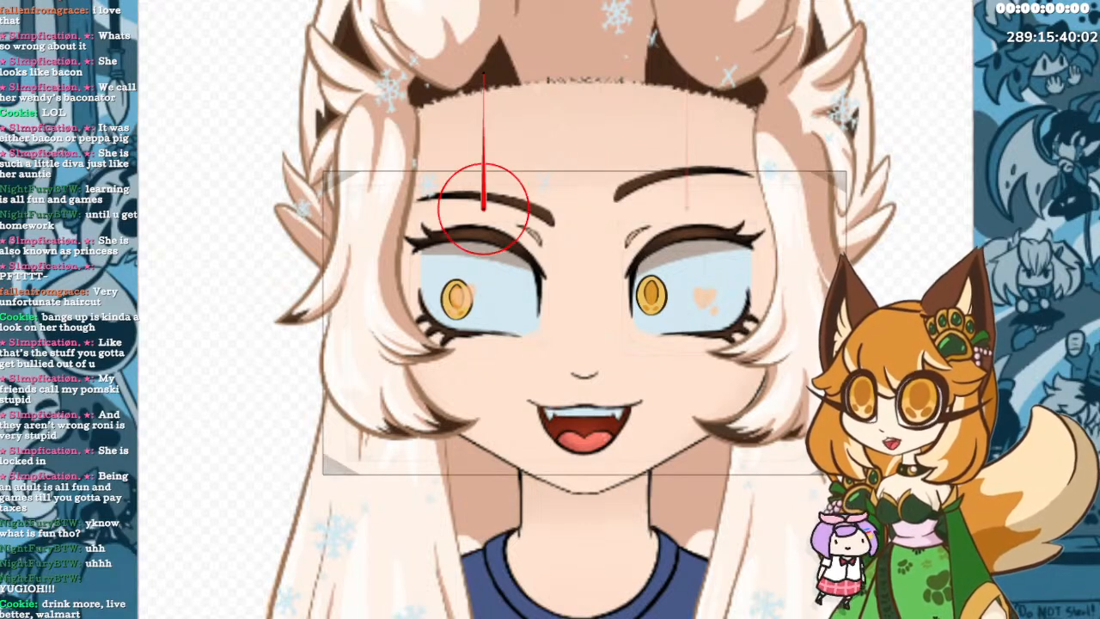
left_click(516, 203)
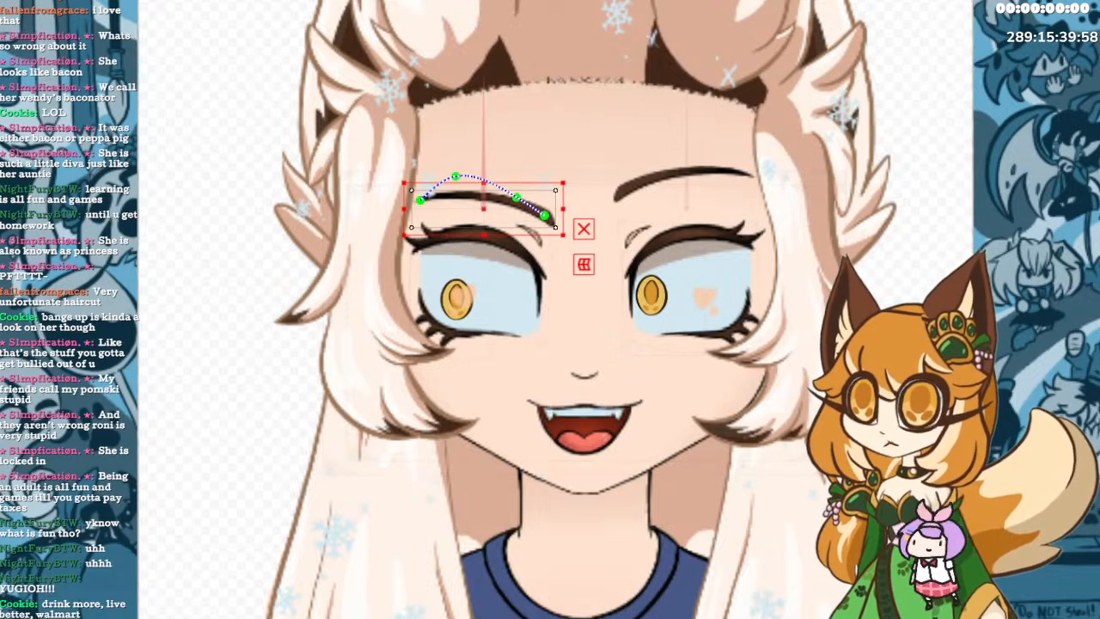
left_click(484, 208)
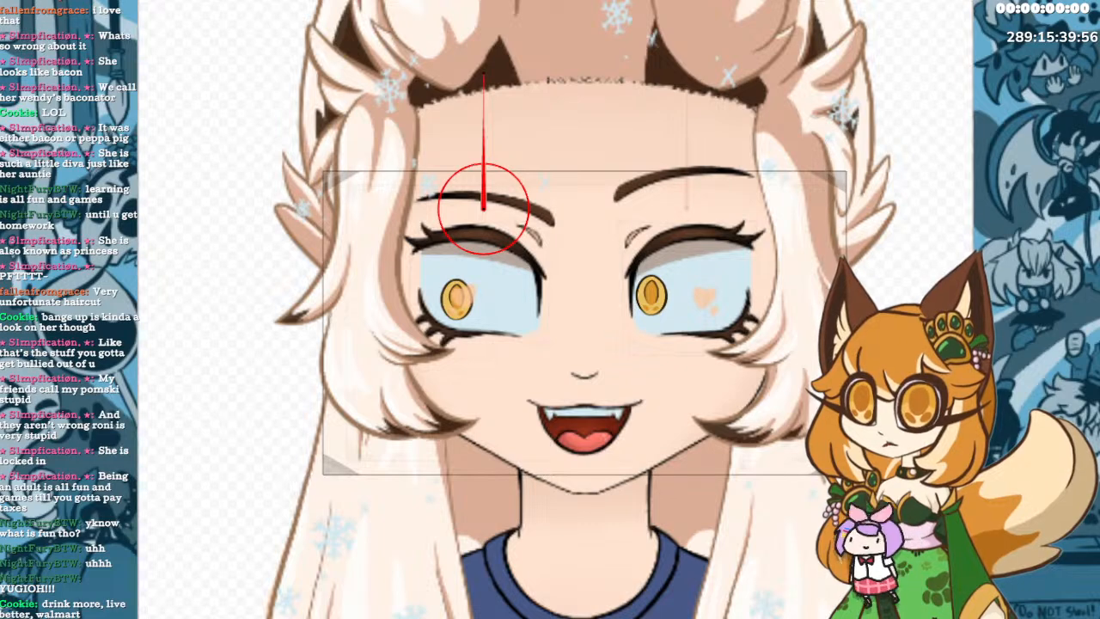
key("ctrl+z")
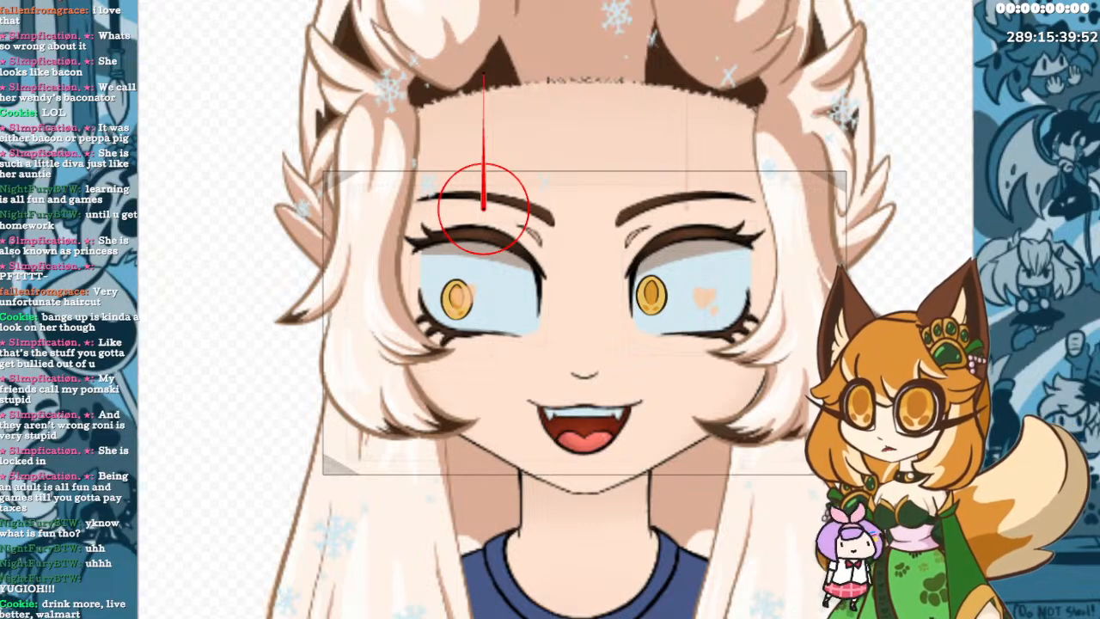
Flatten the right eyebrow's deform path by lowering its outer arch point onto the brow and shifting the inner middle point outward.
left_click(687, 200)
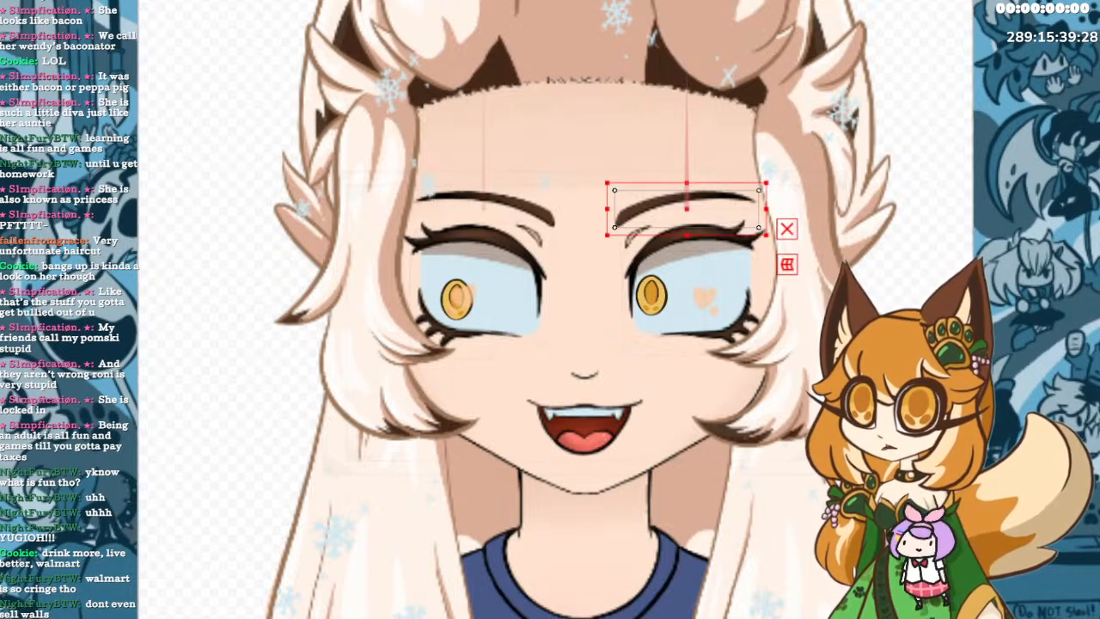
left_click(483, 208)
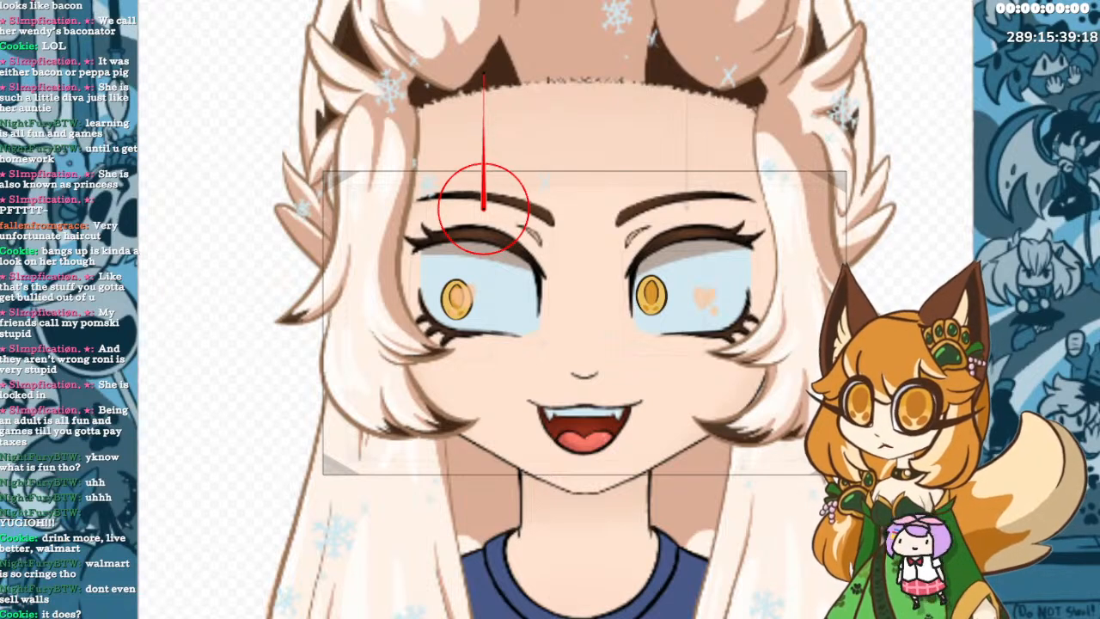
left_click(484, 199)
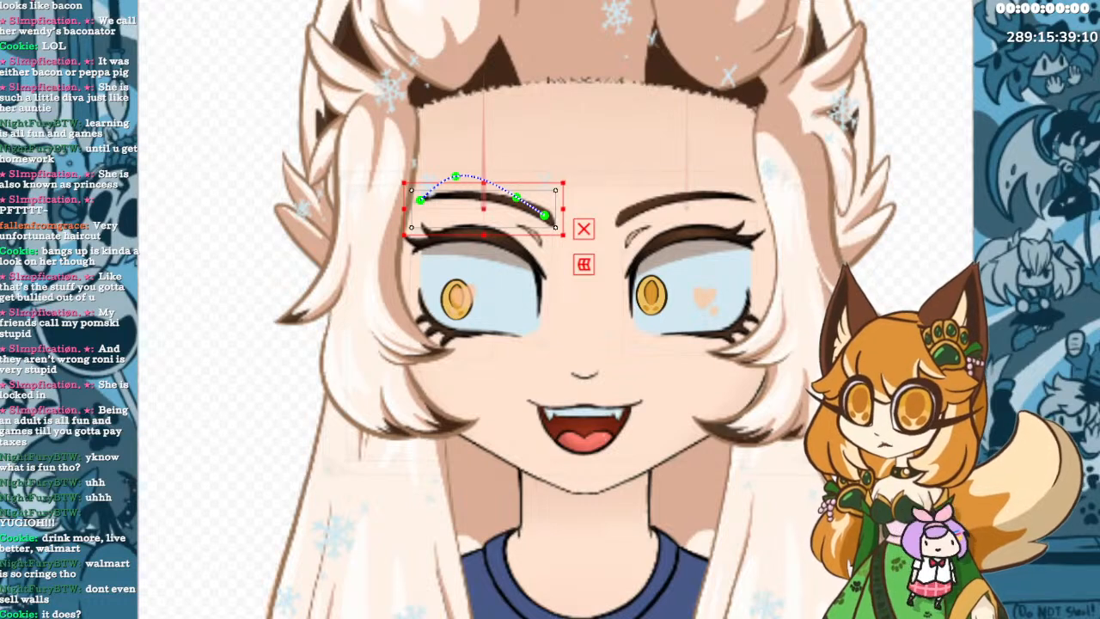
left_click_drag(455, 177, 449, 194)
left_click_drag(516, 197, 458, 193)
left_click(450, 195)
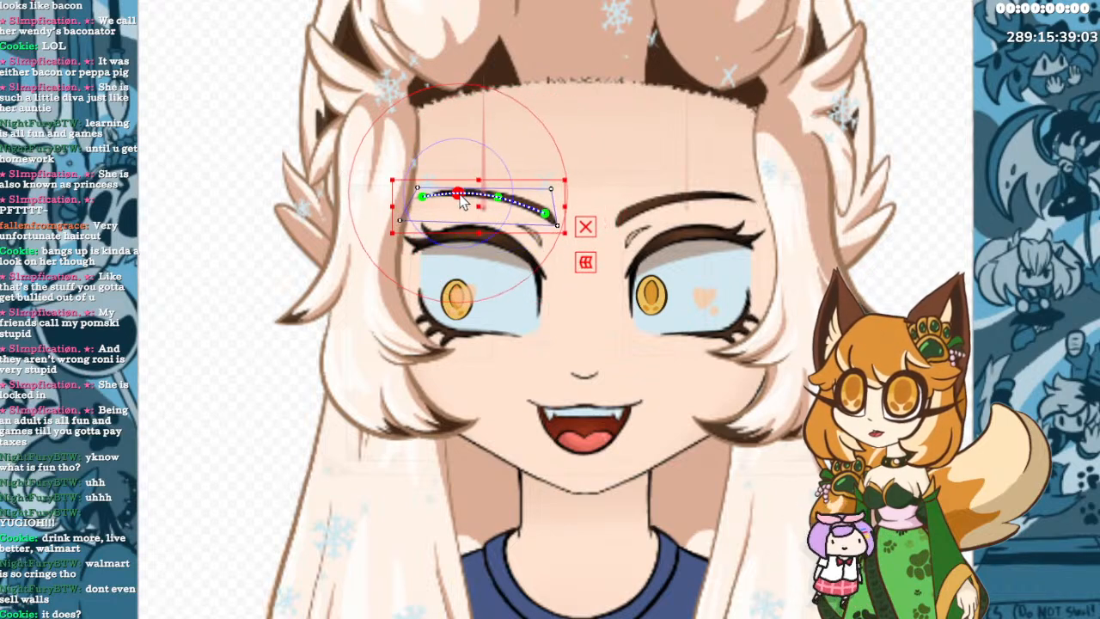
left_click(586, 225)
left_click(546, 214)
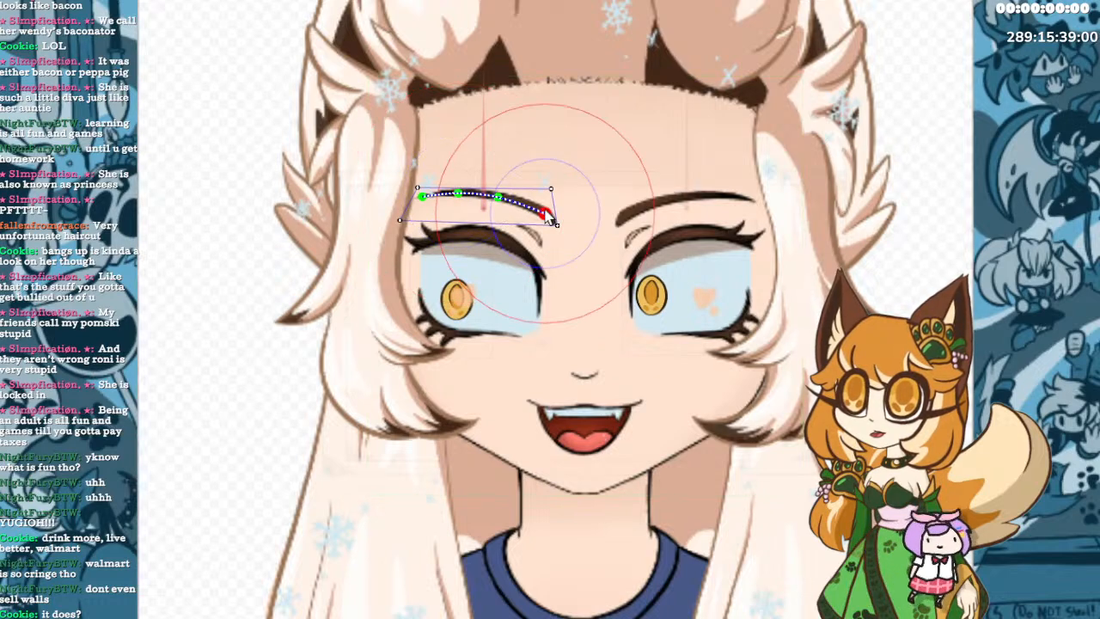
key("Escape")
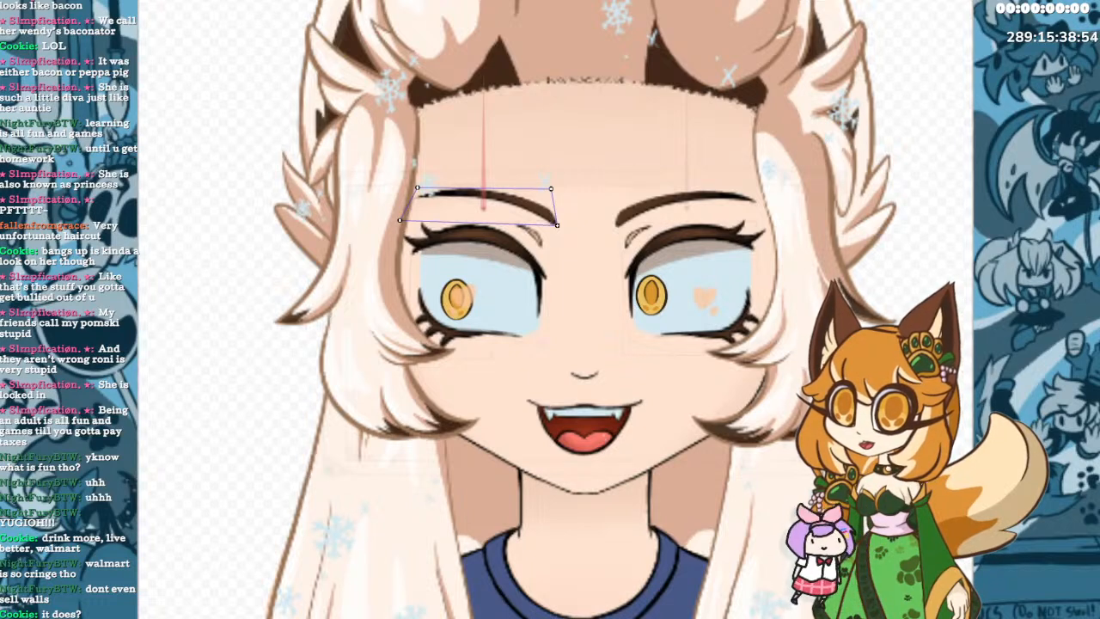
Move the left eyebrow straight up for its raised pose, keeping its shape and angle.
left_click(687, 208)
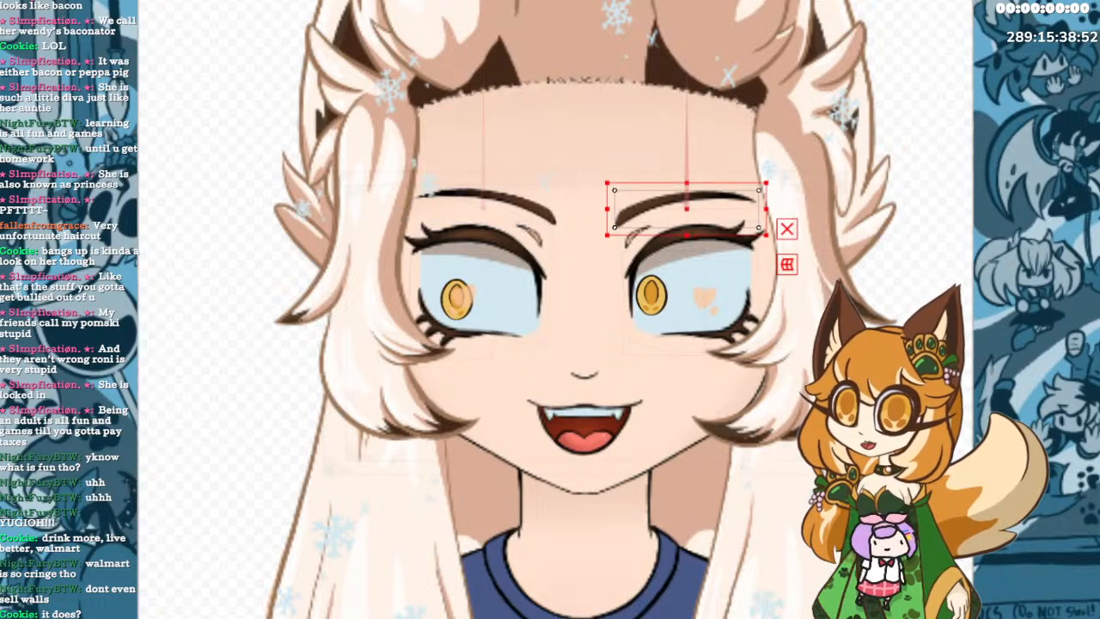
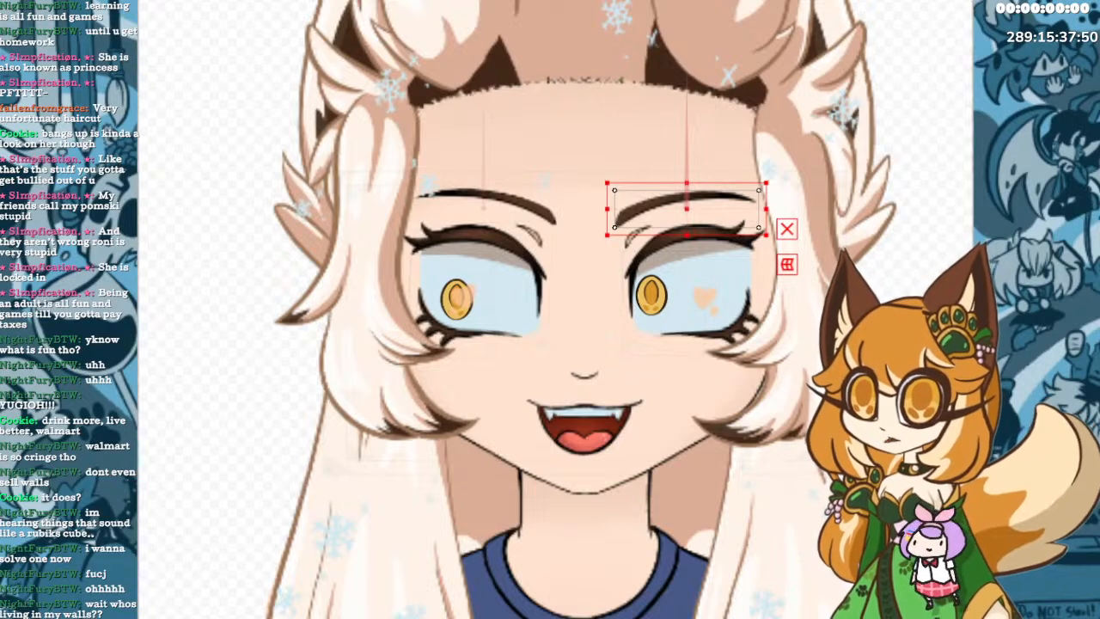
key("Delete")
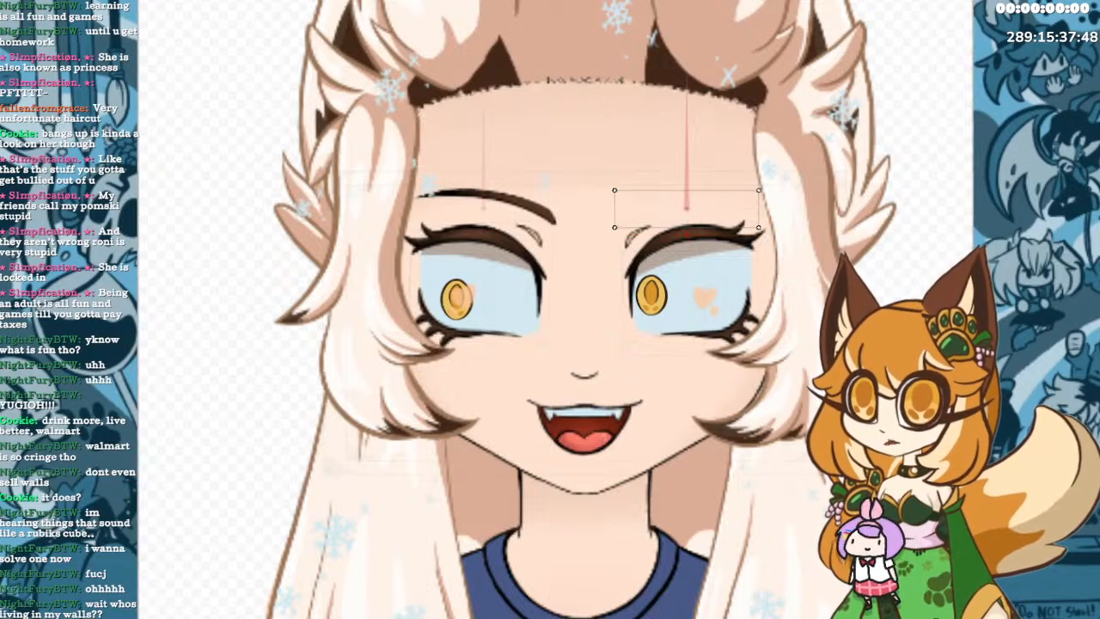
key("ctrl+z")
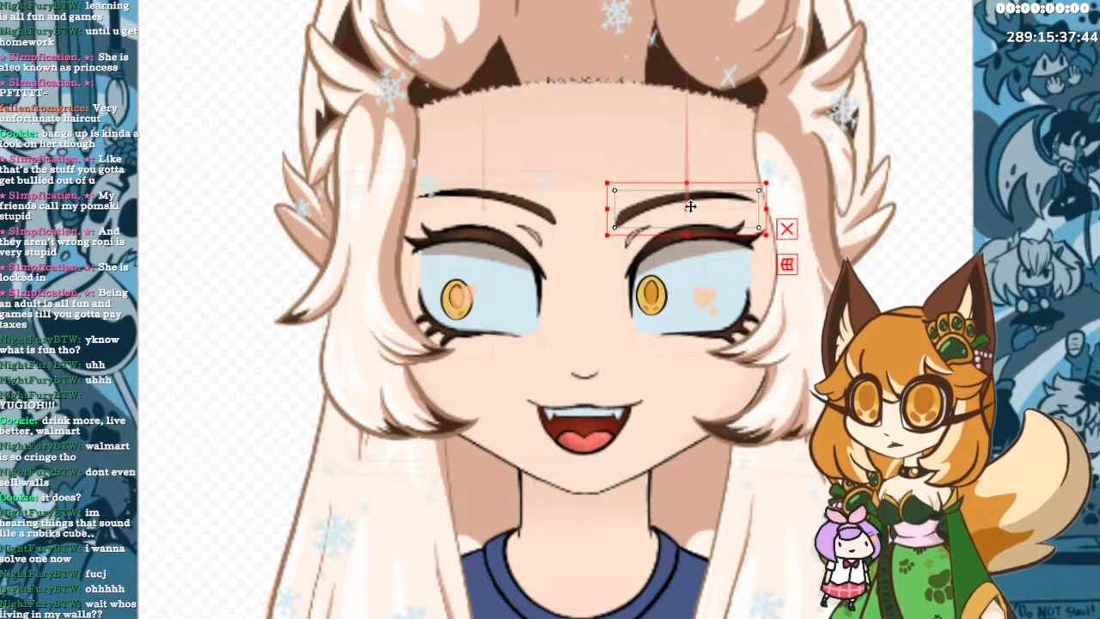
left_click_drag(690, 207, 691, 187)
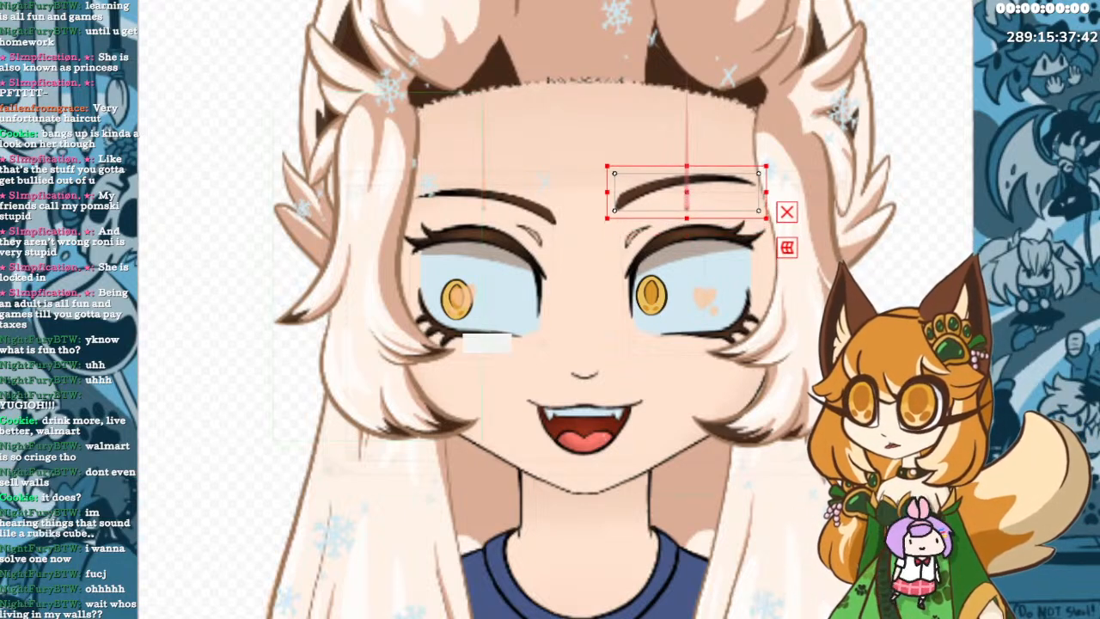
left_click(687, 209)
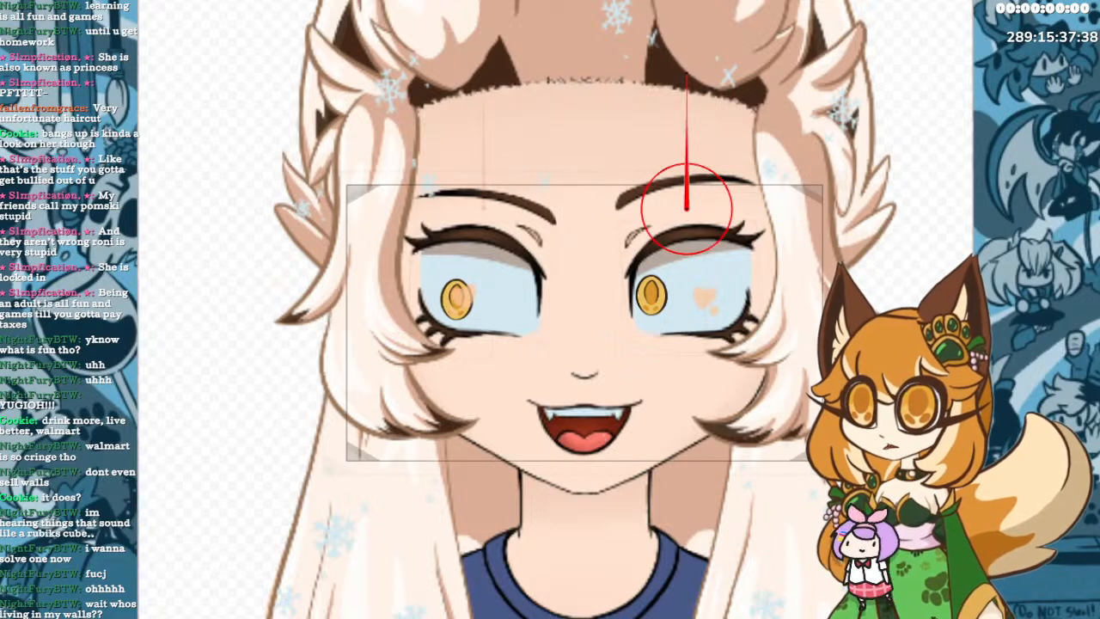
left_click(686, 205)
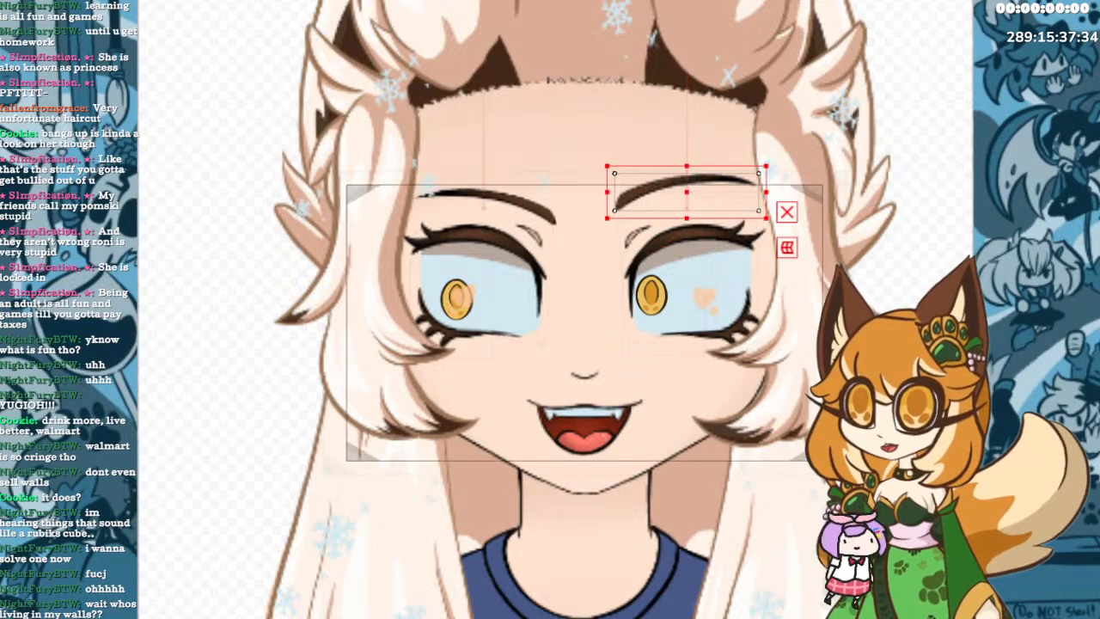
left_click(687, 209)
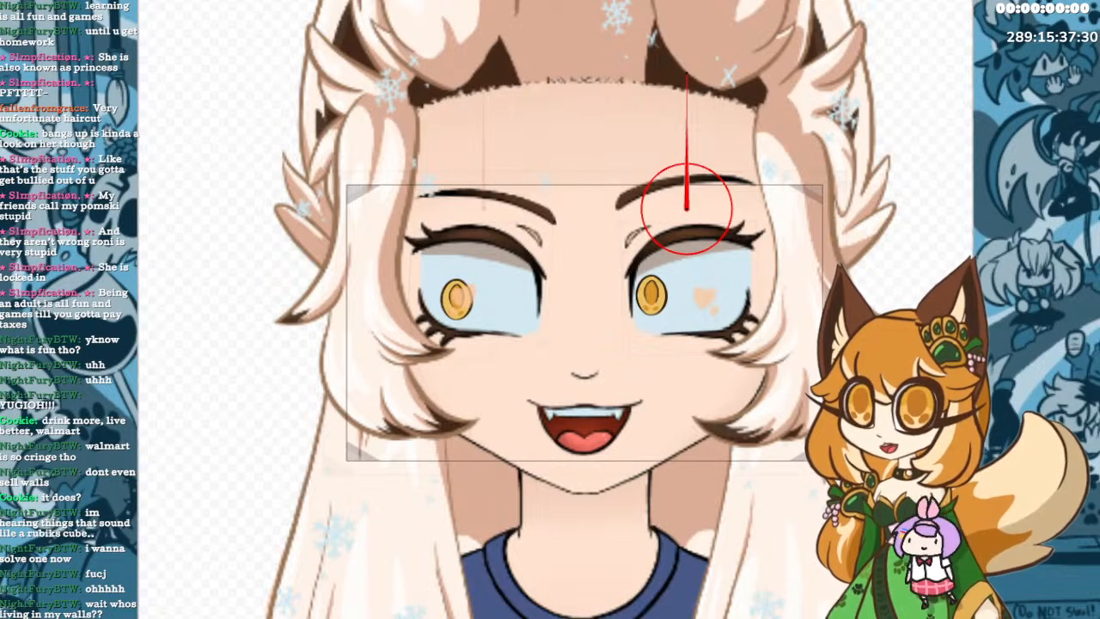
key("Escape")
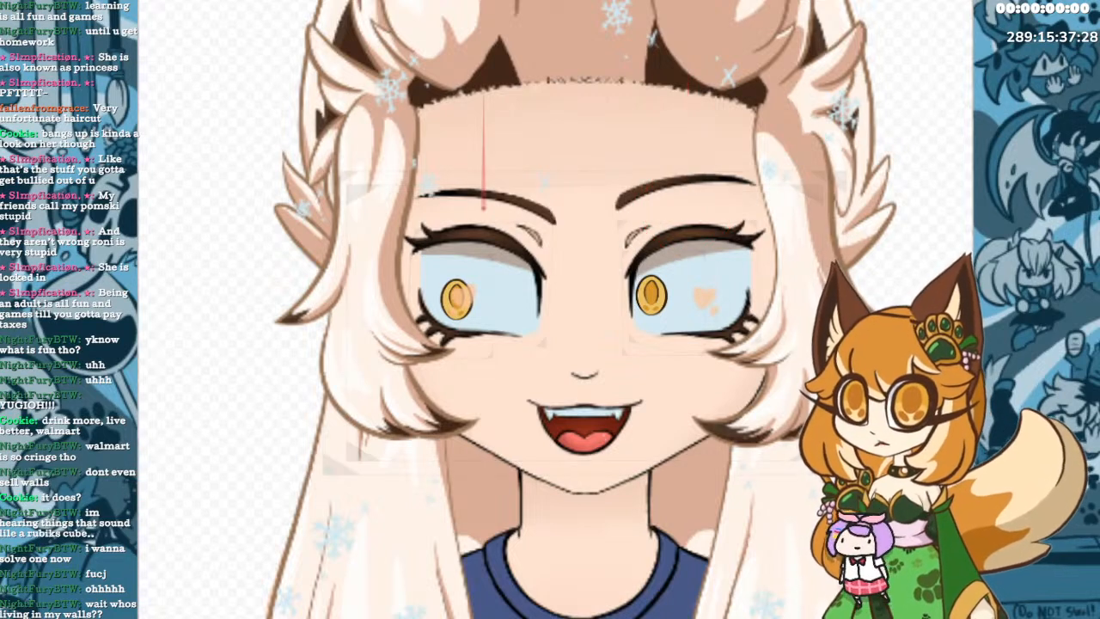
Move the right eyebrow slightly upward for its raised pose.
left_click(479, 206)
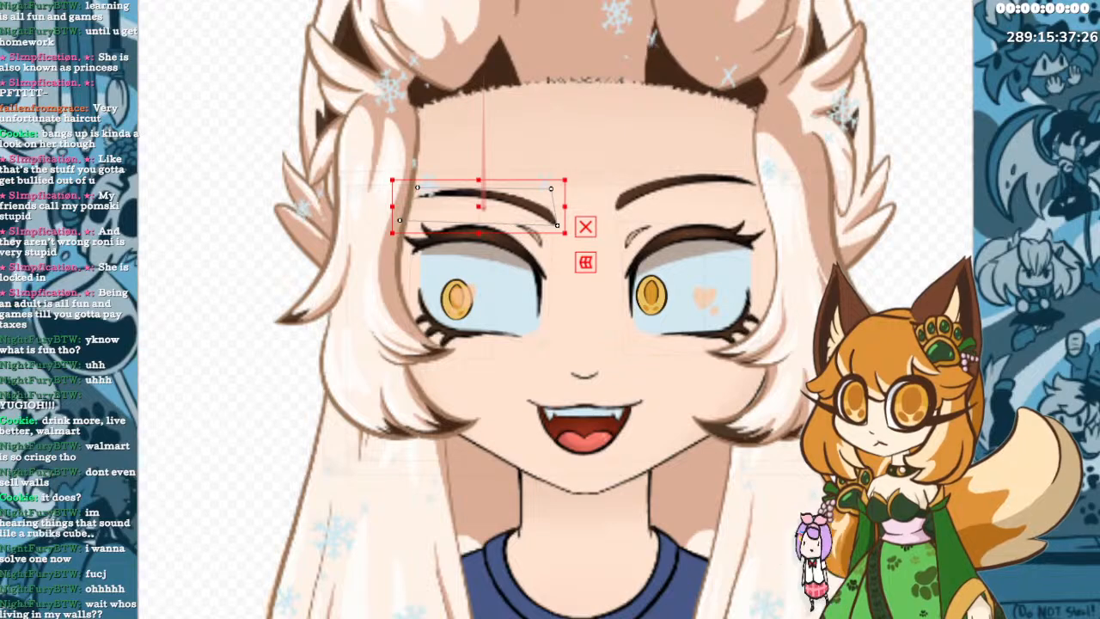
left_click(484, 212)
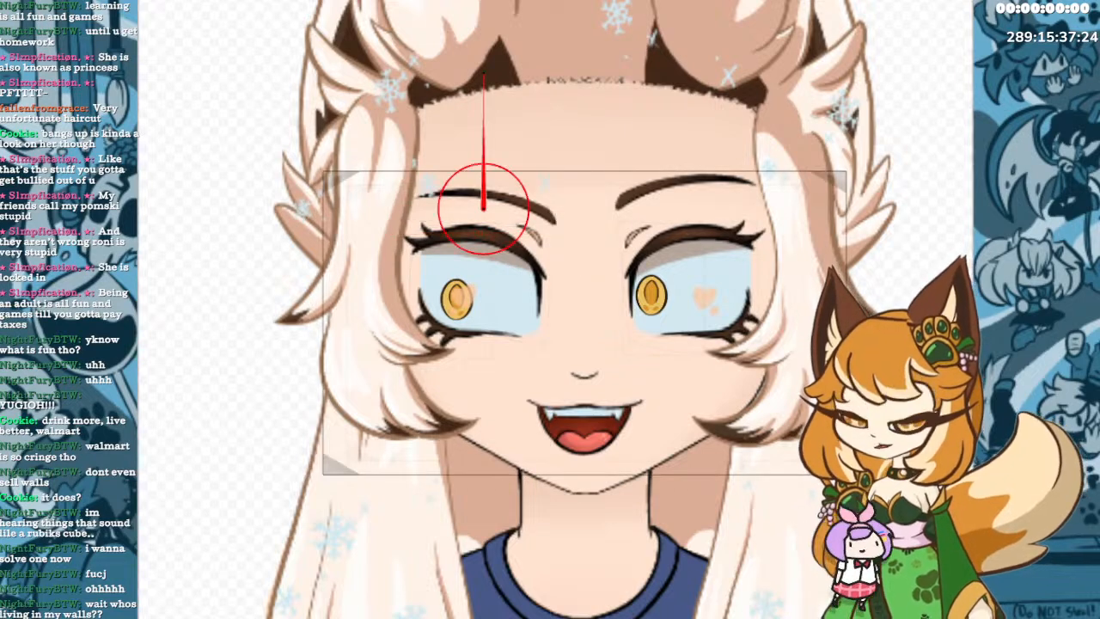
key("Escape")
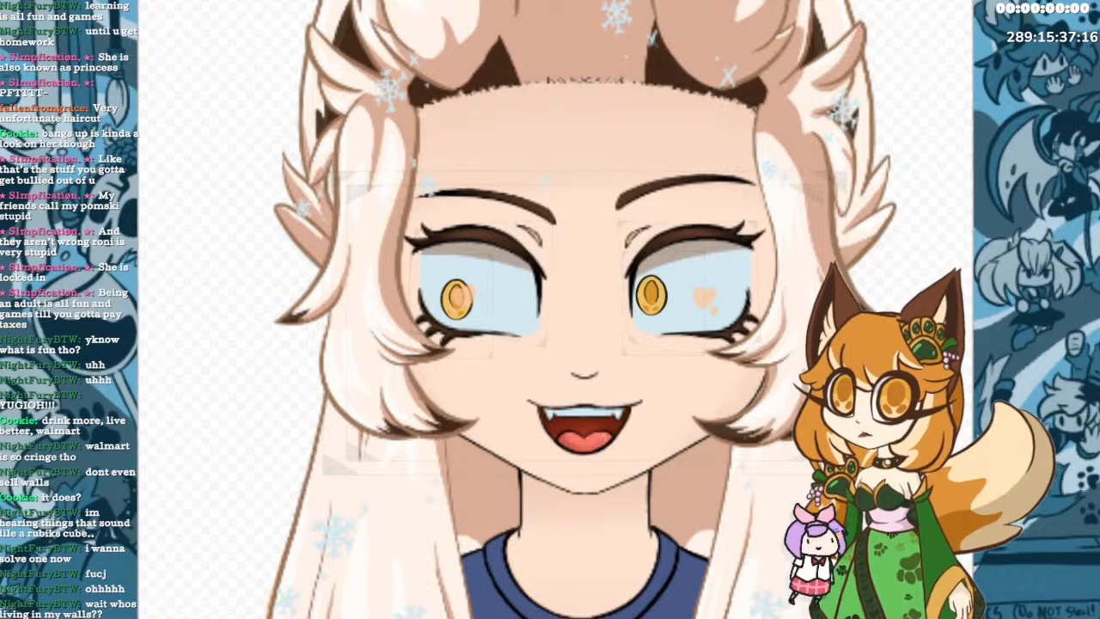
left_click(479, 199)
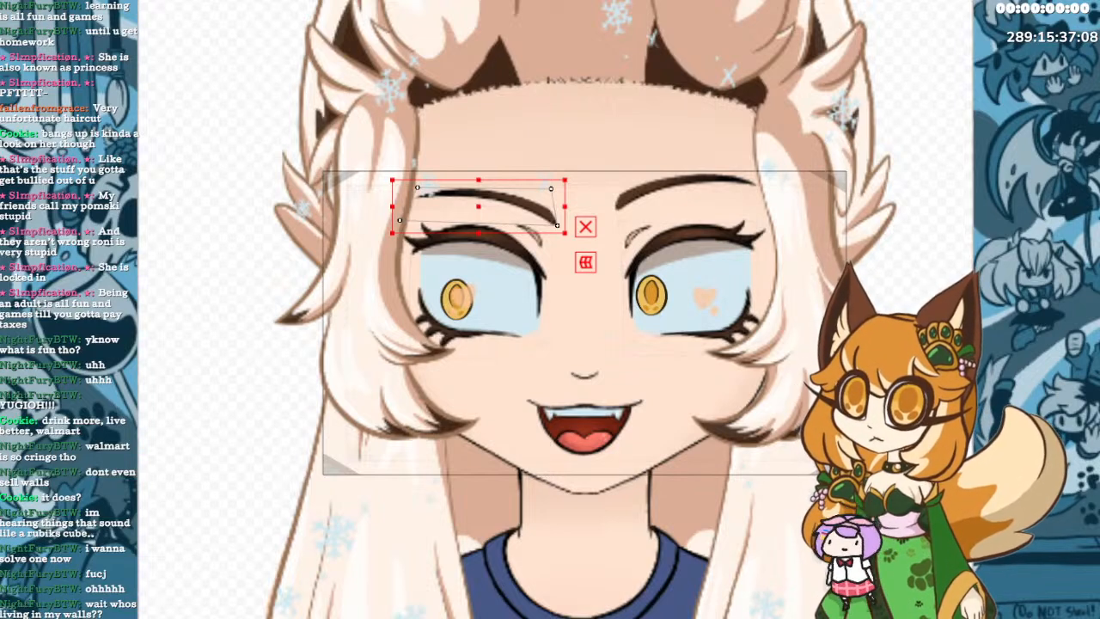
left_click_drag(482, 198, 483, 184)
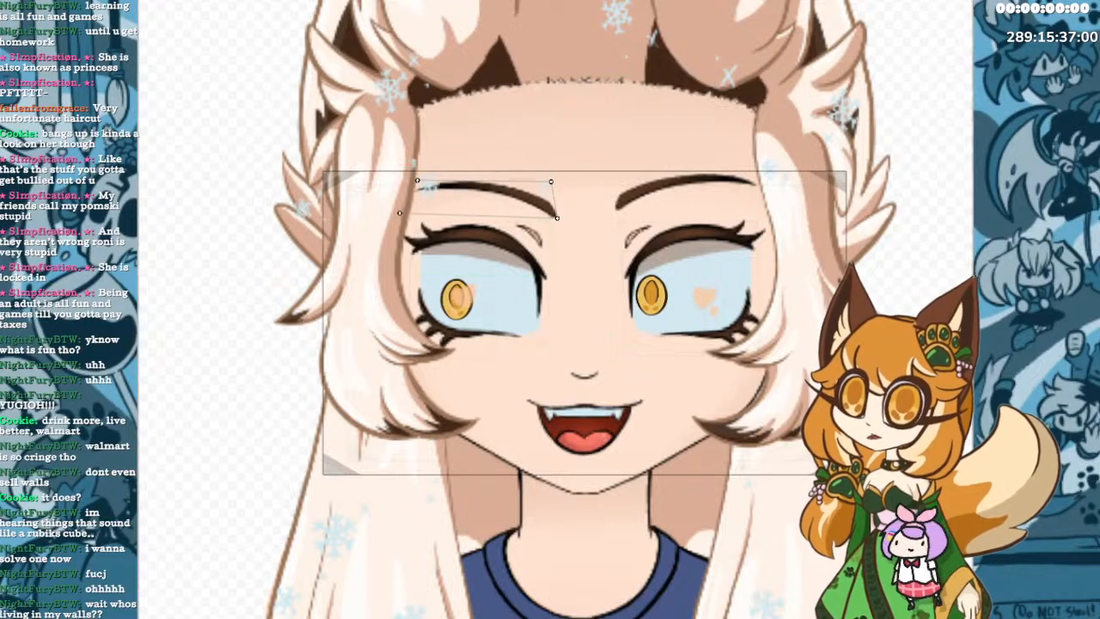
Lower the right eyebrow toward the closed right eye in the winking pose, and select the left eyebrow.
key("Down")
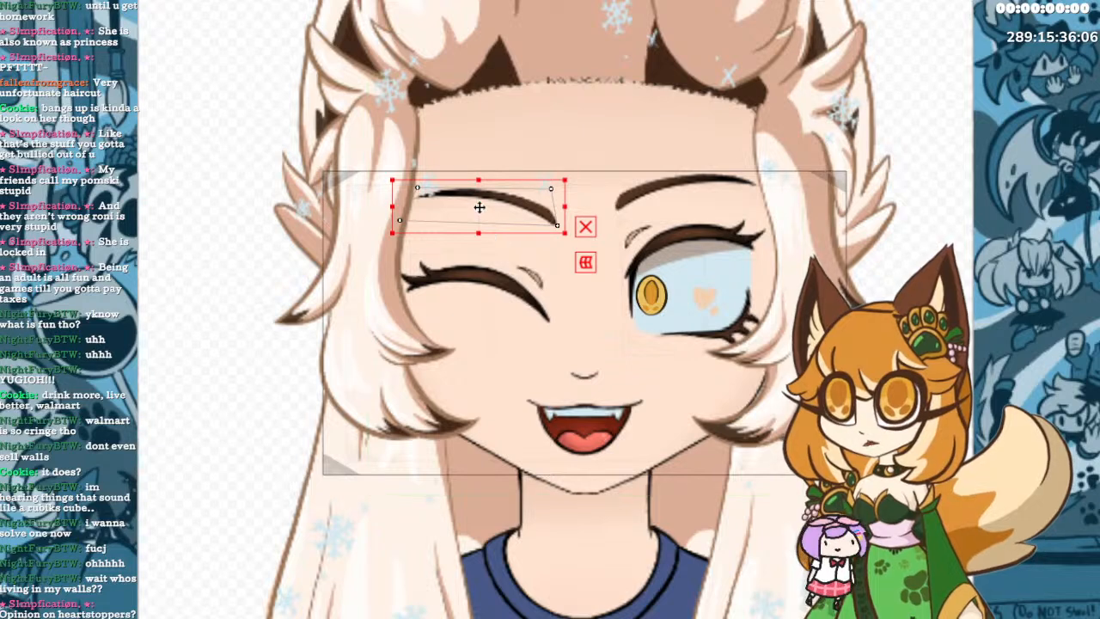
left_click_drag(479, 206, 478, 227)
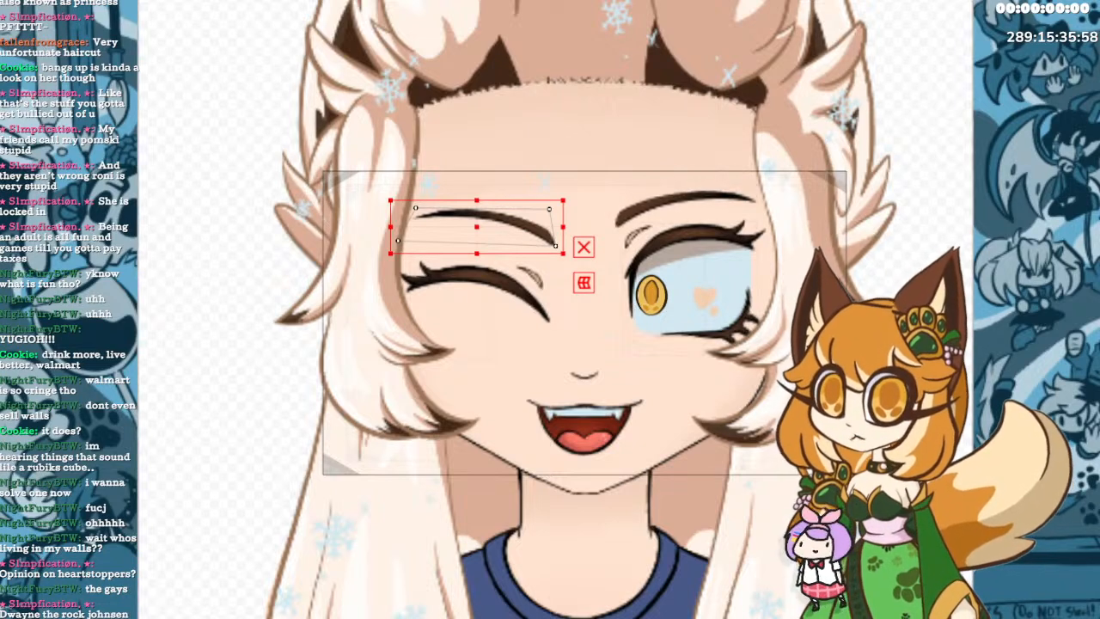
left_click(687, 208)
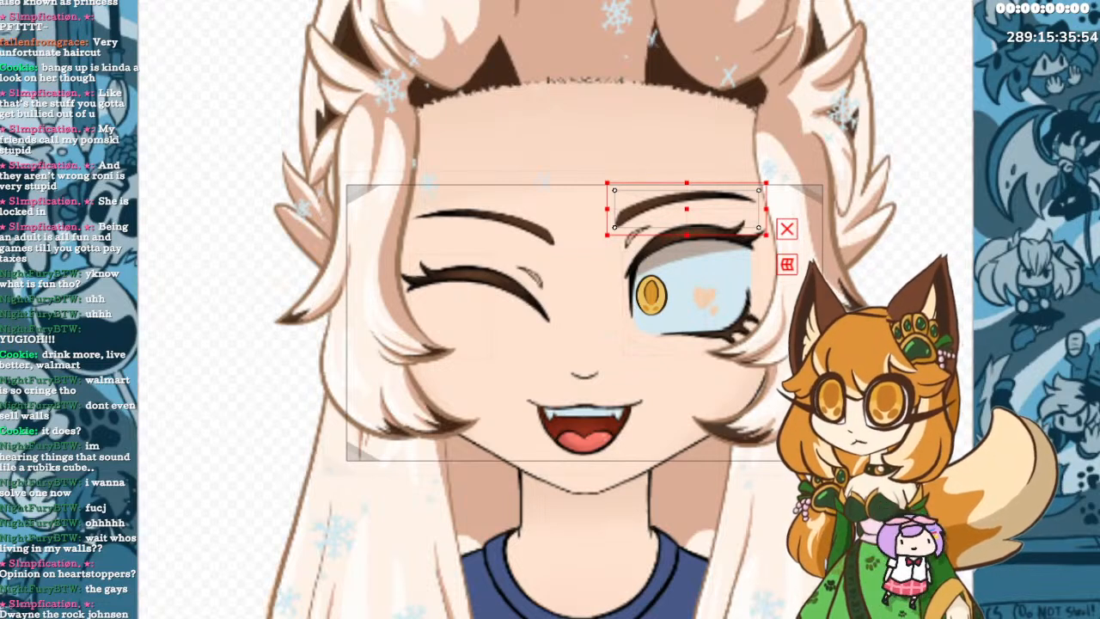
Lower the left eyebrow toward the open left eye in the winking pose, keeping its shape and angle.
left_click_drag(690, 200, 691, 213)
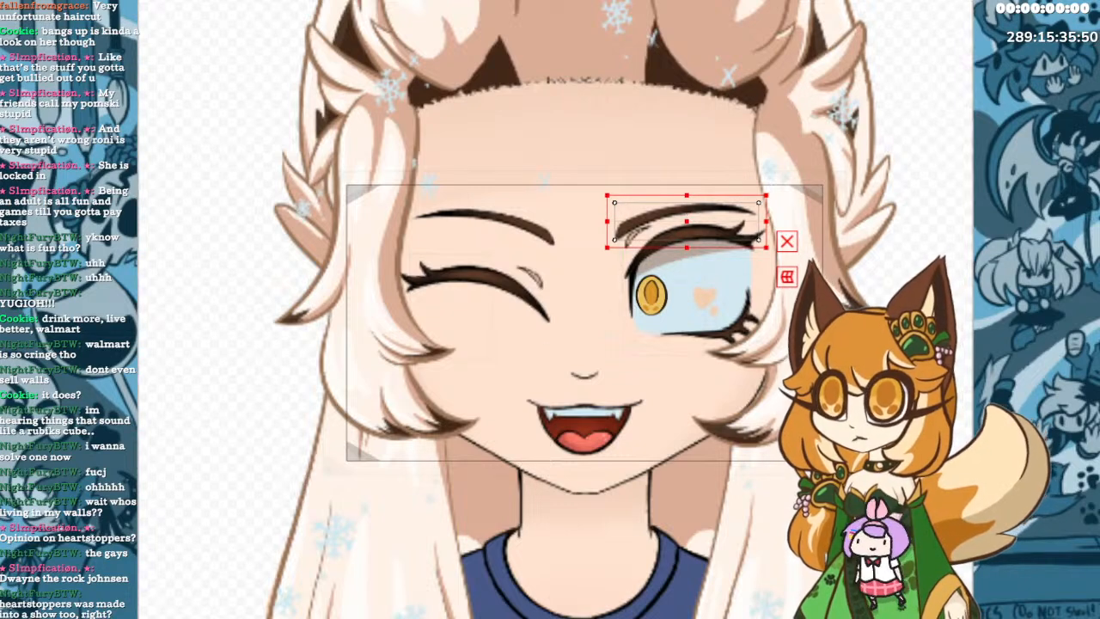
key("ctrl+z")
key("Up")
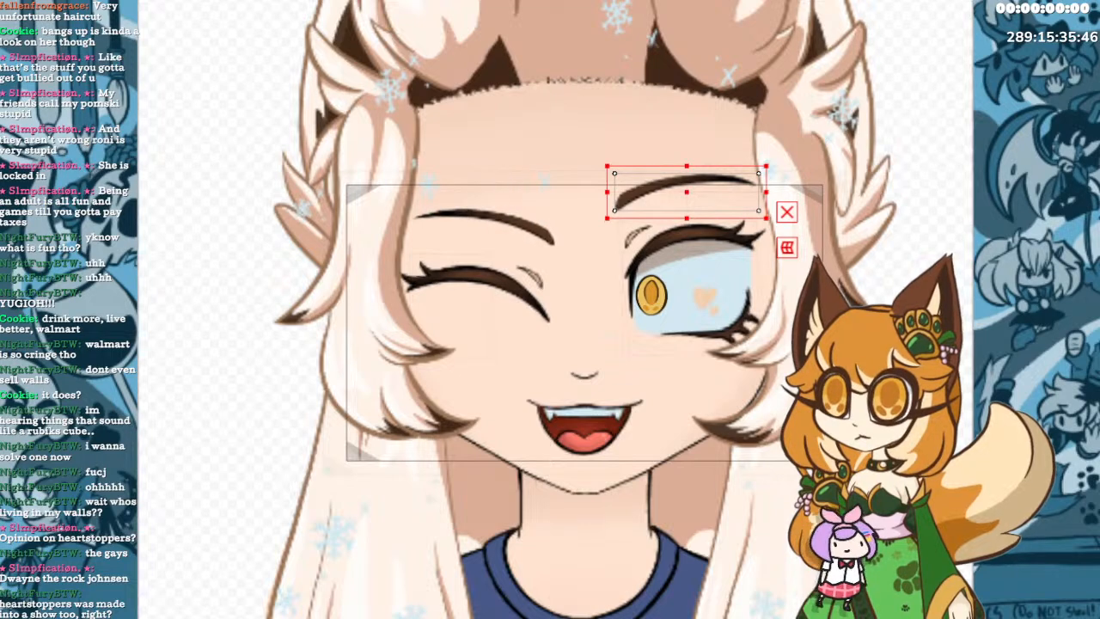
mouse_move(699, 214)
left_mouse_down()
mouse_move(699, 243)
mouse_move(703, 212)
left_mouse_up()
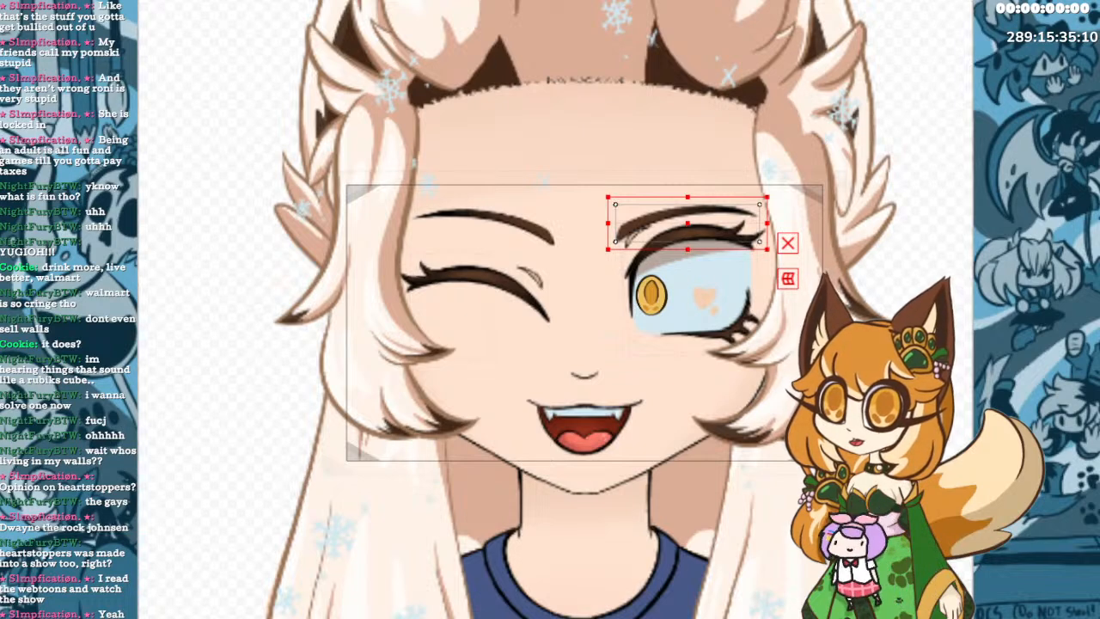
key("Delete")
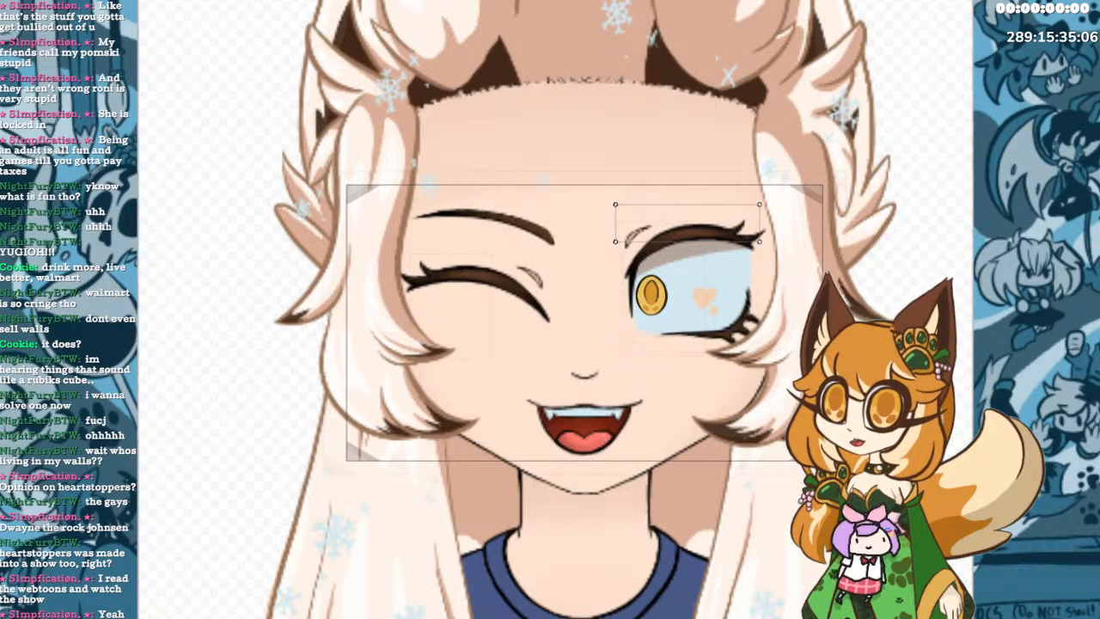
key("ctrl+z")
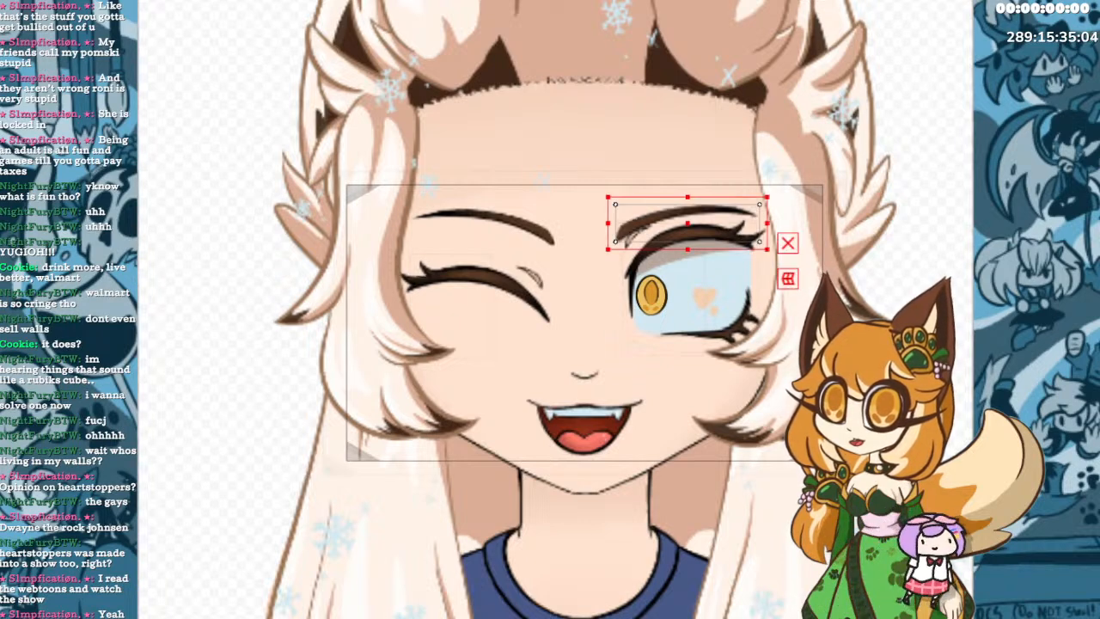
key("ctrl+y")
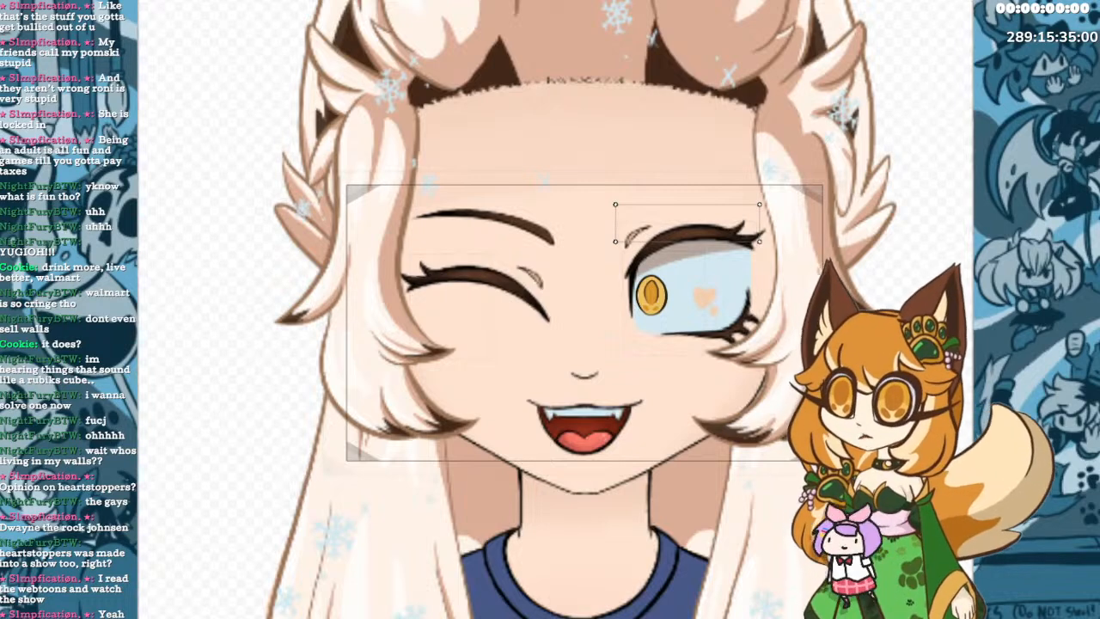
key("ctrl+z")
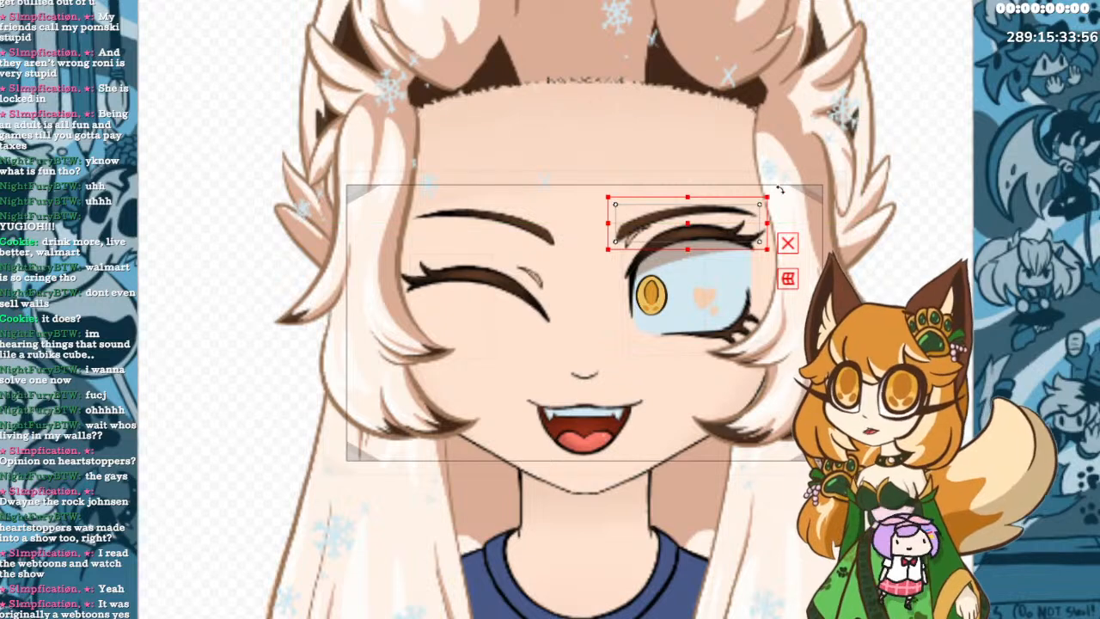
Rotate the left eyebrow in the winking pose so its outer end rises and its inner end drops toward the eye.
left_click_drag(779, 188, 760, 169)
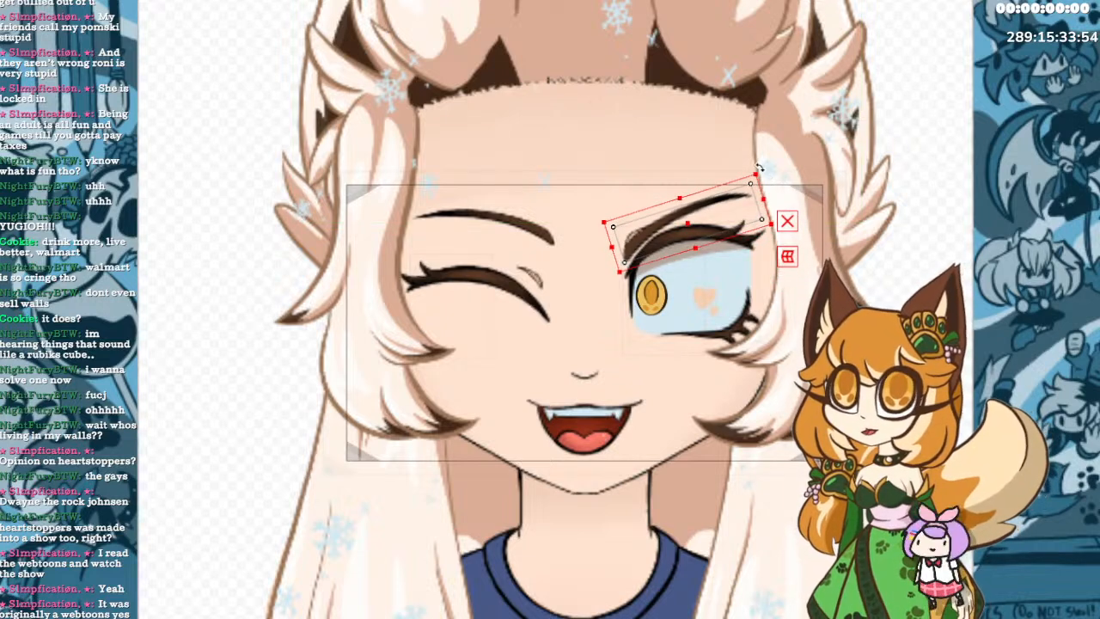
key("ctrl+z")
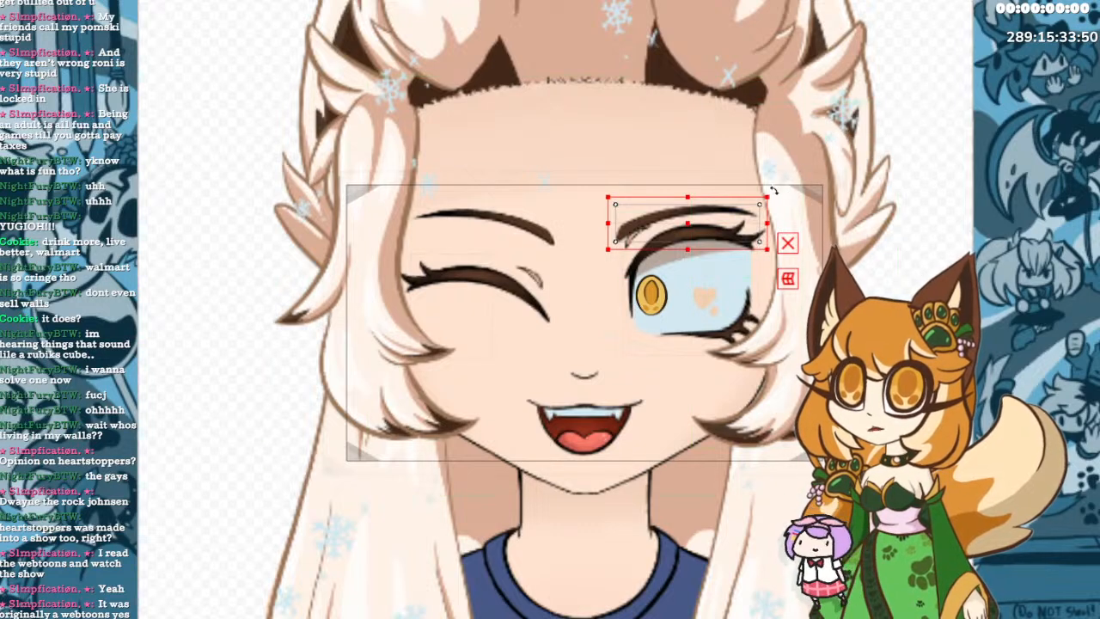
left_click_drag(774, 195, 756, 178)
key("ctrl+z")
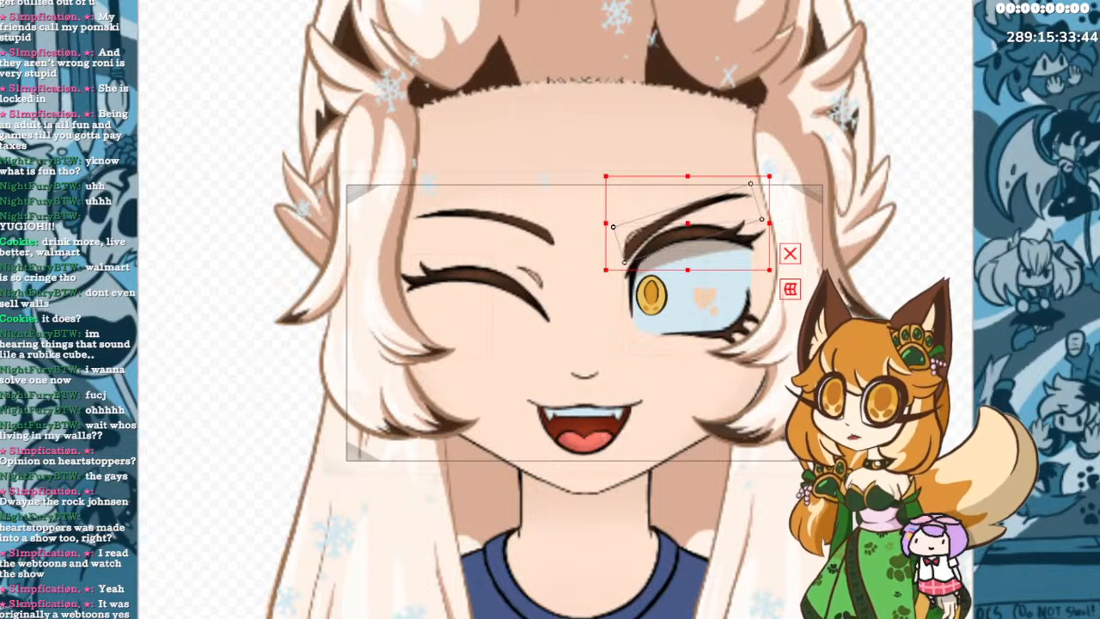
Tilt the right eyebrow slightly so its inner end sits lower than its outer end, and deselect it.
left_click(482, 220)
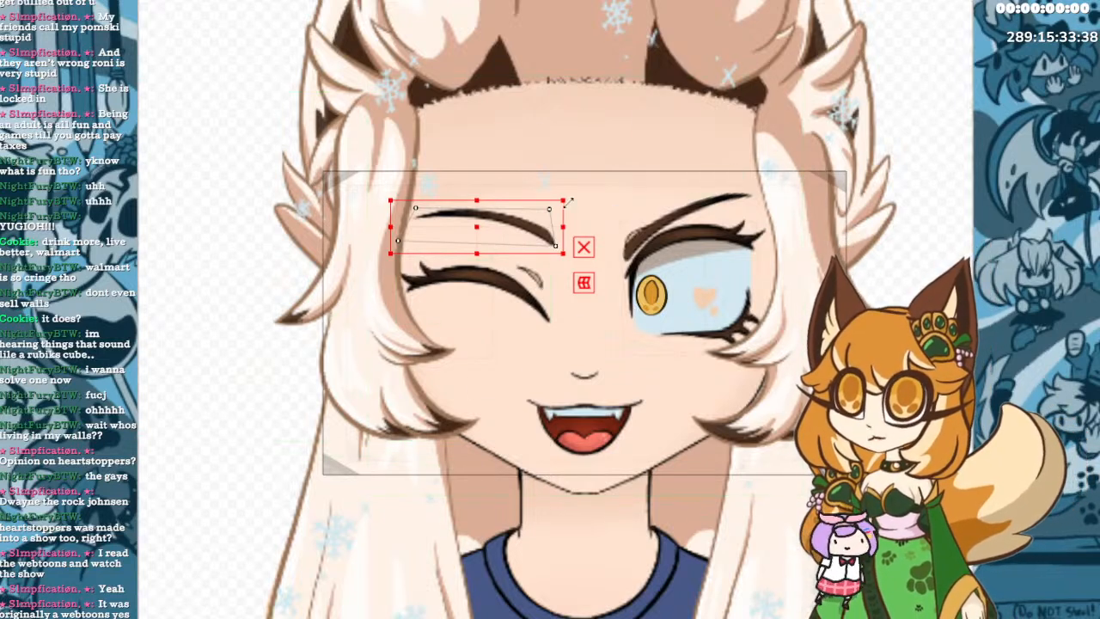
left_click_drag(575, 197, 607, 215)
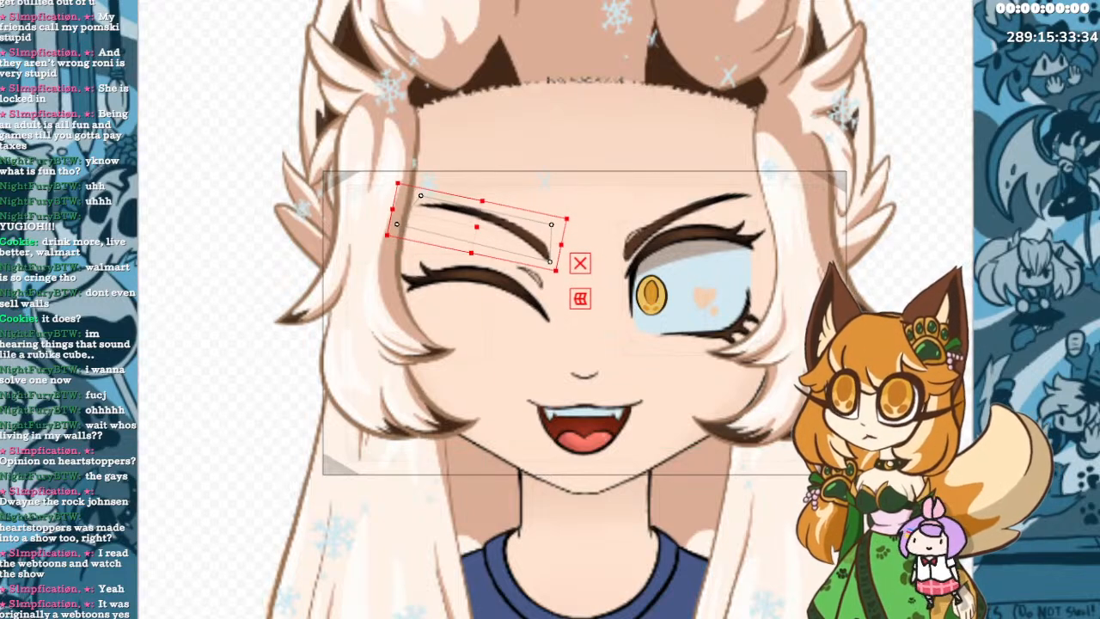
key("ctrl+z")
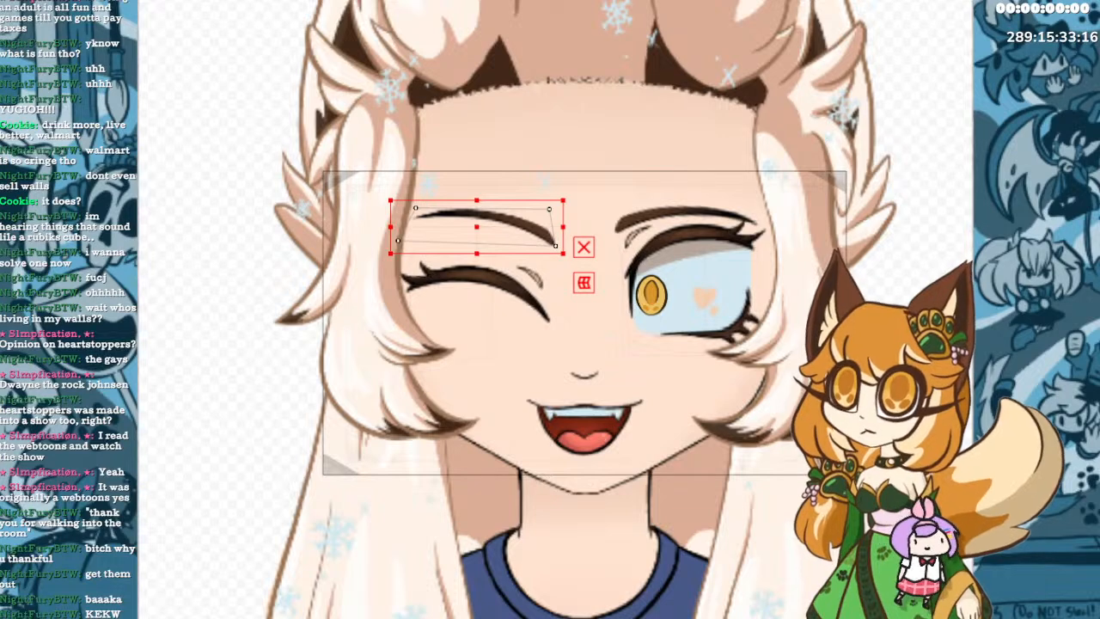
left_click_drag(573, 196, 565, 178)
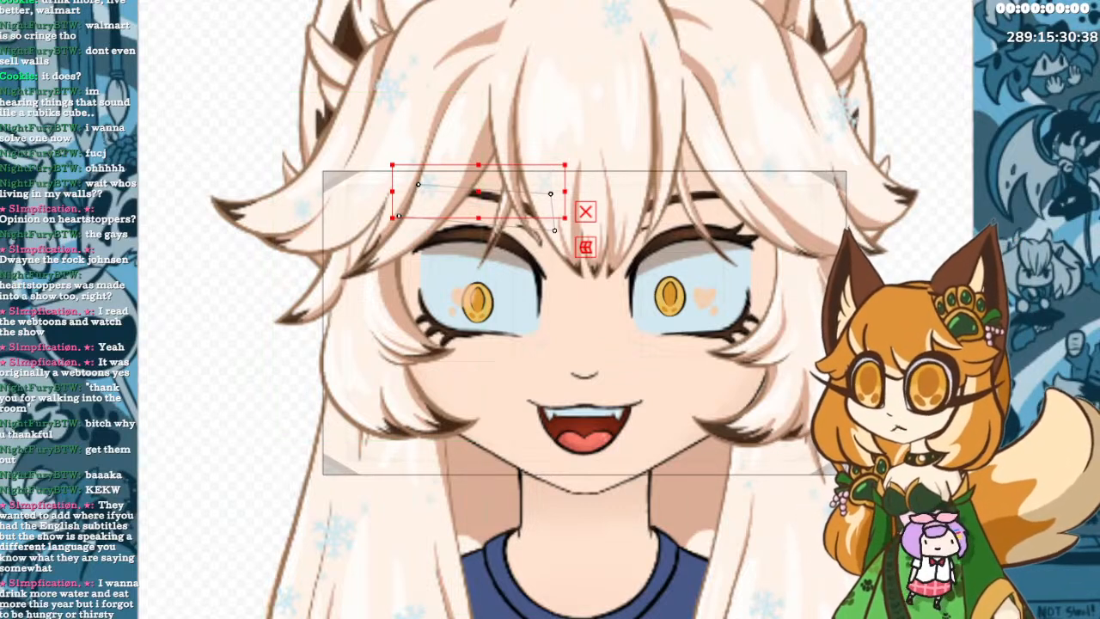
key("Escape")
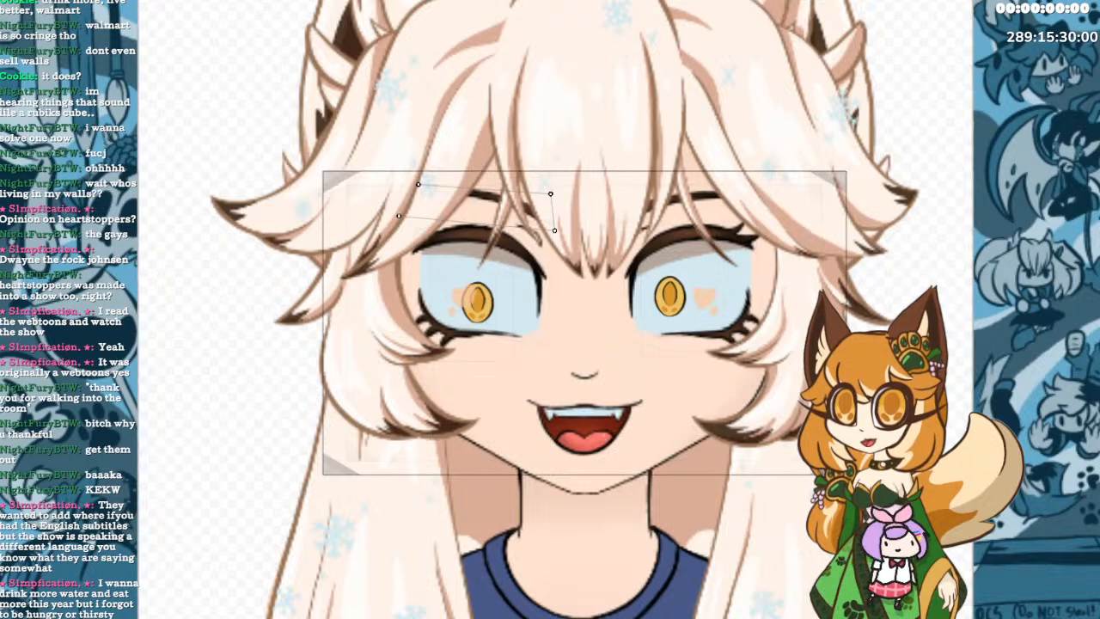
Remove the small warp deformer around the upper lip line and enclose the whole mouth in one warp deformer.
left_click(584, 404)
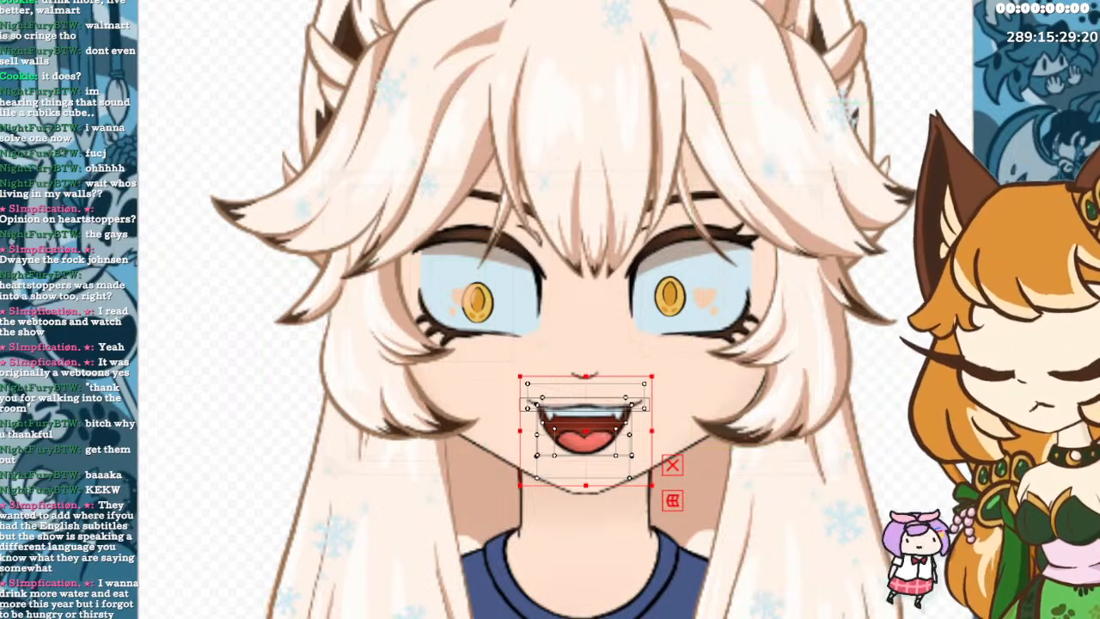
left_click(584, 404)
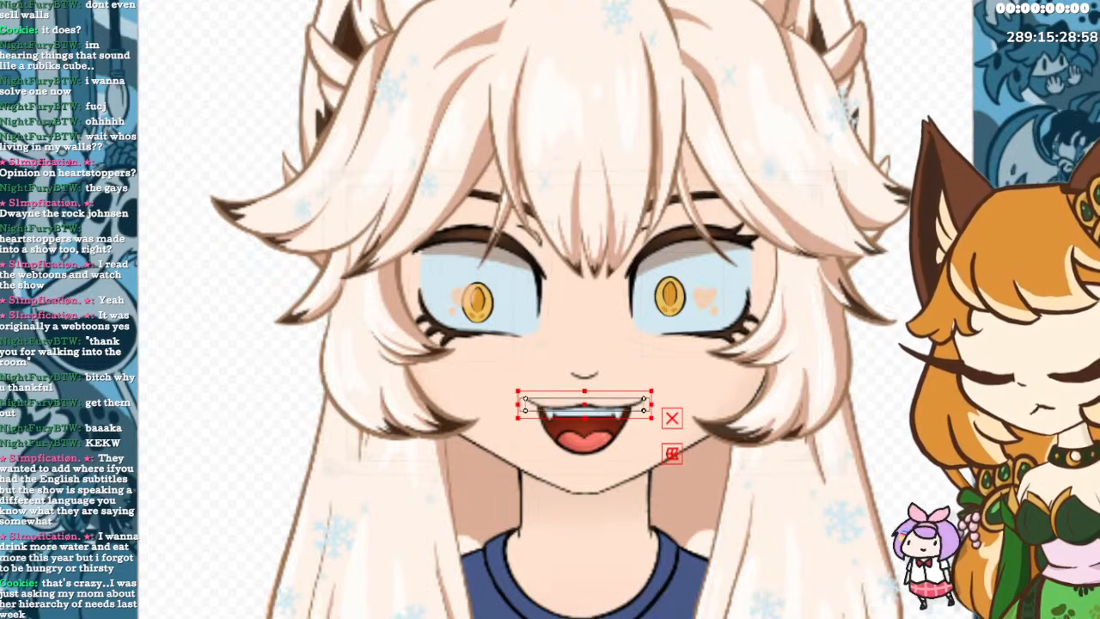
left_click(584, 456)
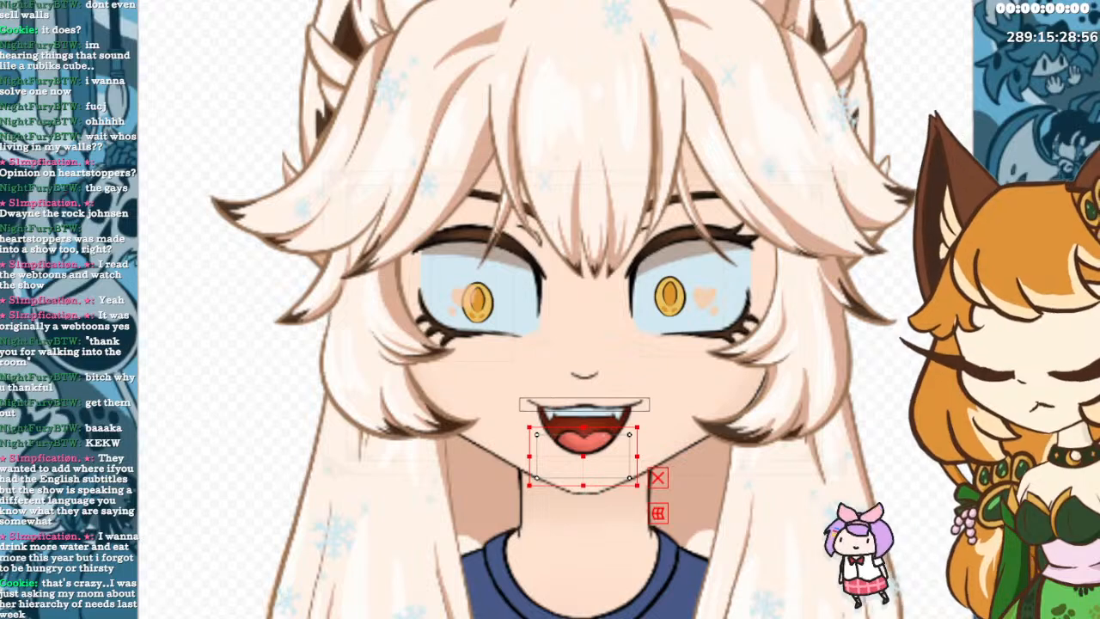
left_click(584, 405)
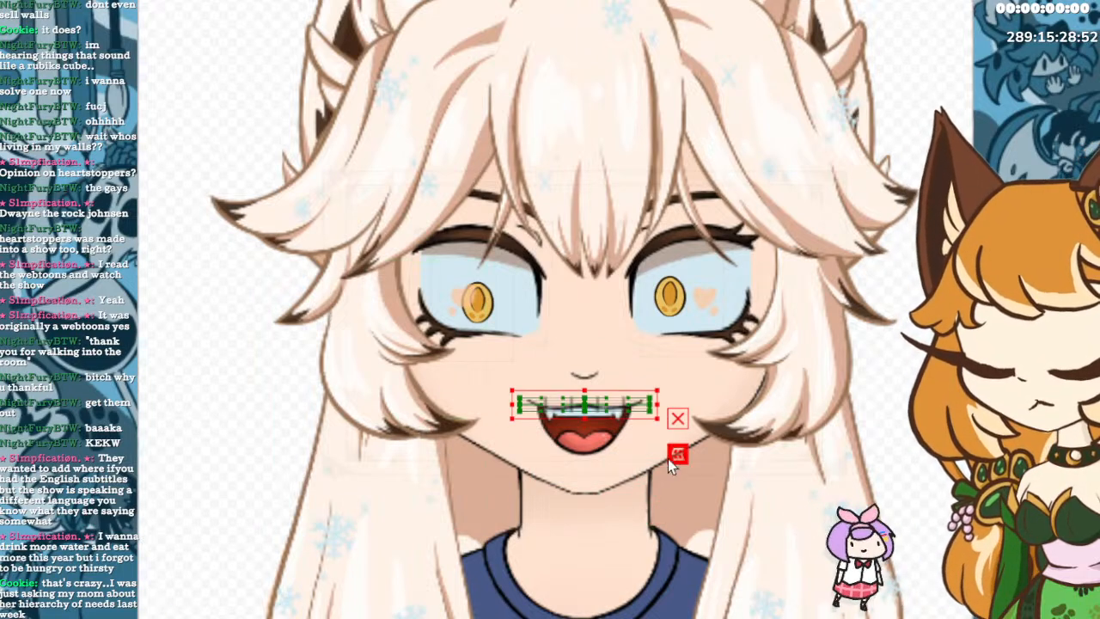
left_click(680, 421)
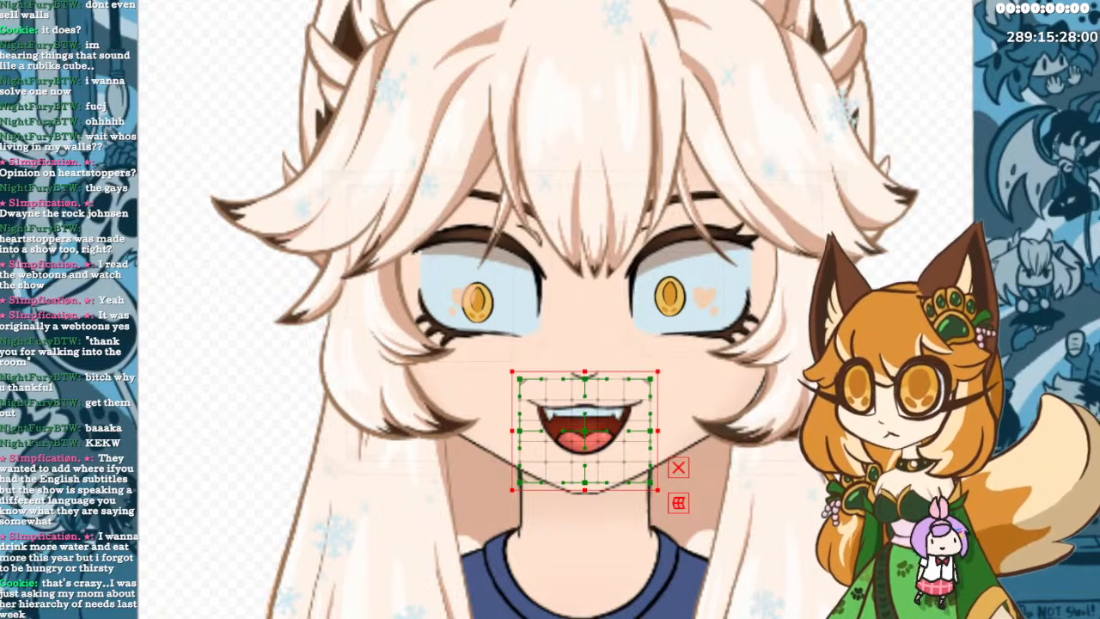
Create a warp deformer around the upper lip line and the upper lip skin inside the mouth deformer.
left_click(585, 429)
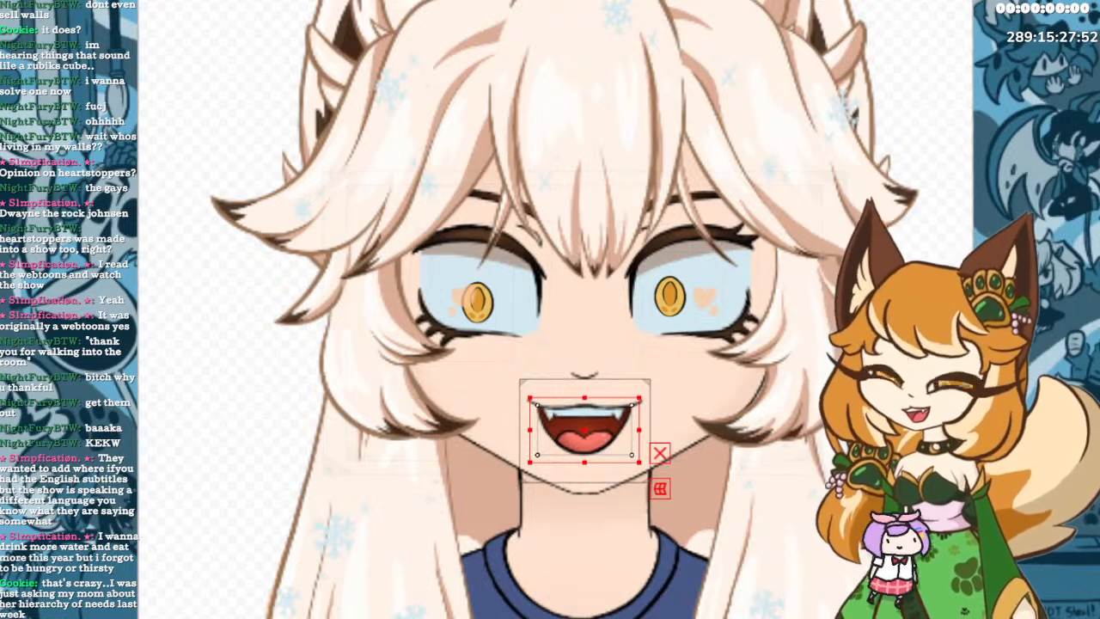
left_click(585, 404)
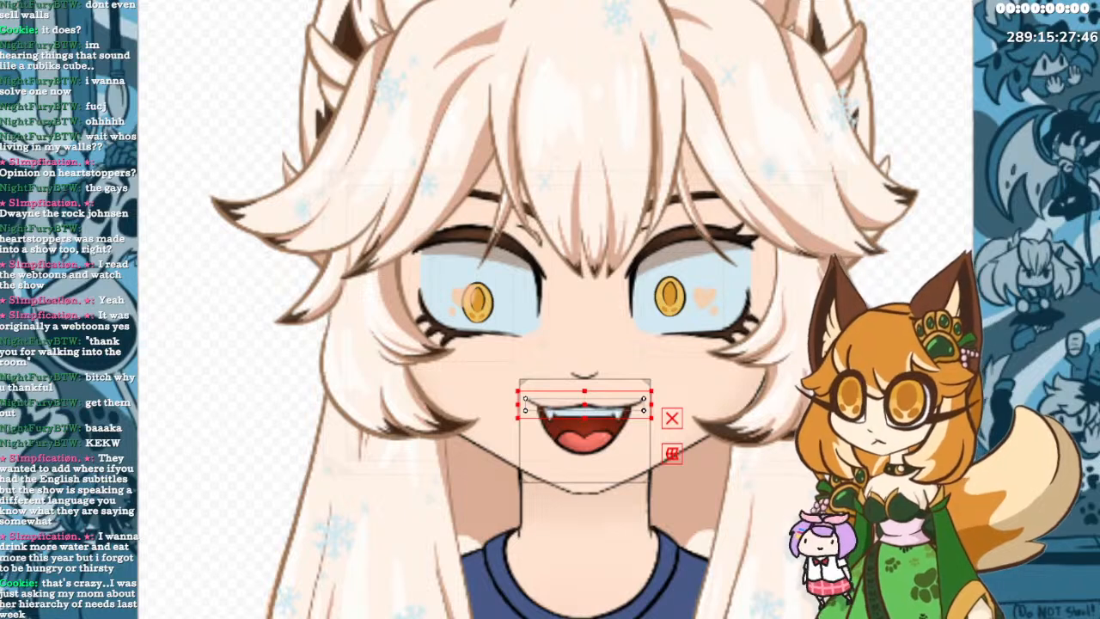
left_click(586, 397)
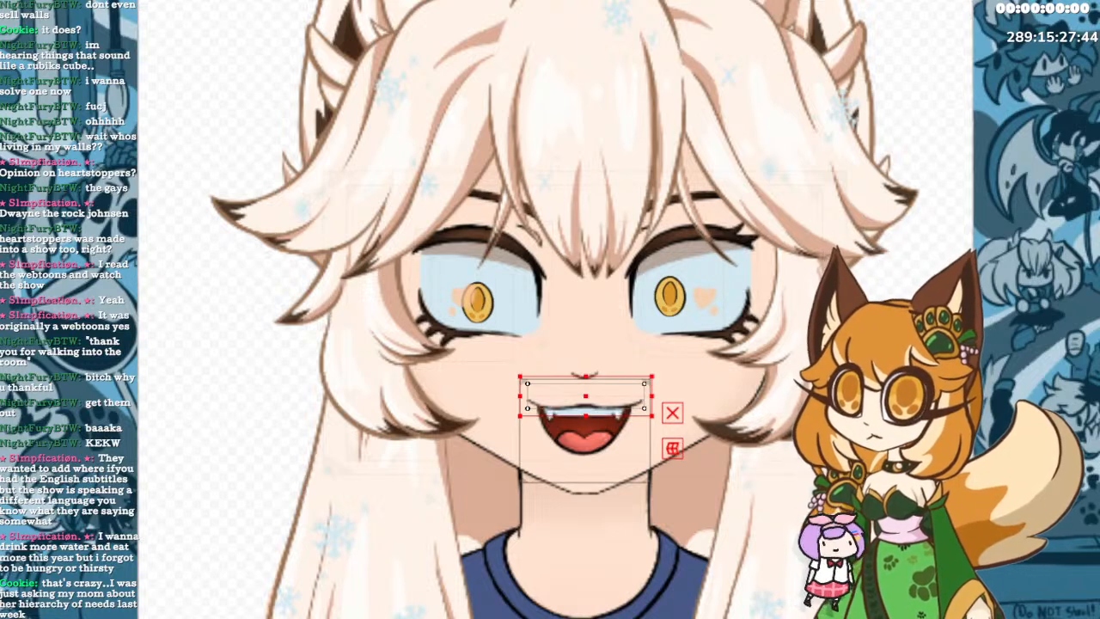
left_click(585, 404, "shift")
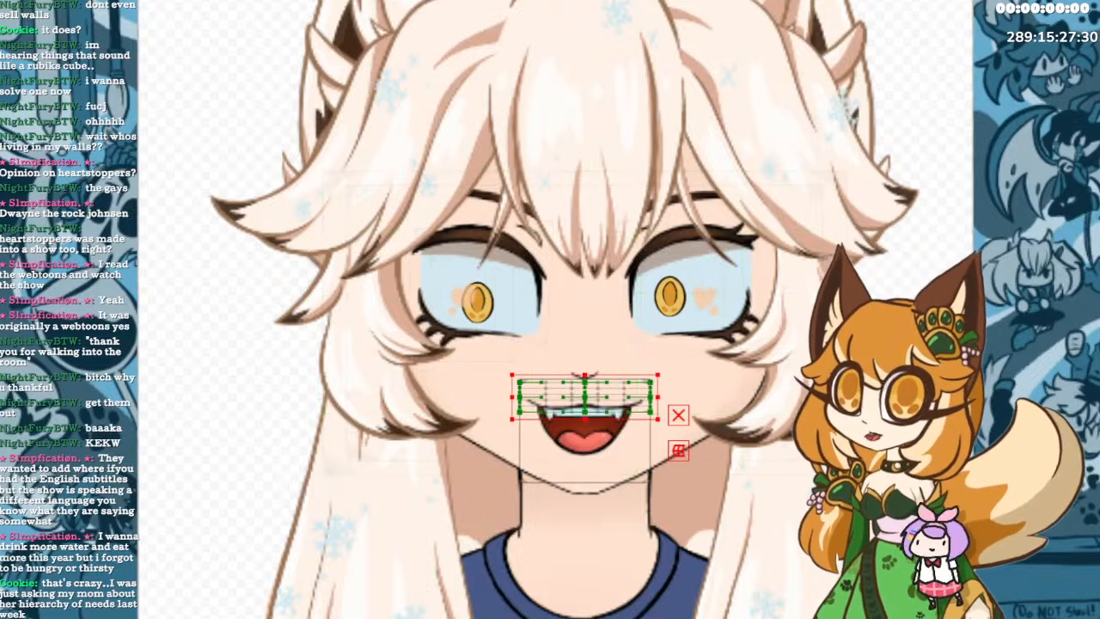
Group the lower lip line and the lower lip skin under their own warp deformer inside the mouth deformer.
left_click(584, 455)
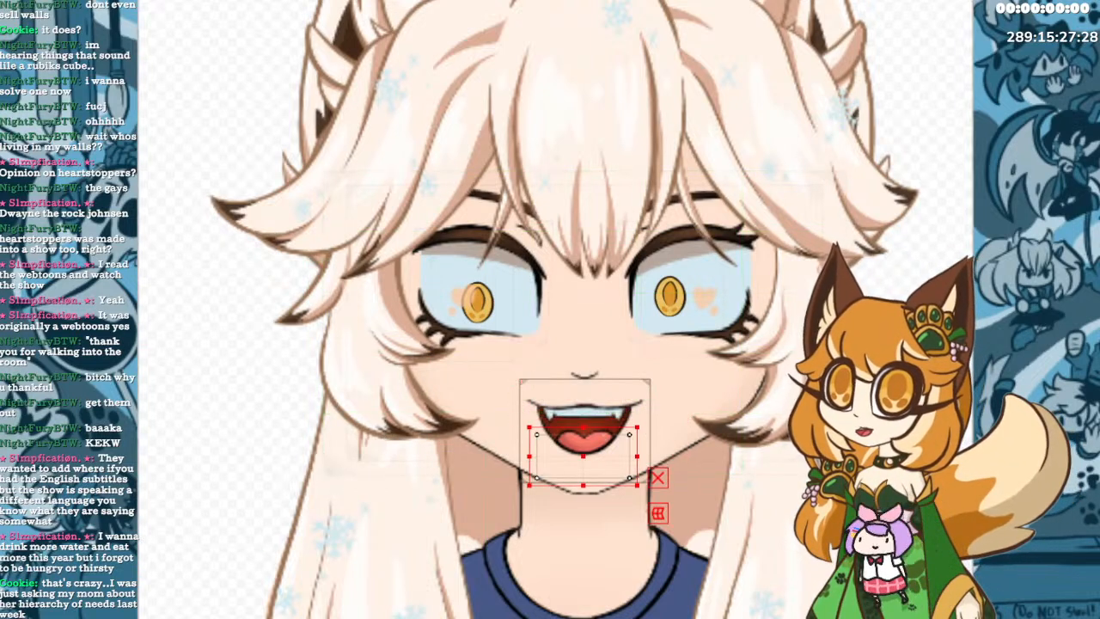
left_click(583, 412, "shift")
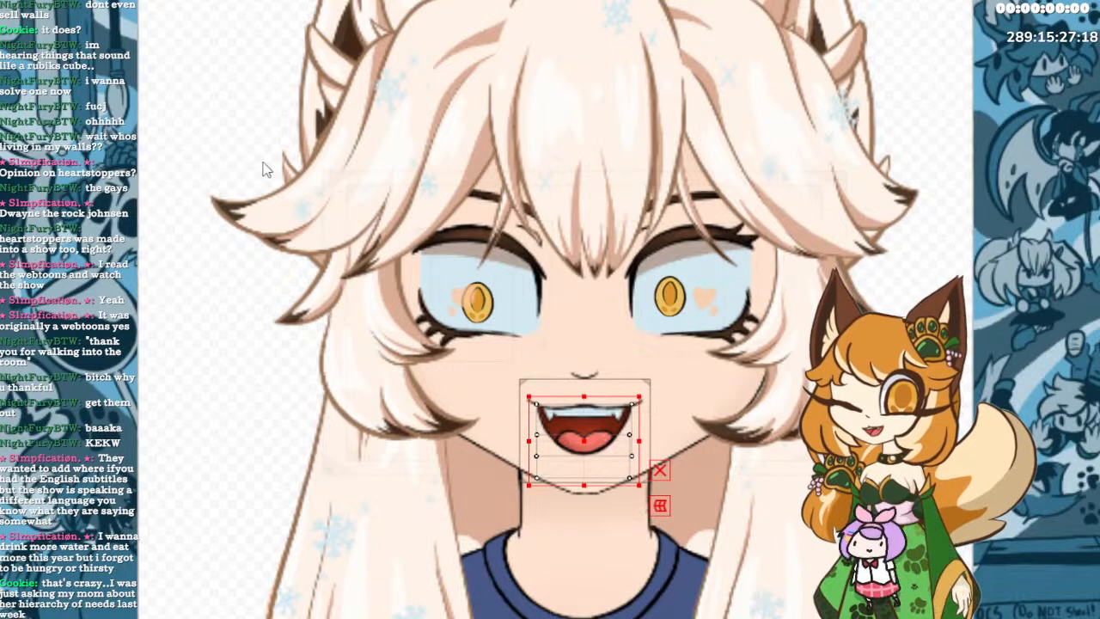
left_click(327, 490)
Group the mouth interior, teeth and tongue under a separate warp deformer inside the mouth deformer.
left_click(585, 430)
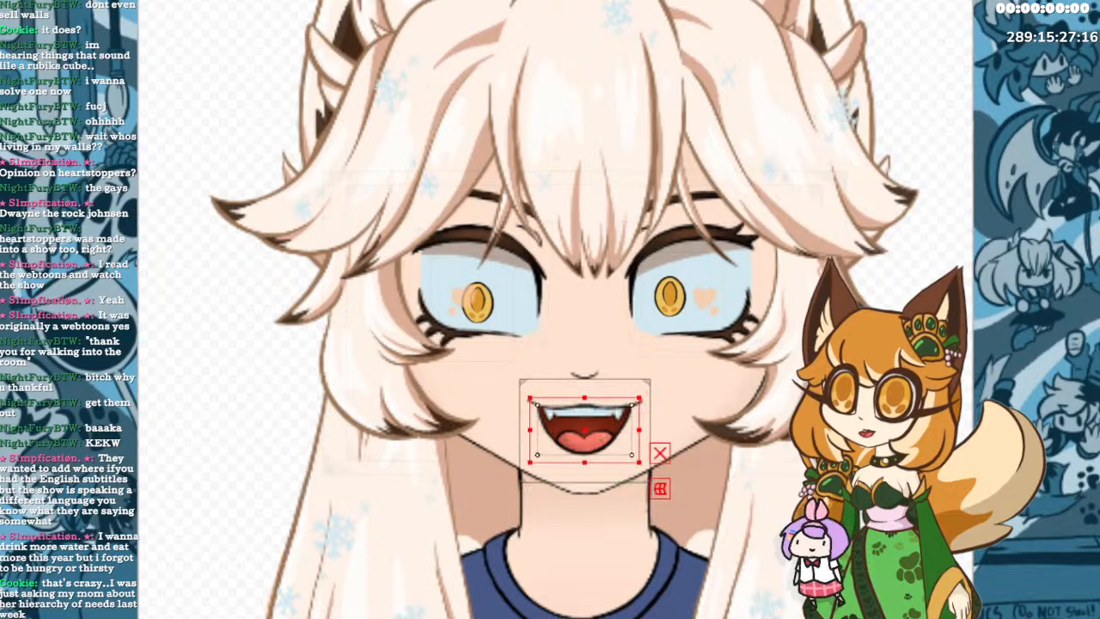
left_click(585, 413, "shift")
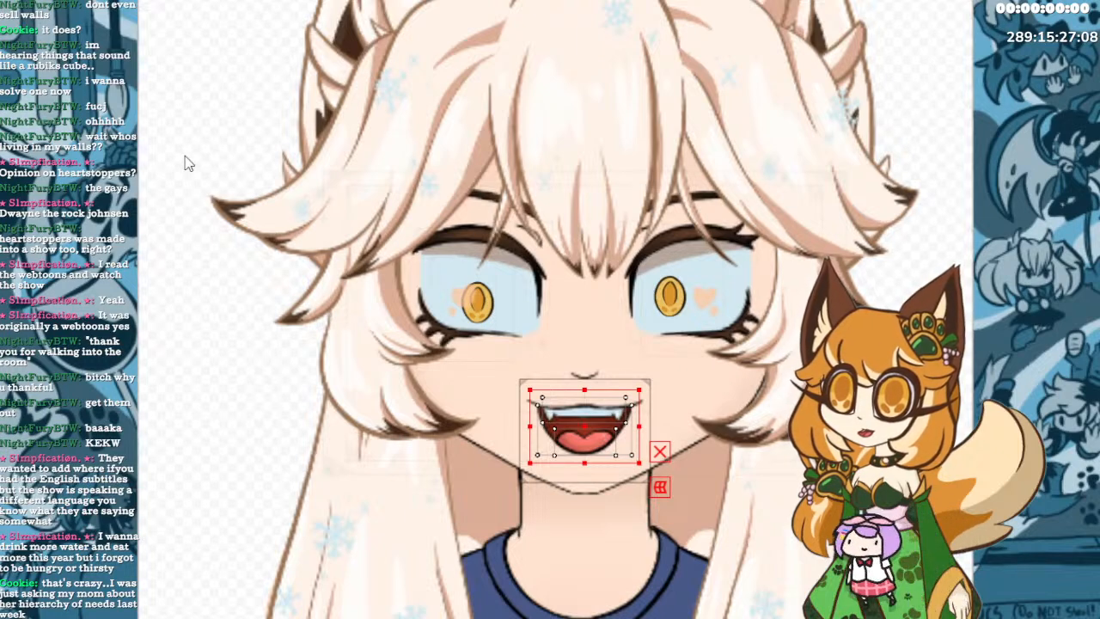
left_click(306, 490)
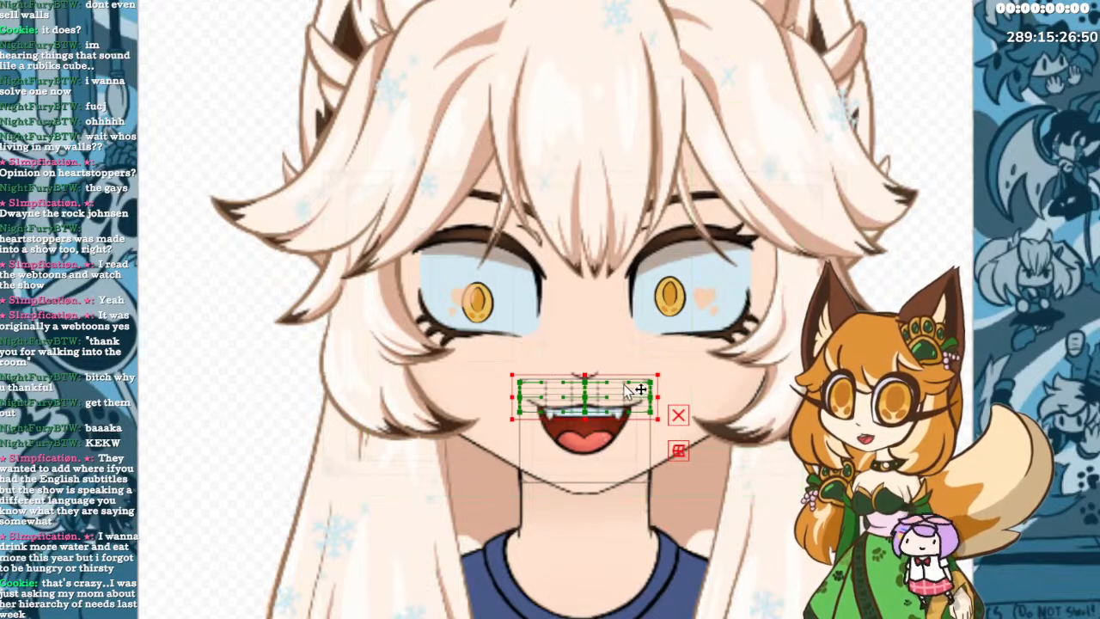
Try to shift the upper lip's warp deformer straight down over the upper teeth.
left_click_drag(586, 395, 584, 412)
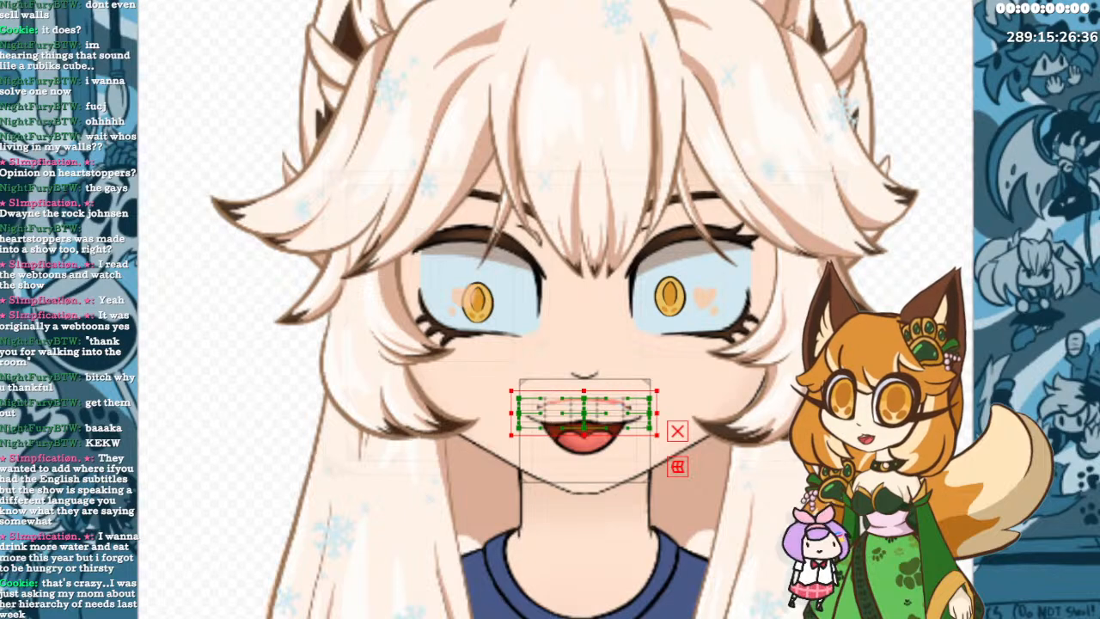
key("Escape")
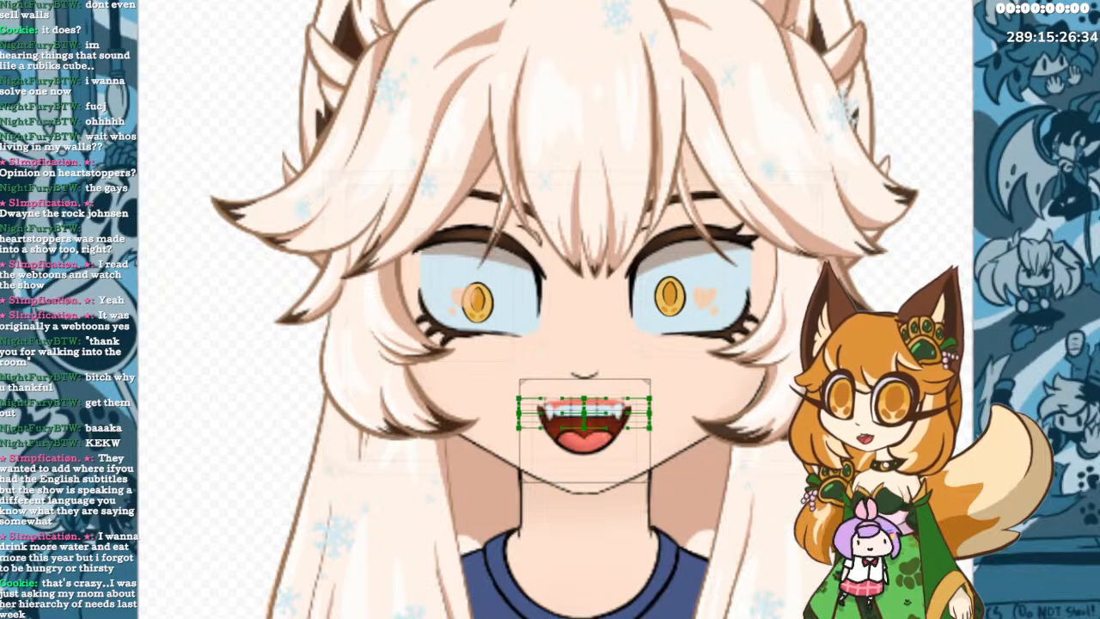
left_click(584, 412)
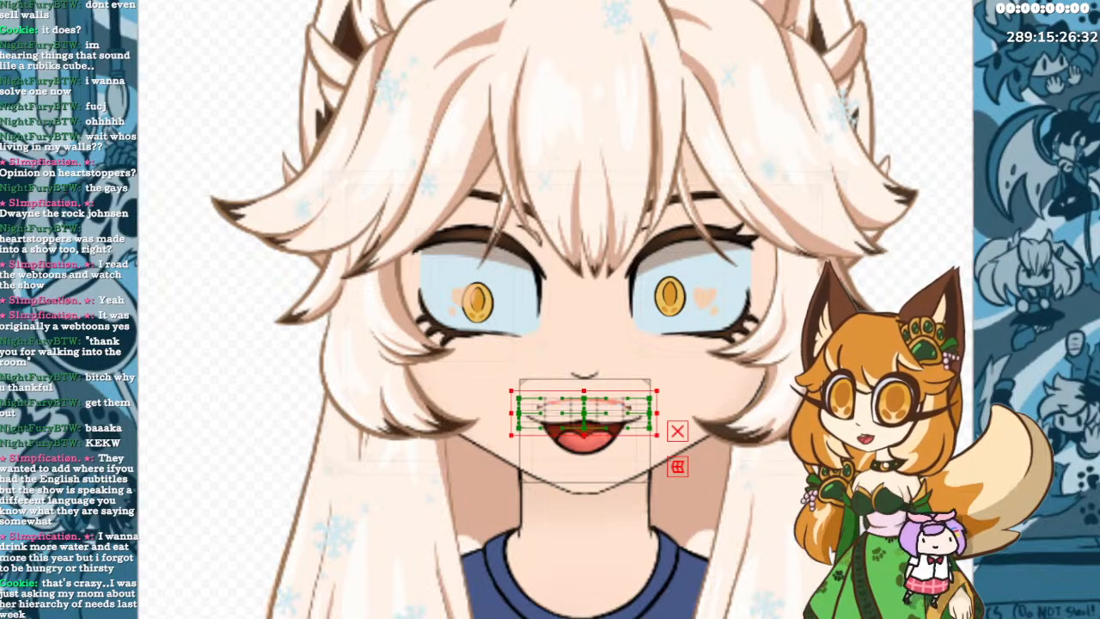
key("ctrl+z")
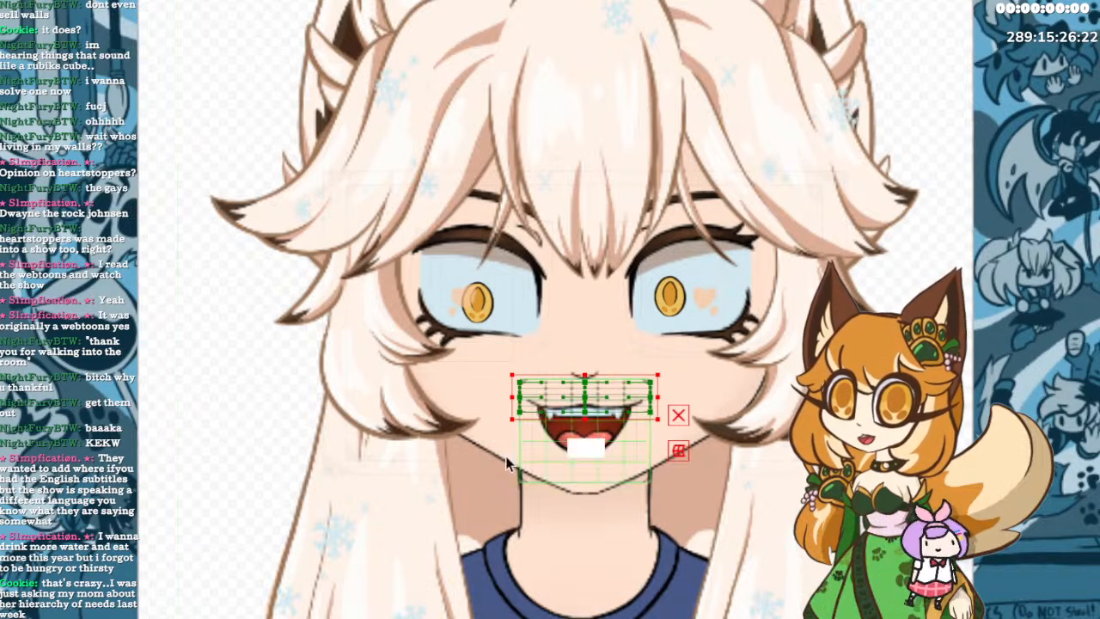
left_click(586, 396)
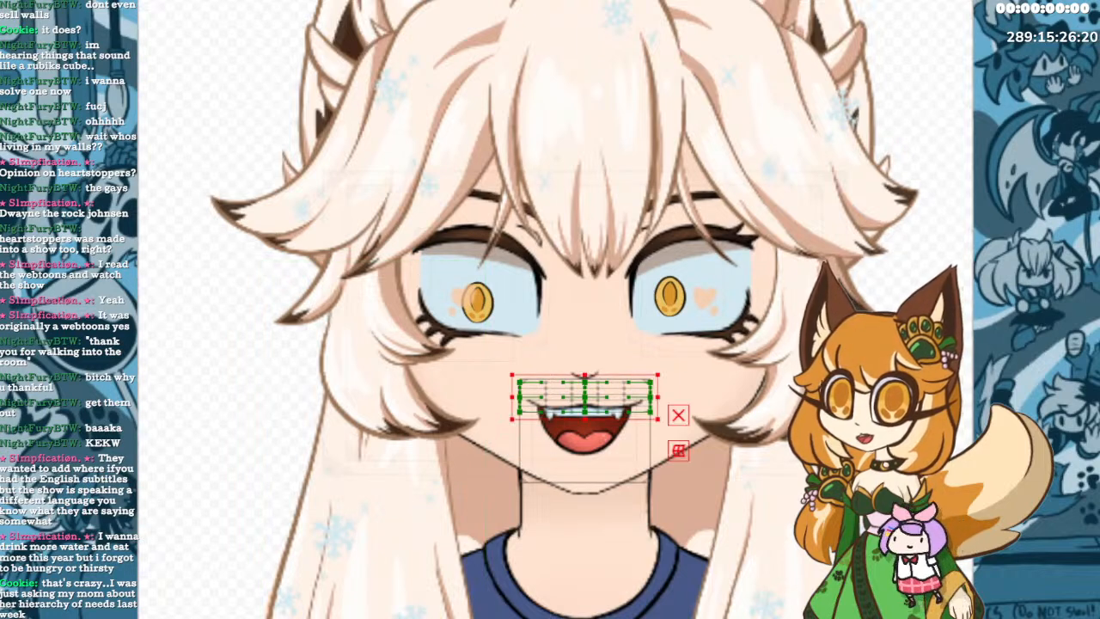
left_click_drag(587, 396, 584, 415)
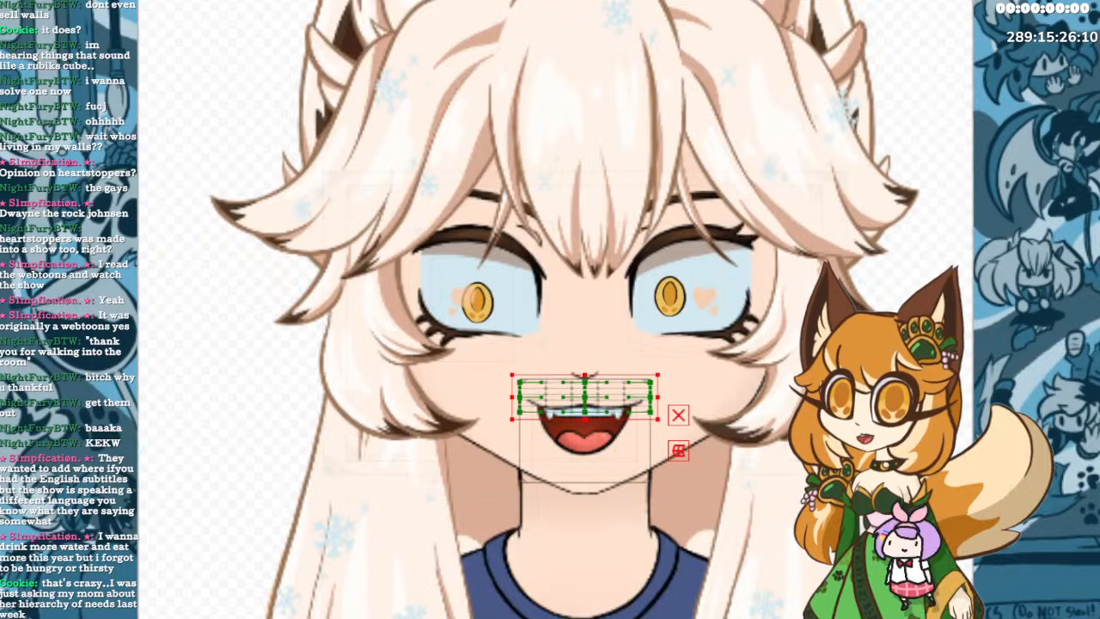
Bend the right-hand end of the upper lip deformer downward by lowering its middle and lower edge points.
scroll(662, 441, "up", 5)
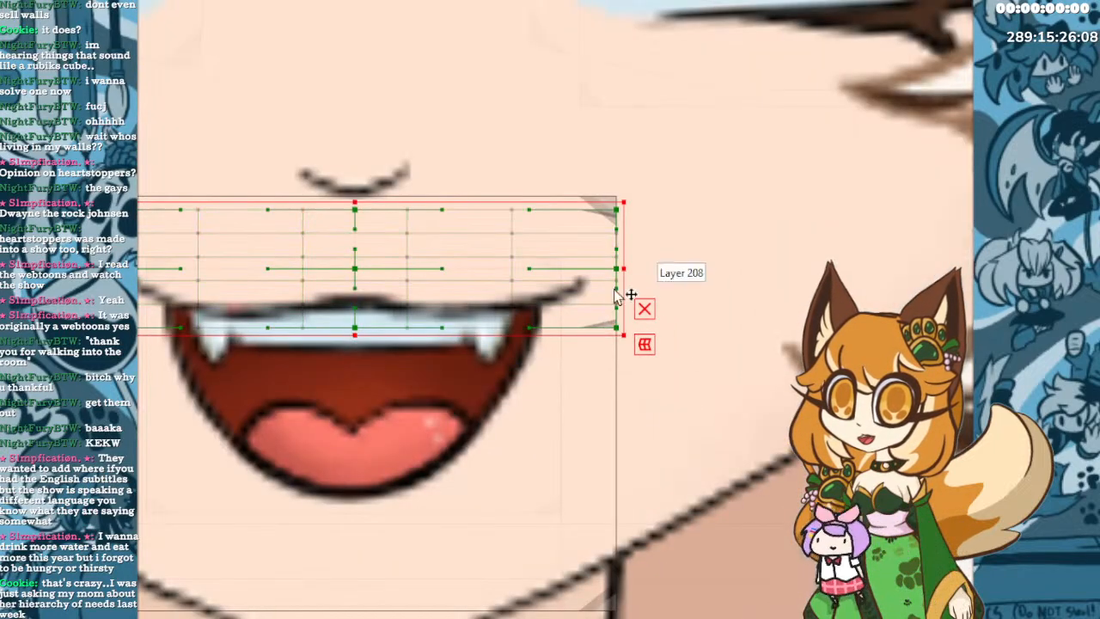
left_click_drag(616, 269, 613, 282)
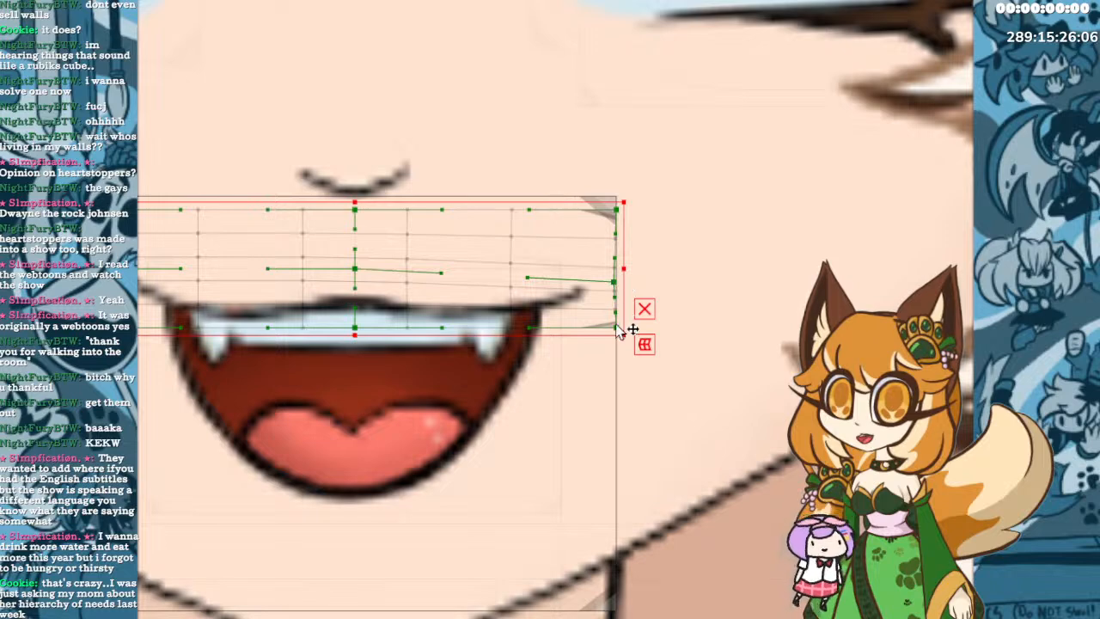
left_click_drag(617, 332, 600, 346)
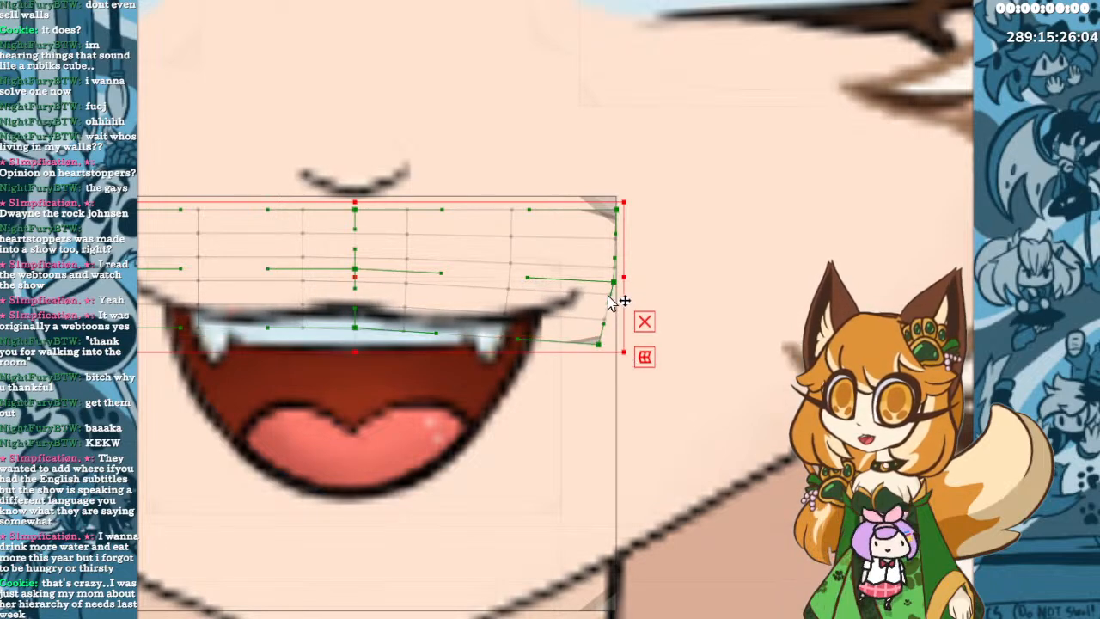
mouse_move(614, 288)
left_mouse_down()
mouse_move(608, 314)
mouse_move(606, 300)
left_mouse_up()
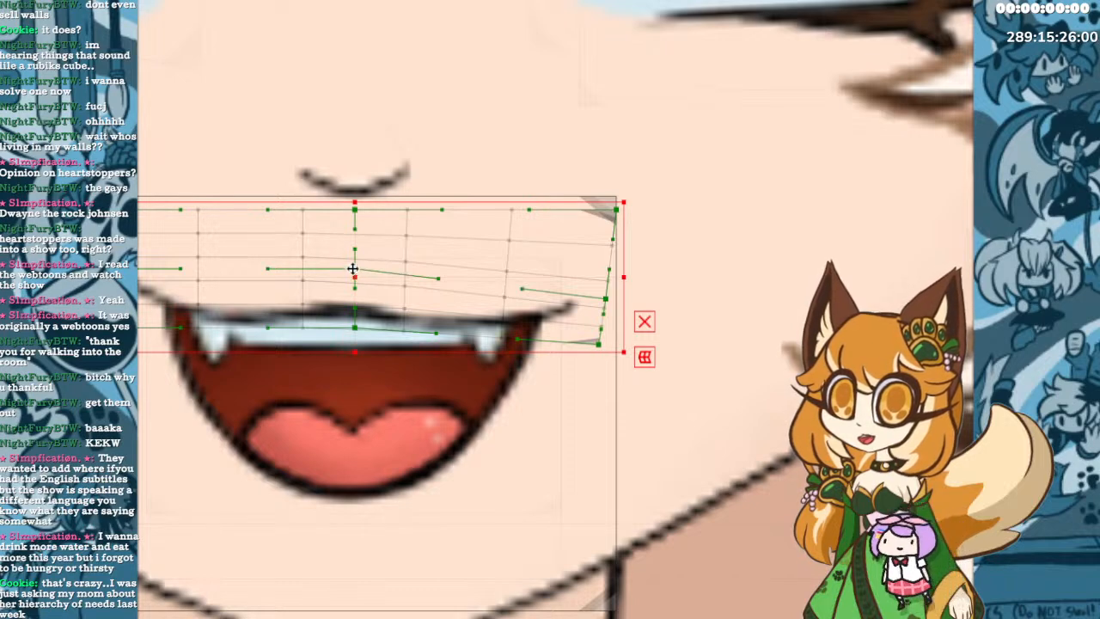
left_click_drag(360, 255, 361, 240)
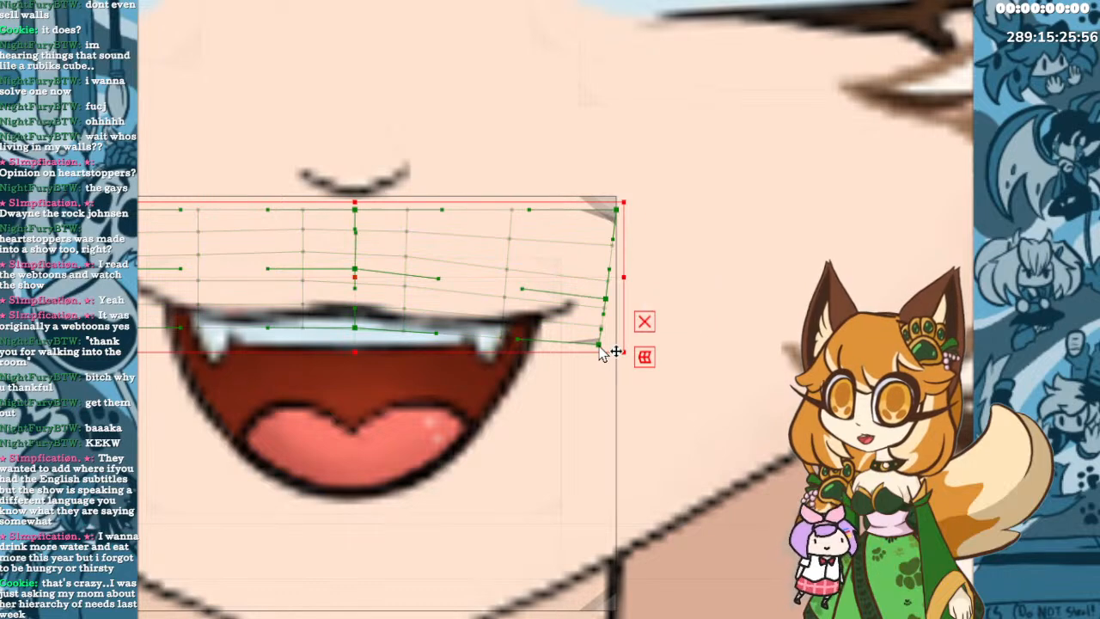
Pull the upper lip deformer's right-hand edge points inward so the lip line's end meets the mouth's right corner.
left_click_drag(600, 349, 585, 352)
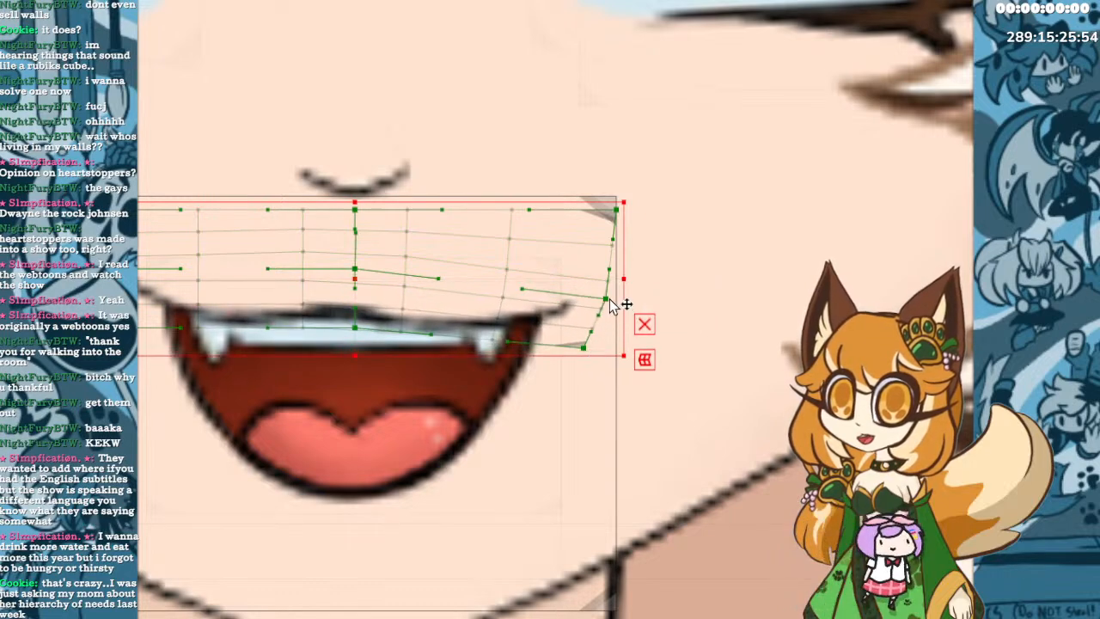
left_click_drag(606, 300, 582, 301)
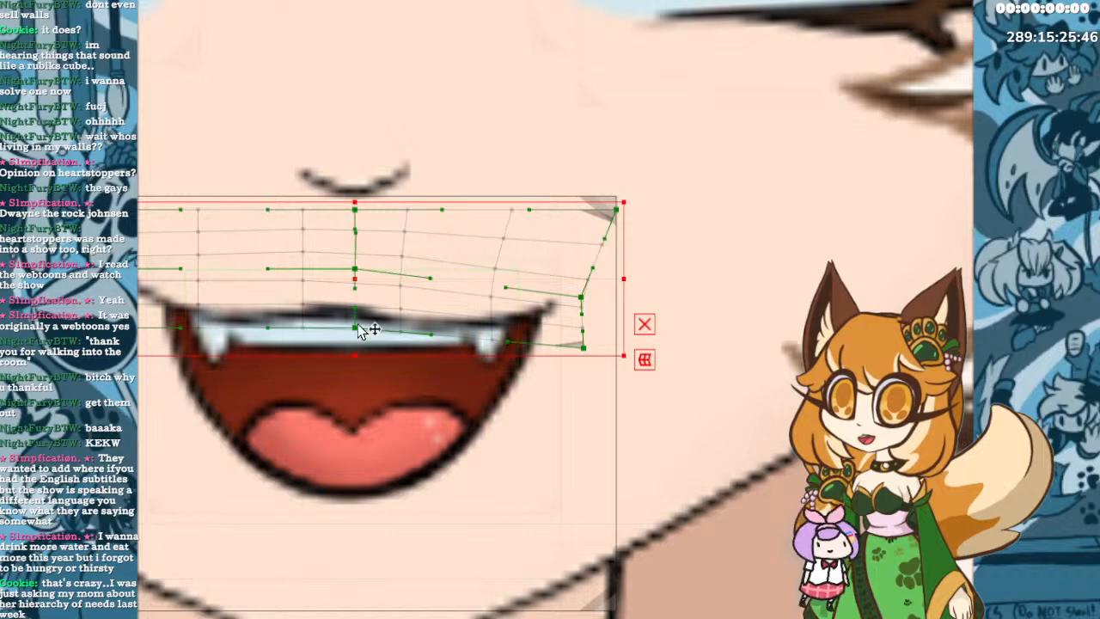
mouse_move(360, 332)
left_mouse_down()
mouse_move(370, 343)
mouse_move(351, 344)
mouse_move(346, 358)
mouse_move(354, 323)
left_mouse_up()
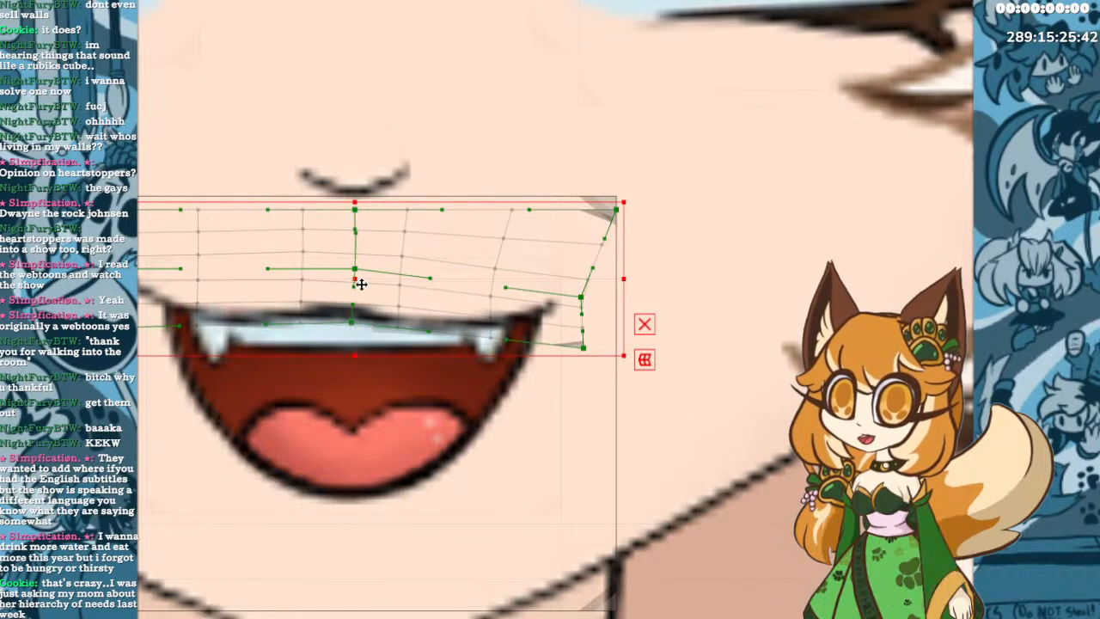
left_click_drag(616, 211, 563, 251)
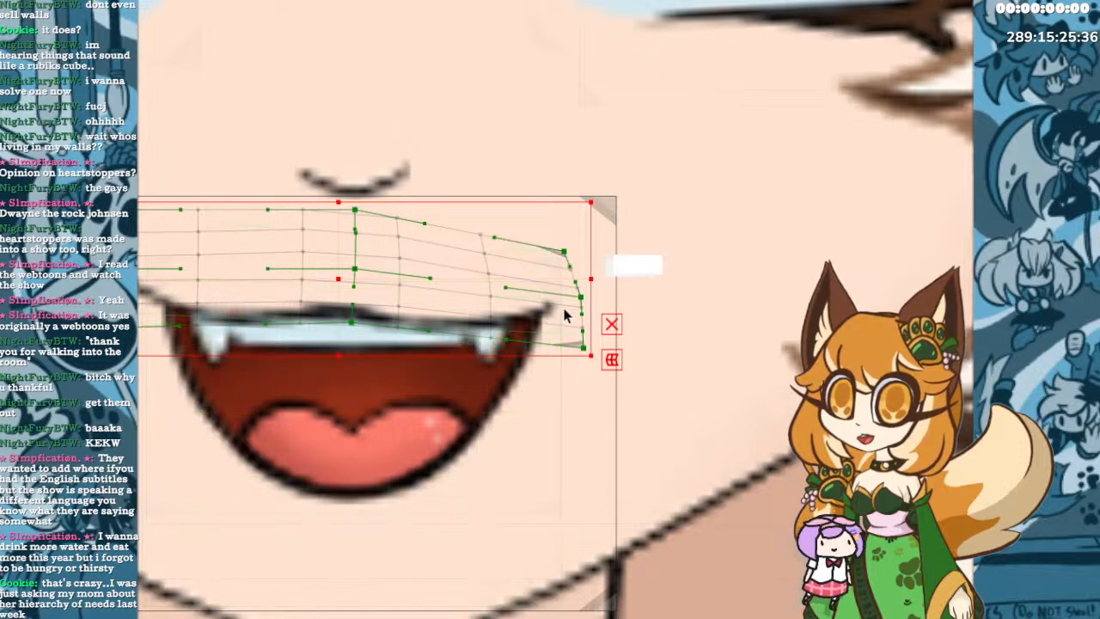
left_click_drag(581, 297, 558, 317)
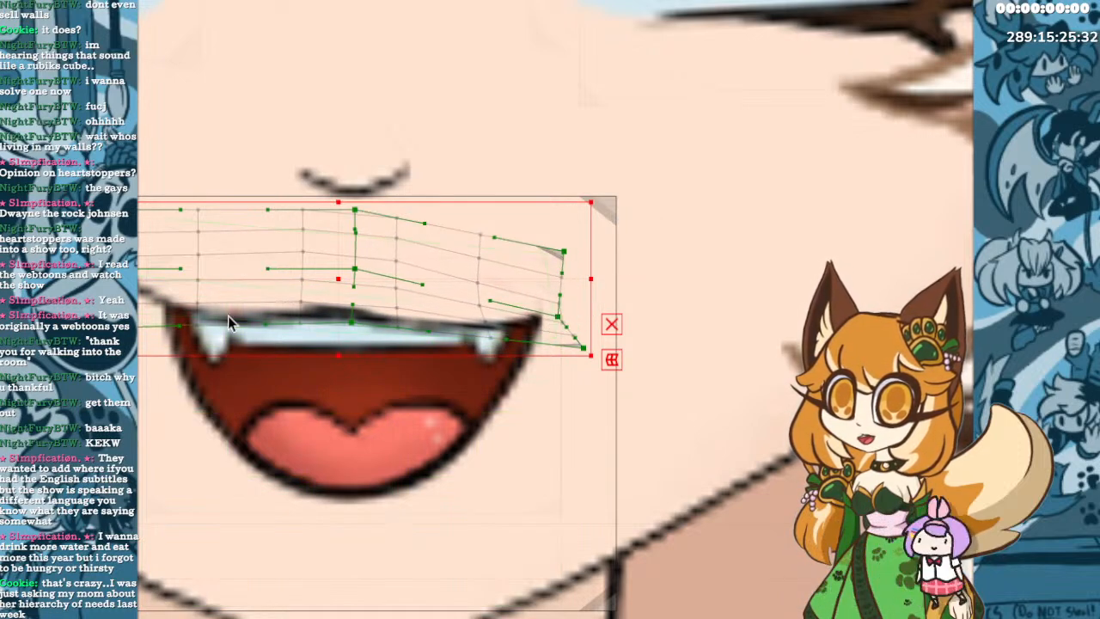
Pull the upper lip deformer's left-hand edge points down and inward so the lip line's end meets the mouth's left corner.
scroll(463, 425, "down", 3)
scroll(325, 404, "up", 4)
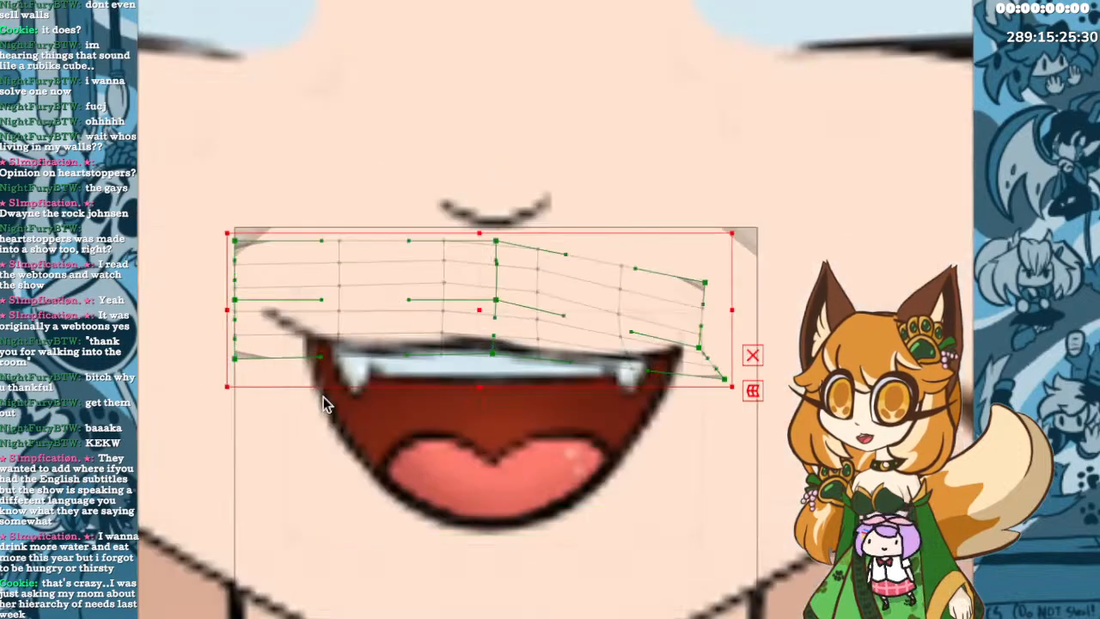
left_click_drag(252, 309, 266, 328)
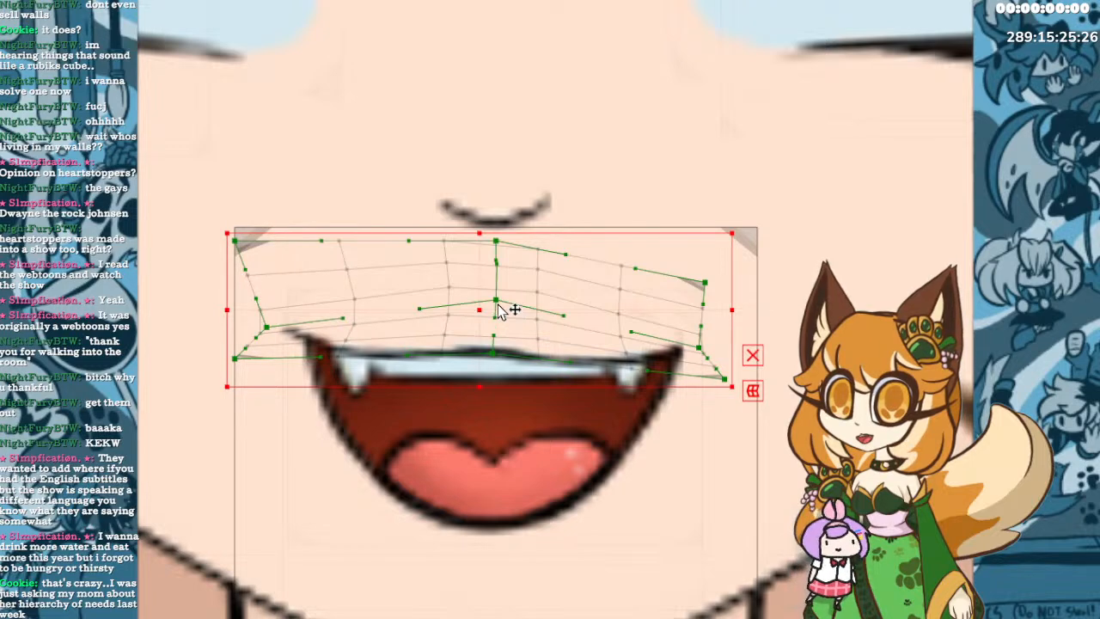
left_click_drag(499, 302, 498, 294)
left_click_drag(239, 244, 259, 286)
left_click_drag(247, 365, 293, 388)
left_click_drag(268, 328, 281, 346)
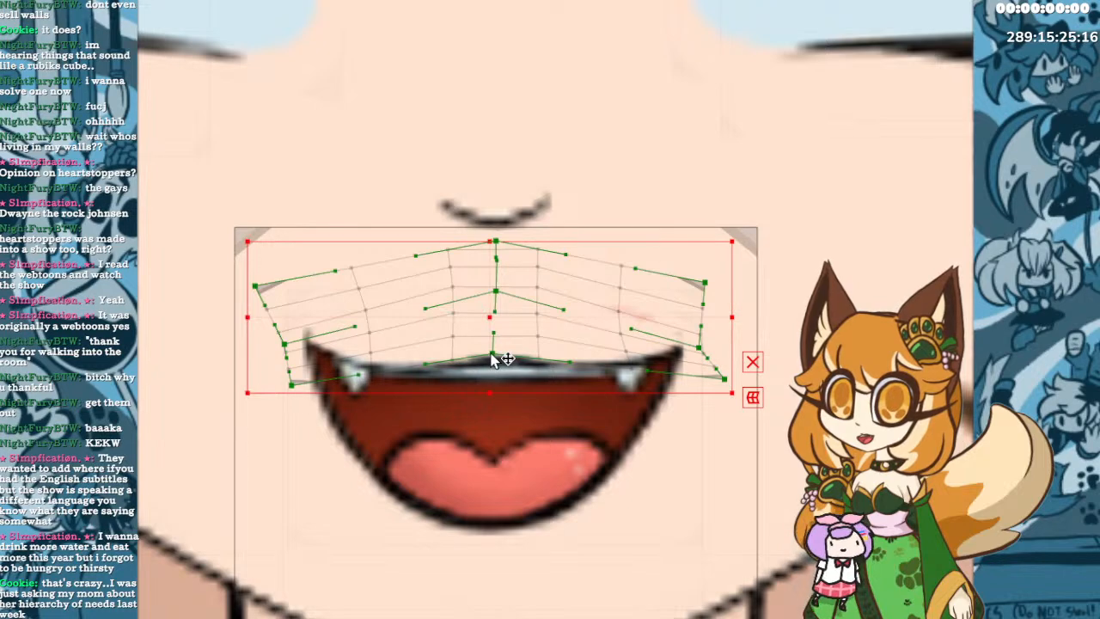
Raise the upper lip deformer's centre points into an arch and refine its outer points to even out both sides.
left_click_drag(494, 359, 492, 344)
left_click_drag(496, 295, 504, 236)
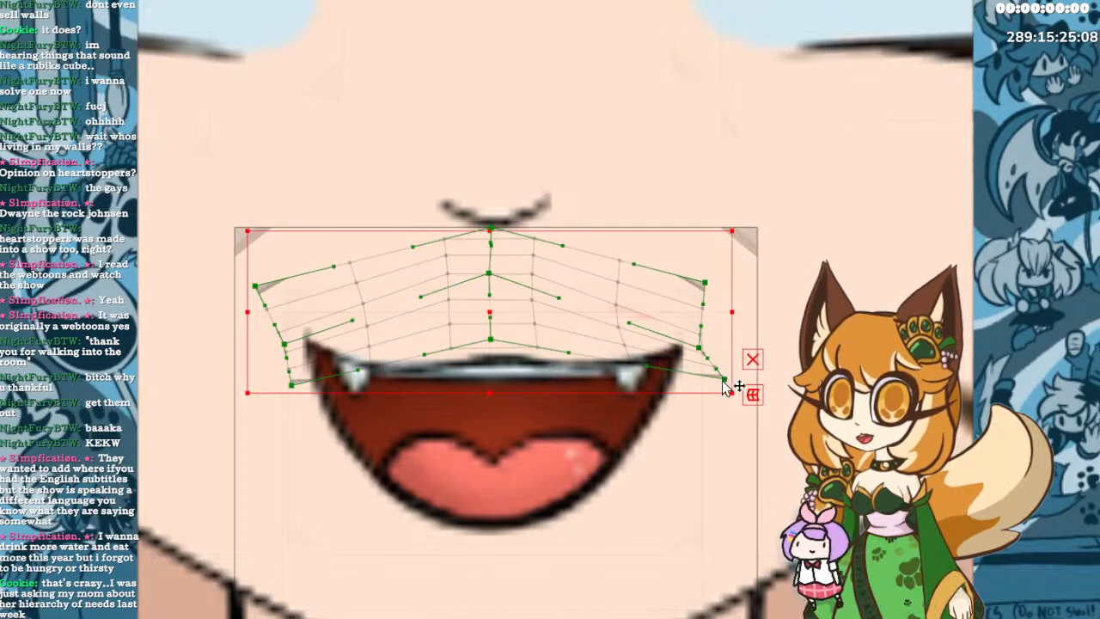
mouse_move(724, 384)
left_mouse_down()
mouse_move(704, 386)
mouse_move(720, 387)
left_mouse_up()
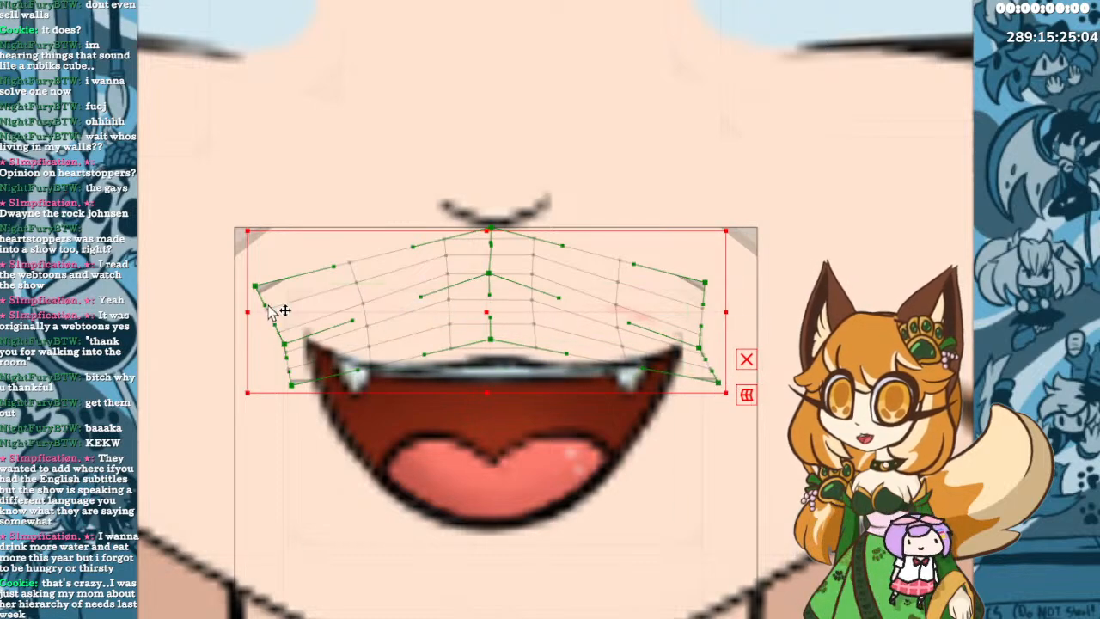
left_click_drag(256, 287, 277, 296)
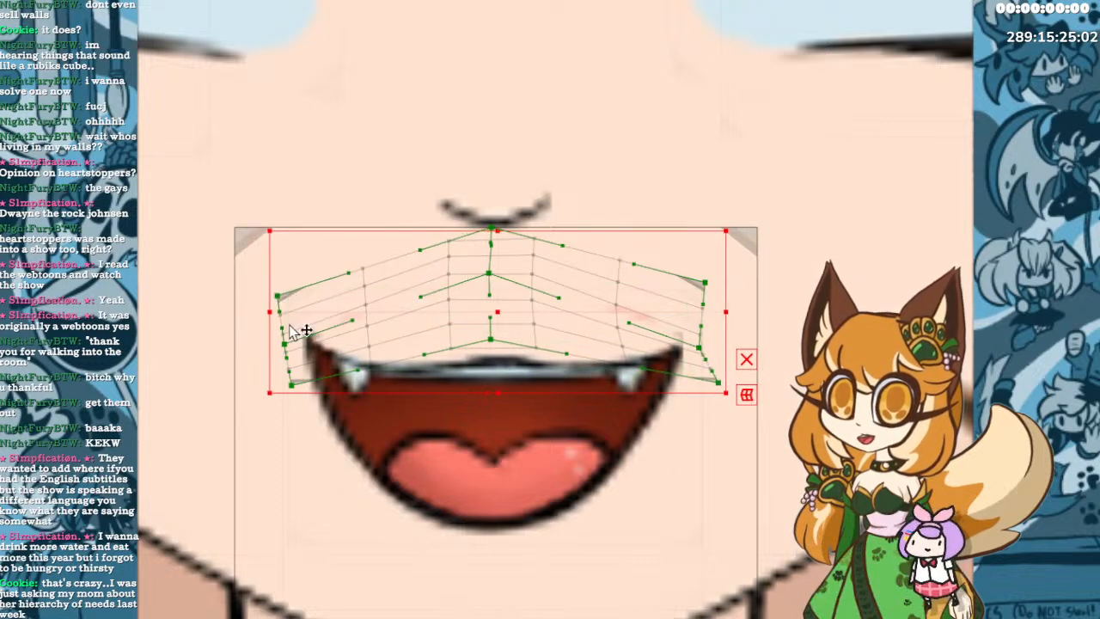
left_click_drag(288, 345, 280, 358)
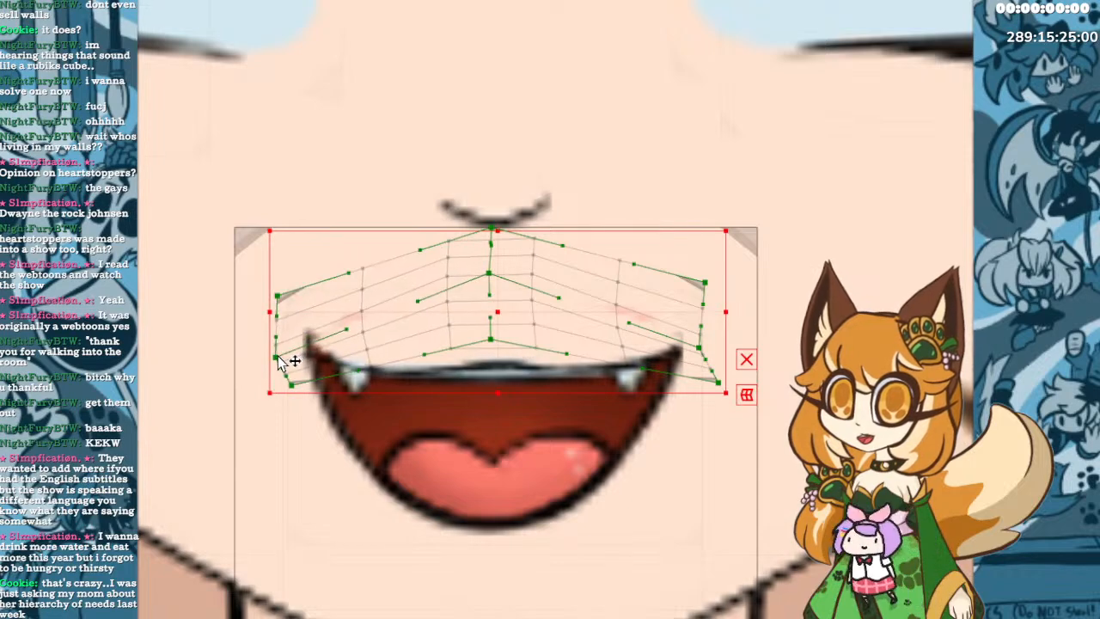
Nudge the lower and middle centre control points of the upper-lip warp deformer slightly up and to the right.
left_click_drag(494, 341, 500, 335)
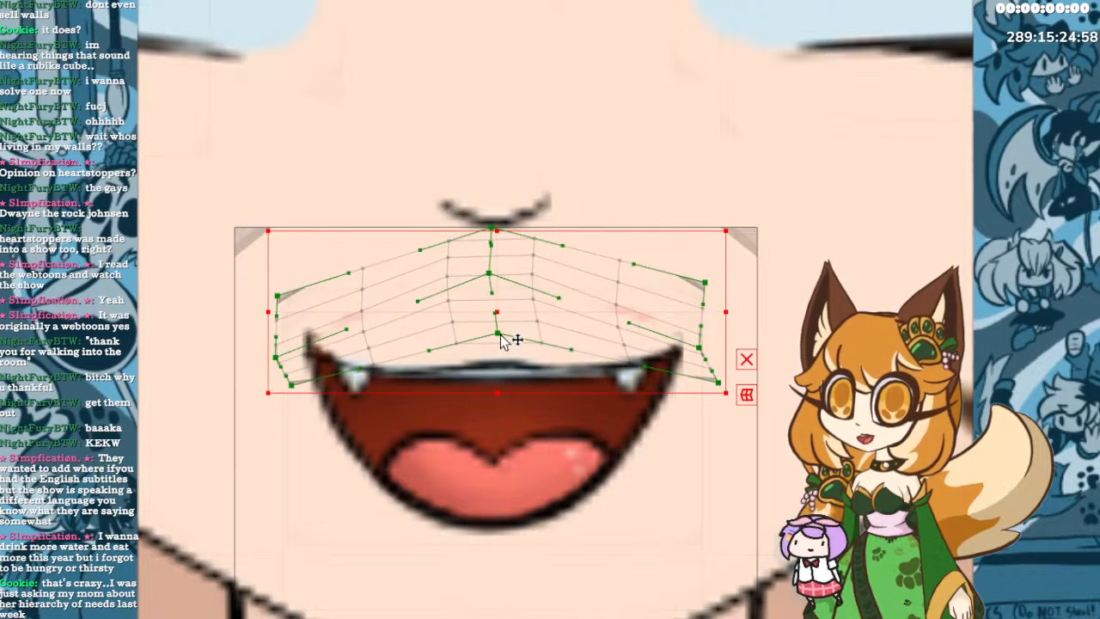
left_click_drag(495, 277, 505, 274)
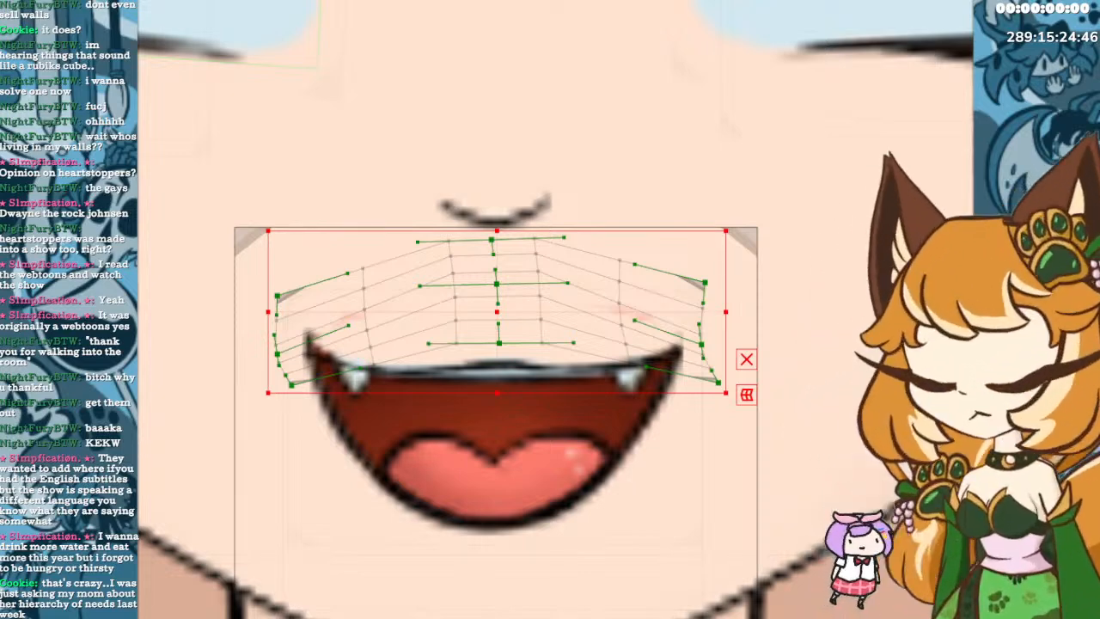
Undo the recent control-point edits on the upper-lip warp deformer until its grid is nearly rectangular again.
key("ctrl+z")
key("ctrl+z")
key("ctrl+z")
key("ctrl+z")
key("ctrl+z")
key("ctrl+z")
key("ctrl+z")
key("ctrl+z")
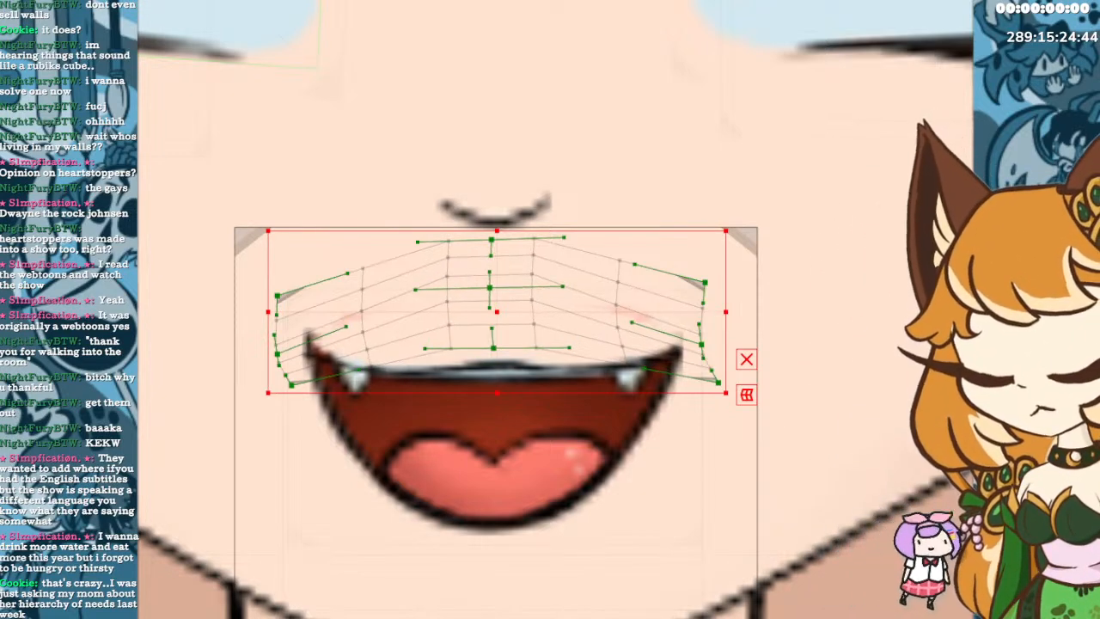
key("ctrl+z")
key("ctrl+z")
key("ctrl+z")
key("ctrl+z")
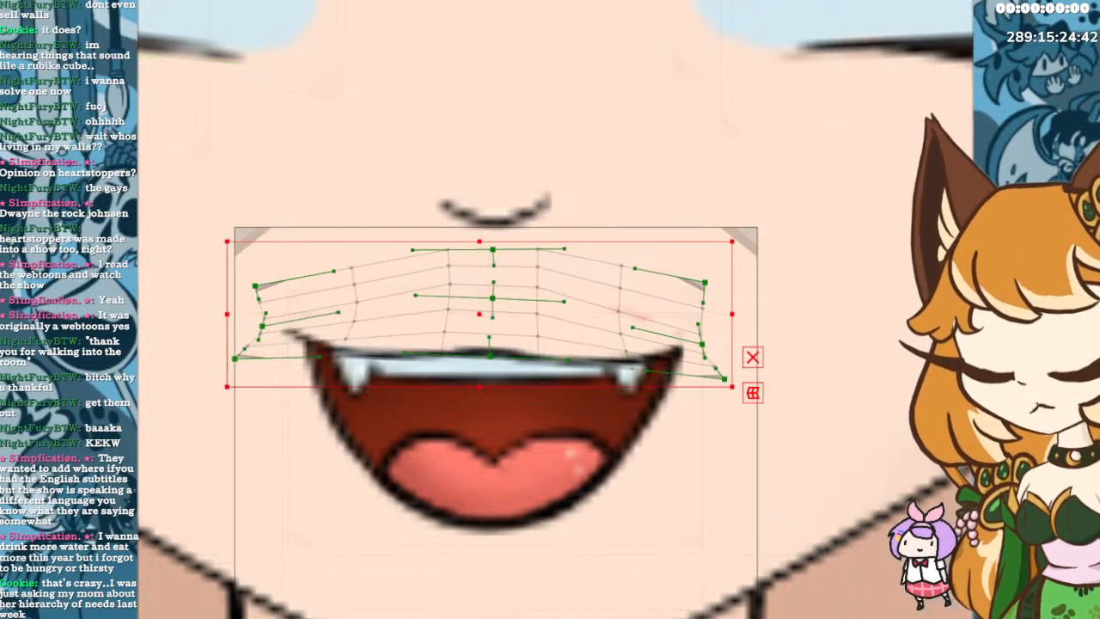
key("ctrl+z")
key("ctrl+z")
key("ctrl+z")
key("ctrl+z")
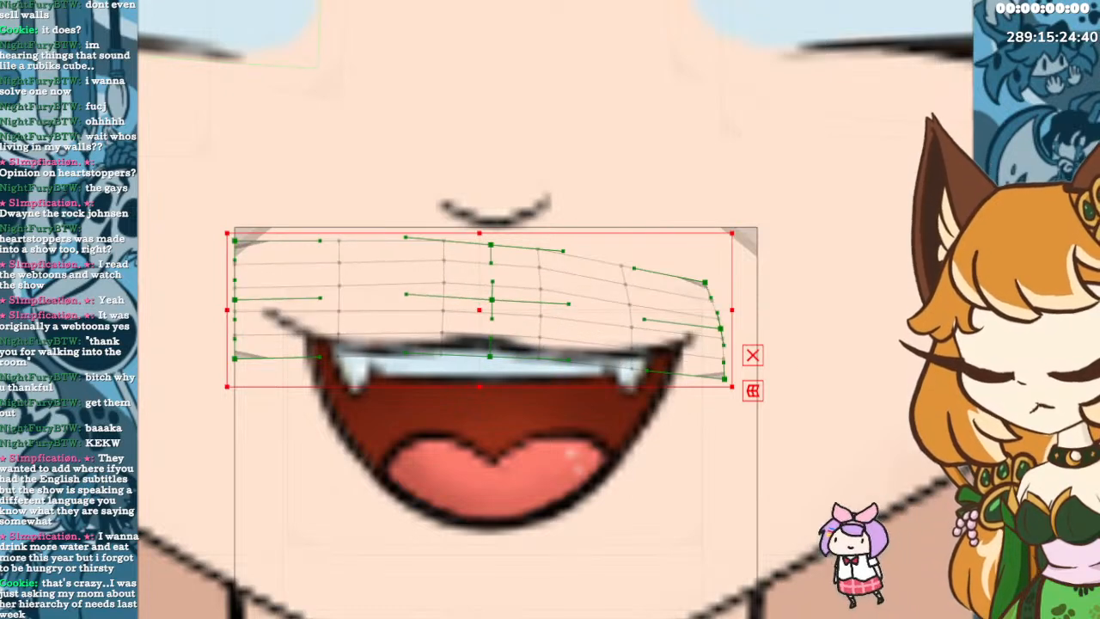
key("ctrl+z")
key("ctrl+z")
key("ctrl+z")
key("ctrl+z")
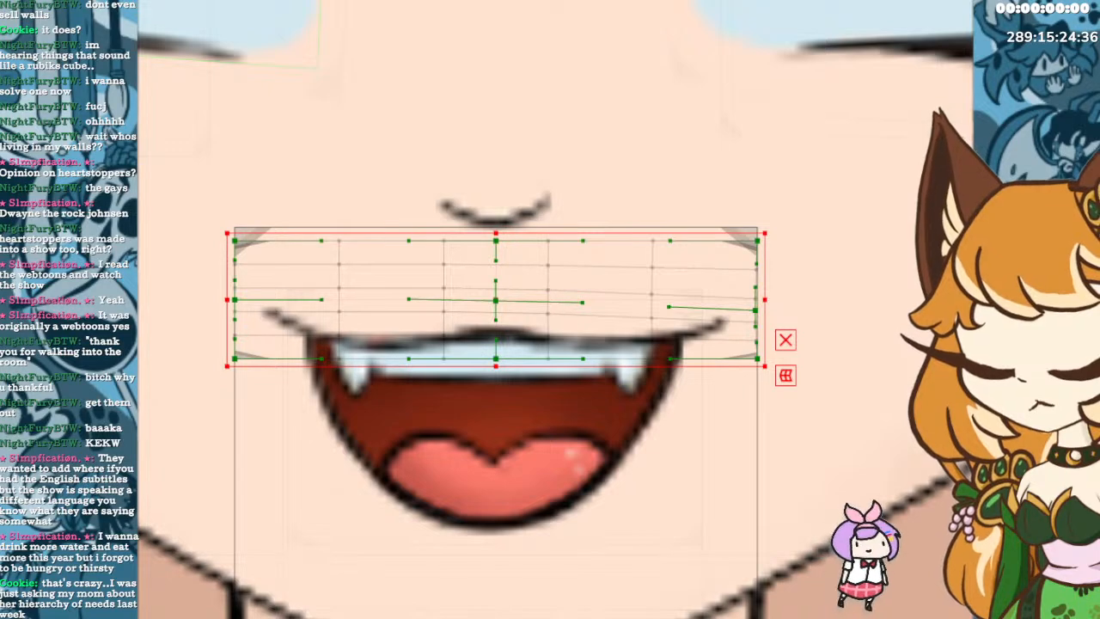
Create a deform path of five points along the upper lip line, from one mouth corner to the other.
left_click(296, 423)
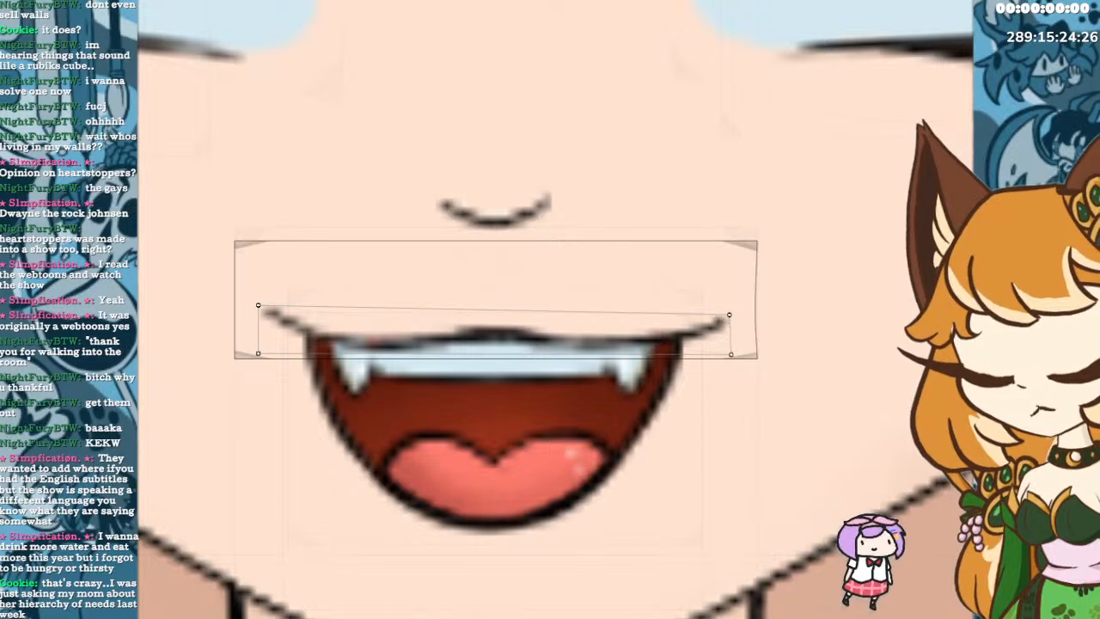
left_click(398, 324)
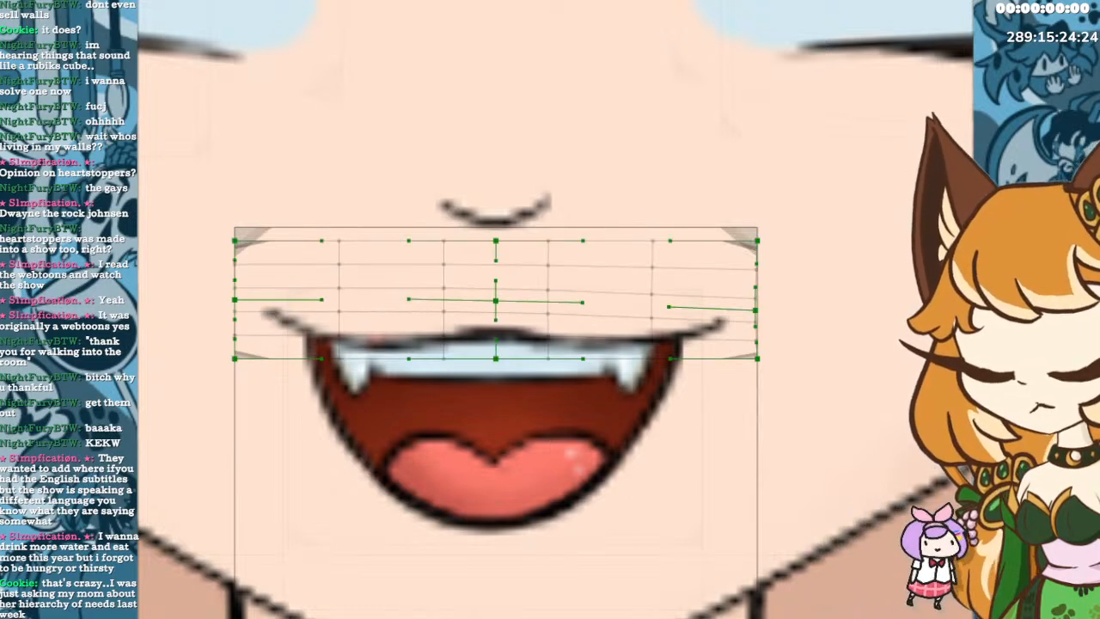
left_click(272, 316)
left_click(376, 347)
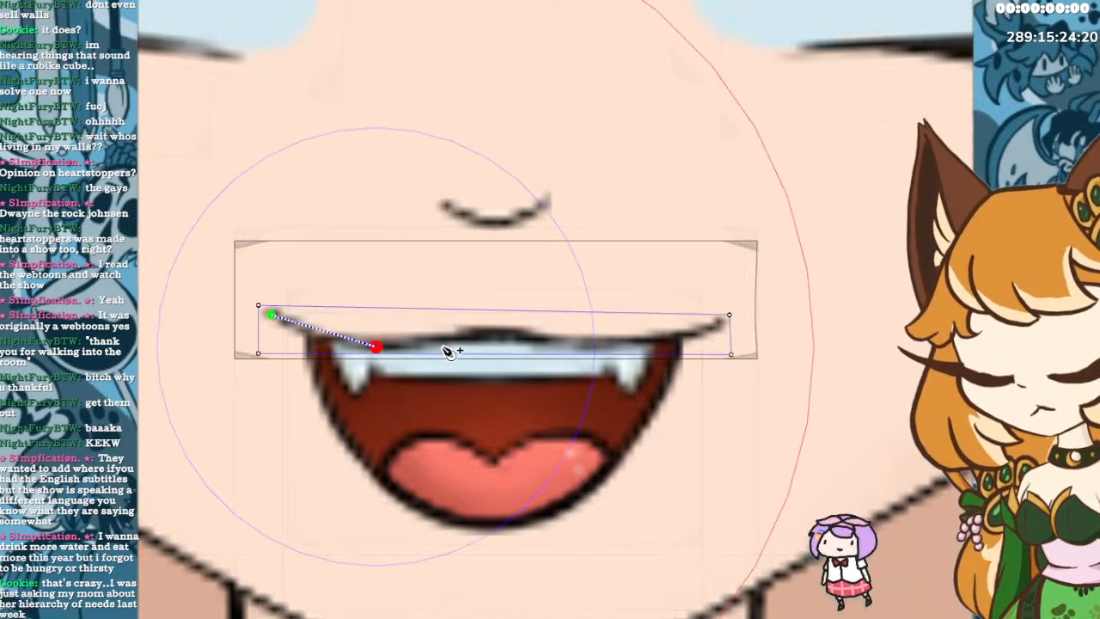
left_click(503, 333)
left_click(607, 343)
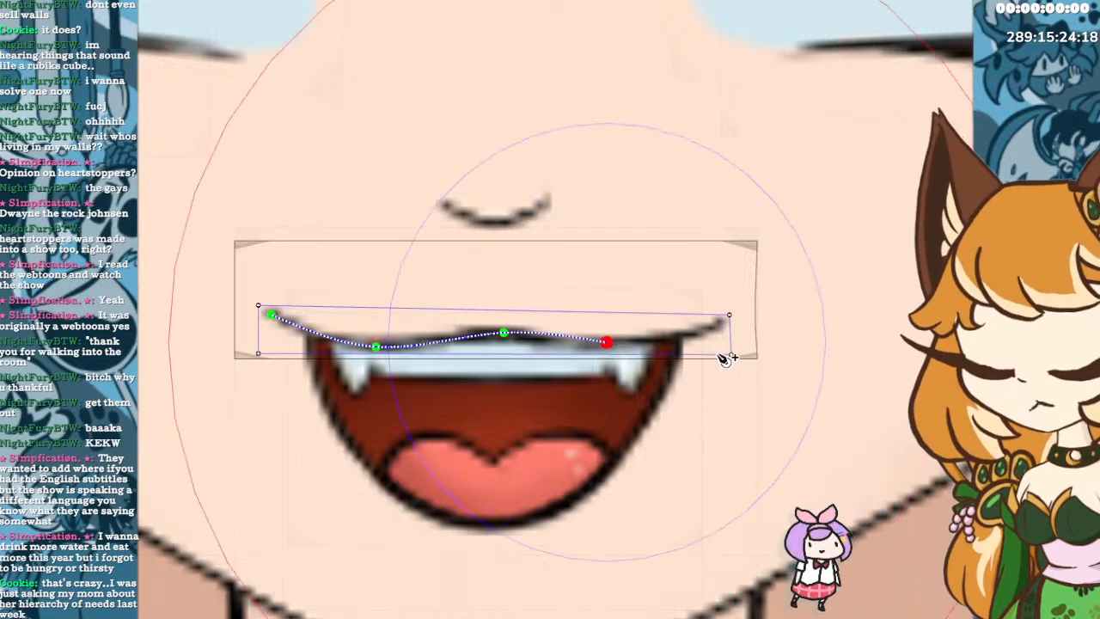
left_click(720, 324)
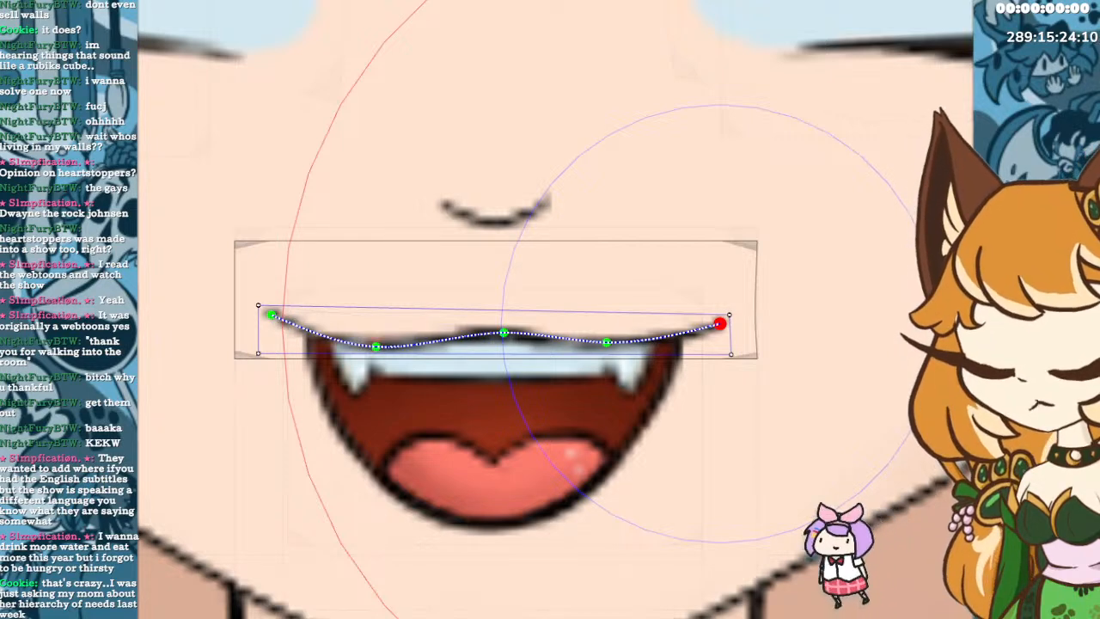
key("Escape")
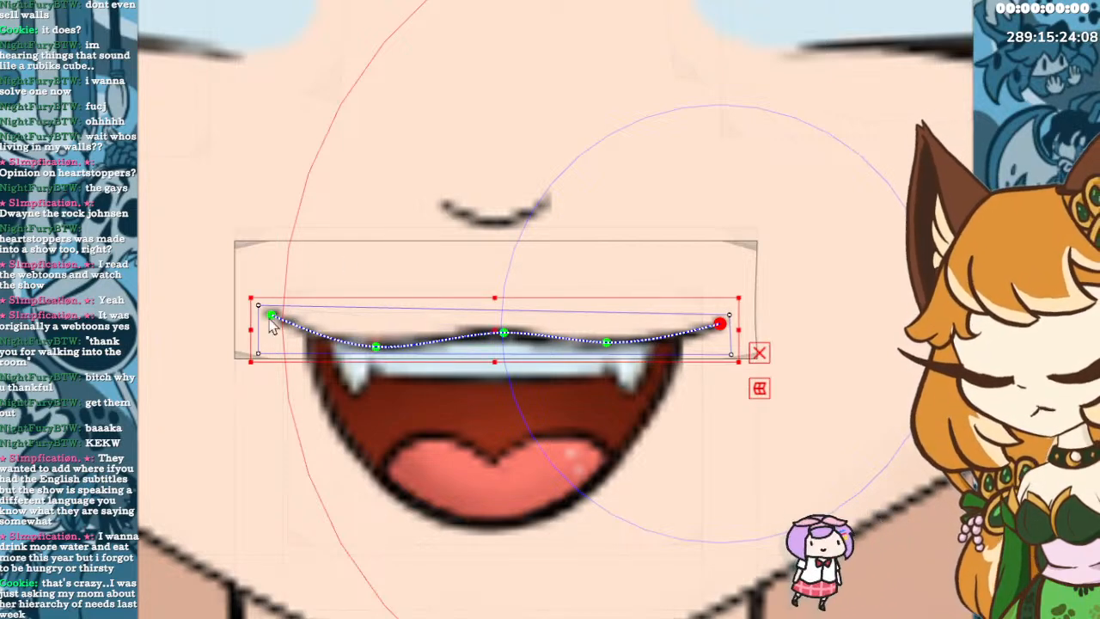
Bend the lip line by pulling the path's end points down and inward to the mouth corners and raising its inner points.
left_click_drag(272, 318, 305, 362)
left_click_drag(506, 334, 504, 322)
left_click(378, 345)
left_click_drag(382, 351, 365, 307)
left_click(607, 343)
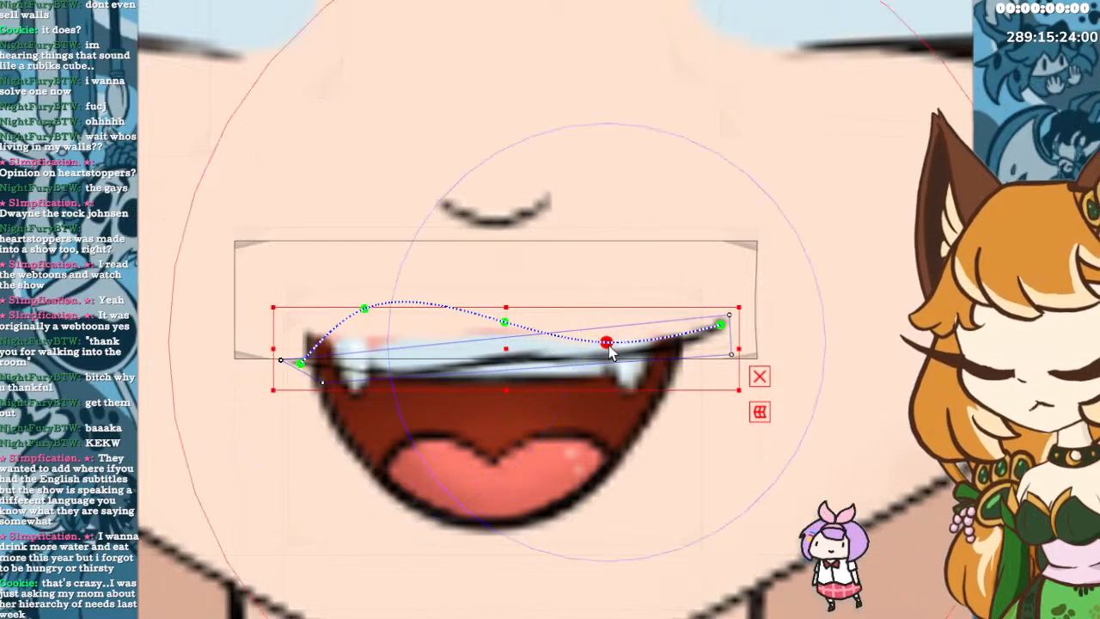
left_click_drag(607, 343, 615, 285)
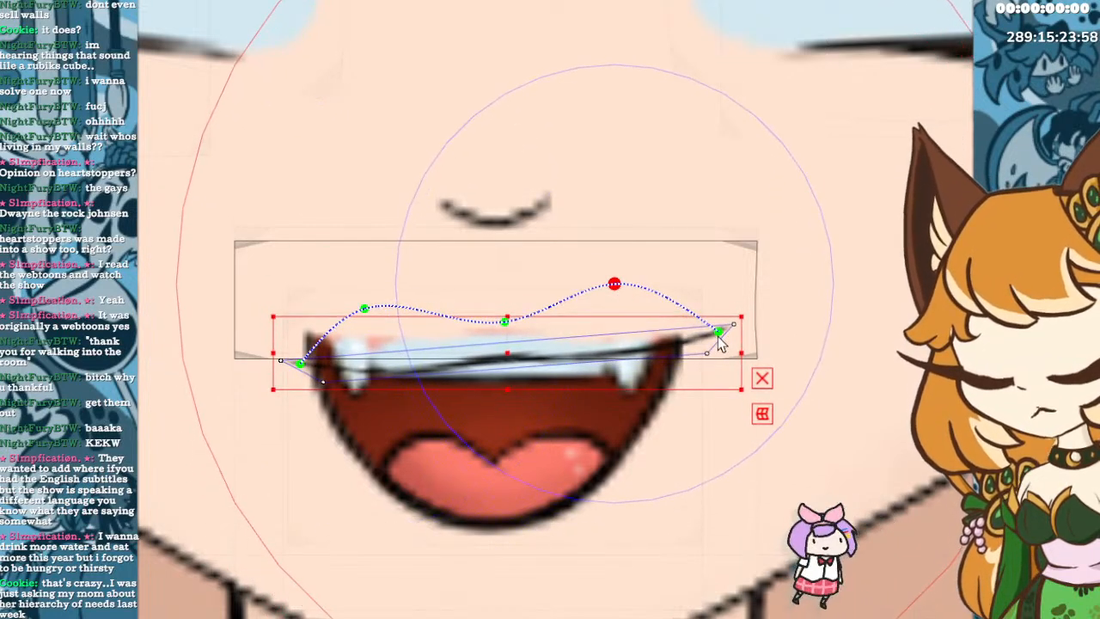
left_click_drag(718, 330, 694, 362)
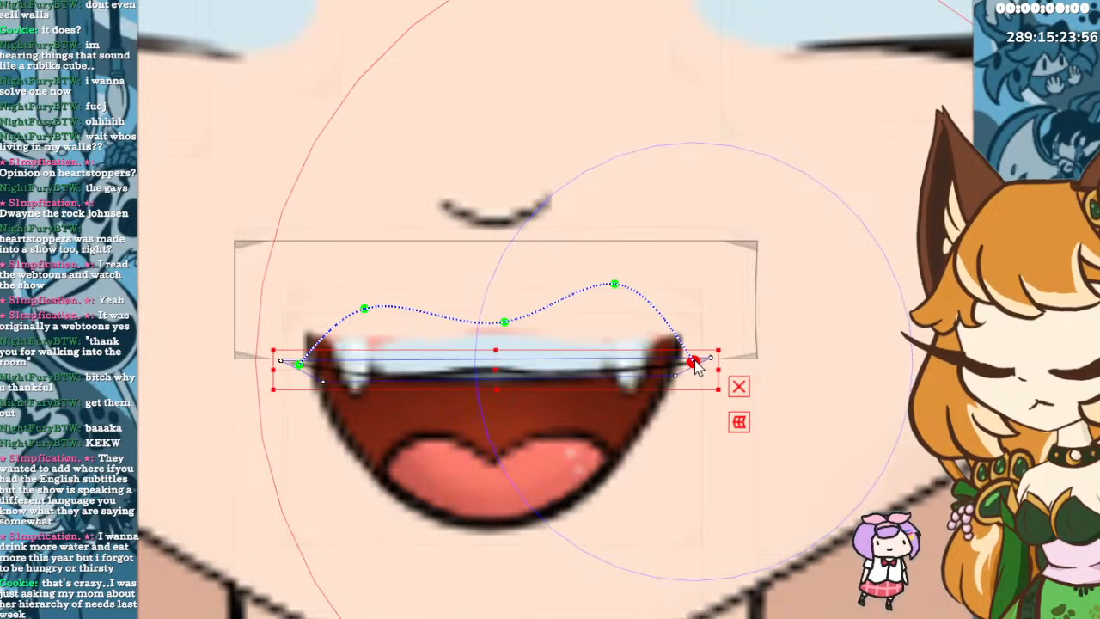
Stretch and raise the lip line mesh, and readjust the path's end and inner points to meet the mouth corners.
left_click_drag(496, 388, 499, 407)
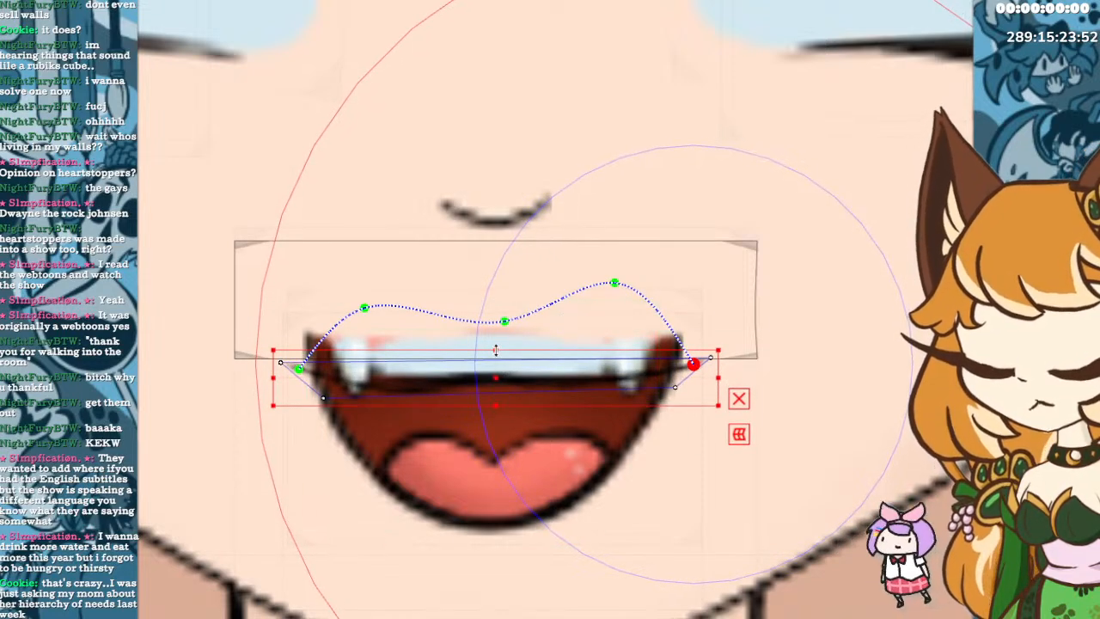
left_click_drag(496, 351, 509, 331)
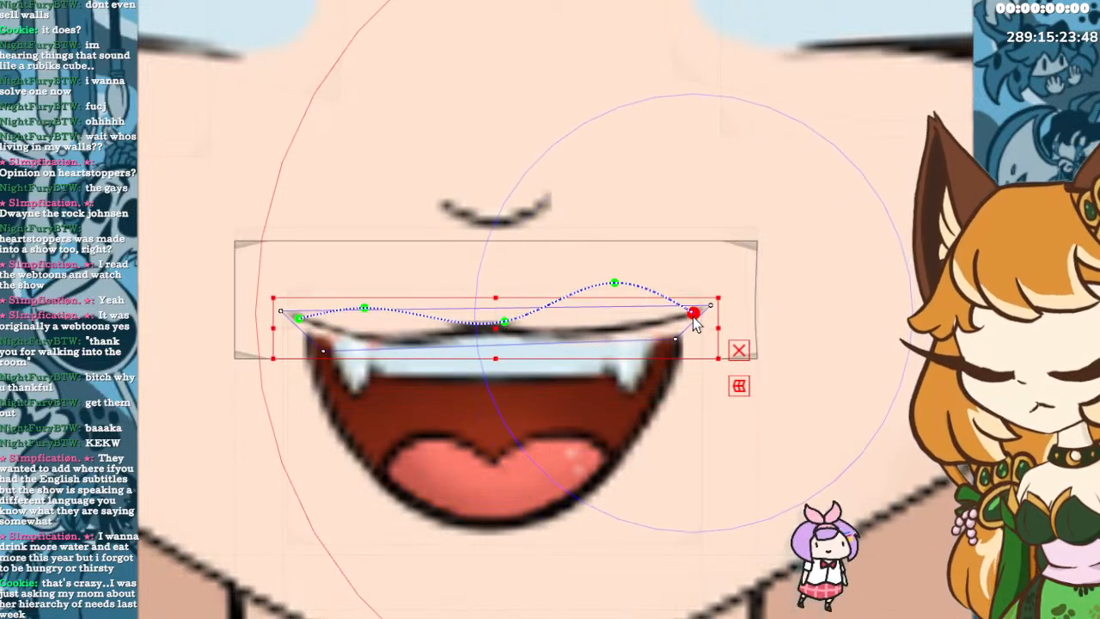
left_click_drag(694, 314, 681, 337)
left_click_drag(615, 285, 609, 311)
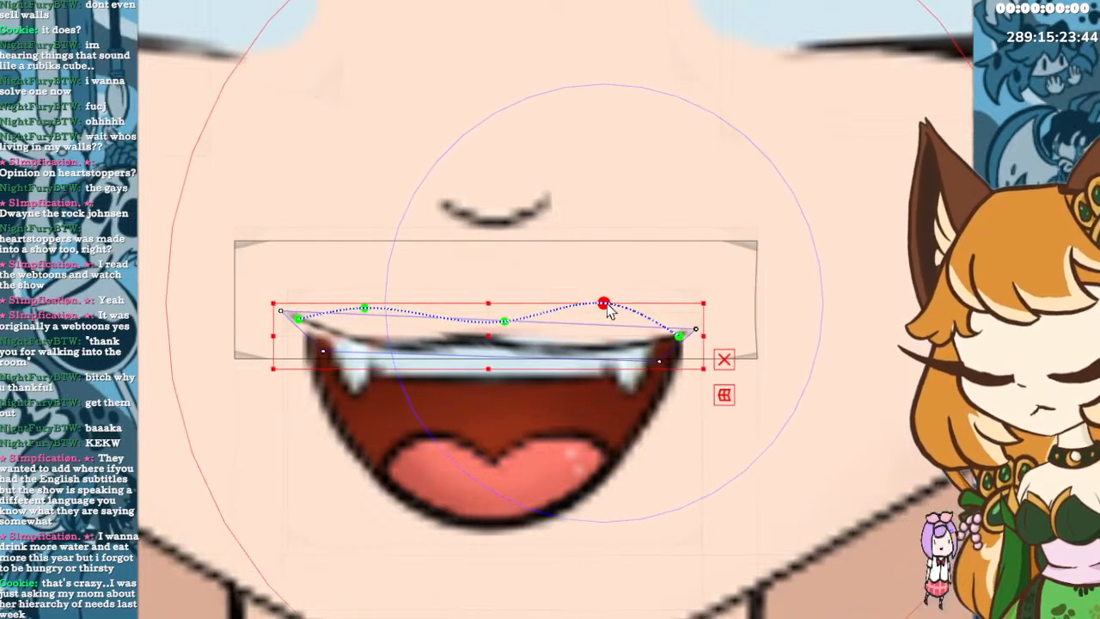
left_click_drag(364, 307, 367, 321)
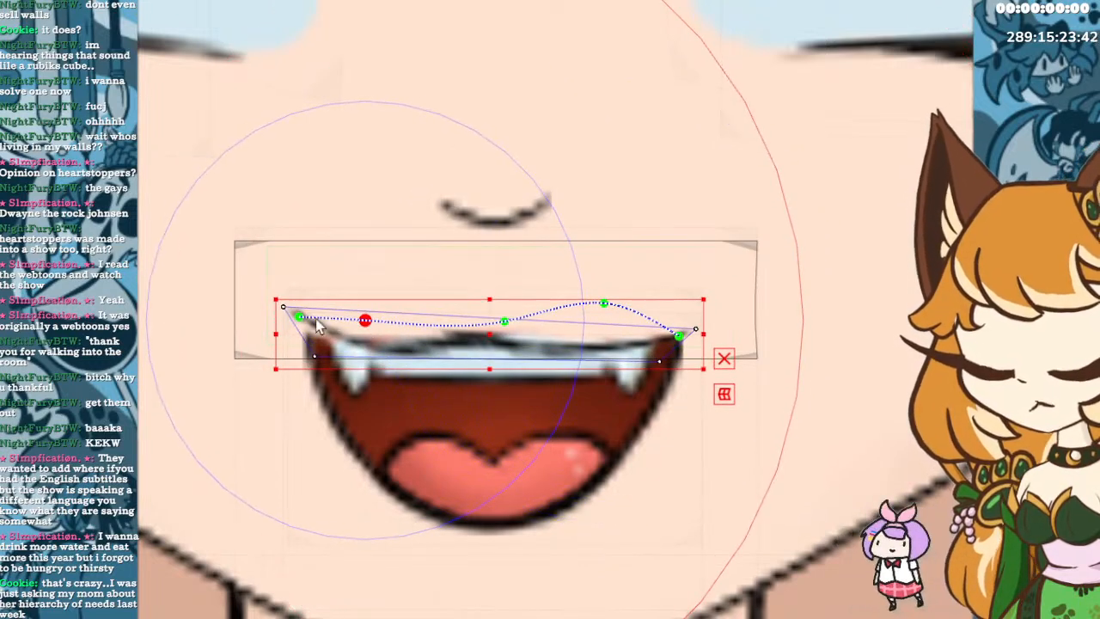
left_click_drag(298, 317, 292, 333)
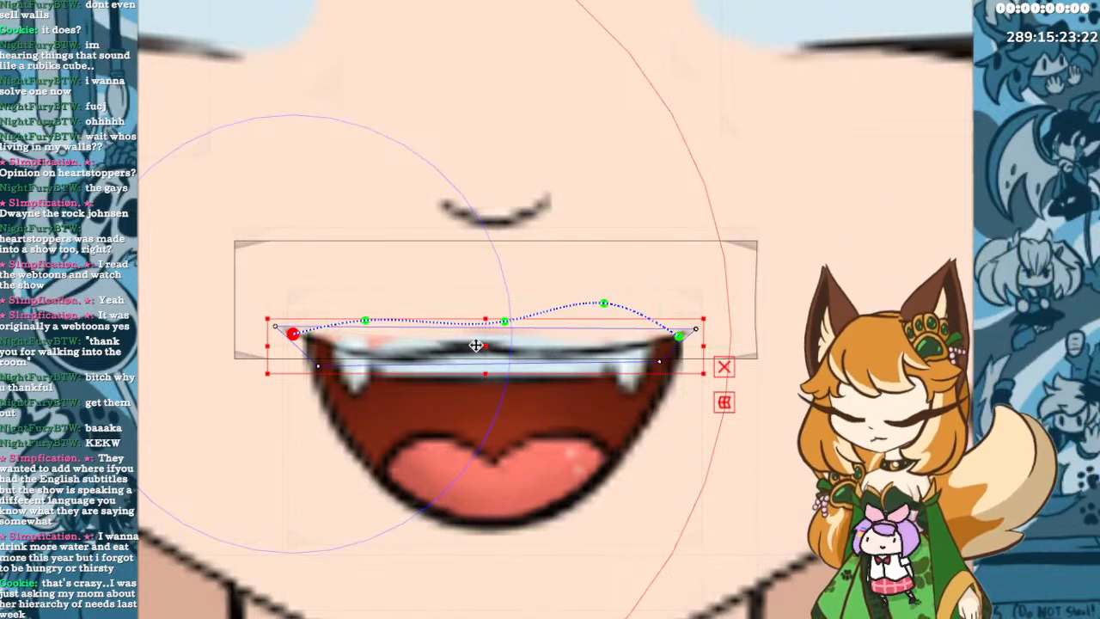
Undo all the deform path edits on the upper lip line, including the path points themselves.
key("ctrl+z")
key("ctrl+z")
key("ctrl+z")
key("ctrl+z")
key("ctrl+z")
key("ctrl+z")
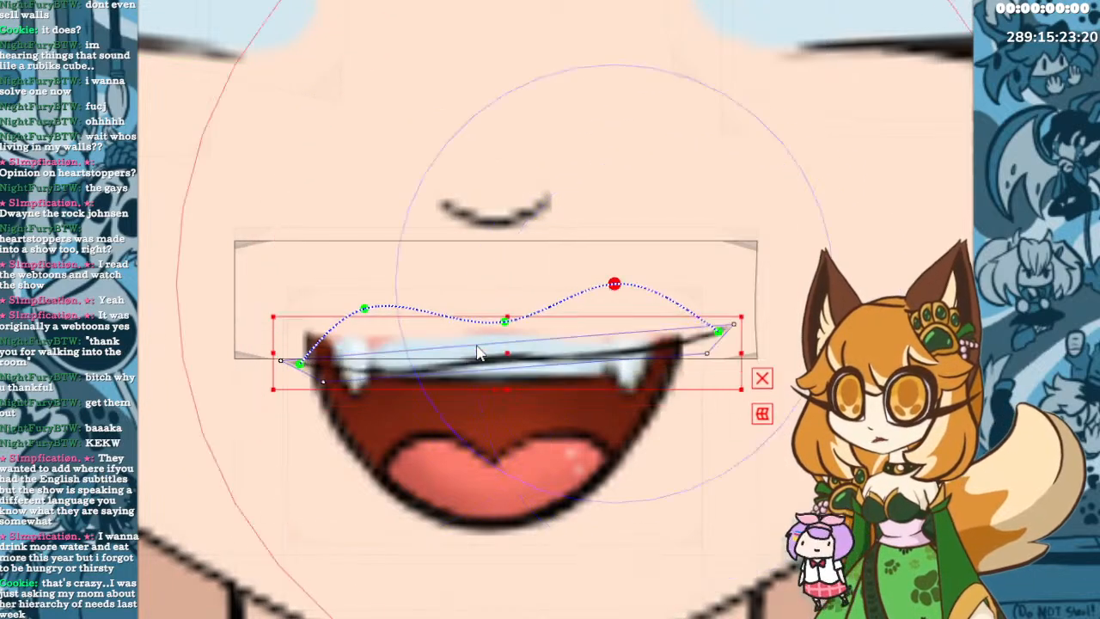
key("ctrl+z")
key("ctrl+z")
key("ctrl+z")
key("ctrl+z")
key("ctrl+z")
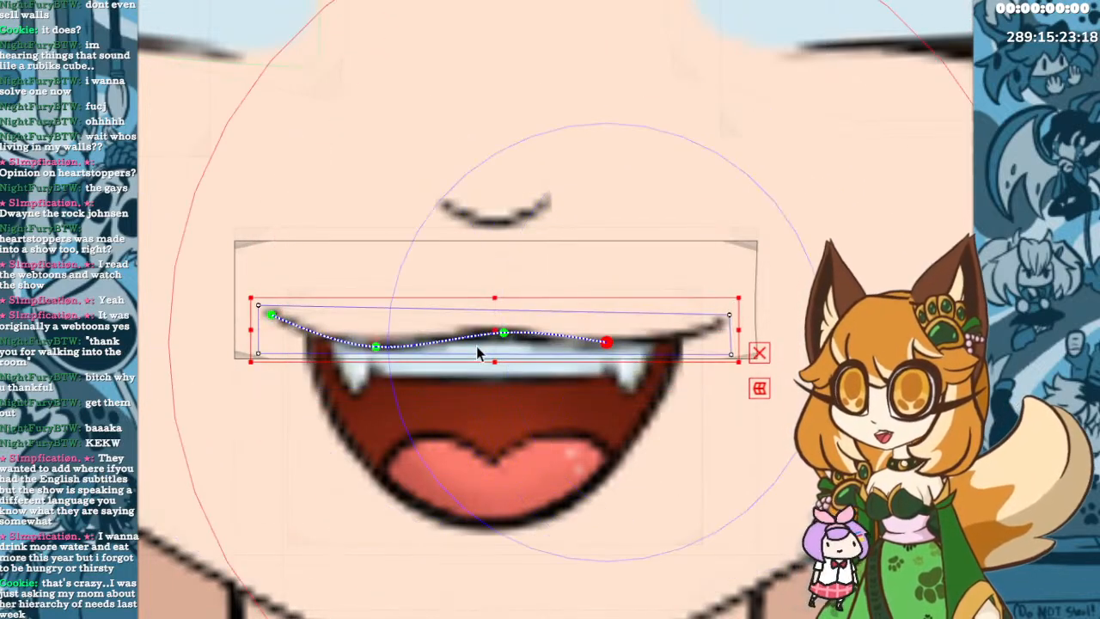
key("ctrl+z")
key("ctrl+z")
key("ctrl+z")
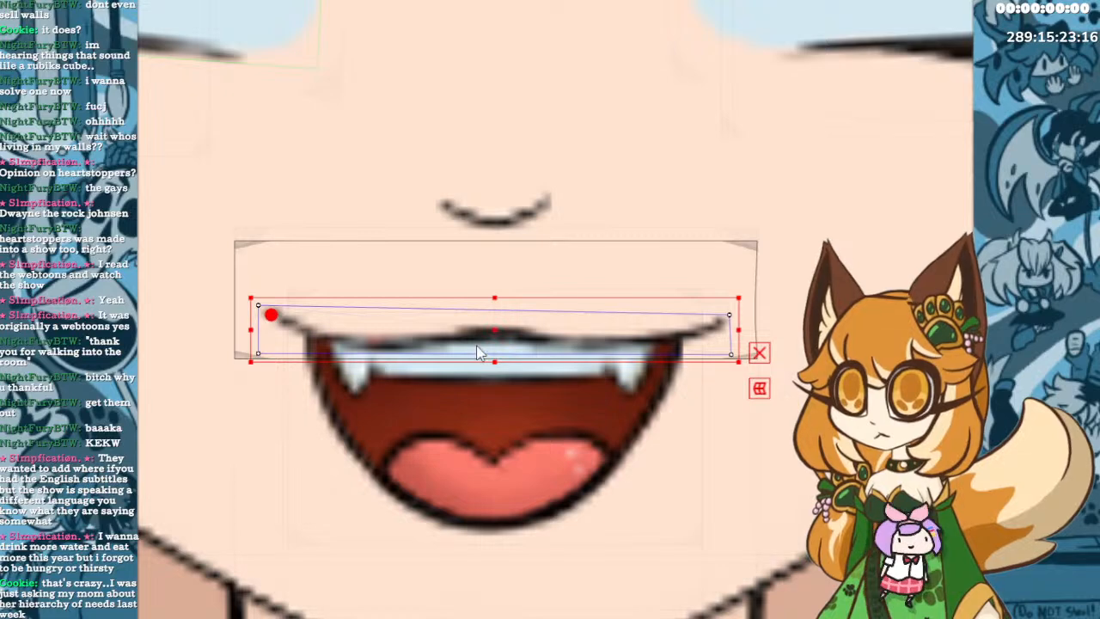
key("ctrl+z")
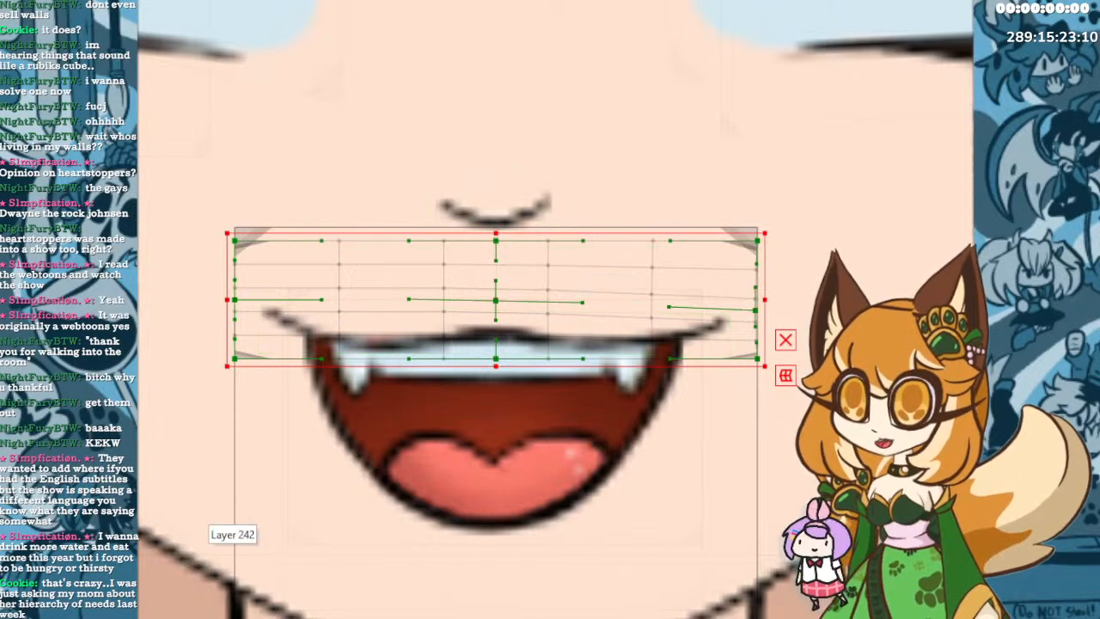
Lower the side midpoints of the upper-lip warp deformer and narrow it from both sides to the open mouth's width.
left_click_drag(757, 302, 755, 311)
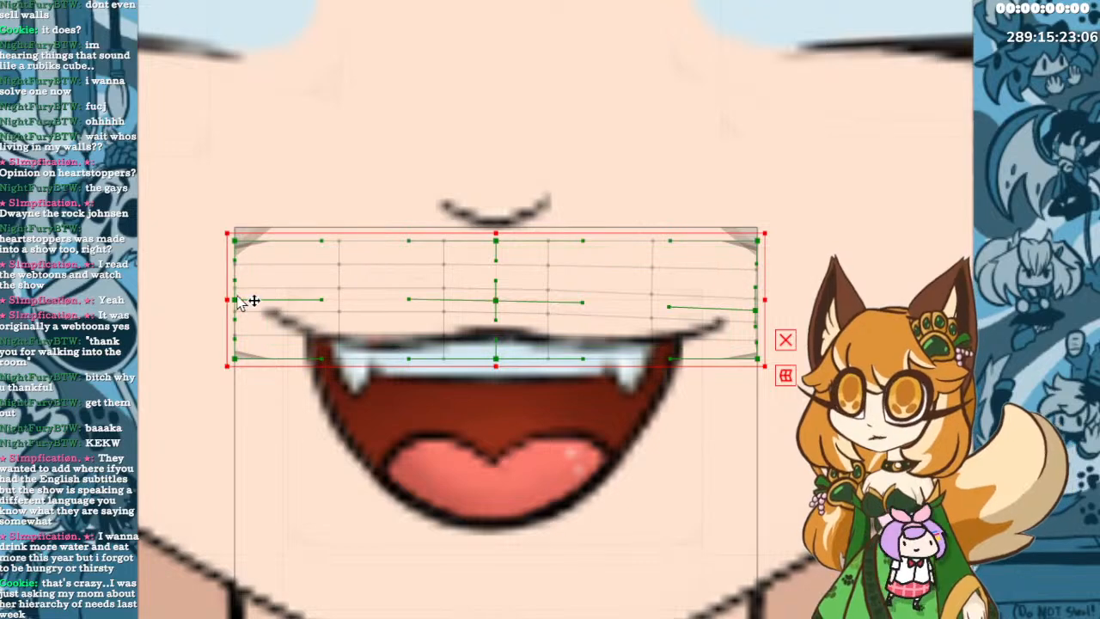
left_click_drag(241, 300, 247, 320)
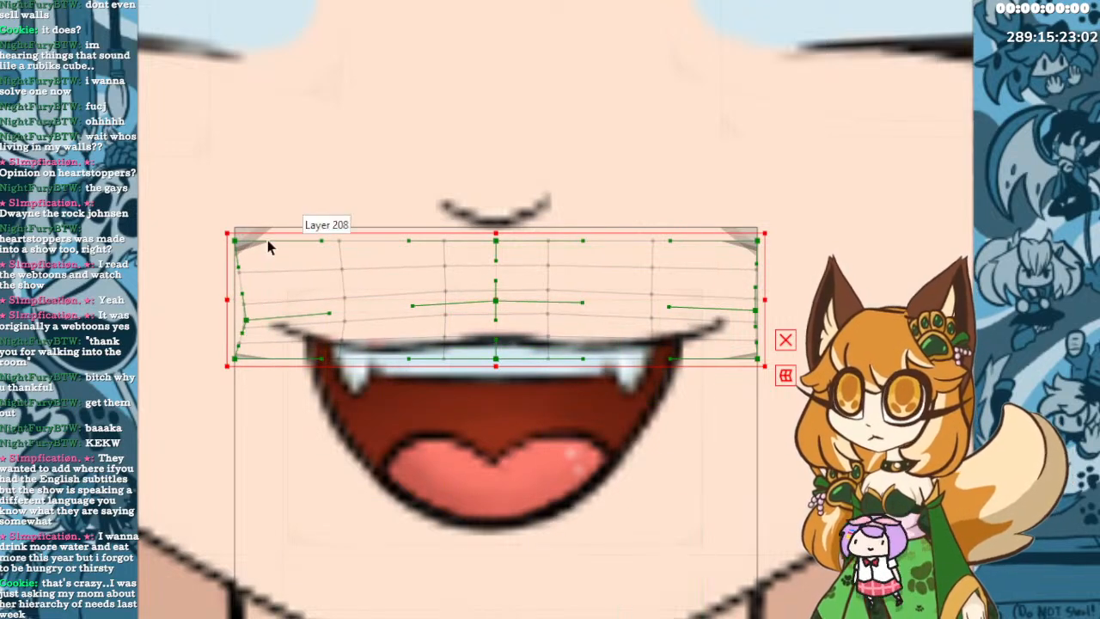
left_click_drag(225, 301, 306, 301)
left_click_drag(768, 301, 691, 301)
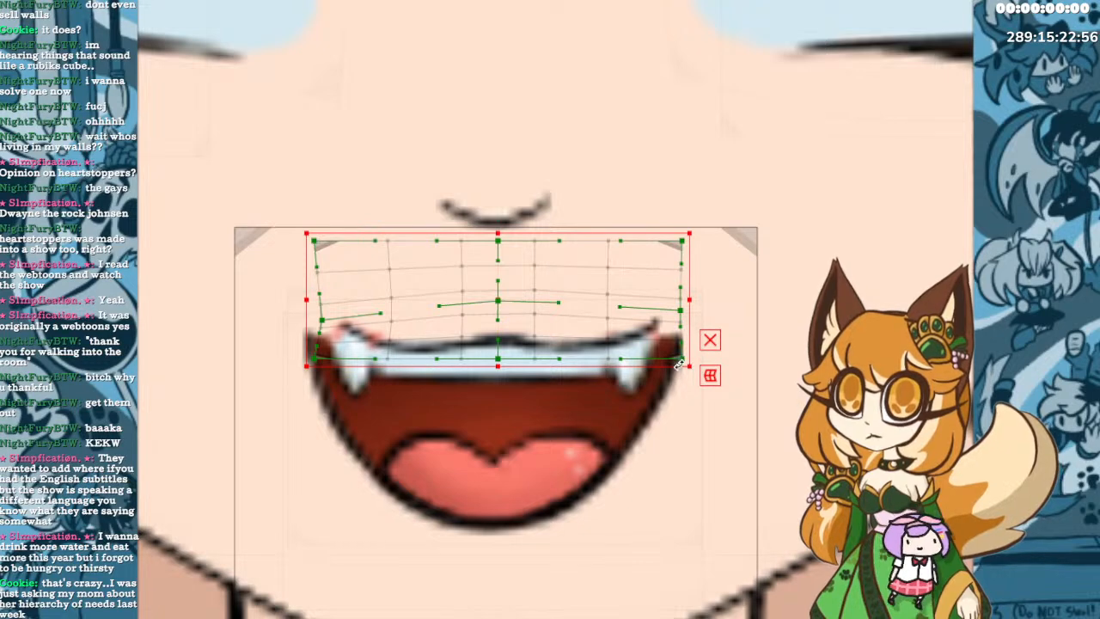
Reshape the warp deformer's side and corner points to fit the mouth corners, and shift the whole deformer down over the mouth.
mouse_move(685, 359)
left_mouse_down()
mouse_move(685, 369)
mouse_move(679, 346)
left_mouse_up()
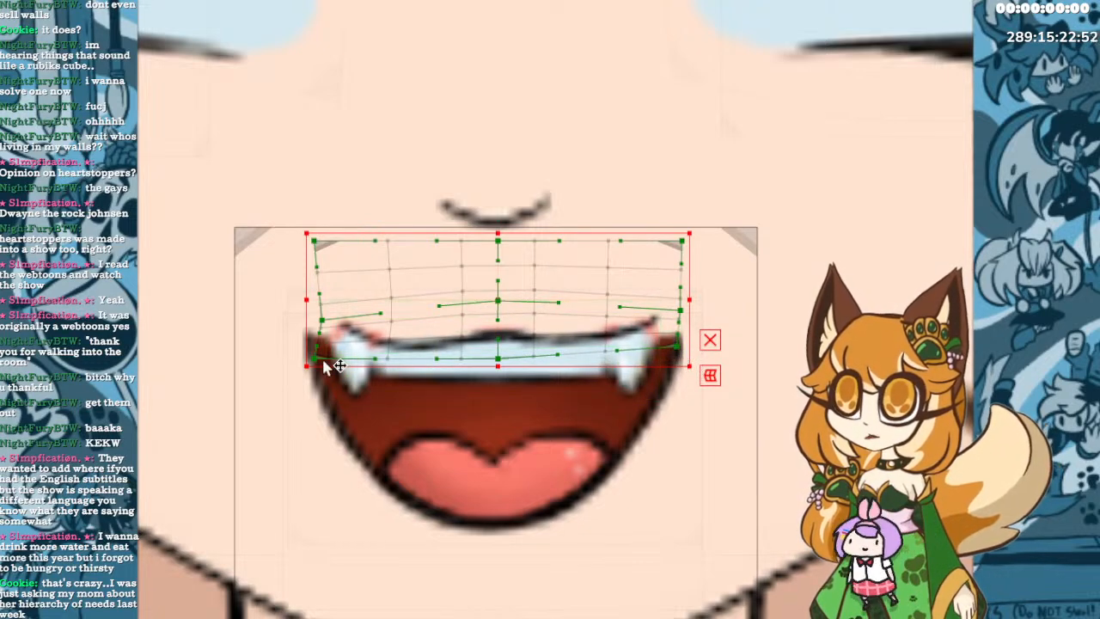
left_click_drag(318, 361, 314, 327)
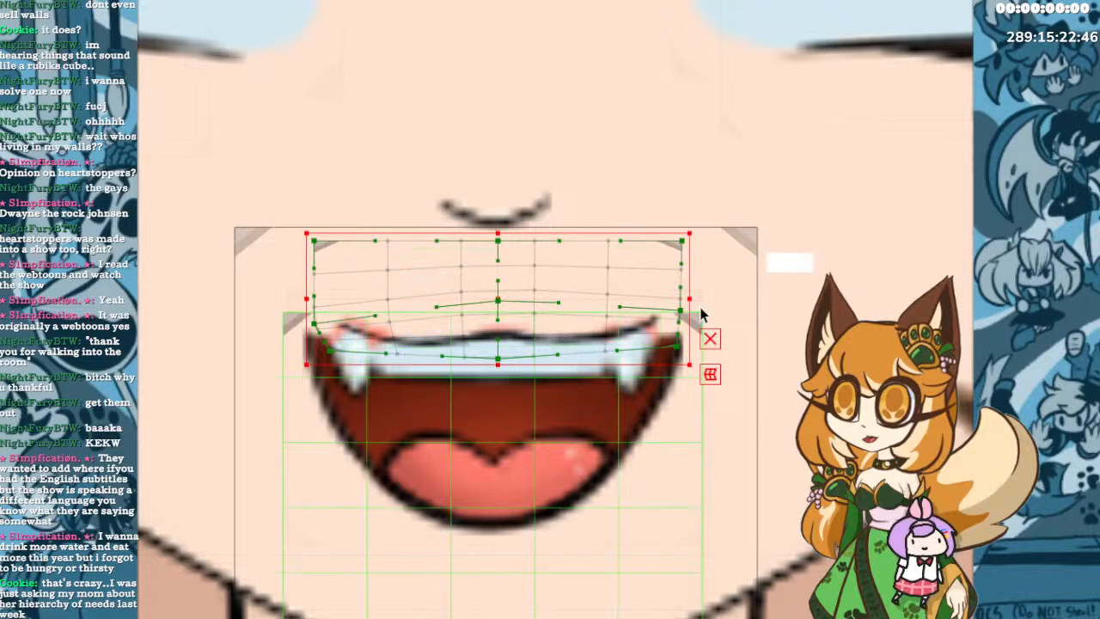
mouse_move(684, 318)
left_mouse_down()
mouse_move(709, 329)
mouse_move(695, 326)
left_mouse_up()
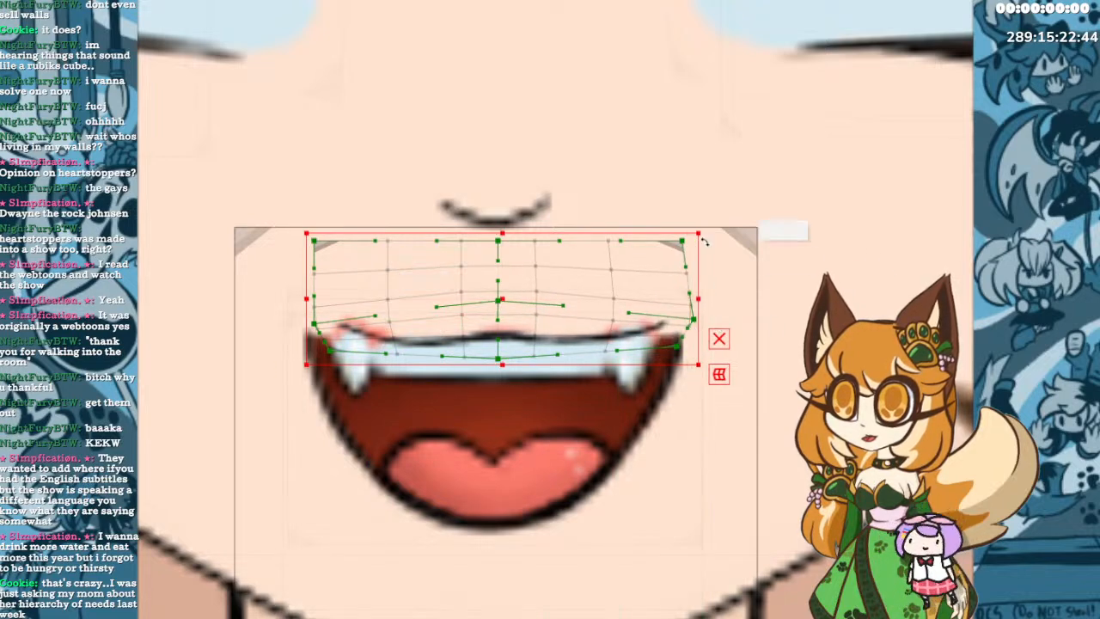
left_click_drag(672, 245, 670, 261)
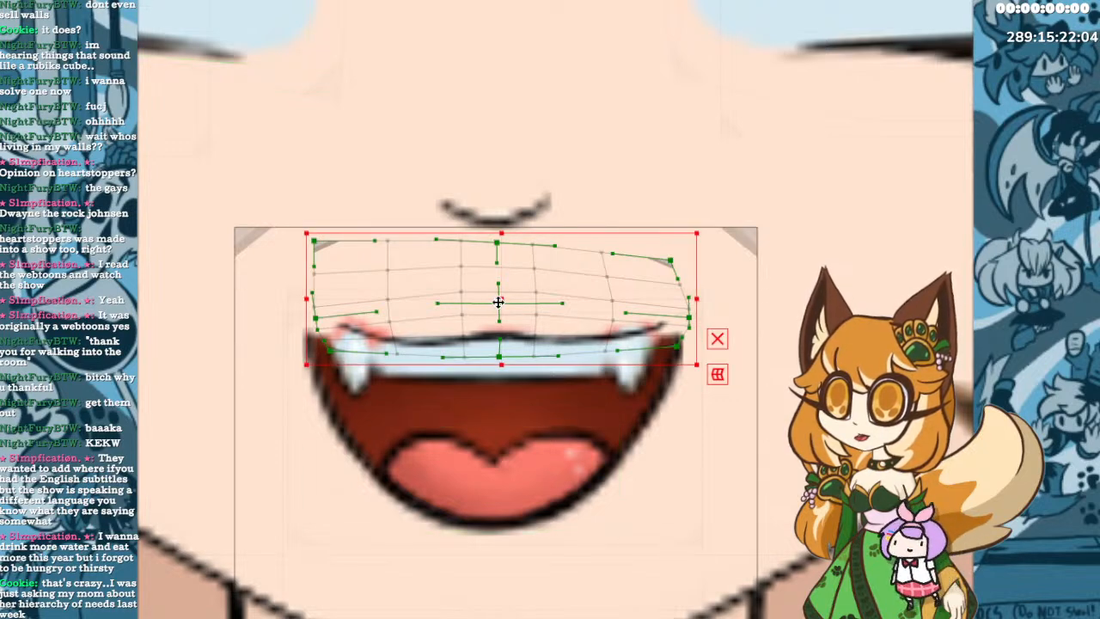
left_click_drag(492, 304, 500, 371)
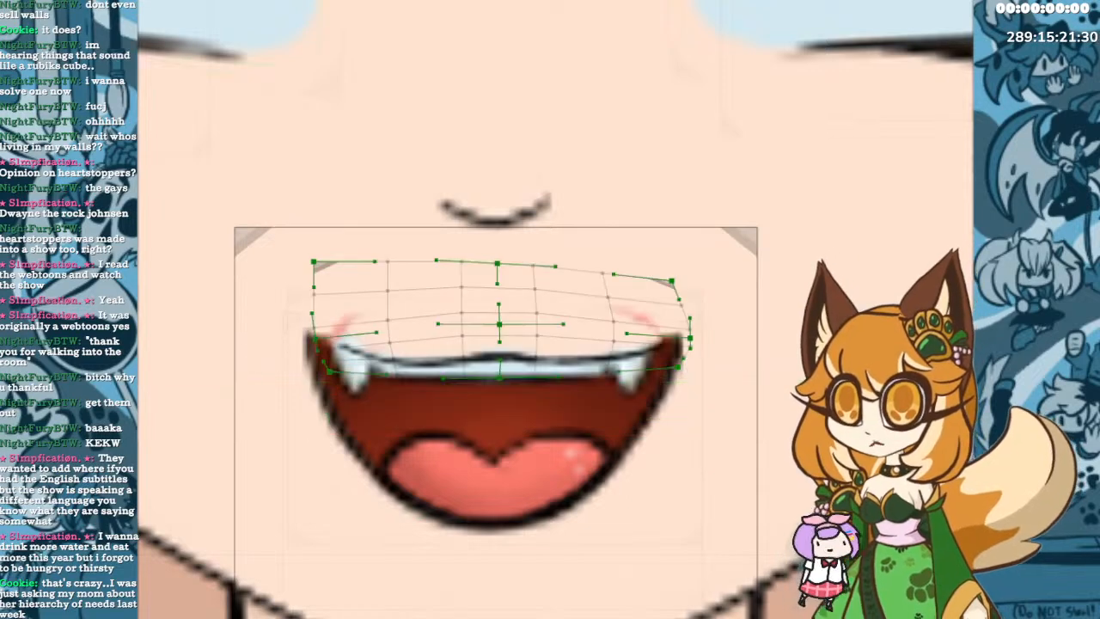
Undo the upper-lip warp deformer's reshaping back to its straight rectangular grid, after redoing the downward move once for comparison.
key("ctrl+z")
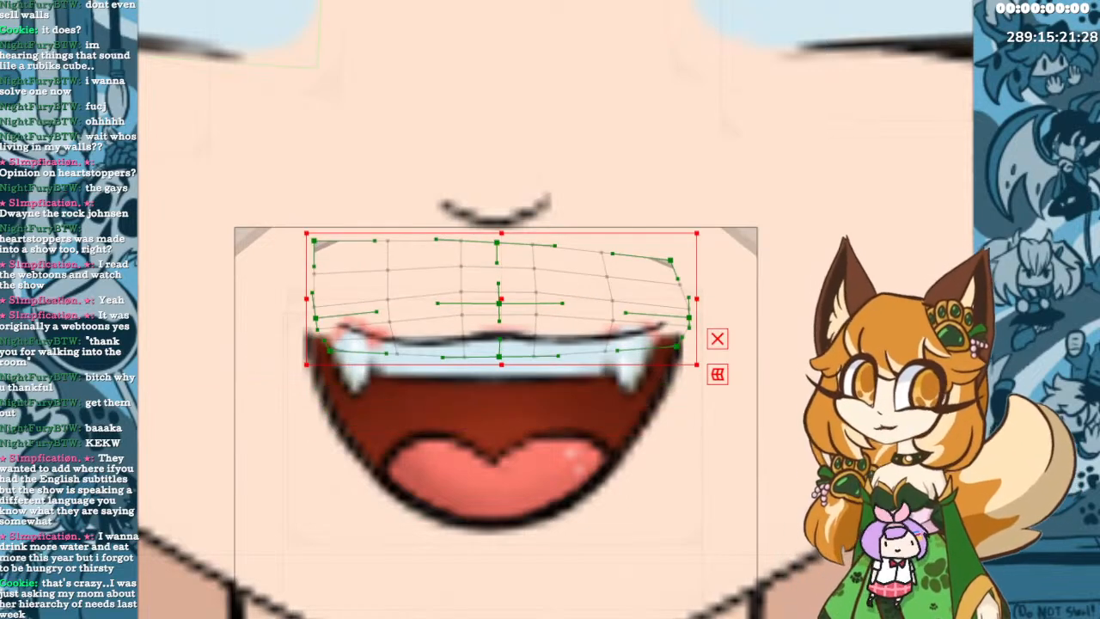
key("ctrl+y")
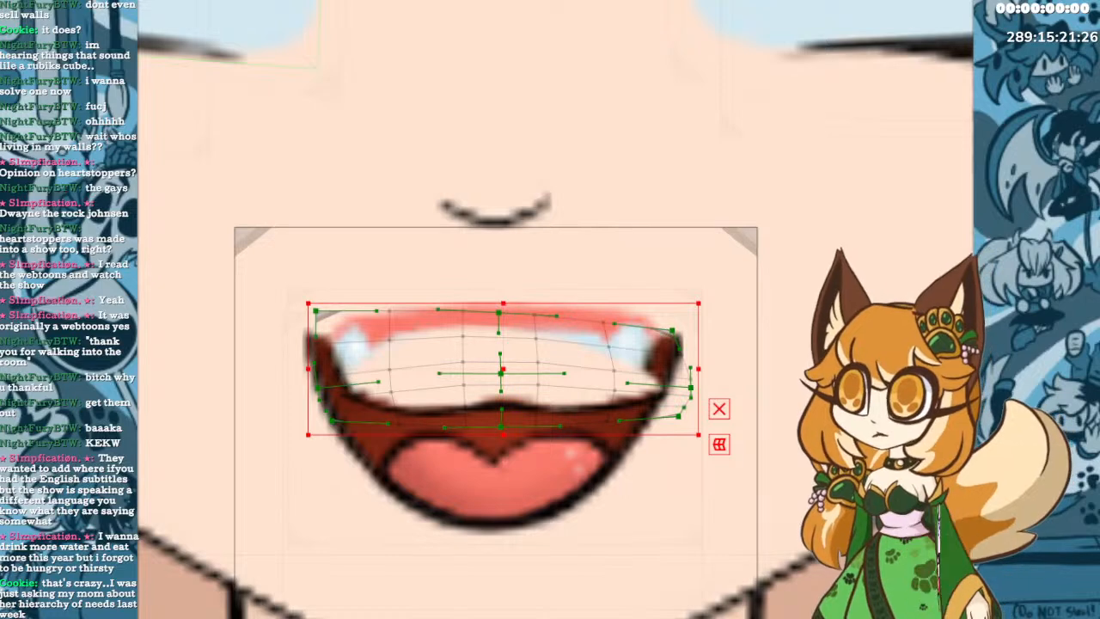
key("ctrl+z")
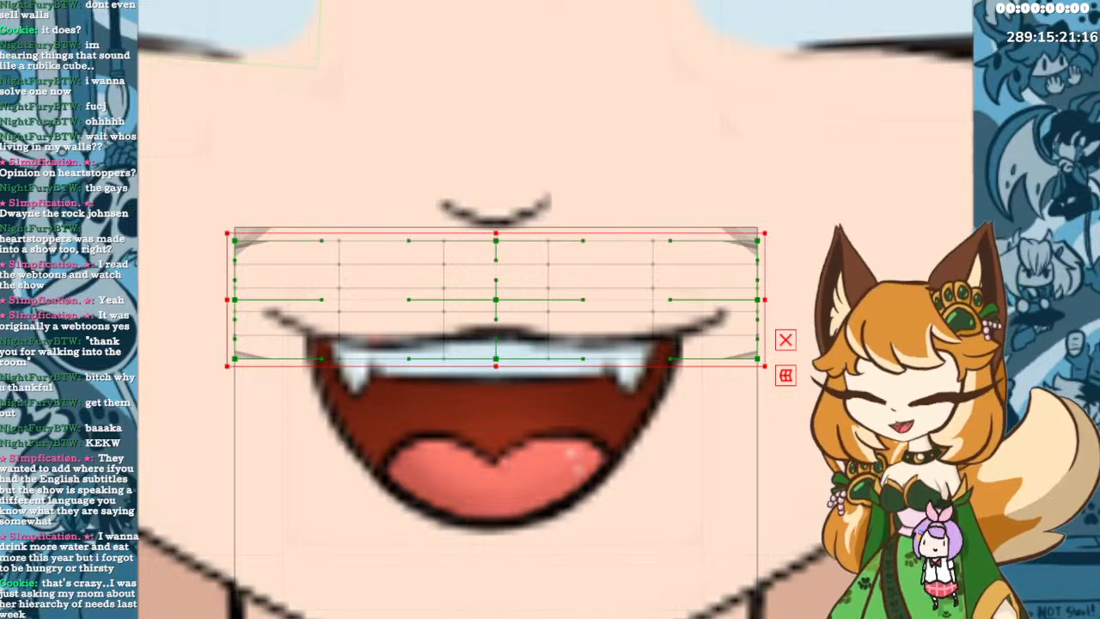
Push the right side point and both right corners of the upper-lip warp deformer outward beyond the mouth corner.
mouse_move(501, 299)
left_mouse_down()
mouse_move(503, 369)
mouse_move(501, 299)
left_mouse_up()
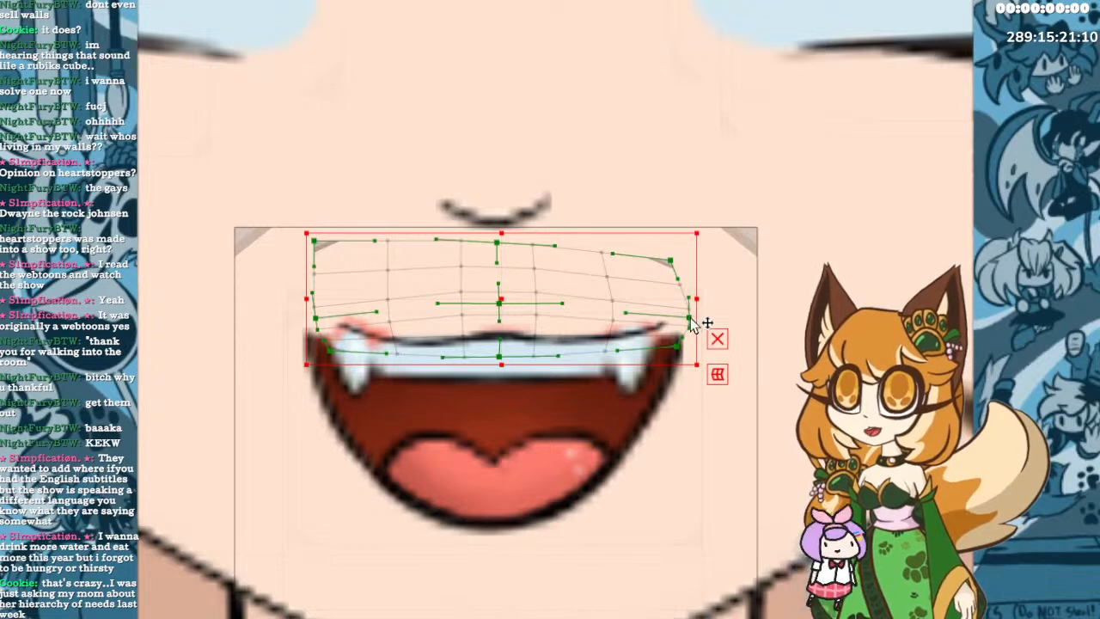
left_click_drag(704, 322, 709, 316)
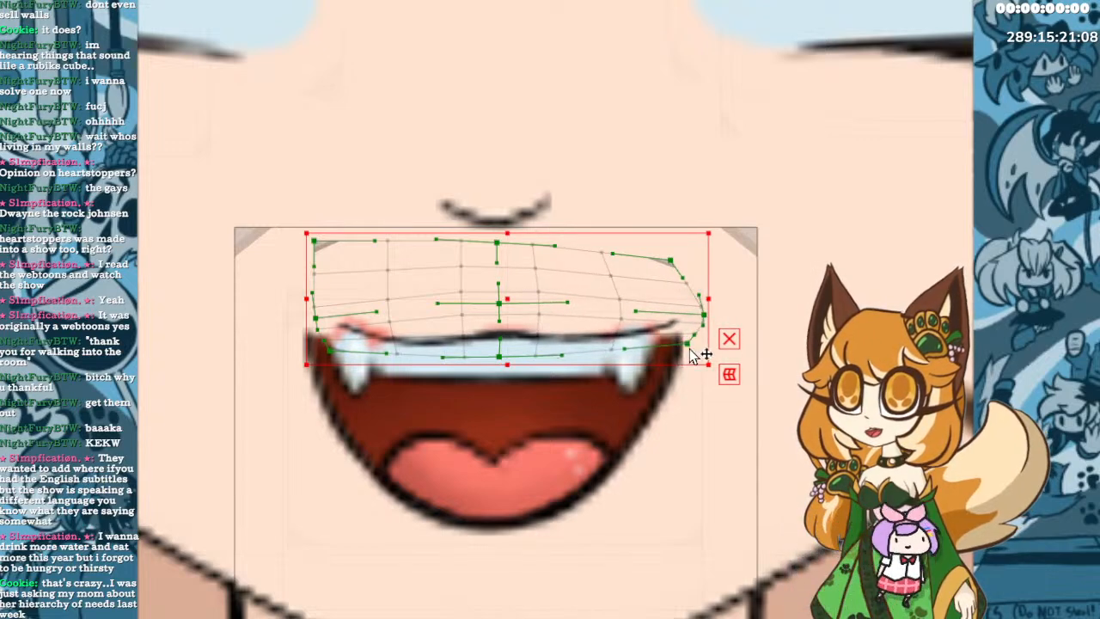
left_click_drag(692, 353, 711, 357)
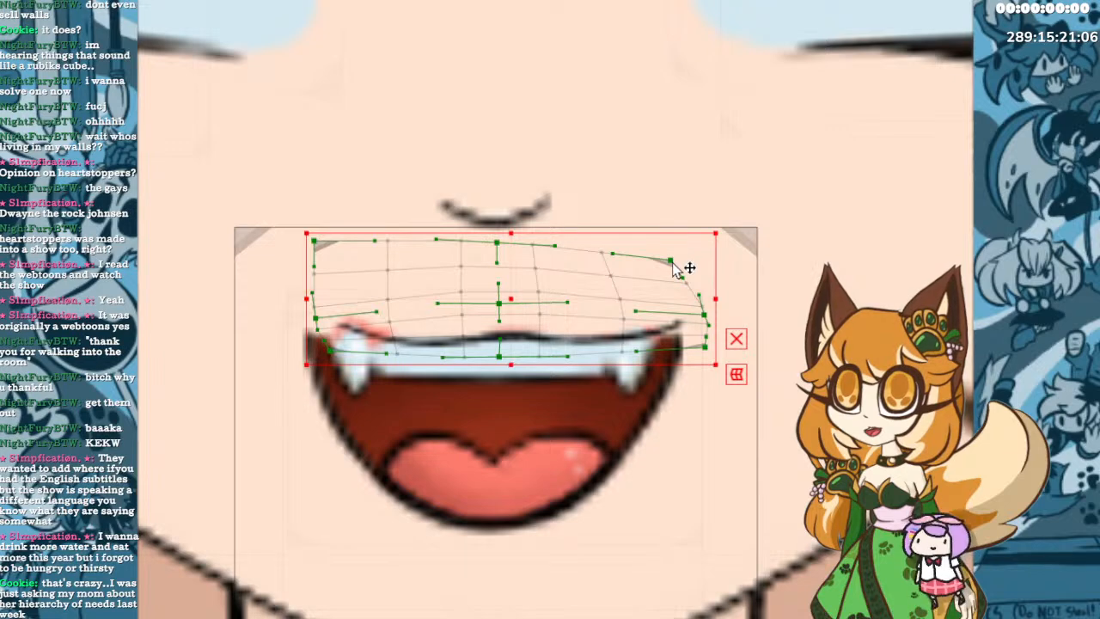
left_click_drag(674, 263, 723, 251)
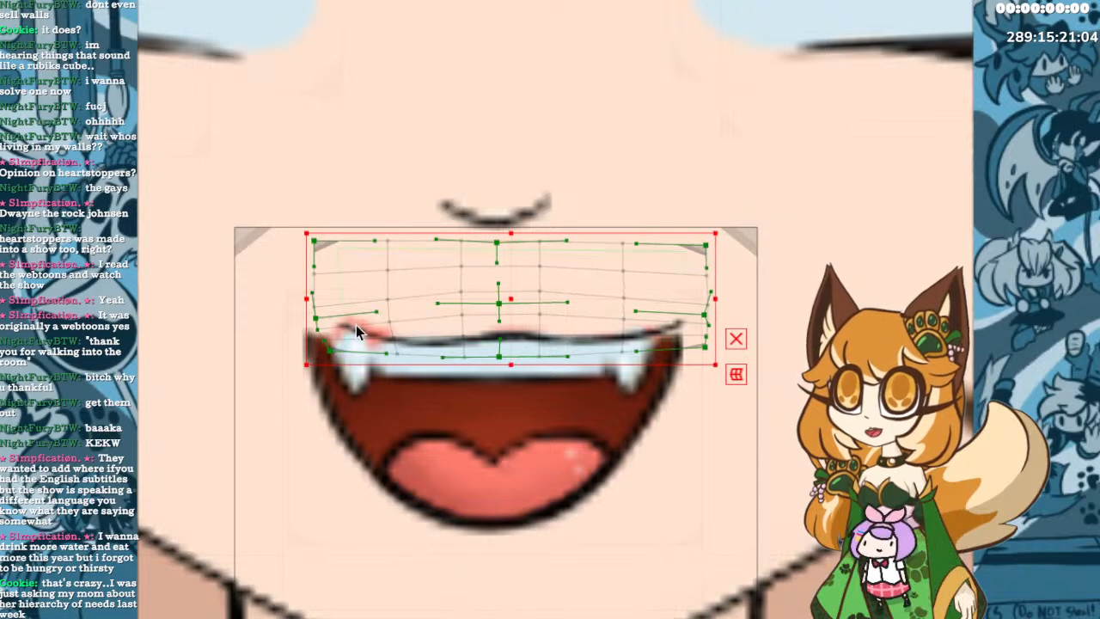
Widen the warp deformer's left side beyond the mouth corner, and push its right side and corner points further out to match.
left_click_drag(319, 319, 272, 313)
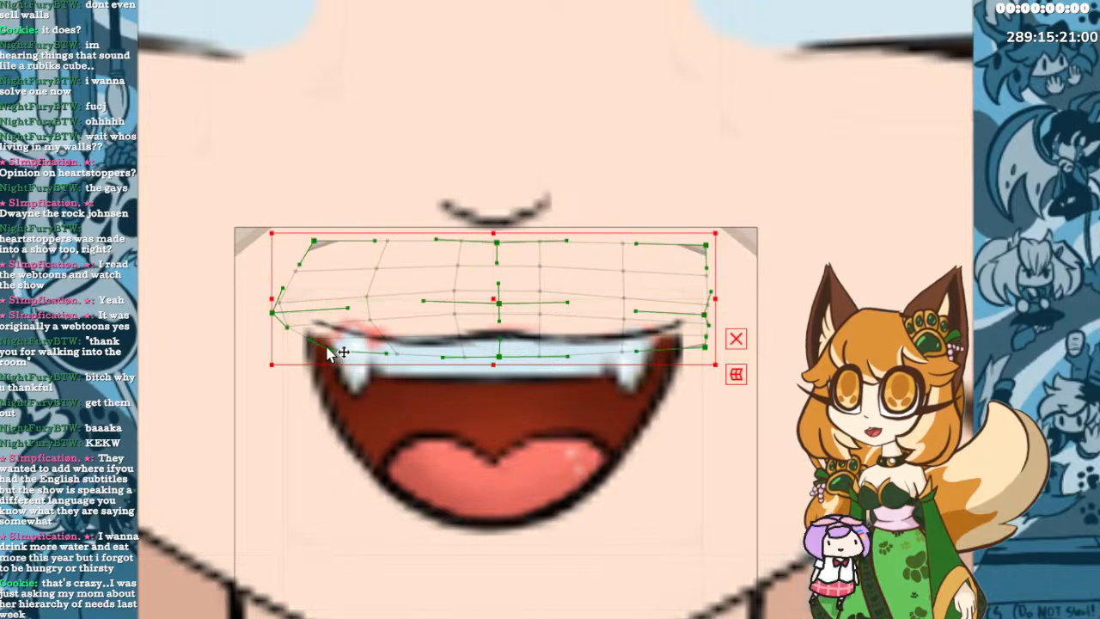
left_click_drag(330, 351, 280, 364)
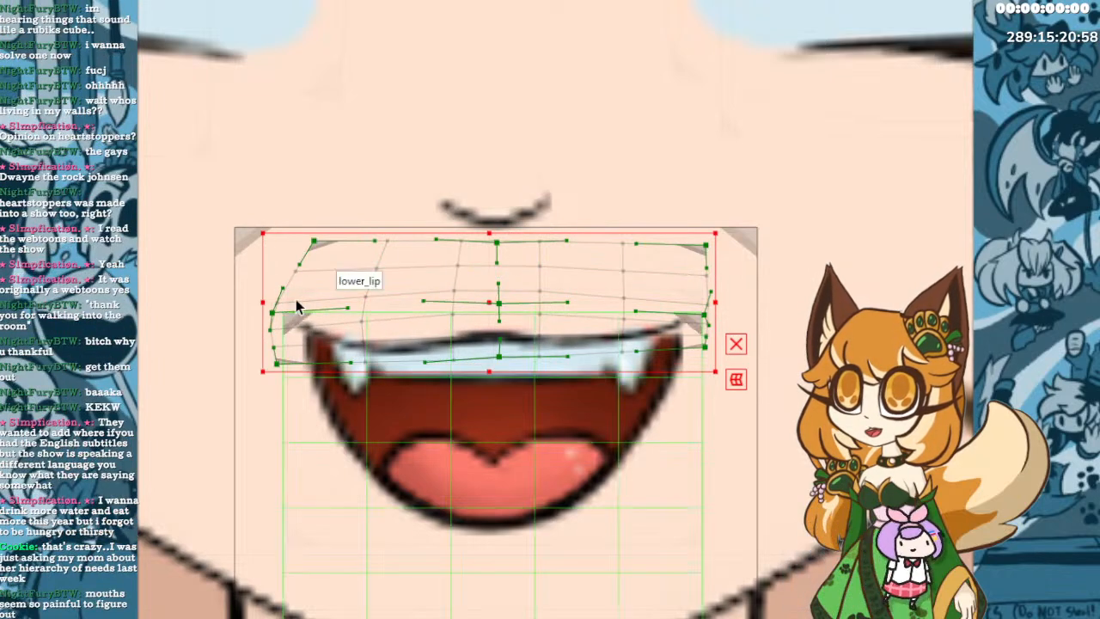
left_click_drag(313, 242, 272, 231)
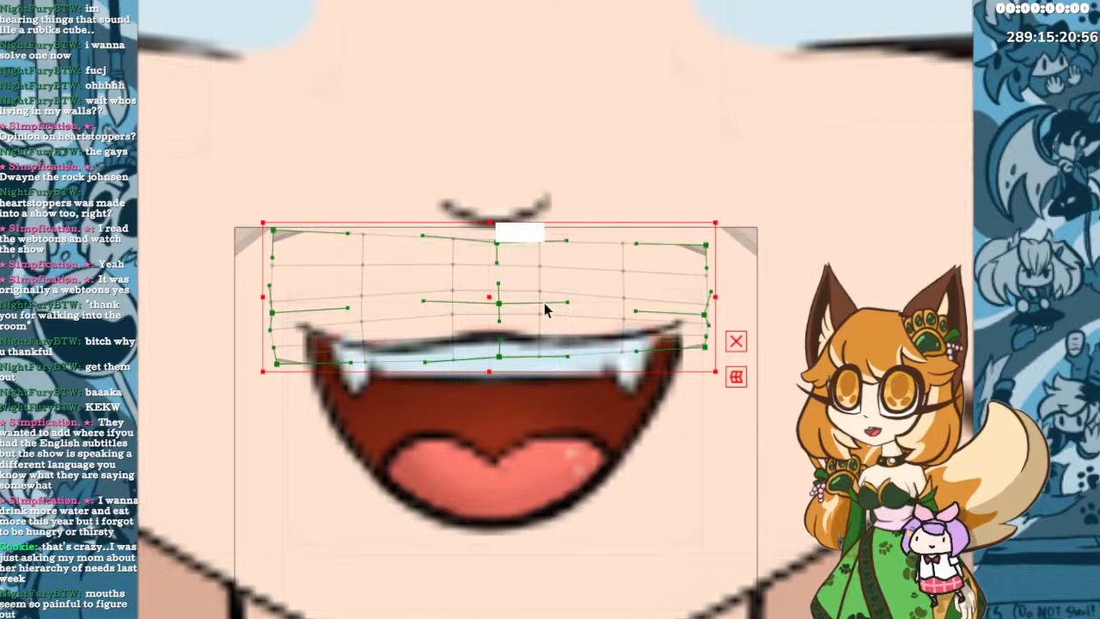
left_click_drag(705, 347, 723, 368)
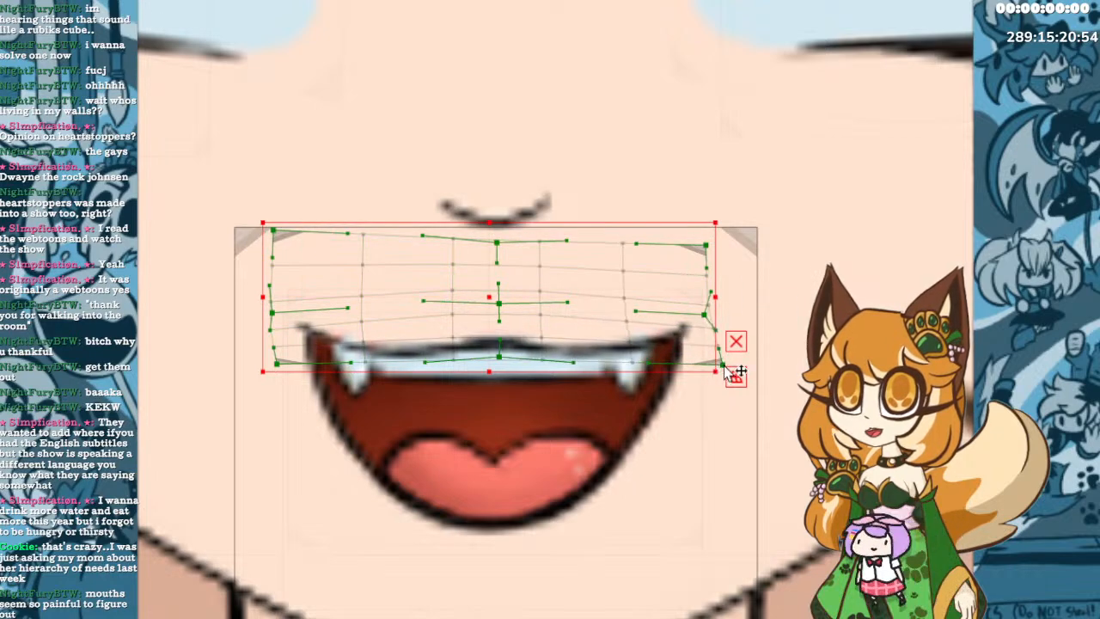
left_click_drag(720, 318, 724, 312)
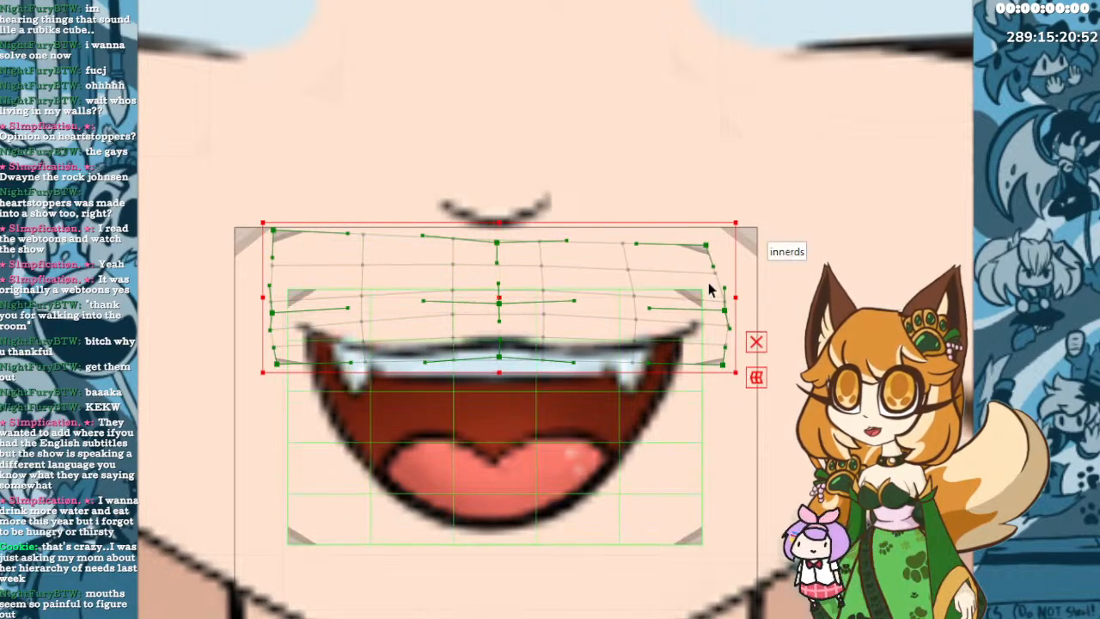
left_click_drag(705, 246, 724, 238)
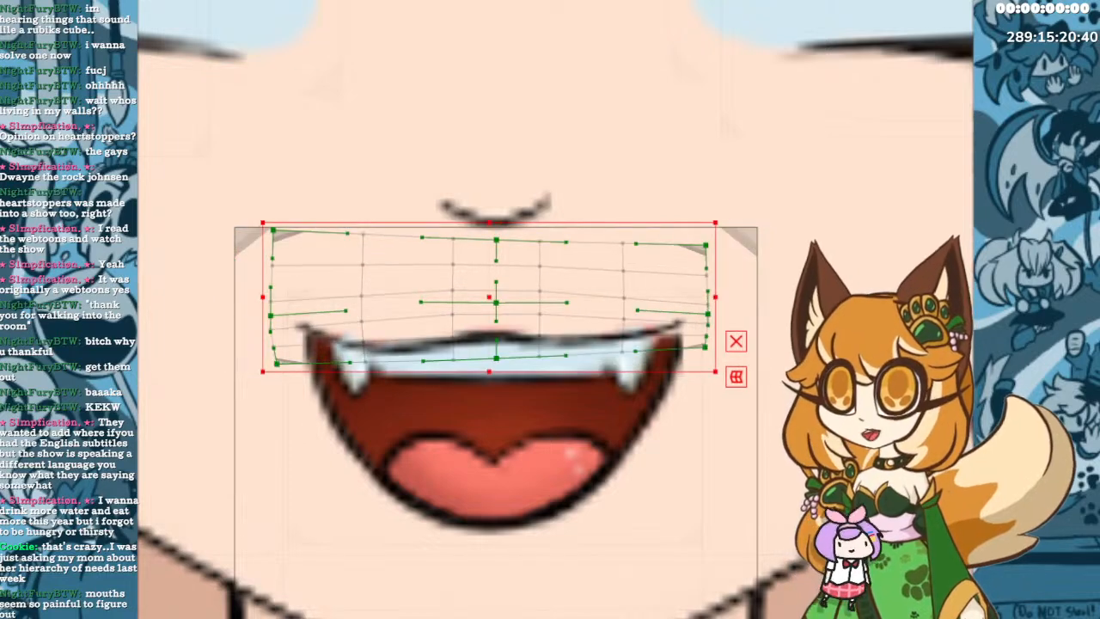
Undo the widening and narrowing of the upper-lip warp deformer back to its straight rectangular grid.
key("ctrl+z")
key("ctrl+z")
key("ctrl+z")
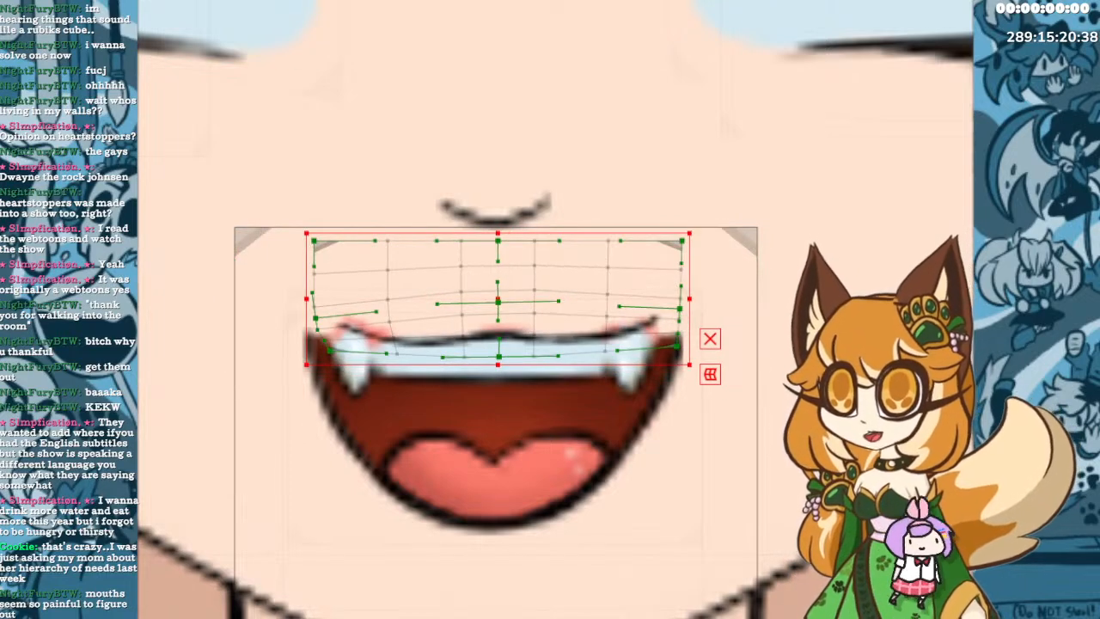
key("ctrl+z")
key("ctrl+z")
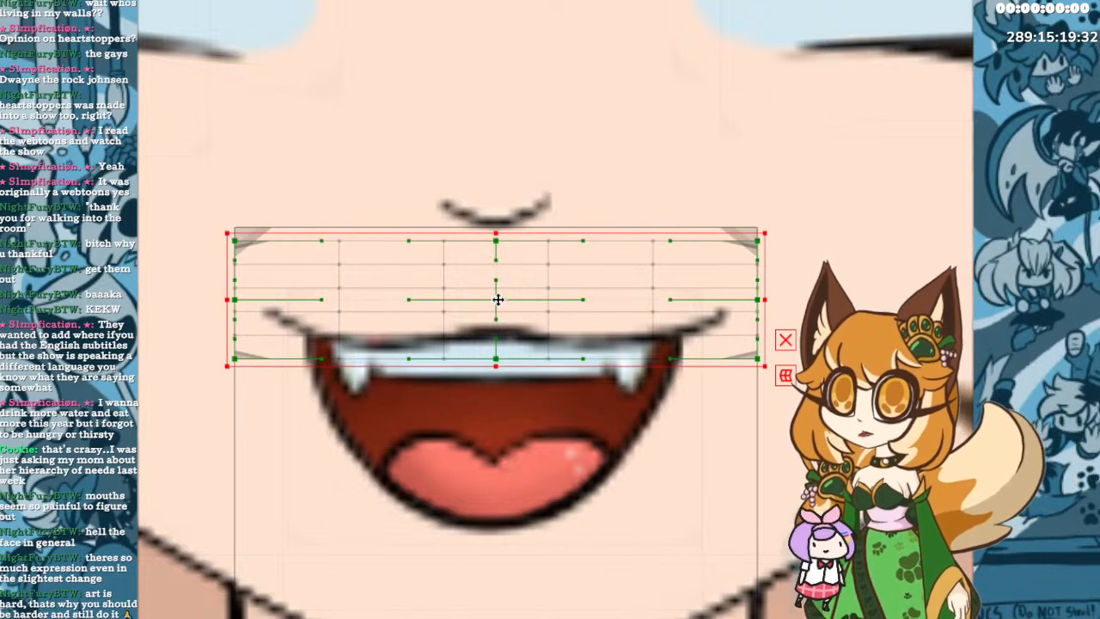
Move the whole upper-lip warp deformer straight down over the open mouth.
left_click_drag(498, 299, 498, 378)
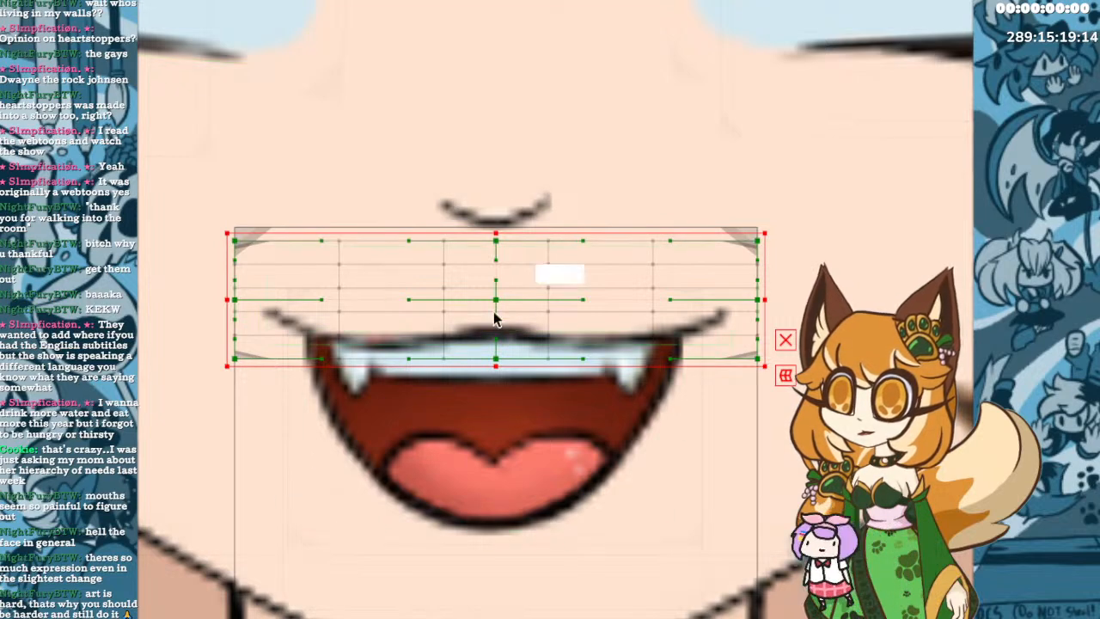
Lower both side midpoints of the upper-lip warp deformer and pull them and the lower corners inward toward the mouth corners.
left_click_drag(247, 301, 248, 336)
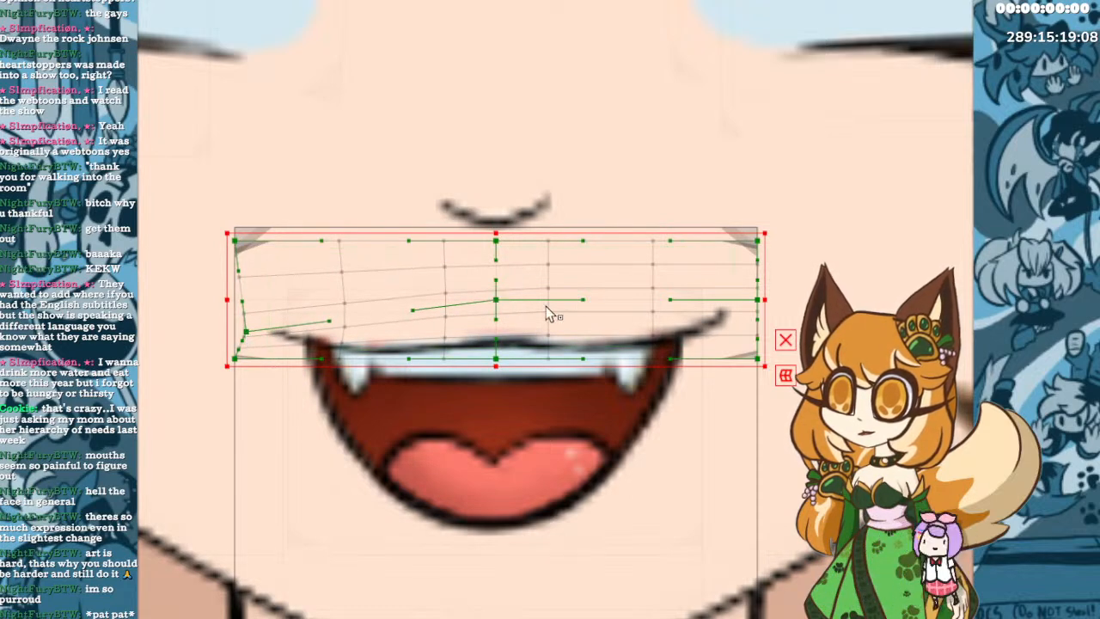
left_click_drag(757, 299, 736, 335)
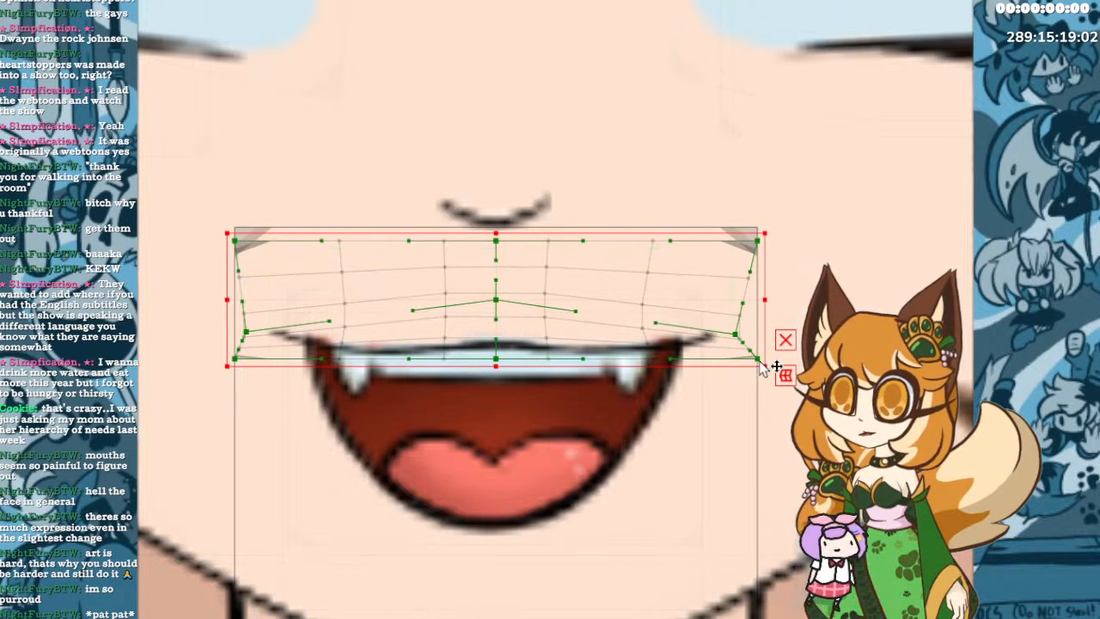
left_click_drag(760, 364, 714, 372)
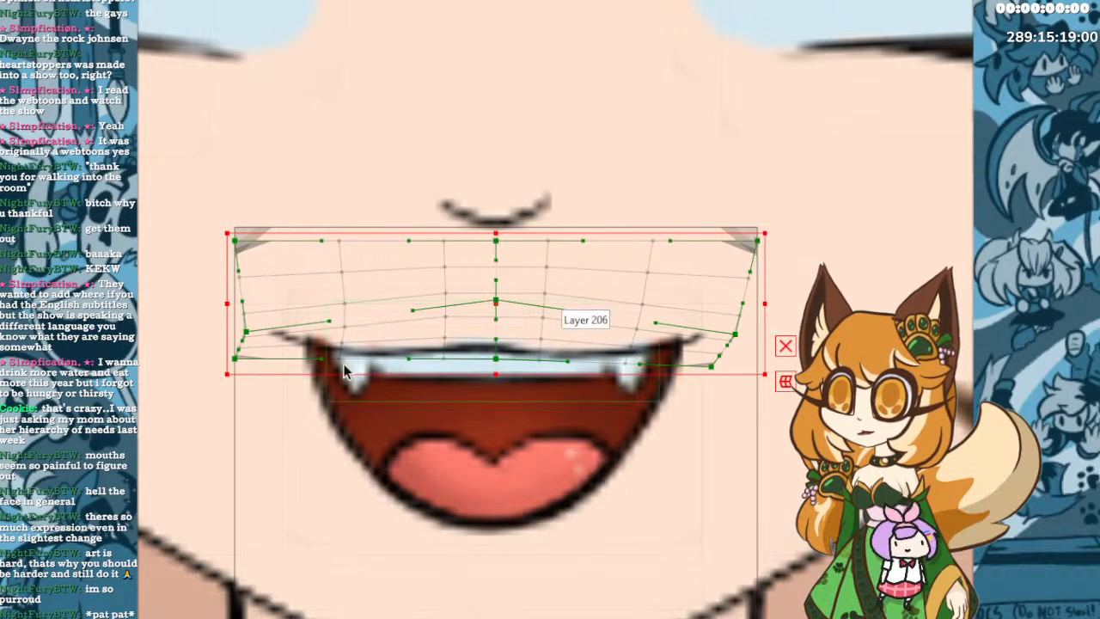
left_click_drag(249, 364, 290, 367)
left_click_drag(247, 332, 277, 333)
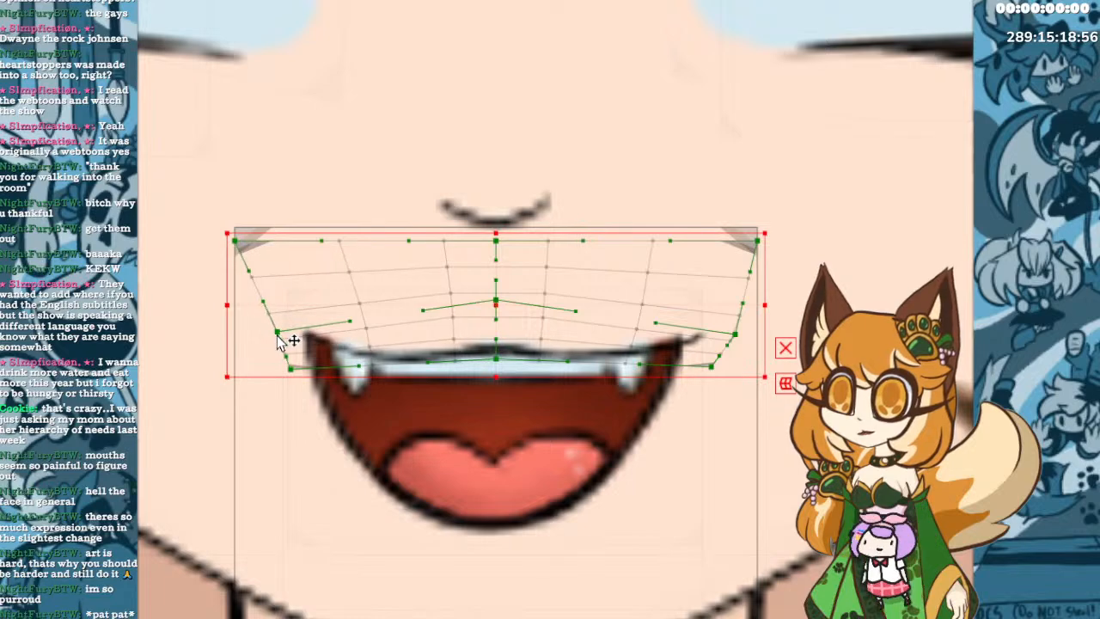
left_click_drag(736, 334, 700, 325)
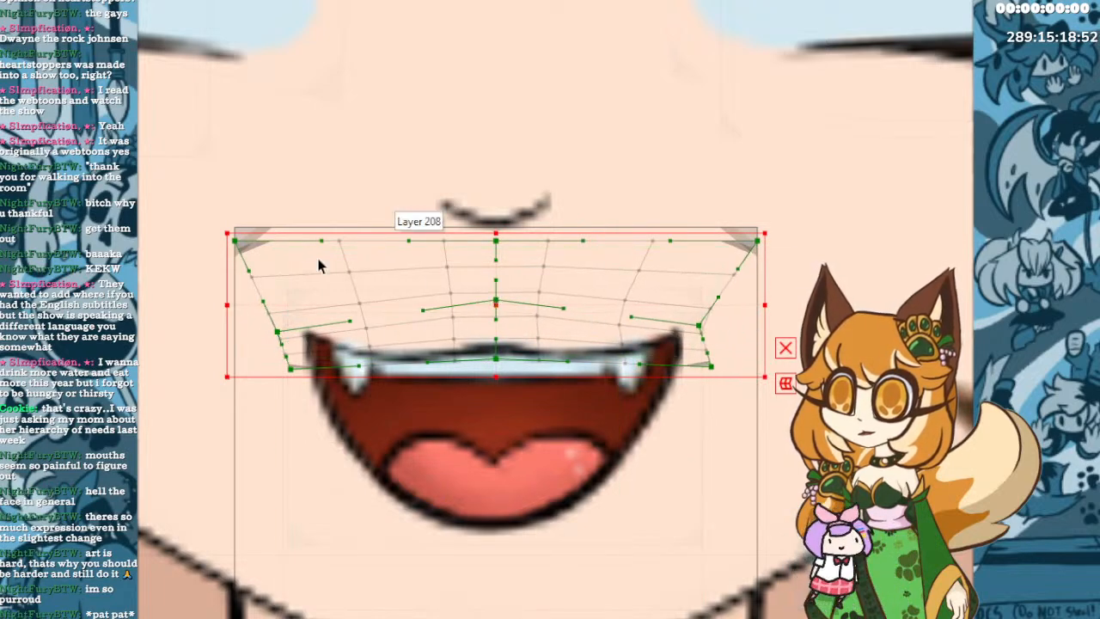
Bring the deformer's upper corners down and inward, and tighten its side midpoints and lower corners to fit the lip ends to the mouth corners.
left_click_drag(239, 244, 267, 279)
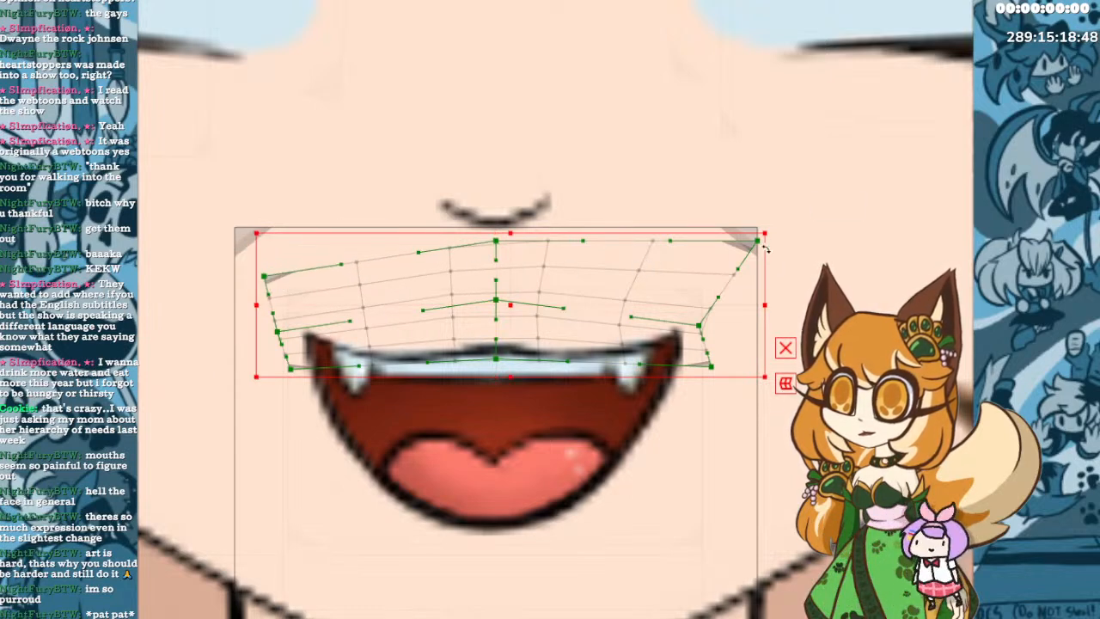
left_click_drag(758, 242, 732, 277)
left_click_drag(701, 329, 720, 326)
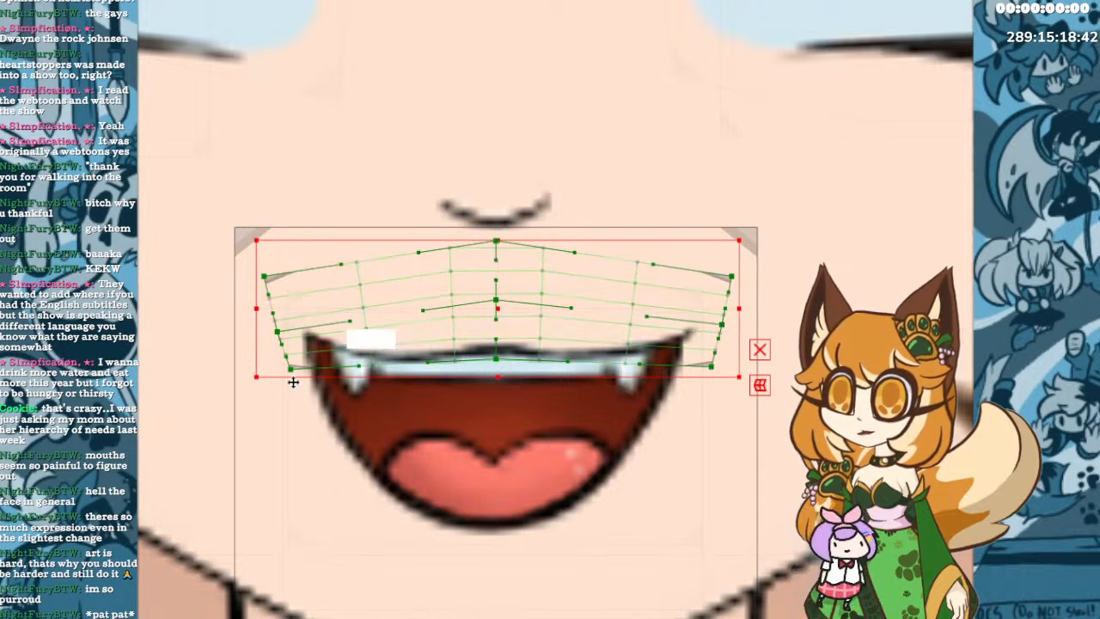
mouse_move(292, 369)
left_mouse_down()
mouse_move(305, 381)
mouse_move(302, 371)
left_mouse_up()
left_click_drag(281, 332, 291, 344)
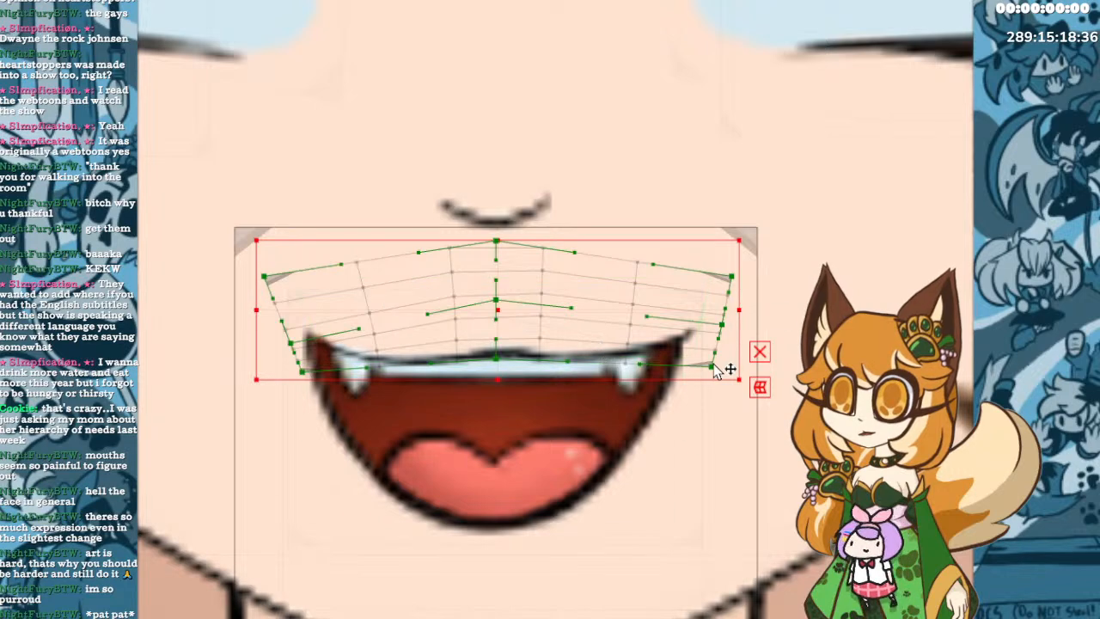
left_click_drag(711, 368, 696, 374)
left_click_drag(721, 326, 696, 349)
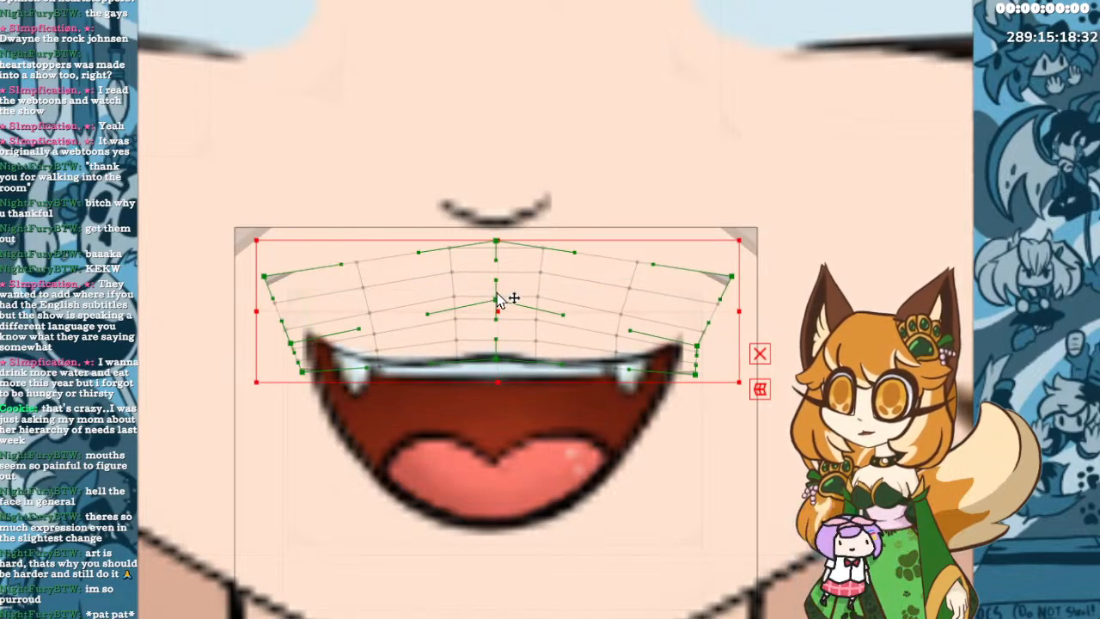
Raise the deformer's center point slightly and lower its two upper corners to arch the grid.
left_click_drag(501, 297, 502, 282)
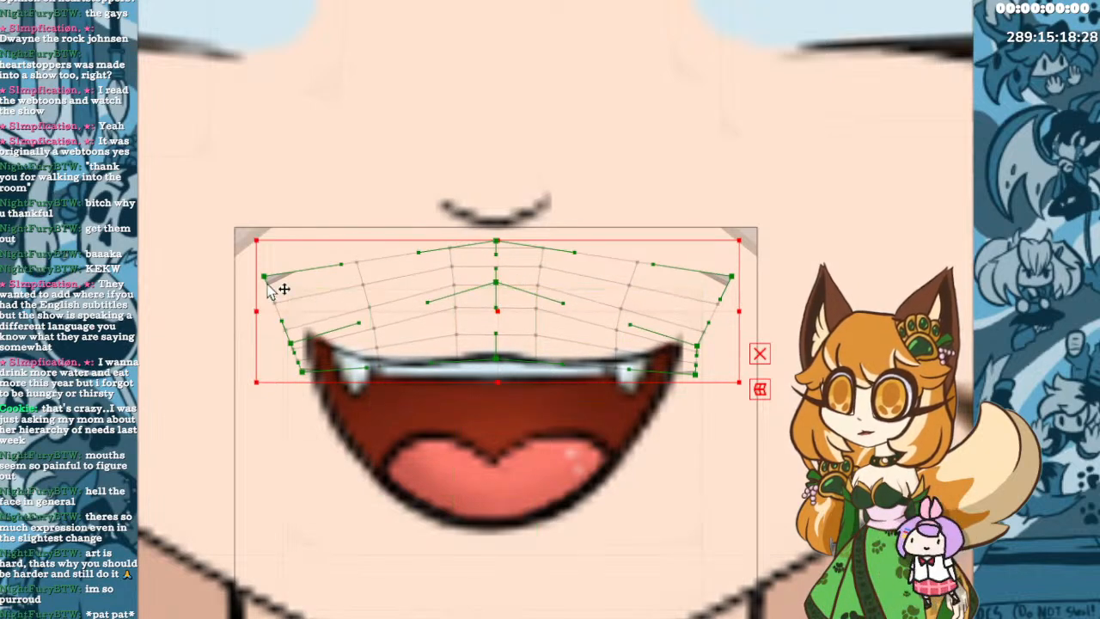
left_click_drag(266, 284, 274, 303)
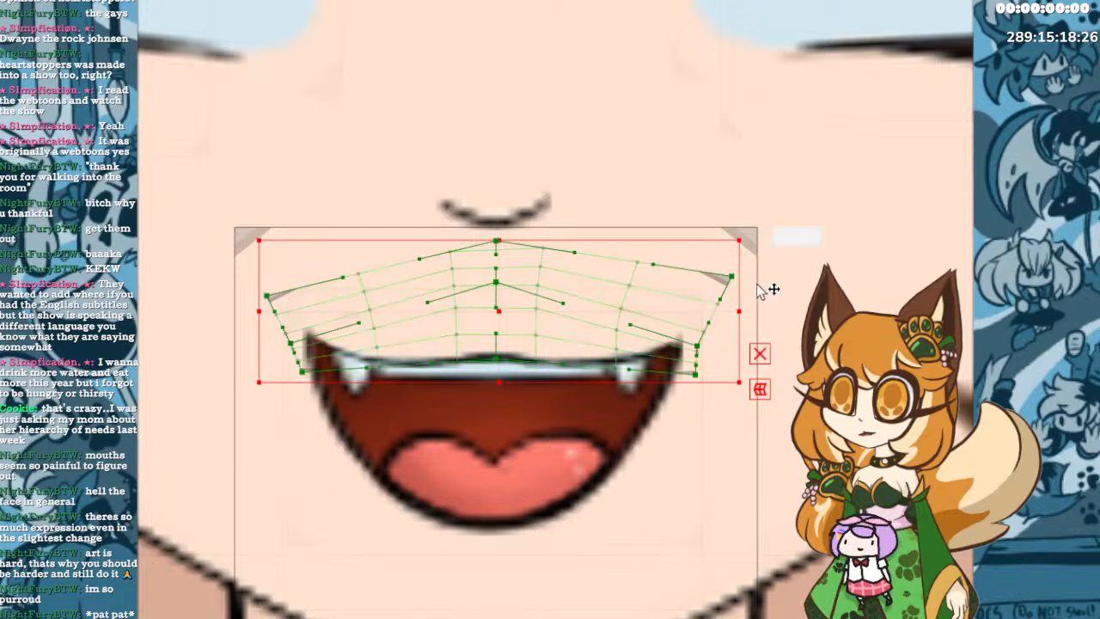
left_click_drag(734, 277, 729, 291)
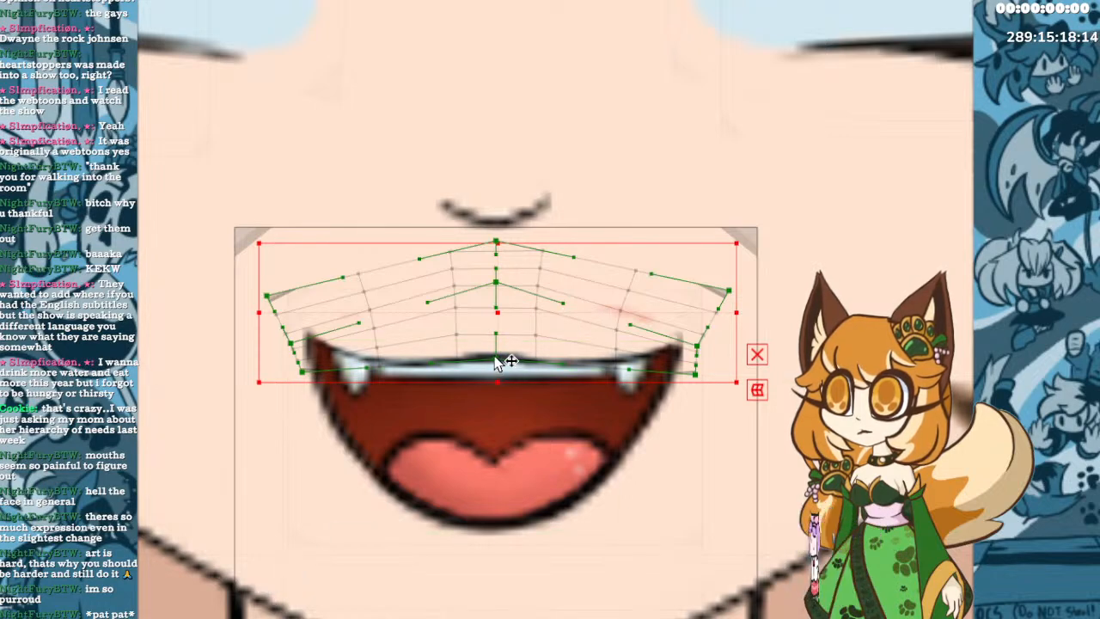
Raise the deformer's bottom center point, level the curve handles beside it, and pull the lower side handles outward at both ends.
left_click_drag(497, 361, 496, 337)
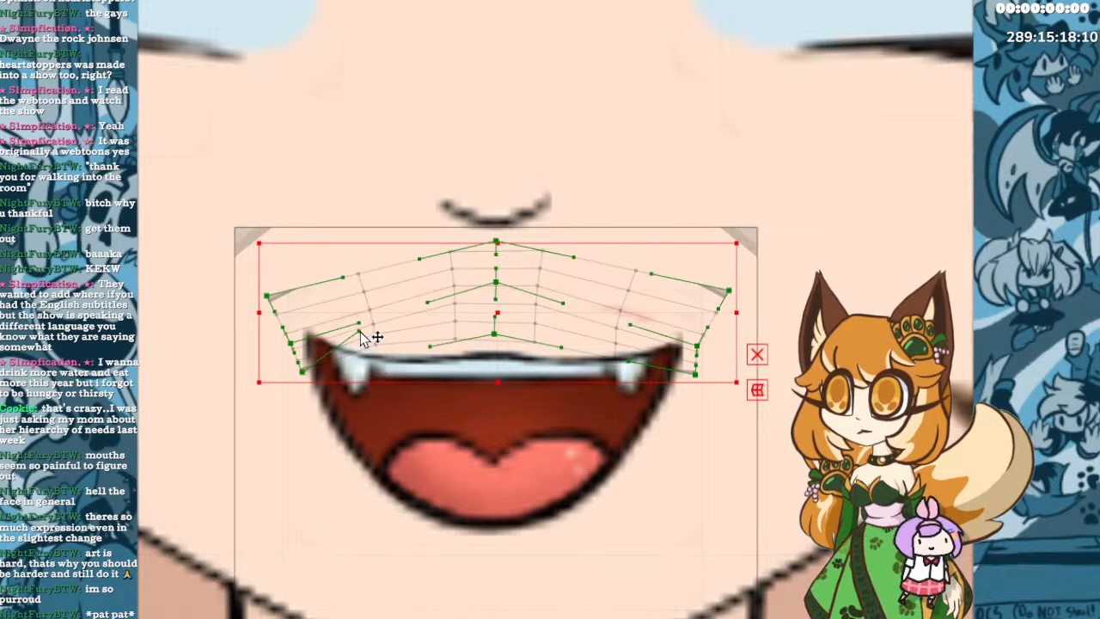
left_click_drag(429, 349, 430, 329)
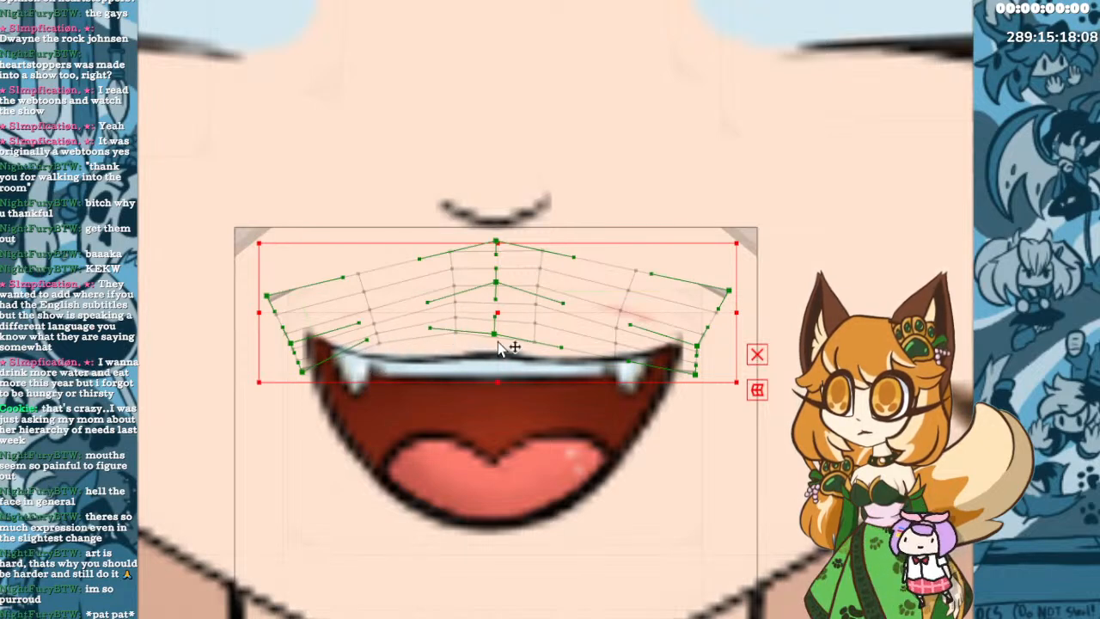
left_click_drag(567, 348, 575, 335)
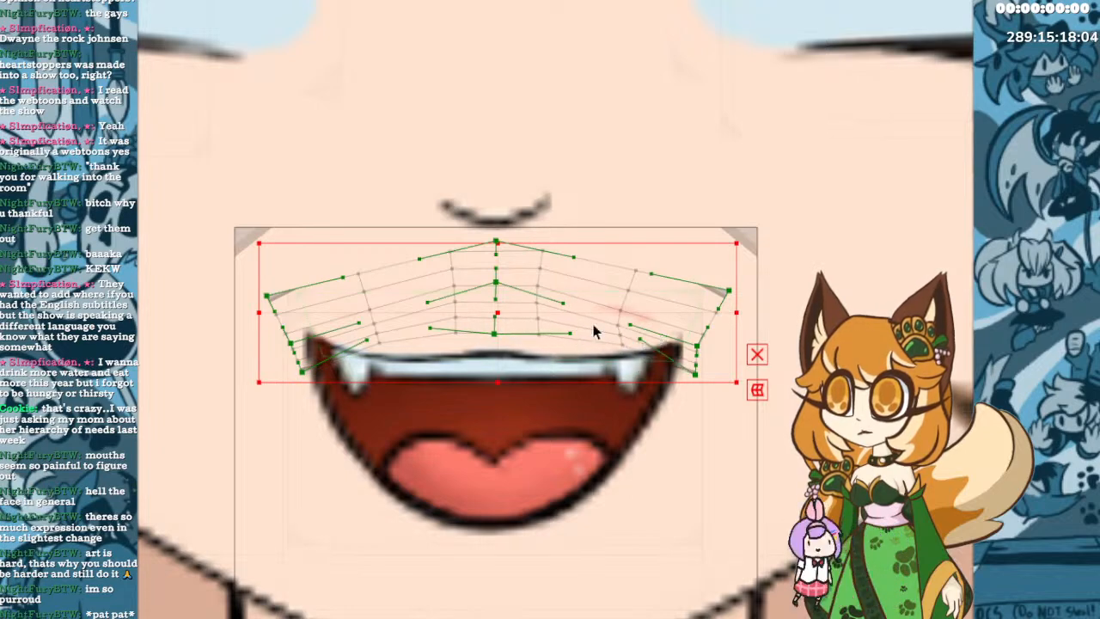
left_click_drag(299, 353, 273, 353)
left_click_drag(698, 354, 726, 352)
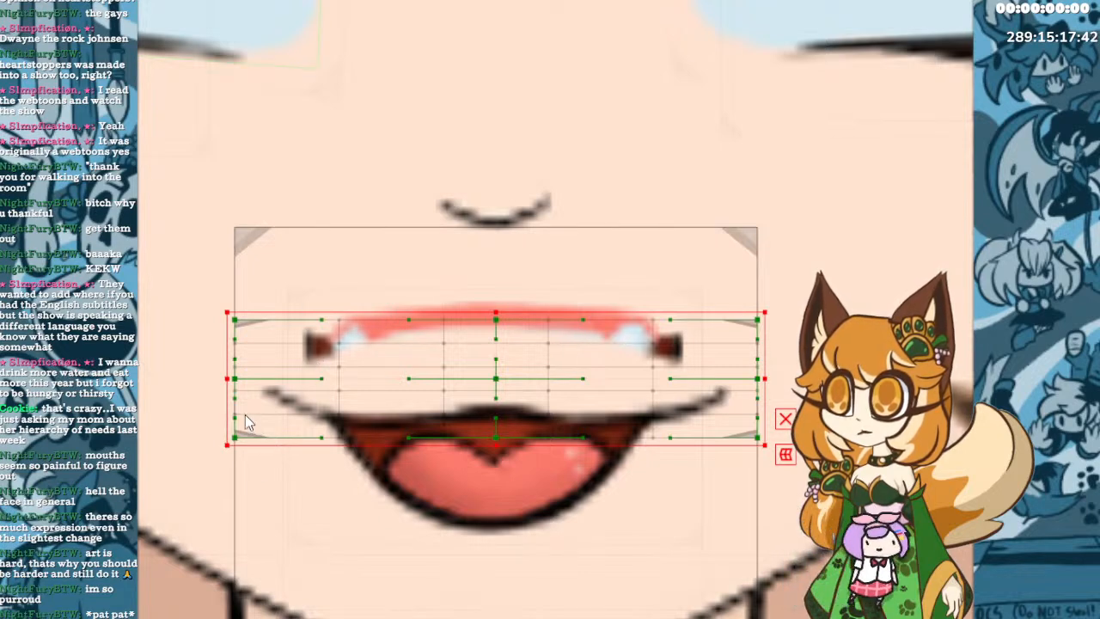
Lower the upper-lip warp deformer's lower corners, side midpoints and upper corners, pulling them inward to flatten and narrow the lip line.
key("ctrl+z")
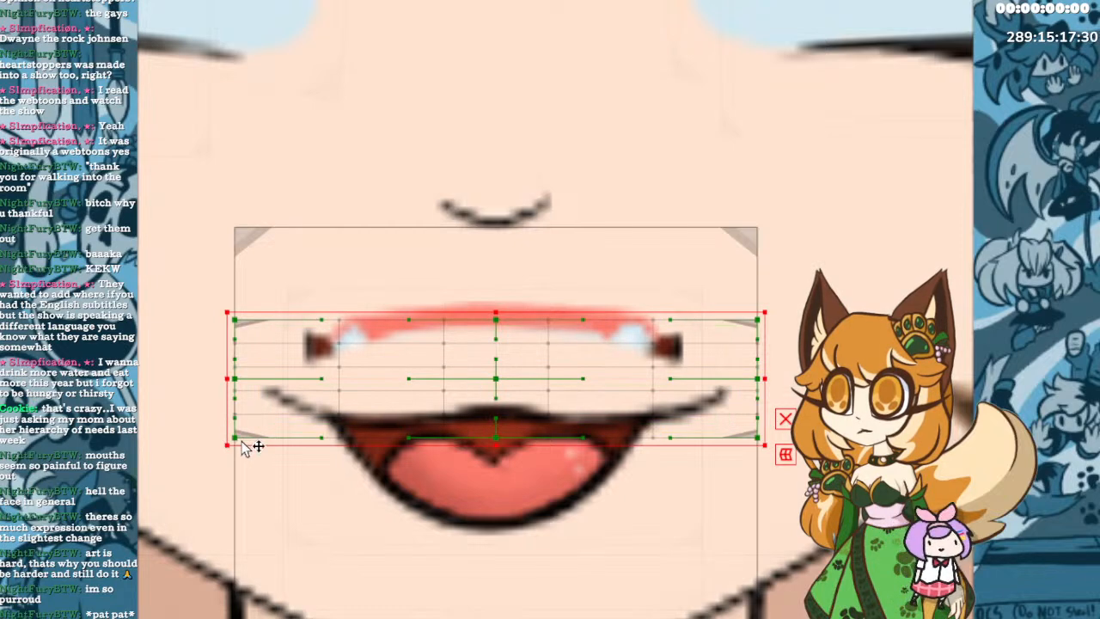
left_click_drag(236, 437, 260, 465)
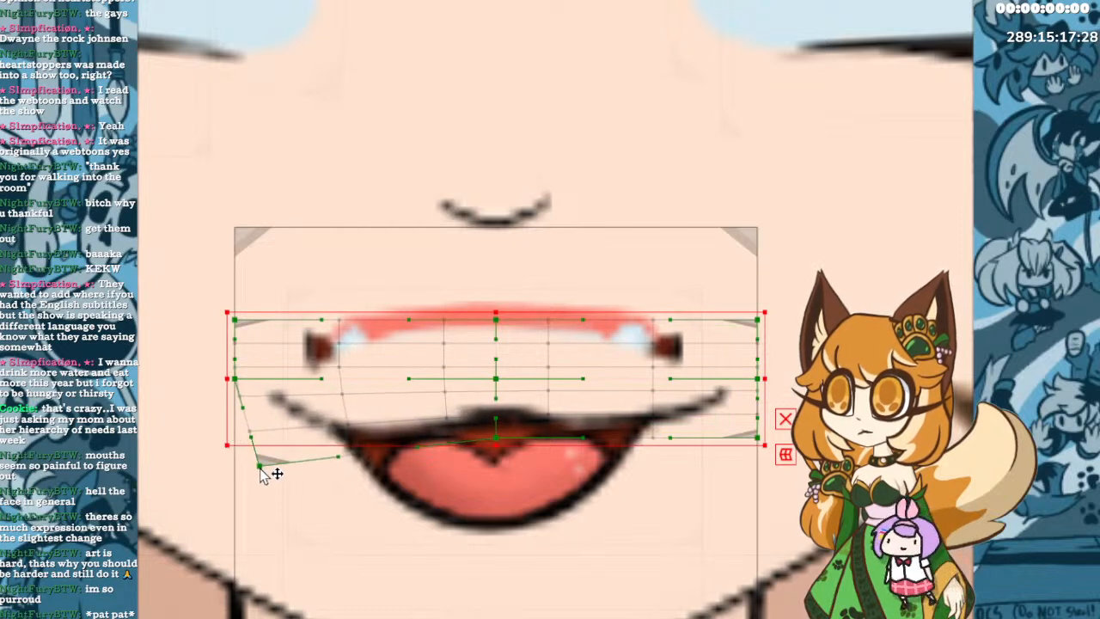
left_click_drag(235, 380, 268, 447)
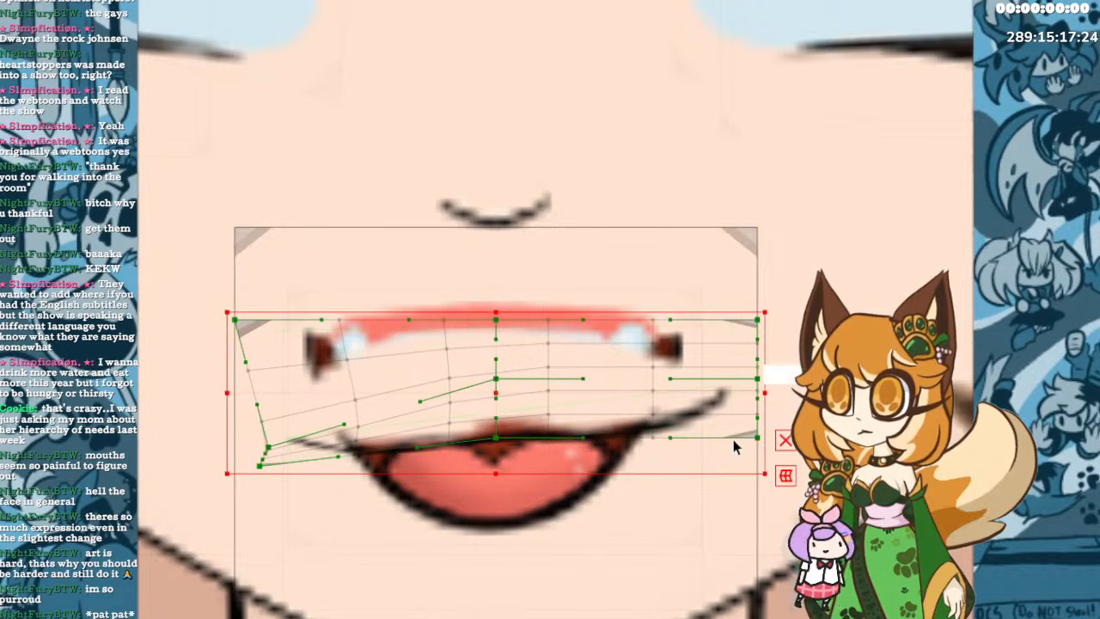
left_click_drag(757, 445, 696, 471)
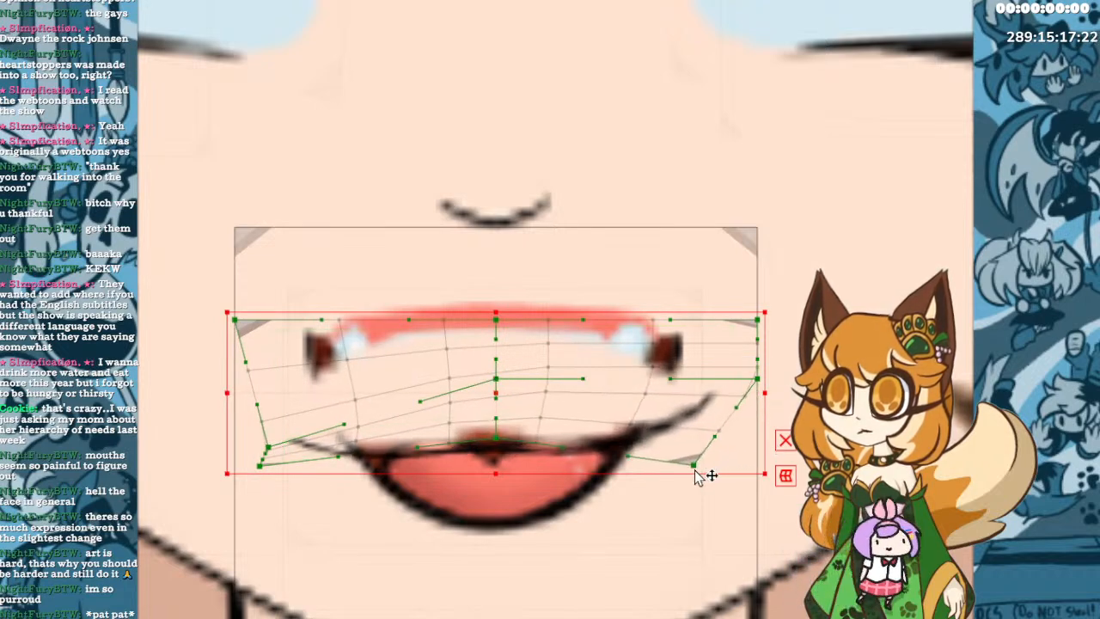
left_click_drag(757, 385, 694, 441)
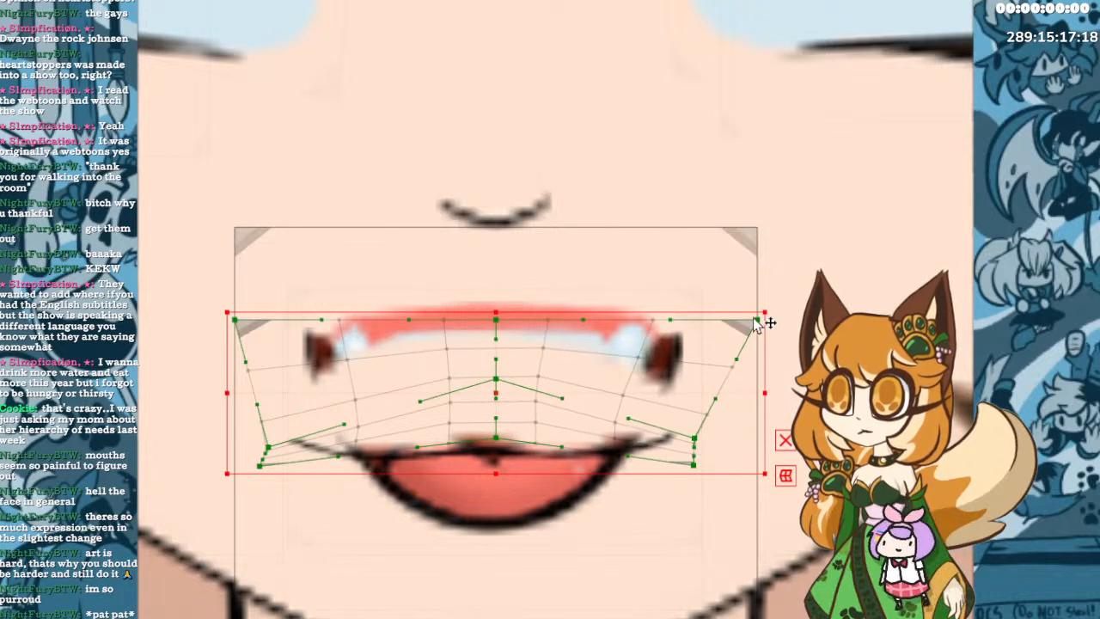
left_click_drag(757, 321, 678, 382)
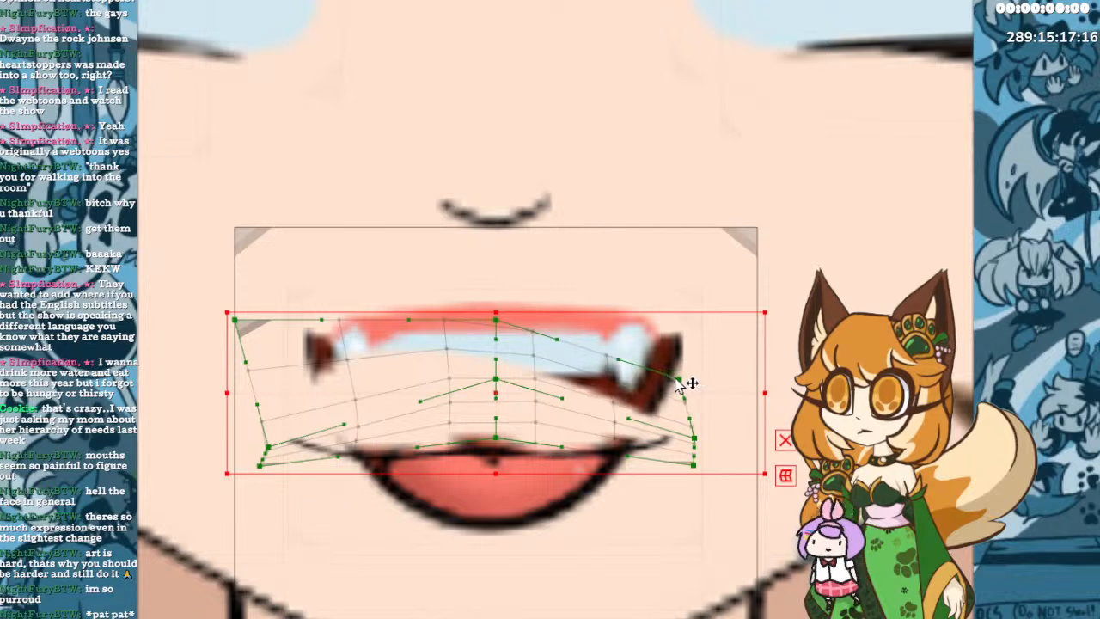
left_click_drag(235, 321, 319, 377)
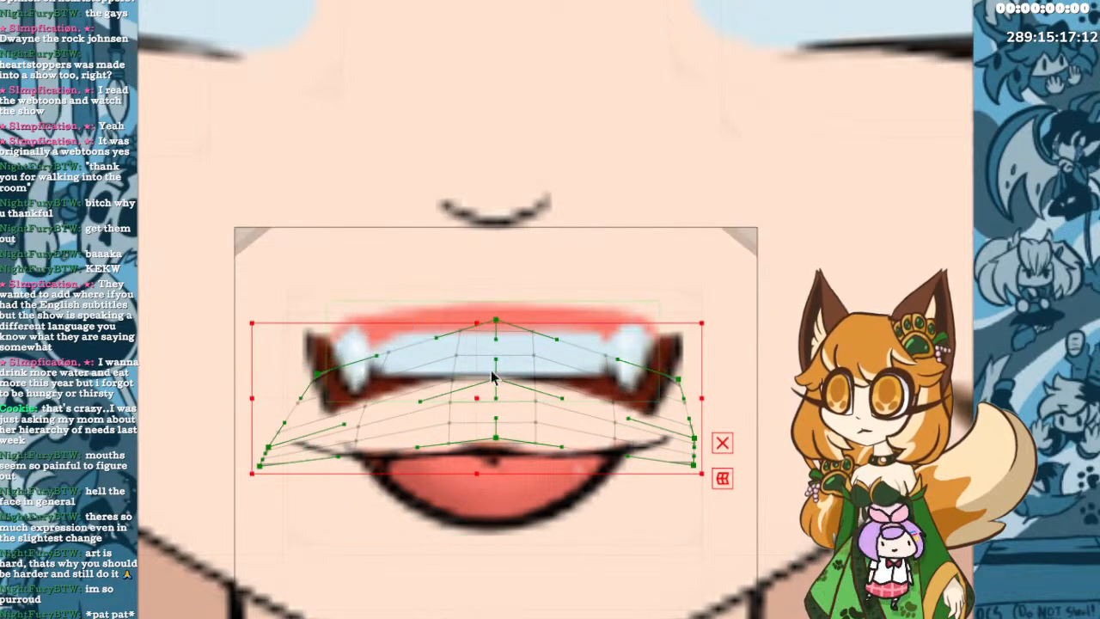
Raise the upper-lip deformer's center and bottom center points to arch the middle of the grid.
left_click_drag(502, 380, 495, 349)
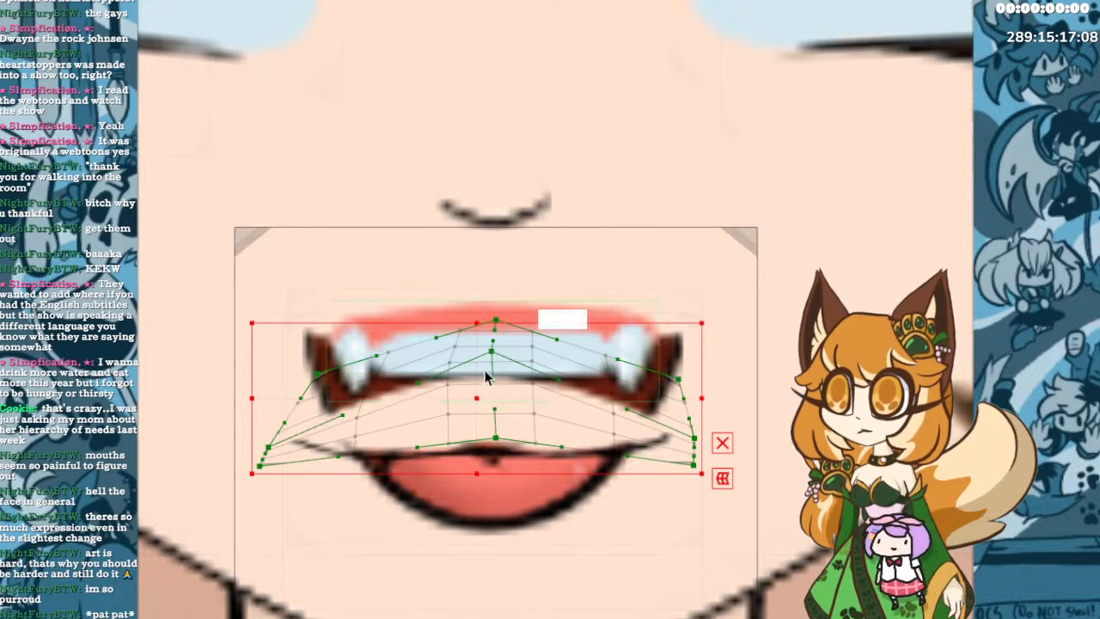
left_click_drag(497, 440, 495, 406)
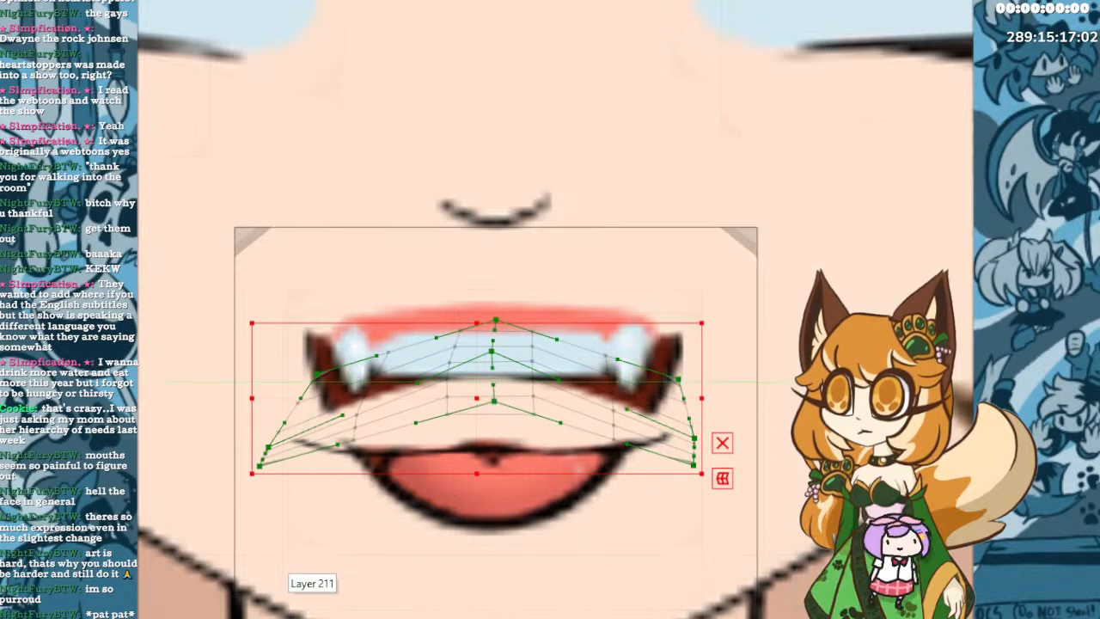
key("ctrl+z")
key("ctrl+z")
key("ctrl+z")
key("ctrl+z")
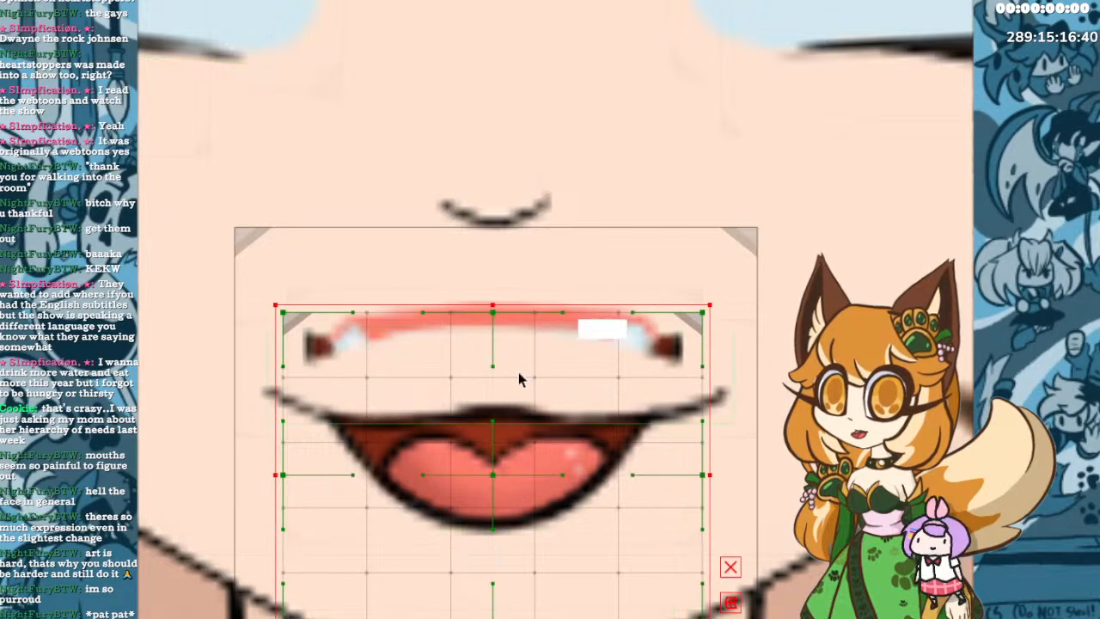
Flatten the lower-lip deformer against the upper lip line from above and below, and narrow both sides to match the lip's width.
left_click_drag(493, 301, 492, 345)
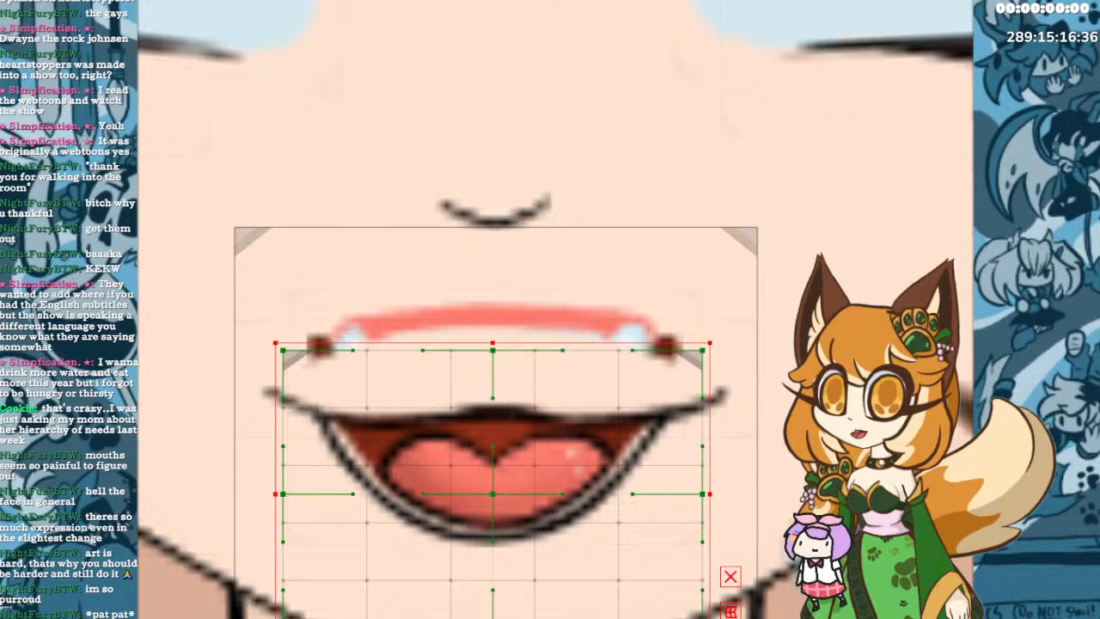
left_click_drag(492, 615, 482, 446)
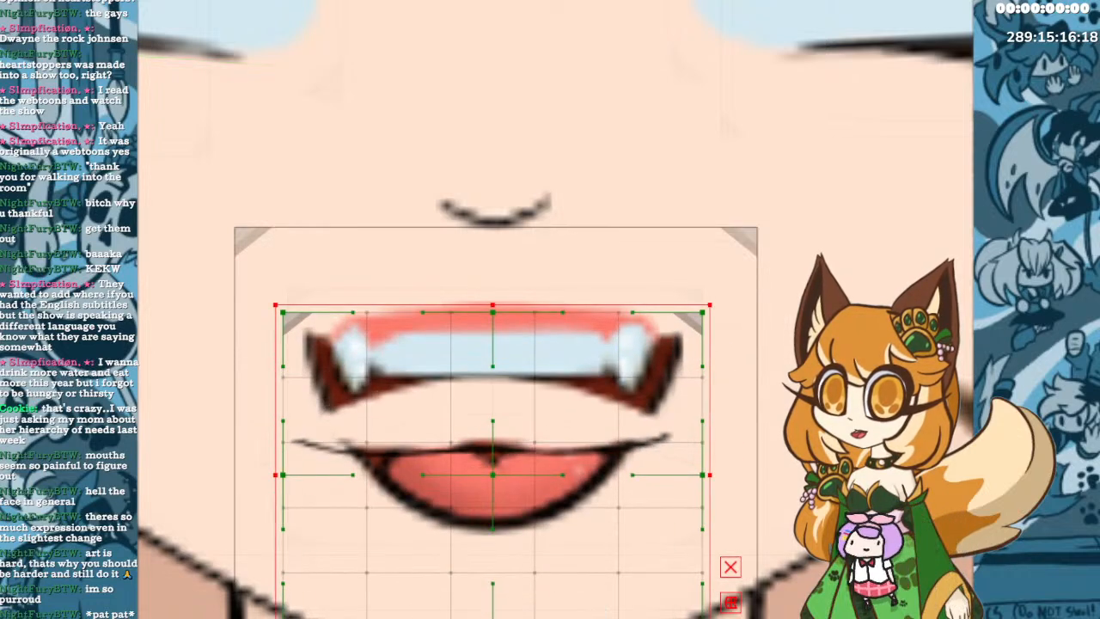
left_click_drag(471, 613, 466, 516)
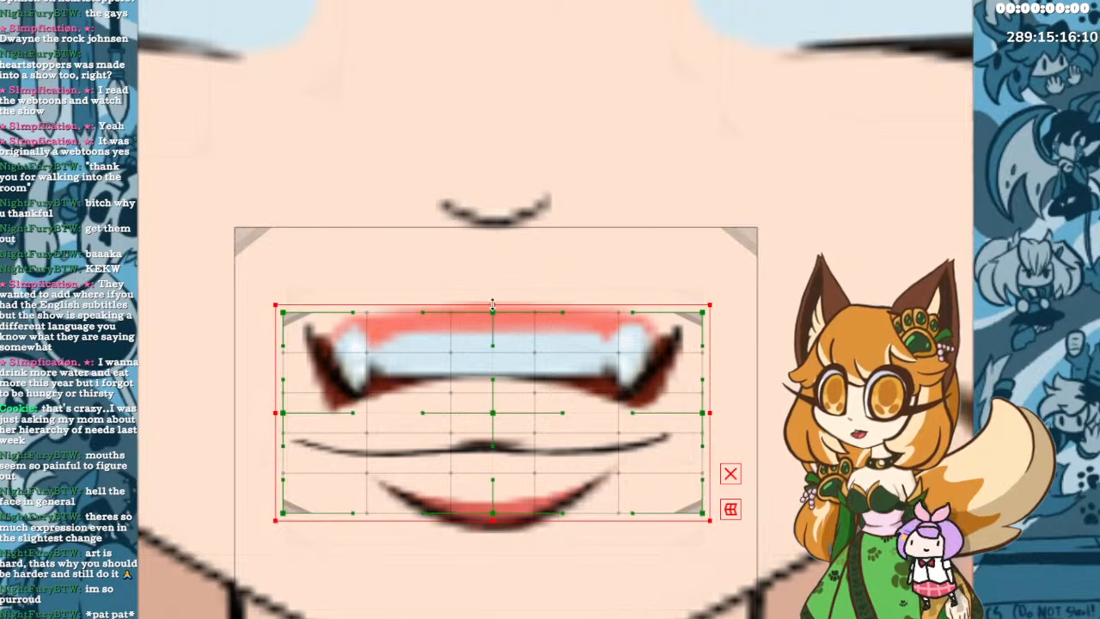
left_click_drag(493, 302, 467, 423)
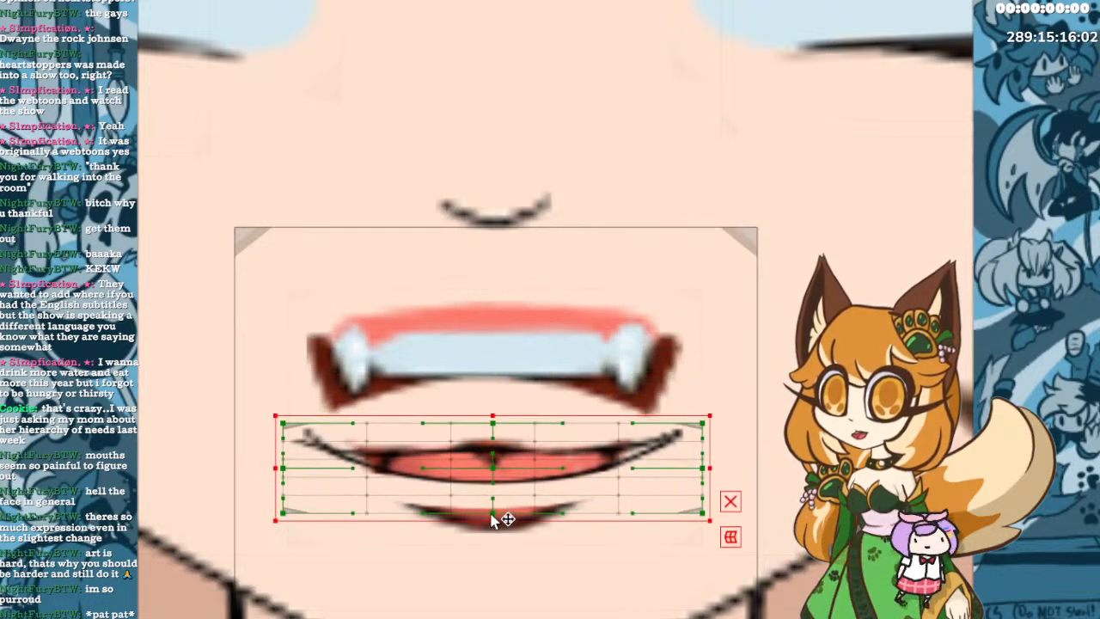
left_click_drag(493, 520, 492, 473)
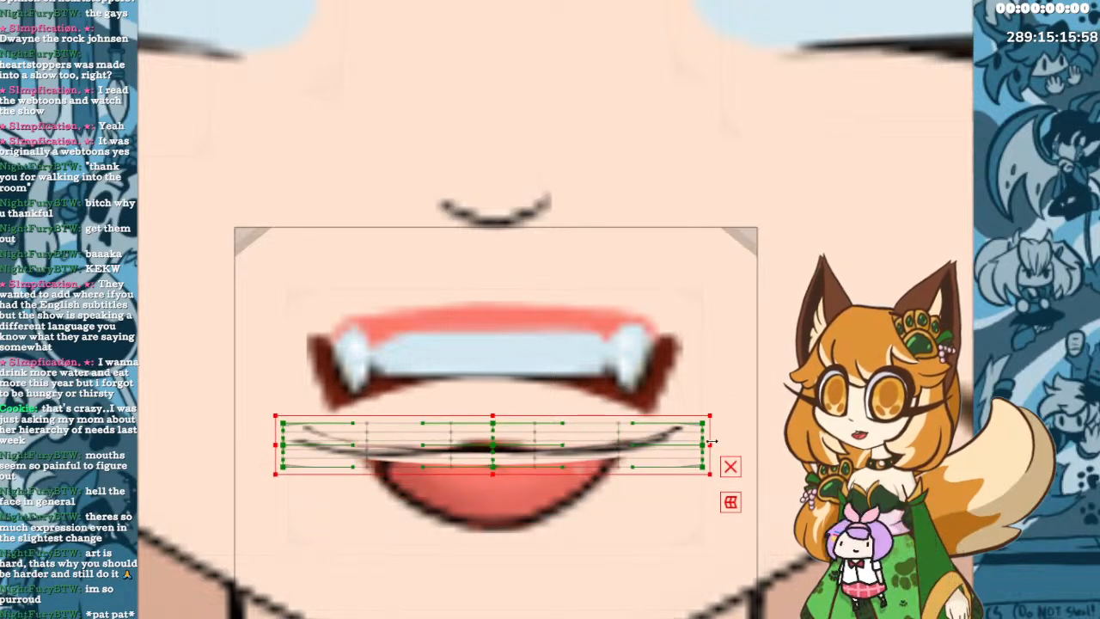
left_click_drag(709, 443, 684, 445)
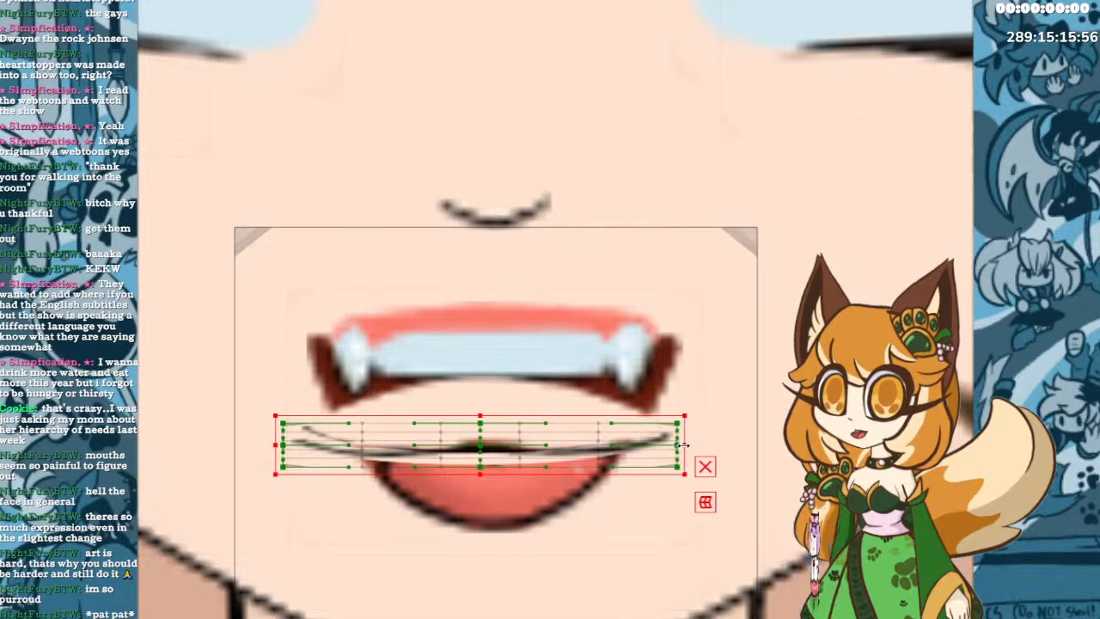
left_click_drag(276, 445, 305, 445)
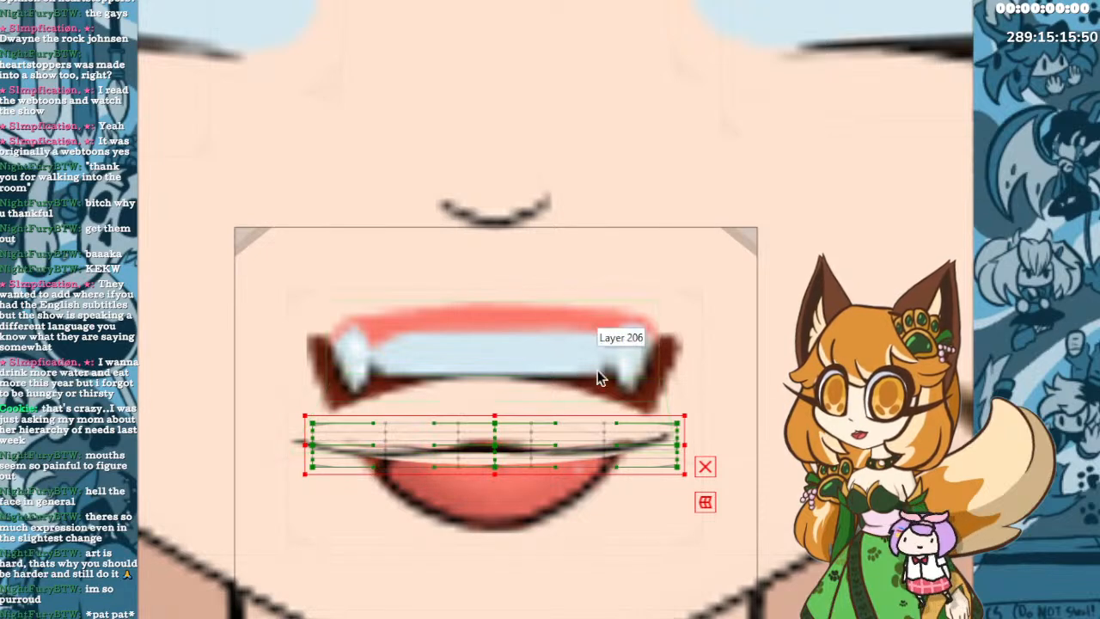
key("Escape")
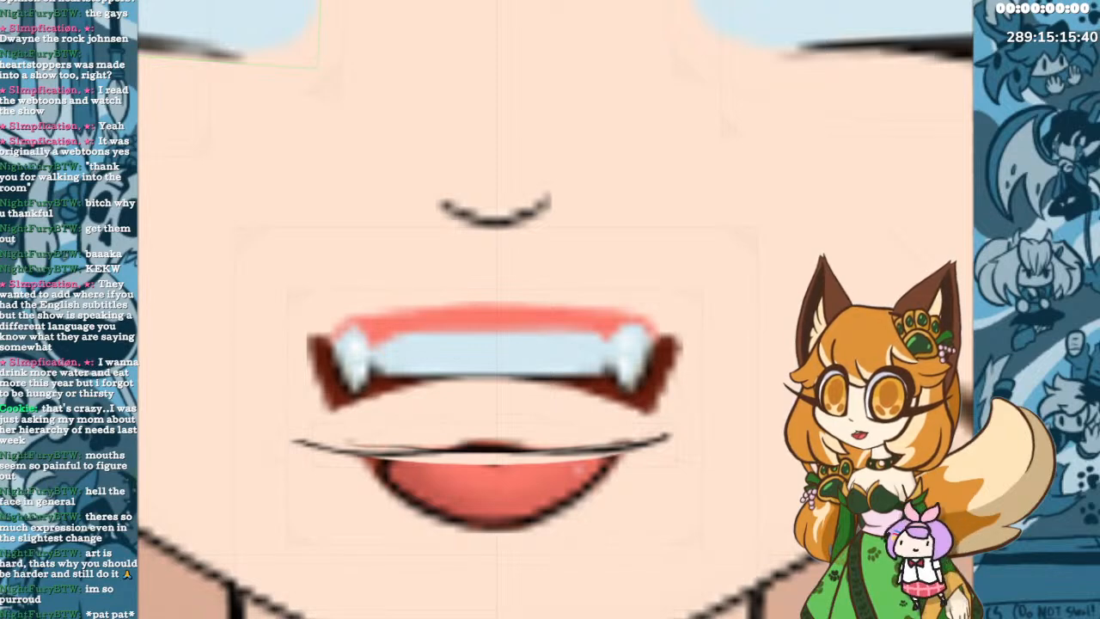
Try to reshape the mouth-interior deformer by lowering its upper corners and nudging its bottom center, lower corners and upper curve handle.
left_click(494, 444)
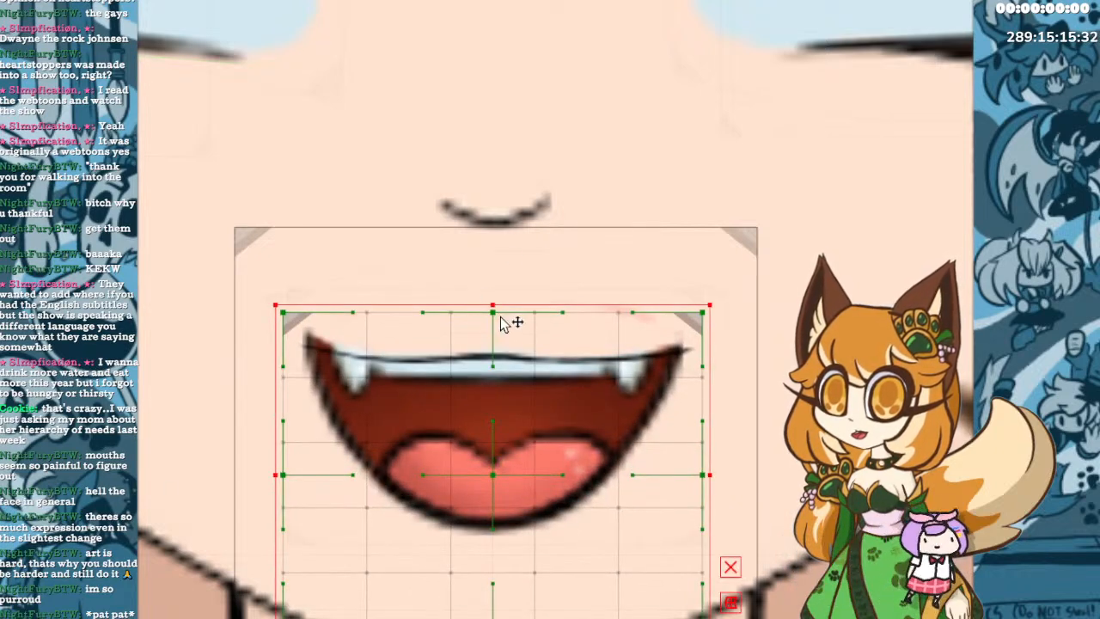
mouse_move(493, 303)
left_mouse_down()
mouse_move(492, 343)
mouse_move(492, 318)
left_mouse_up()
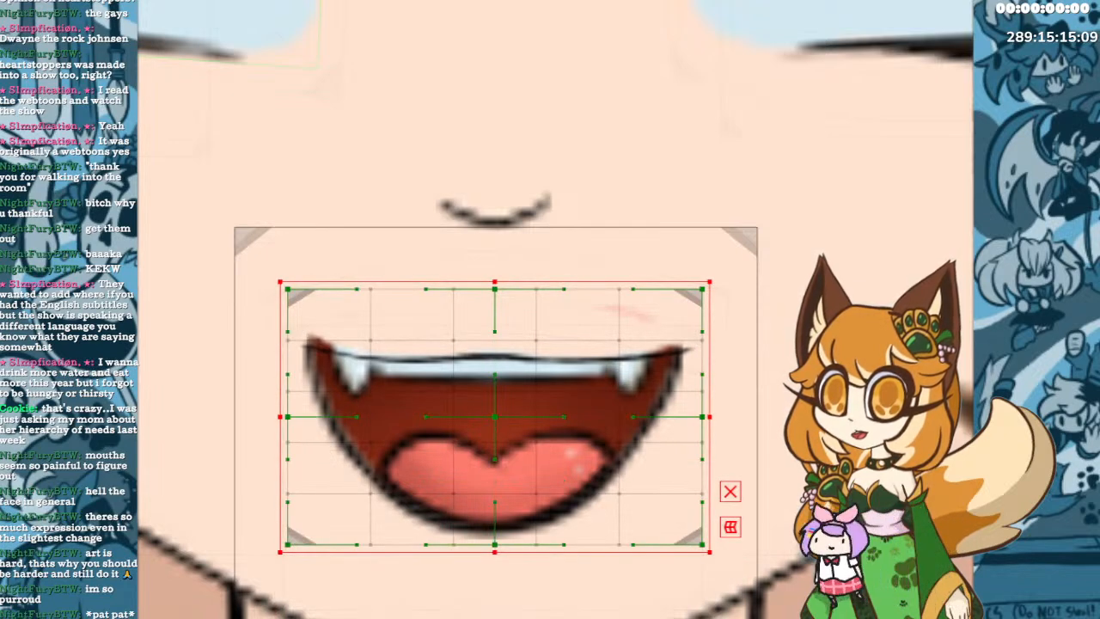
left_click_drag(289, 290, 290, 313)
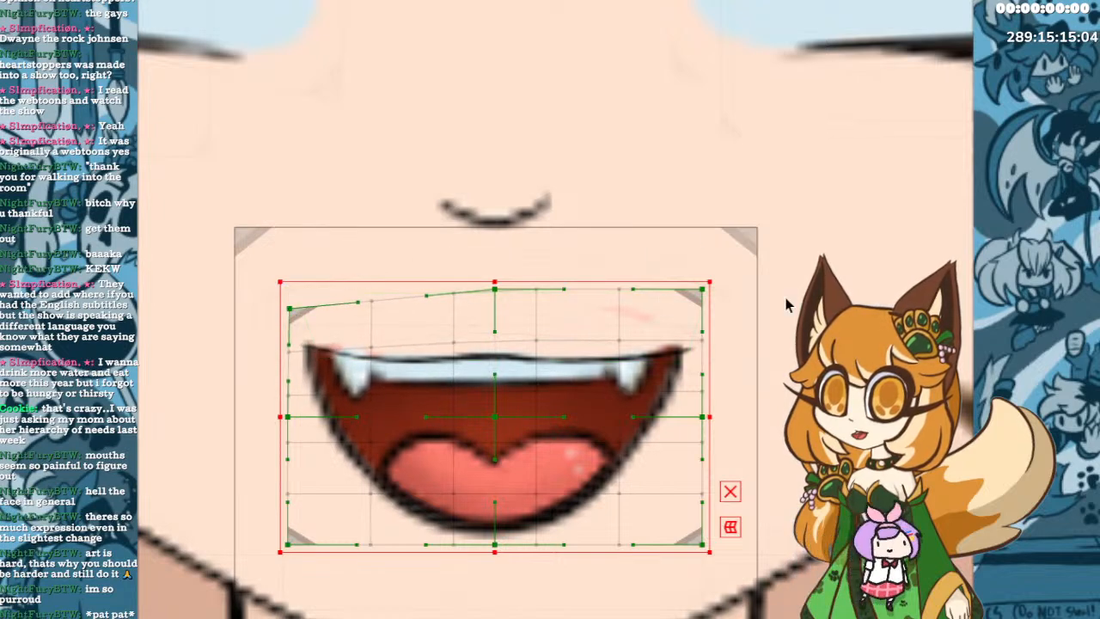
left_click_drag(703, 291, 704, 314)
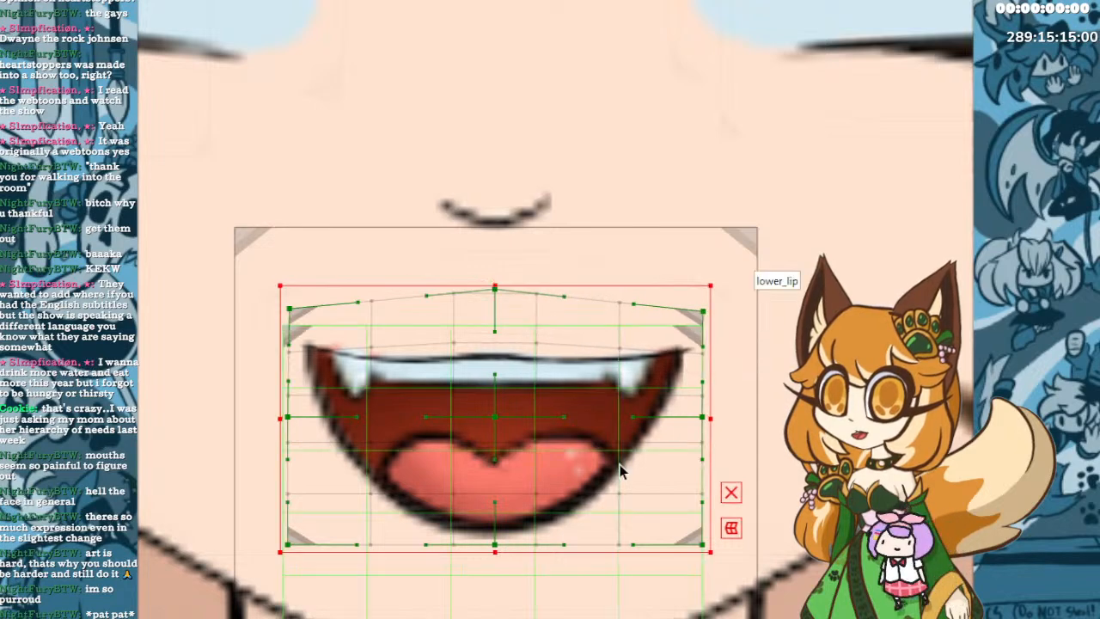
left_click_drag(496, 545, 494, 551)
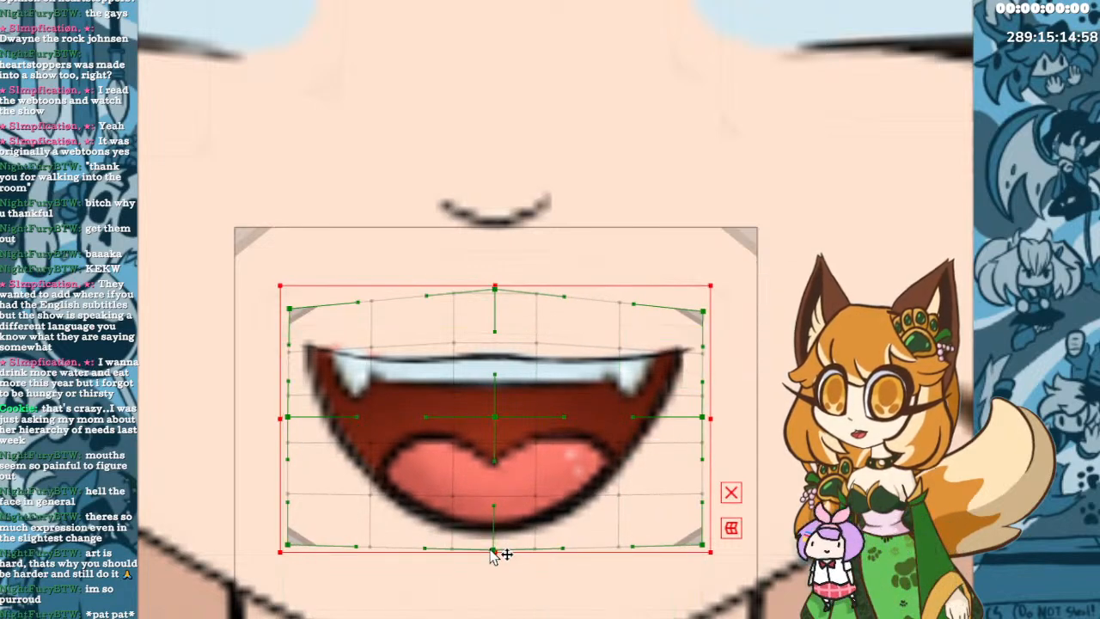
left_click_drag(290, 549, 285, 547)
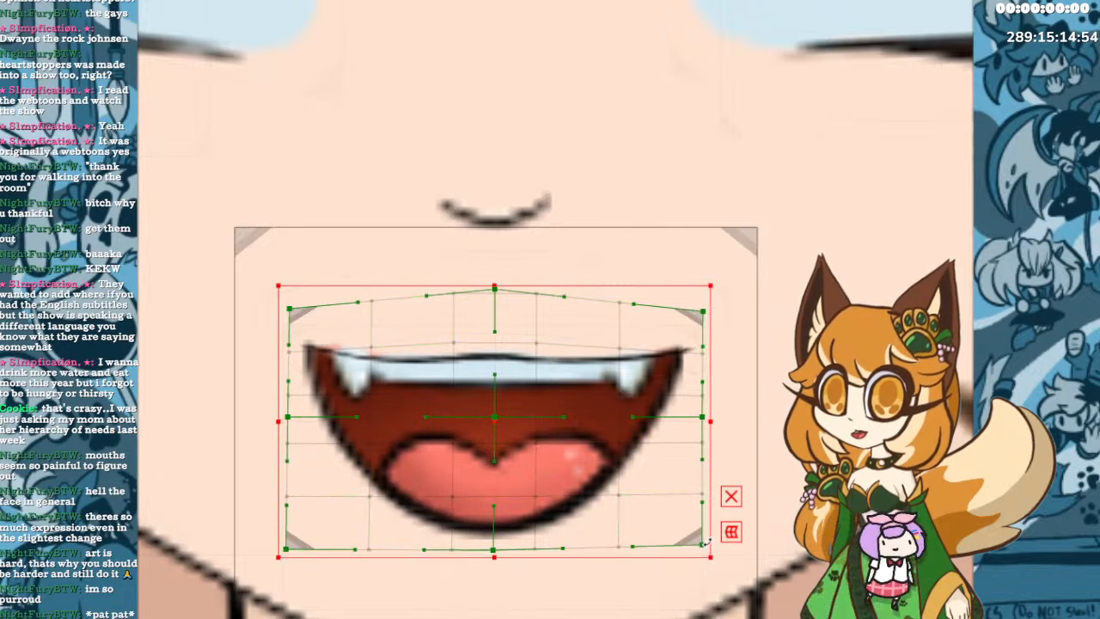
mouse_move(703, 545)
left_mouse_down()
mouse_move(680, 545)
mouse_move(702, 545)
left_mouse_up()
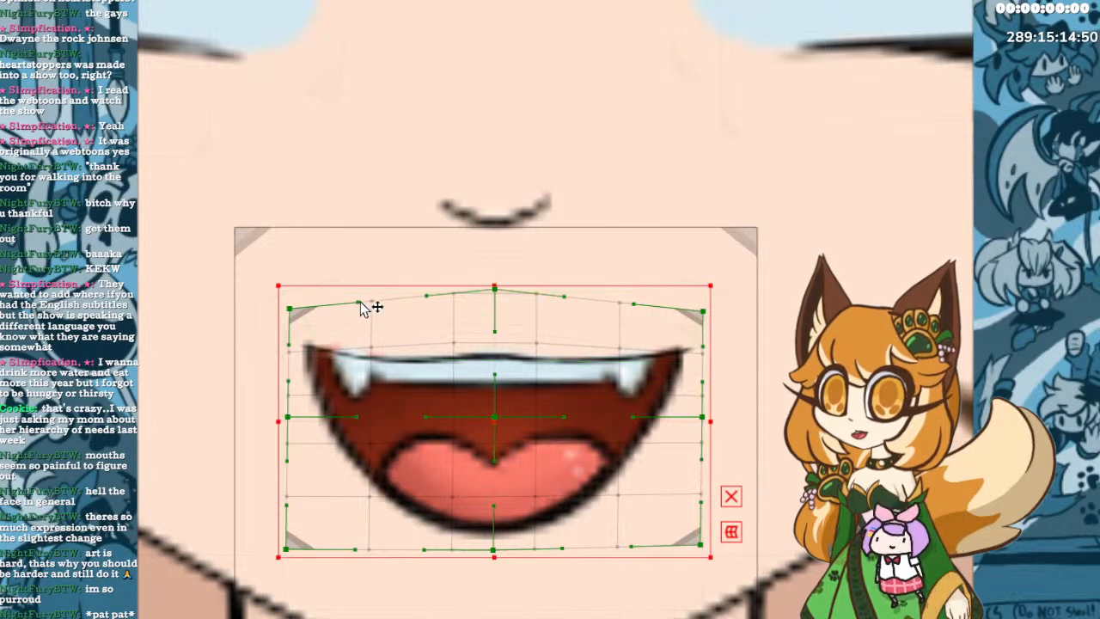
mouse_move(361, 308)
left_mouse_down()
mouse_move(361, 327)
mouse_move(357, 308)
left_mouse_up()
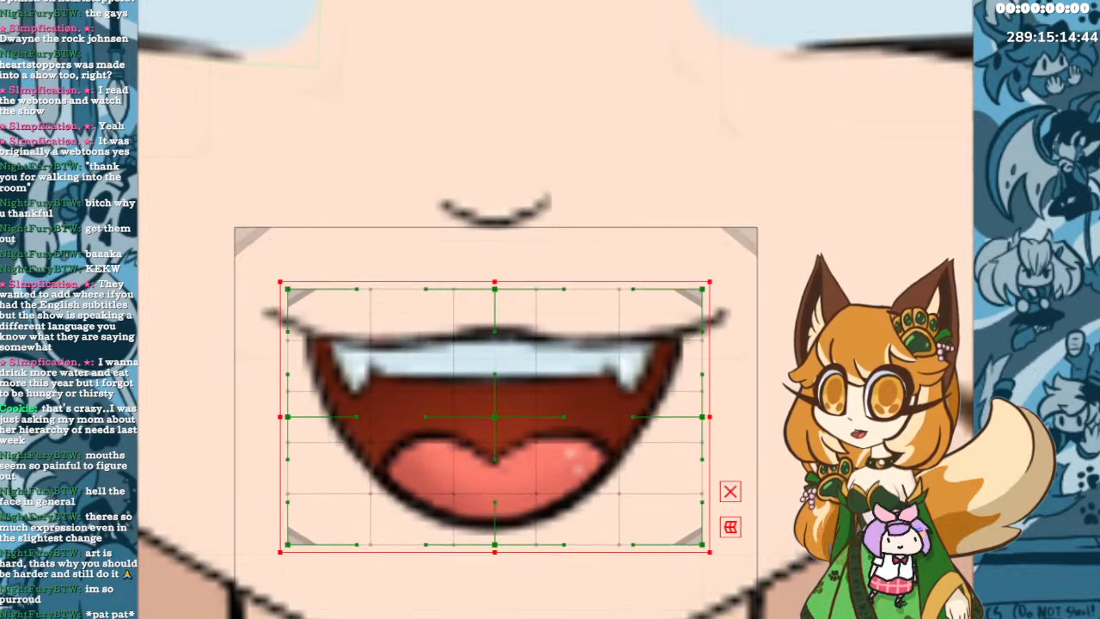
Try to pull the mouth-interior deformer's top center point and upper edge down toward the lip line.
left_click_drag(496, 290, 498, 345)
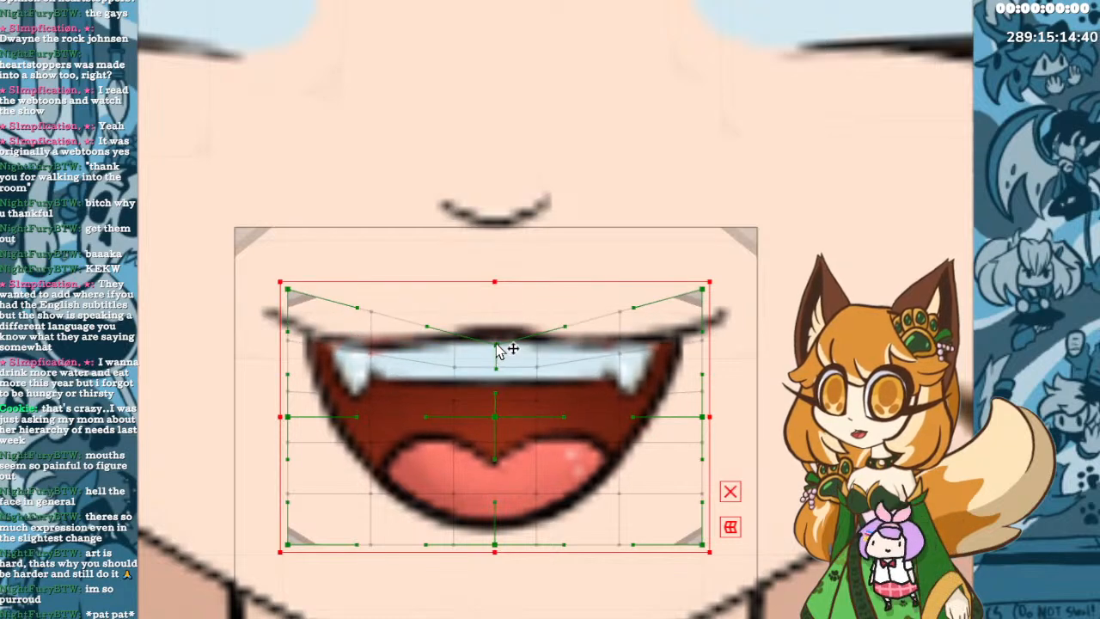
key("ctrl+z")
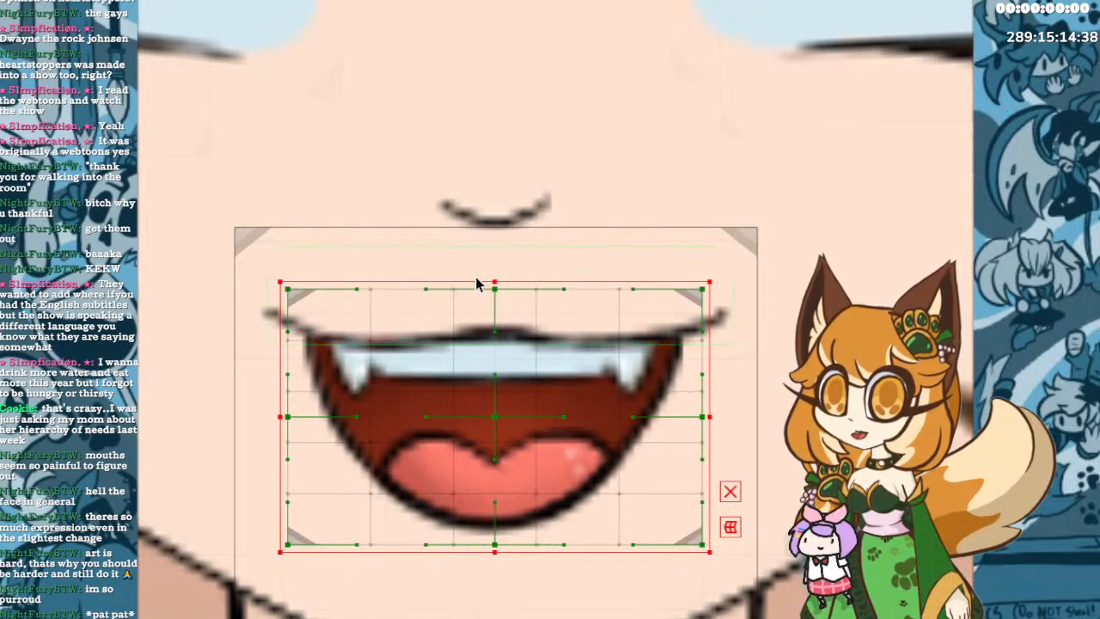
mouse_move(494, 278)
left_mouse_down()
mouse_move(494, 296)
mouse_move(491, 268)
mouse_move(490, 281)
left_mouse_up()
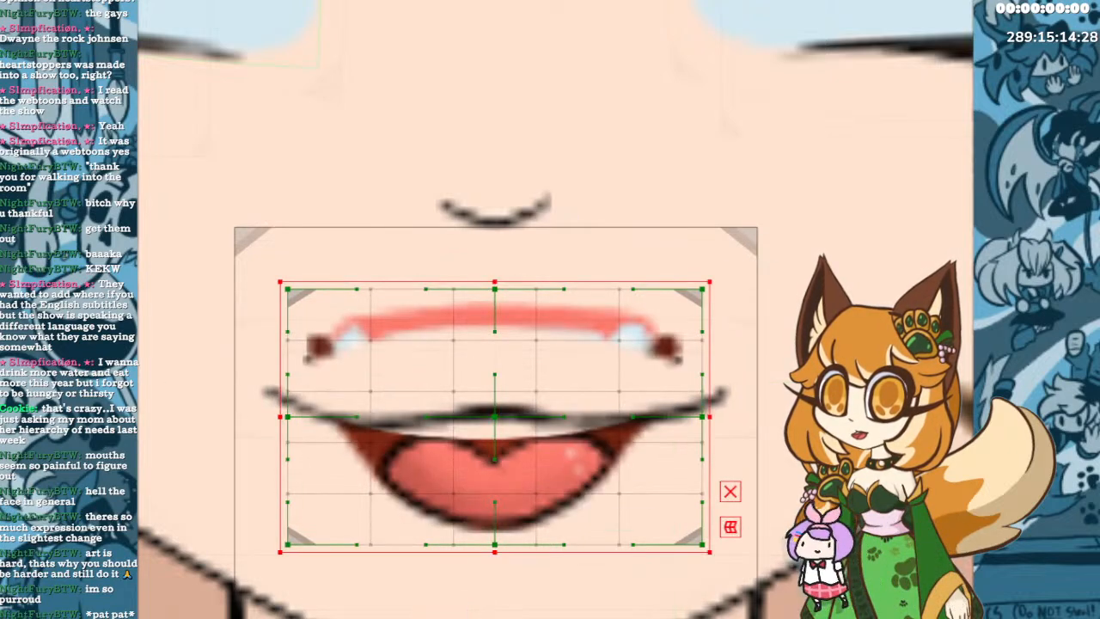
left_click_drag(496, 279, 502, 335)
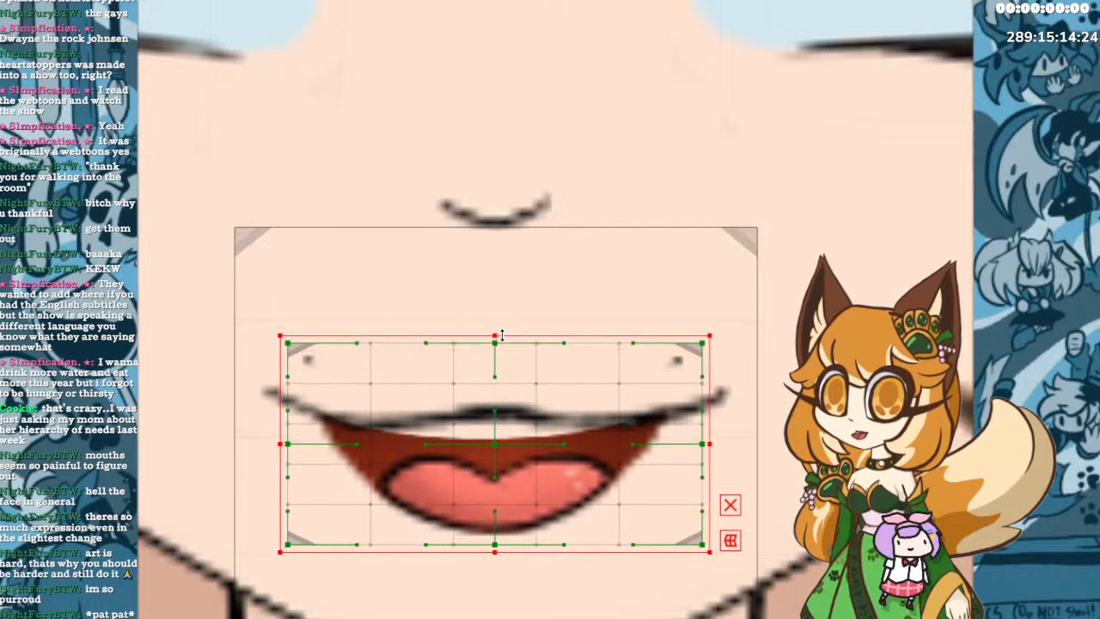
Undo the mouth-interior deformer edits back to its regular grid, along with the preceding lower-lip deformer change.
key("ctrl+z")
key("ctrl+z")
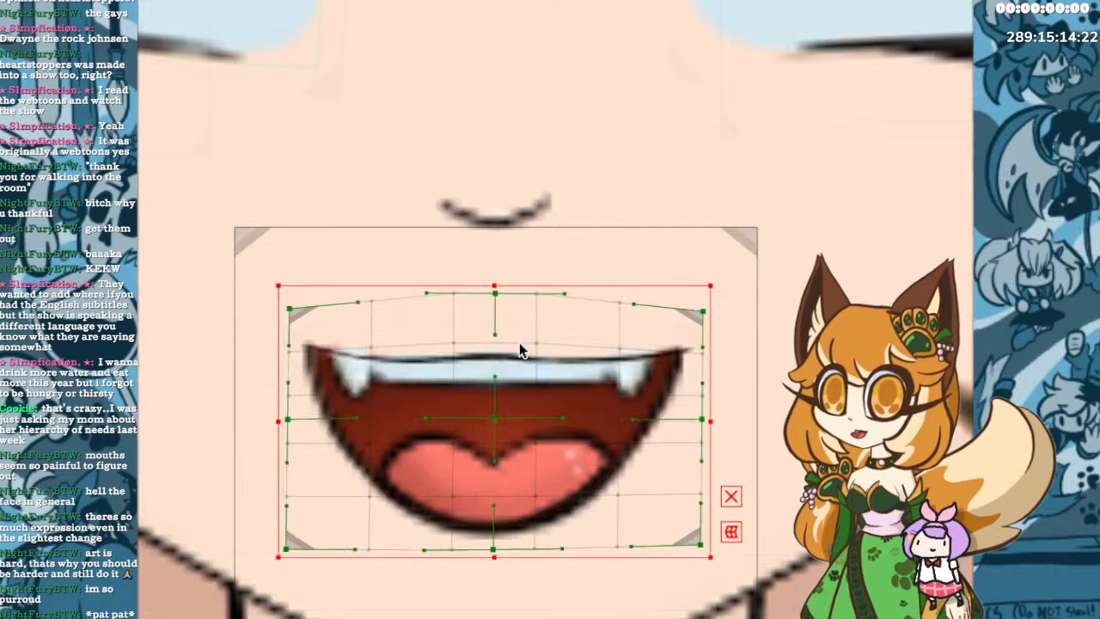
key("ctrl+z")
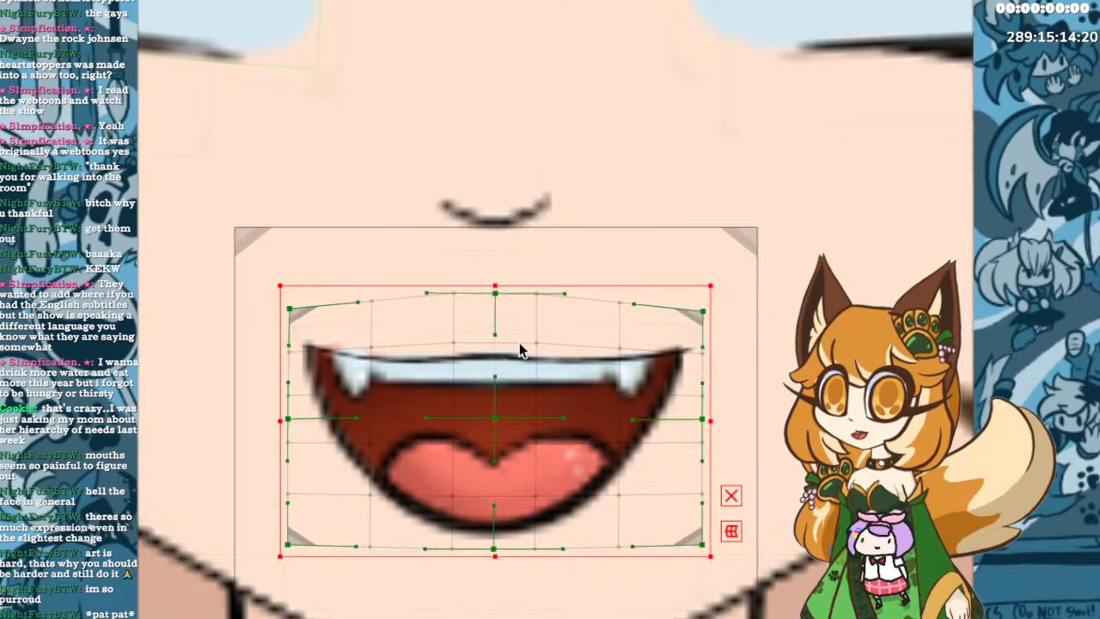
key("ctrl+z")
key("ctrl+z")
key("ctrl+z")
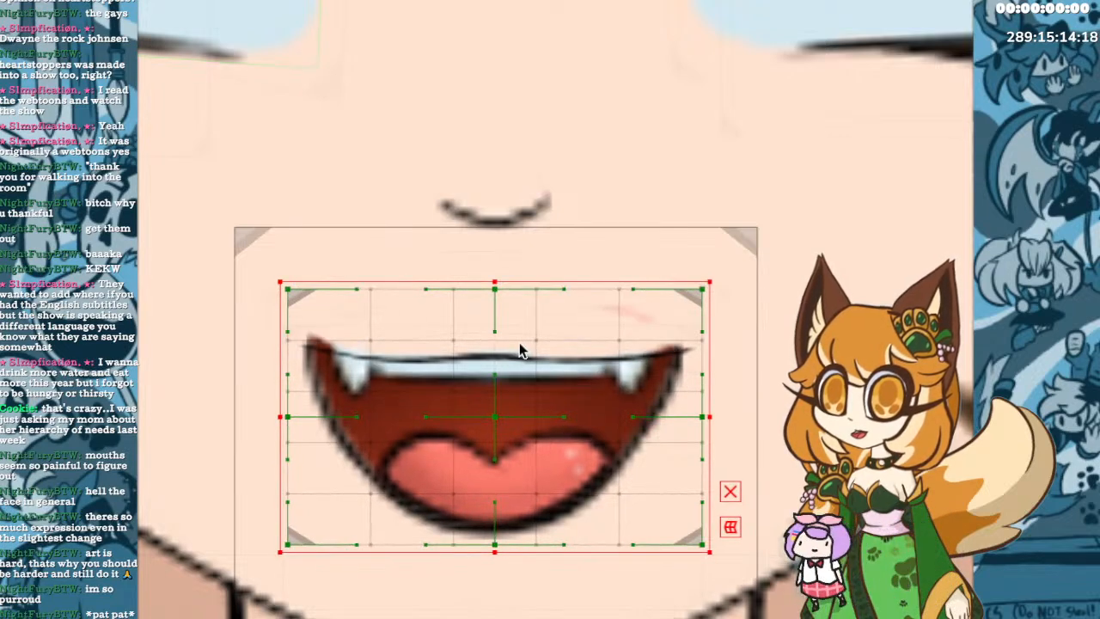
key("ctrl+z")
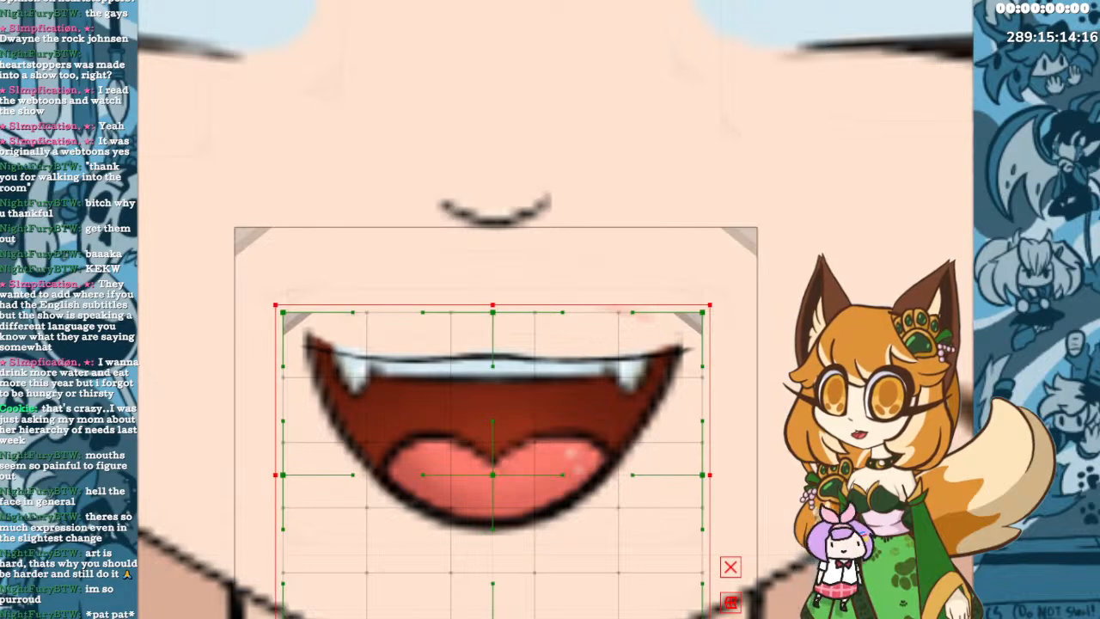
key("ctrl+z")
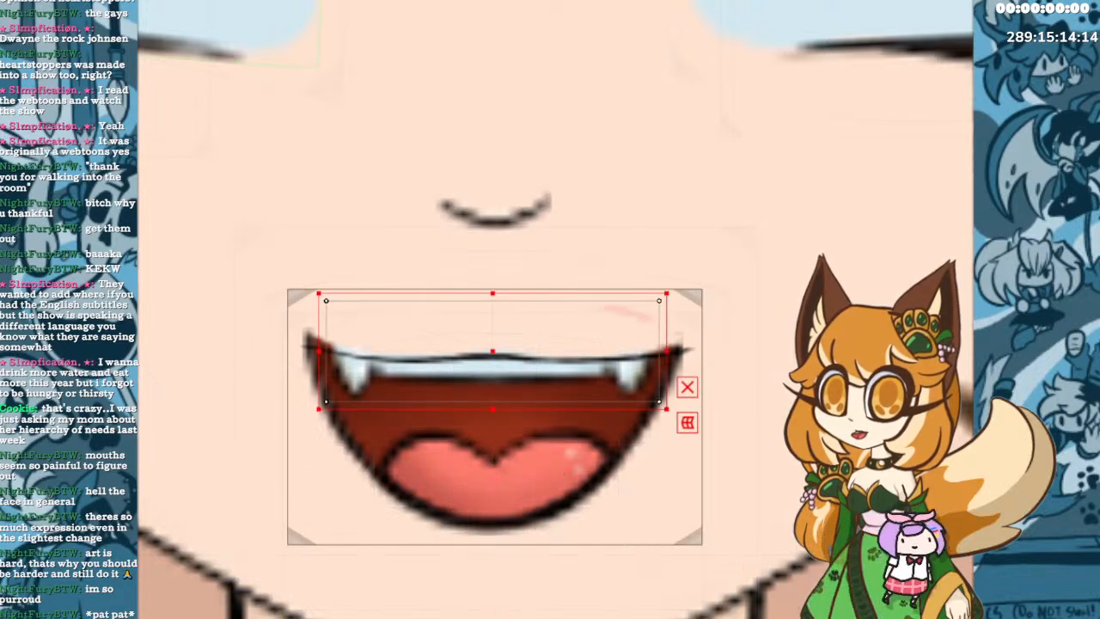
Undo the mouth-interior deformer and the preceding edits to the teeth, tongue and inner-mouth parts.
key("ctrl+z")
key("ctrl+z")
key("ctrl+z")
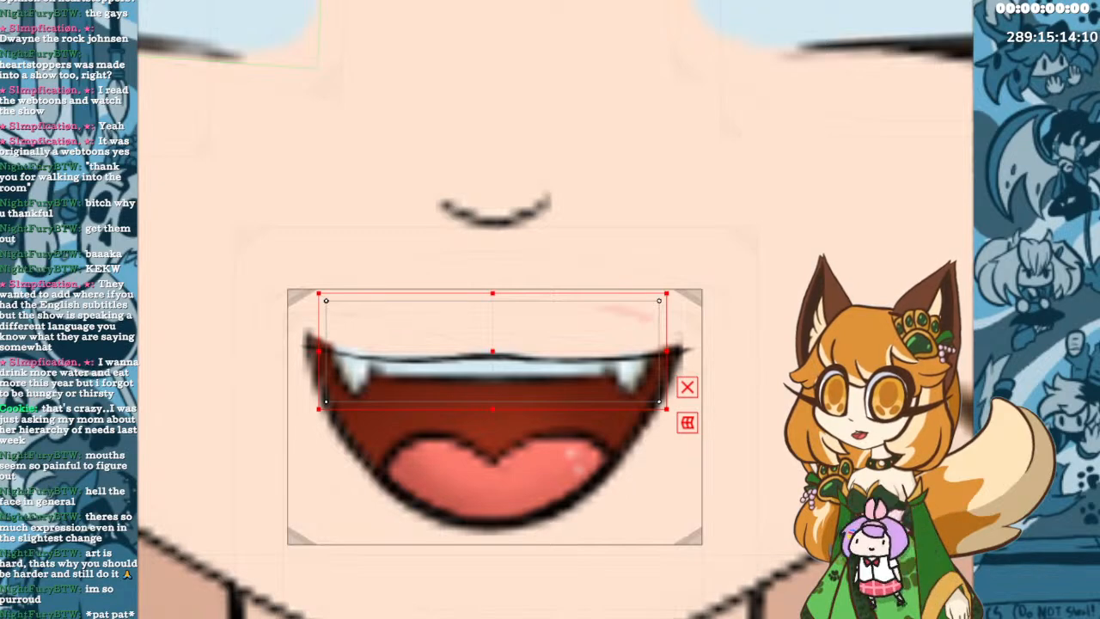
key("ctrl+y")
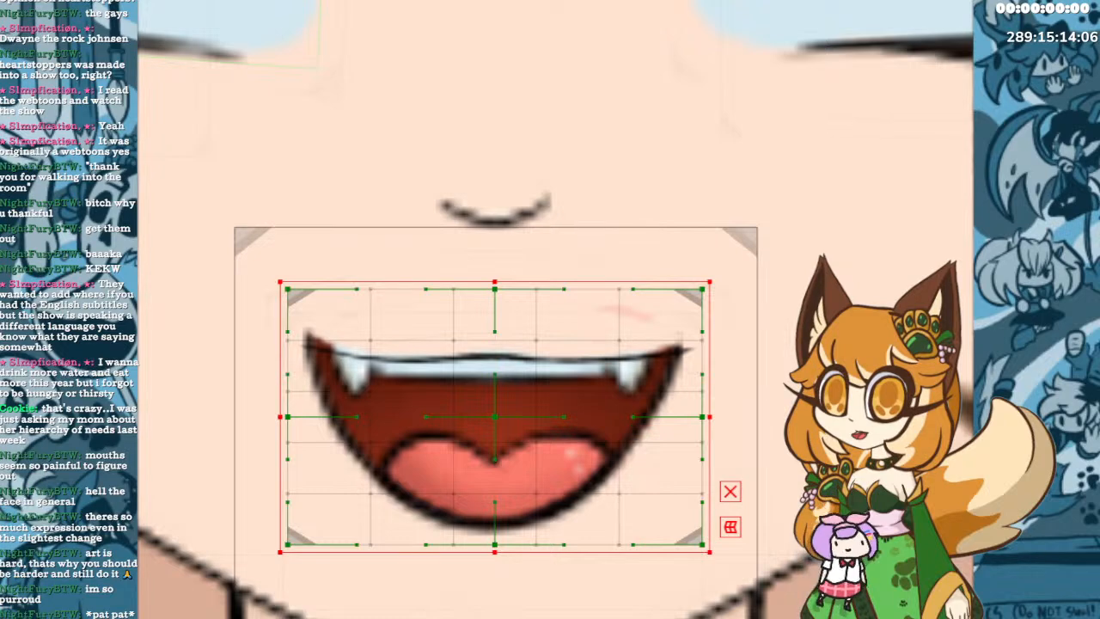
key("ctrl+z")
key("ctrl+z")
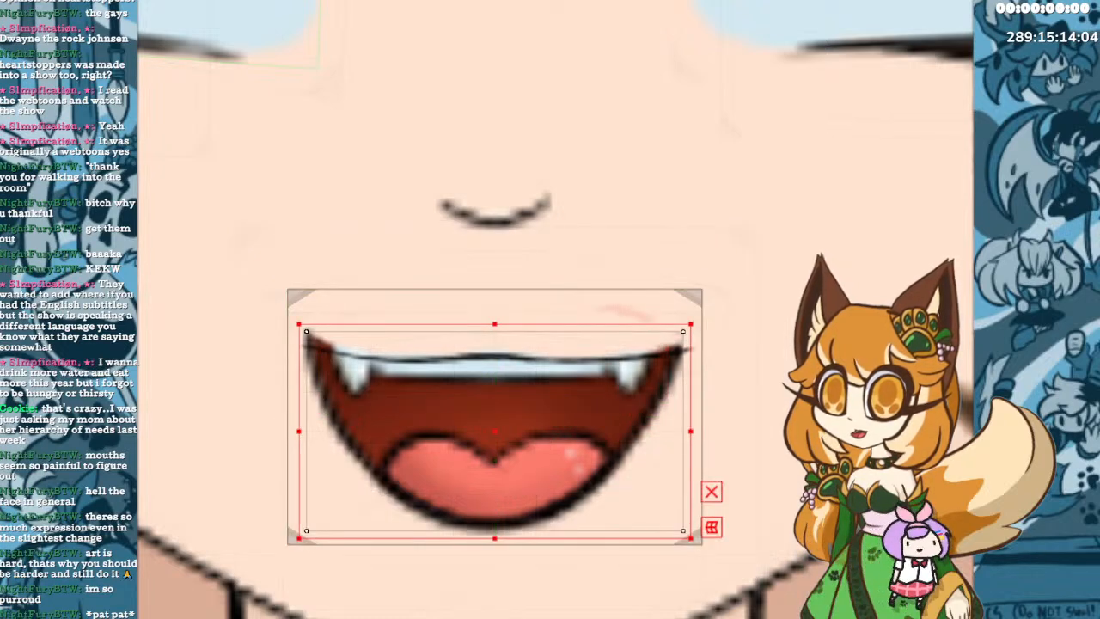
key("ctrl+z")
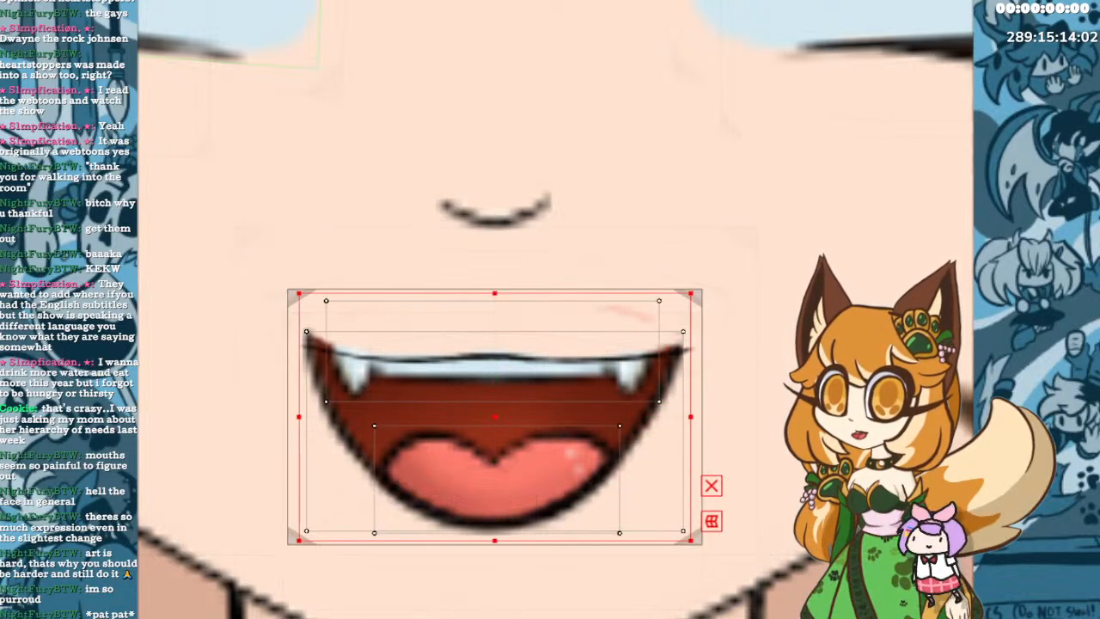
key("ctrl+z")
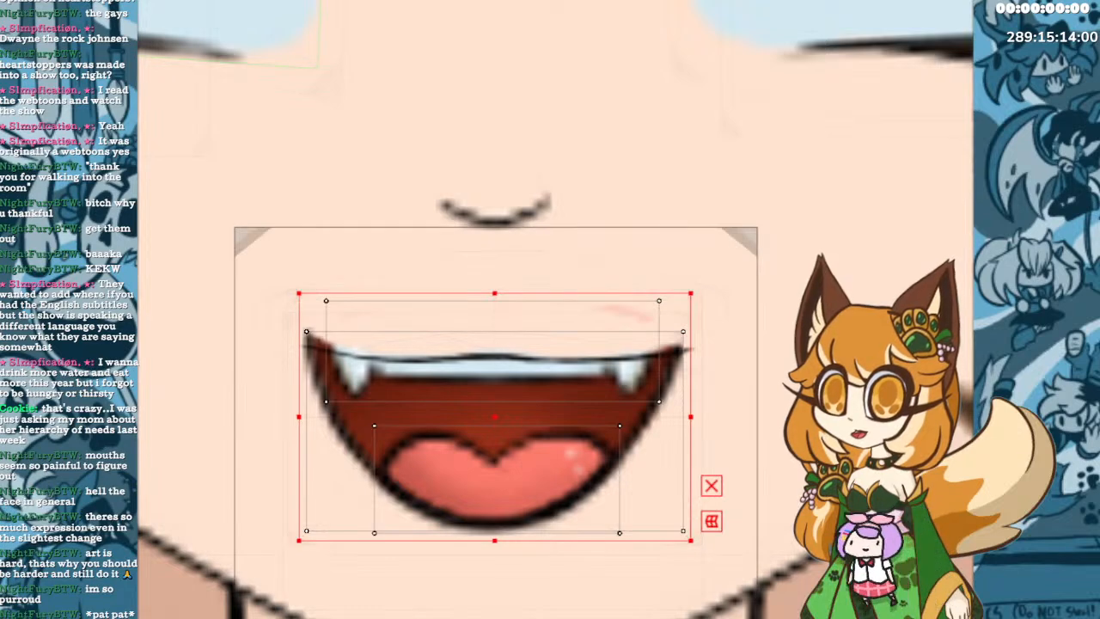
key("ctrl+z")
key("ctrl+z")
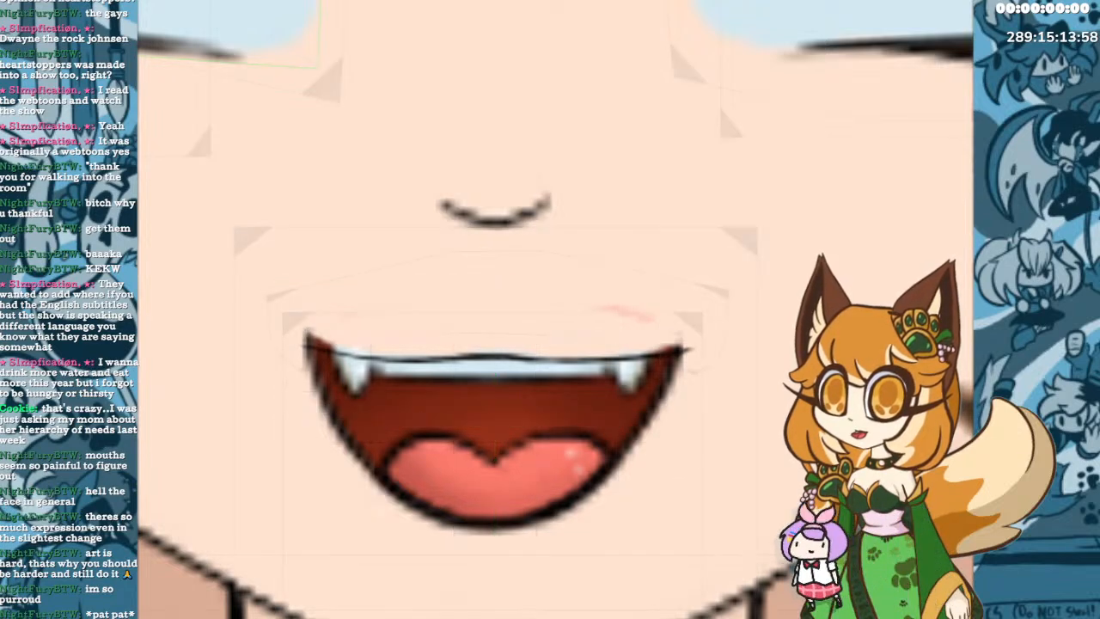
key("ctrl+z")
key("ctrl+z")
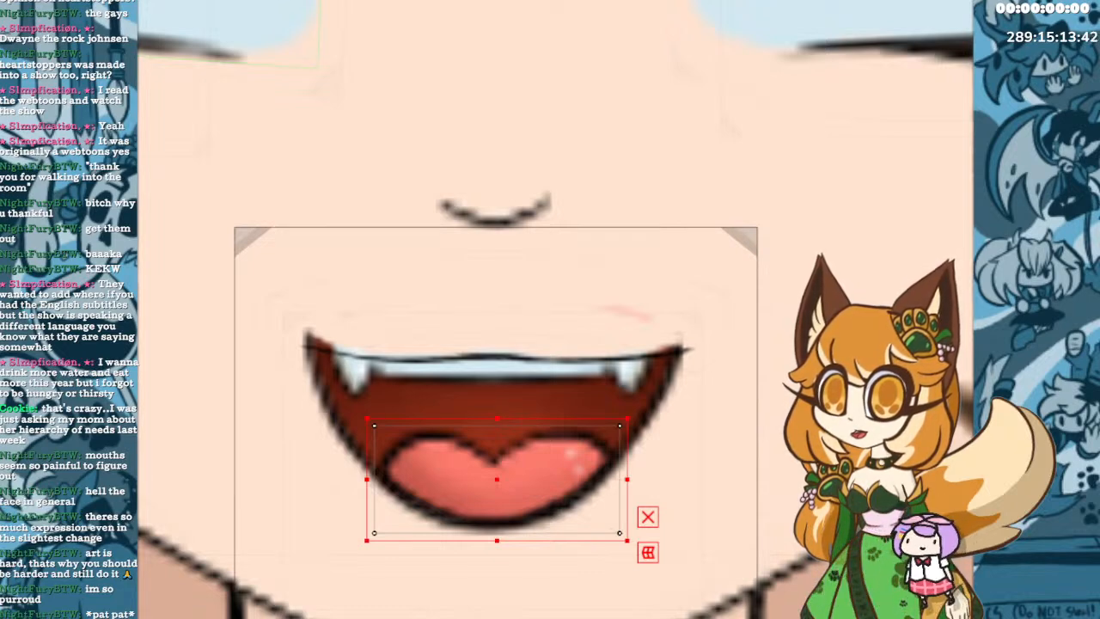
key("ctrl+z")
key("ctrl+z")
key("ctrl+z")
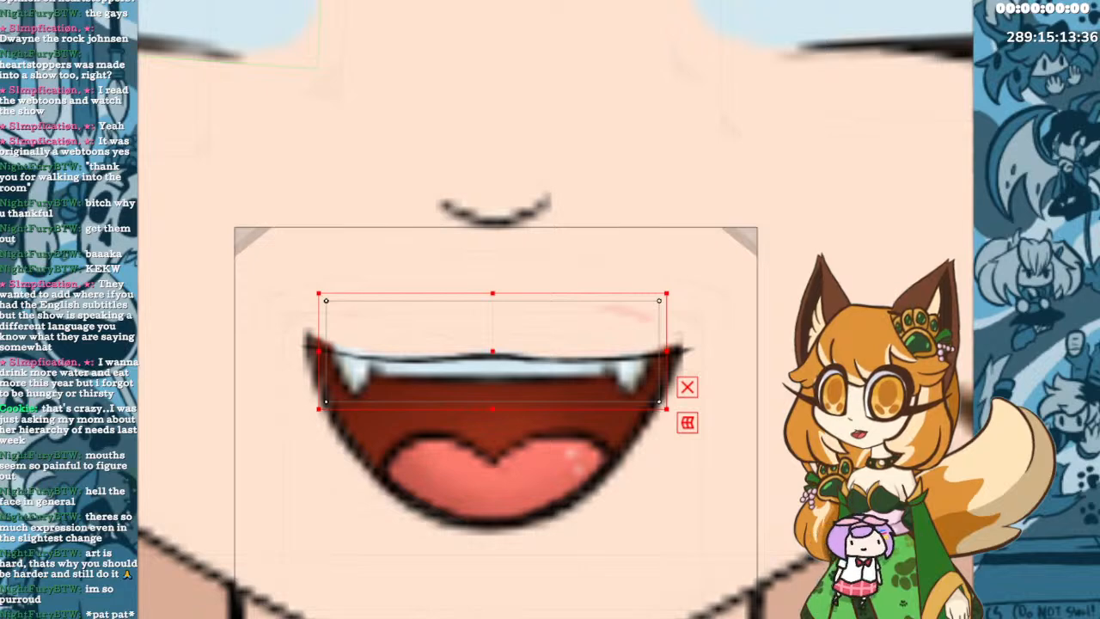
Create a new warp deformer around the mouth-interior mesh only and select it in the open mouth shape.
left_click(167, 467)
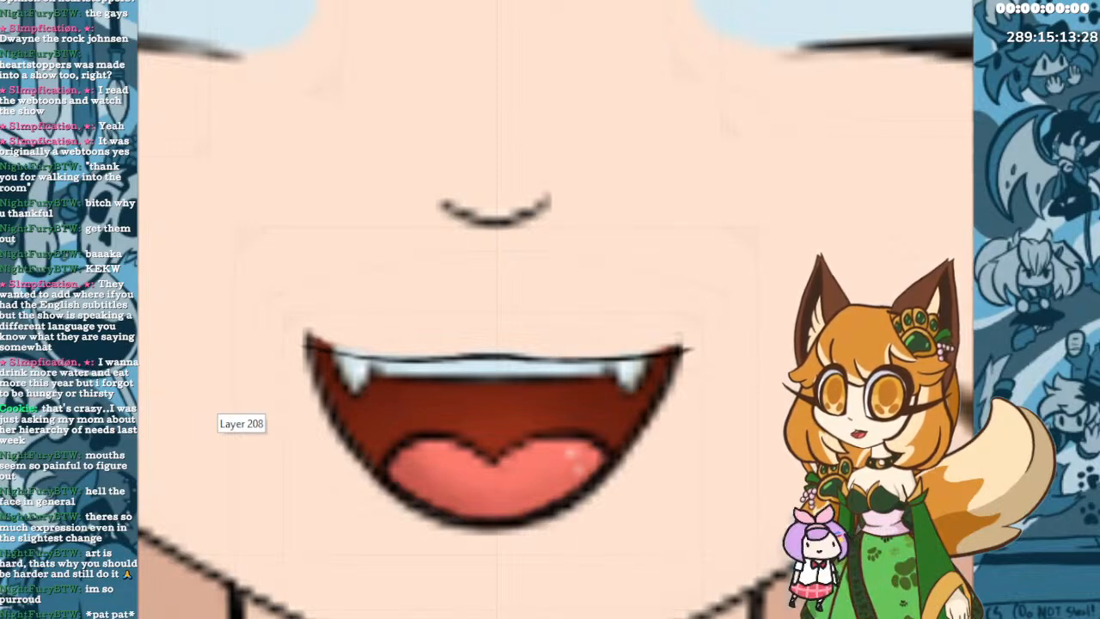
left_click(495, 431)
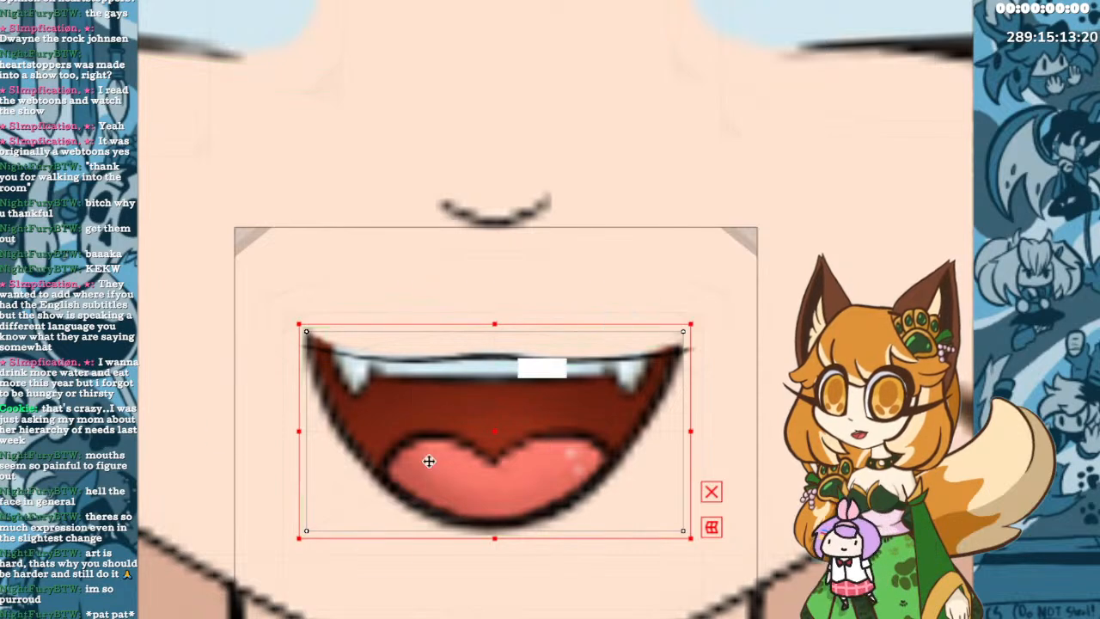
key("ctrl+t")
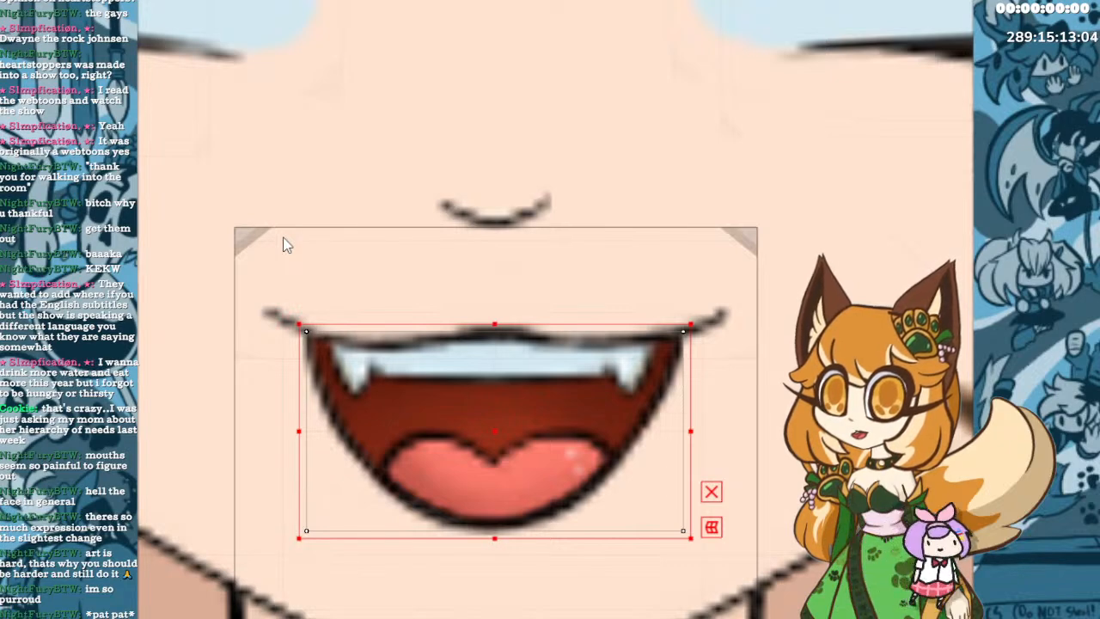
left_click(304, 483)
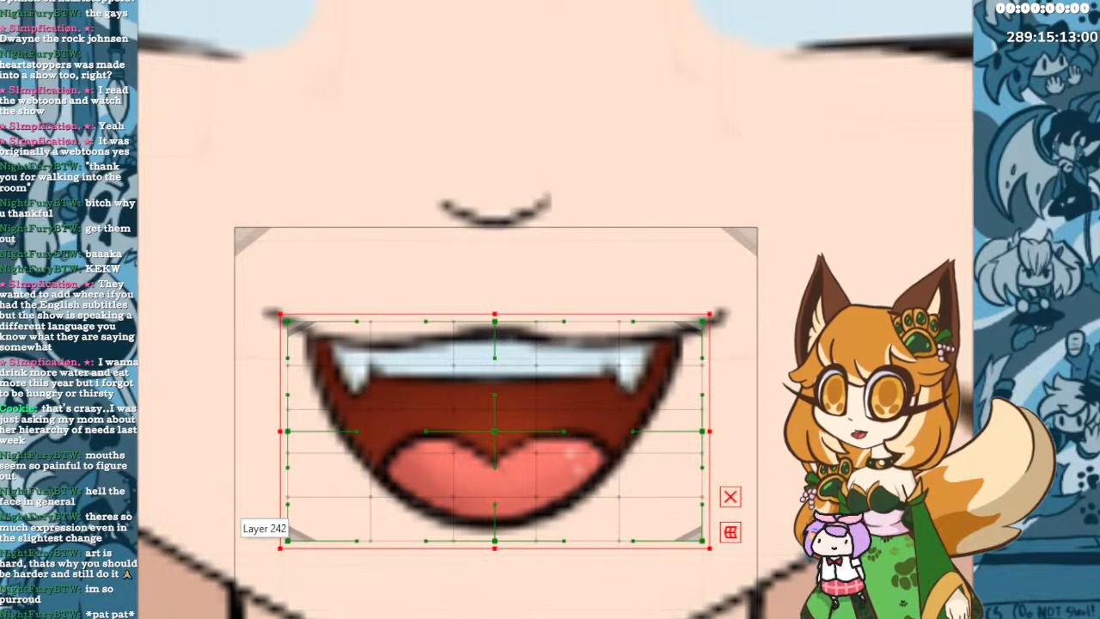
left_click(306, 507)
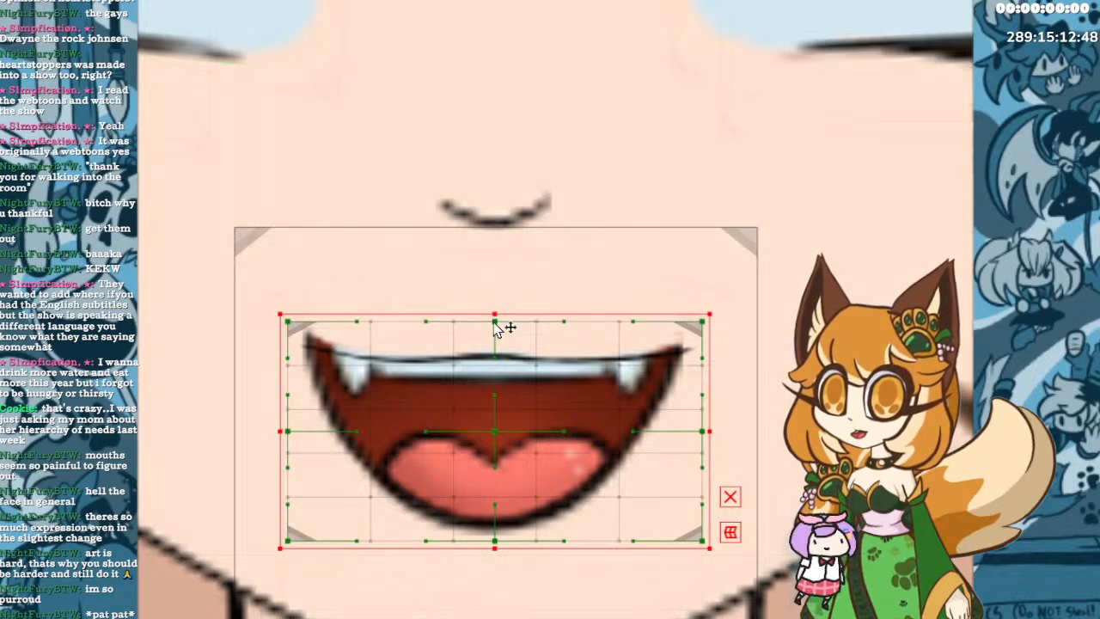
Lower the new deformer's upper edge slightly in the open mouth shape and tuck its four corners inward around the mouth.
left_click_drag(497, 327, 501, 242)
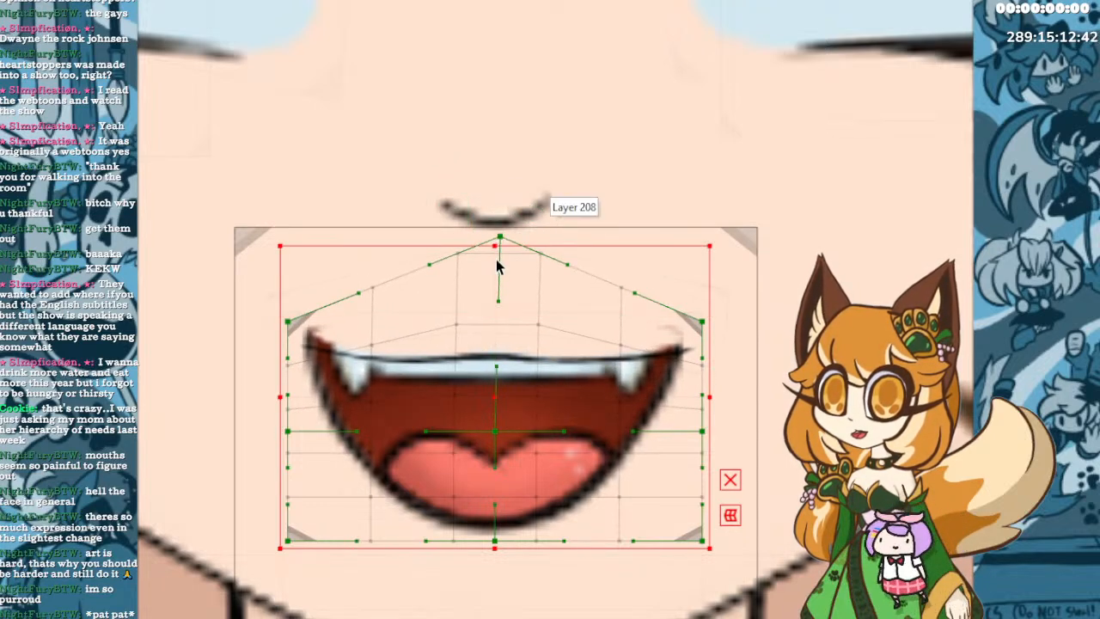
key("ctrl+z")
left_click_drag(497, 307, 494, 324)
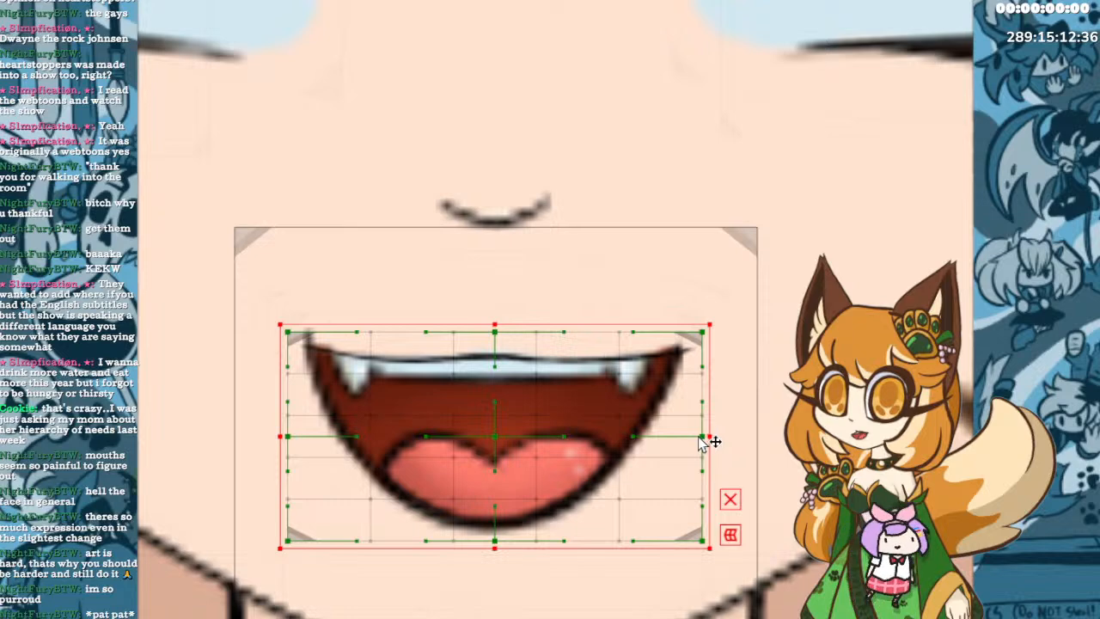
left_click_drag(703, 540, 685, 532)
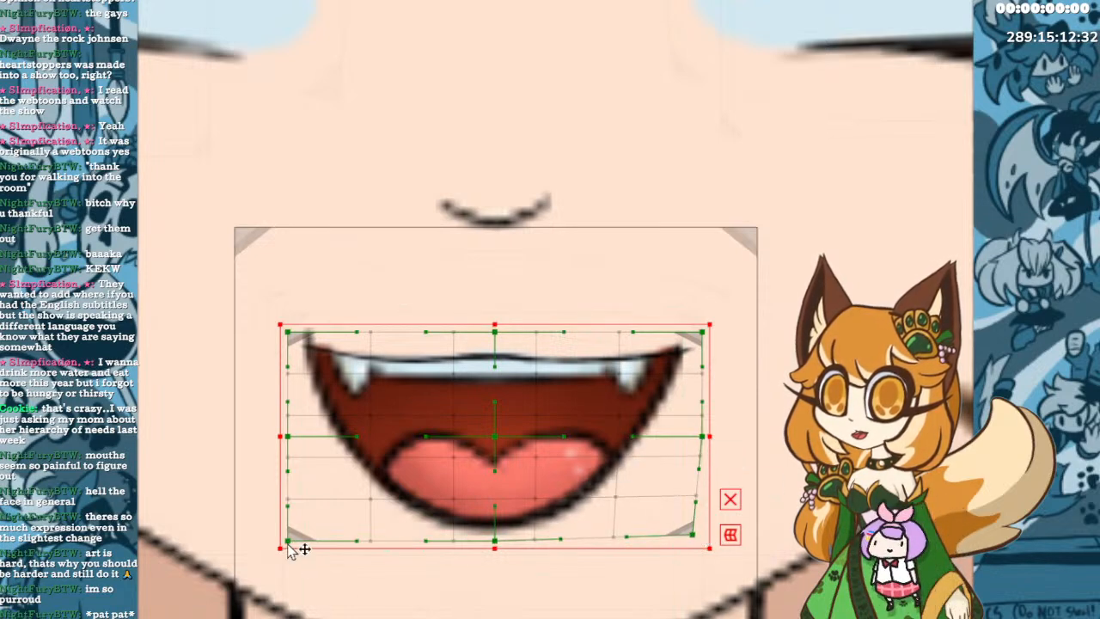
left_click_drag(290, 548, 295, 542)
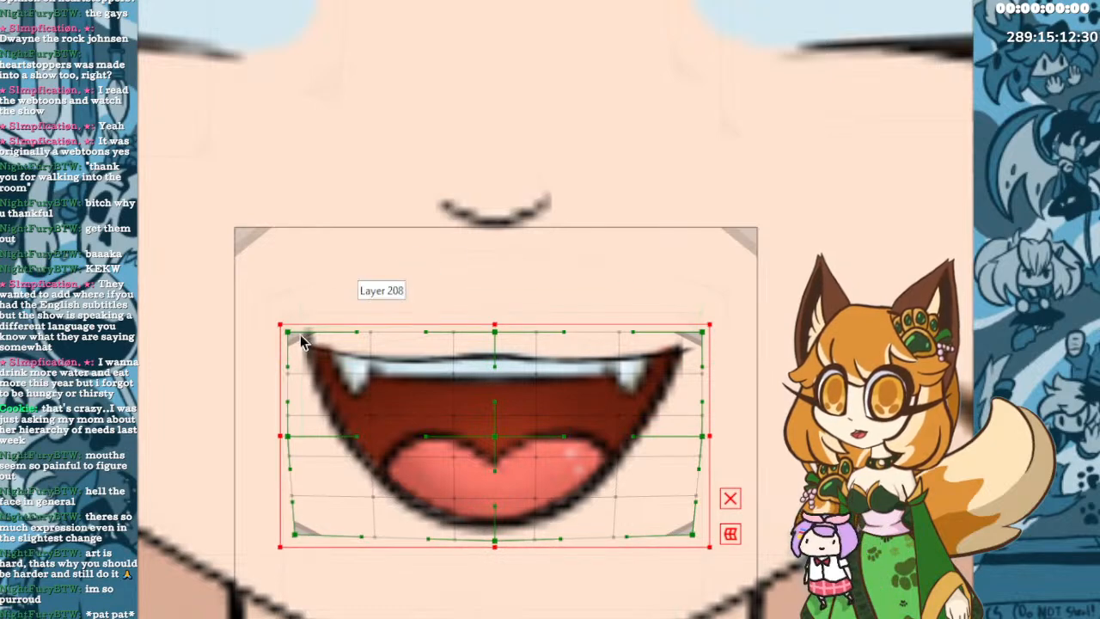
left_click_drag(289, 333, 293, 339)
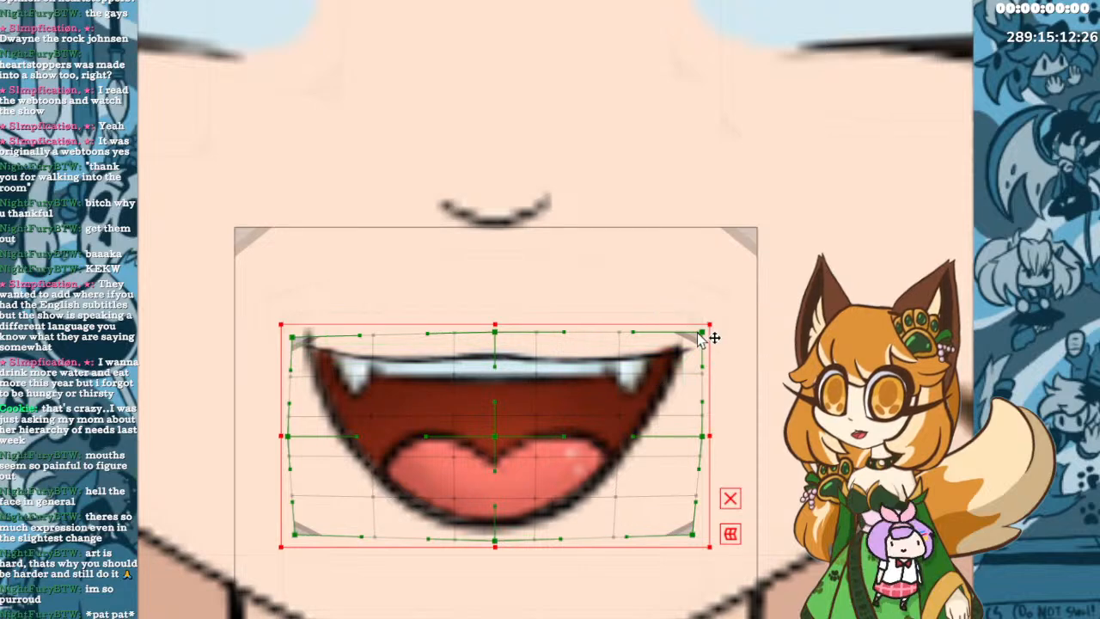
left_click_drag(701, 332, 702, 338)
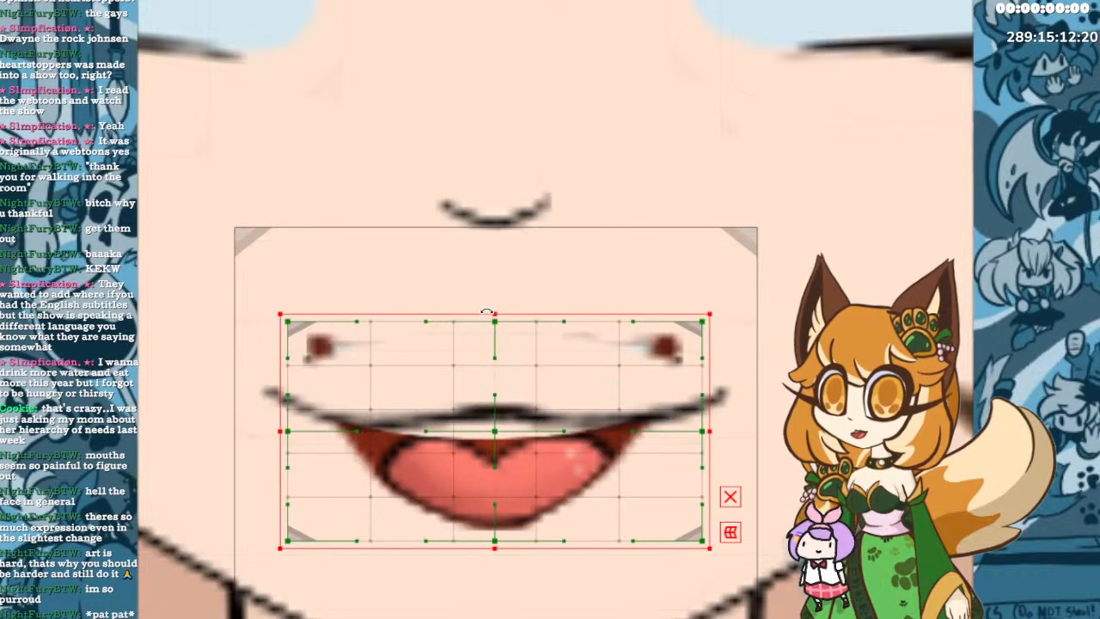
Flatten the mouth-interior deformer from above and below around the lip line in the closed mouth shape.
left_click_drag(493, 314, 498, 355)
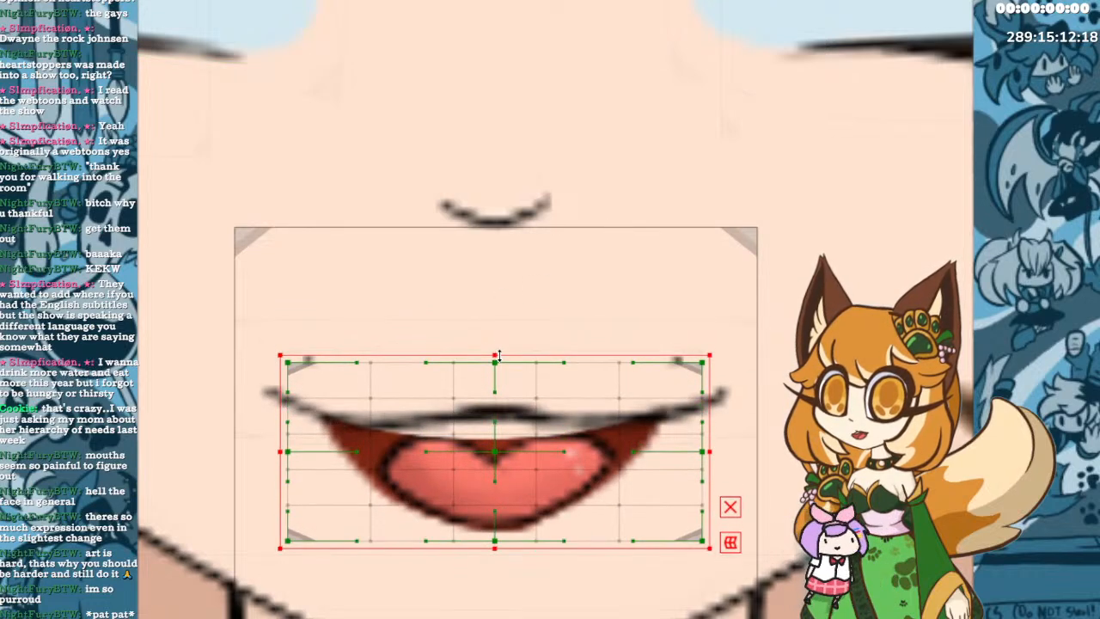
left_click_drag(493, 549, 477, 444)
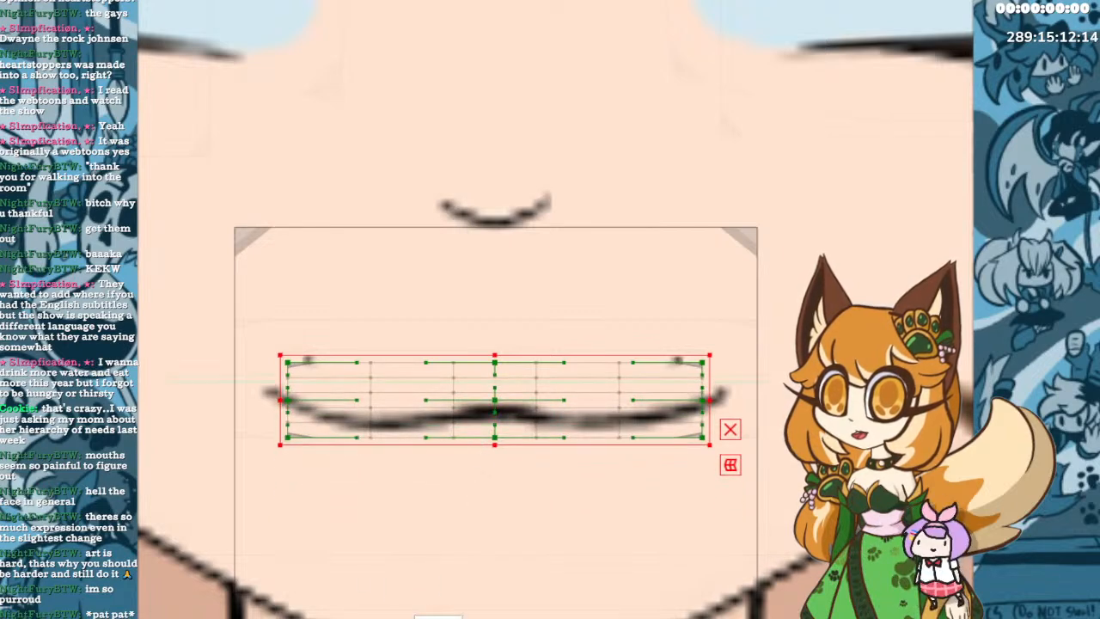
mouse_move(495, 354)
left_mouse_down()
mouse_move(495, 381)
mouse_move(498, 355)
left_mouse_up()
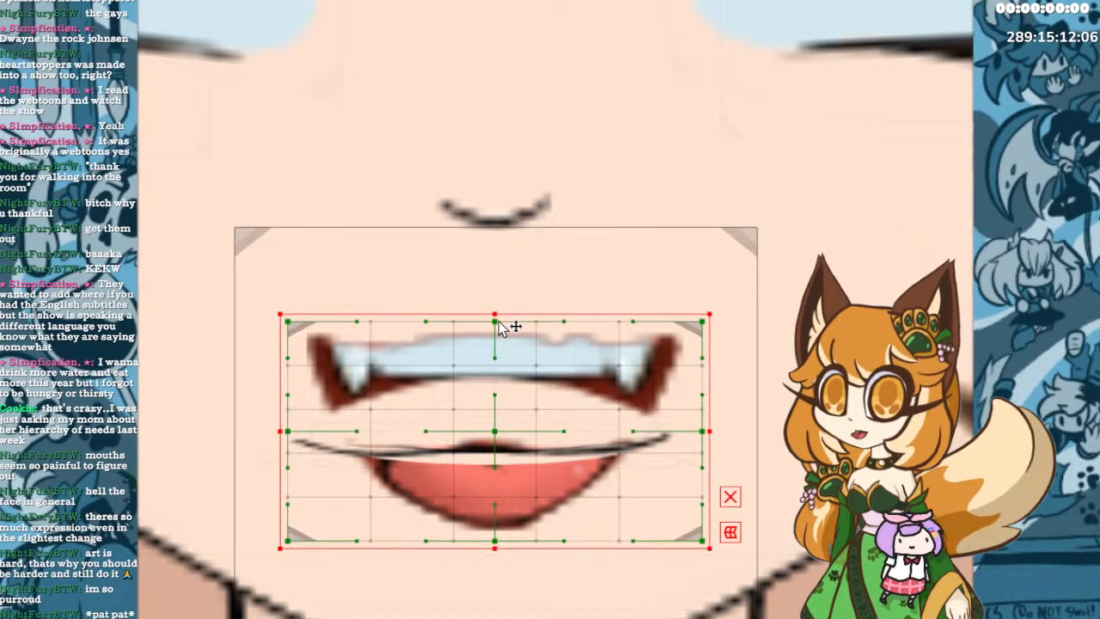
In the lowered closed mouth shape, flatten the mouth-interior deformer onto the lip line and narrow both sides to the lip's width.
left_click_drag(496, 315, 502, 368)
left_click_drag(495, 553, 492, 458)
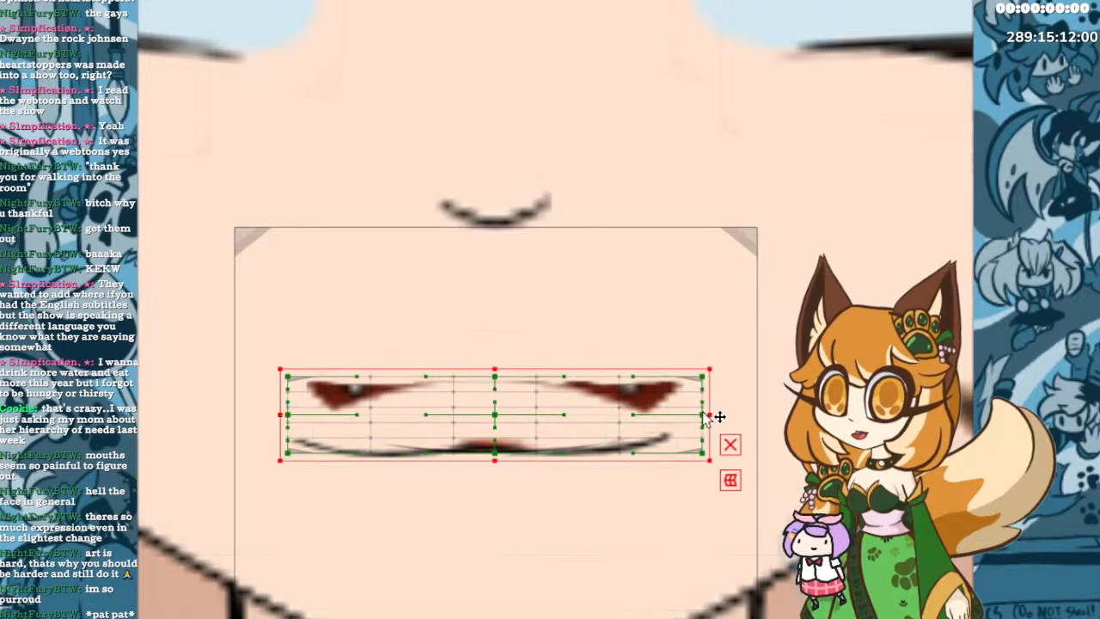
left_click_drag(712, 415, 672, 415)
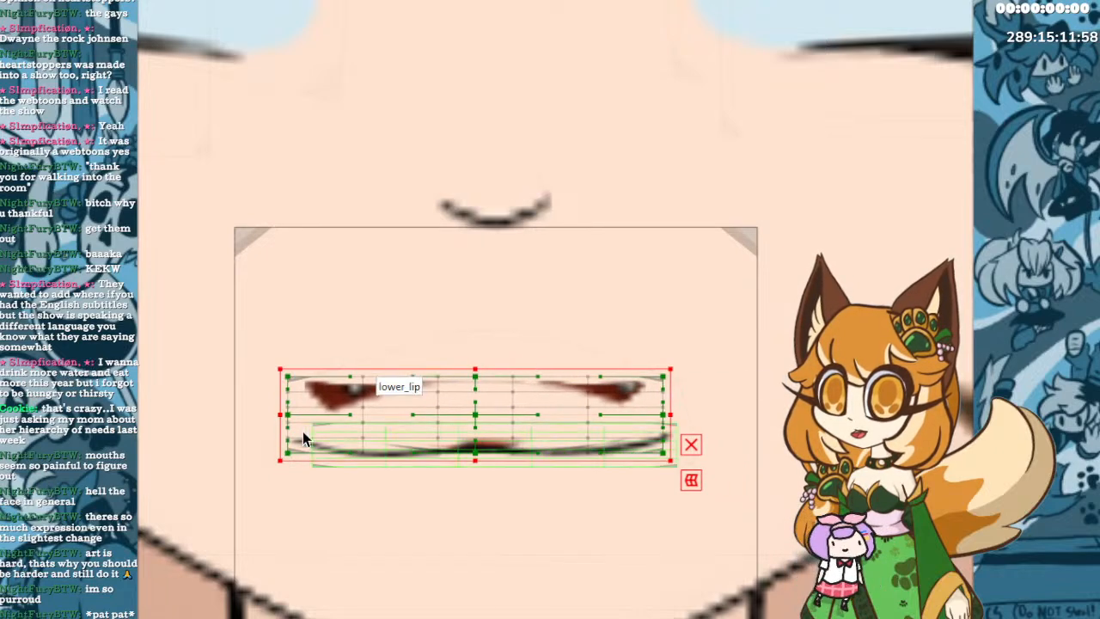
left_click_drag(274, 418, 297, 417)
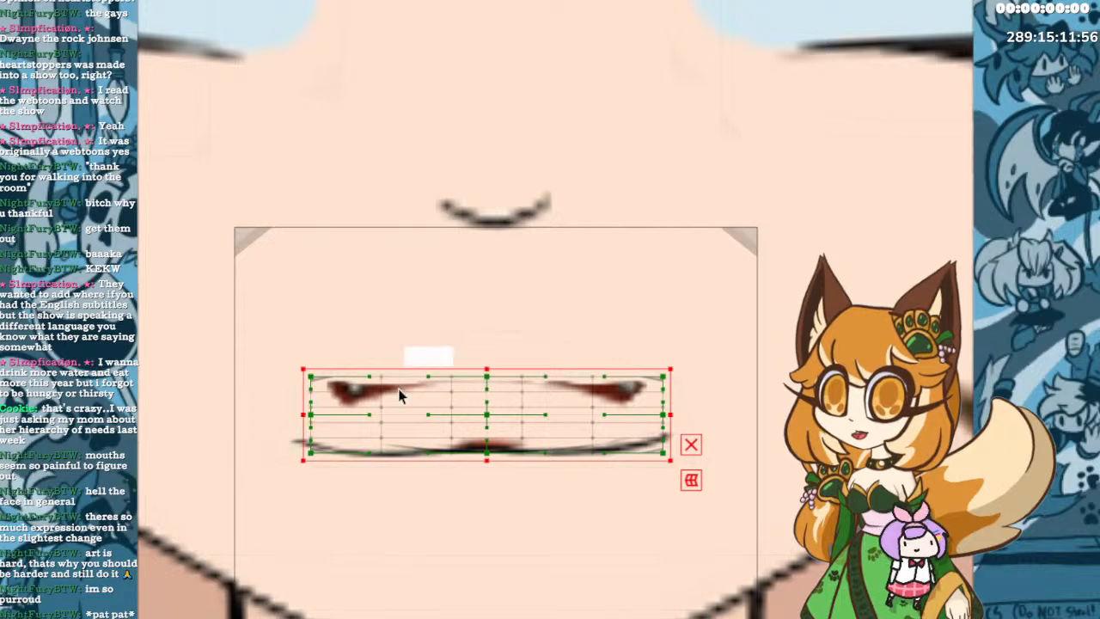
left_click_drag(486, 372, 486, 413)
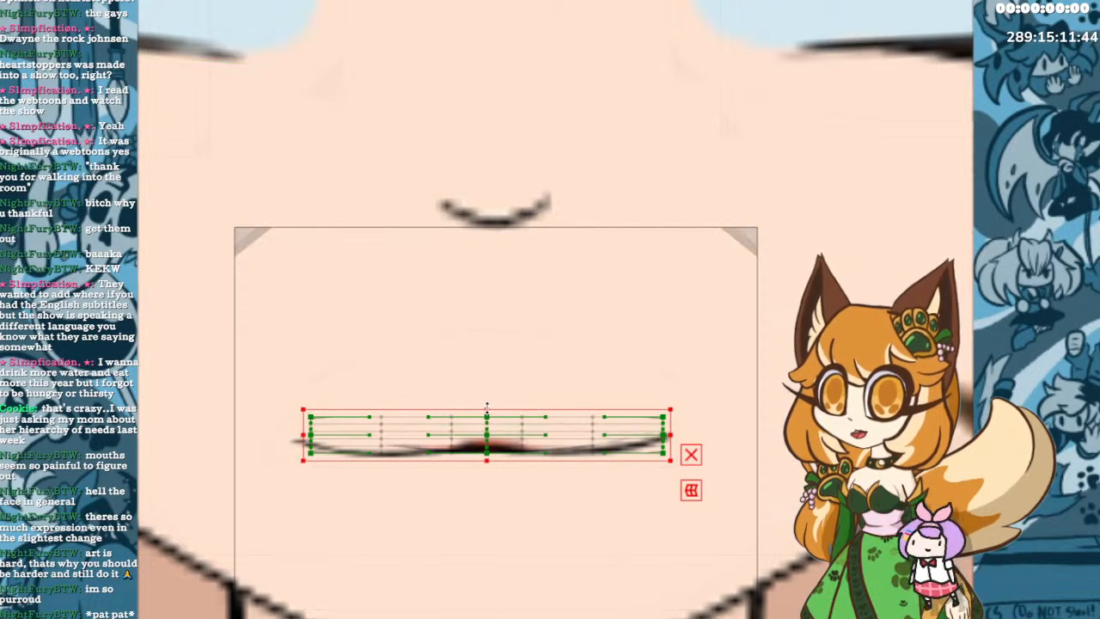
left_click_drag(487, 409, 488, 415)
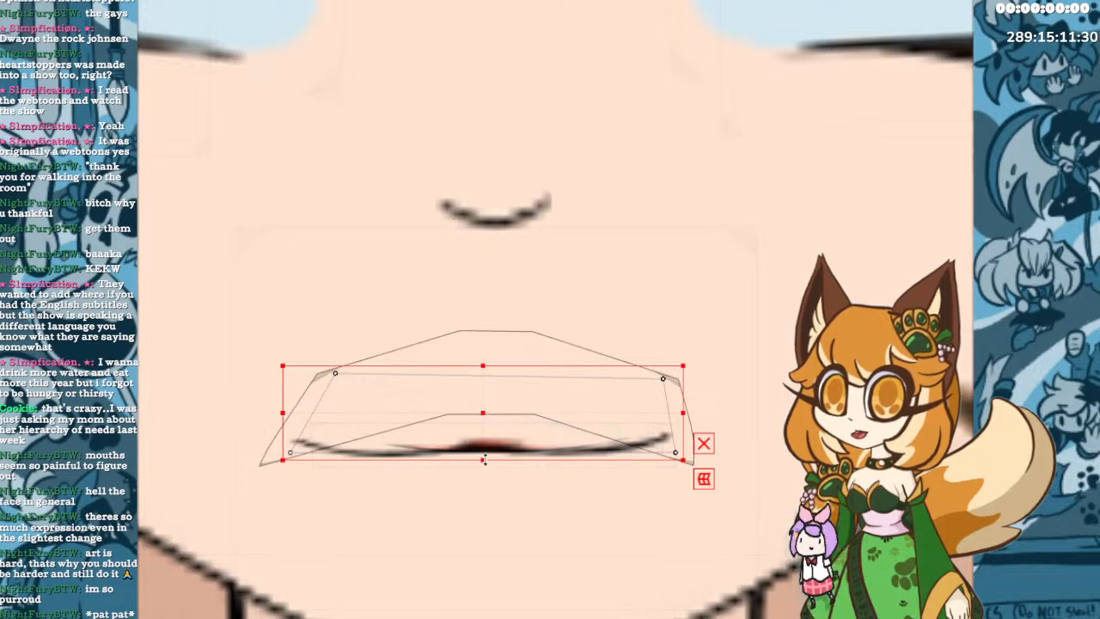
Enlarge the skin cover mesh downward, sideways and slightly upward in the lowered closed shape to hide the mouth interior around the lip.
left_click_drag(484, 460, 483, 472)
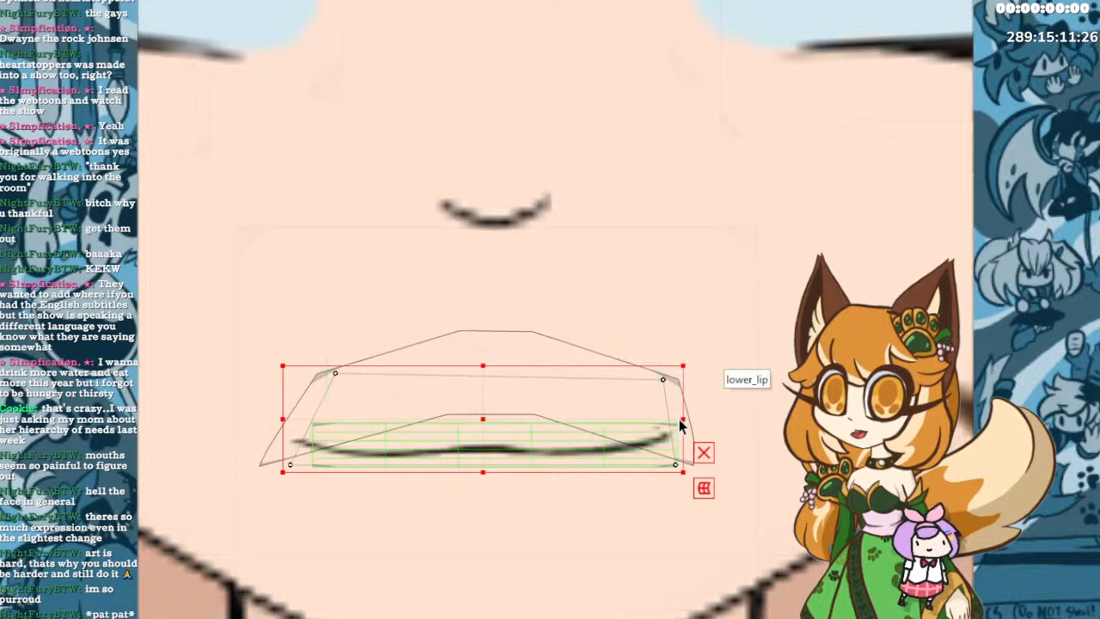
left_click_drag(683, 421, 694, 422)
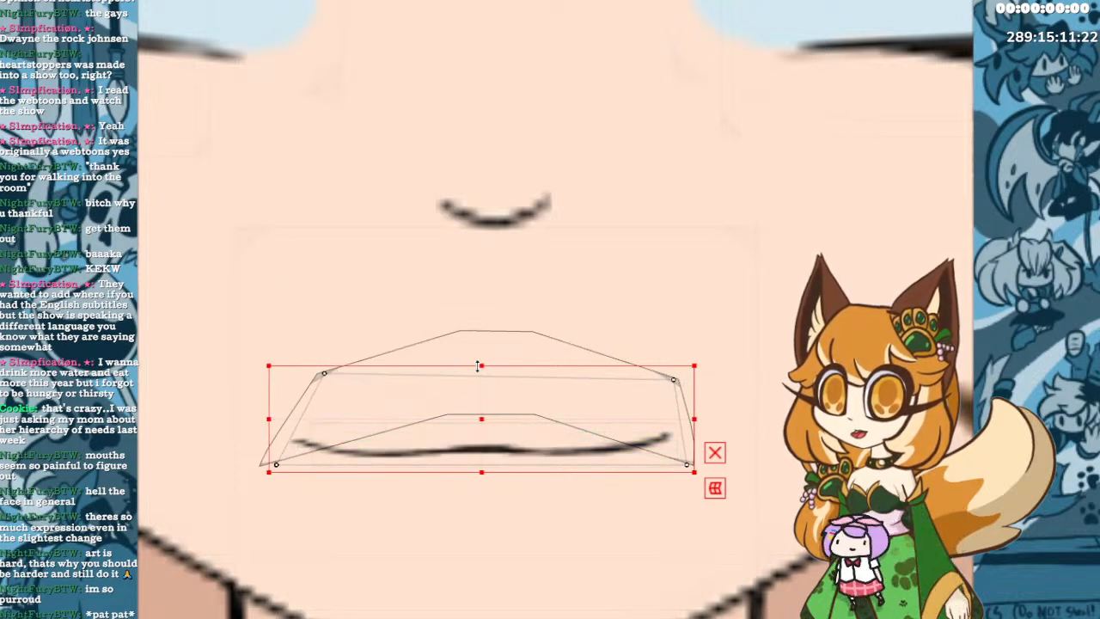
left_click_drag(479, 366, 480, 360)
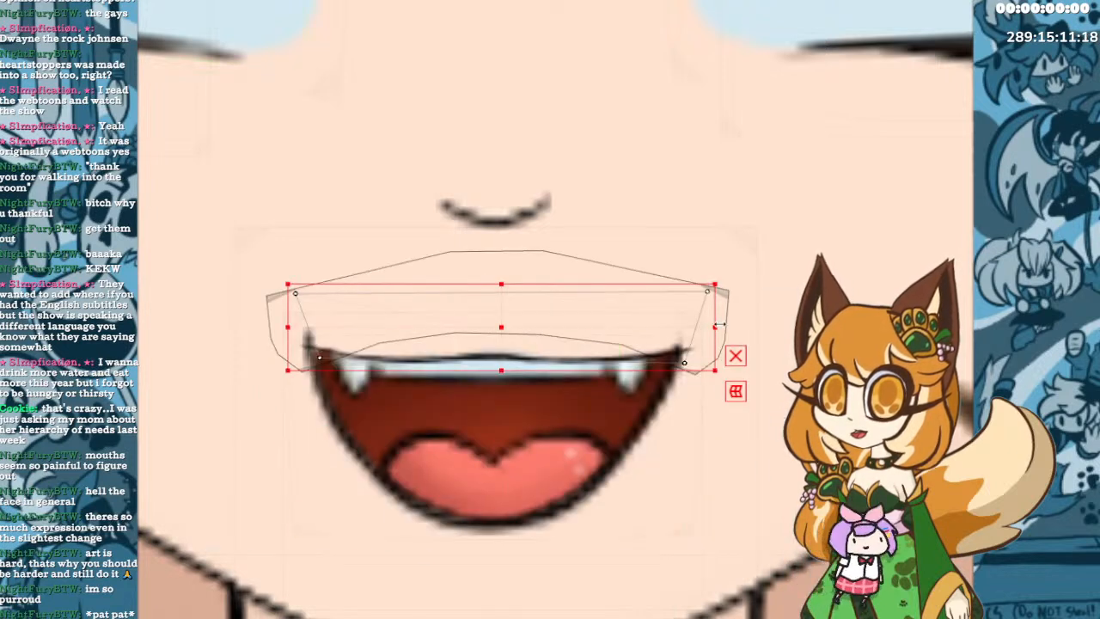
Widen the skin cover mesh past both corners of the open mouth, and extend its upper edge upward in the closed shape.
left_click_drag(717, 324, 748, 320)
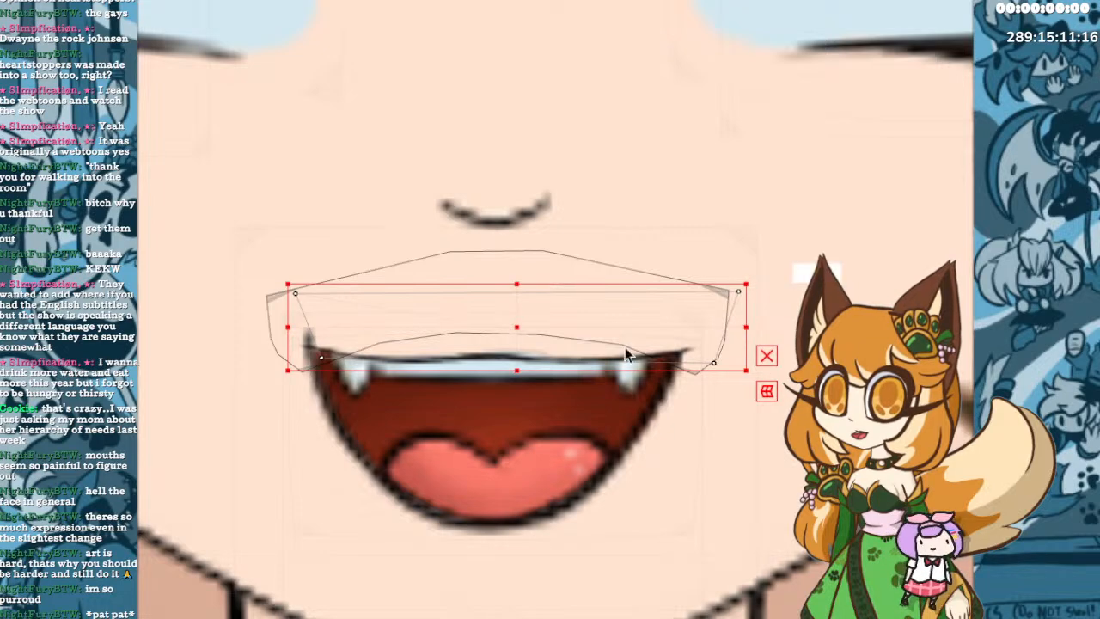
left_click_drag(288, 326, 229, 319)
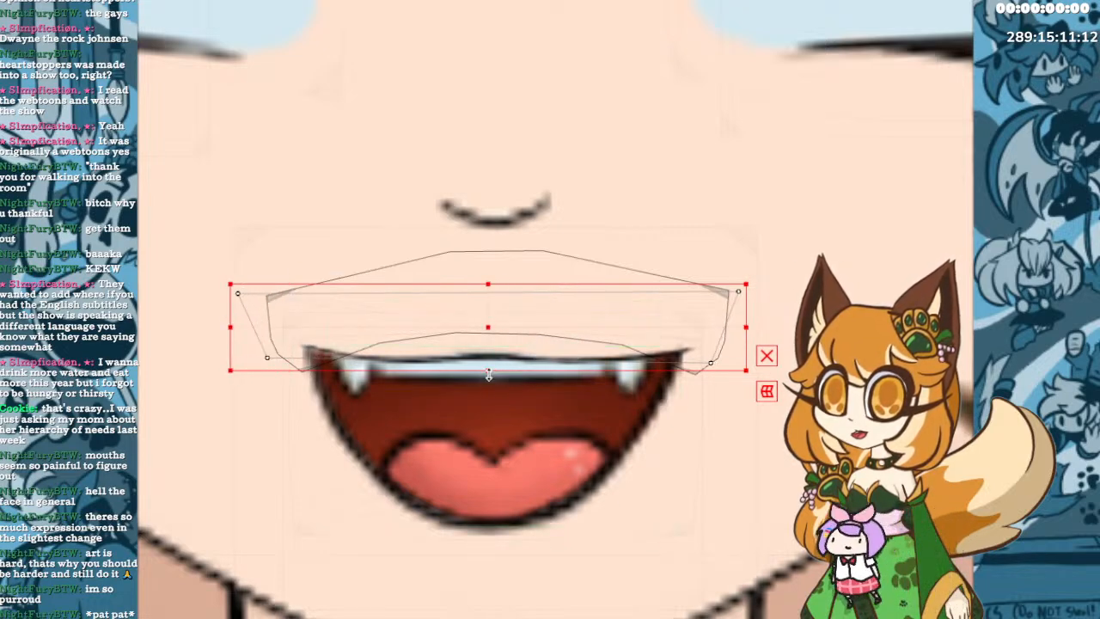
left_click_drag(488, 371, 489, 368)
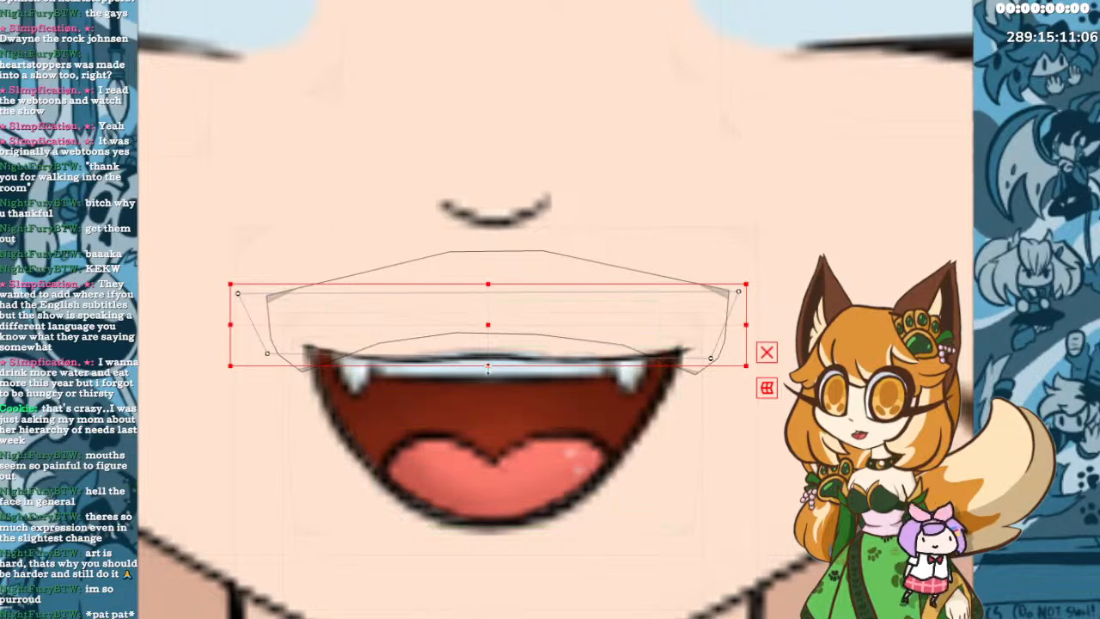
left_click_drag(488, 365, 485, 370)
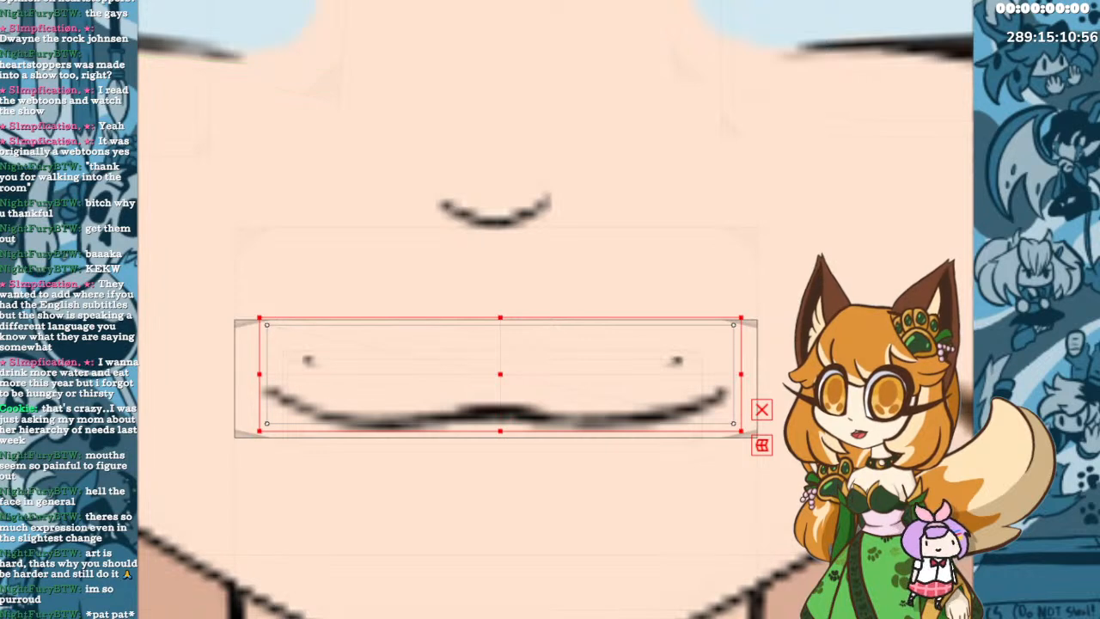
left_click_drag(495, 318, 501, 294)
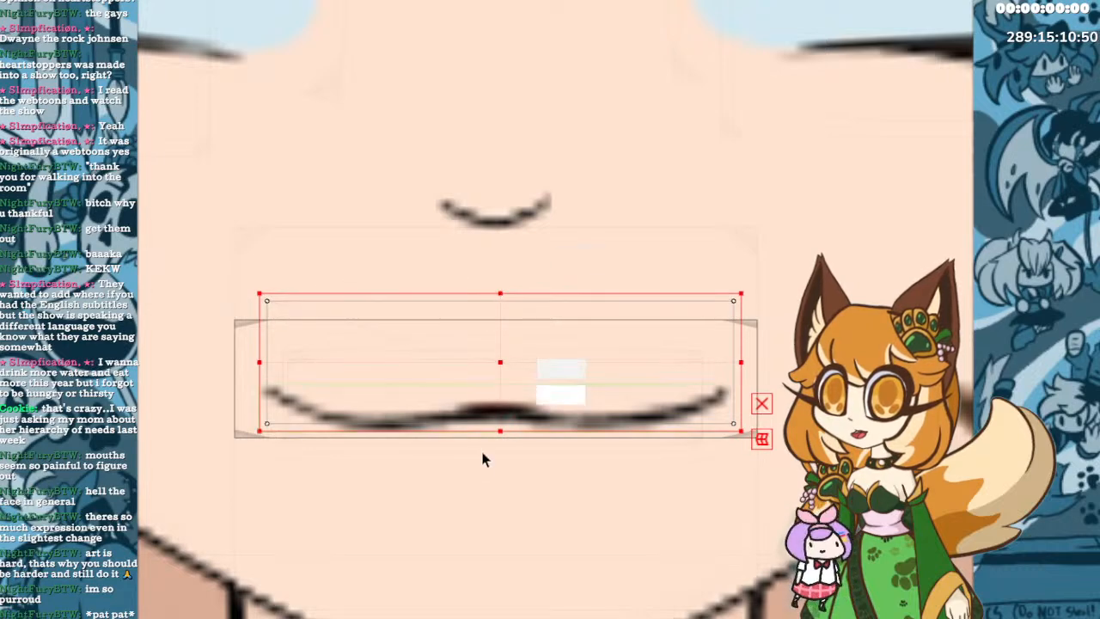
Extend the skin cover mesh slightly downward and upward around the closed lip line and deselect it.
left_click_drag(503, 431, 502, 437)
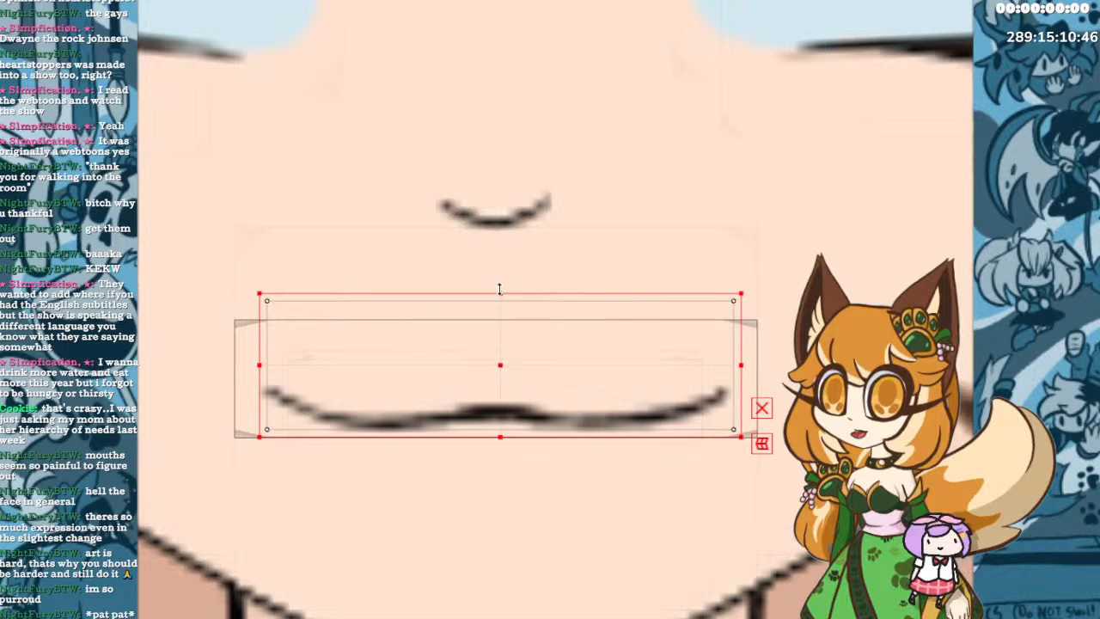
left_click_drag(500, 290, 500, 275)
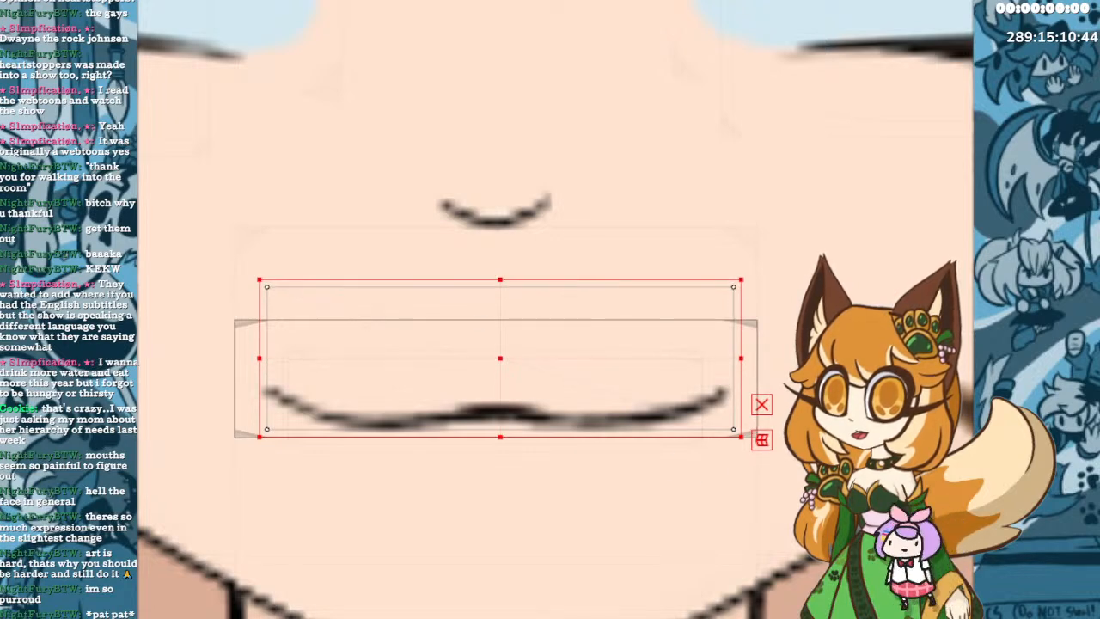
scroll(685, 592, "down", 5)
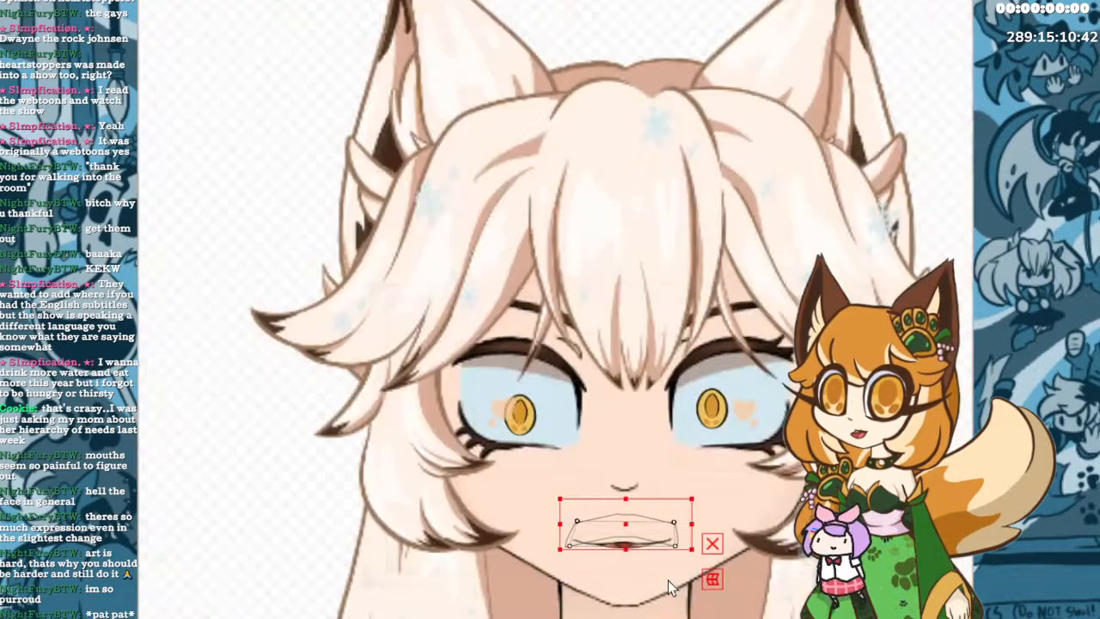
scroll(702, 585, "down", 2)
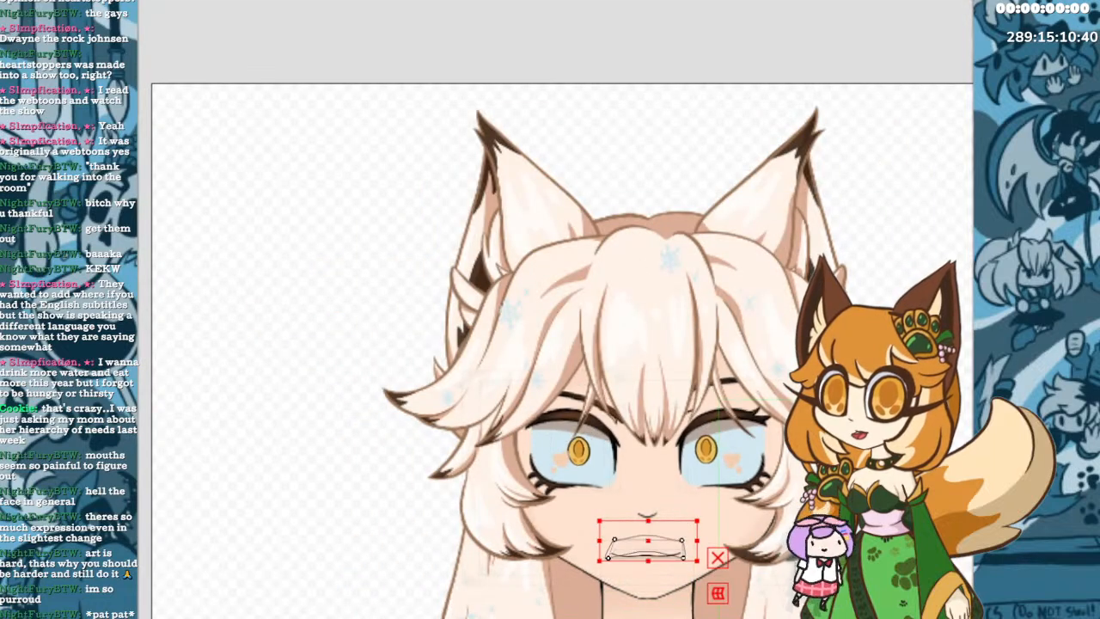
left_click(902, 52)
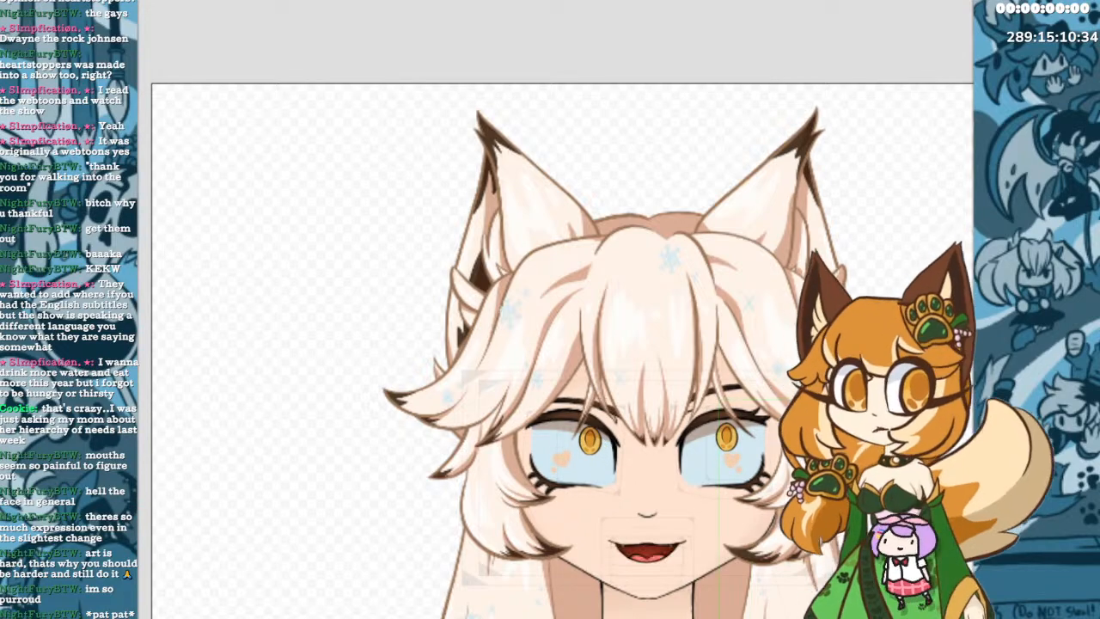
Move the whole mouth warp deformer slightly up toward the nose in the closed mouth shape.
scroll(694, 550, "up", 2)
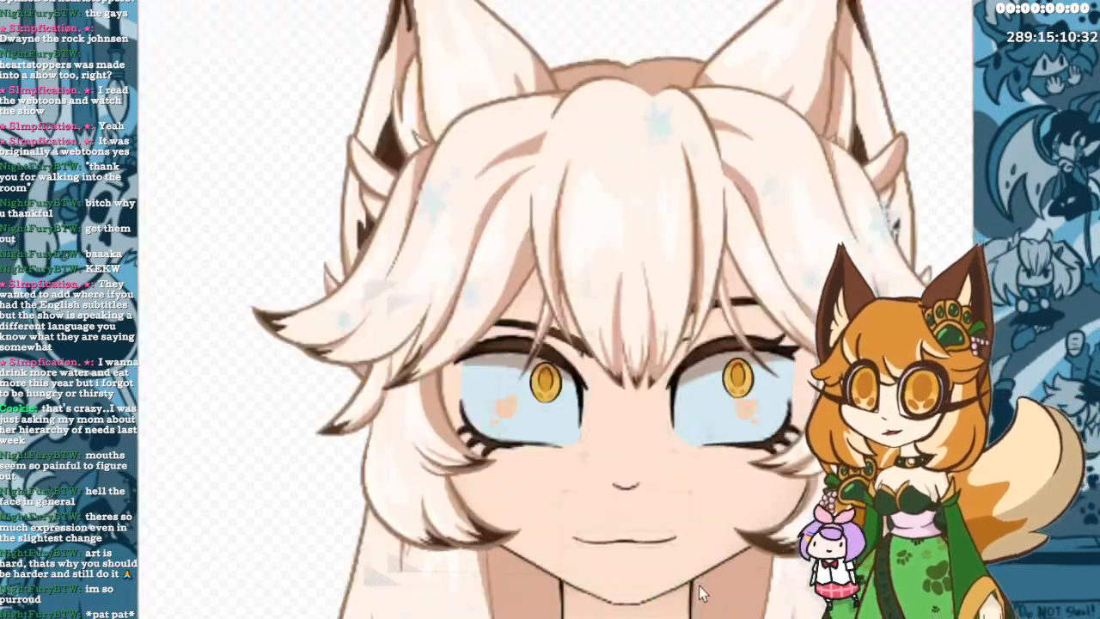
scroll(674, 560, "down", 7)
scroll(666, 577, "up", 4)
scroll(679, 584, "up", 2)
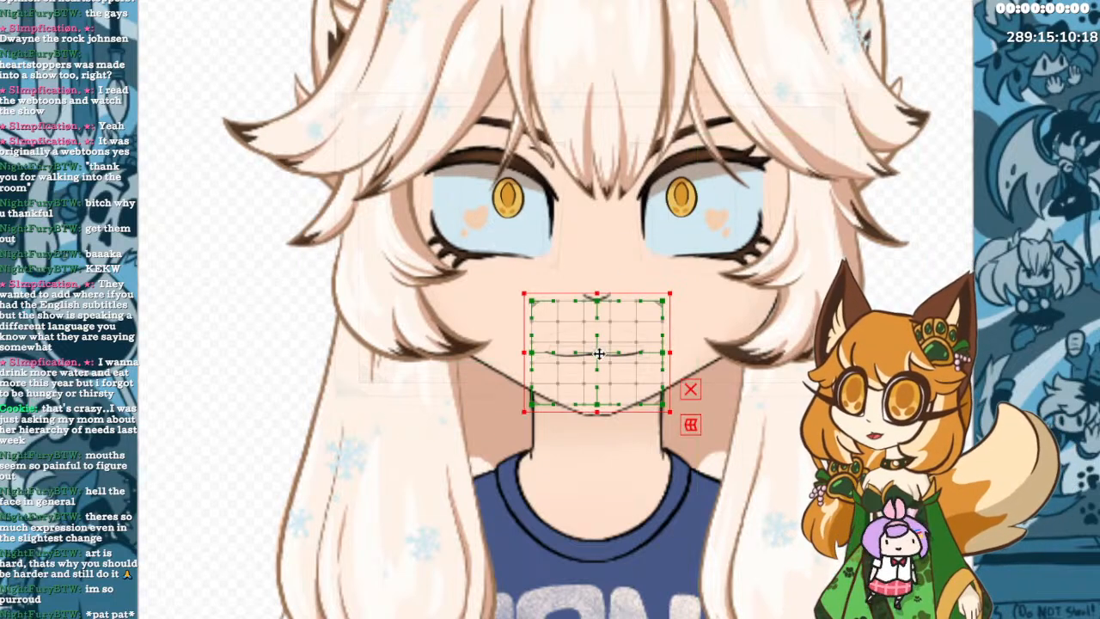
left_click_drag(596, 355, 599, 346)
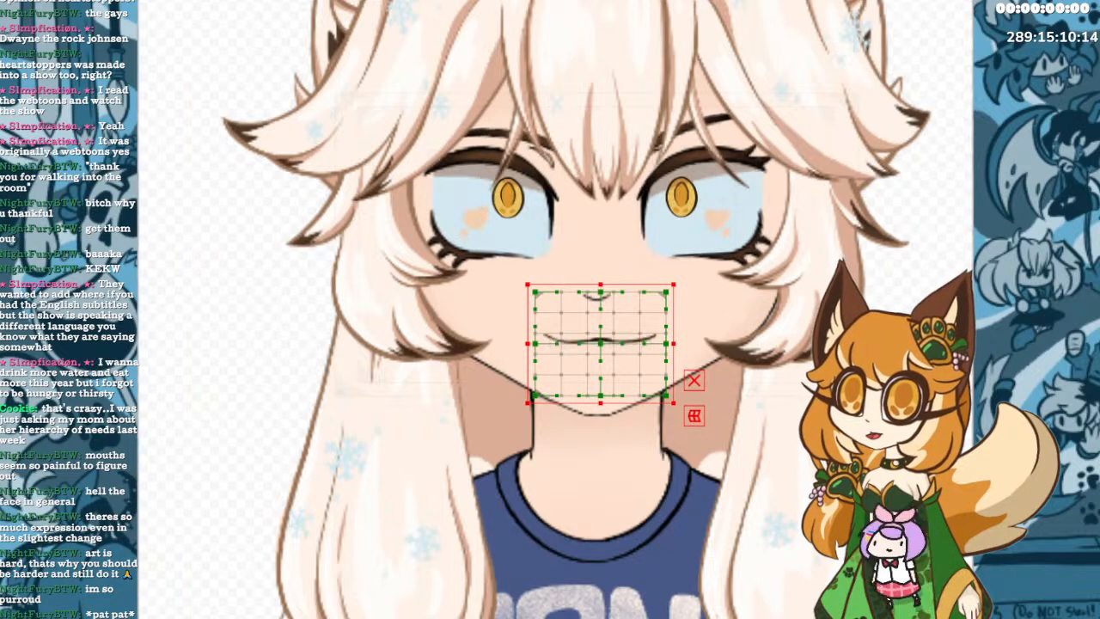
left_click(941, 224)
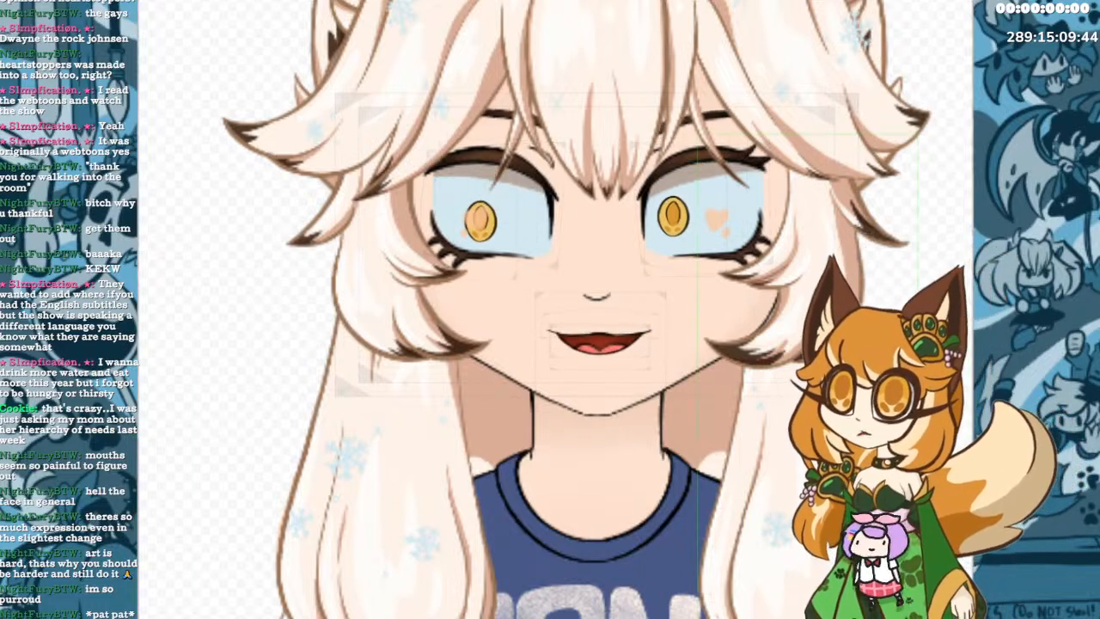
Enlarge the mouth warp deformer downward, to both sides and slightly upward to make the open smiling mouth bigger.
left_click(670, 358)
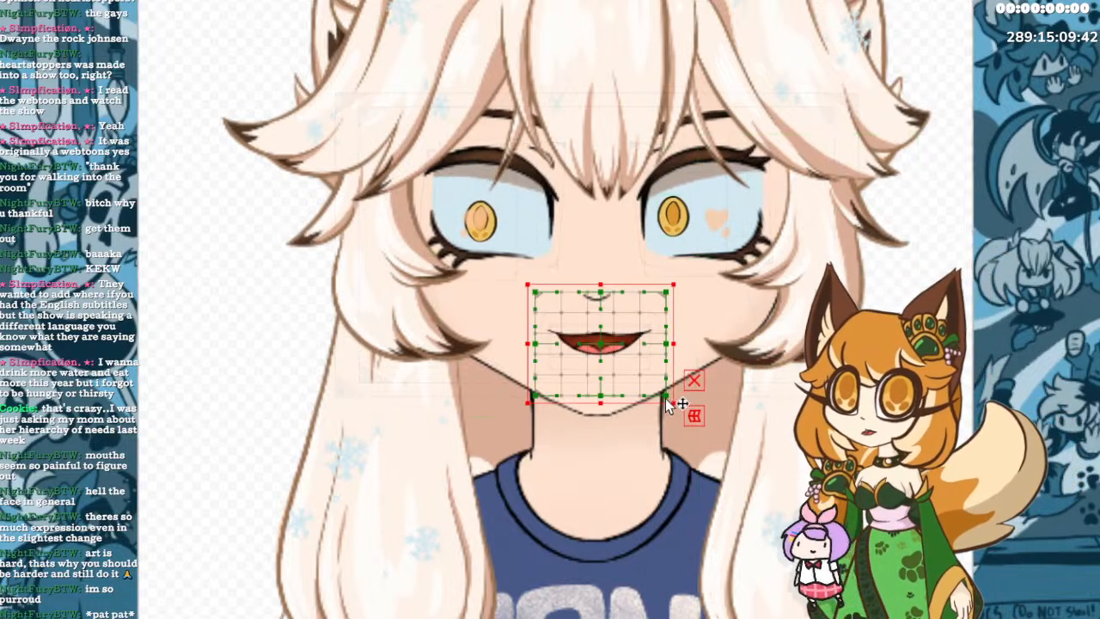
left_click_drag(672, 401, 688, 413)
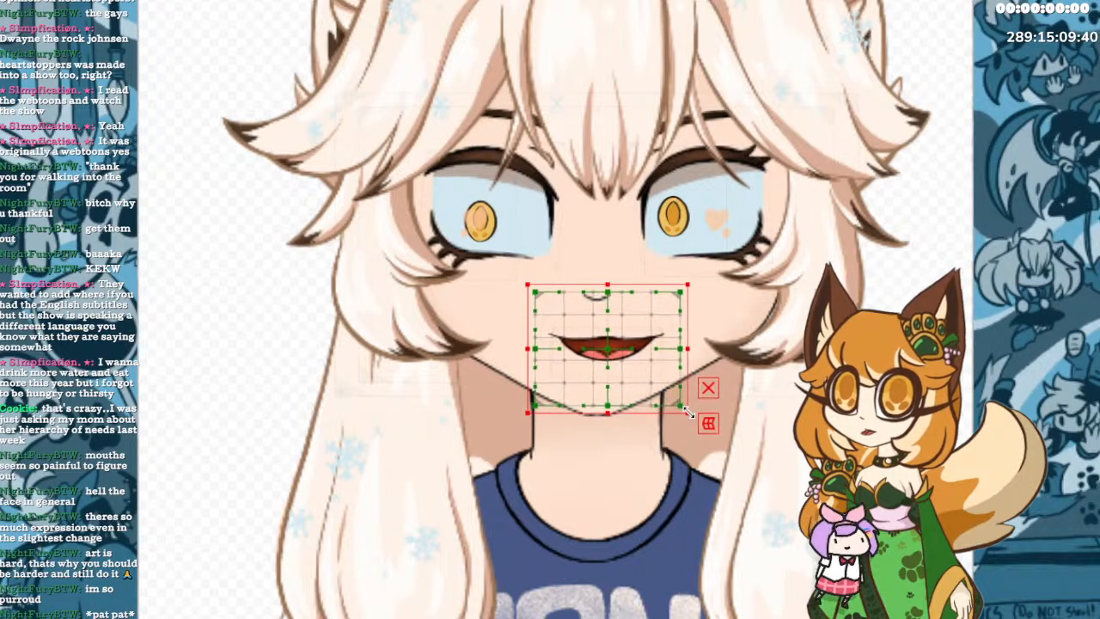
left_click_drag(527, 415, 505, 430)
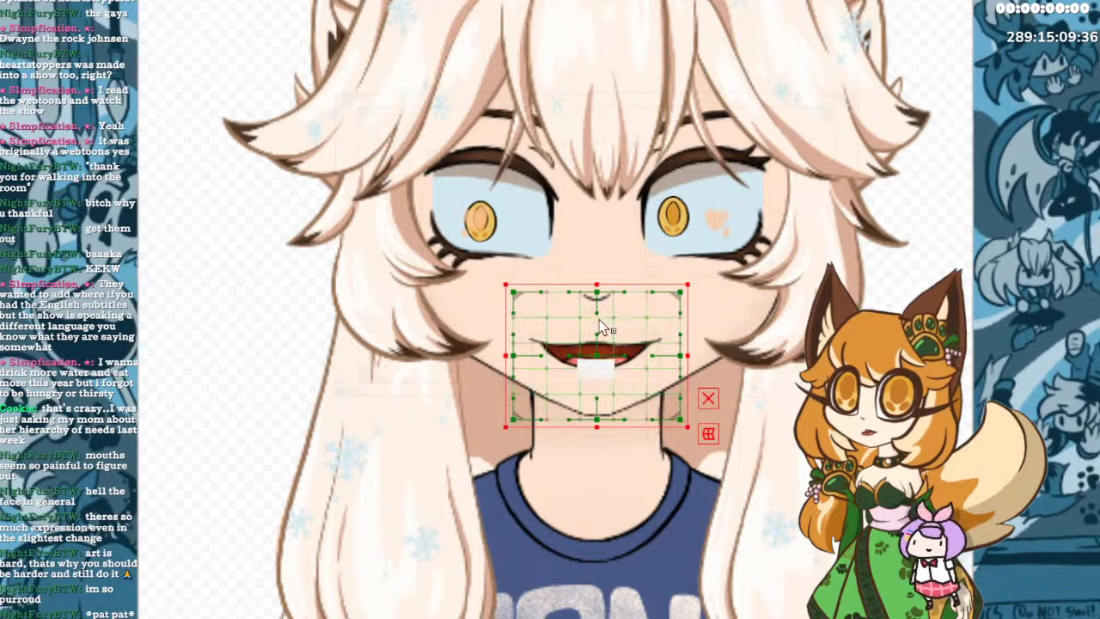
left_click_drag(689, 284, 695, 277)
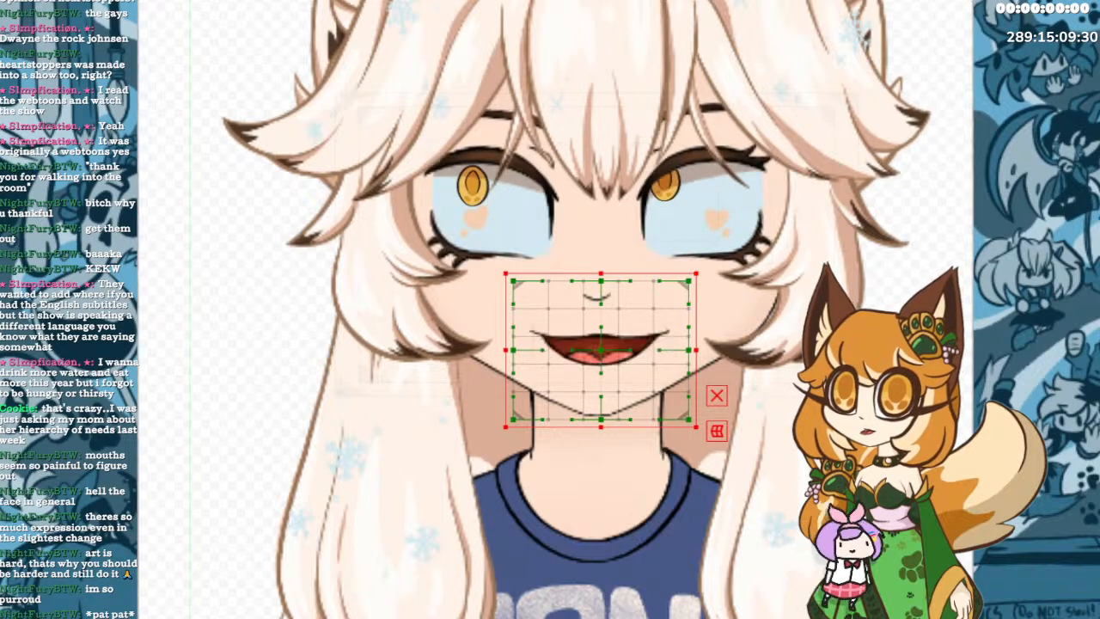
key("Escape")
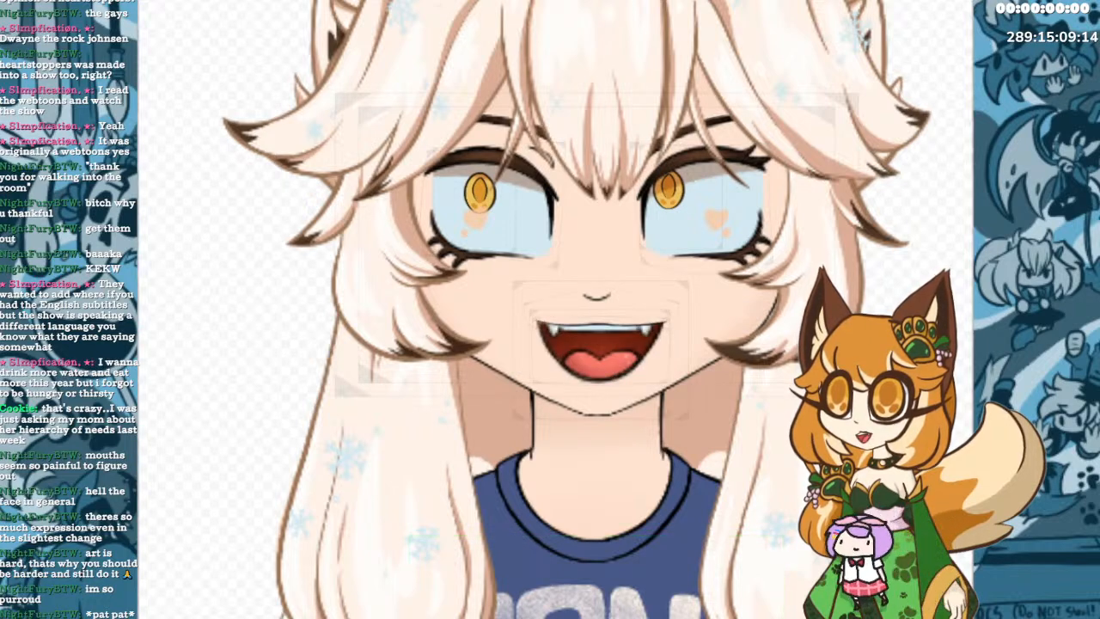
Nudge the skin cover mesh slightly downward over the upper lip of the wide-open mouth.
left_click(600, 331)
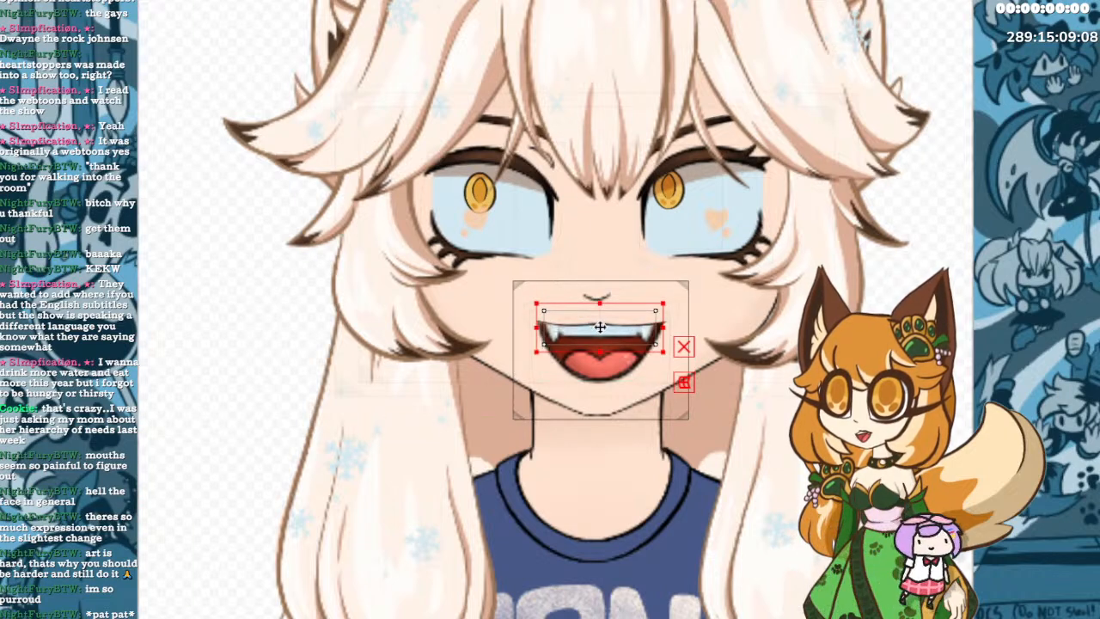
left_click_drag(599, 322, 600, 322)
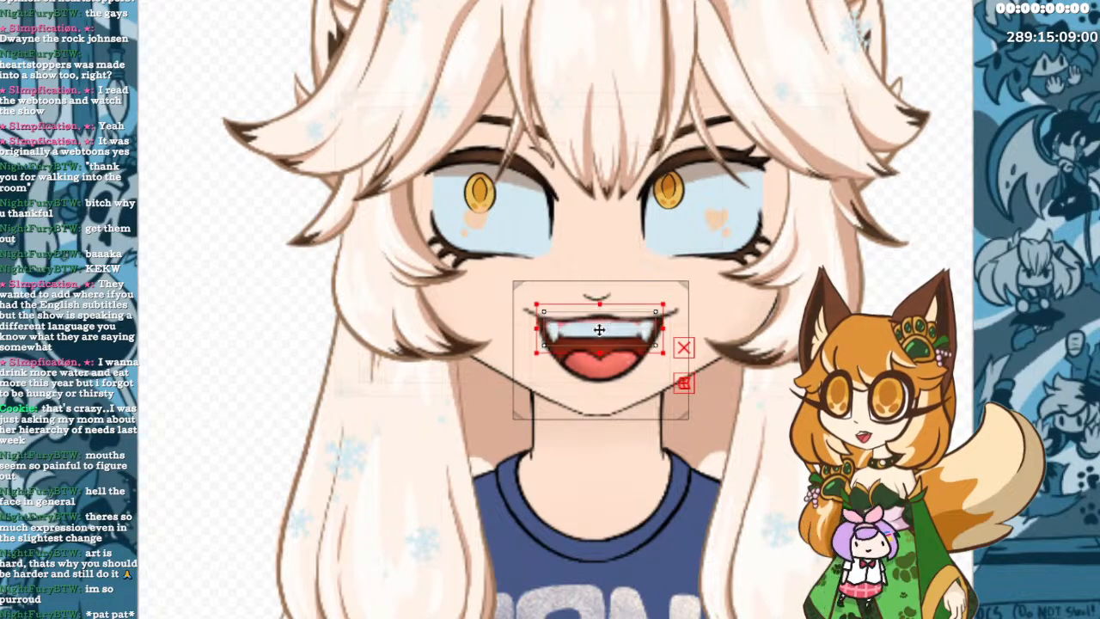
left_click_drag(599, 323, 597, 329)
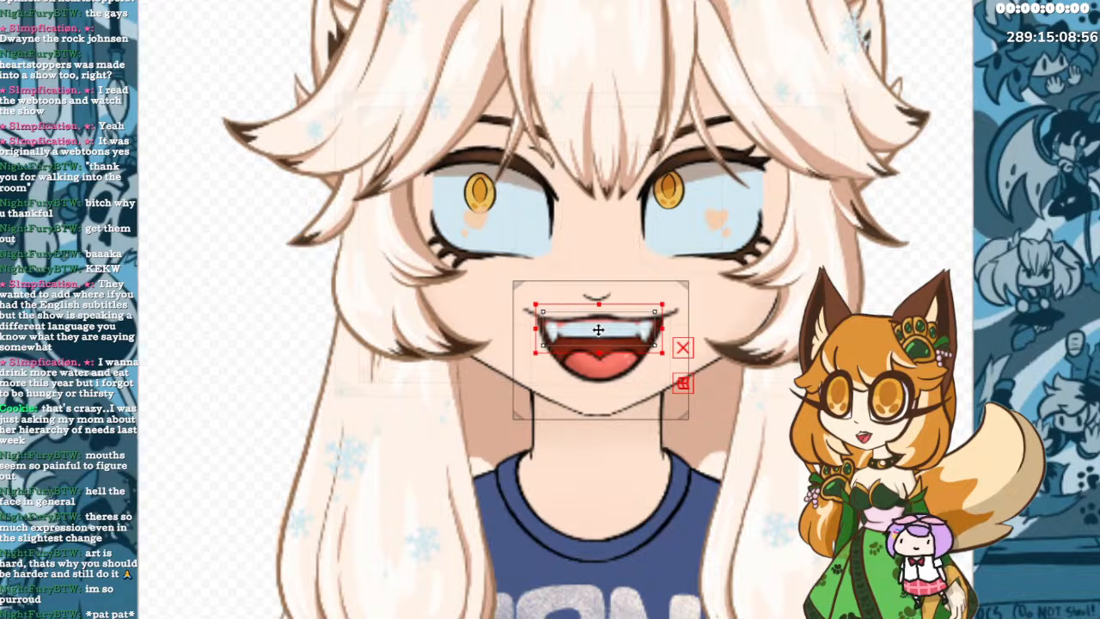
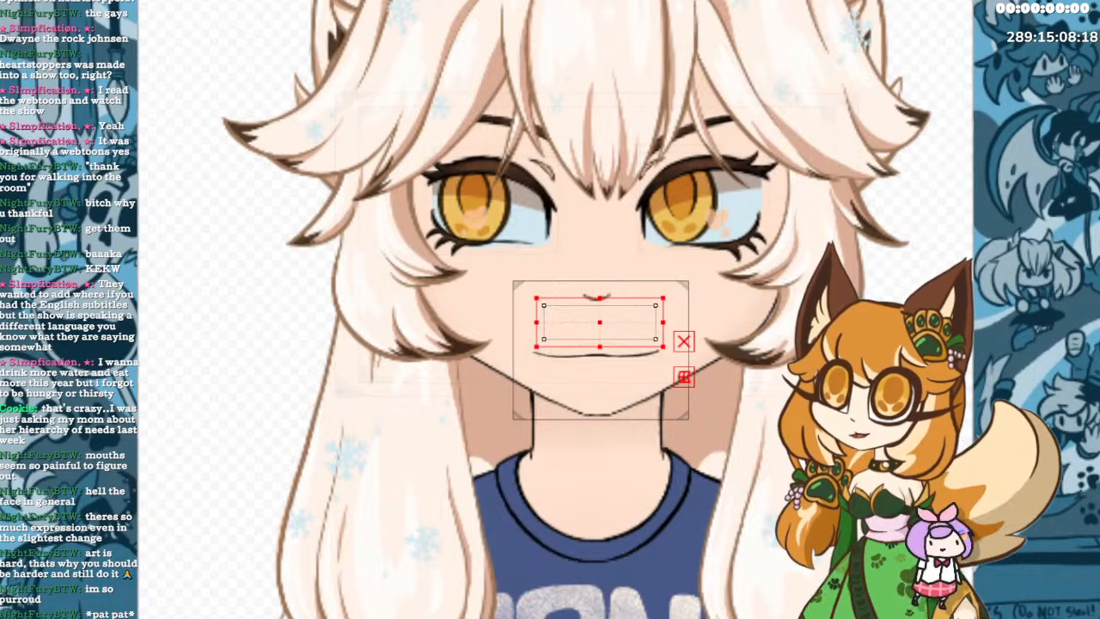
Select the lip line mesh in the lowered closed mouth shape and raise the deform path points along its left half.
left_click(595, 353)
left_click(612, 353)
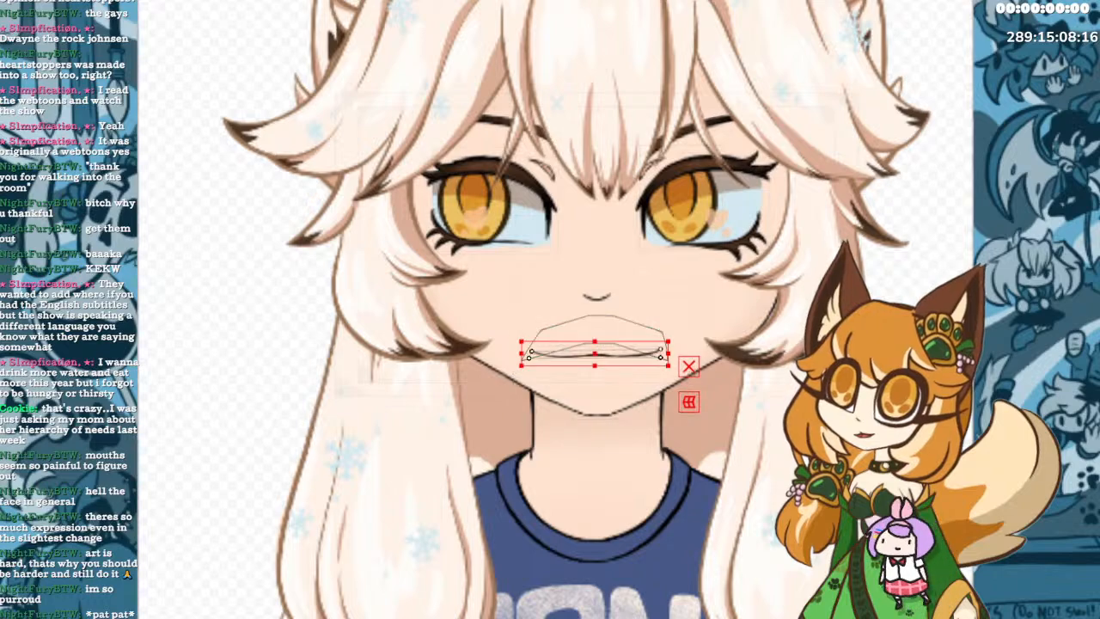
scroll(575, 410, "up", 6)
scroll(636, 393, "down", 5)
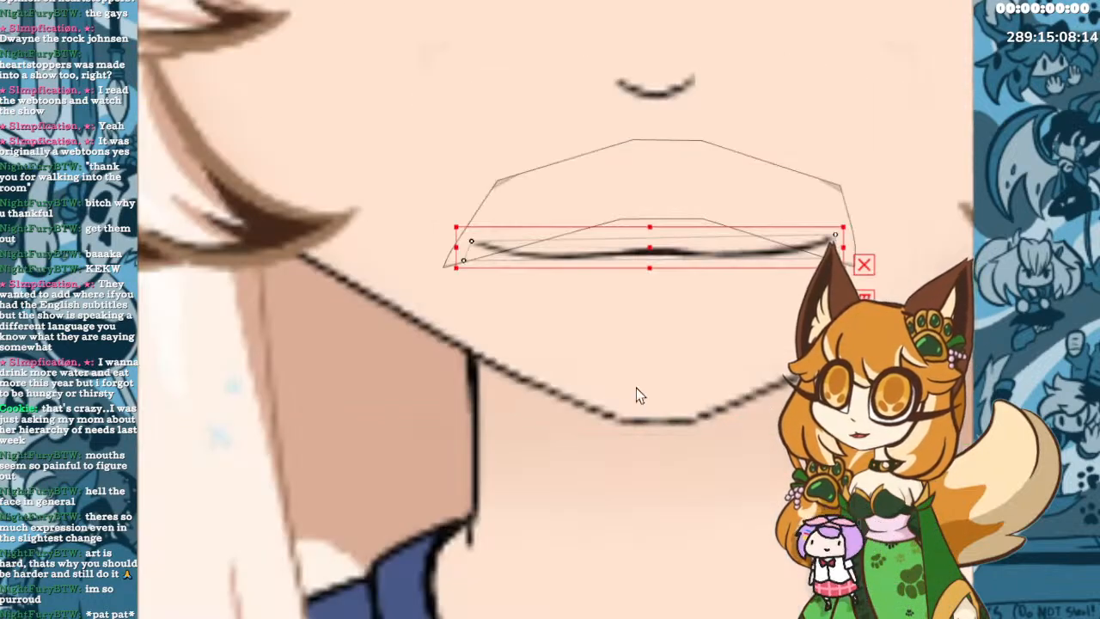
scroll(636, 393, "down", 2)
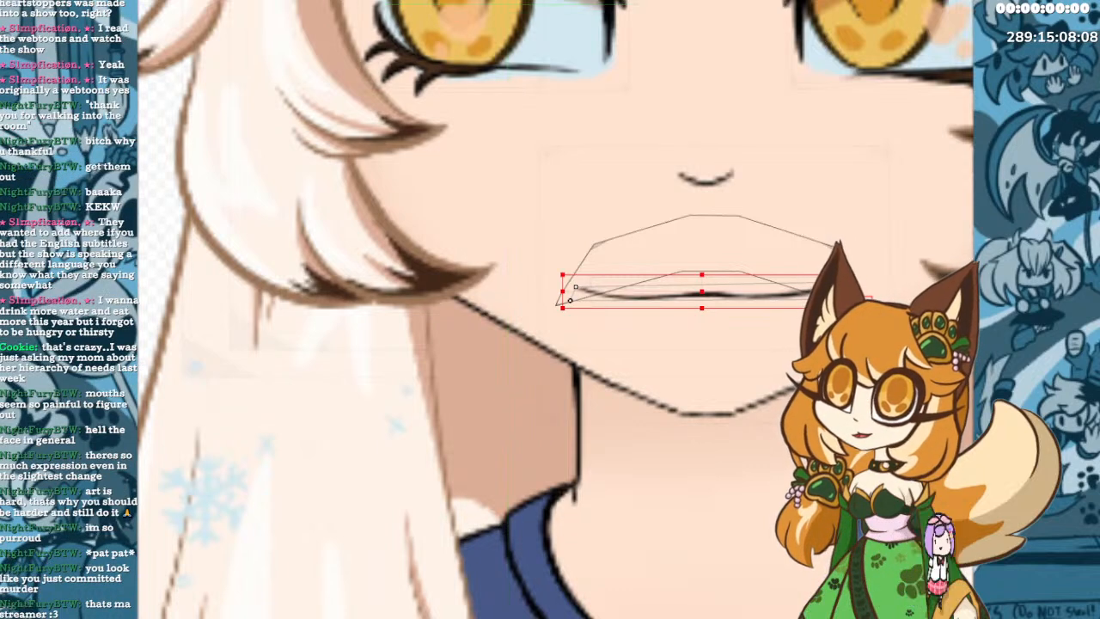
key("Escape")
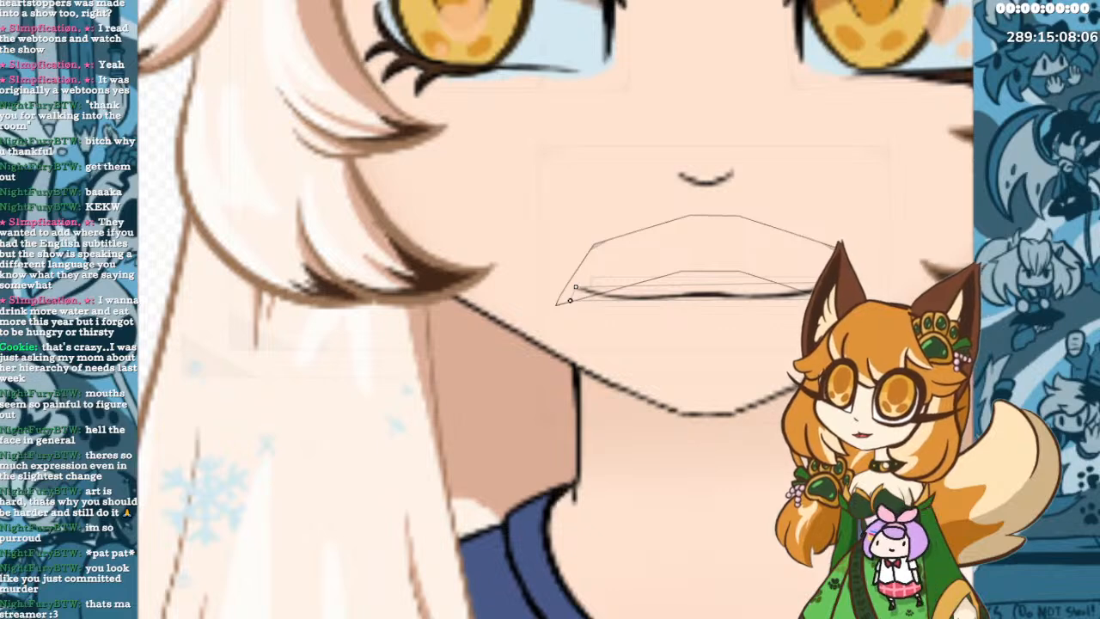
left_click_drag(791, 301, 581, 293)
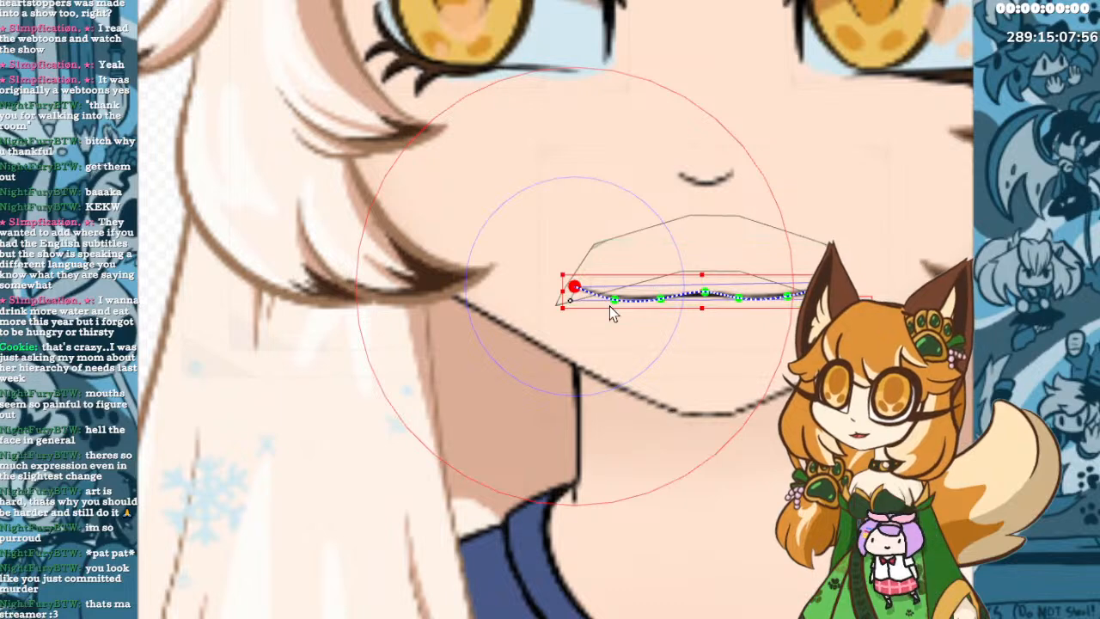
mouse_move(612, 305)
left_mouse_down()
mouse_move(621, 290)
mouse_move(667, 292)
left_mouse_up()
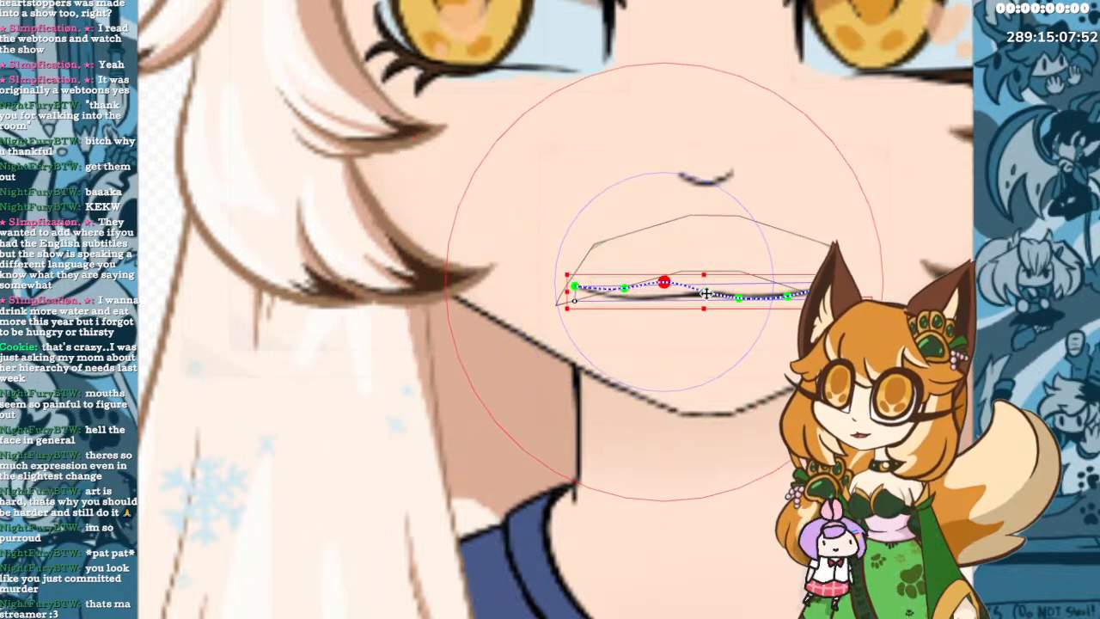
Raise the path points on the lip line's right half and pull both lip corners inward and down into a frown.
mouse_move(738, 298)
left_mouse_down()
mouse_move(741, 276)
mouse_move(787, 295)
mouse_move(787, 278)
mouse_move(828, 299)
mouse_move(812, 310)
left_mouse_up()
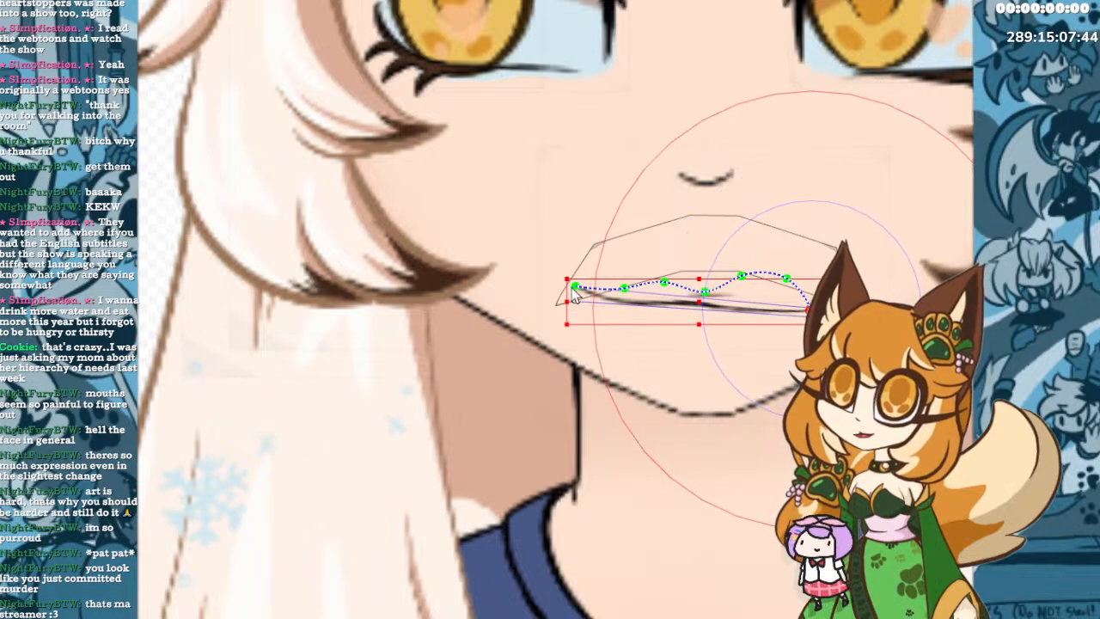
mouse_move(579, 288)
left_mouse_down()
mouse_move(605, 314)
mouse_move(594, 318)
mouse_move(601, 324)
mouse_move(595, 306)
left_mouse_up()
left_click_drag(813, 308, 796, 319)
left_click_drag(596, 306, 623, 331)
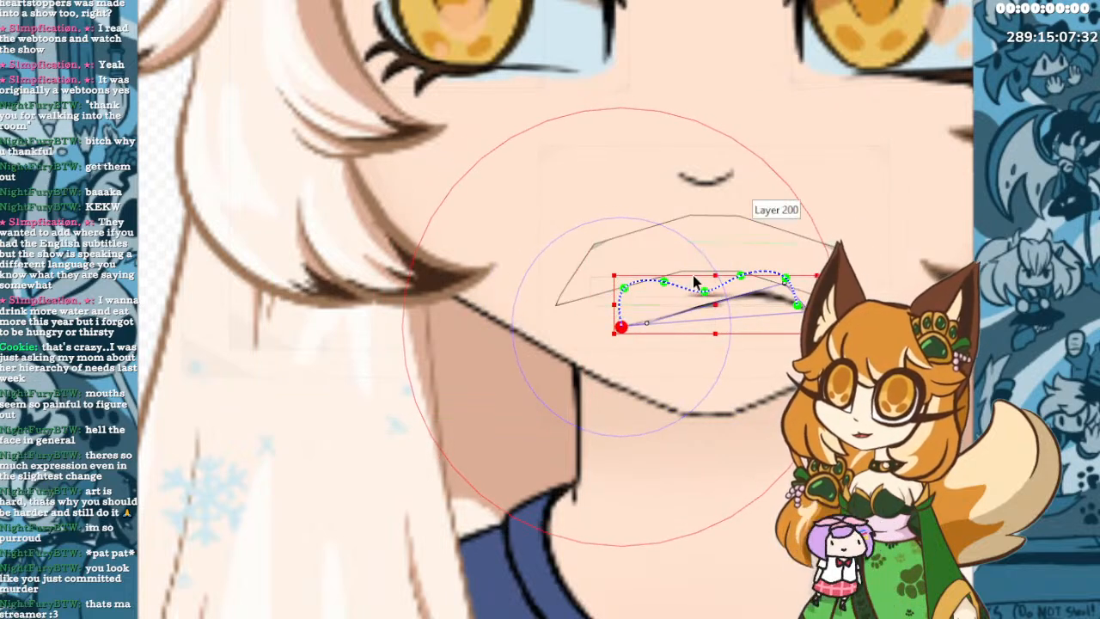
Raise the middle path points of the frowning lip line, round out its left side and lift the left corner slightly.
left_click_drag(706, 293, 706, 263)
left_click(786, 278)
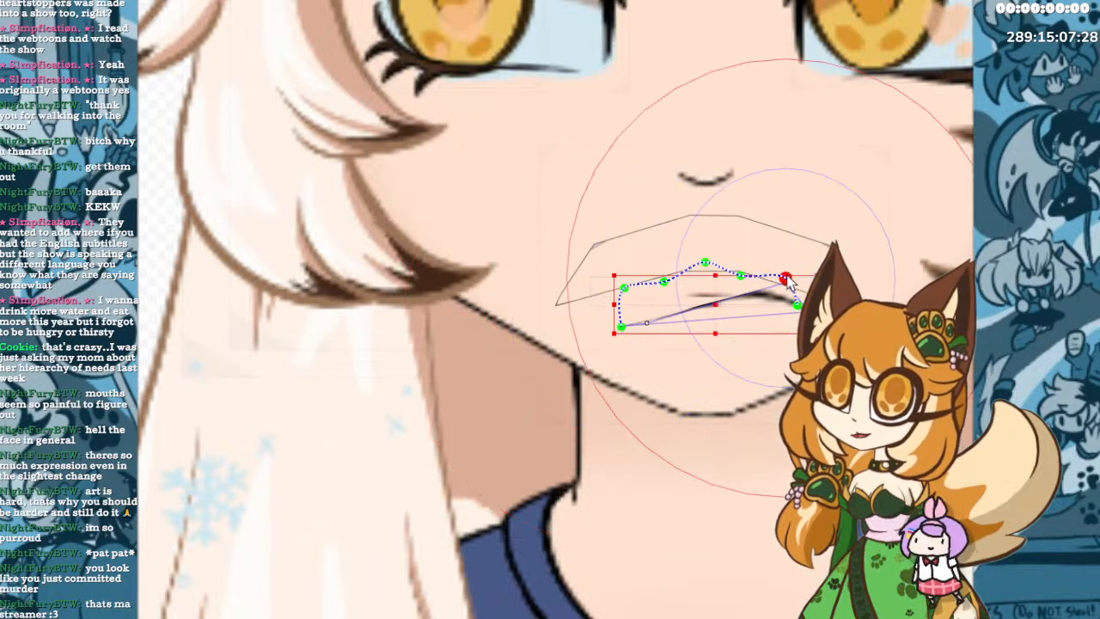
left_click_drag(740, 275, 741, 265)
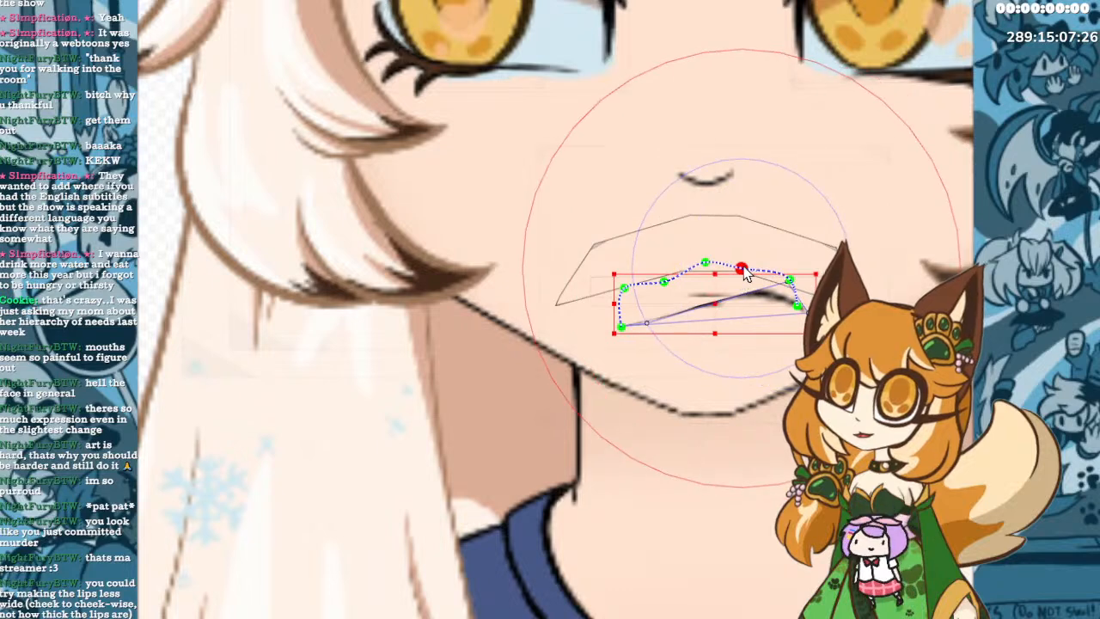
mouse_move(662, 284)
left_mouse_down()
mouse_move(664, 274)
mouse_move(628, 271)
mouse_move(591, 301)
mouse_move(603, 295)
left_mouse_up()
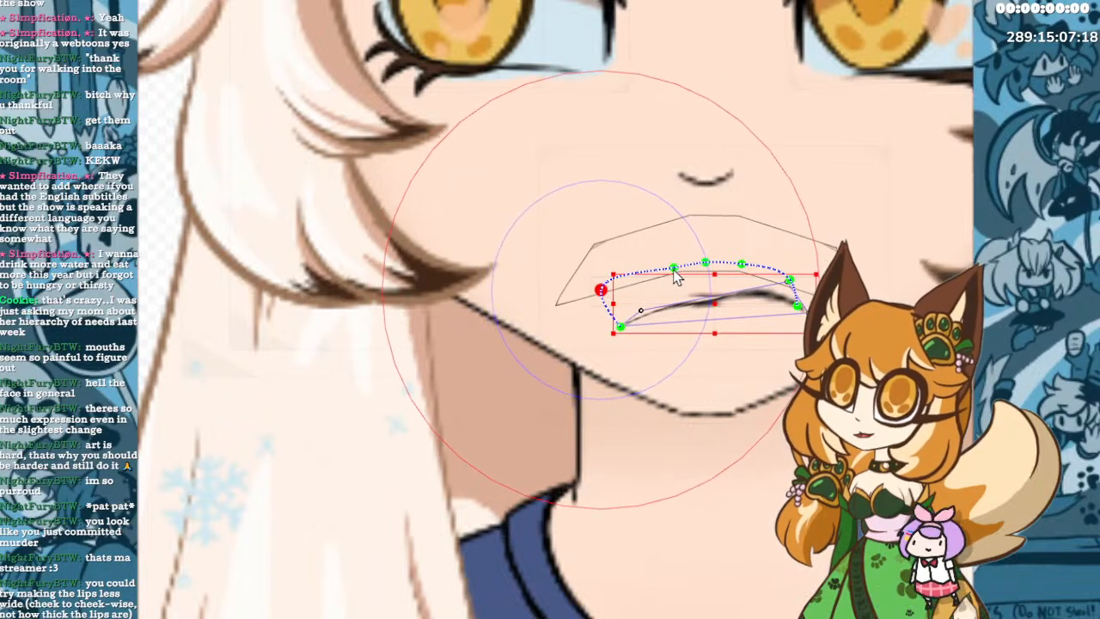
mouse_move(677, 275)
left_mouse_down()
mouse_move(651, 246)
mouse_move(647, 284)
left_mouse_up()
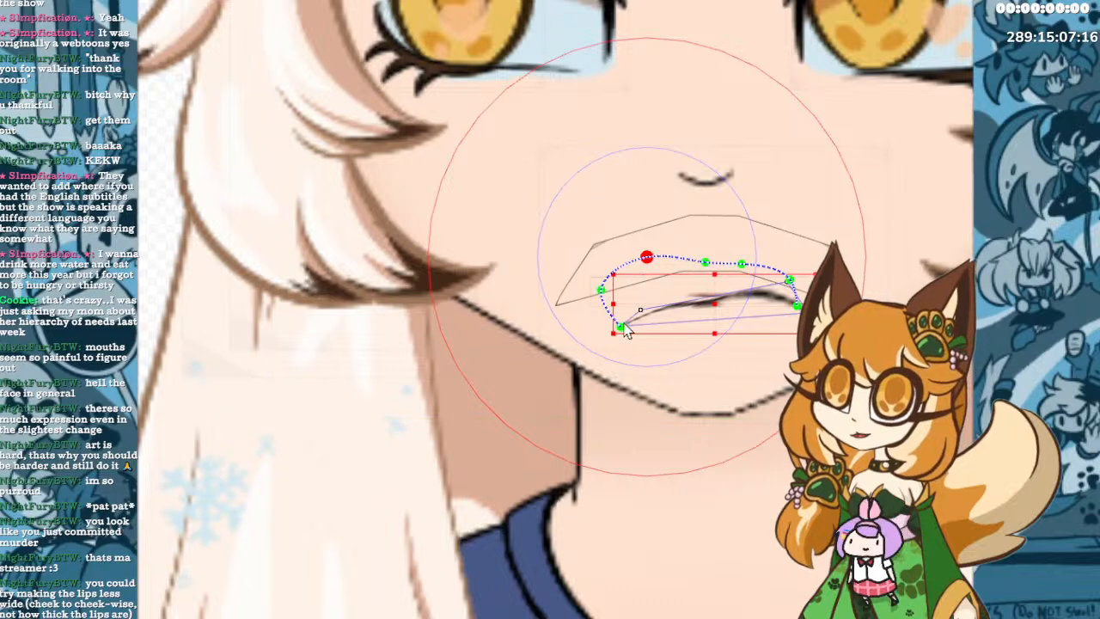
mouse_move(625, 331)
left_mouse_down()
mouse_move(639, 338)
mouse_move(636, 310)
mouse_move(621, 318)
left_mouse_up()
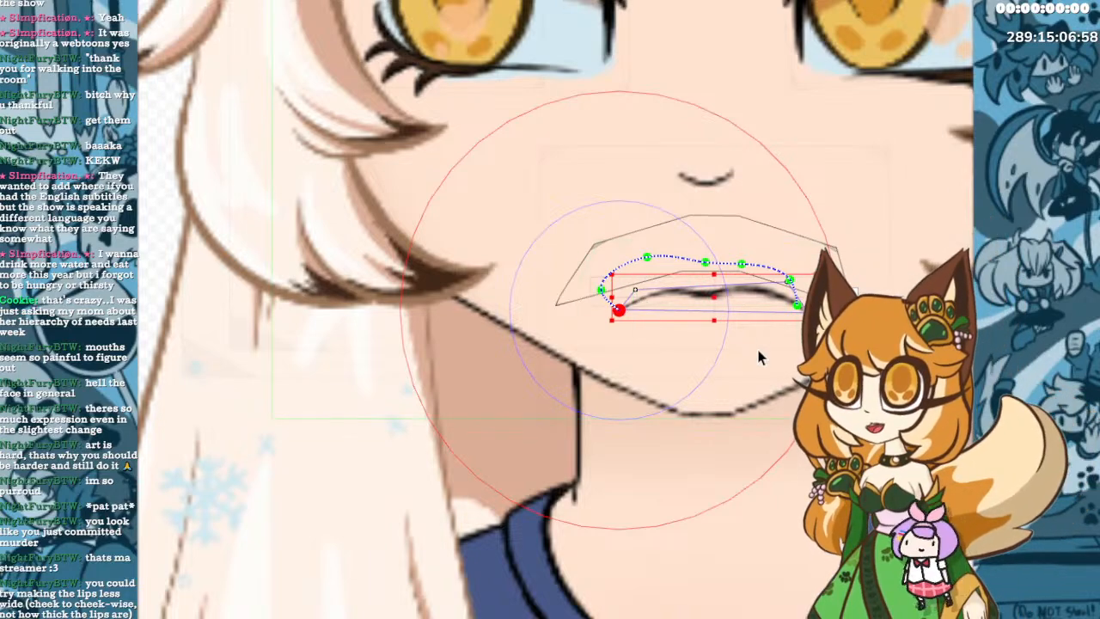
Raise the upper path points of the frowning lip line into an even arch across its middle and both shoulders.
scroll(762, 356, "down", 2)
scroll(907, 351, "down", 2)
scroll(890, 344, "up", 2)
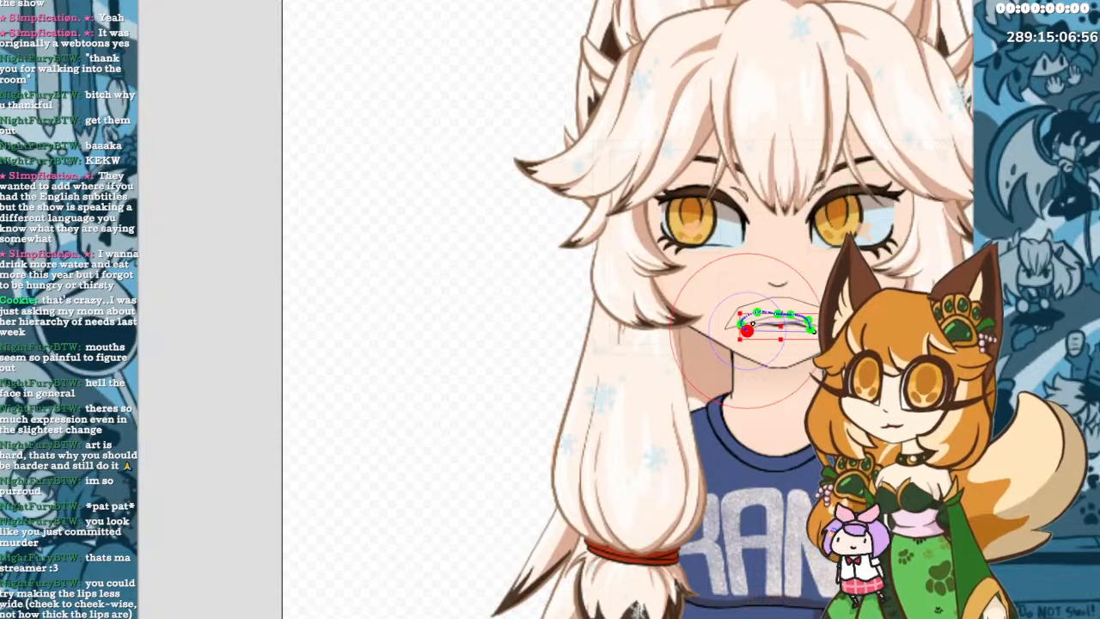
scroll(890, 344, "up", 2)
scroll(742, 332, "up", 2)
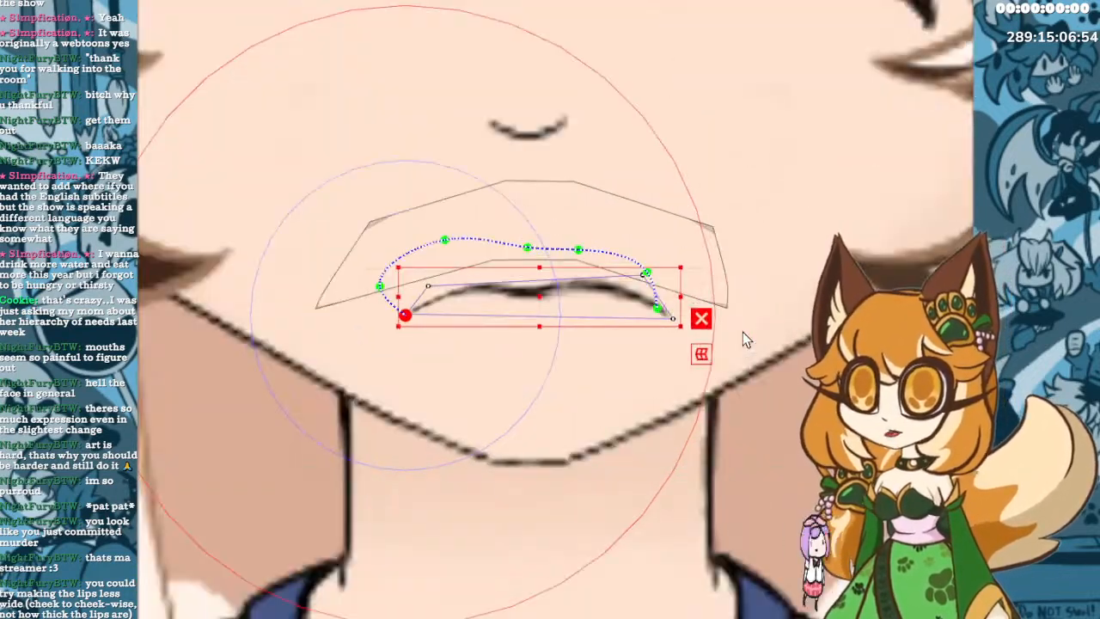
left_click_drag(529, 247, 590, 238)
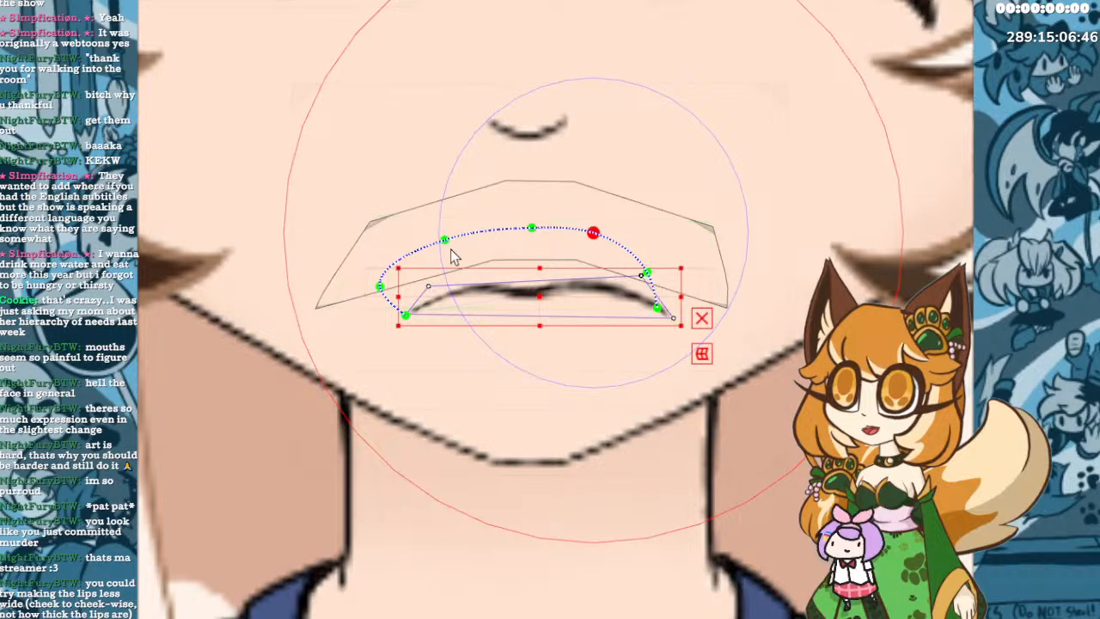
left_click_drag(446, 243, 447, 242)
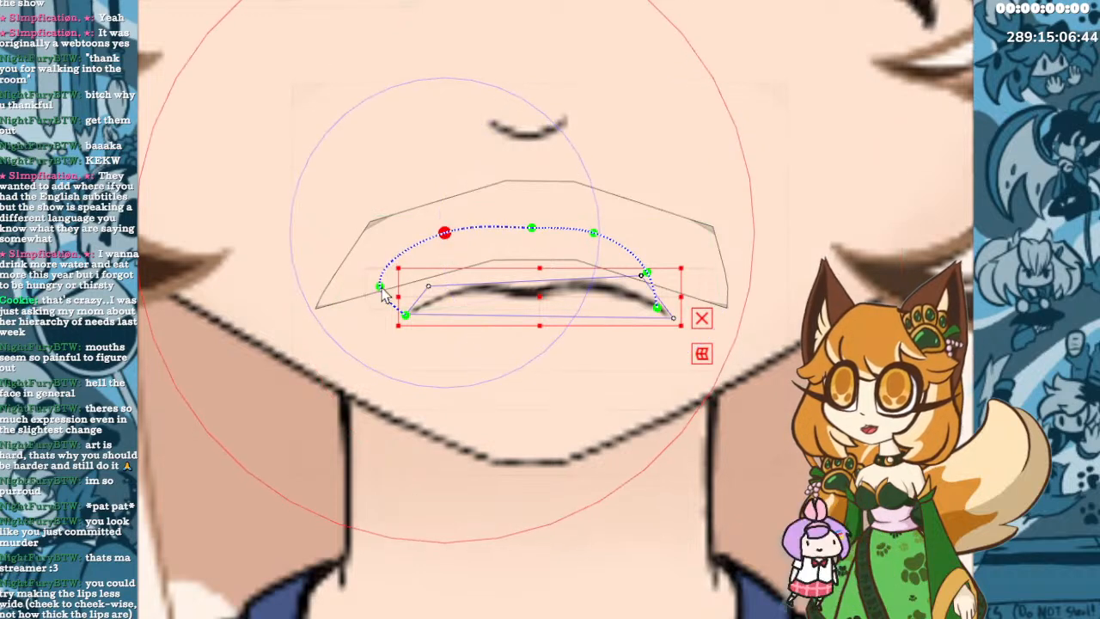
Pull both ends of the frowning lip line inward to narrow the mouth.
mouse_move(410, 320)
left_mouse_down()
mouse_move(445, 320)
mouse_move(427, 301)
mouse_move(426, 316)
left_mouse_up()
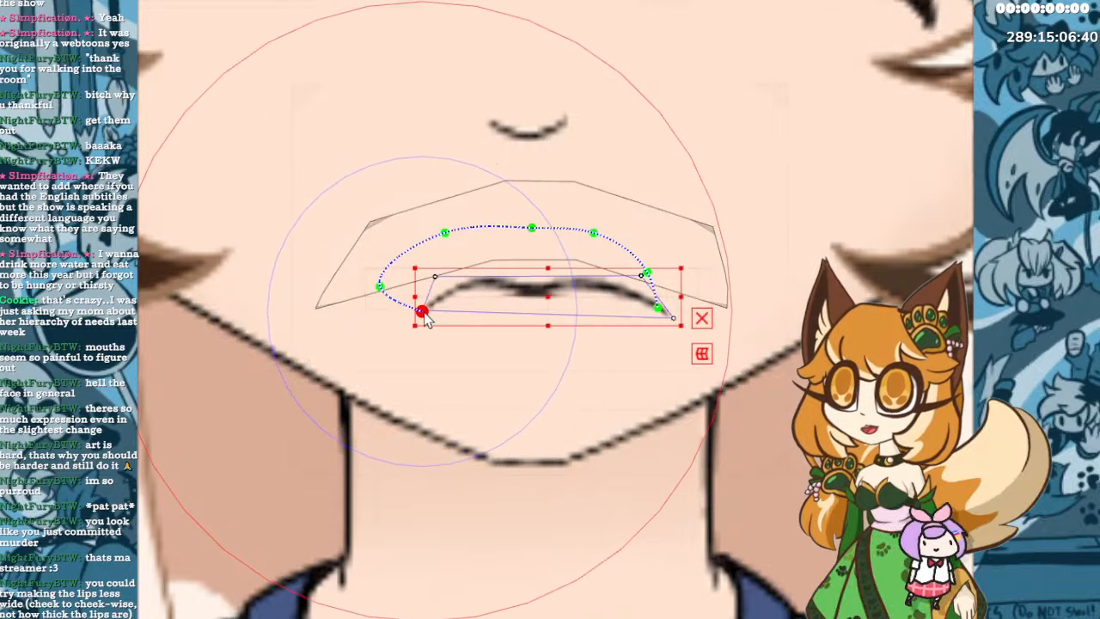
mouse_move(380, 286)
left_mouse_down()
mouse_move(383, 272)
mouse_move(397, 281)
mouse_move(392, 264)
mouse_move(403, 262)
mouse_move(391, 284)
left_mouse_up()
left_click_drag(661, 316, 625, 316)
left_click_drag(647, 275, 617, 283)
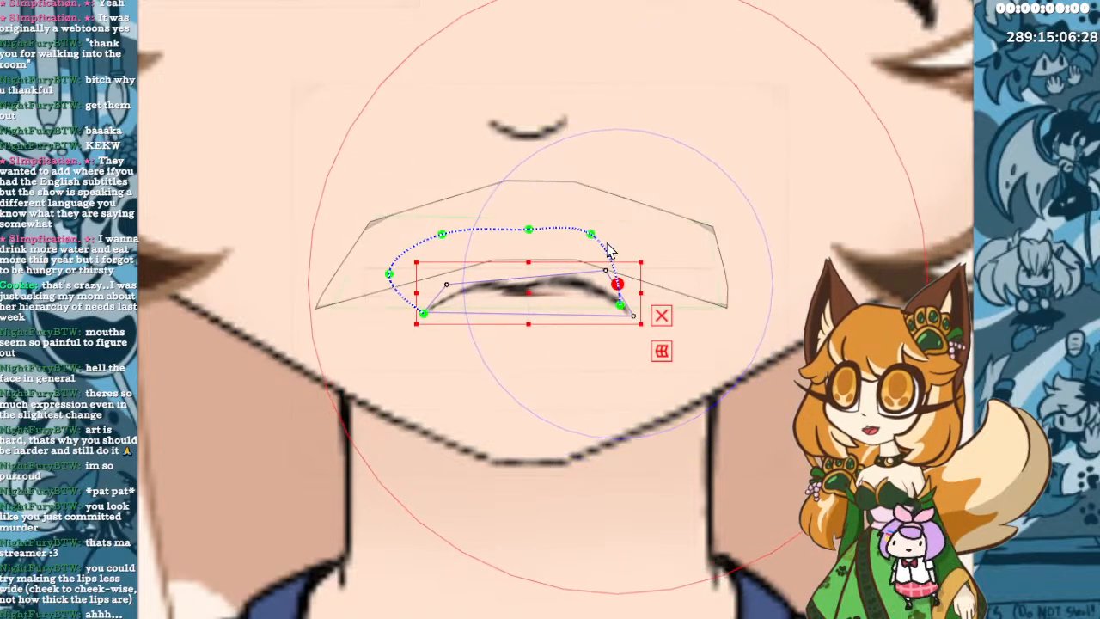
Lower the side and upper path points of the frowning lip line so both ends curve down more steeply.
left_click_drag(388, 275, 415, 313)
mouse_move(441, 233)
left_mouse_down()
mouse_move(442, 177)
mouse_move(440, 250)
left_mouse_up()
left_click_drag(529, 232, 575, 247)
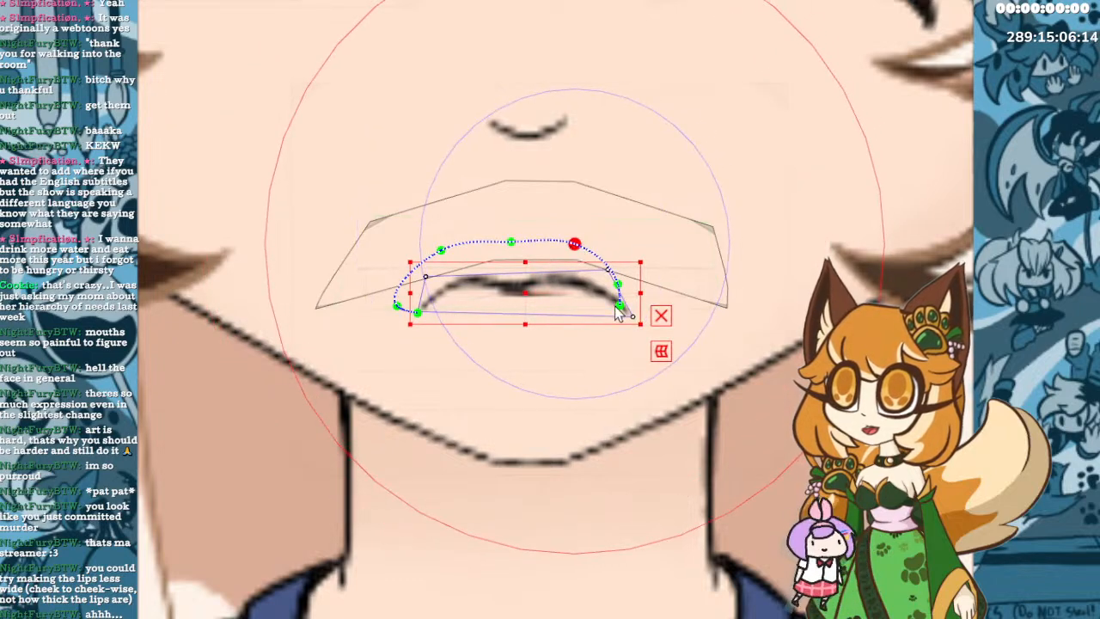
mouse_move(619, 285)
left_mouse_down()
mouse_move(606, 272)
mouse_move(612, 305)
left_mouse_up()
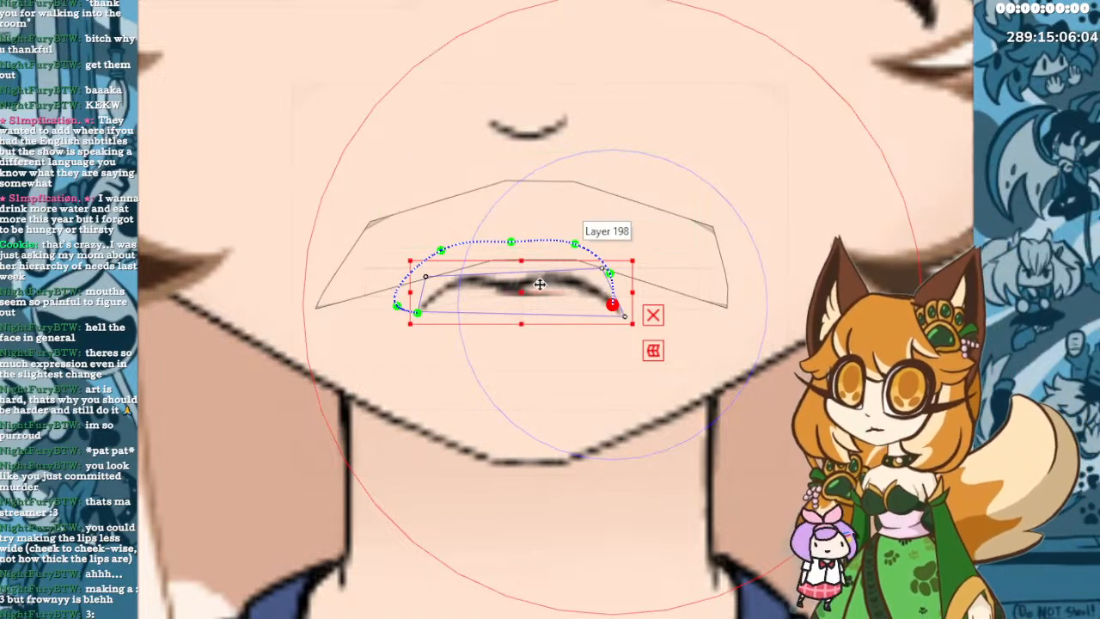
Move the whole frowning lip line up toward the nose, then raise both corners slightly and spread them outward.
left_click_drag(540, 285, 560, 265)
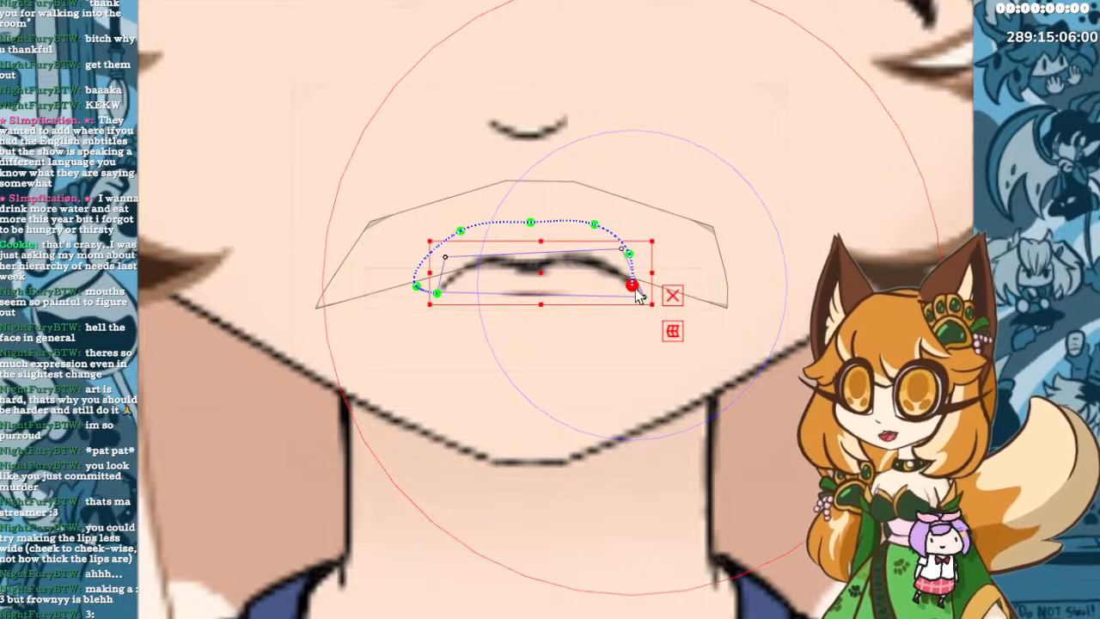
left_click_drag(636, 291, 640, 287)
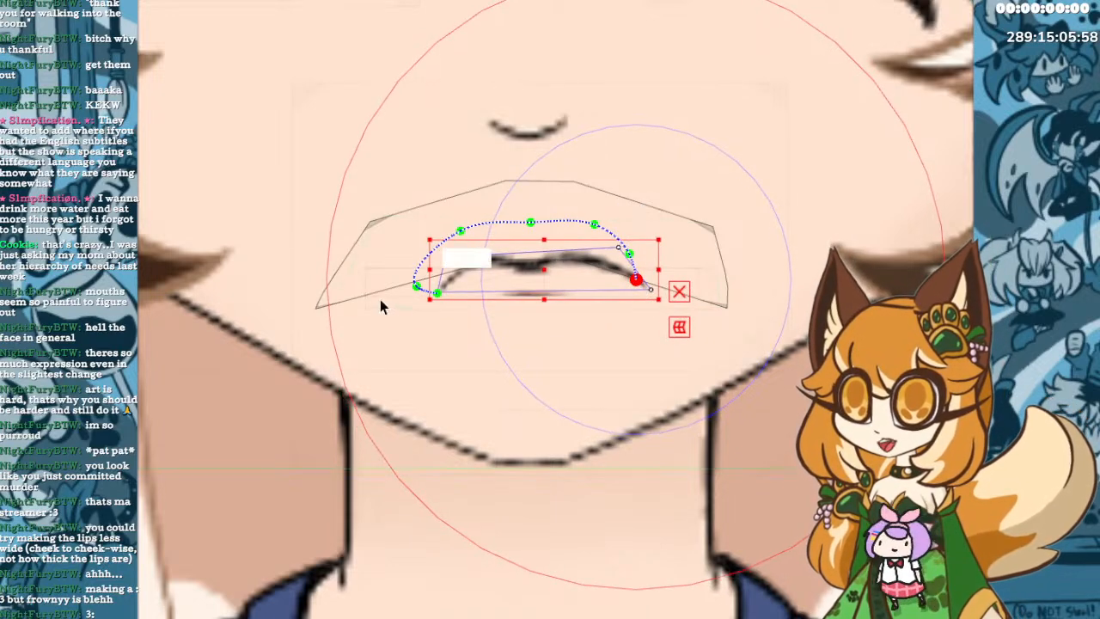
left_click(416, 285)
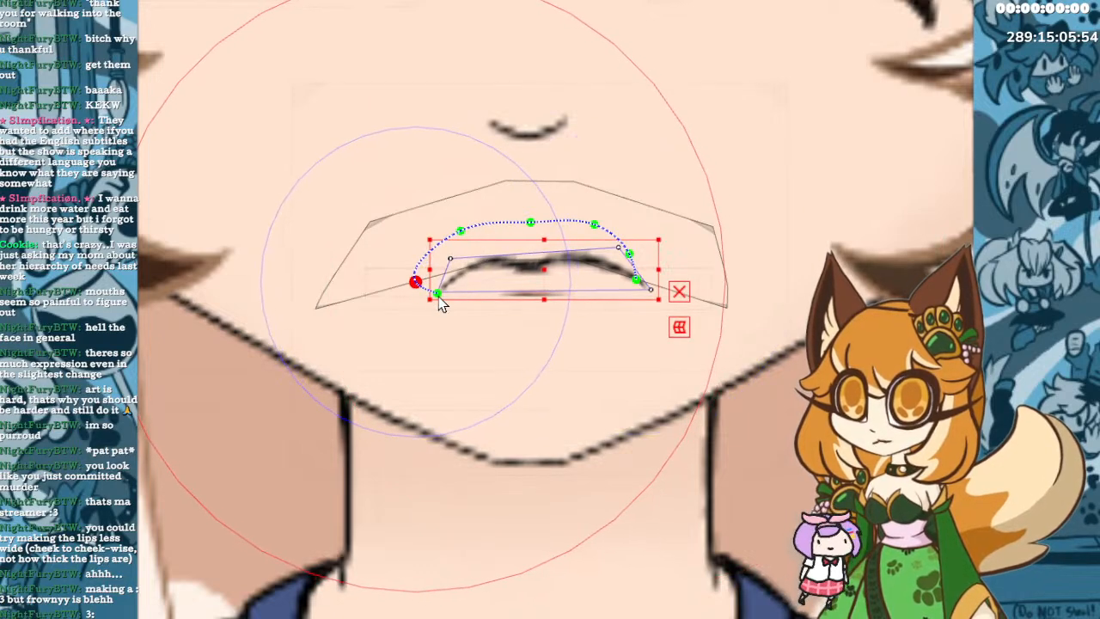
left_click_drag(435, 300, 424, 293)
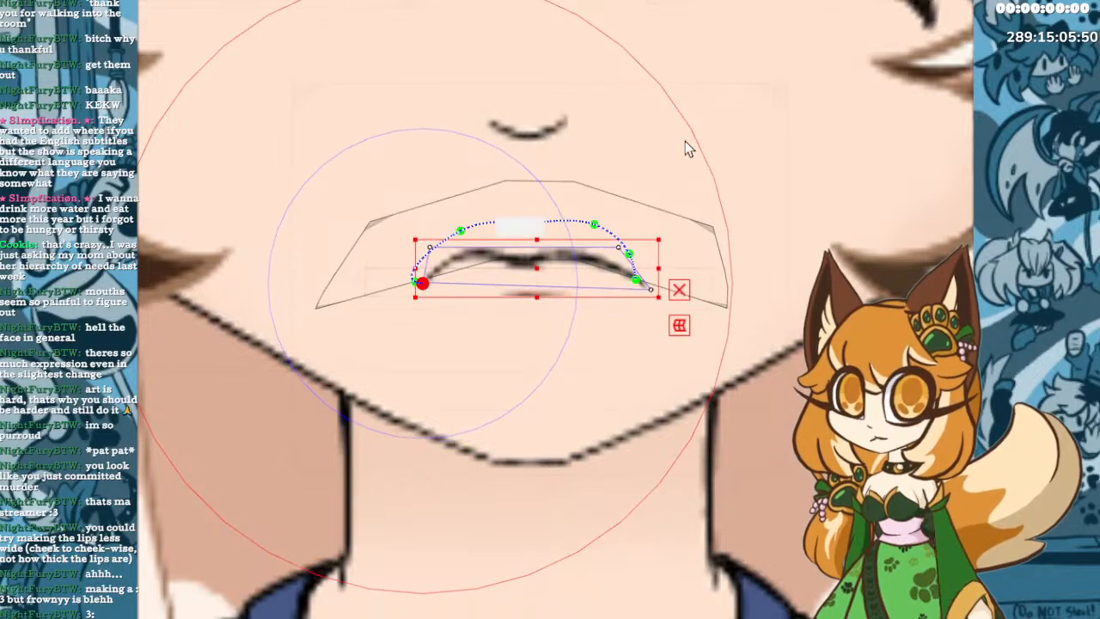
scroll(801, 145, "down", 5)
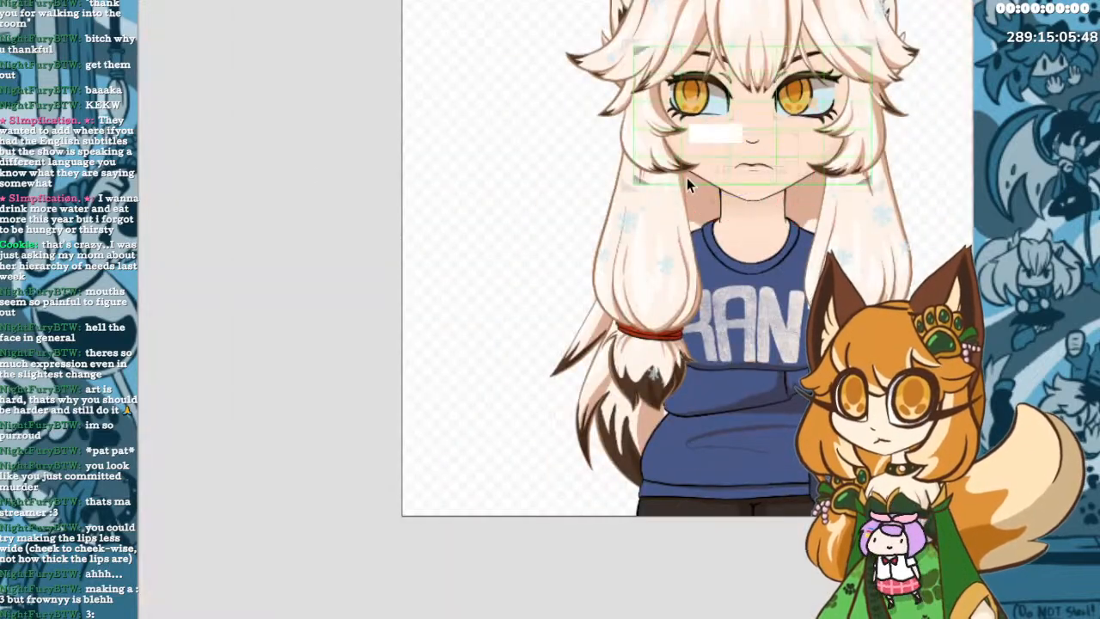
scroll(843, 182, "up", 5)
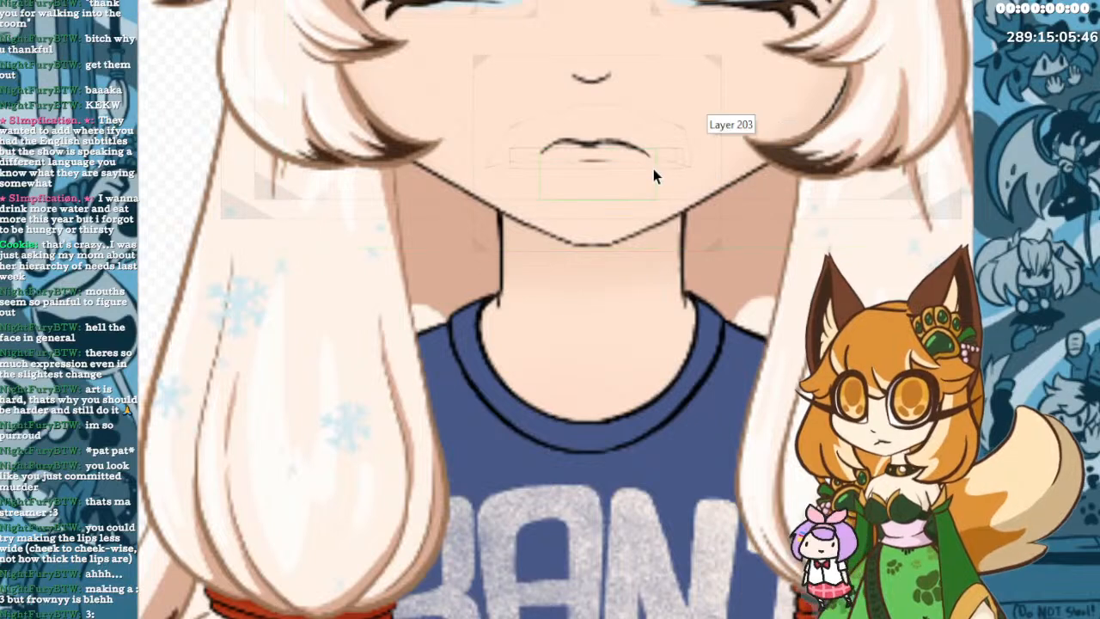
Select the upper lip line of the wide-open smiling mouth, stretch it upward and pull its corner path points inward.
scroll(653, 169, "up", 3)
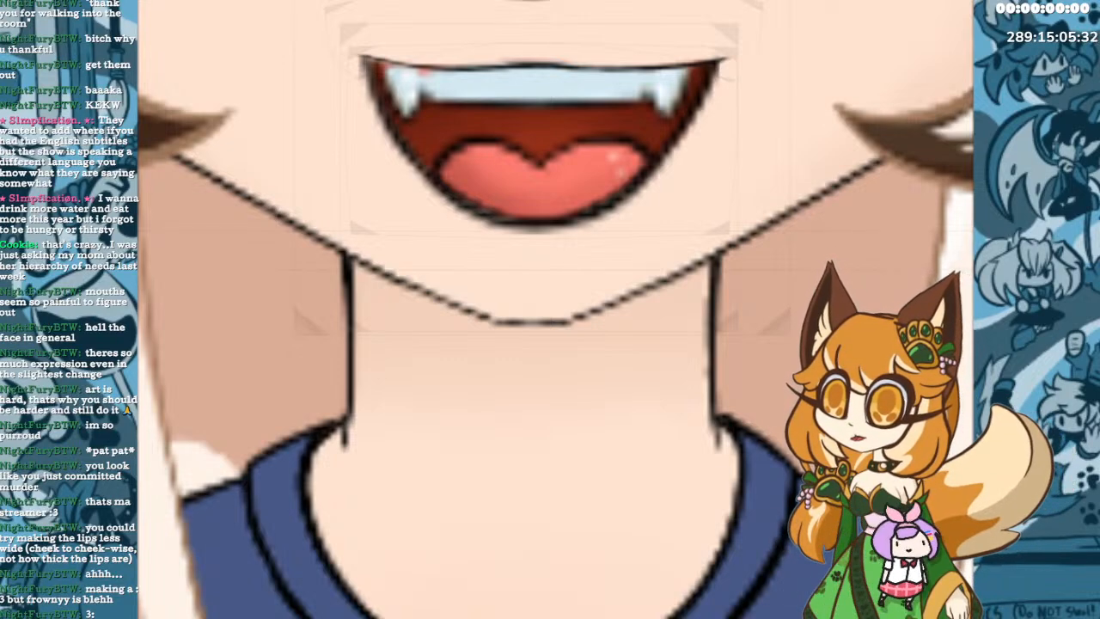
left_click(543, 64)
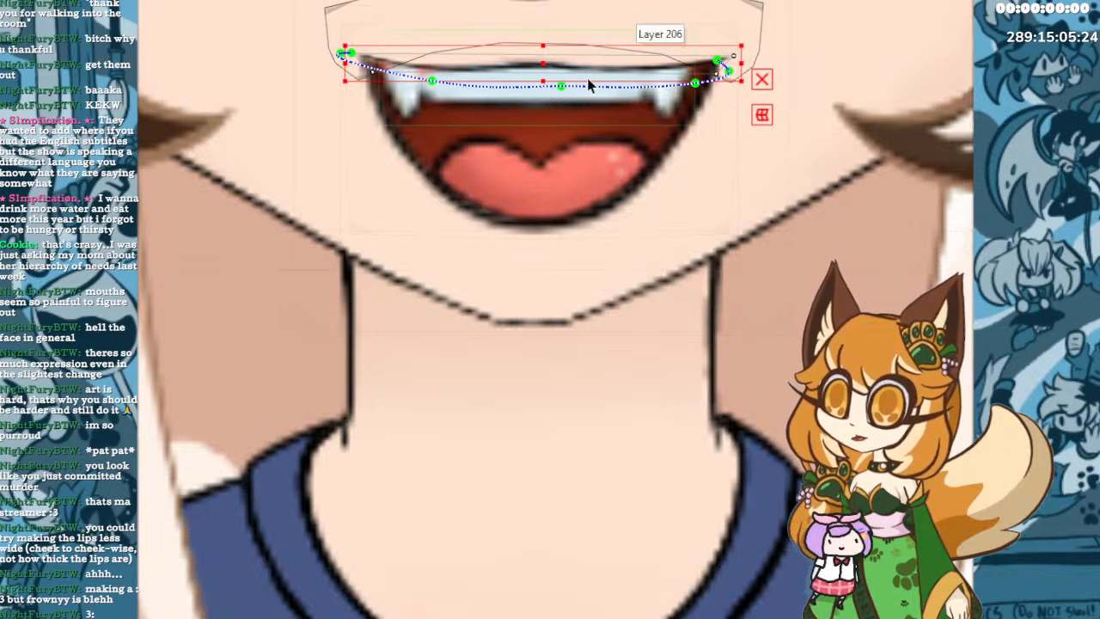
left_click_drag(544, 44, 543, 31)
left_click_drag(719, 50, 686, 55)
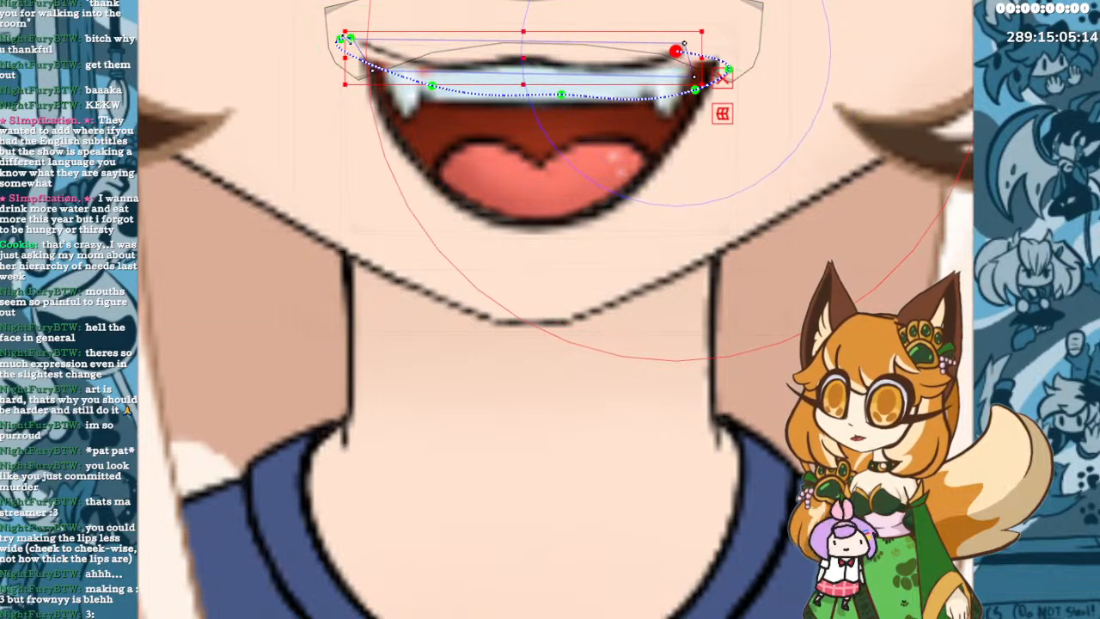
left_click_drag(353, 50, 390, 50)
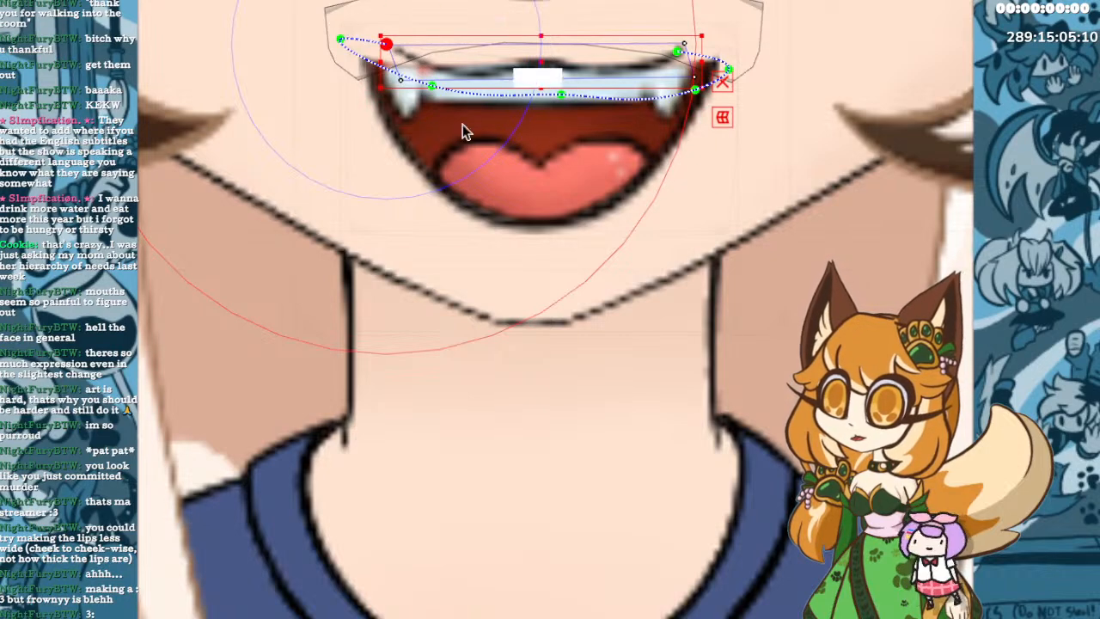
left_click_drag(342, 42, 368, 30)
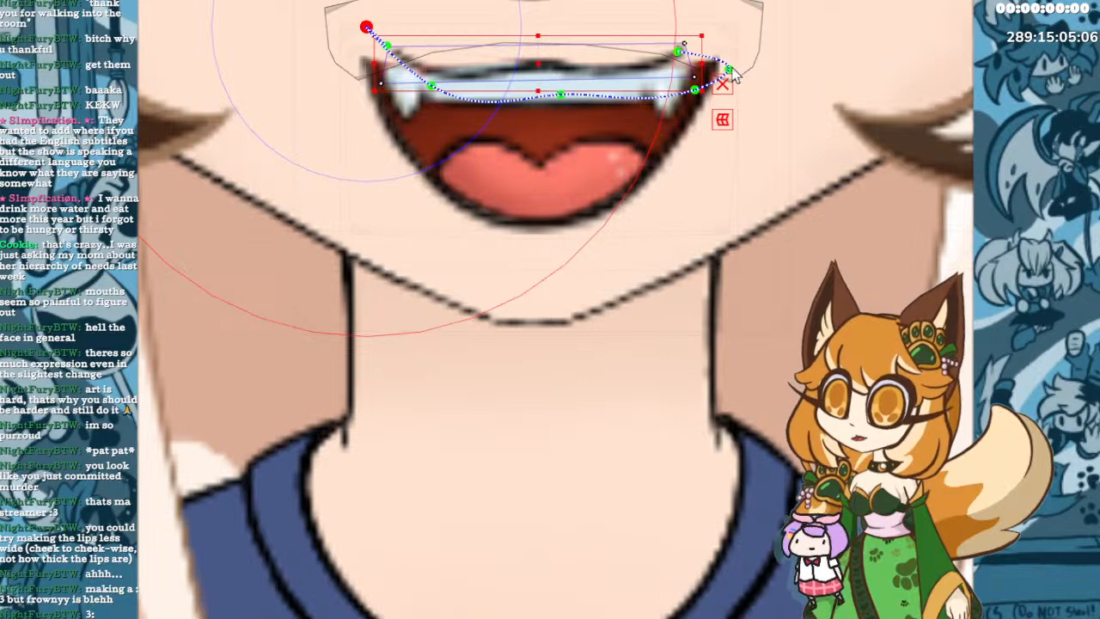
left_click_drag(730, 69, 712, 78)
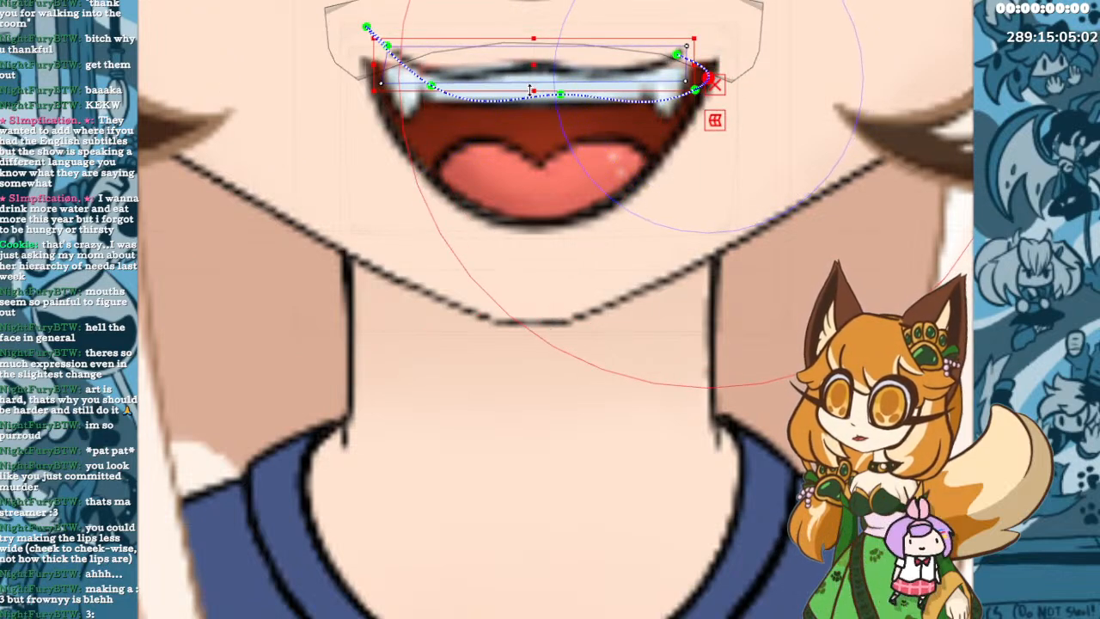
Raise and widen the open mouth's upper lip line past the mouth corners, then adjust its left end and centre its middle path point.
left_click_drag(530, 91, 532, 65)
left_click_drag(707, 79, 799, 58)
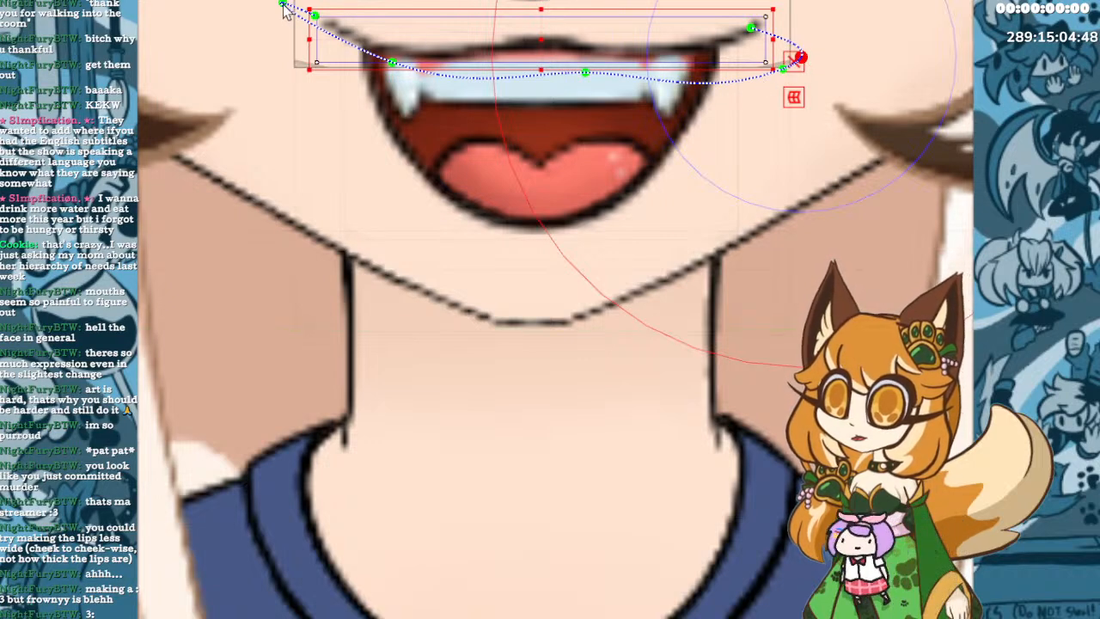
mouse_move(283, 8)
left_mouse_down()
mouse_move(283, 25)
mouse_move(361, 48)
mouse_move(313, 59)
mouse_move(306, 29)
mouse_move(278, 26)
left_mouse_up()
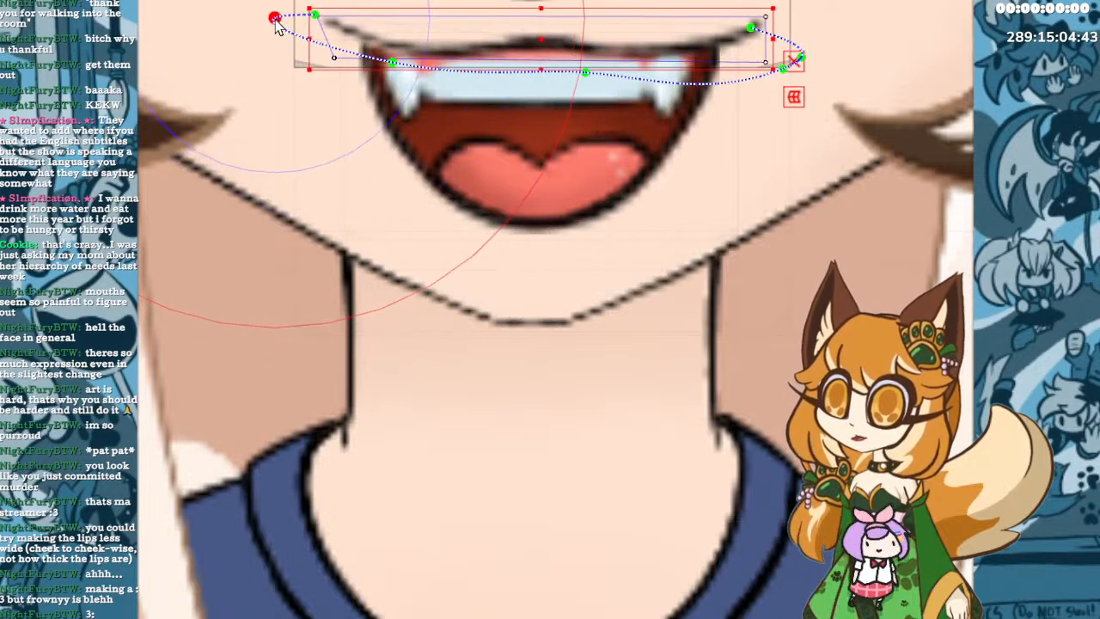
left_click(586, 73)
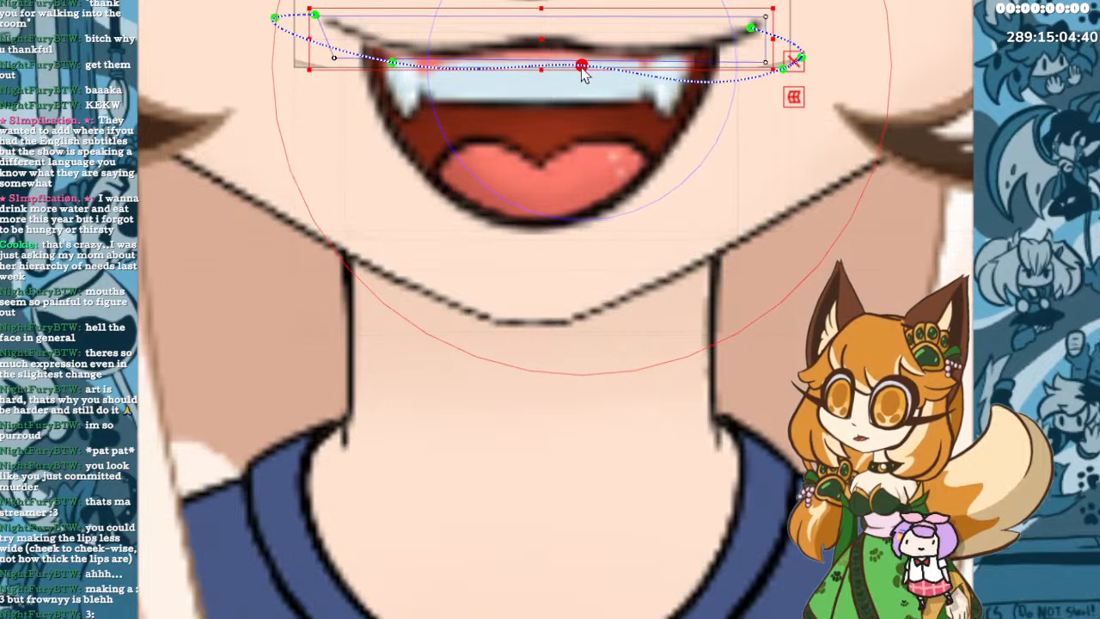
left_click_drag(585, 74, 540, 79)
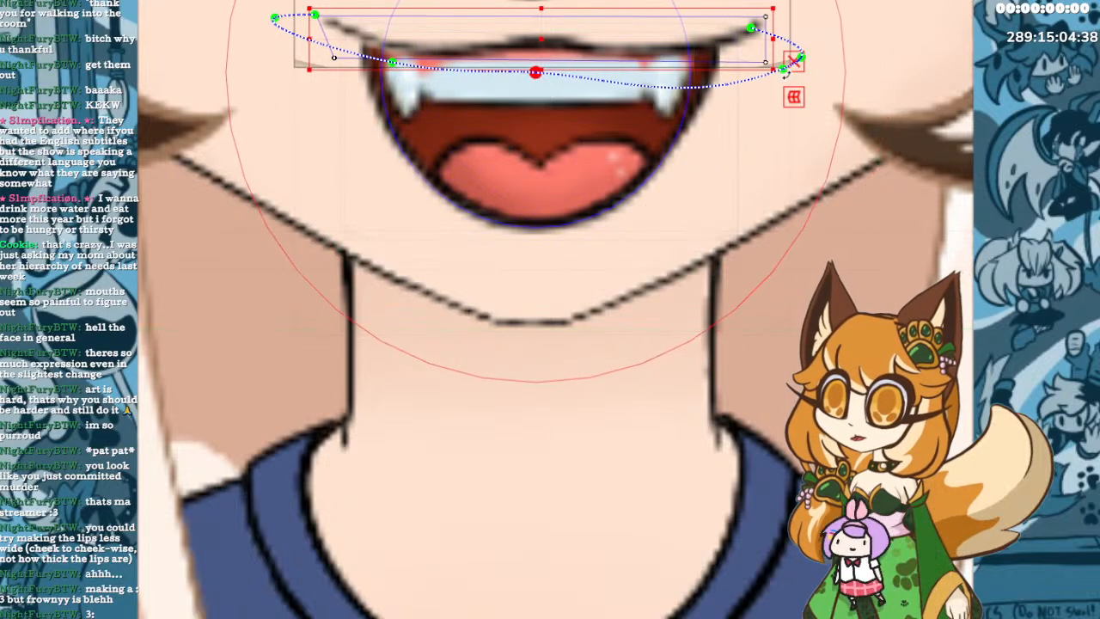
Move the right-hand path points of the open mouth's upper lip line inward and adjust its left end to match.
scroll(770, 93, "up", 2)
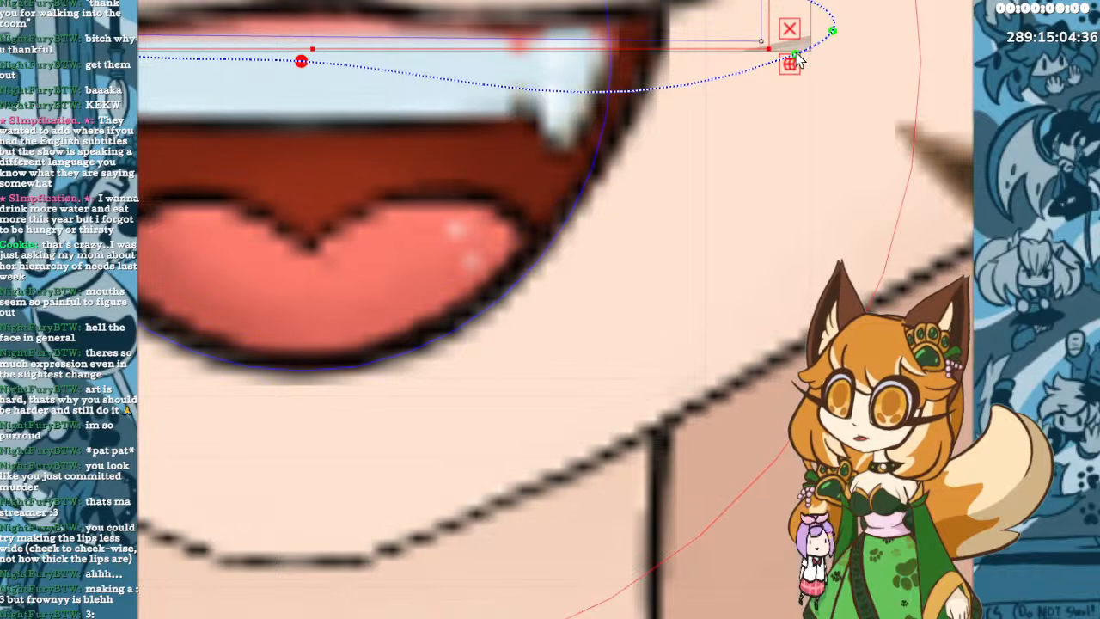
left_click_drag(797, 59, 509, 97)
left_click_drag(833, 34, 789, 40)
scroll(645, 135, "down", 2)
scroll(644, 135, "down", 2)
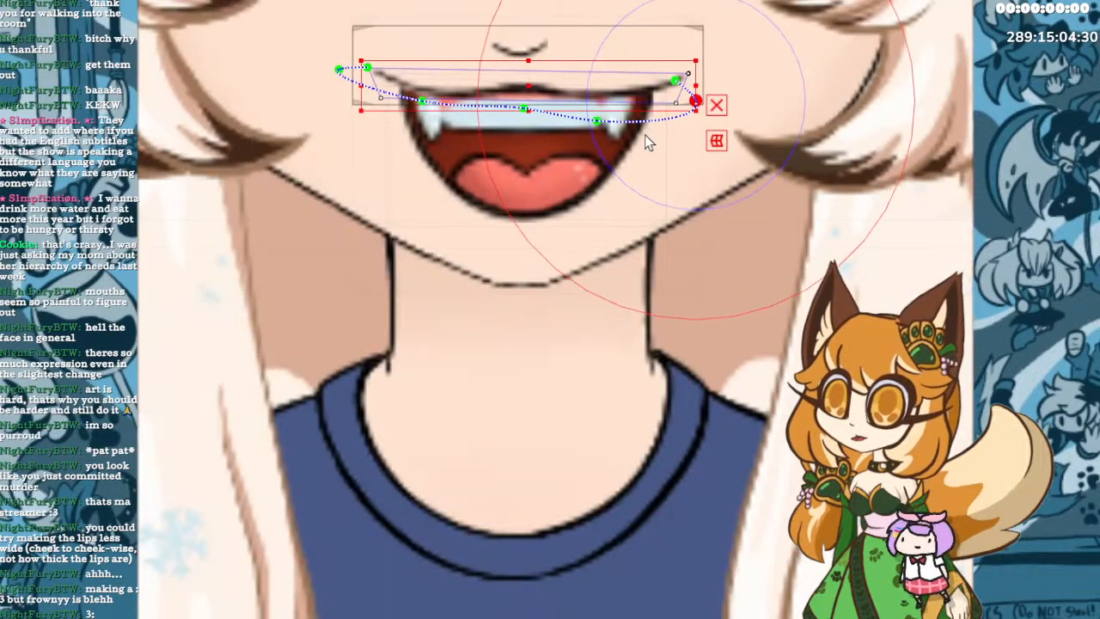
left_click_drag(336, 73, 372, 79)
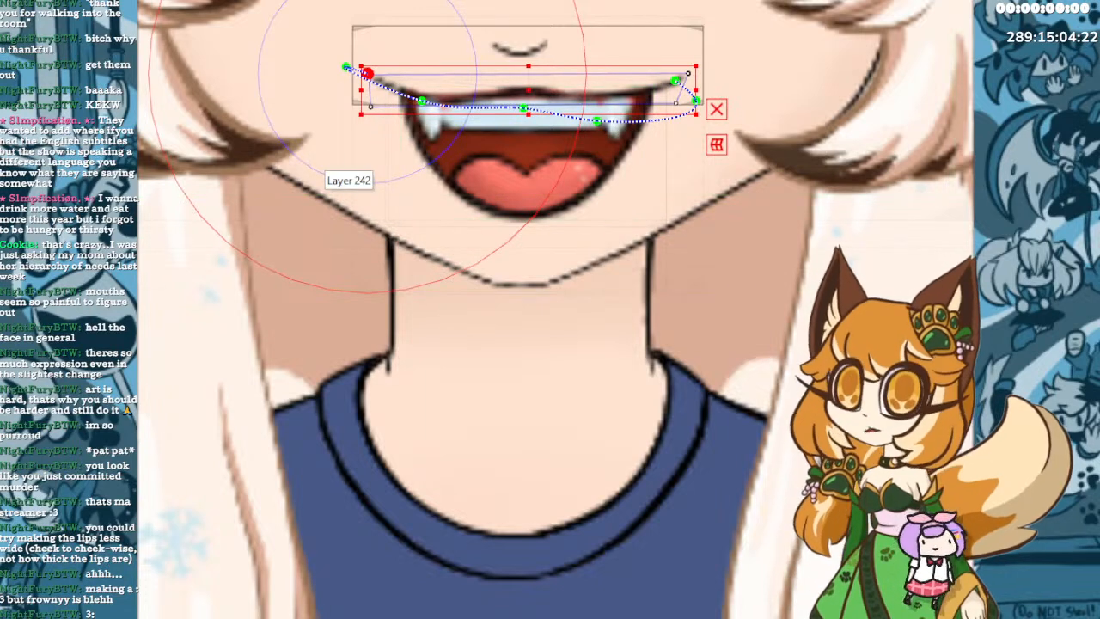
Select the warp deformer around the open mouth and narrow it slightly from both sides.
left_click(344, 152)
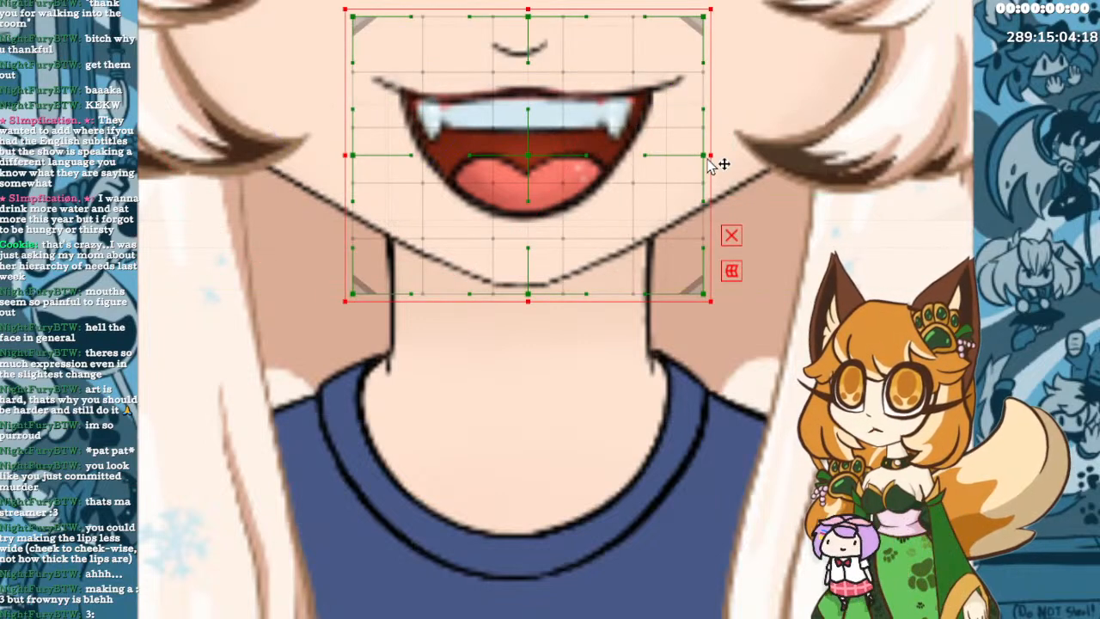
left_click_drag(712, 153, 704, 155)
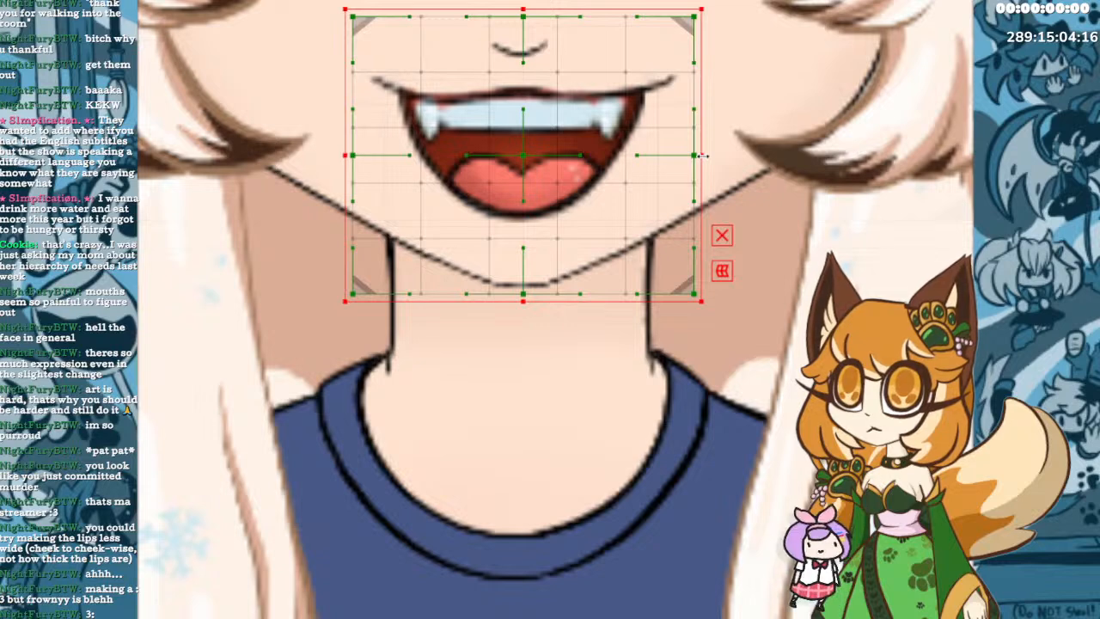
left_click_drag(344, 155, 355, 156)
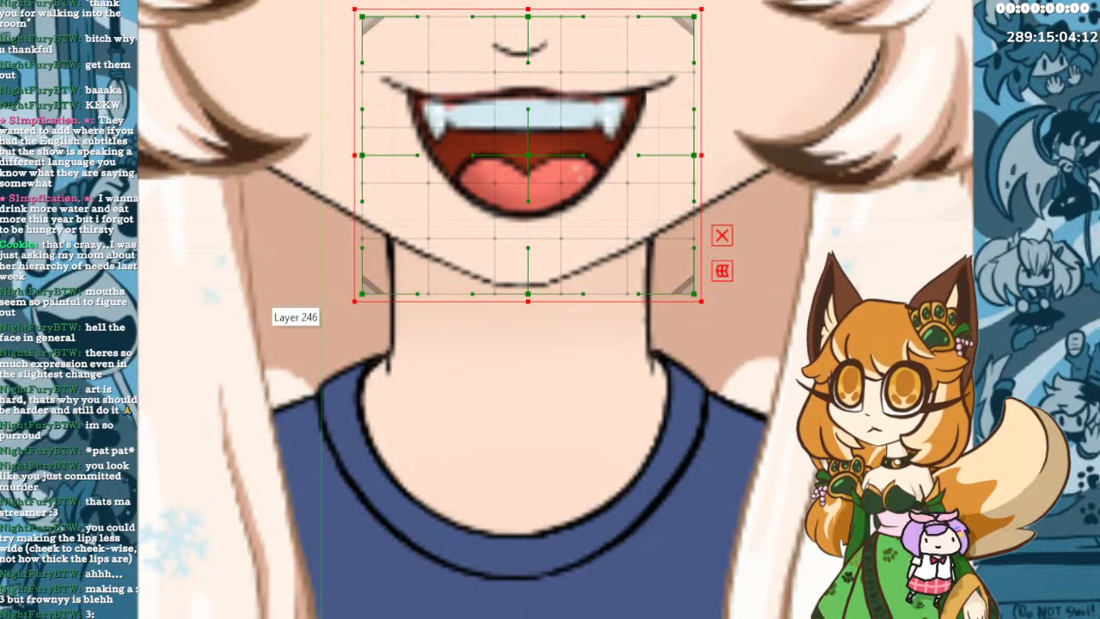
Select the closed mouth's upper lip line, lower its two corner path points and pull the left end inward.
left_click(525, 95)
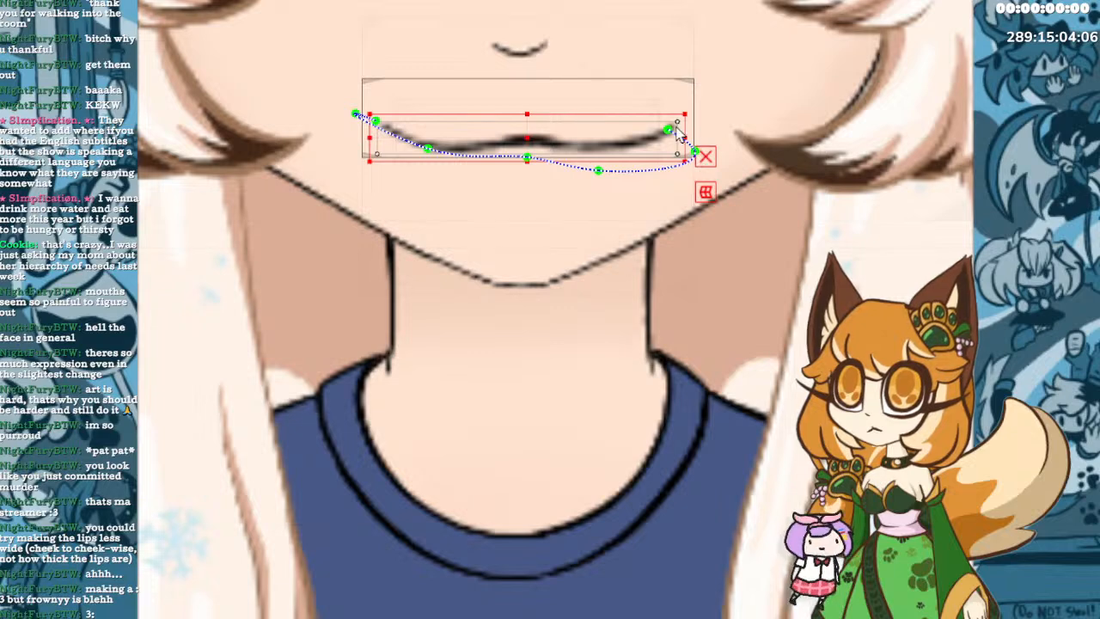
left_click_drag(669, 130, 668, 138)
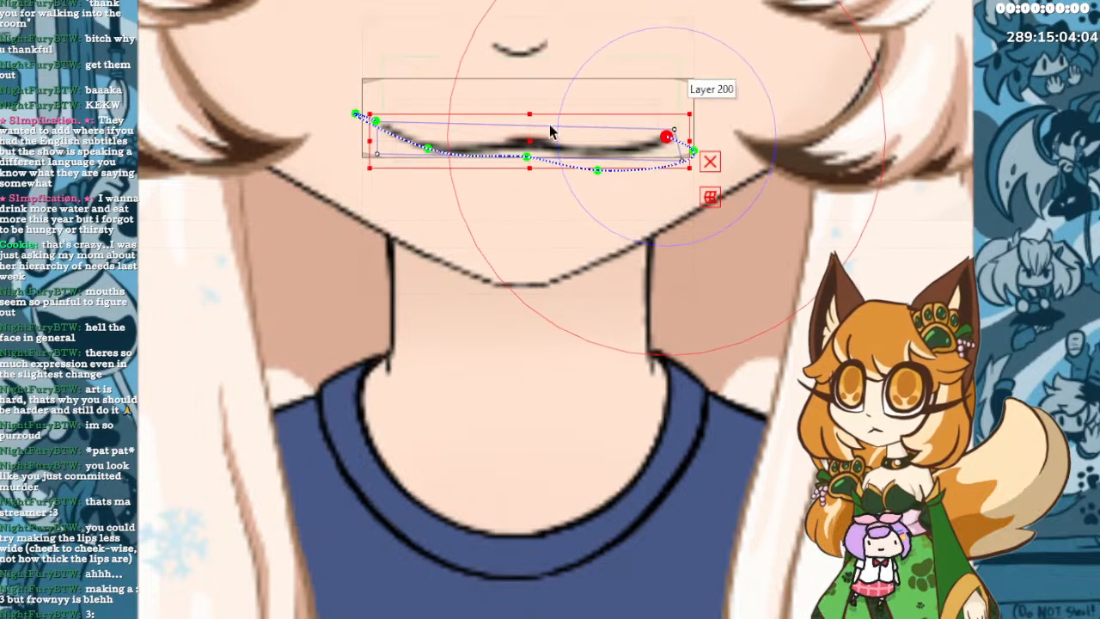
mouse_move(381, 122)
left_mouse_down()
mouse_move(398, 140)
mouse_move(358, 129)
mouse_move(379, 143)
left_mouse_up()
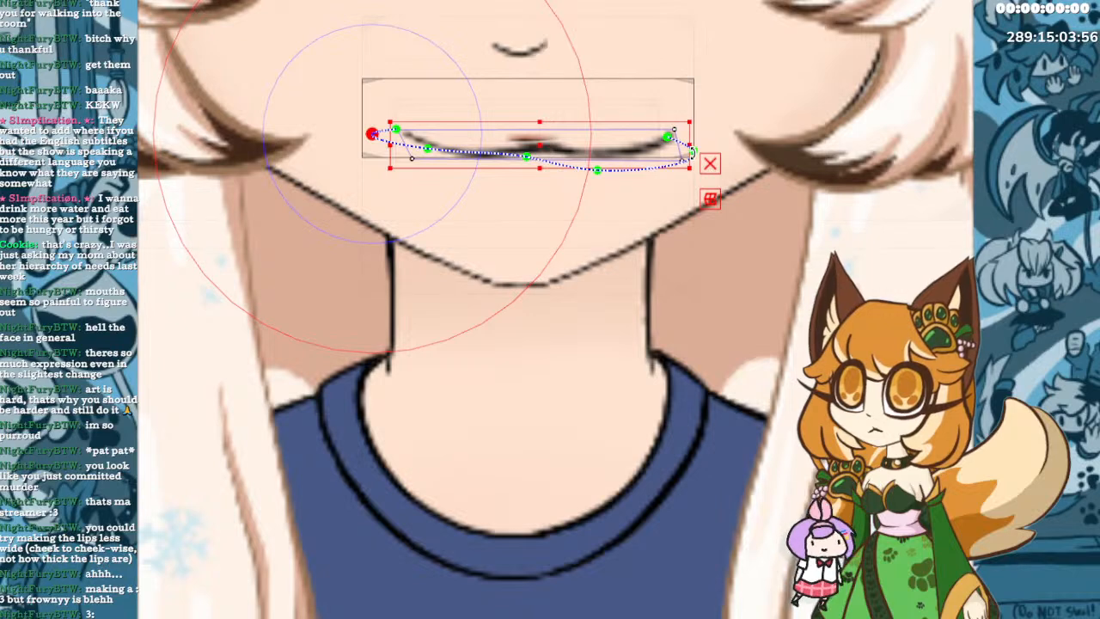
scroll(696, 148, "up", 3)
left_click_drag(689, 157, 606, 123)
scroll(446, 202, "down", 4)
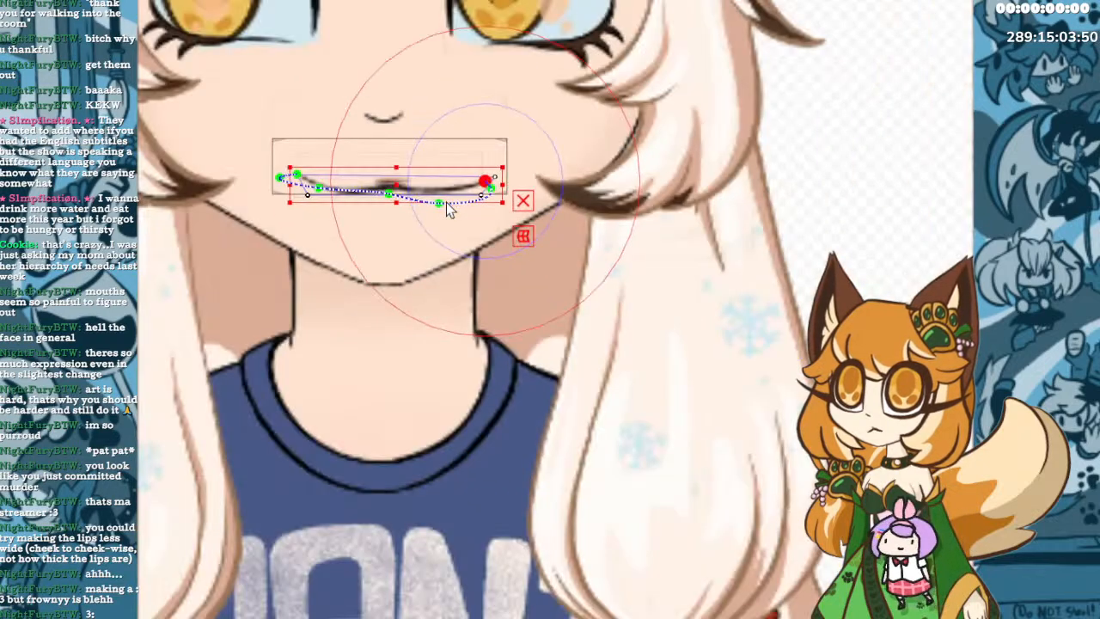
scroll(446, 202, "up", 2)
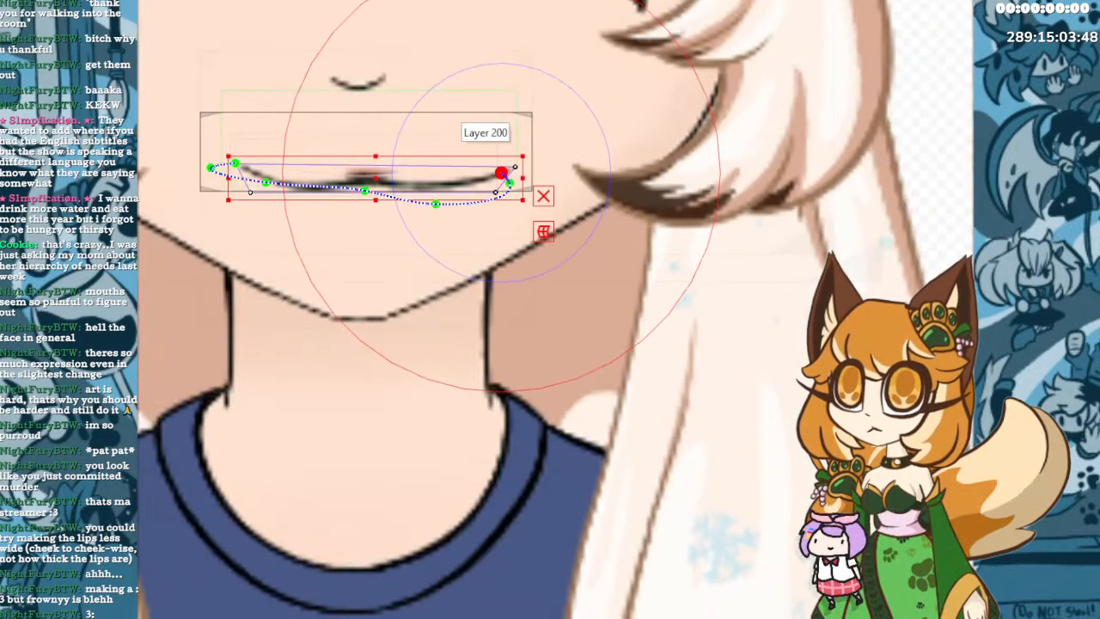
Narrow the warp deformer around the closed mouth from its right side and reselect the upper lip line.
left_click(451, 114)
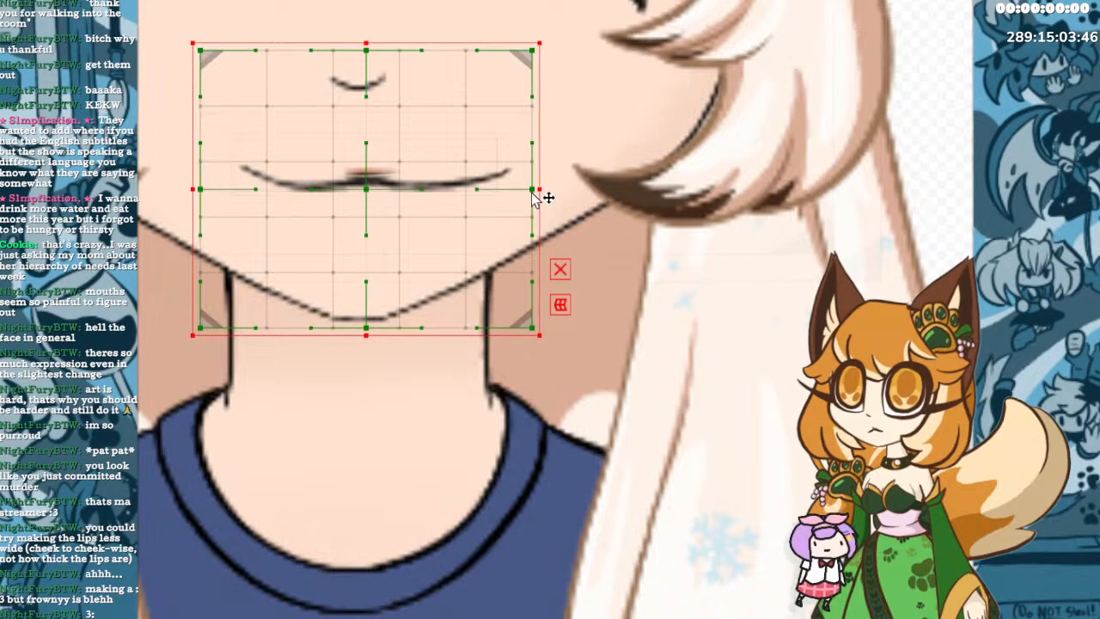
left_click_drag(540, 189, 505, 189)
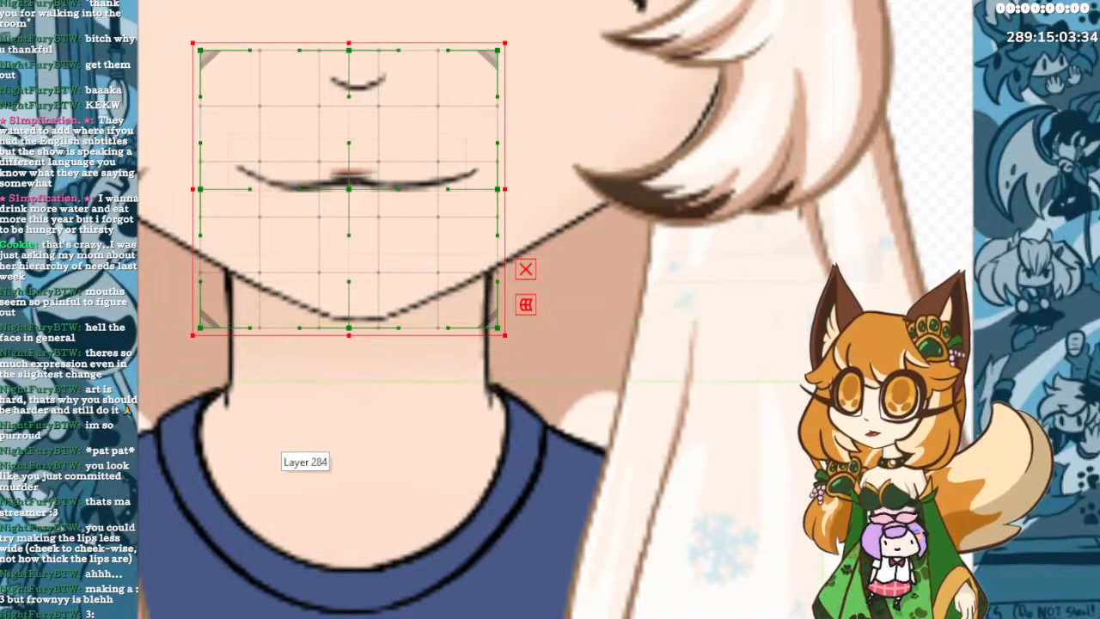
left_click(357, 178)
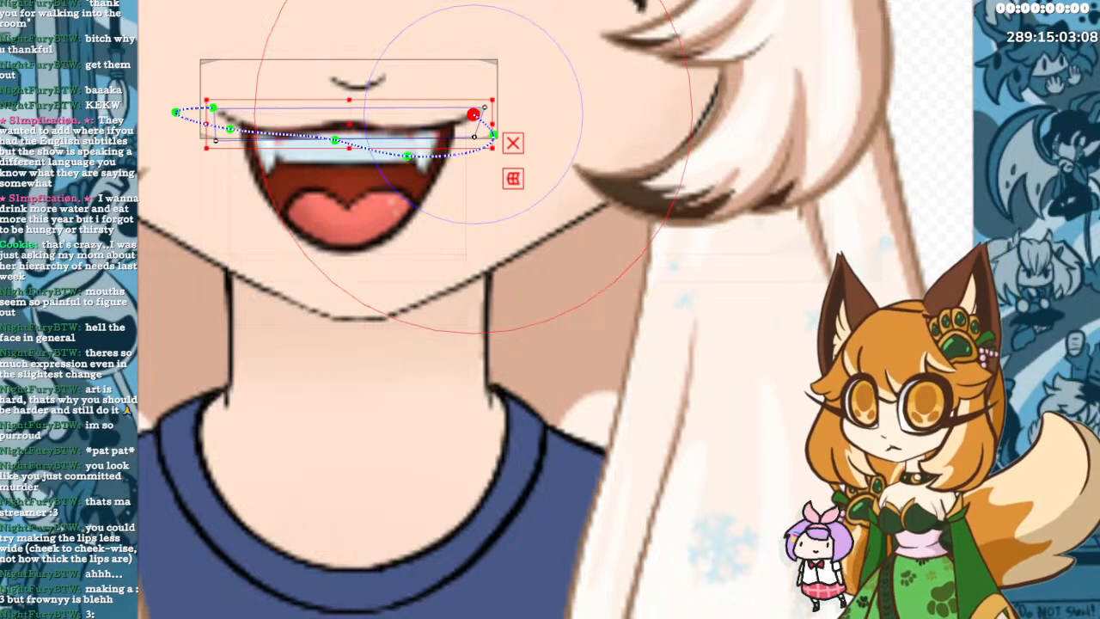
Select the inner warp deformer around the open mouth and narrow it evenly from both sides.
left_click(348, 215)
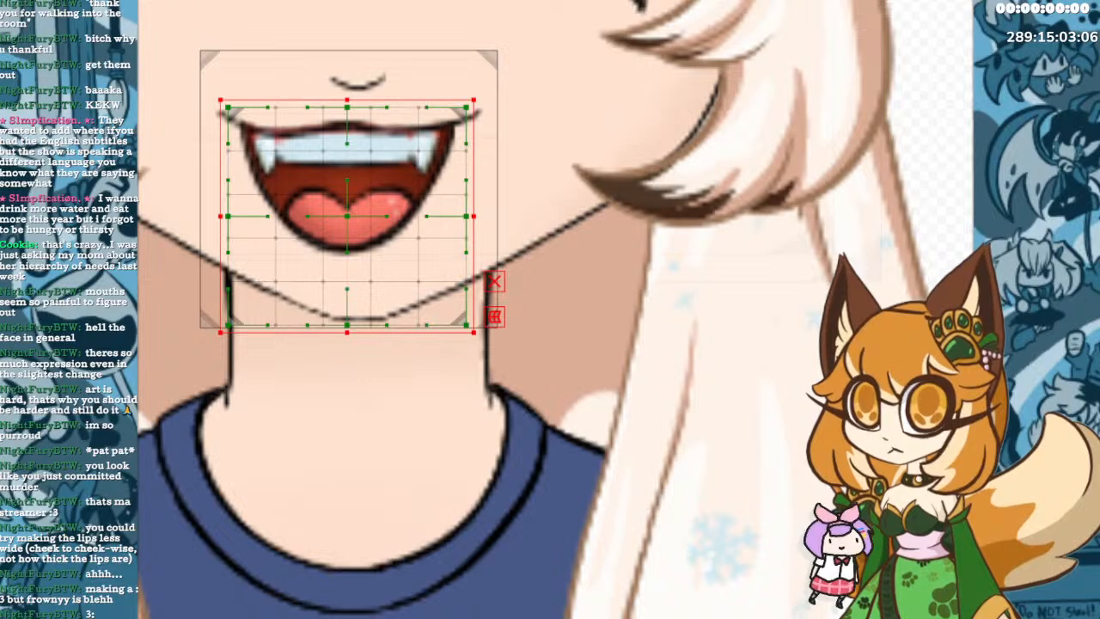
left_click(347, 187)
left_click(346, 256)
left_click(347, 187)
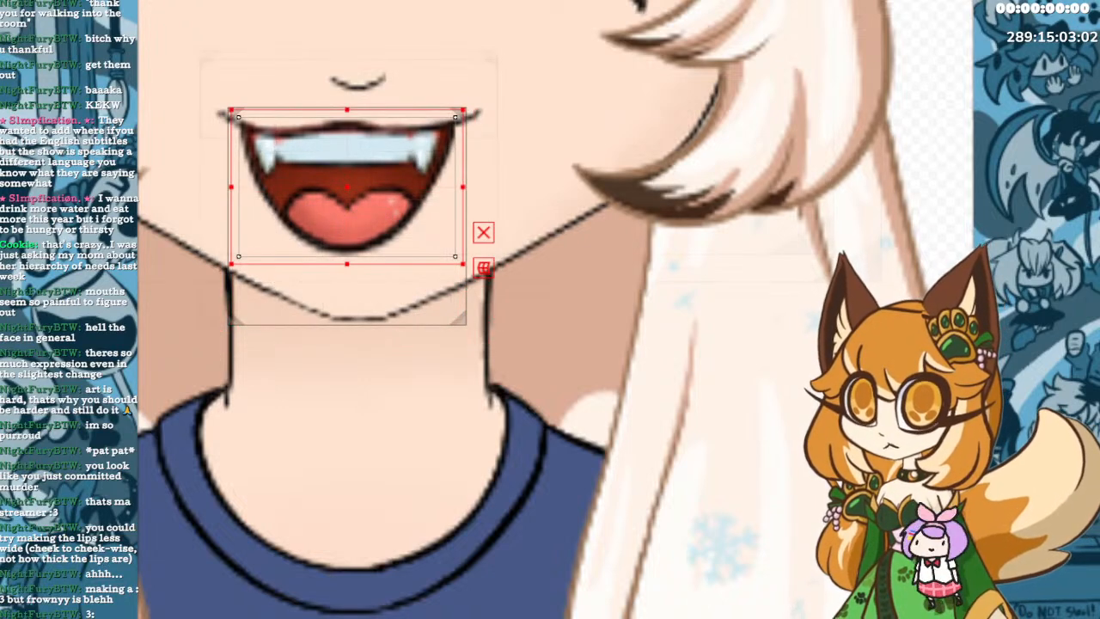
left_click(347, 294)
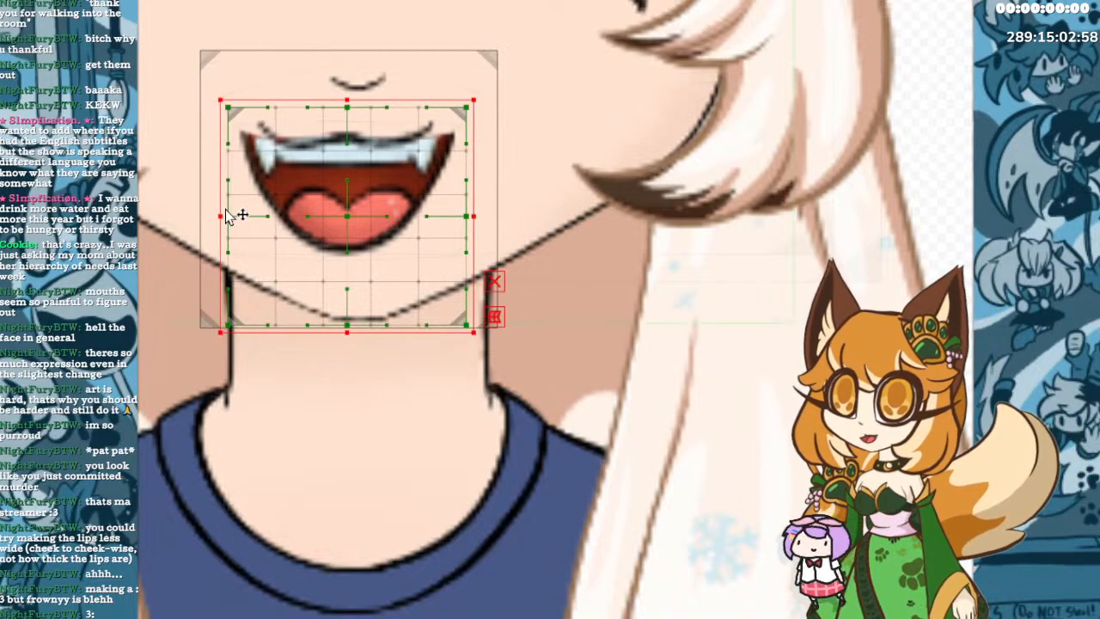
left_click_drag(214, 216, 243, 213)
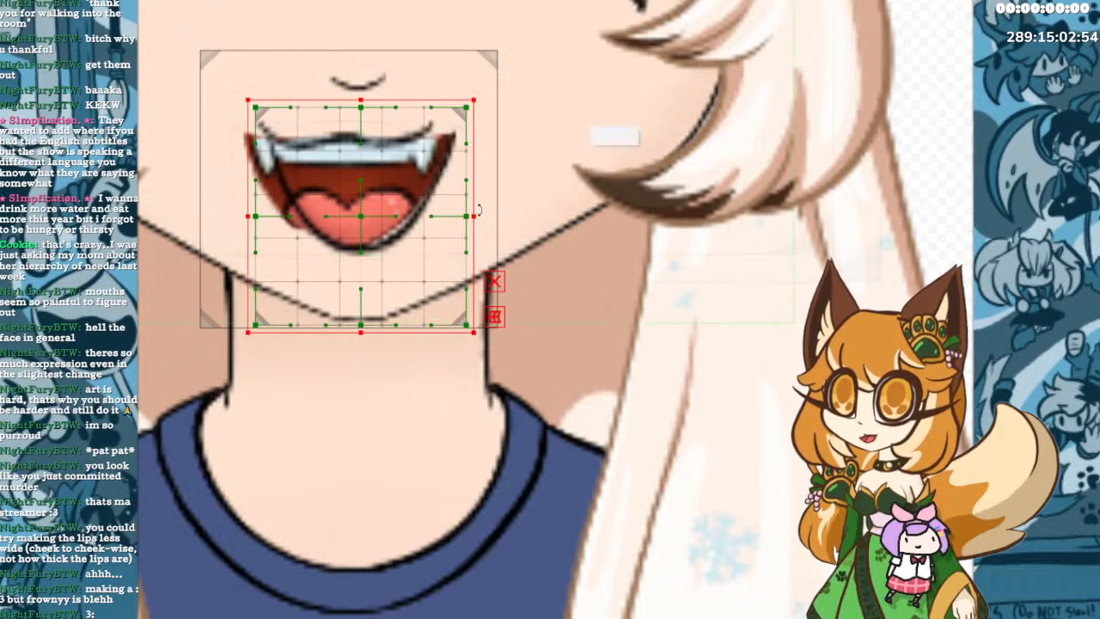
left_click_drag(476, 217, 445, 216)
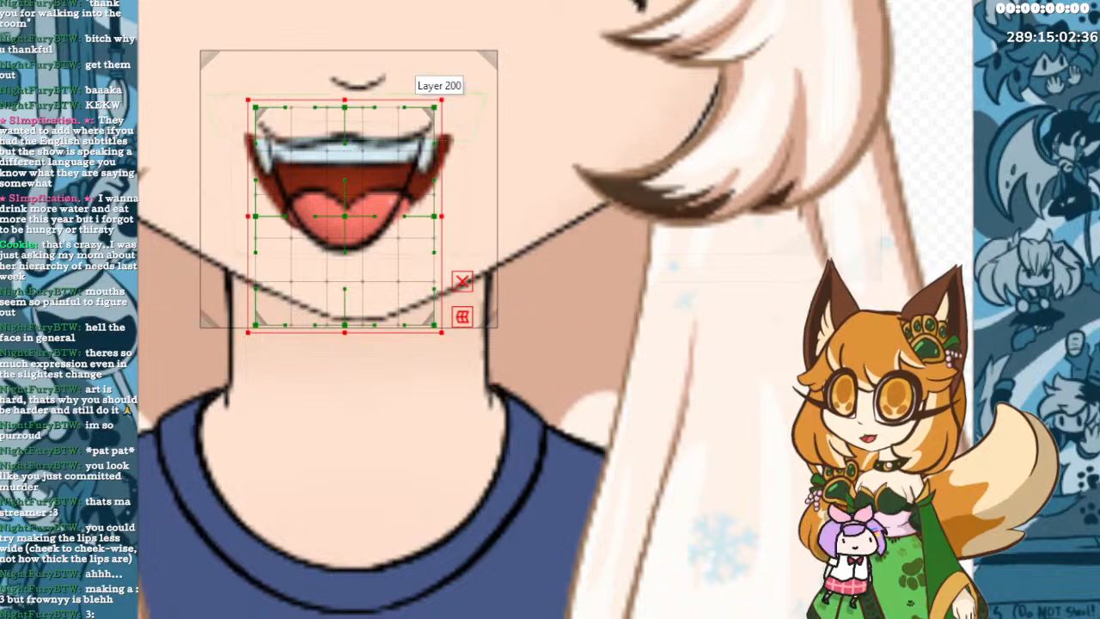
Select the open mouth's upper lip line, raise its right end and pull the neighbouring right-hand path points inward, with the outermost one lower.
left_click(344, 147)
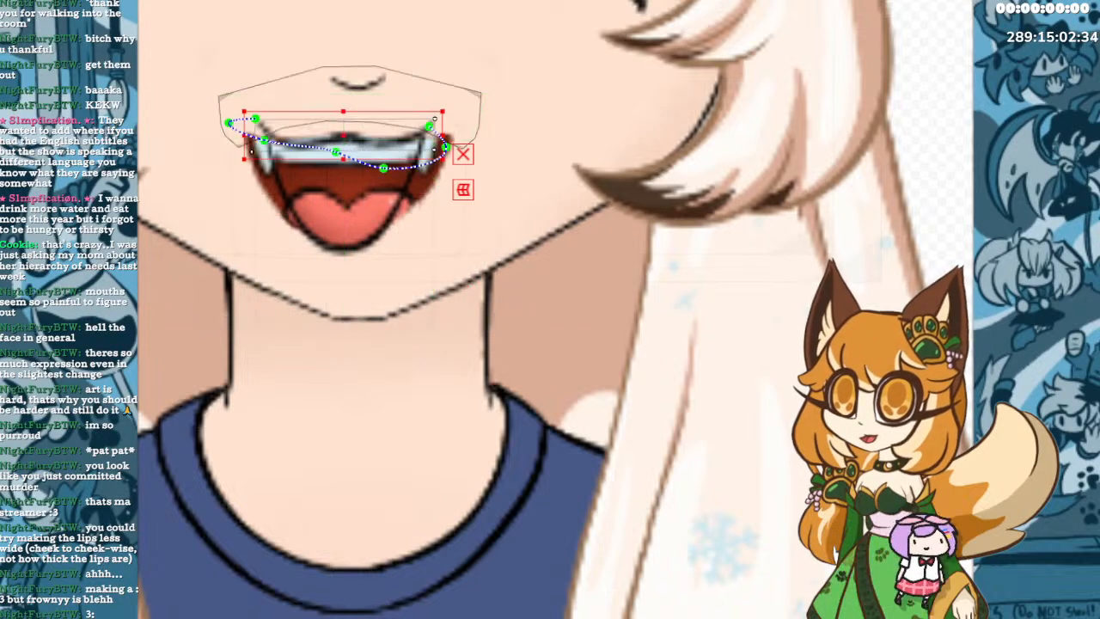
scroll(346, 166, "up", 5)
scroll(345, 169, "down", 5)
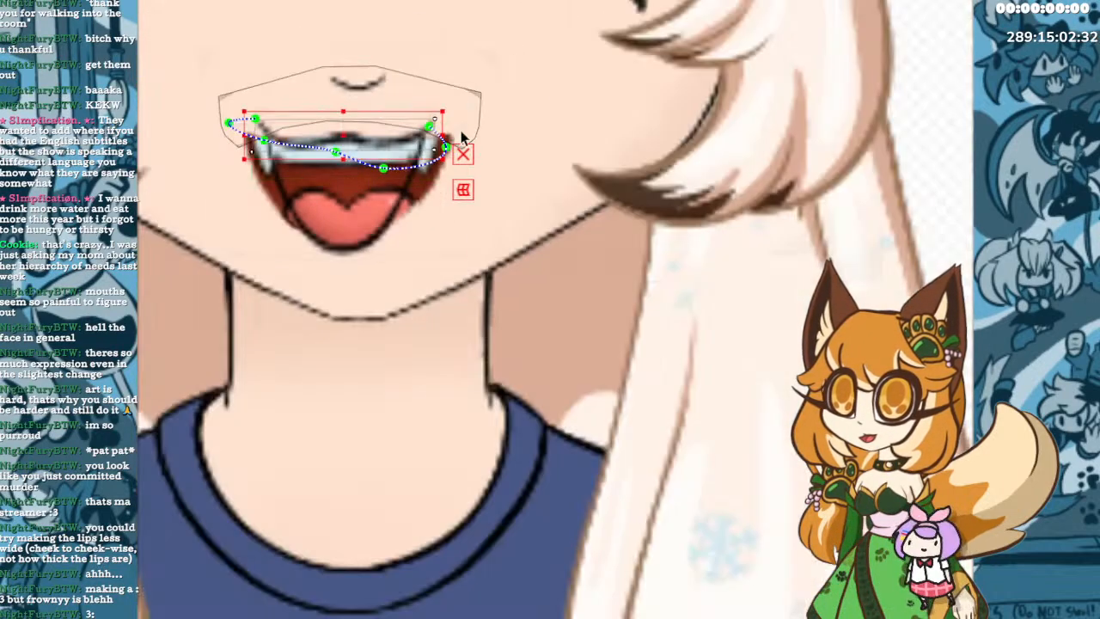
left_click_drag(383, 169, 371, 159)
left_click_drag(429, 129, 430, 121)
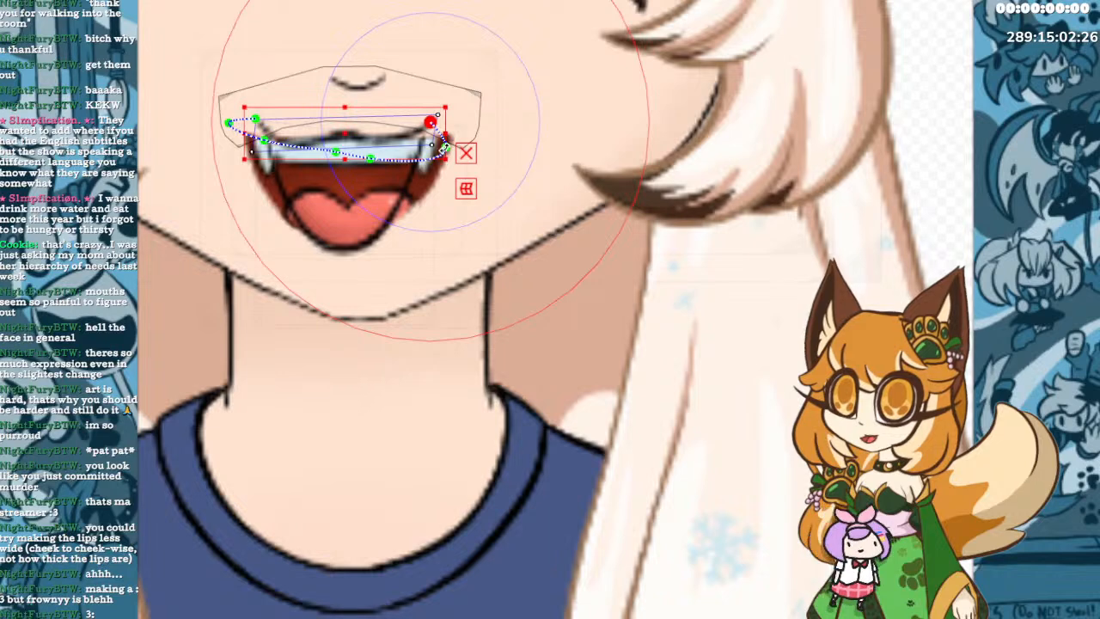
scroll(447, 145, "up", 4)
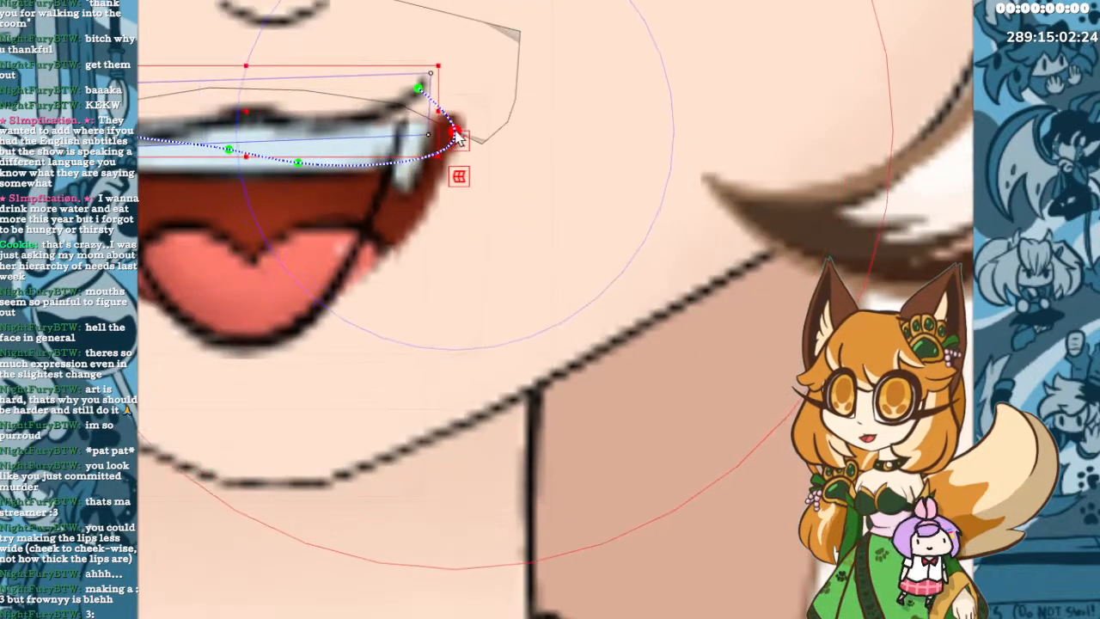
left_click_drag(434, 129, 394, 199)
scroll(258, 210, "down", 3)
scroll(214, 202, "up", 2)
scroll(172, 200, "down", 4)
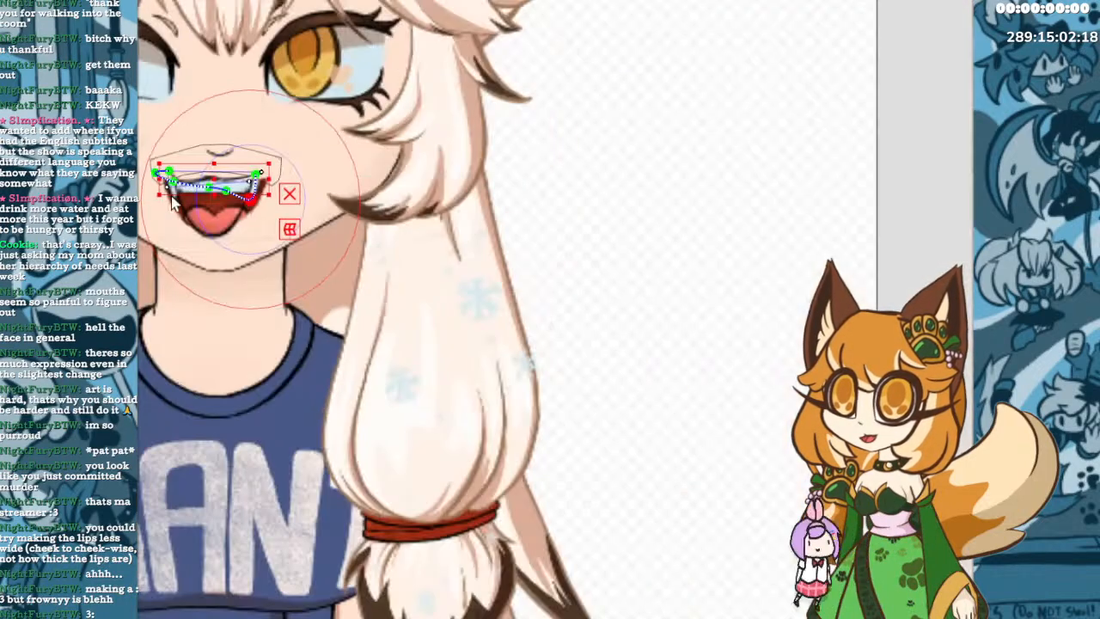
scroll(170, 196, "down", 3)
scroll(275, 217, "up", 6)
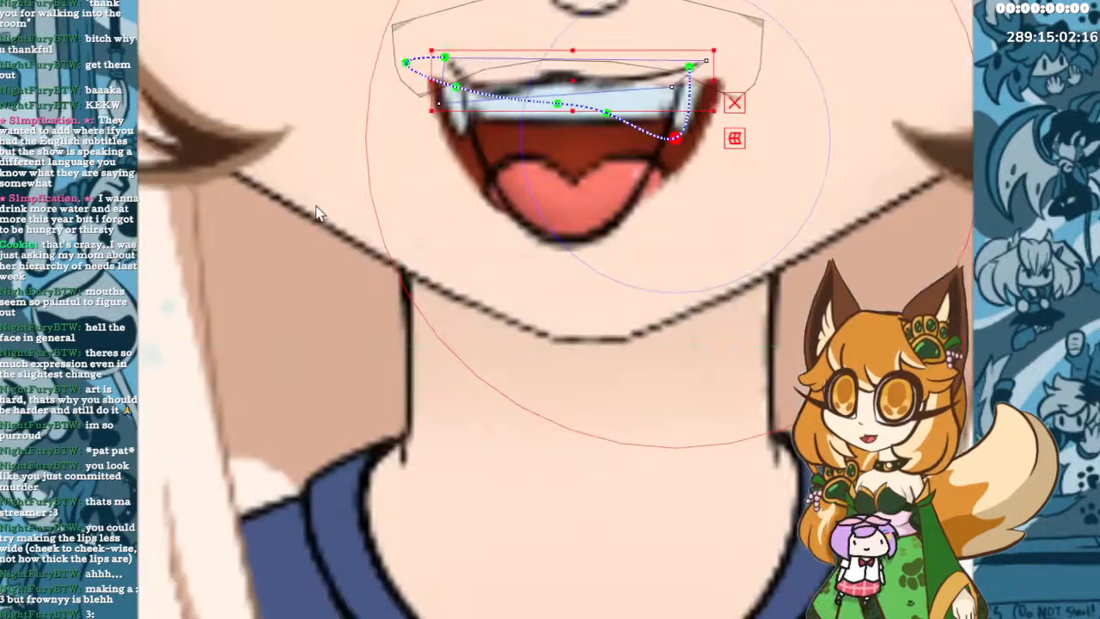
Centre the lip line's middle path point, lower the left-hand points and spread both ends of the line outward past the mouth corners.
left_click_drag(462, 92, 577, 114)
left_click_drag(408, 72, 391, 129)
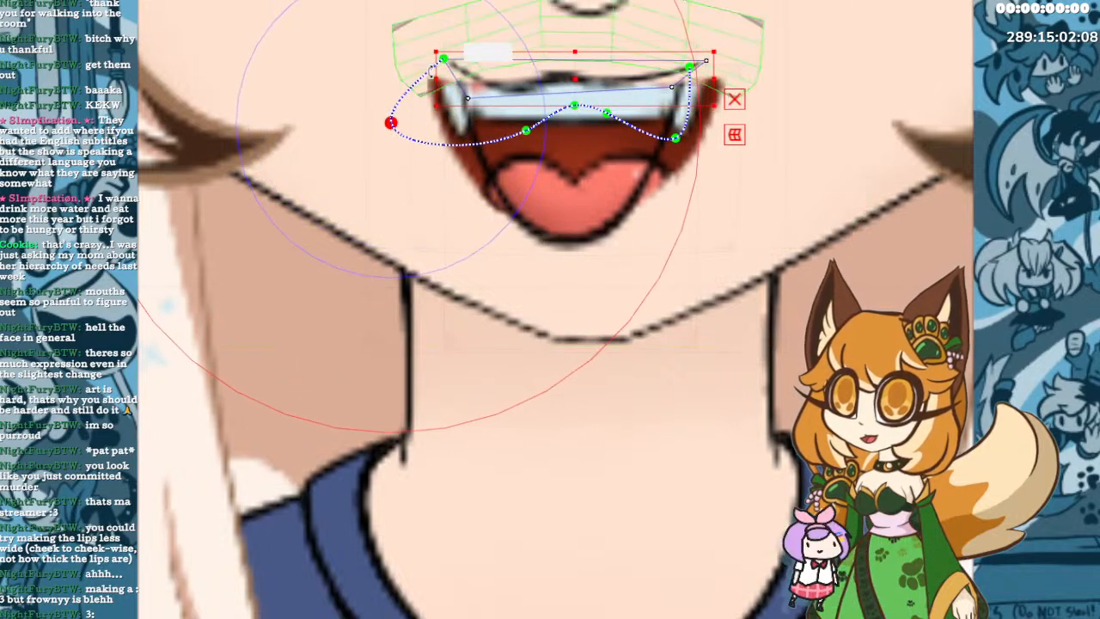
mouse_move(445, 62)
left_mouse_down()
mouse_move(423, 64)
mouse_move(427, 73)
mouse_move(425, 62)
left_mouse_up()
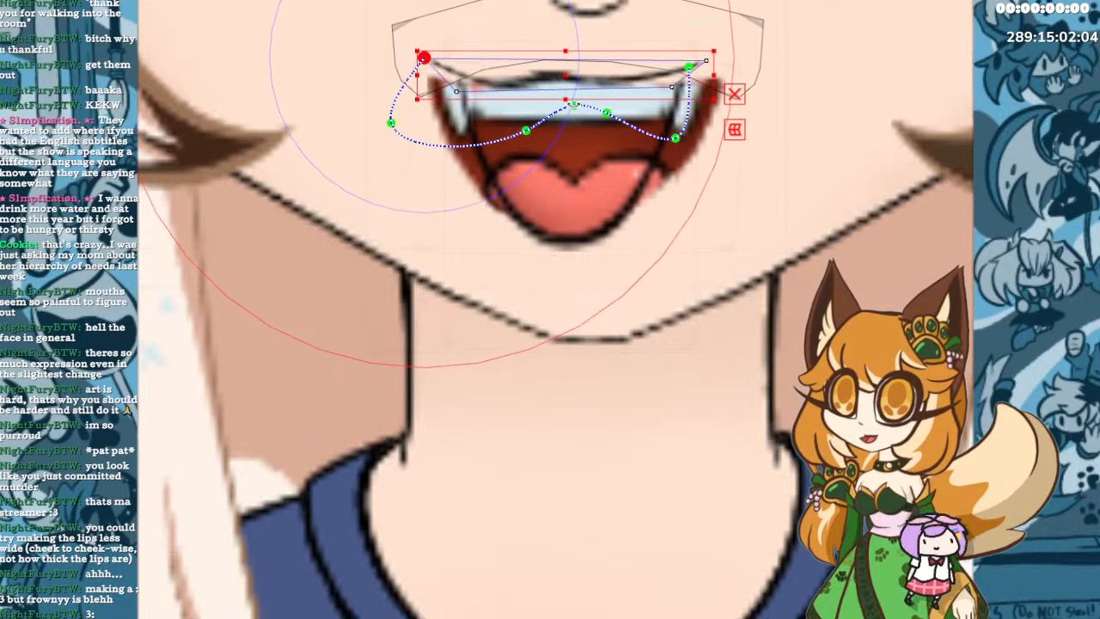
left_click_drag(688, 66, 705, 77)
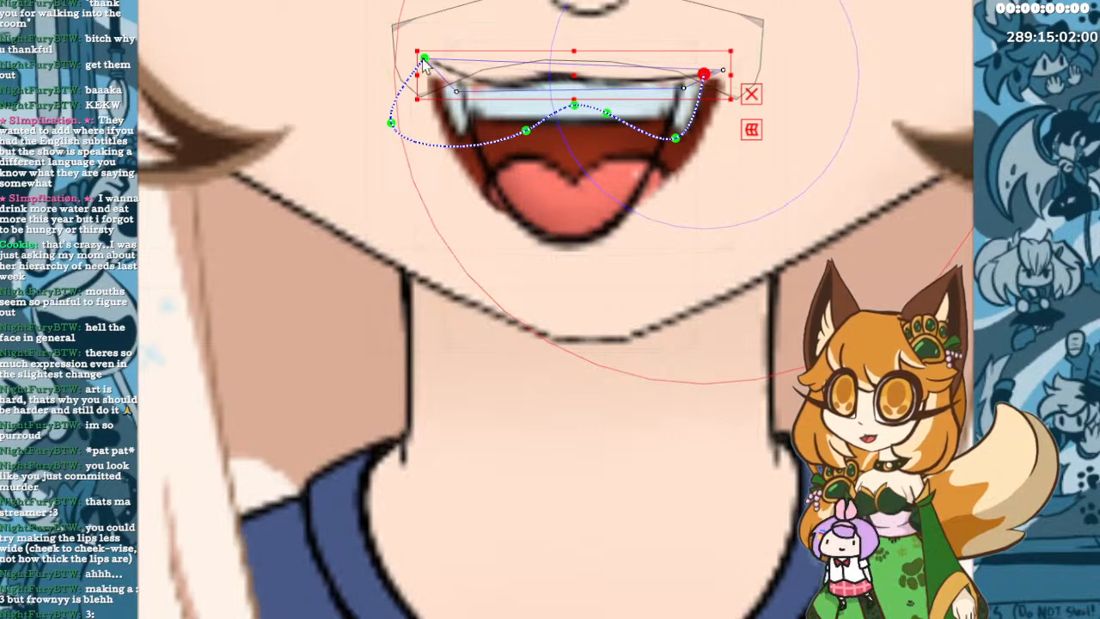
left_click_drag(424, 60, 421, 61)
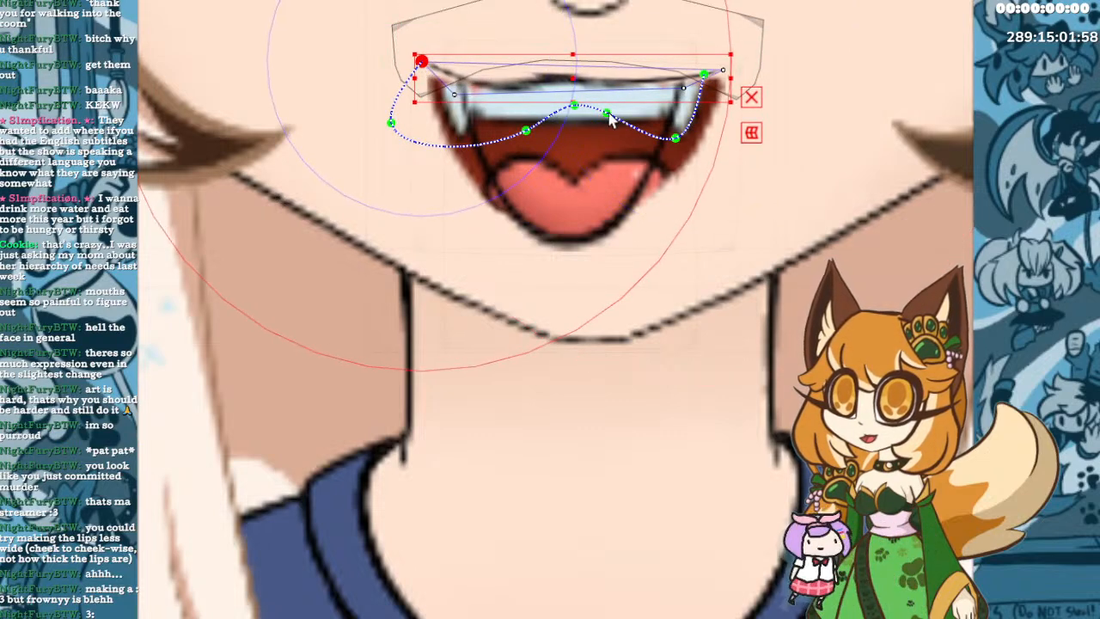
Pull the outer-left path point inward and raise the outer-right one so the upper lip line arches above the teeth.
left_click_drag(608, 113, 679, 154)
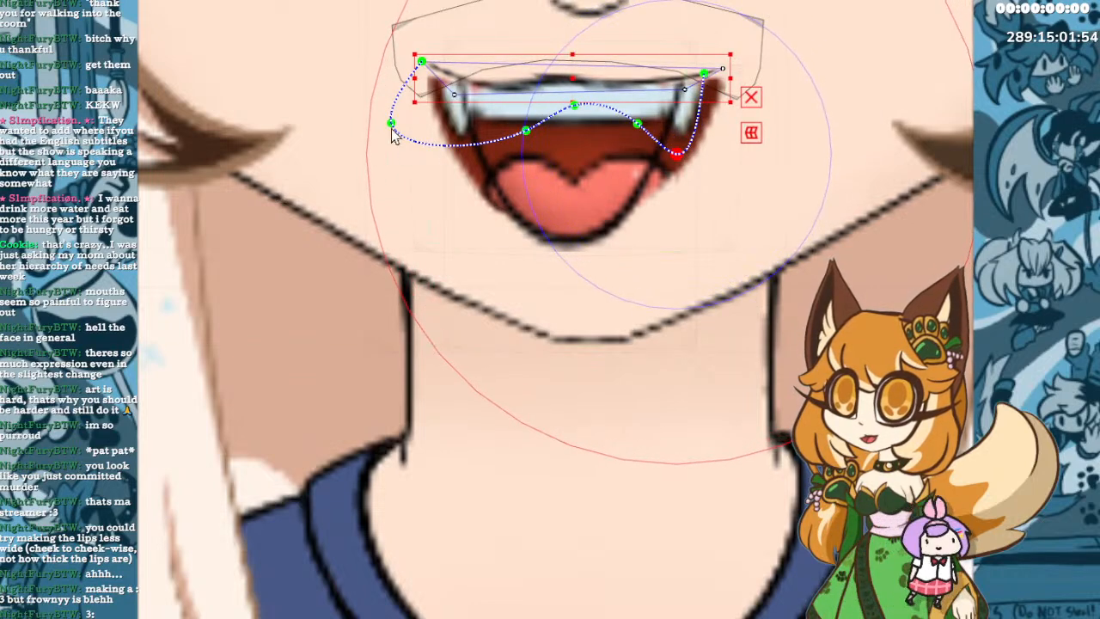
left_click_drag(391, 124, 486, 120)
left_click(525, 131)
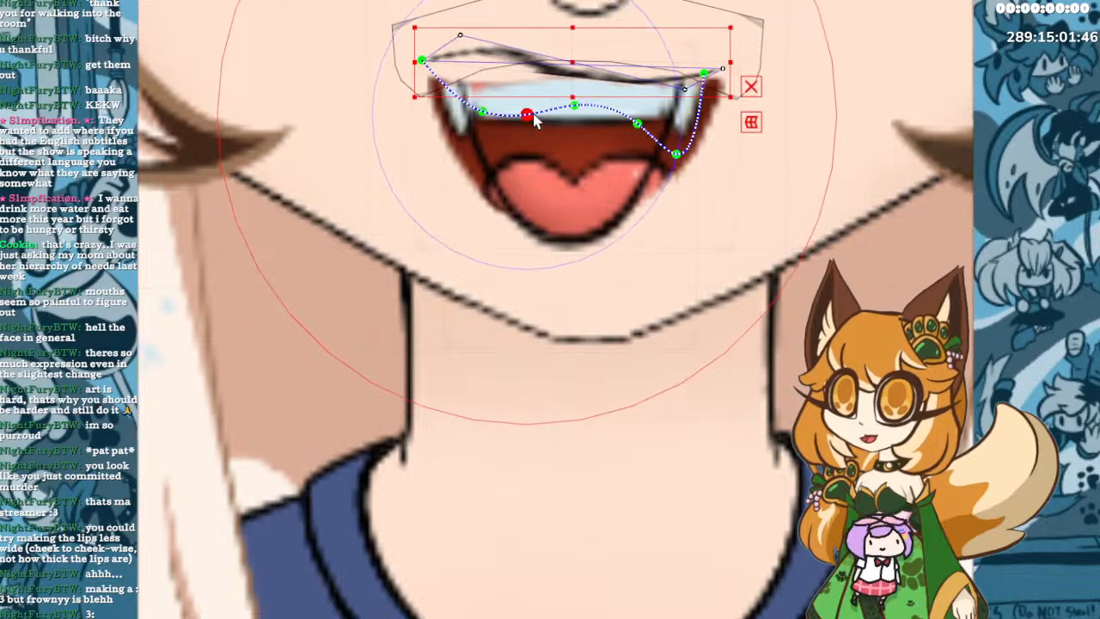
left_click_drag(484, 117, 493, 106)
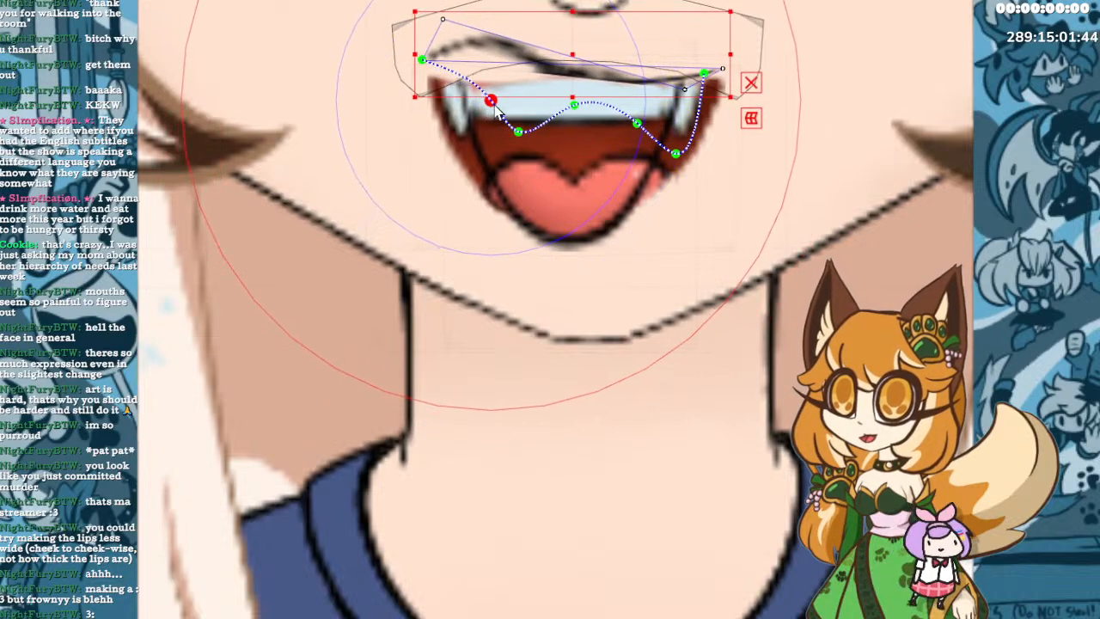
left_click_drag(670, 152, 682, 69)
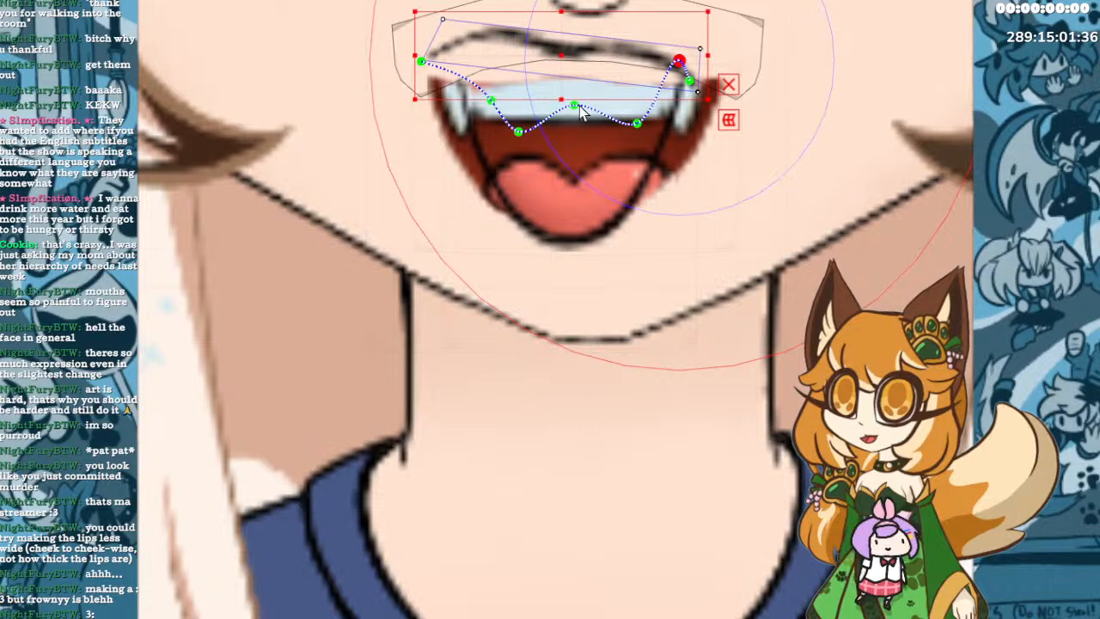
Lower the lip line's middle path point to the tongue, bring the left end in to the mouth corner and fine-tune the neighbouring points.
left_click_drag(581, 112, 583, 213)
left_click_drag(424, 66, 454, 101)
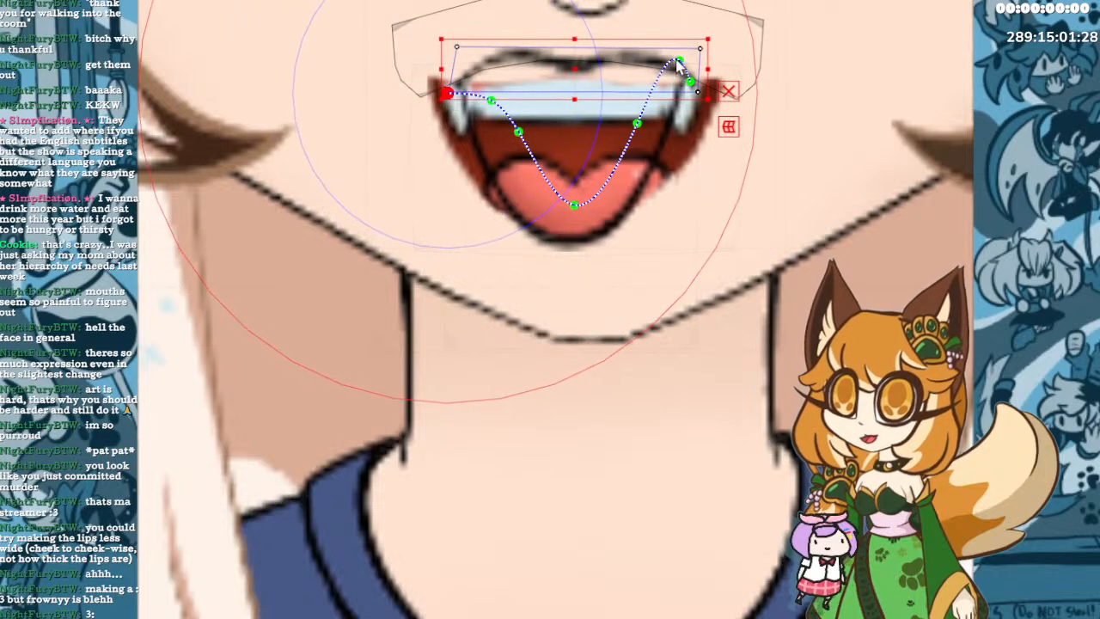
left_click_drag(678, 60, 685, 64)
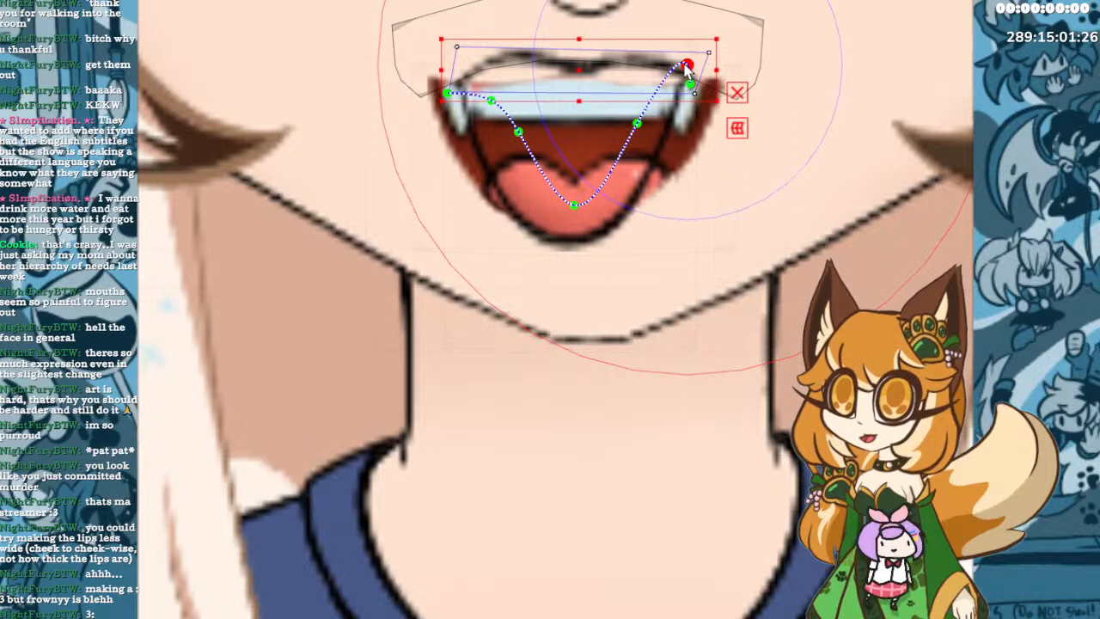
left_click_drag(520, 134, 514, 113)
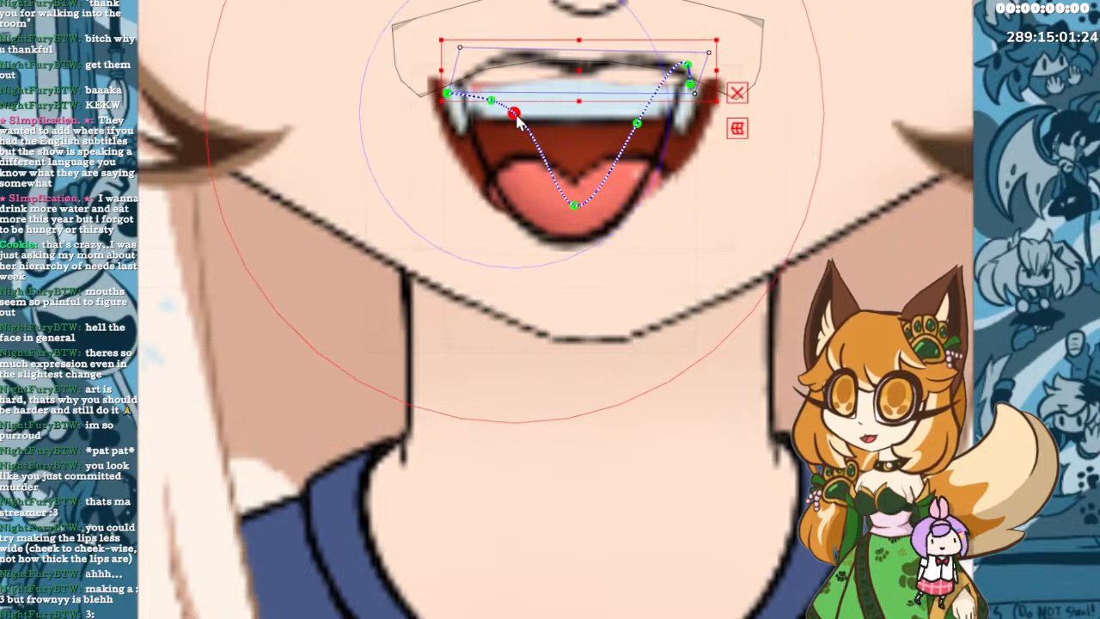
Raise the middle path point above the upper lip line and place its two neighbours lower on either side to form a central peak.
left_click_drag(576, 200, 607, 62)
left_click_drag(578, 114, 566, 41)
left_click_drag(516, 119, 558, 112)
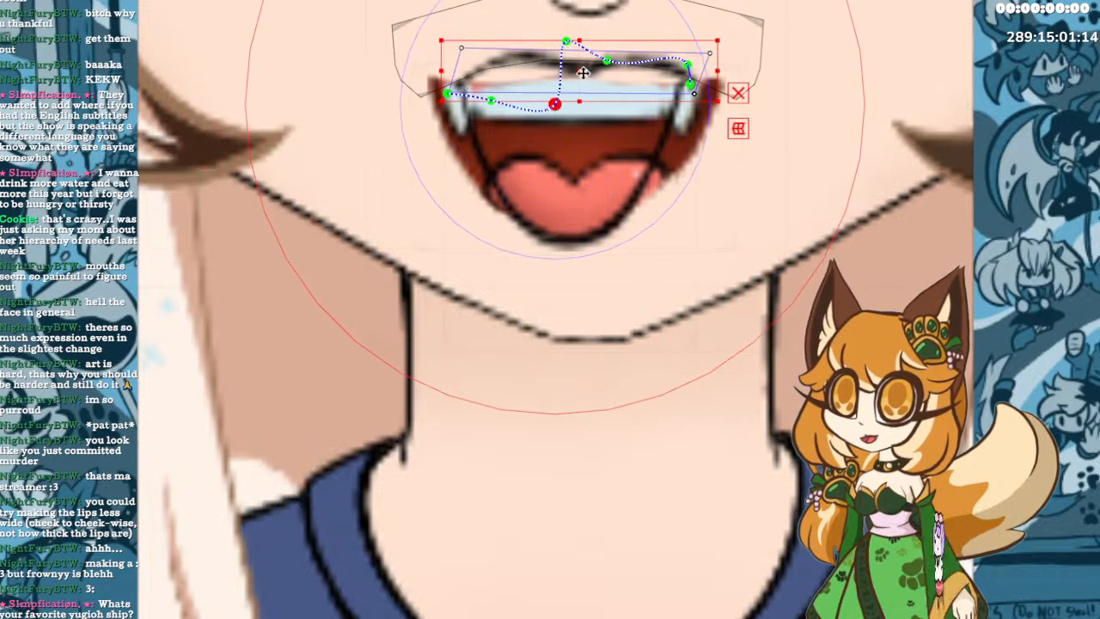
left_click_drag(607, 63, 579, 126)
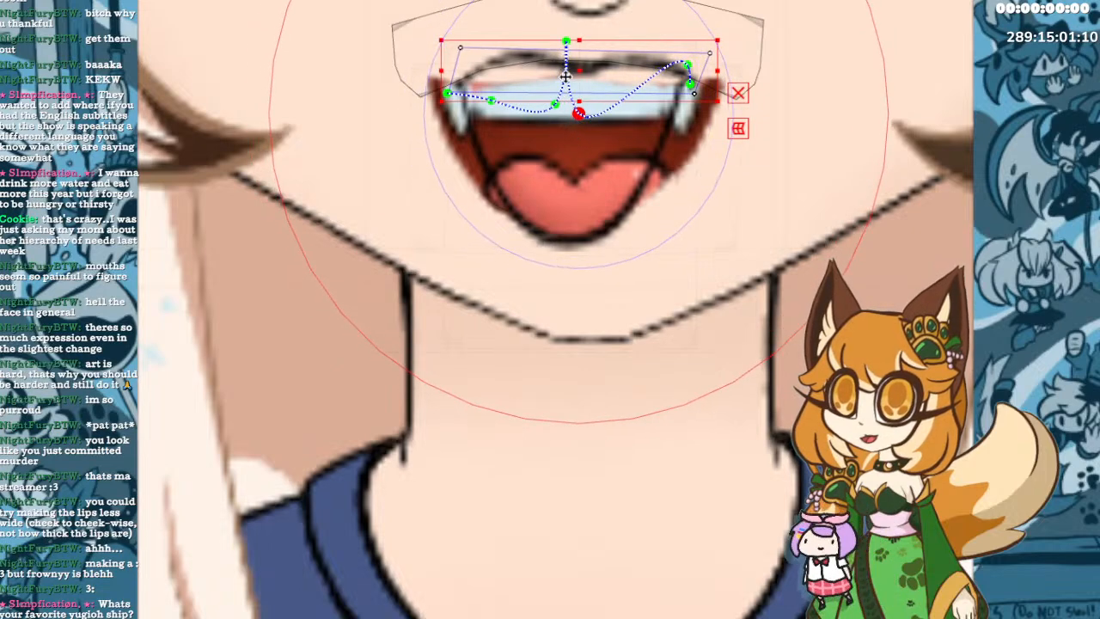
mouse_move(568, 48)
left_mouse_down()
mouse_move(570, 197)
mouse_move(572, 29)
mouse_move(560, 40)
left_mouse_up()
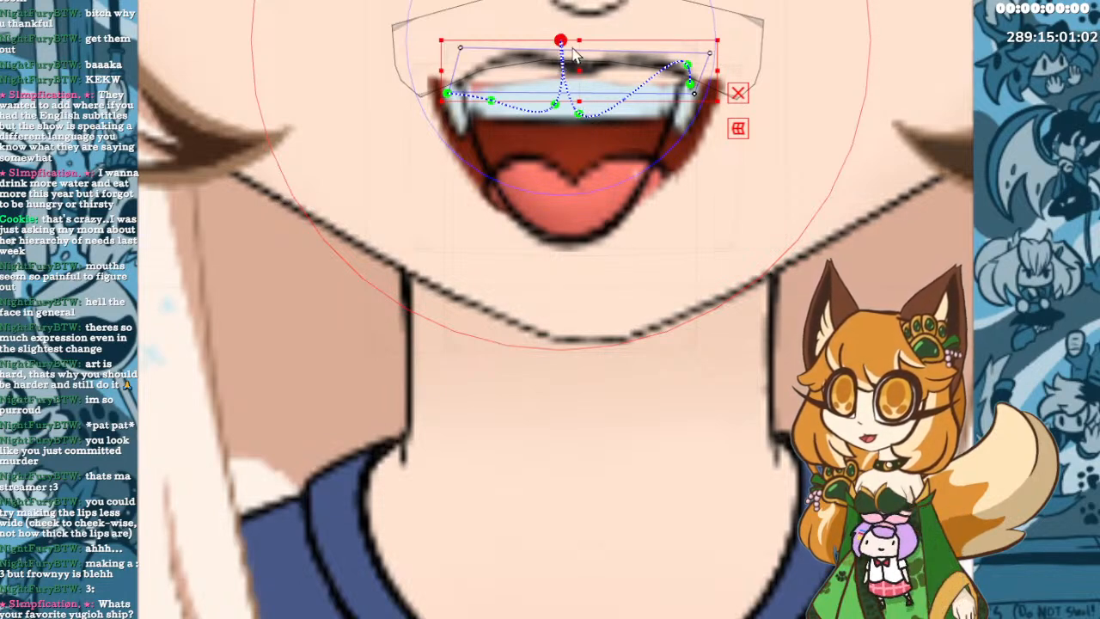
left_click_drag(573, 48, 585, 41)
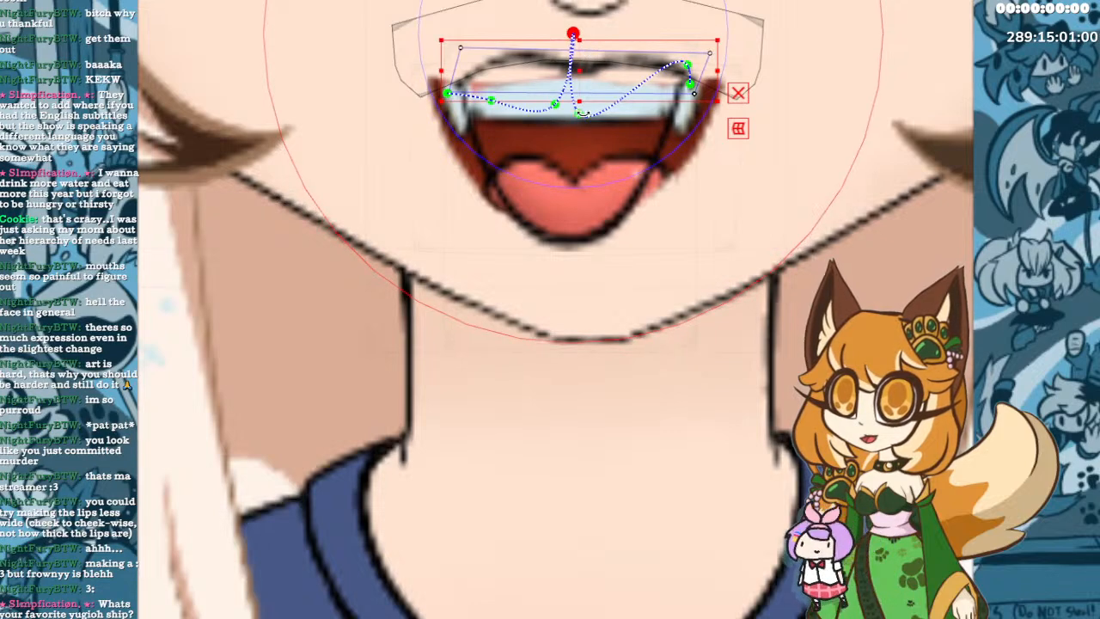
left_click_drag(577, 127, 600, 125)
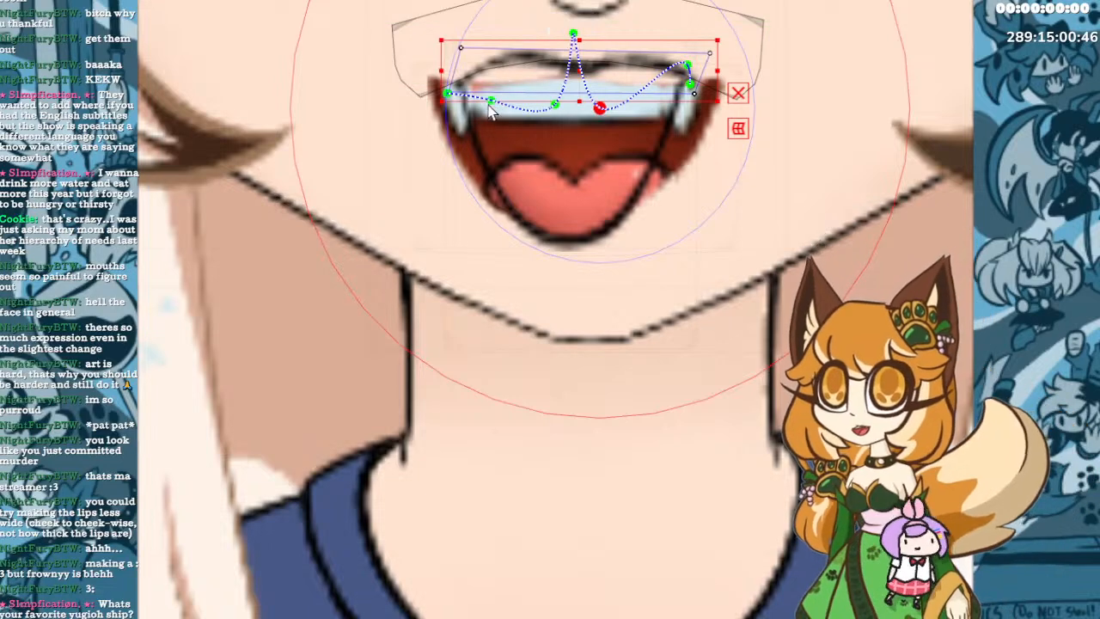
Move the lip line's left path point down and outward, and try stretching the mouth interior's deformer upward toward the nose.
left_click_drag(490, 105, 481, 116)
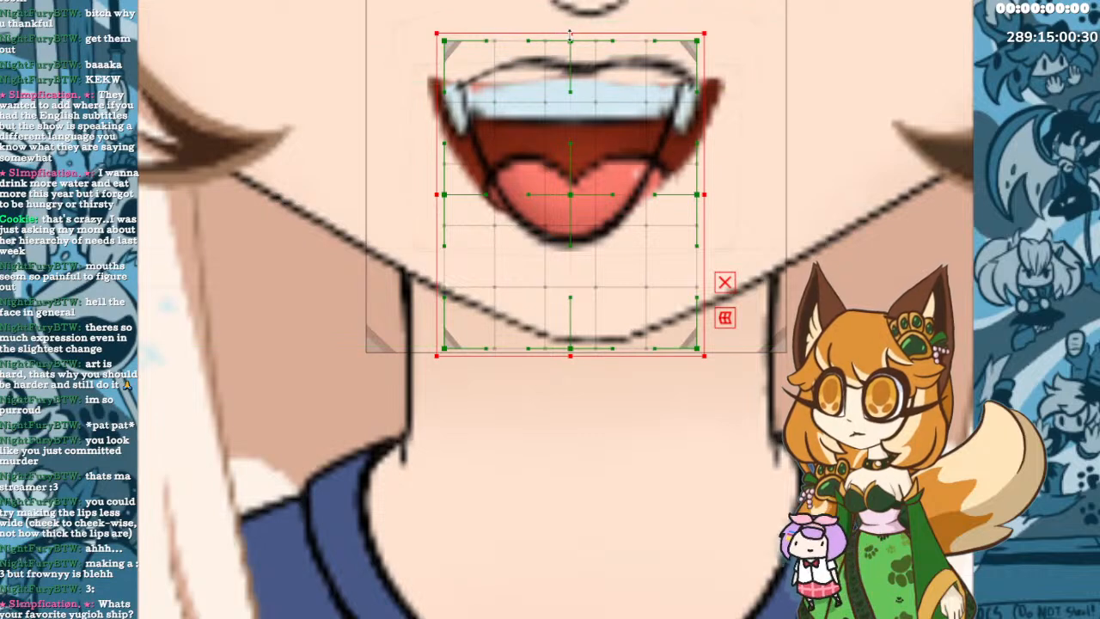
left_click_drag(569, 29, 567, 7)
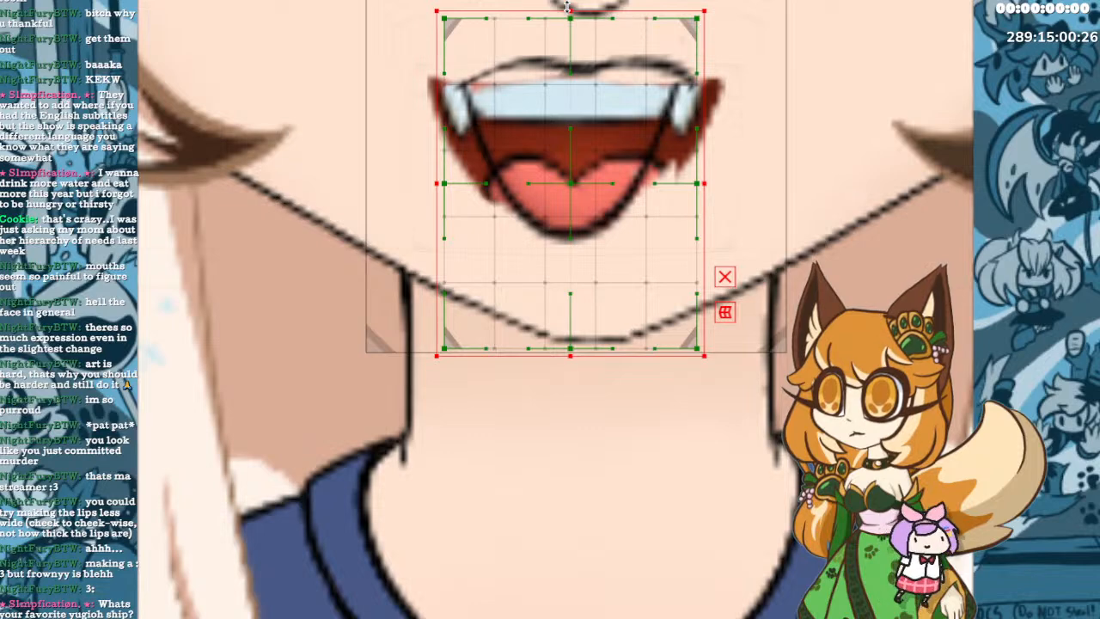
key("ctrl+z")
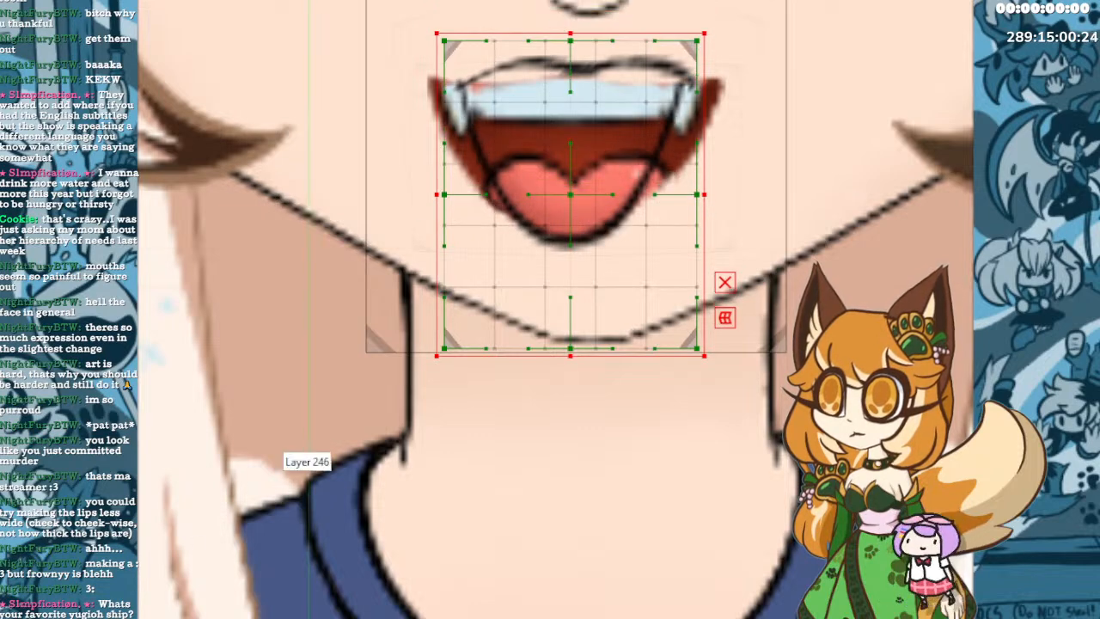
Select the skin cover mesh above the open frown and raise its lower edge from the teeth to the upper lip line.
left_click(570, 54)
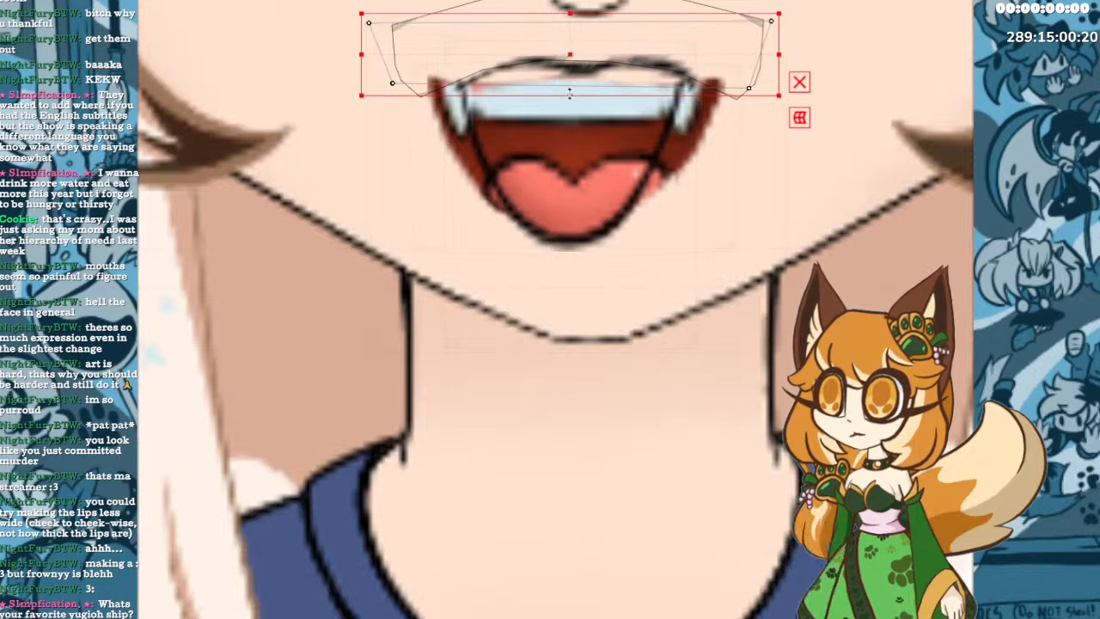
left_click_drag(570, 92, 576, 67)
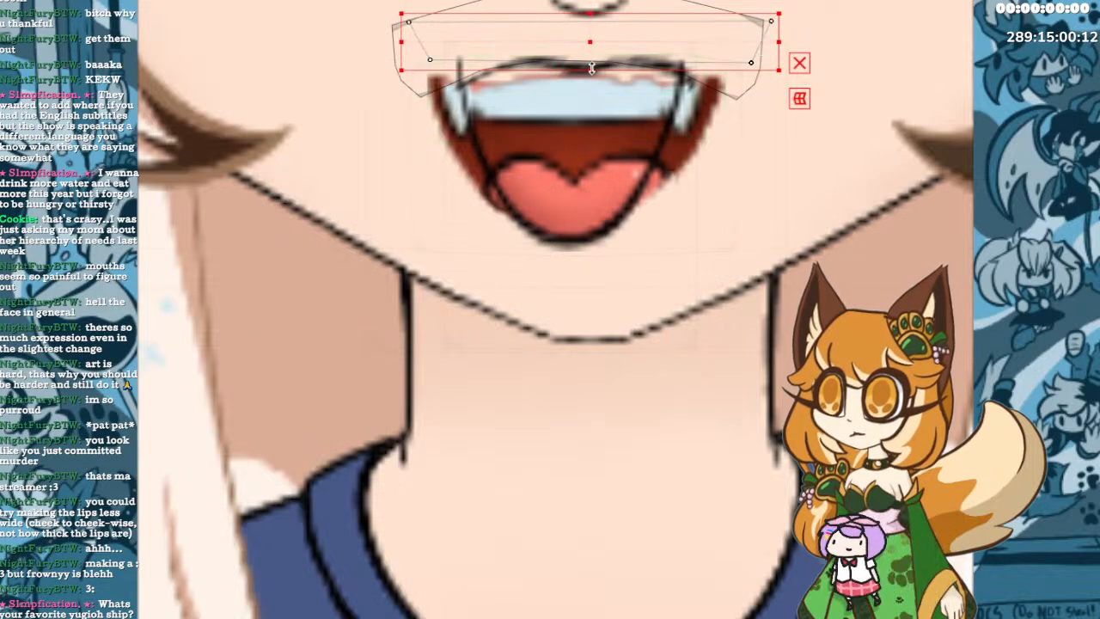
mouse_move(591, 71)
left_mouse_down()
mouse_move(585, 108)
mouse_move(585, 66)
left_mouse_up()
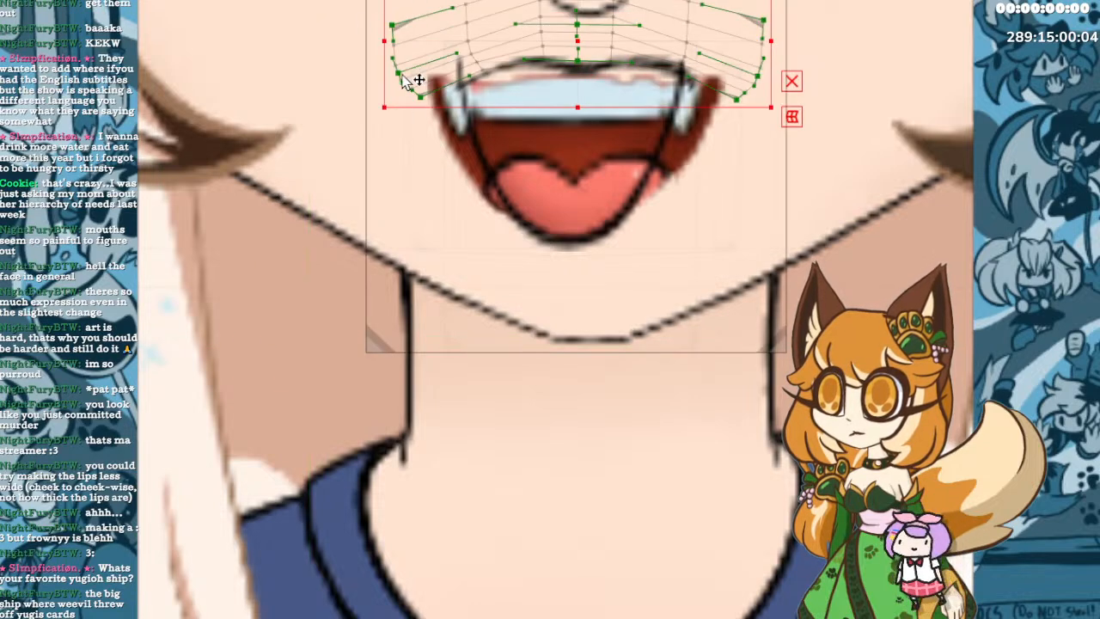
Pull the skin cover deformer's lower corners outward and down on the open frown, and lower its inner points toward the closed frown's lip line.
left_click_drag(403, 75, 341, 143)
left_click_drag(761, 83, 773, 104)
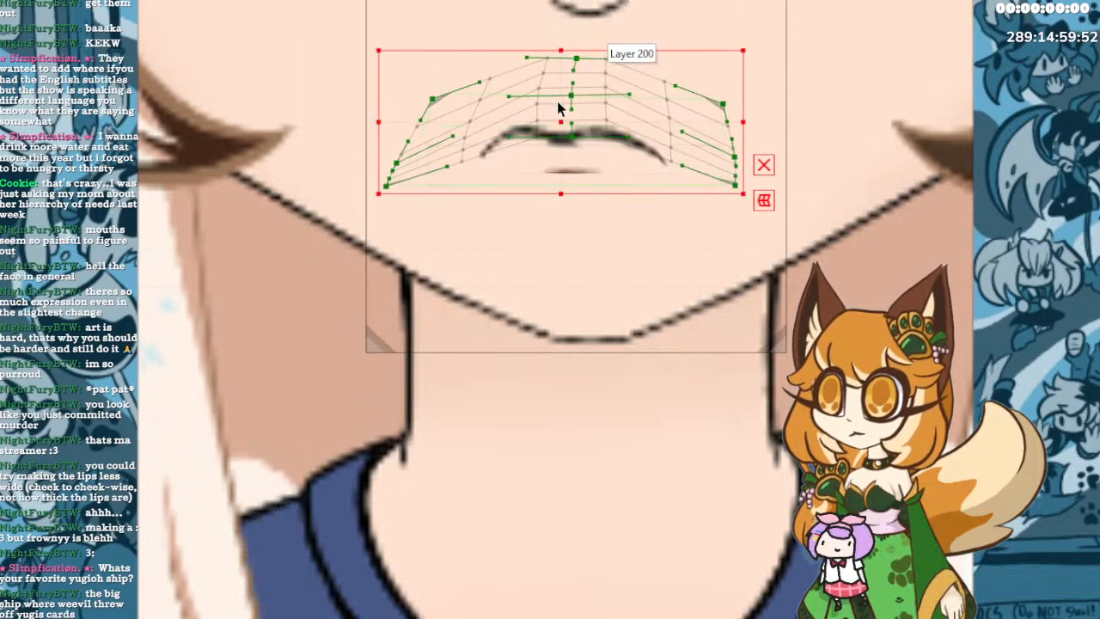
left_click_drag(572, 101, 587, 123)
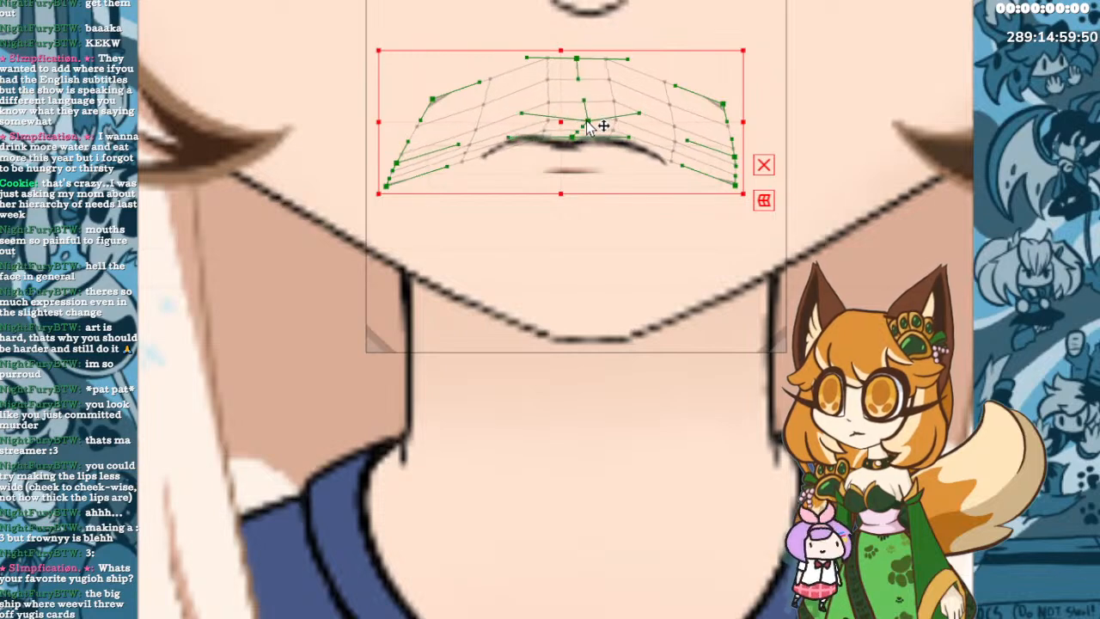
left_click_drag(514, 113, 514, 132)
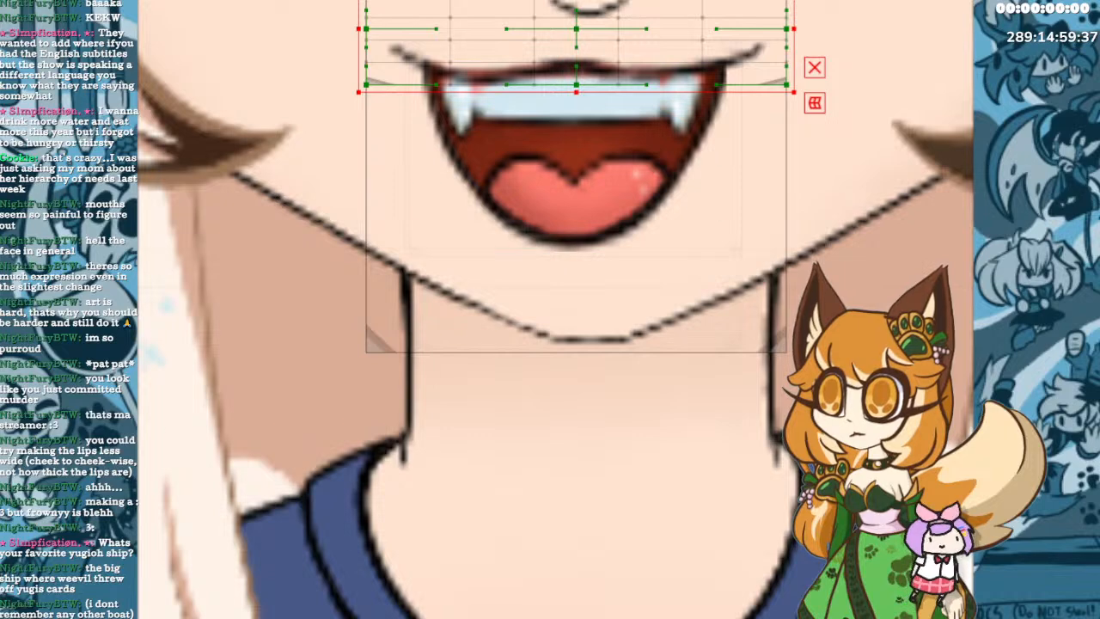
Widen the skin cover to its deformer's sides on the open smile, and extend its lower edge over the red on the closed smile.
left_click(404, 53)
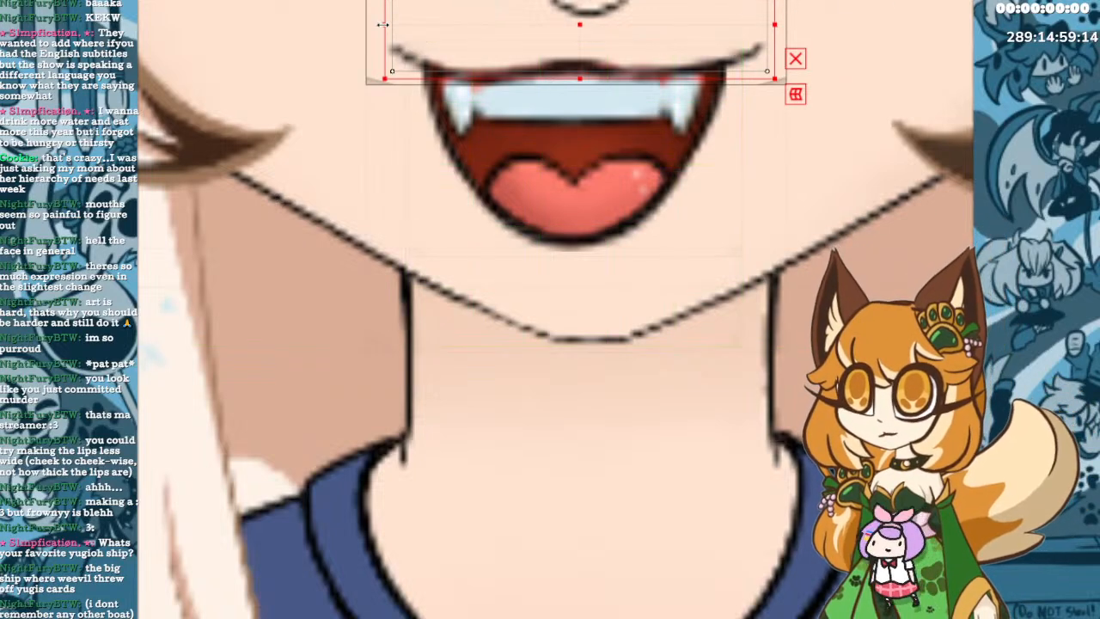
left_click_drag(385, 24, 361, 24)
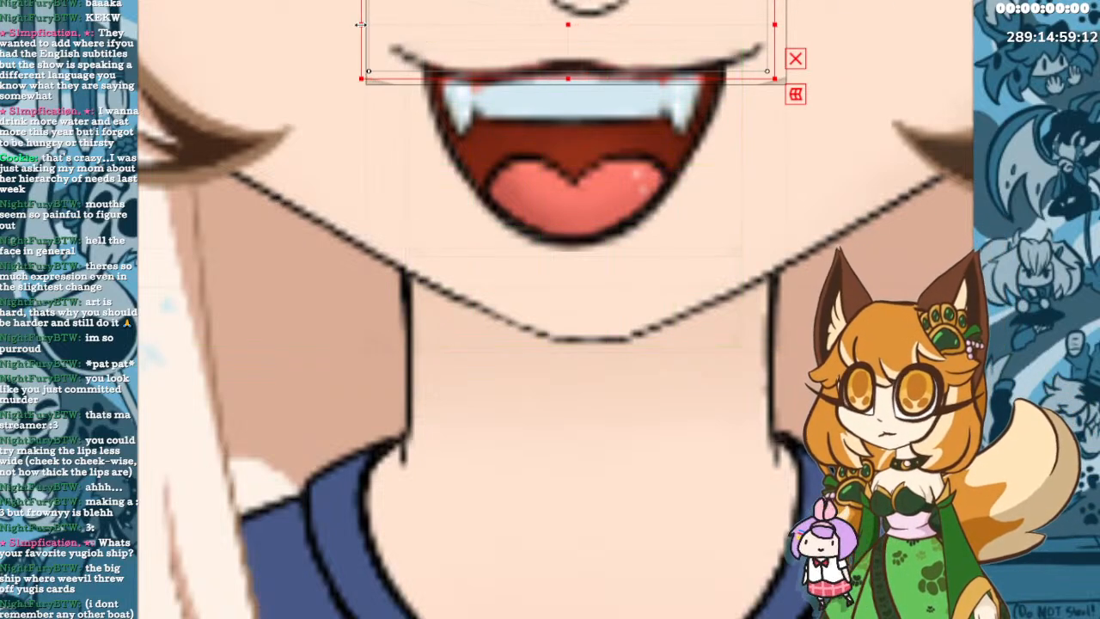
left_click_drag(776, 24, 795, 24)
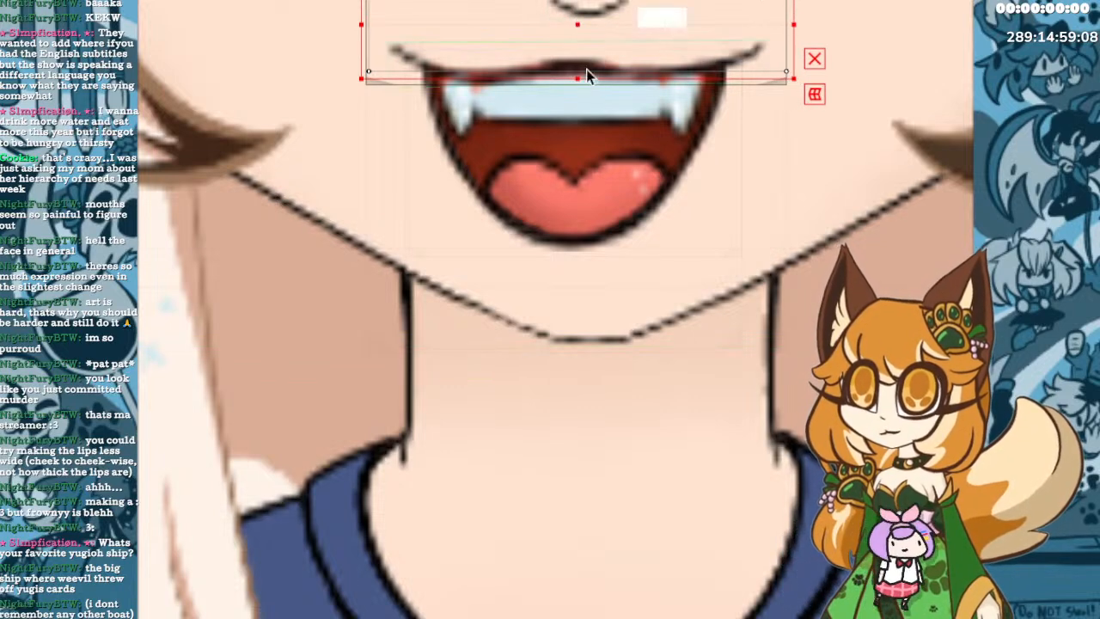
left_click_drag(581, 75, 580, 83)
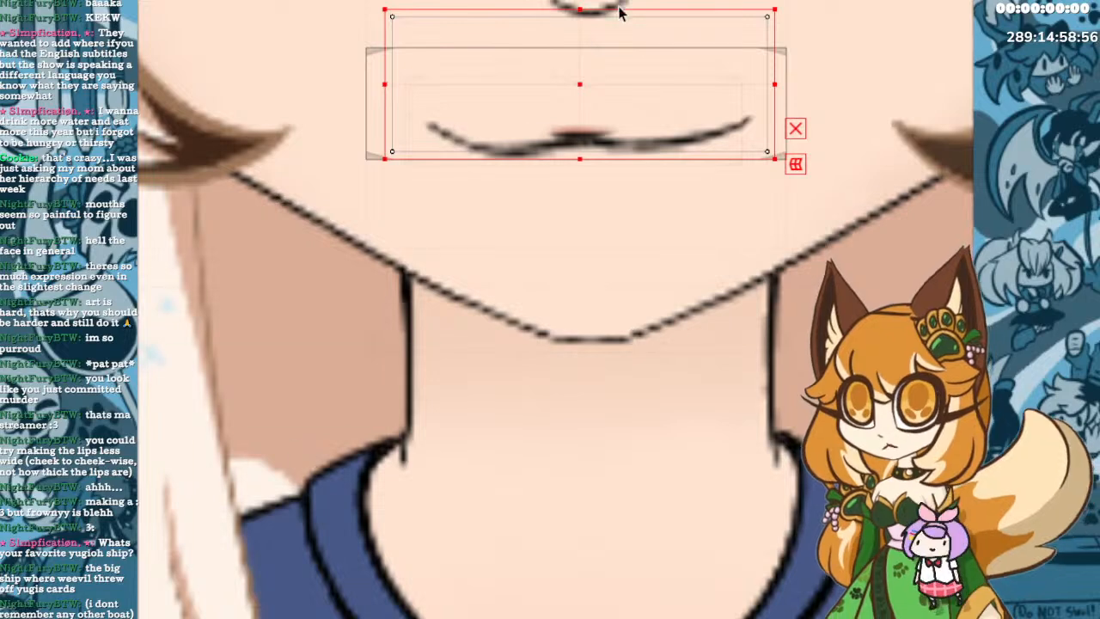
left_click_drag(577, 159, 579, 173)
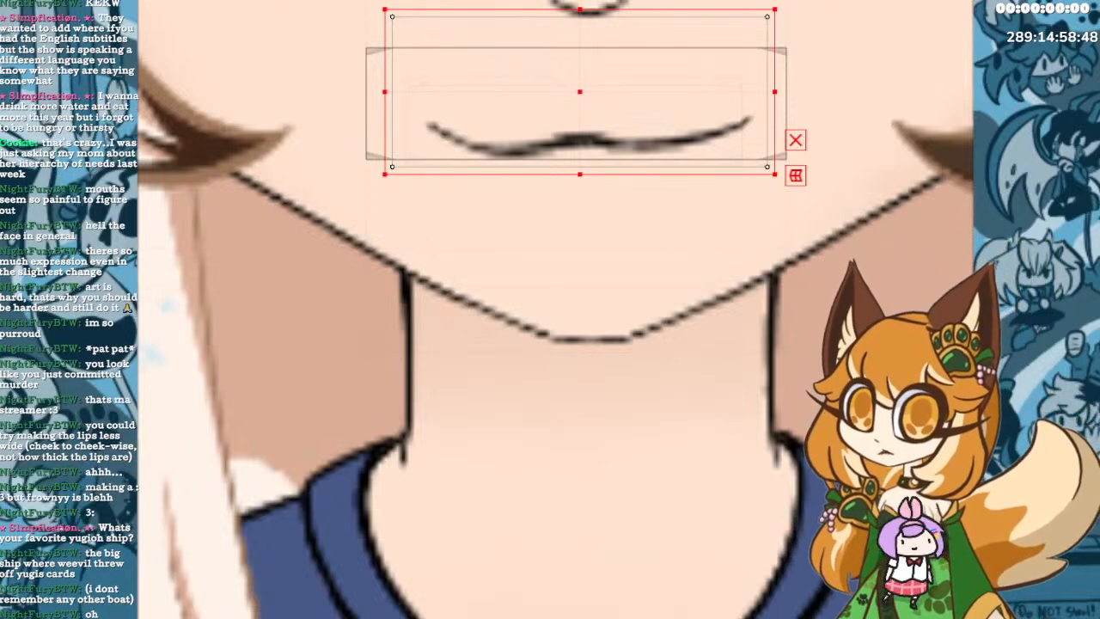
Select the mouth interior's warp deformer and narrow it from both sides so the open frown's interior fits inside the lip lines.
left_click(732, 120)
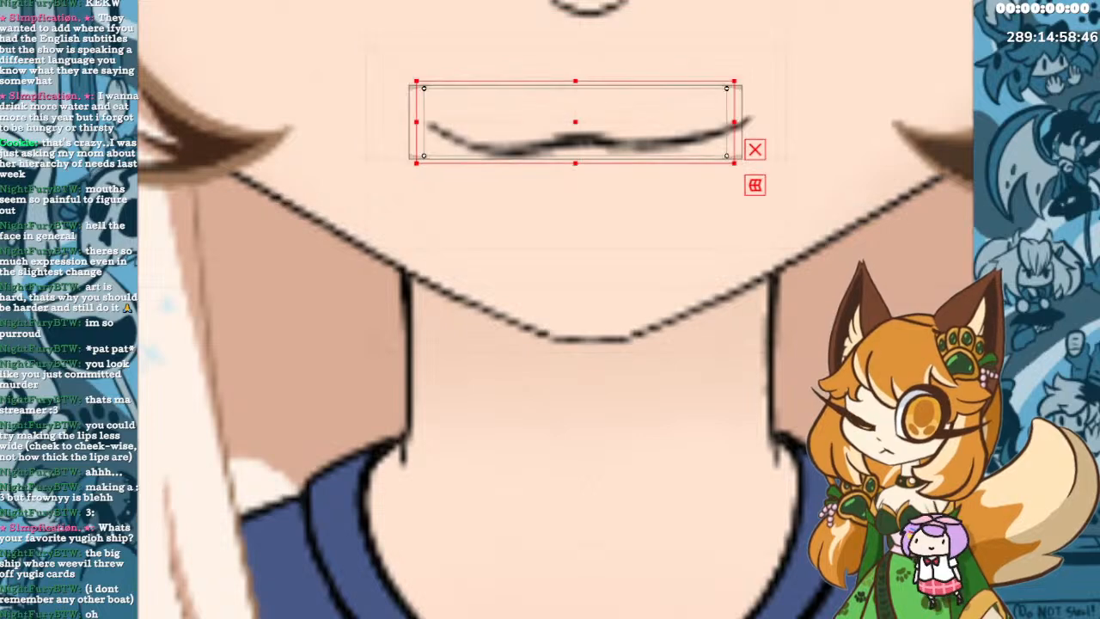
left_click(746, 119)
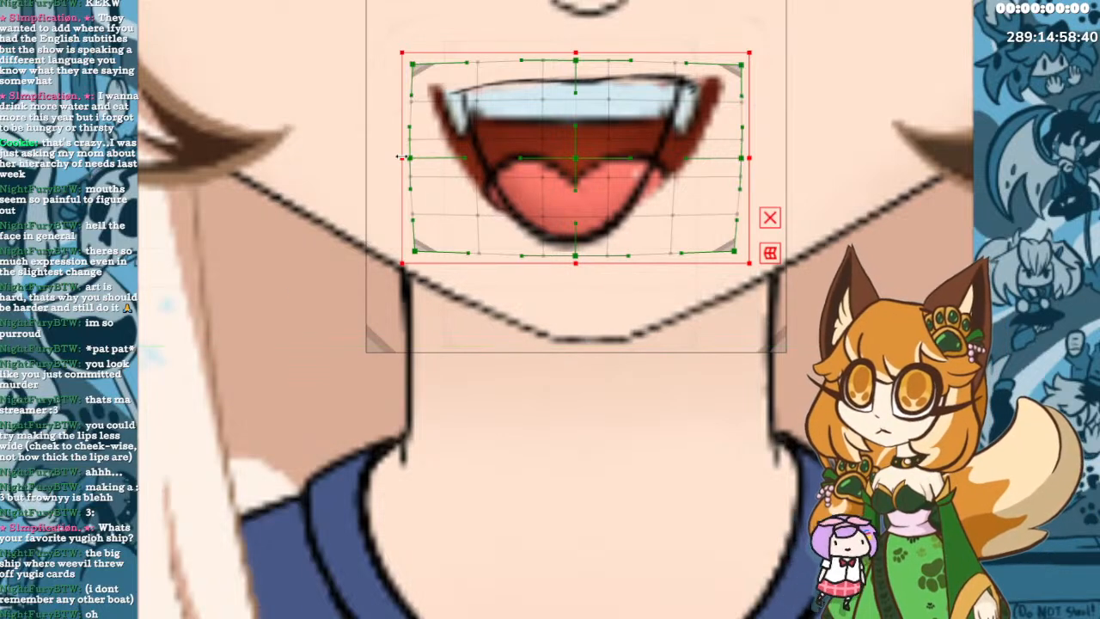
left_click_drag(400, 157, 430, 156)
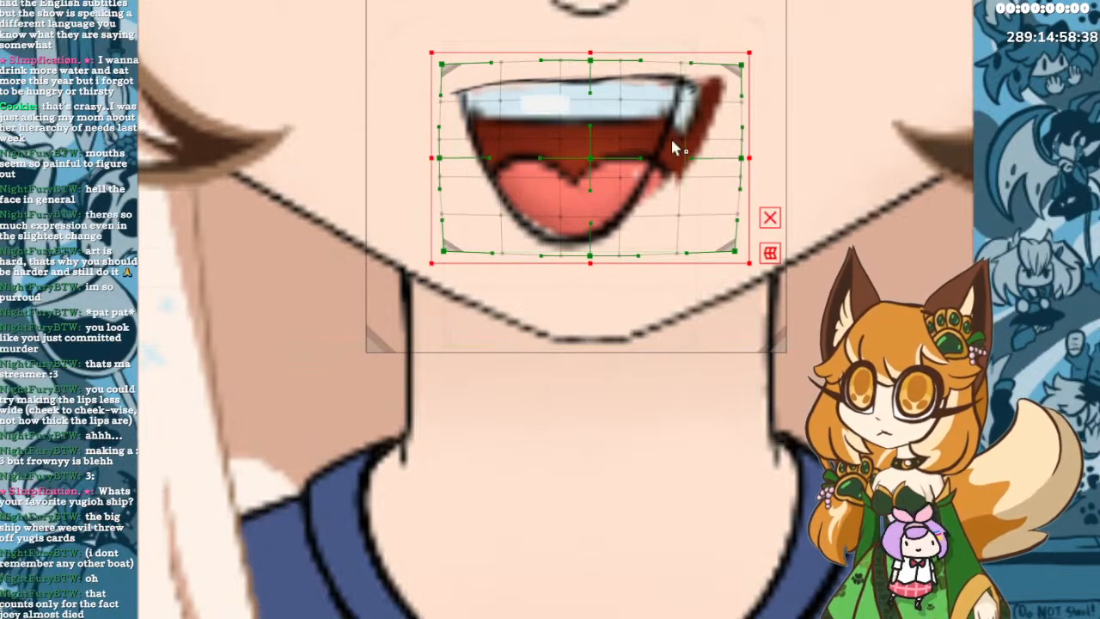
left_click_drag(750, 158, 701, 167)
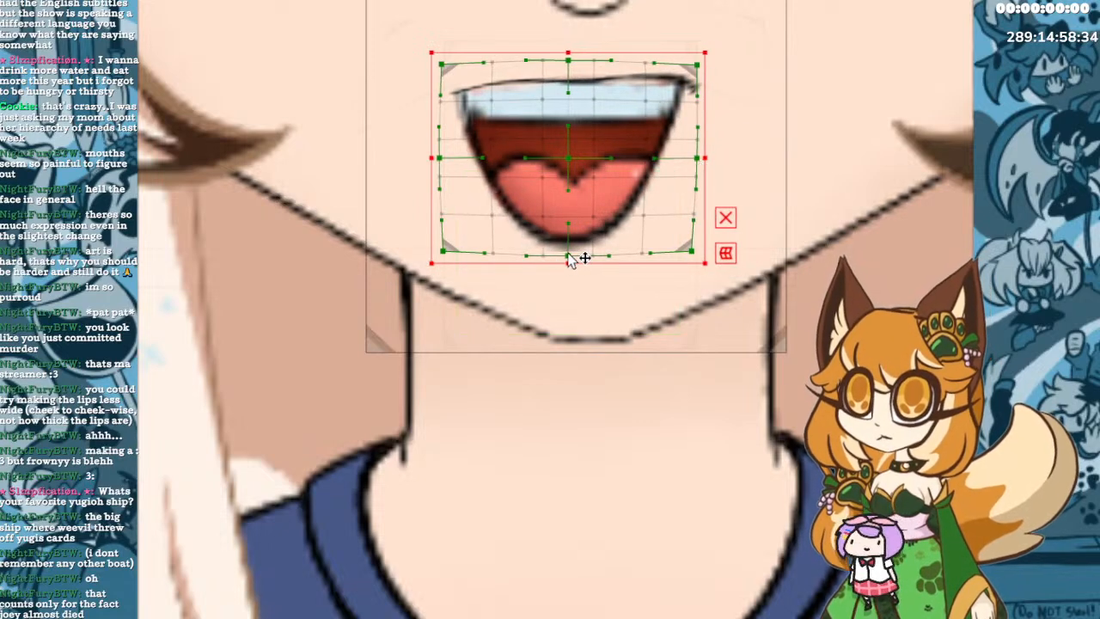
Raise the upper control points of the mouth interior's deformer above the lip, lower its bottom middle point and pull its lower-left corner inward.
mouse_move(567, 258)
left_mouse_down()
mouse_move(572, 281)
mouse_move(568, 268)
left_mouse_up()
left_click_drag(443, 258, 453, 258)
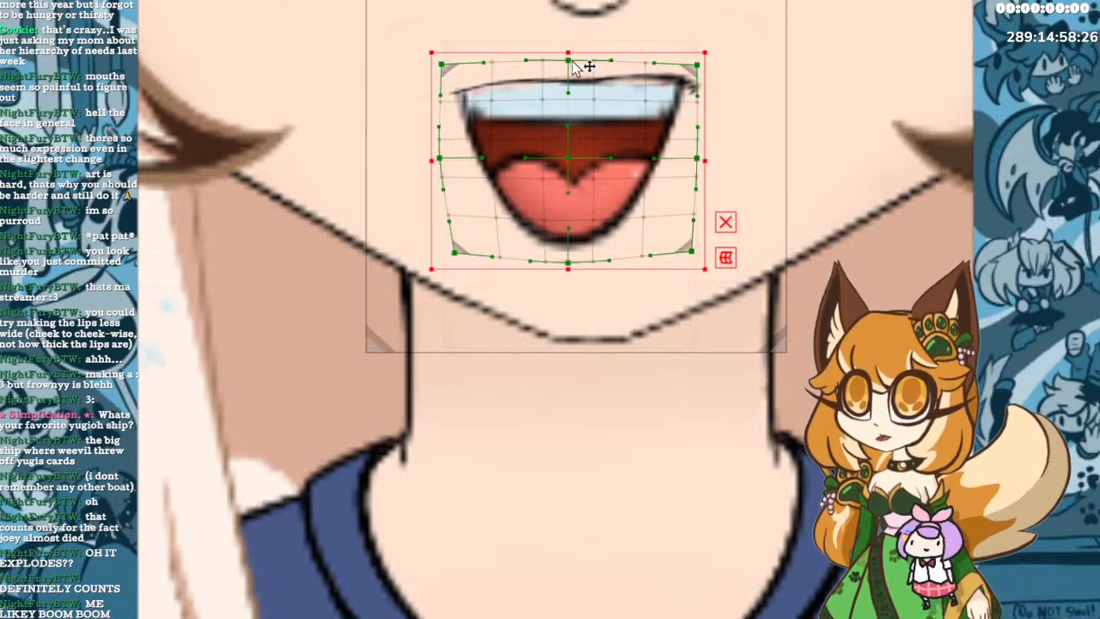
left_click_drag(574, 67, 582, 54)
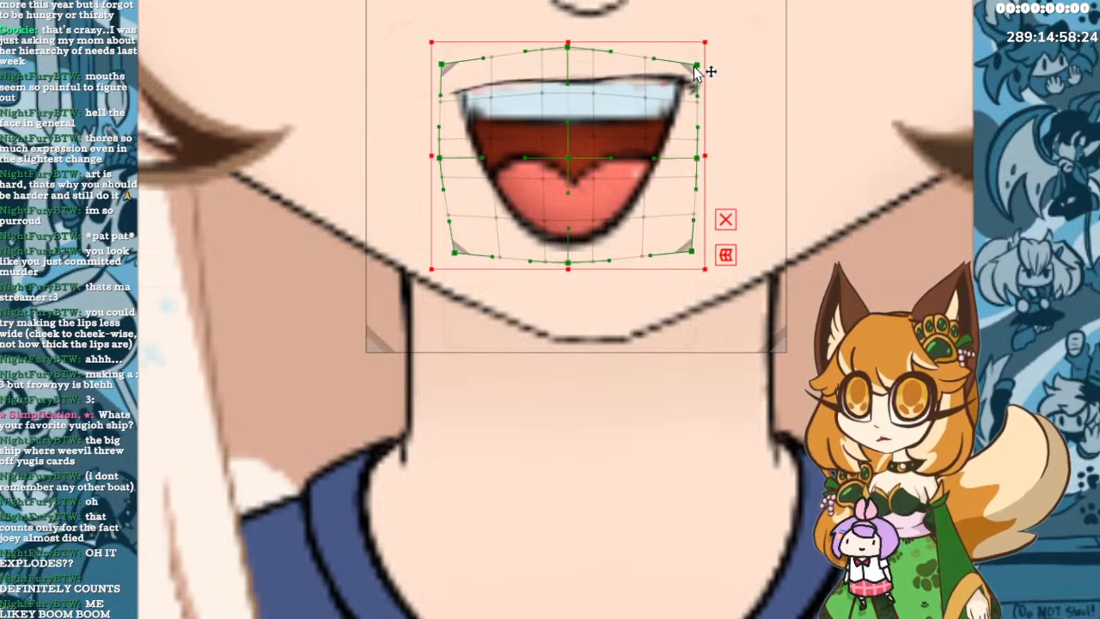
left_click_drag(696, 73, 701, 47)
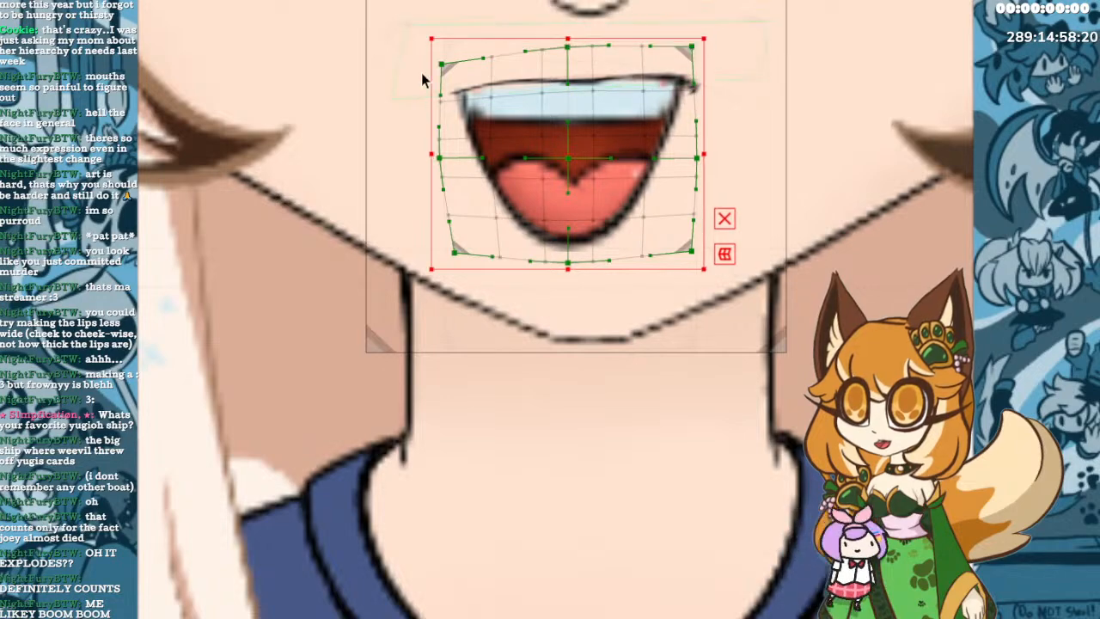
left_click_drag(438, 62, 441, 37)
mouse_move(568, 46)
left_mouse_down()
mouse_move(570, 10)
mouse_move(573, 43)
left_mouse_up()
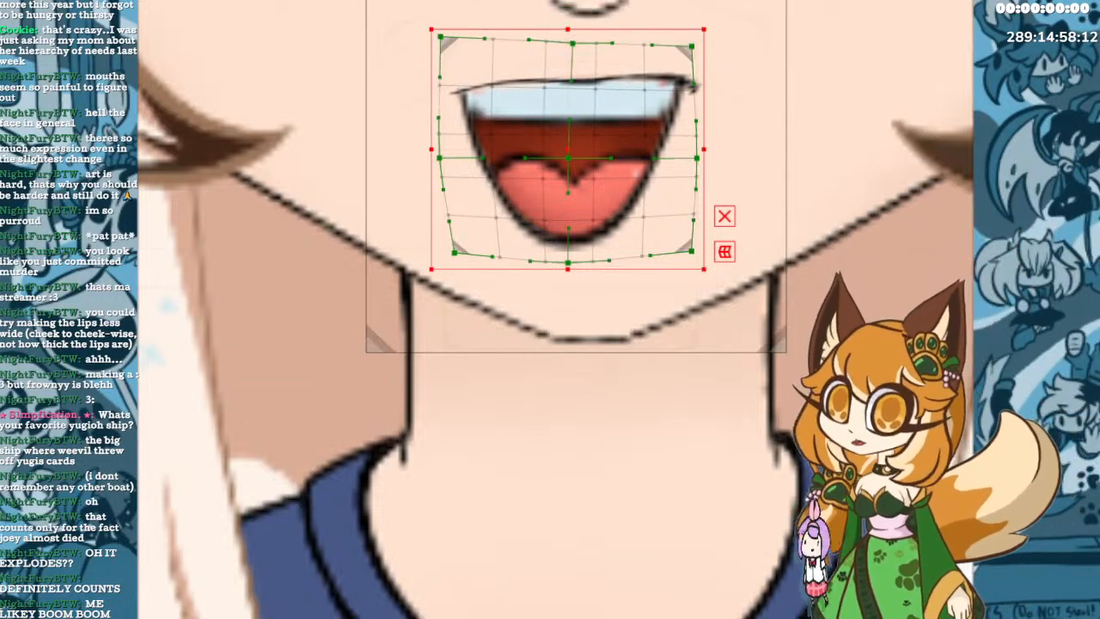
Select the skin cover mesh above the open frown, extend its left, lower and upper edges slightly and trim its right edge inward.
left_click(581, 60)
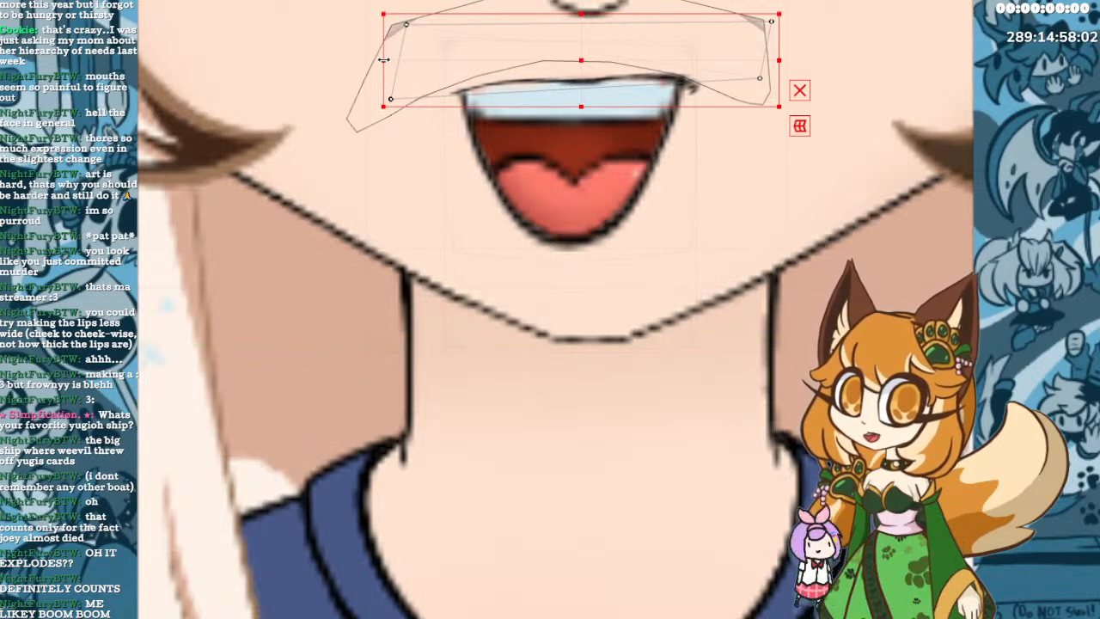
left_click_drag(386, 74, 379, 74)
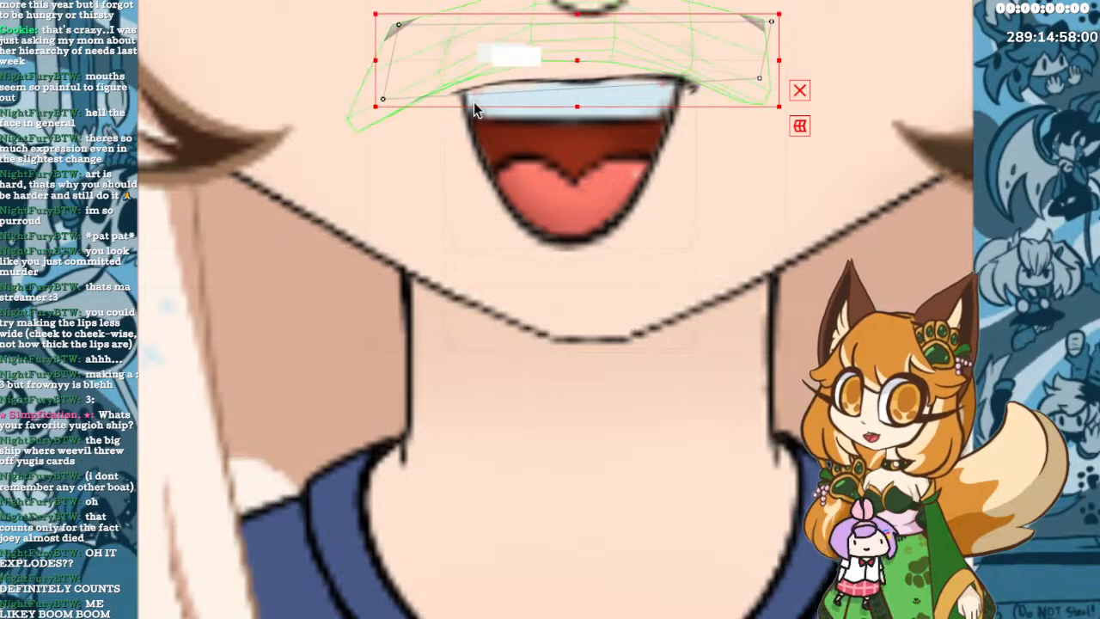
left_click_drag(577, 106, 571, 111)
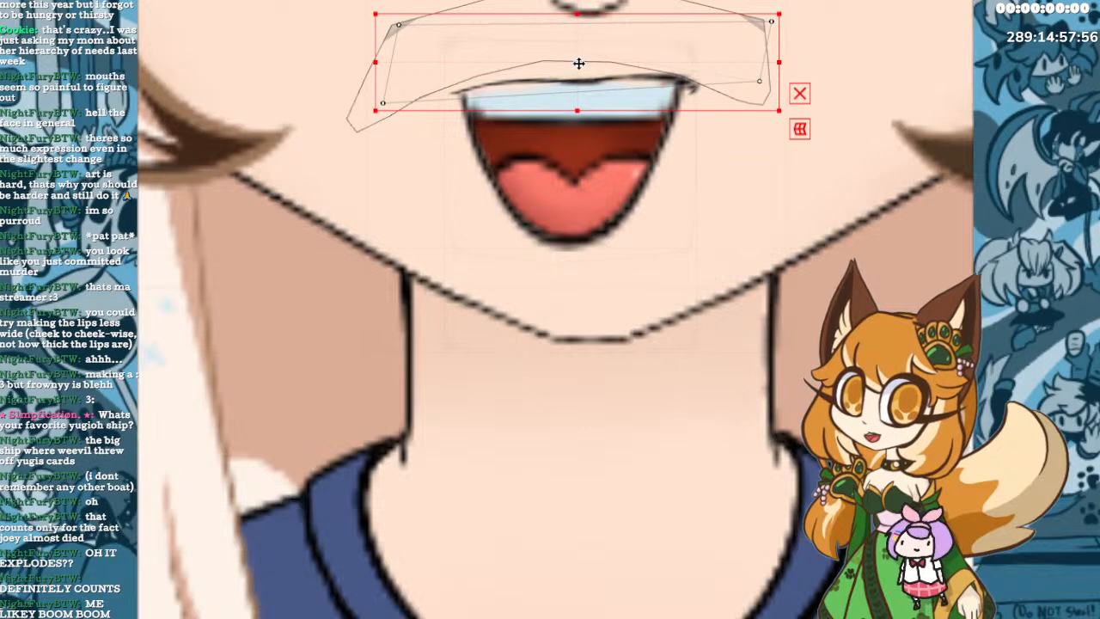
left_click_drag(575, 14, 579, 9)
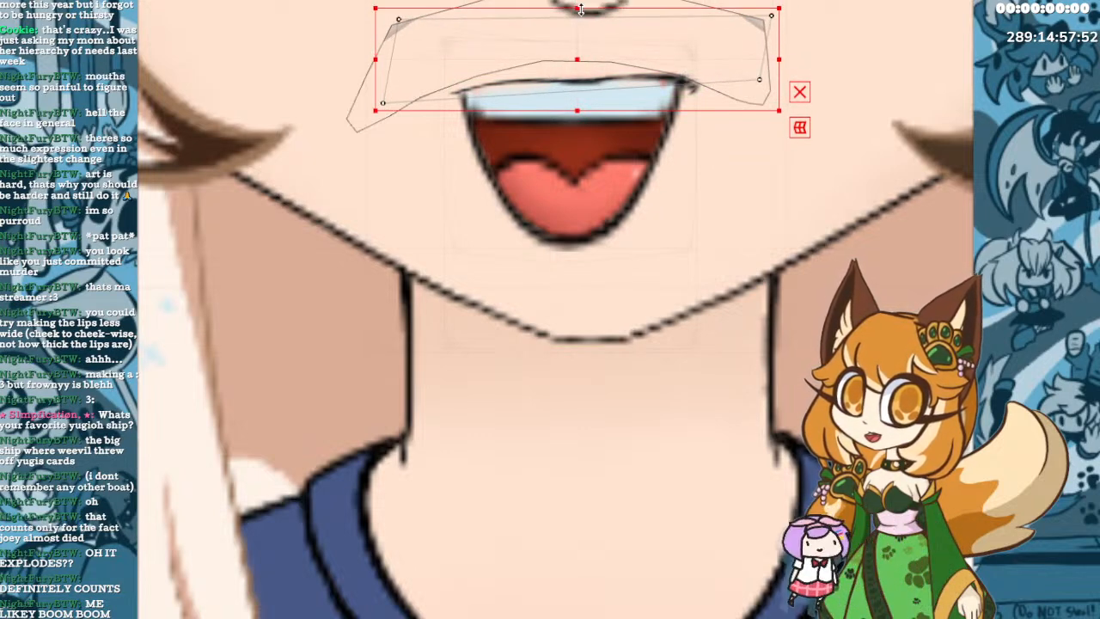
left_click_drag(779, 57, 773, 57)
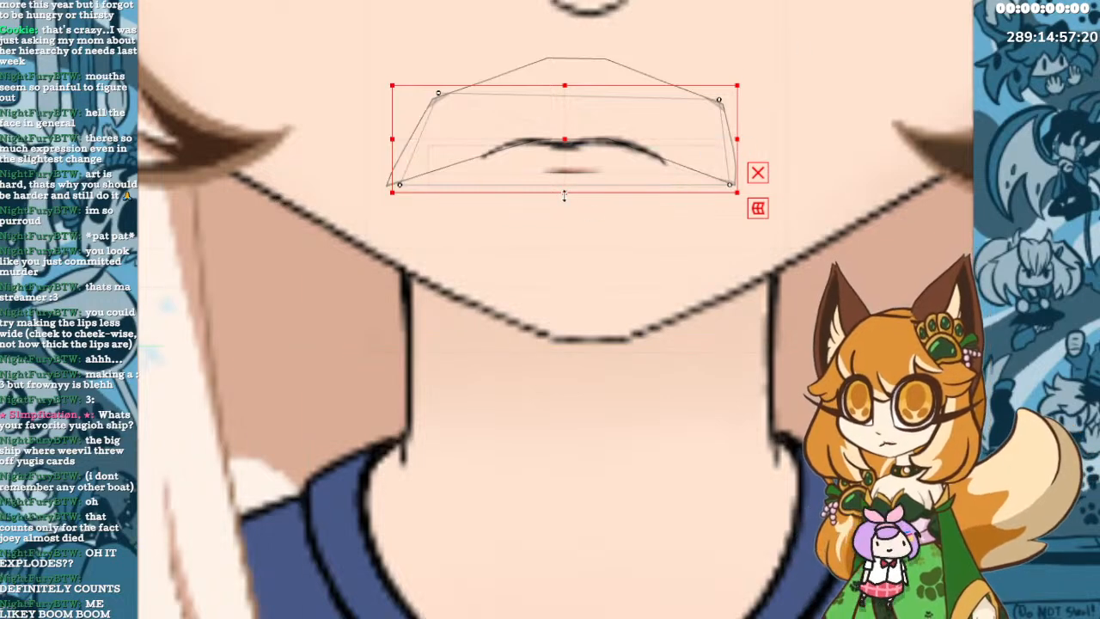
Adjust the skin cover's lower edge on the closed frown, extending it below the lips and pulling it back up, and fine-tune the open frown.
left_click_drag(564, 194, 564, 207)
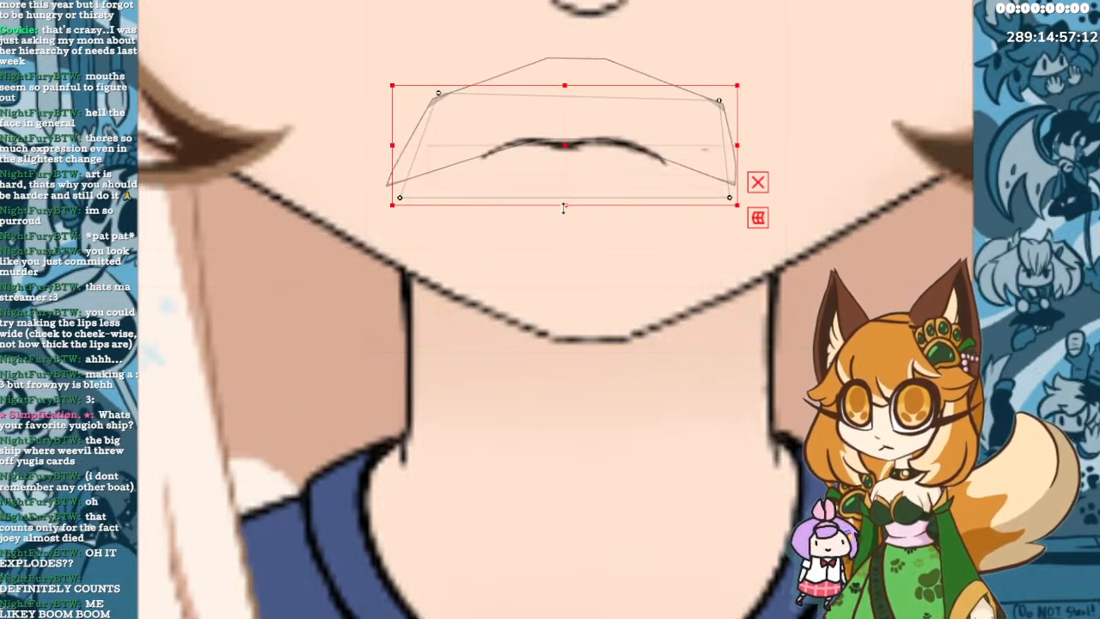
left_click_drag(564, 207, 552, 170)
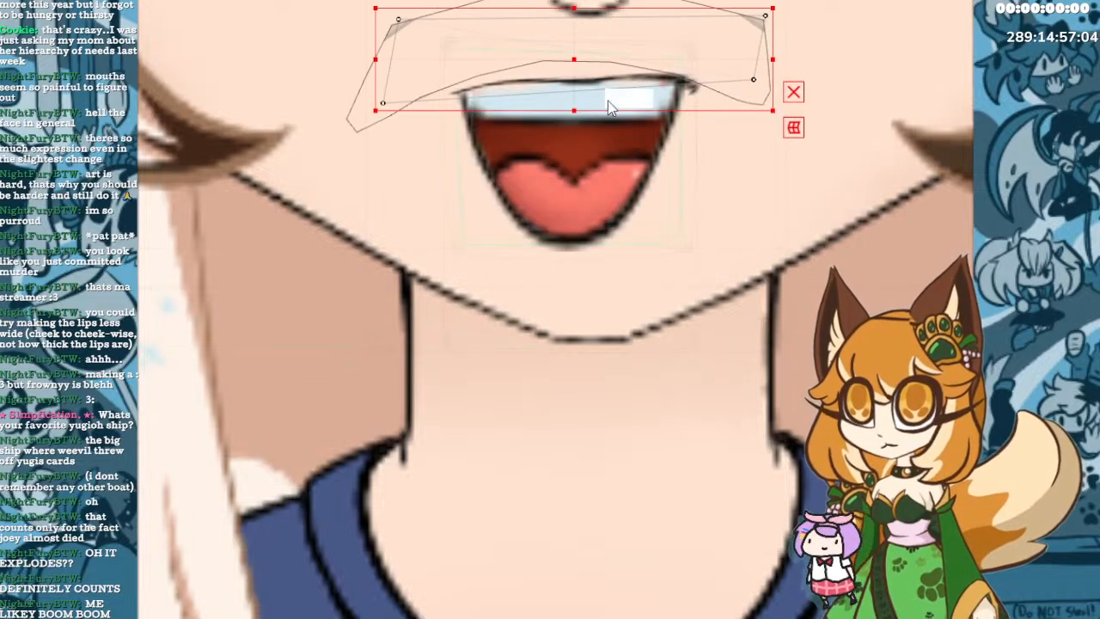
mouse_move(574, 108)
left_mouse_down()
mouse_move(573, 95)
mouse_move(572, 111)
left_mouse_up()
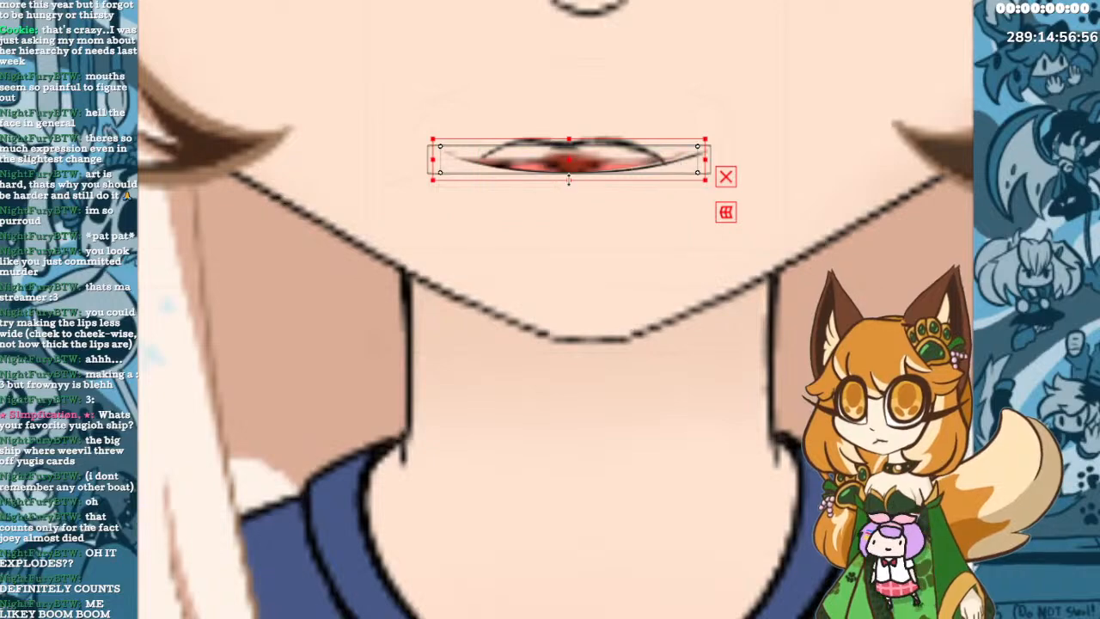
left_click_drag(568, 178, 572, 162)
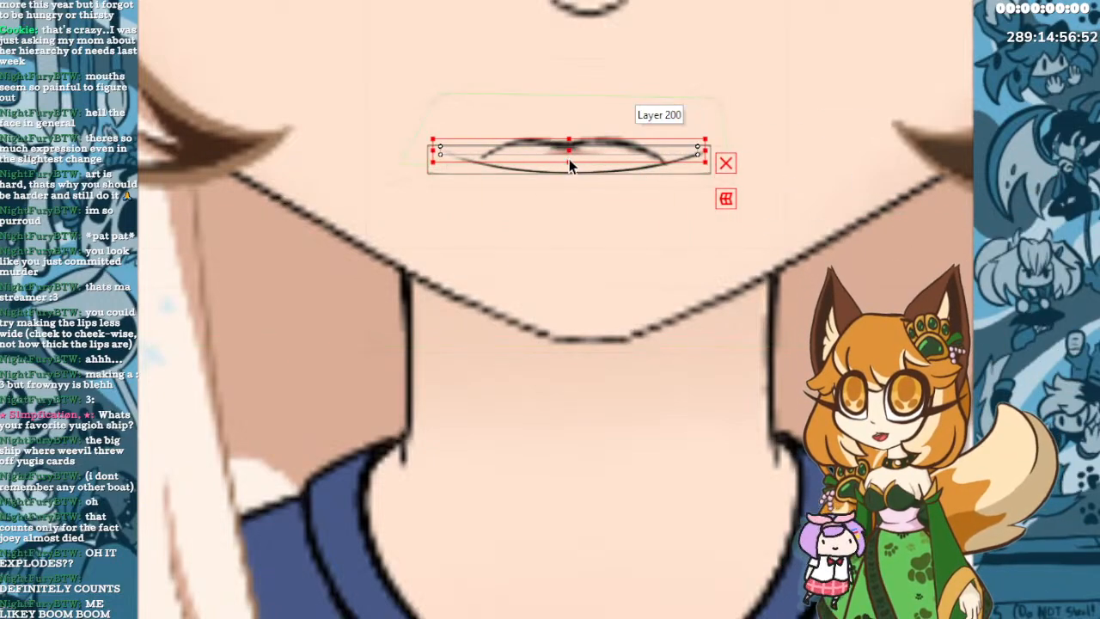
left_click_drag(569, 160, 569, 152)
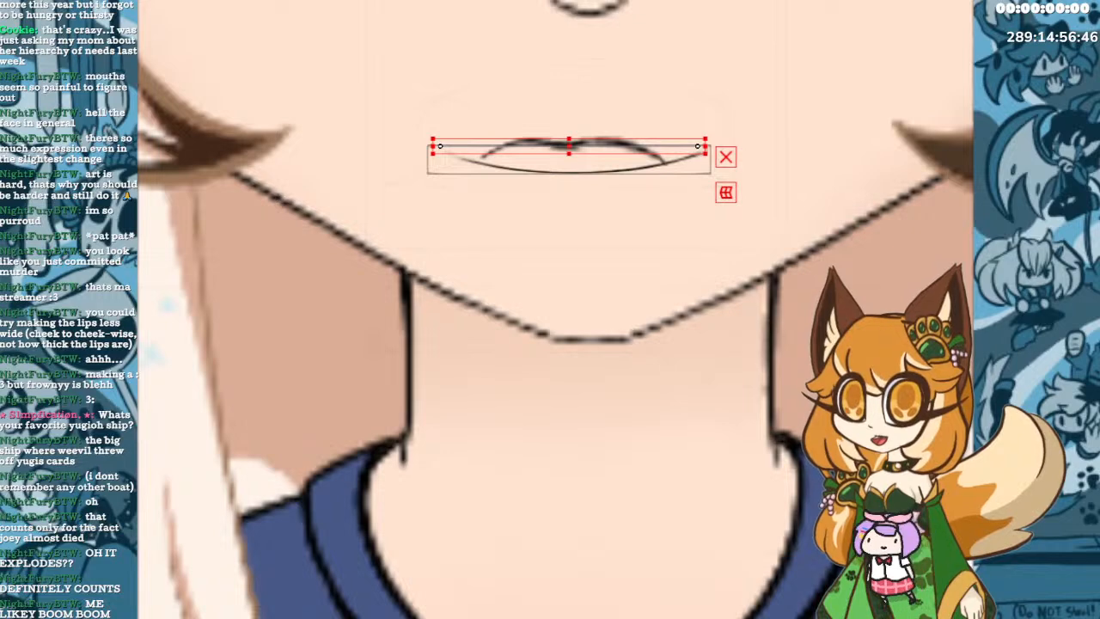
key("ctrl+z")
key("ctrl+z")
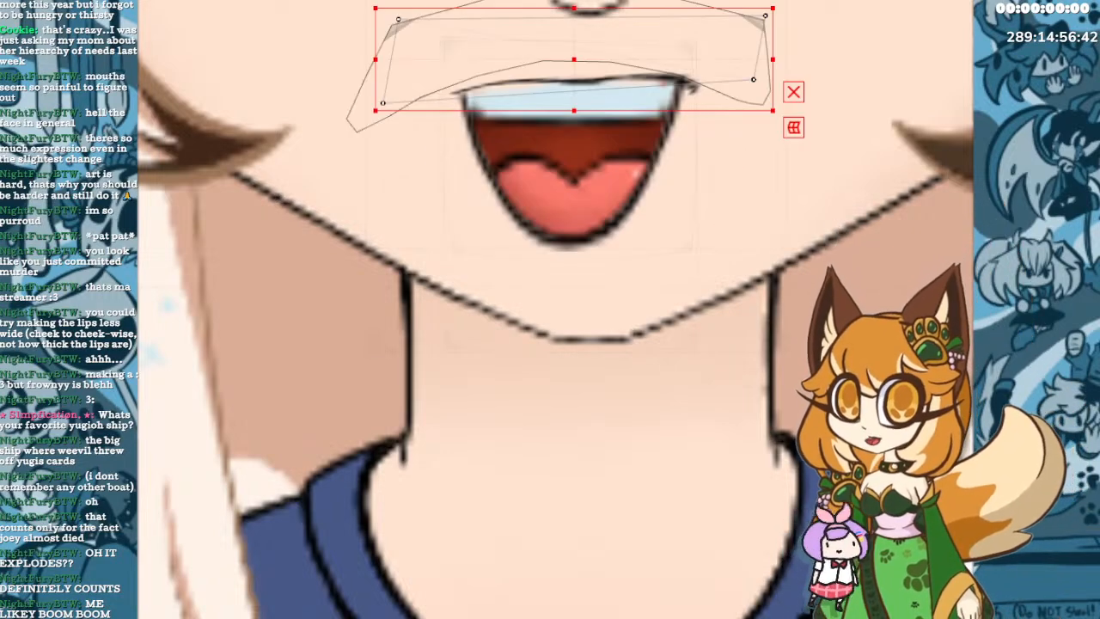
key("ctrl+z")
key("ctrl+z")
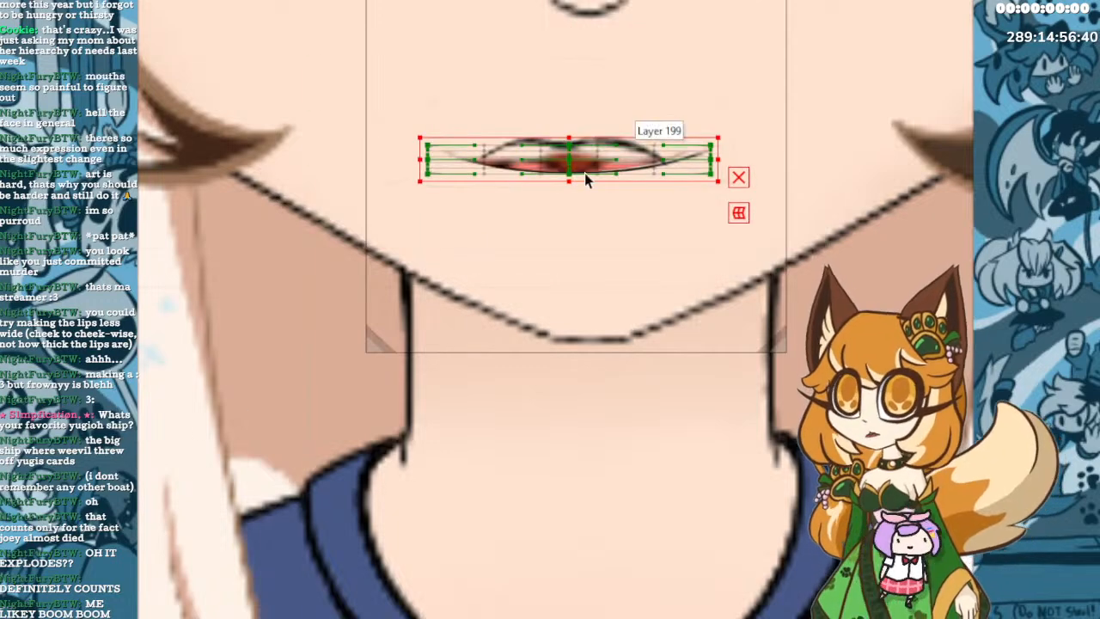
Flatten the mouth interior's warp deformer upward against the closed frown's upper lip line.
left_click_drag(570, 180, 576, 146)
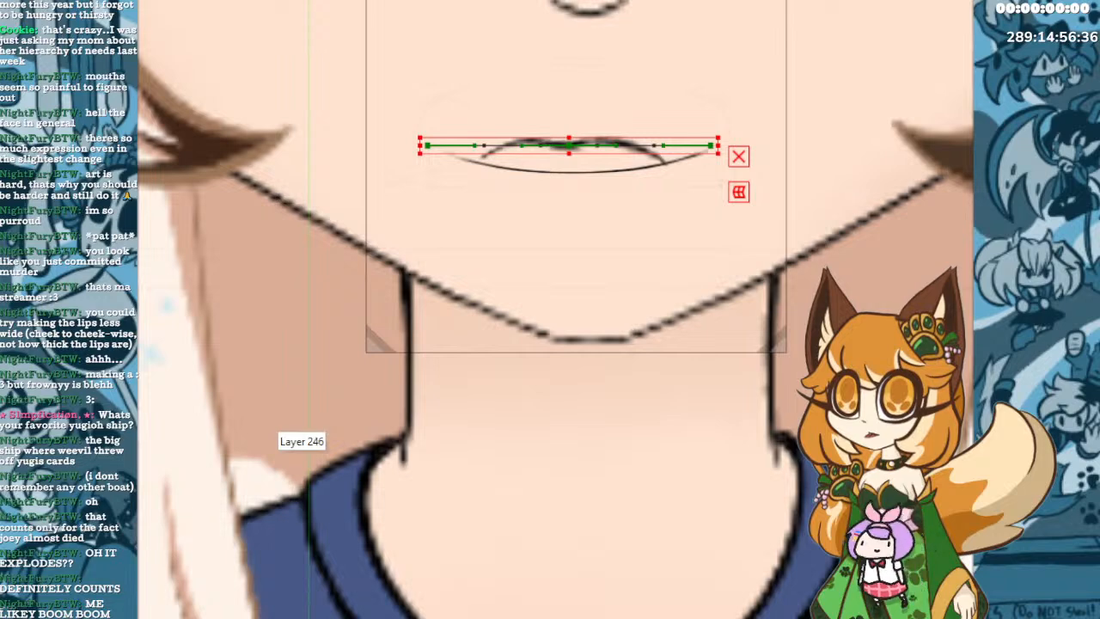
Select the deformer holding the curved lower line beneath the closed frown and flatten it up to the upper lip line.
left_click(277, 423)
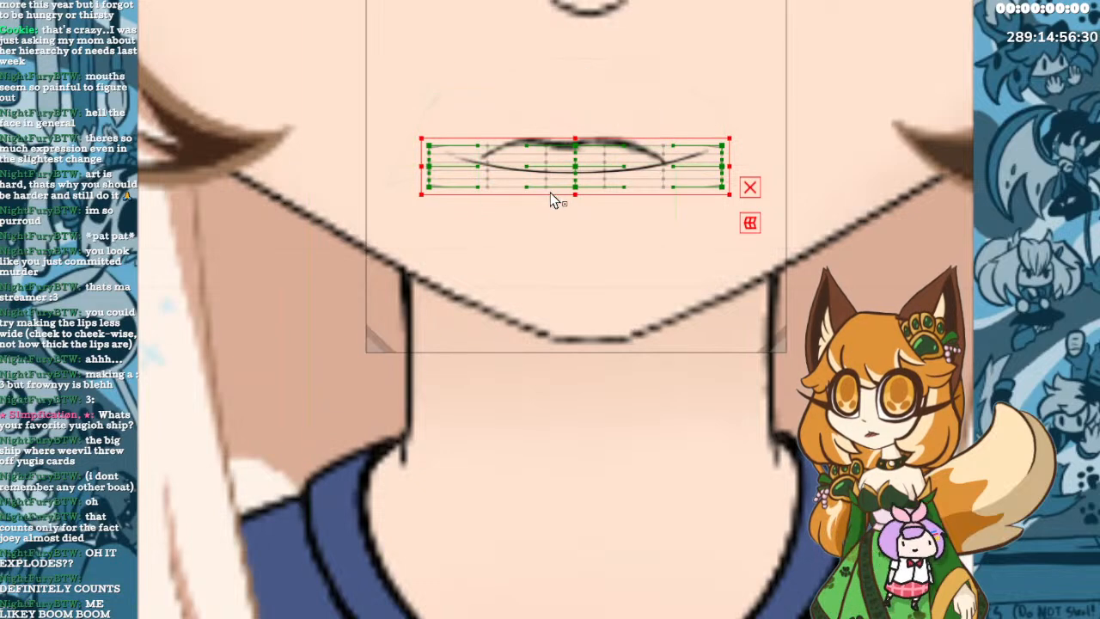
left_click_drag(576, 194, 586, 147)
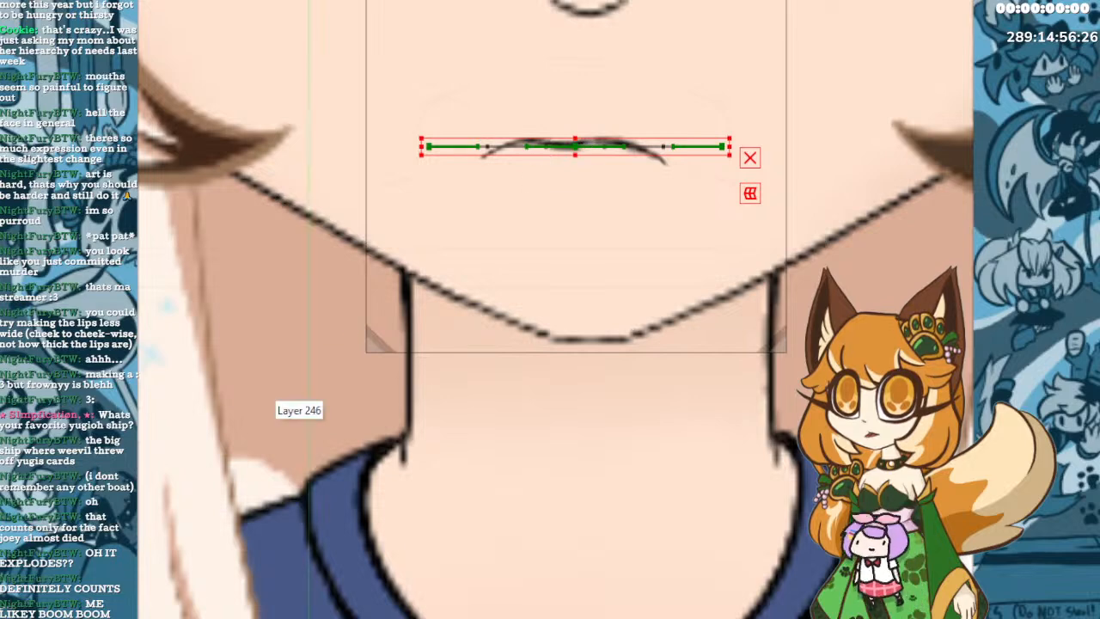
key("Return")
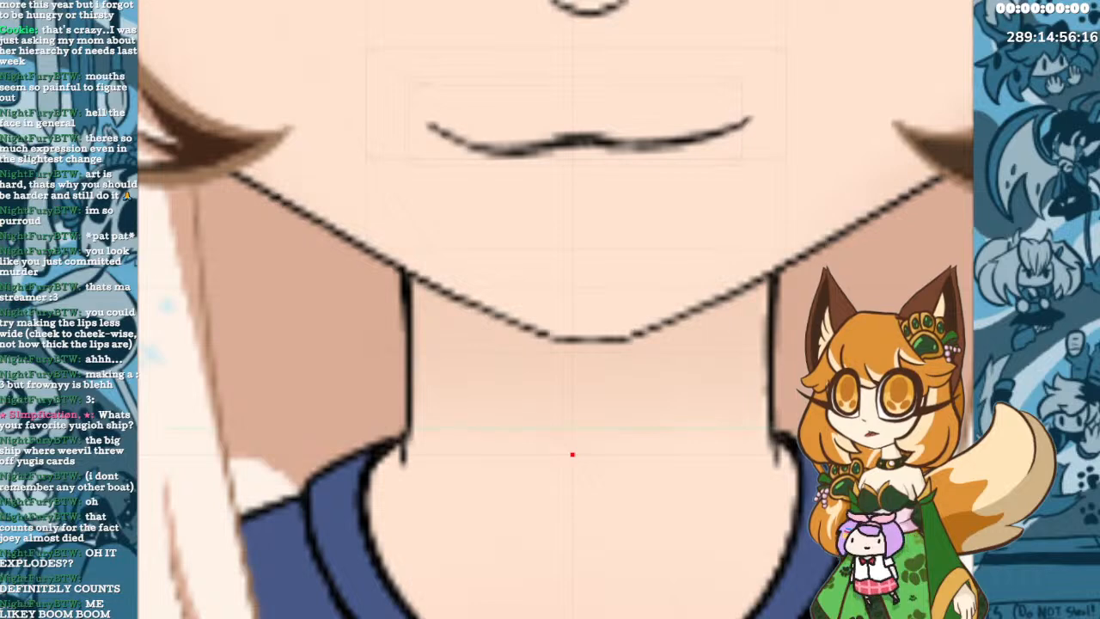
Examine the smiling and closed mouth shapes on the whole character.
scroll(816, 576, "down", 10)
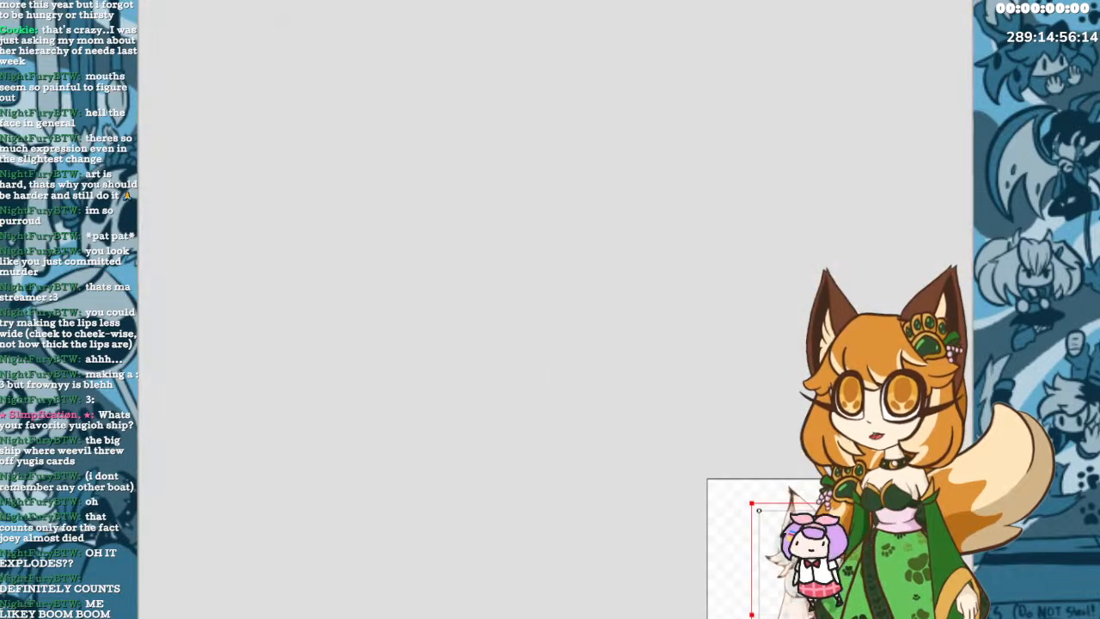
scroll(593, 470, "up", 7)
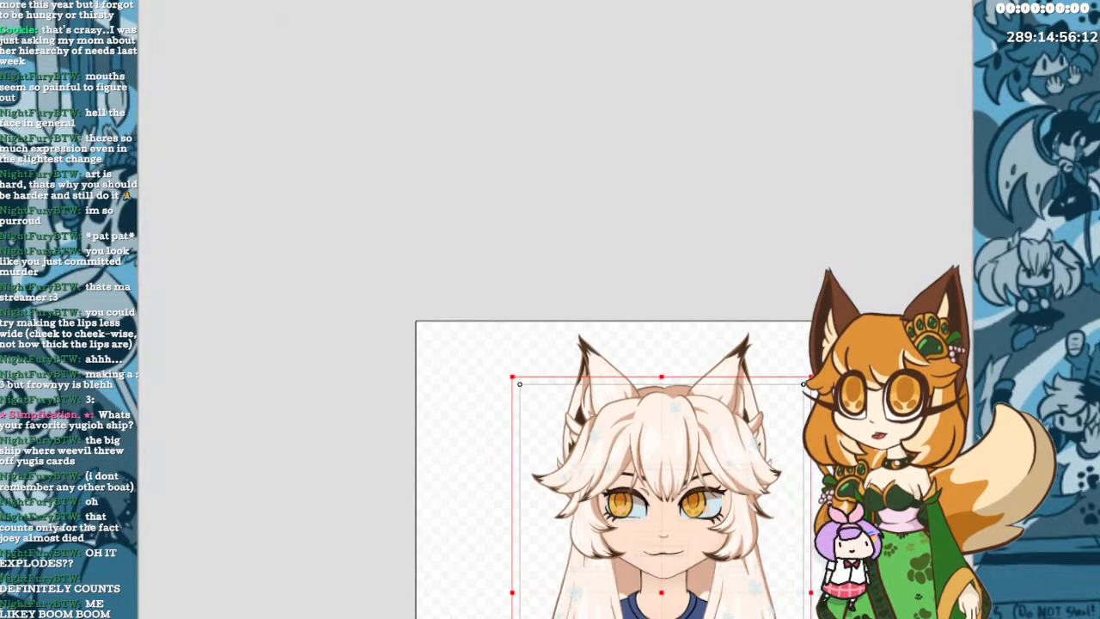
scroll(554, 384, "up", 2)
scroll(482, 584, "up", 2)
scroll(430, 584, "down", 4)
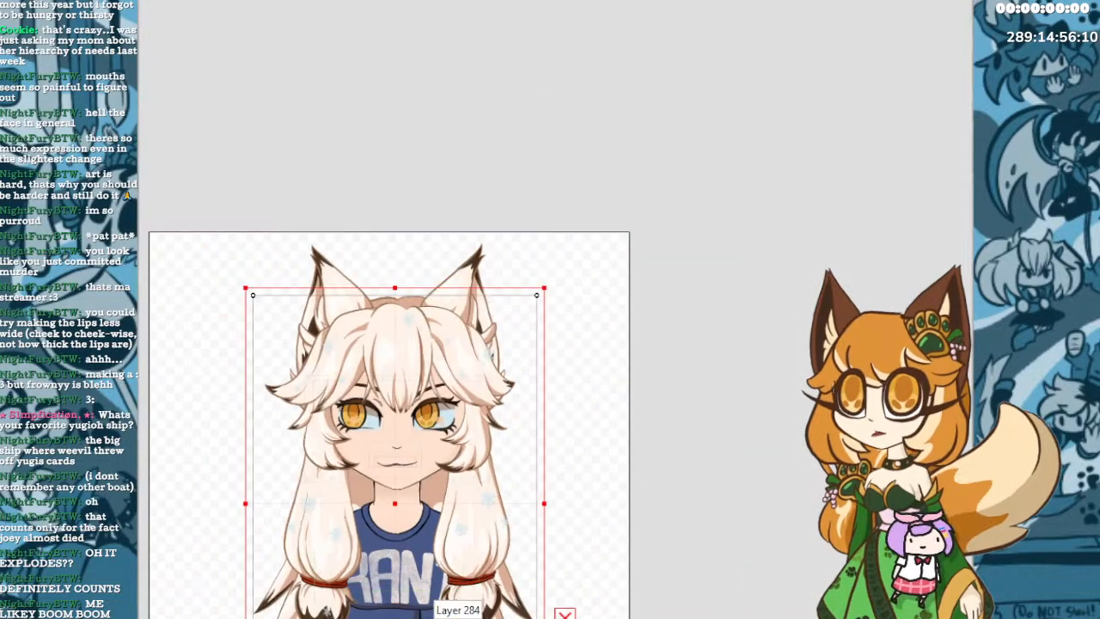
scroll(429, 593, "up", 4)
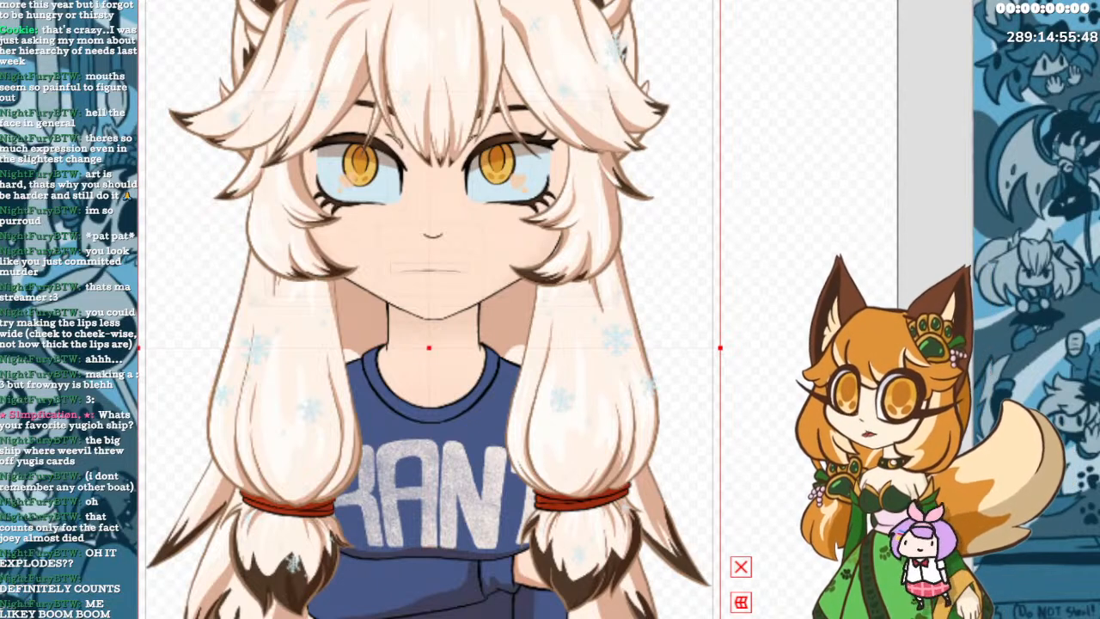
Select the upper lip mesh, stretch its top and bottom edges slightly outward on the open smile and raise its top edge on the closed frown.
left_click(430, 271)
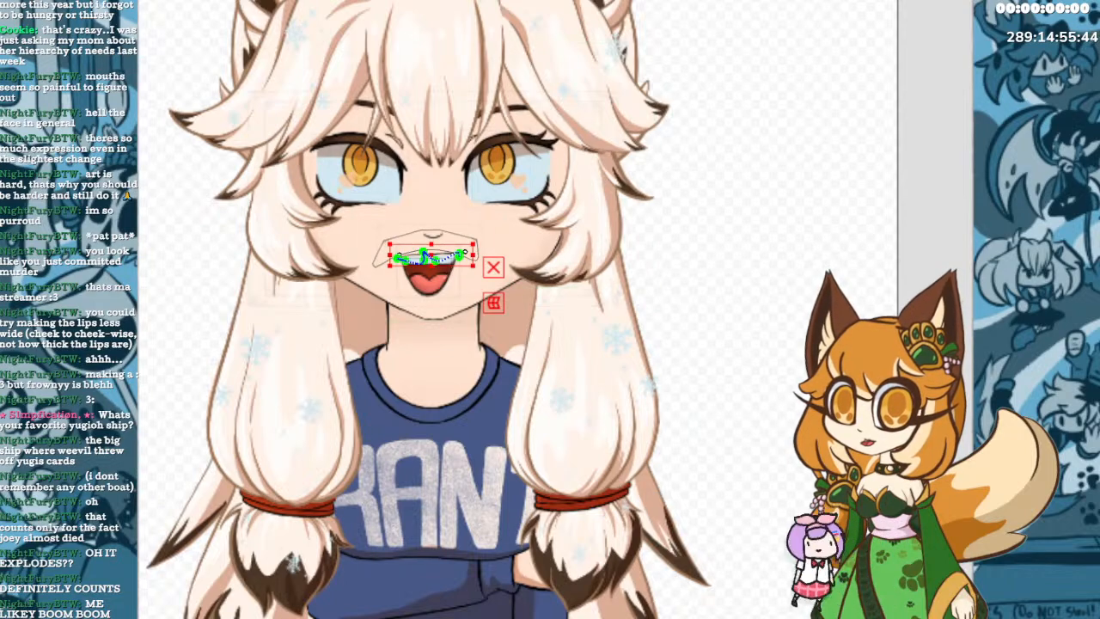
scroll(468, 251, "up", 5)
scroll(244, 395, "down", 3)
scroll(230, 395, "up", 2)
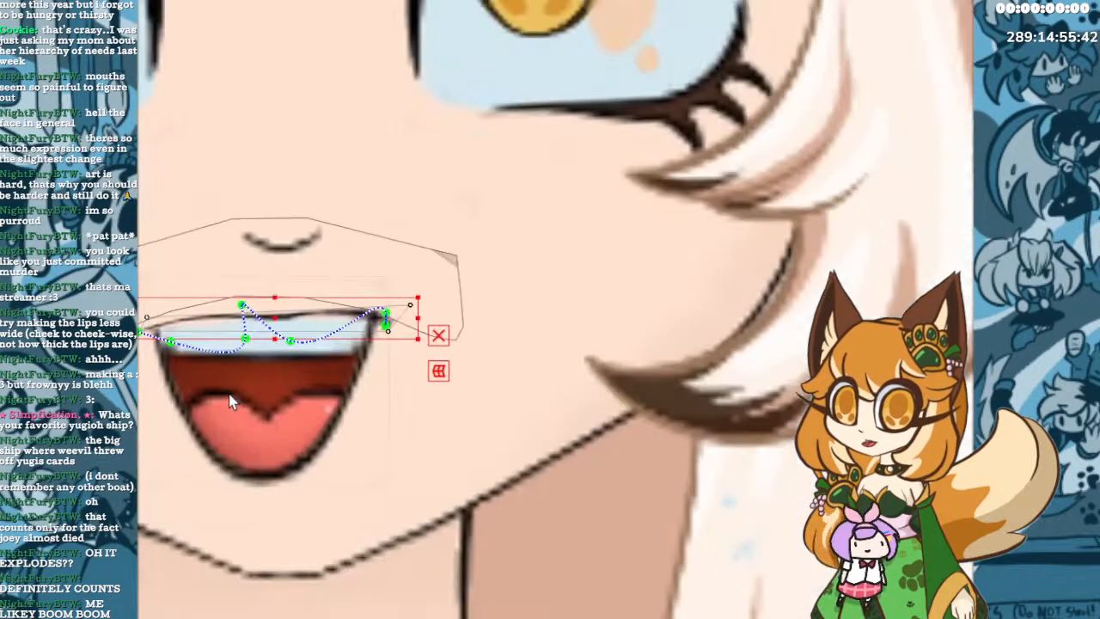
scroll(228, 394, "down", 5)
scroll(175, 401, "up", 6)
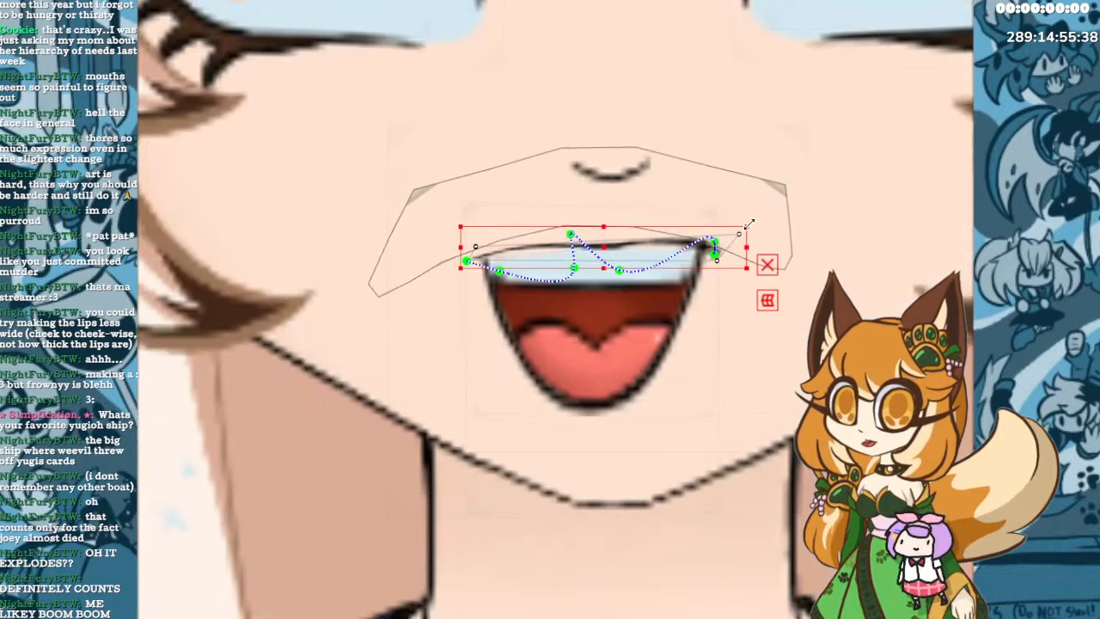
left_click_drag(603, 226, 610, 211)
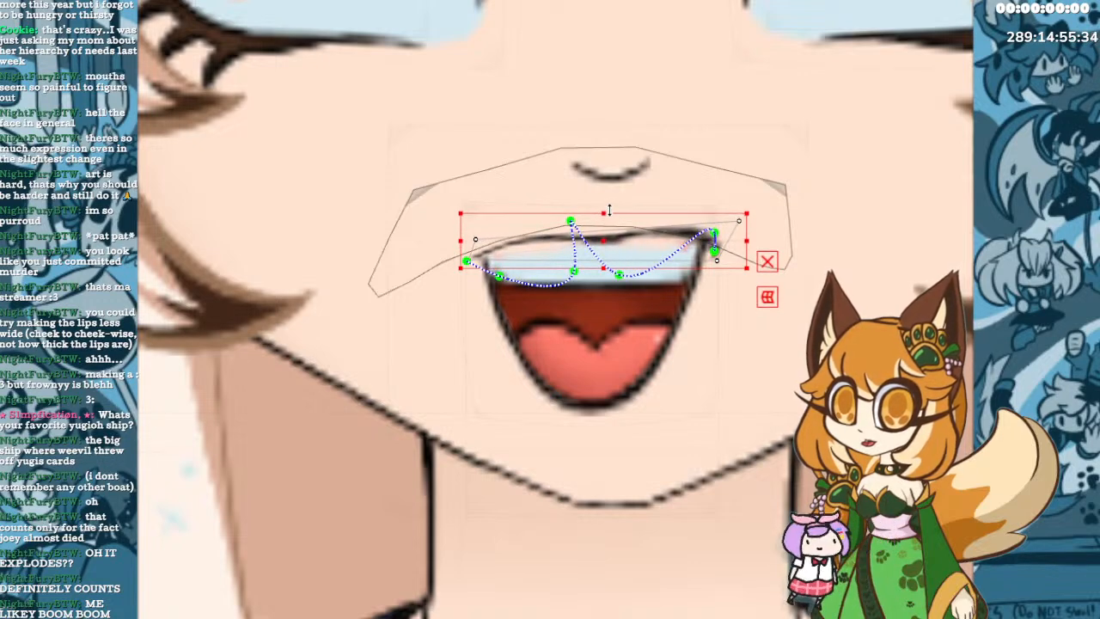
left_click_drag(603, 267, 603, 275)
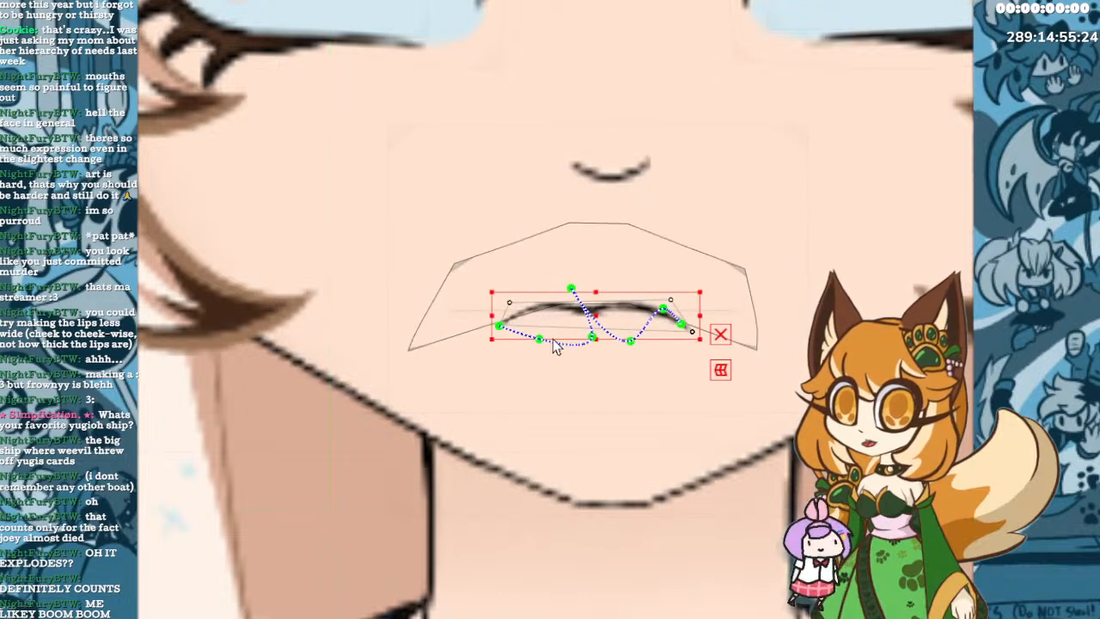
left_click_drag(596, 287, 595, 278)
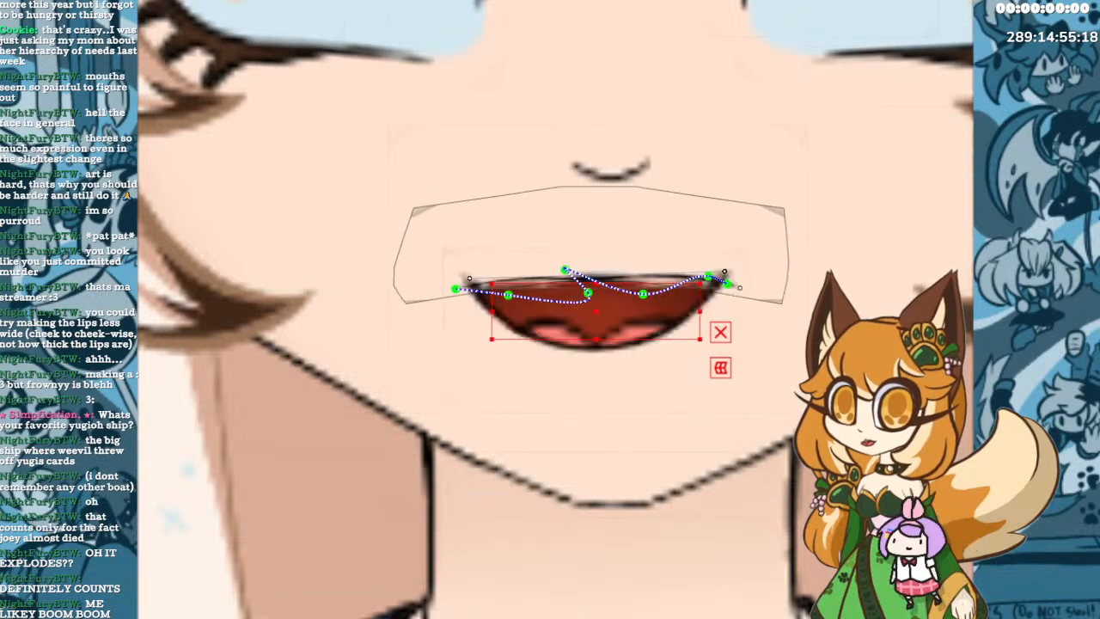
Select the large warp deformer enclosing the whole mouth and shift it slightly to the right.
scroll(714, 415, "down", 5)
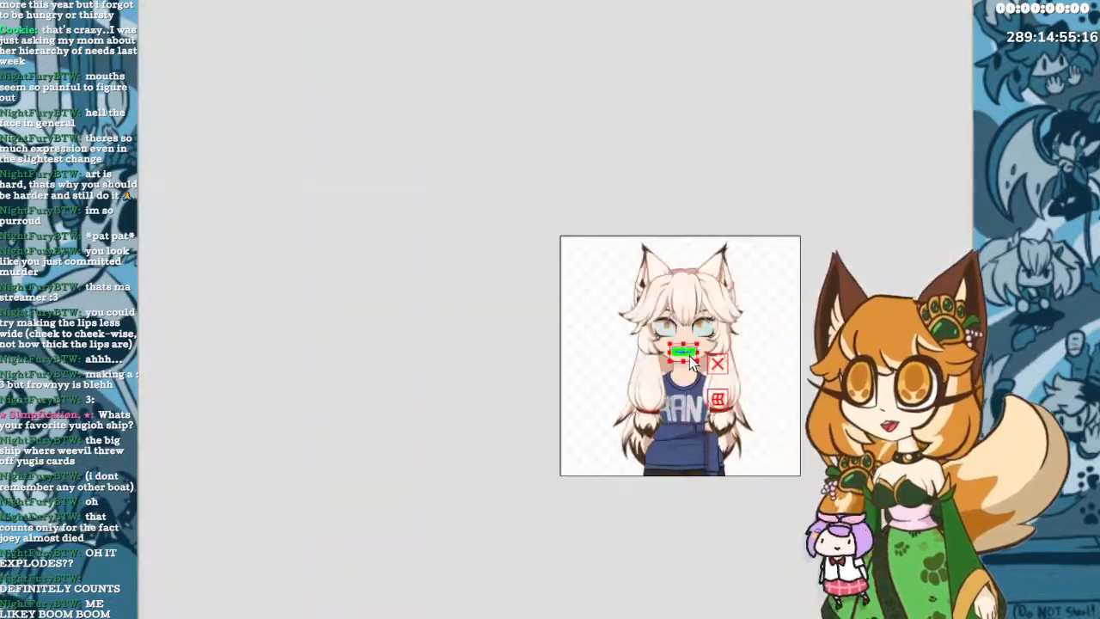
scroll(800, 269, "up", 5)
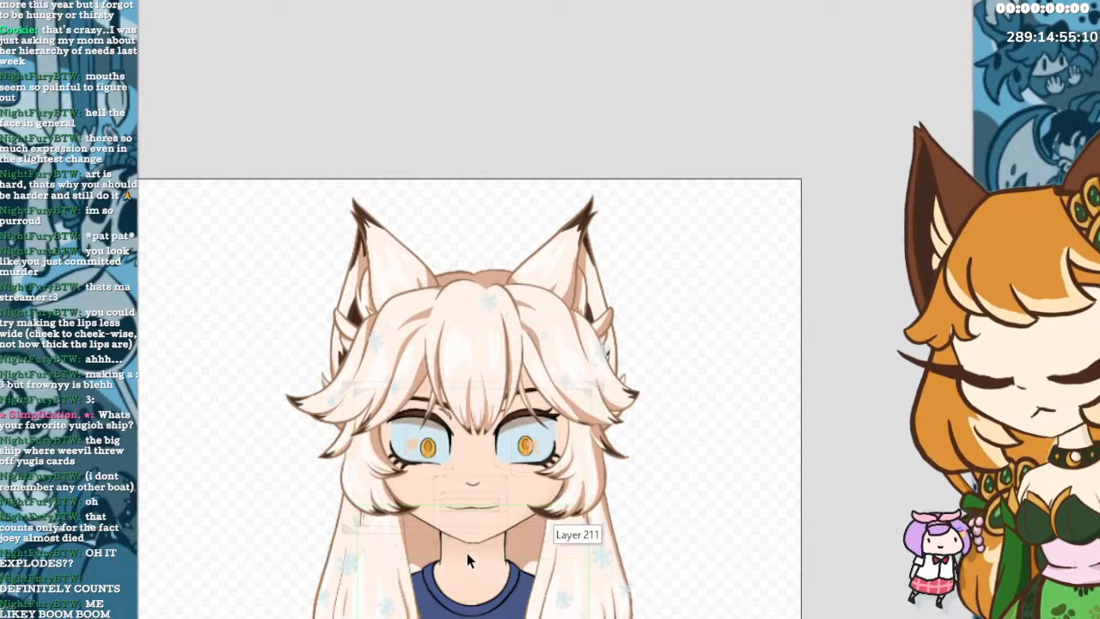
scroll(466, 554, "down", 2)
scroll(430, 558, "up", 4)
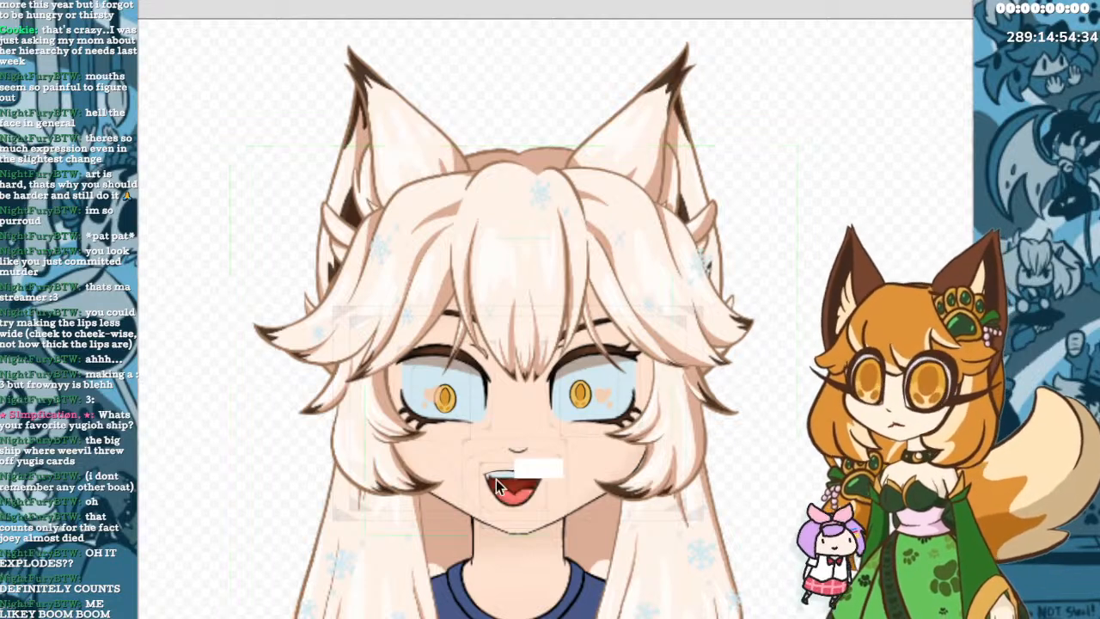
left_click(539, 478)
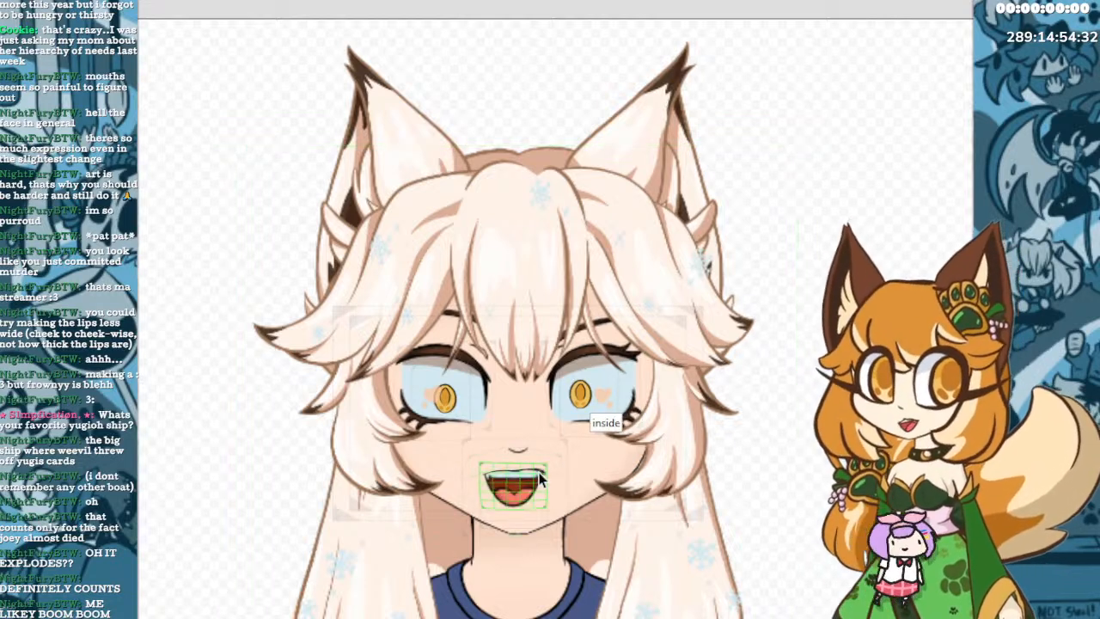
scroll(540, 472, "down", 5)
scroll(526, 495, "up", 7)
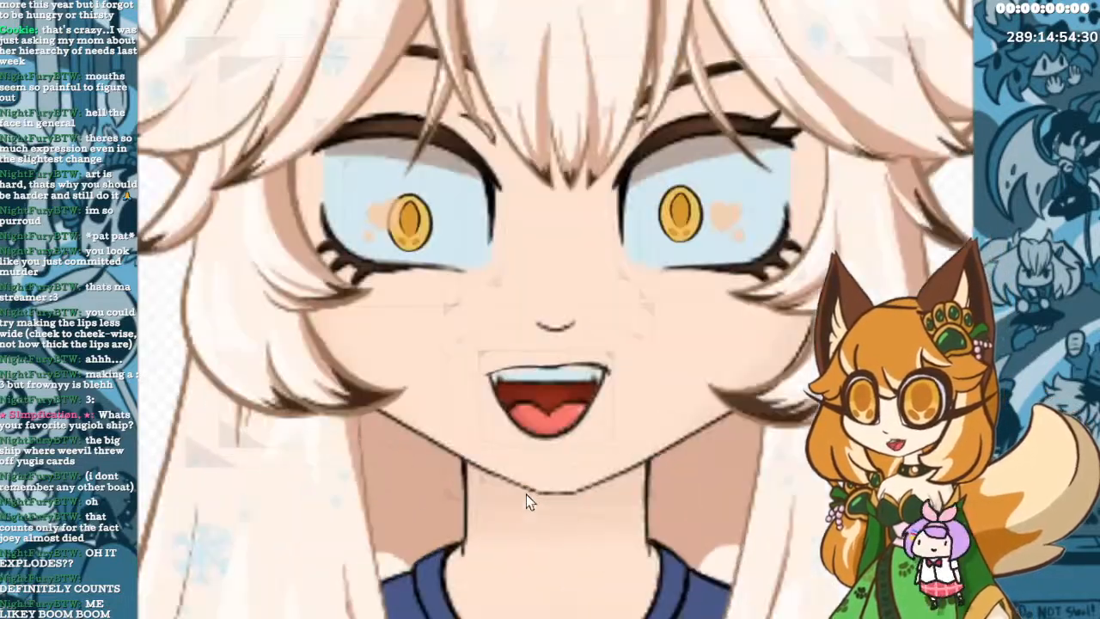
scroll(526, 494, "up", 3)
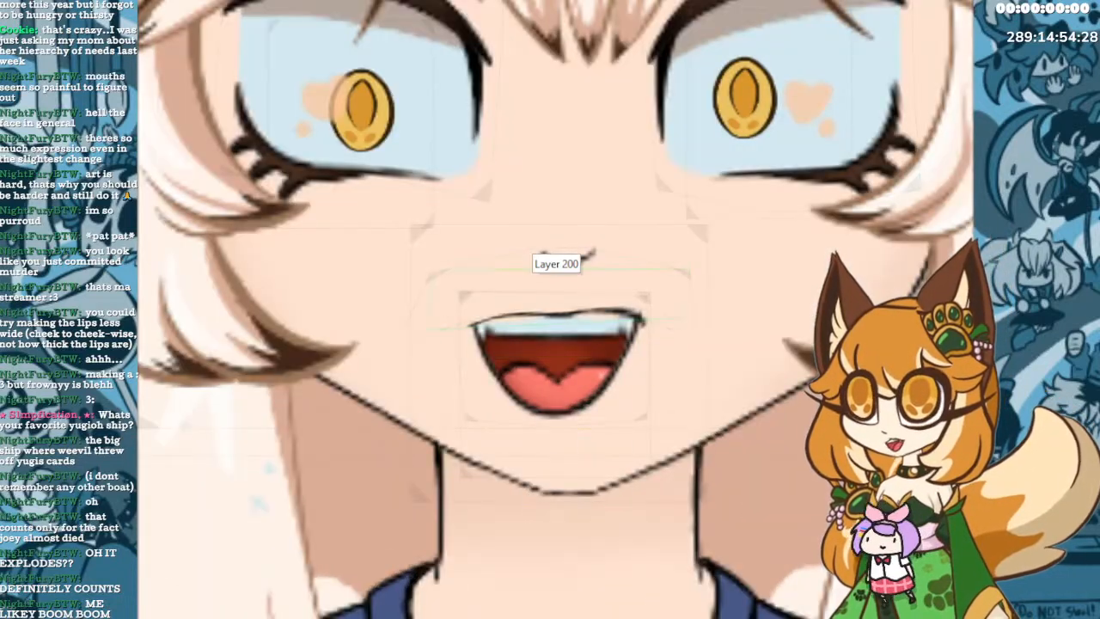
left_click(558, 257)
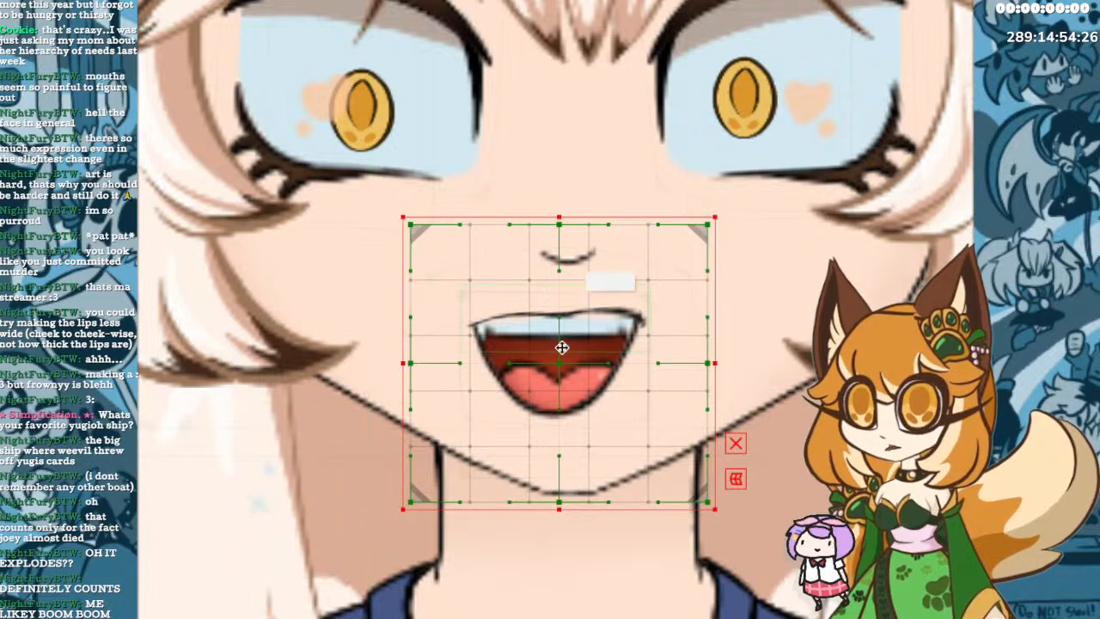
left_click_drag(559, 365, 579, 368)
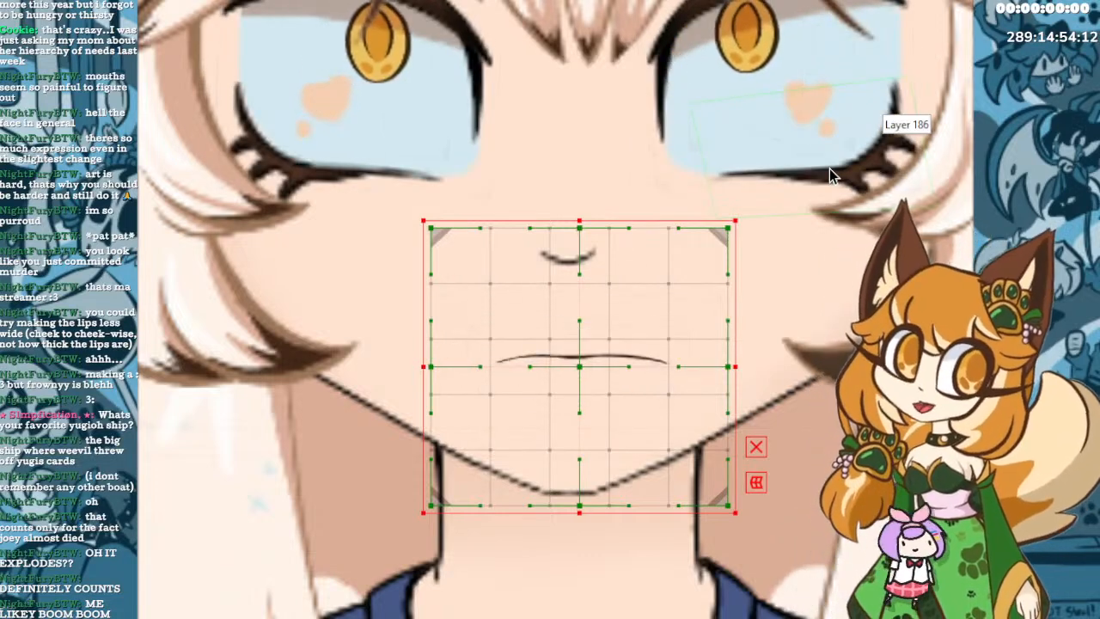
Narrow the canvas area and examine the whole character's face and mouth movement with nothing selected.
scroll(819, 366, "down", 8)
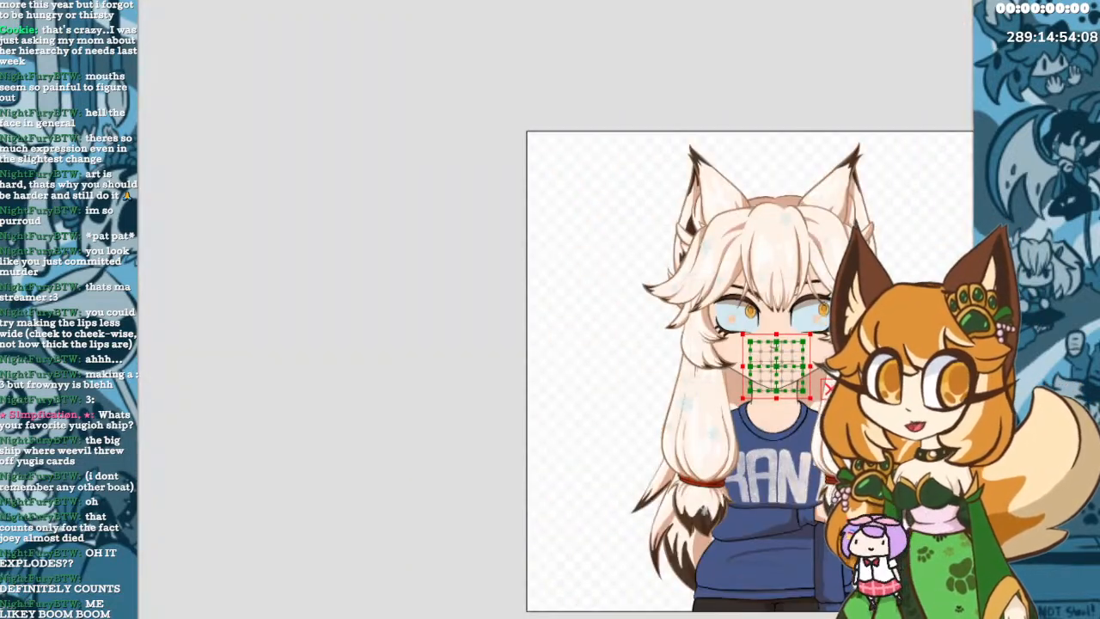
scroll(970, 356, "down", 2)
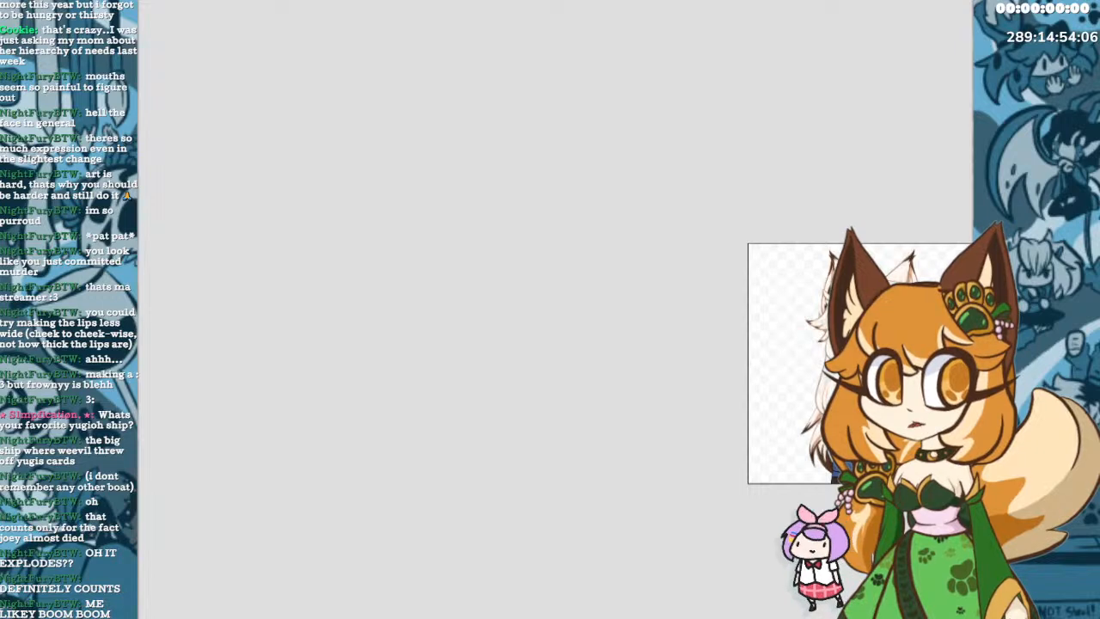
scroll(817, 424, "up", 1)
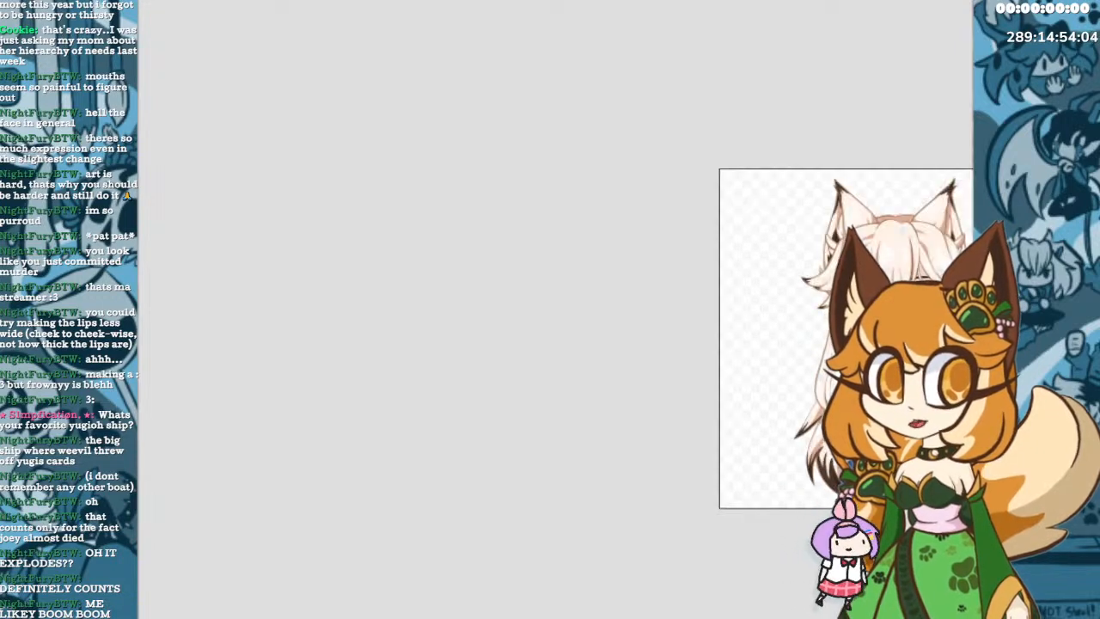
scroll(879, 316, "up", 1)
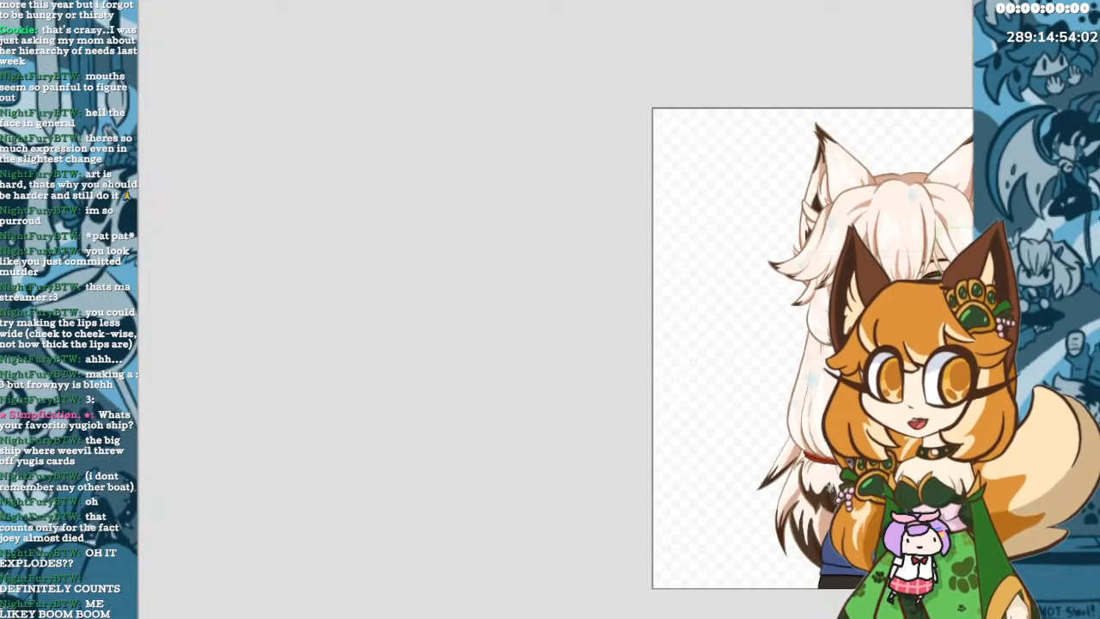
left_click_drag(879, 317, 584, 385)
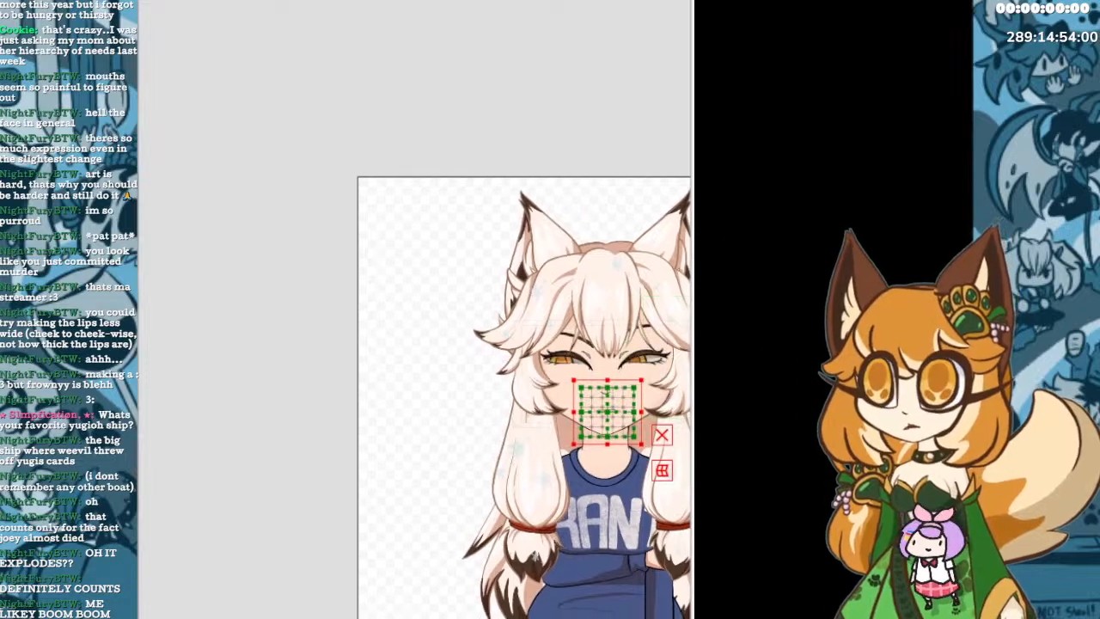
scroll(621, 389, "down", 1)
scroll(621, 388, "down", 1)
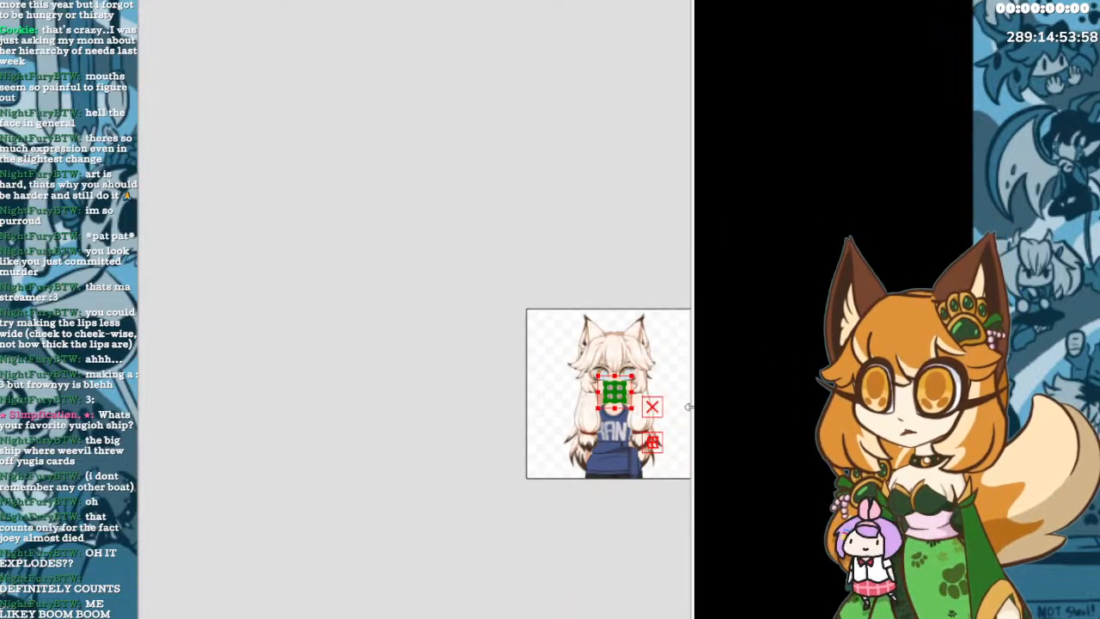
scroll(678, 414, "up", 2)
scroll(679, 415, "up", 1)
scroll(678, 415, "down", 1)
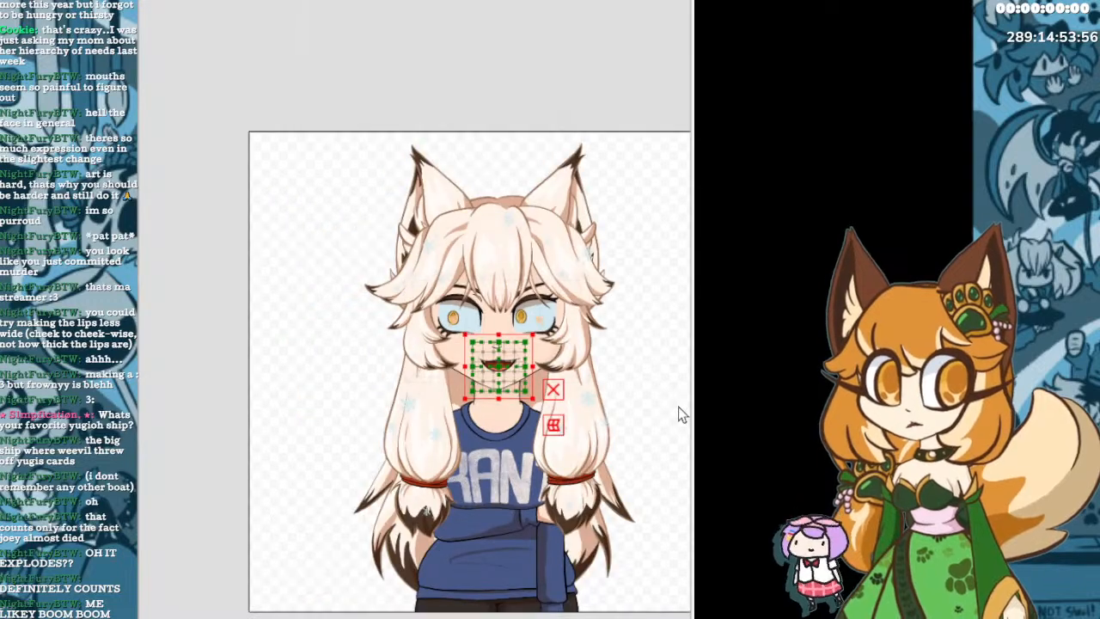
scroll(678, 415, "down", 1)
scroll(678, 407, "up", 1)
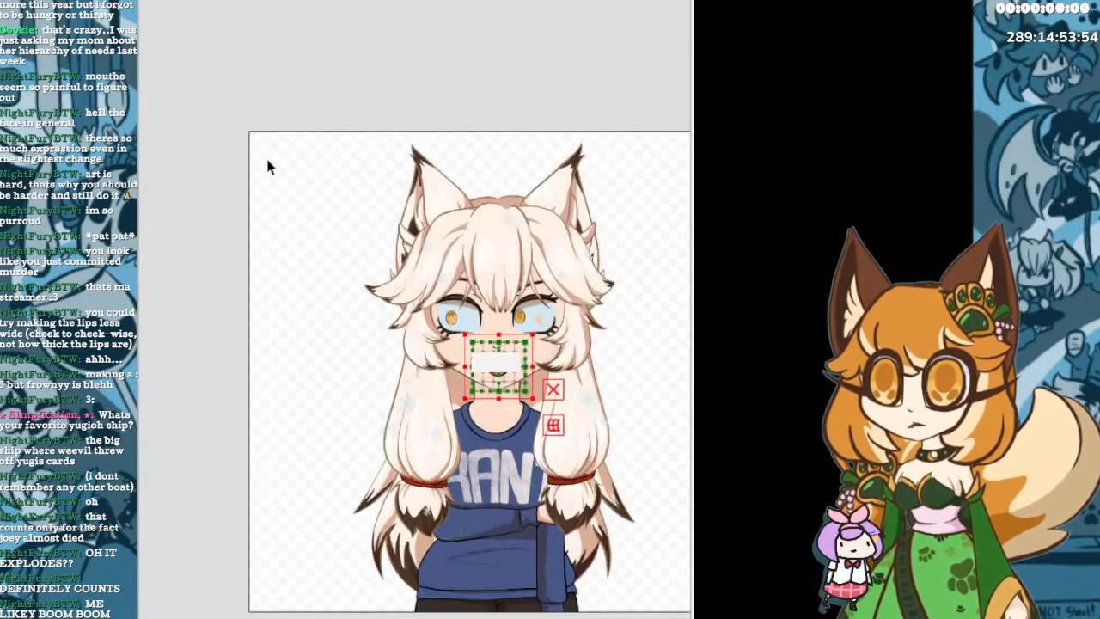
left_click(262, 62)
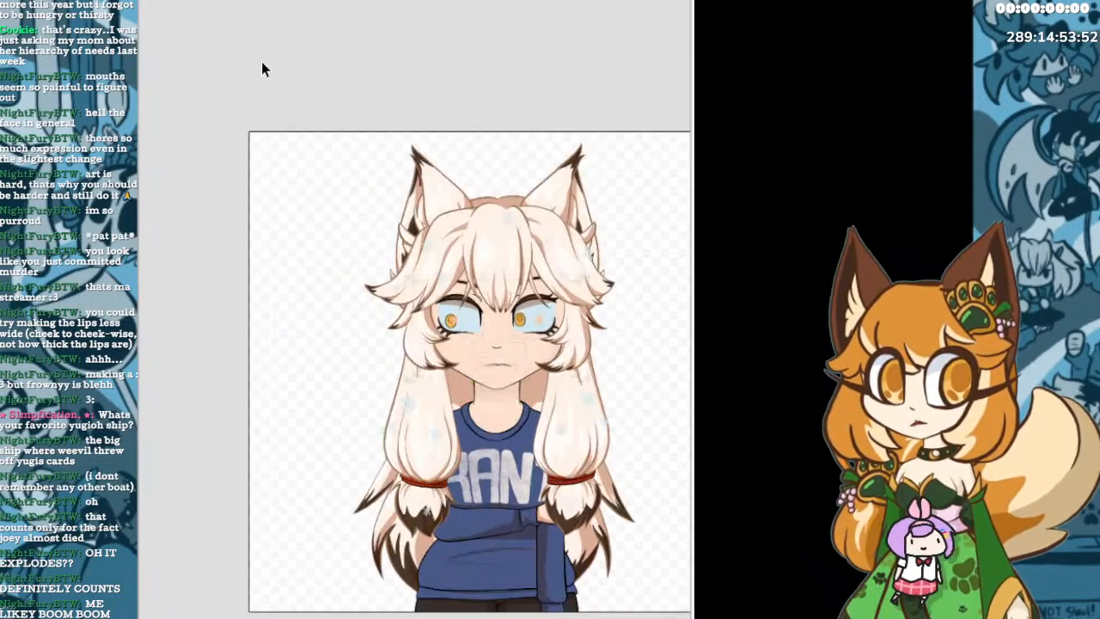